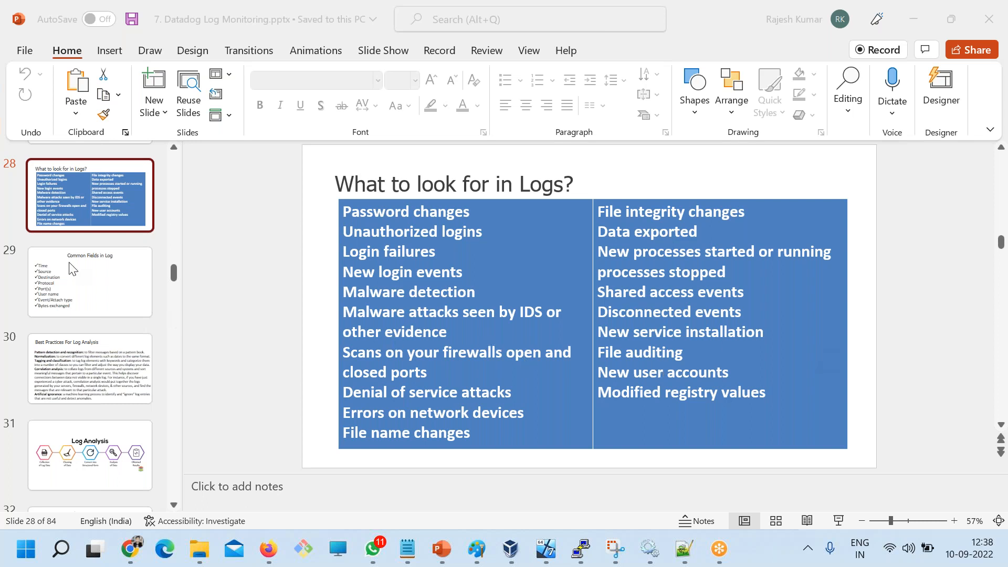
# - Find the slide "Sending Logs to Datadog: Send logs from a file" and copy all of its body text
pyautogui.scroll(-10, 136, 361)
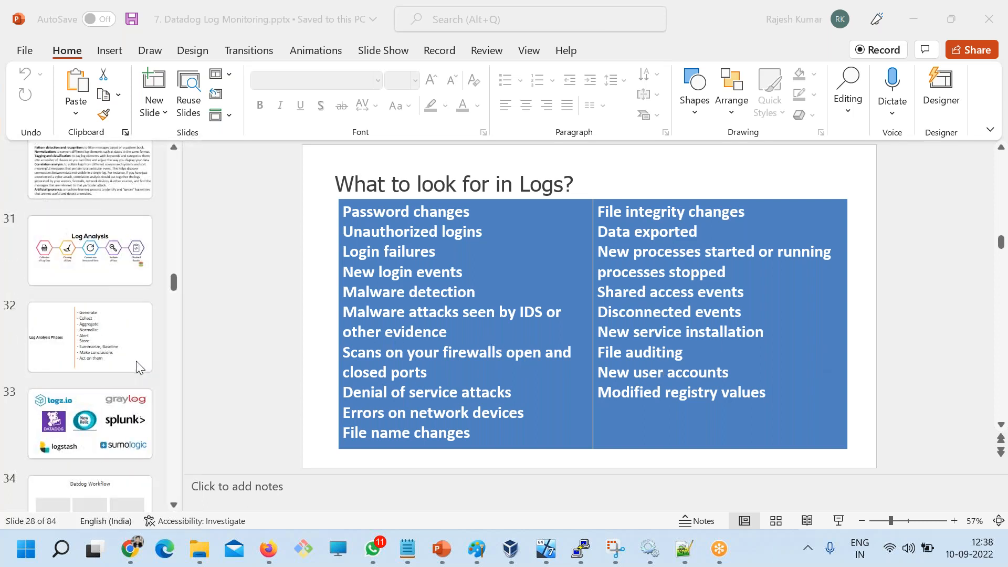
pyautogui.scroll(-6, 135, 368)
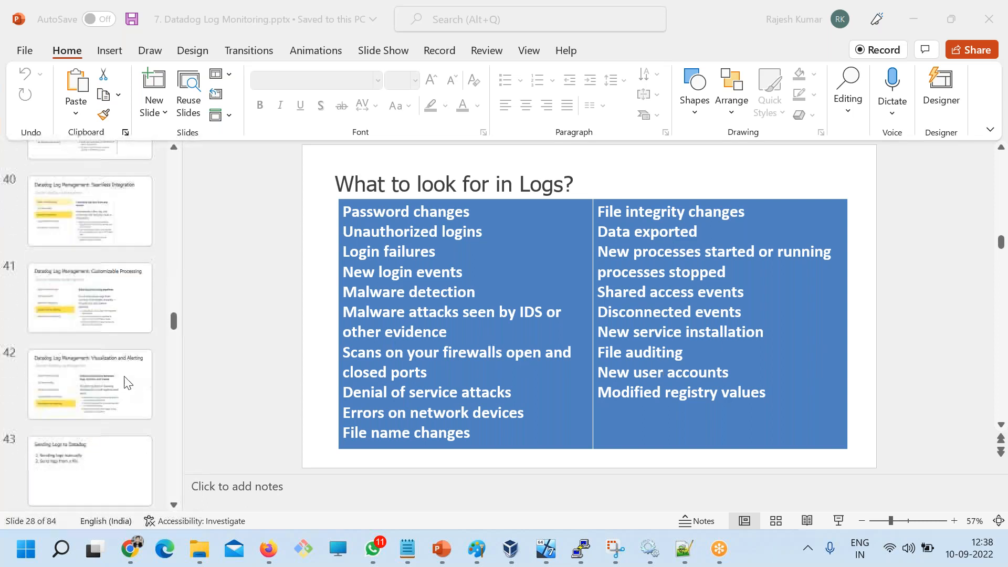
pyautogui.scroll(-1, 116, 375)
pyautogui.click(117, 395)
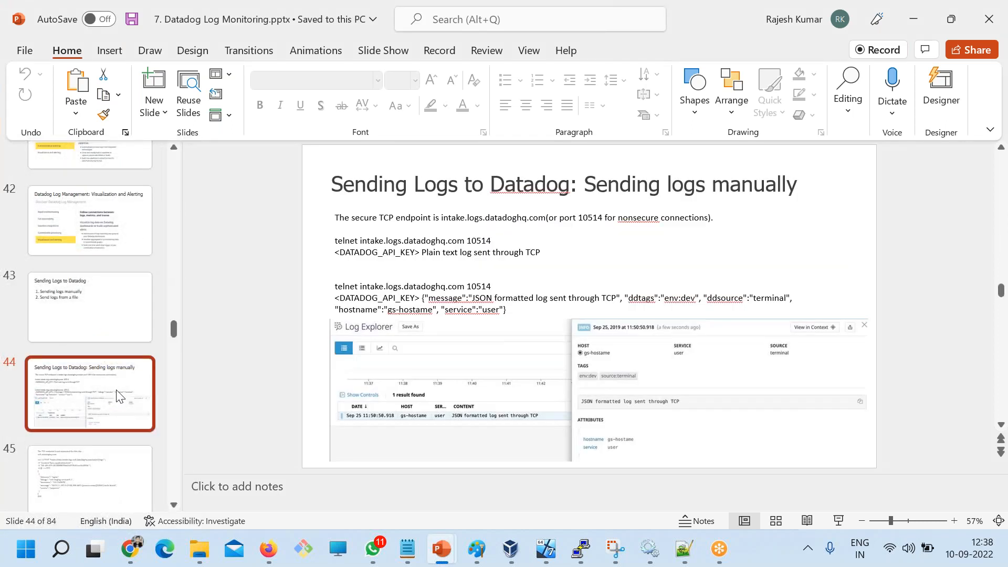
pyautogui.scroll(-1, 78, 408)
pyautogui.click(78, 417)
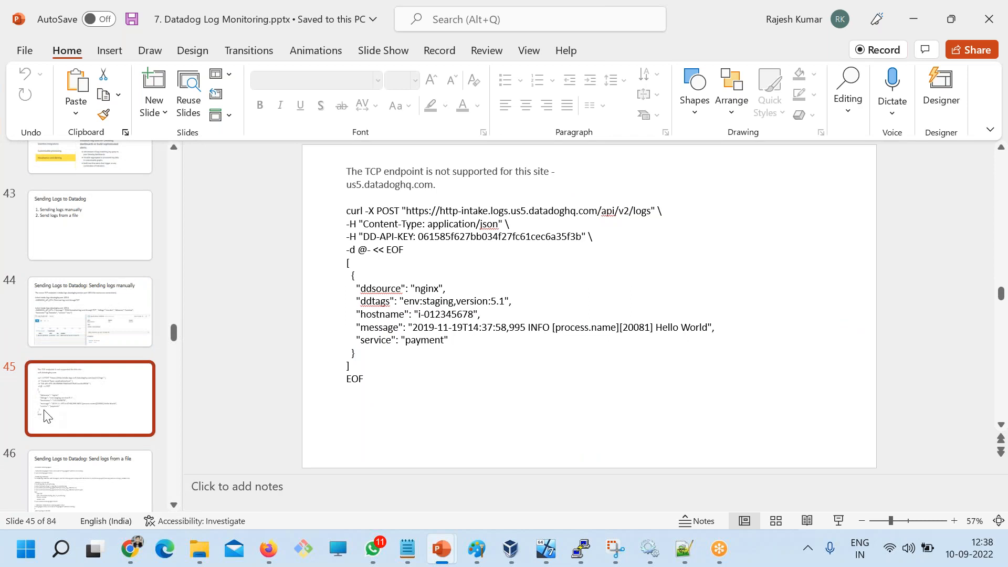
pyautogui.scroll(-1, 78, 420)
pyautogui.click(77, 423)
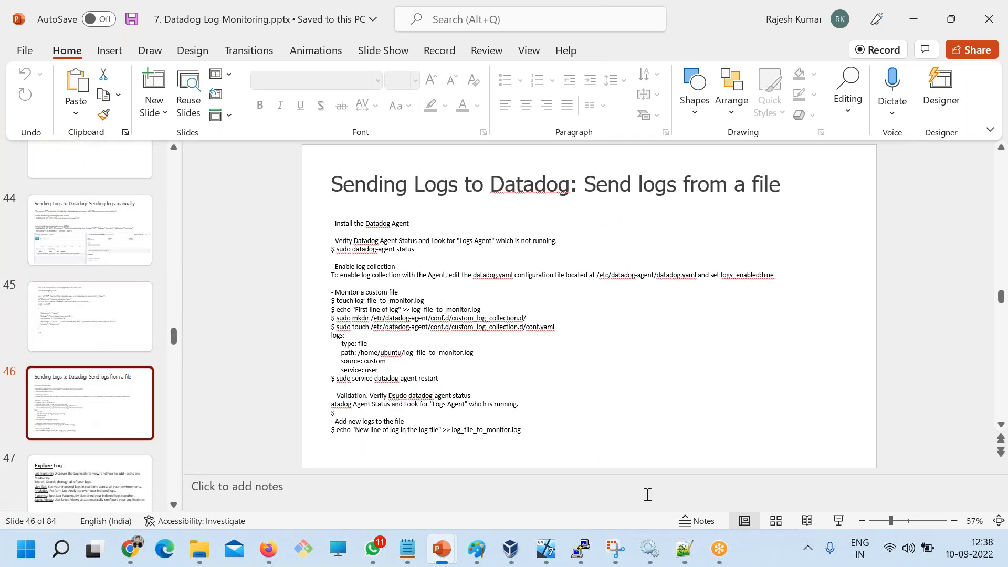
pyautogui.click(512, 414)
pyautogui.hotkey('ctrl', 'a')
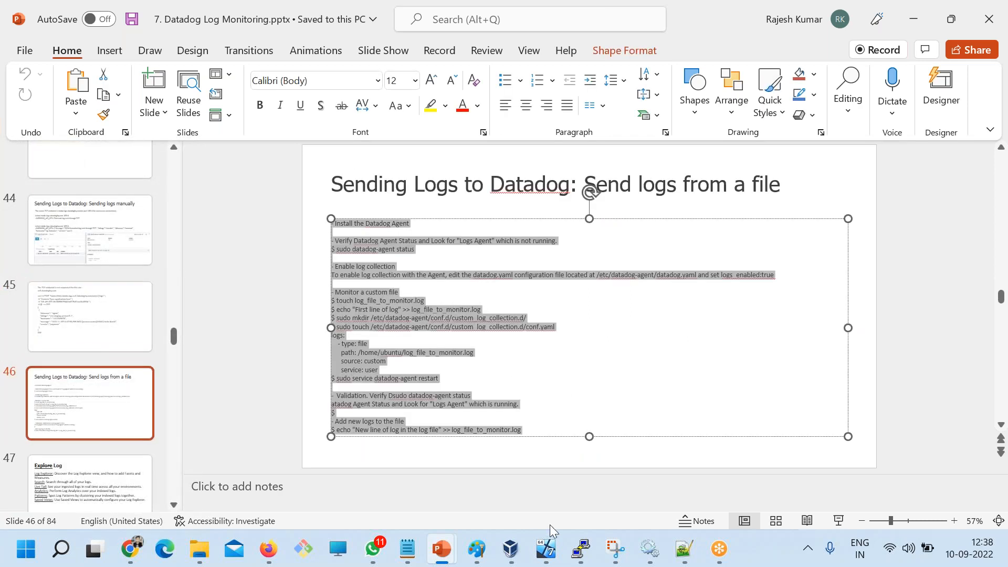
# - Switch to Datadog.txt in Notepad, paste the copied log steps below the "Alert + Dashboard + Troublshoot" line, and save the file
pyautogui.moveTo(407, 556)
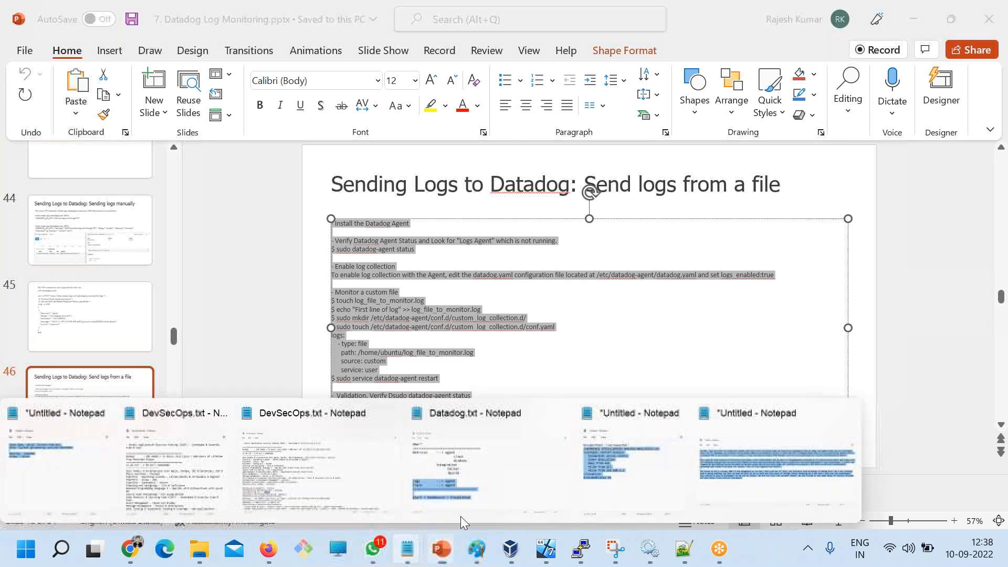
pyautogui.click(499, 469)
pyautogui.click(398, 417)
pyautogui.press('Return')
pyautogui.press('Return')
pyautogui.press('Return')
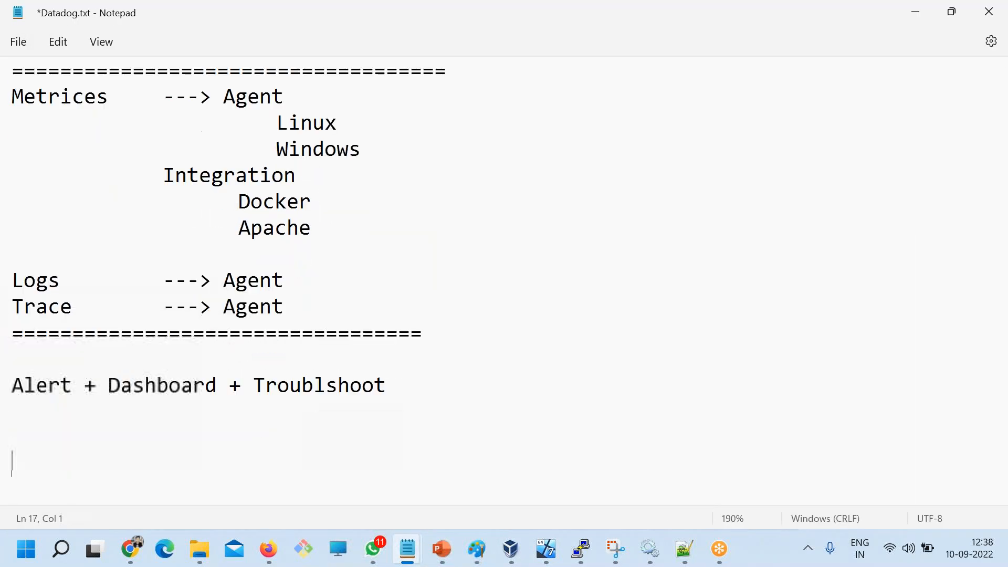
pyautogui.hotkey('ctrl', 'v')
pyautogui.press('Return')
pyautogui.press('Return')
pyautogui.scroll(-7, 309, 357)
pyautogui.scroll(6, 306, 356)
pyautogui.scroll(-4, 297, 354)
pyautogui.scroll(-2, 236, 354)
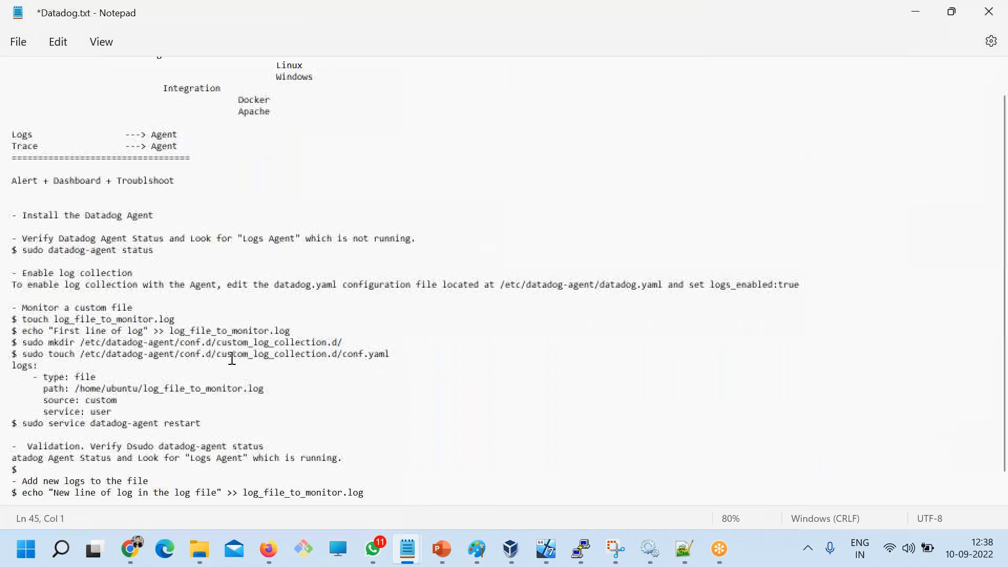
pyautogui.hotkey('ctrl', 's')
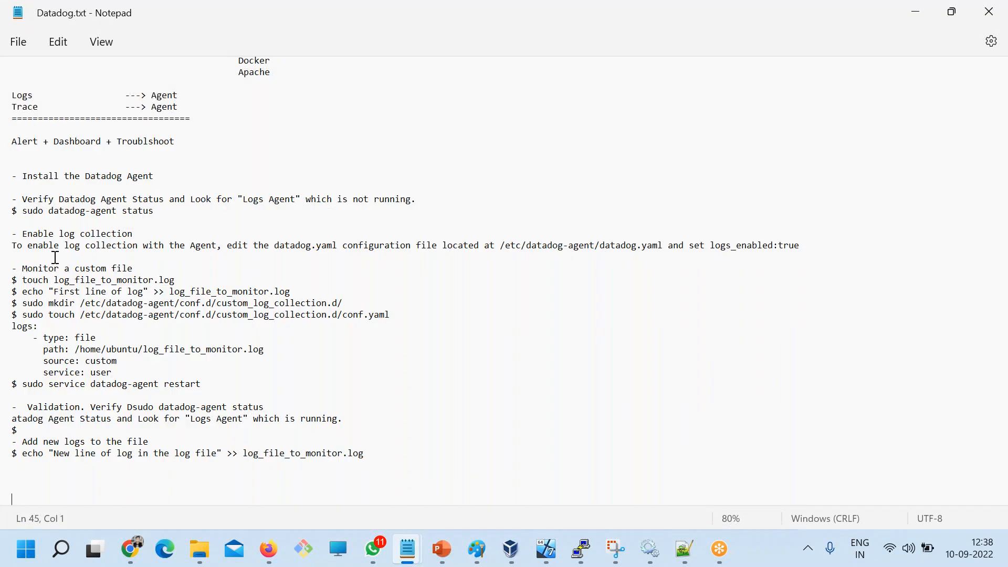
# - Copy sudo datadog-agent status from the notes and run it in the PuTTY root terminal
pyautogui.click(583, 548)
pyautogui.click(637, 476)
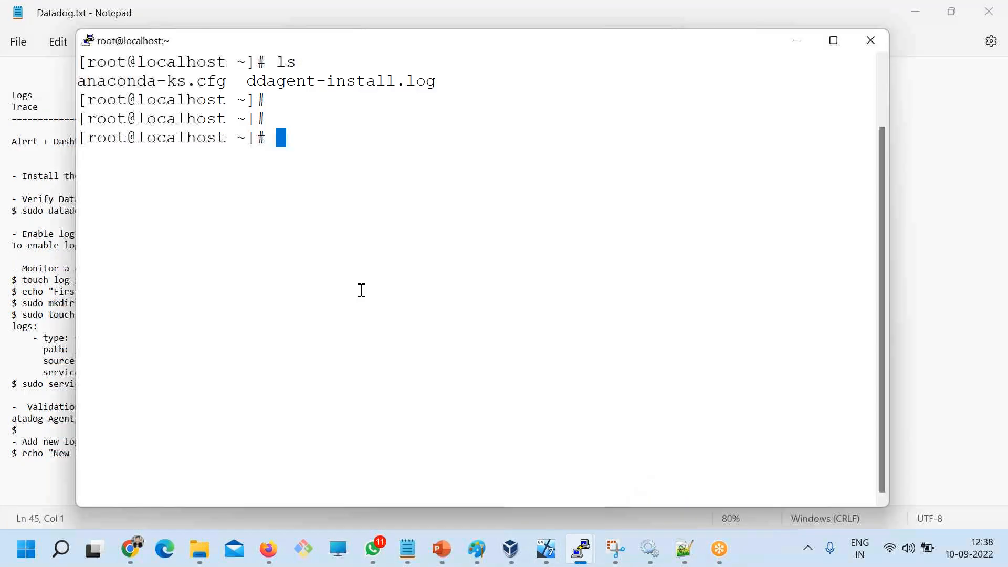
pyautogui.hotkey('alt', 'Tab')
pyautogui.moveTo(236, 209); pyautogui.dragTo(25, 213)
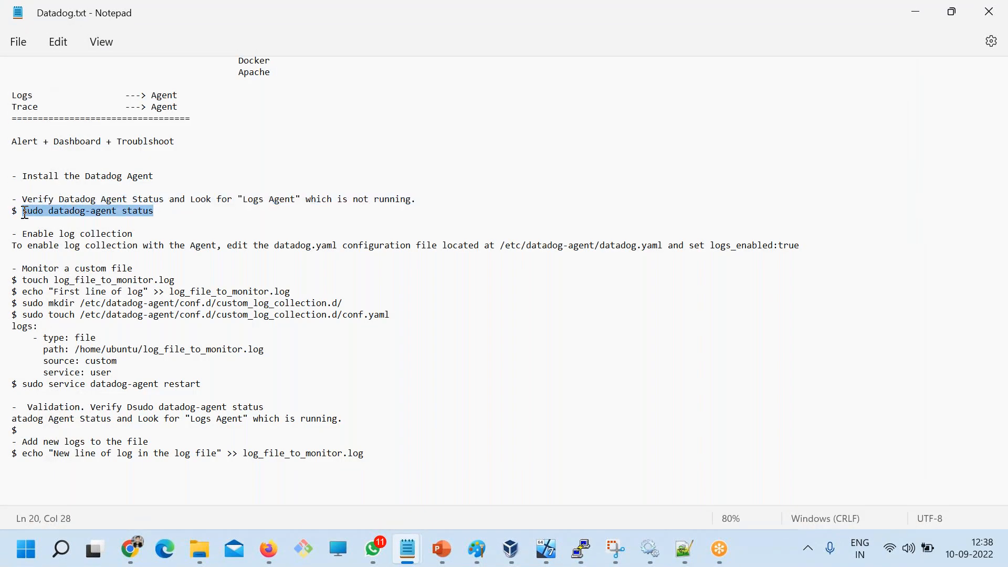
pyautogui.hotkey('ctrl', 'c')
pyautogui.hotkey('alt', 'Tab')
pyautogui.rightClick(475, 232)
pyautogui.press('Return')
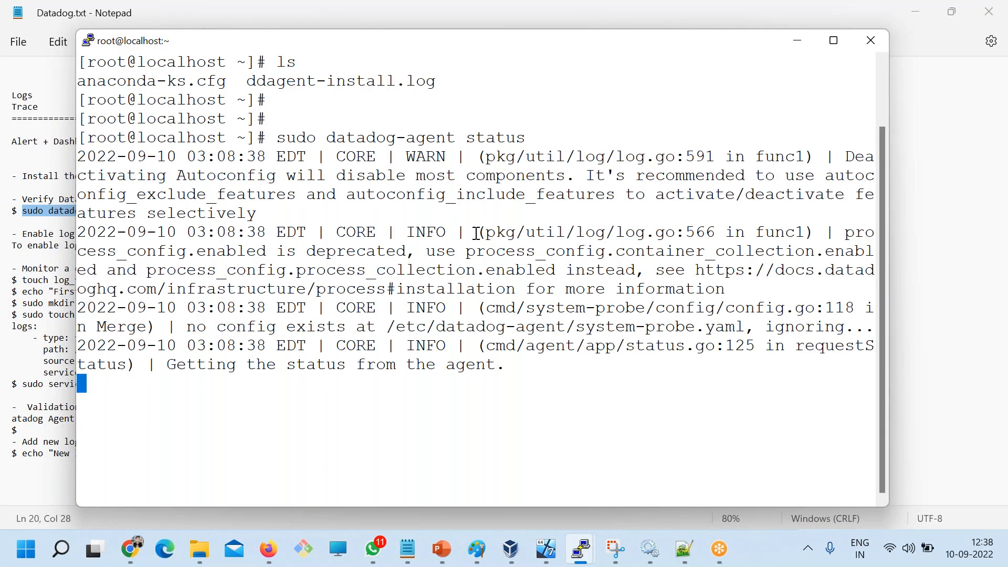
# - Interrupt the agent status command, rerun sudo datadog-agent status, and stop it again
pyautogui.doubleClick(332, 156)
pyautogui.hotkey('ctrl', 'c')
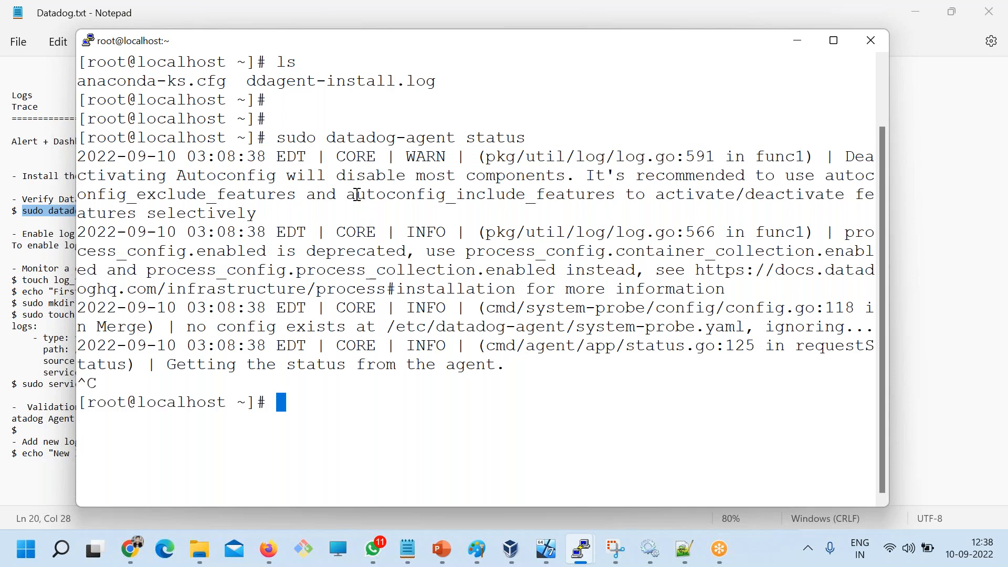
pyautogui.press('Up')
pyautogui.press('Return')
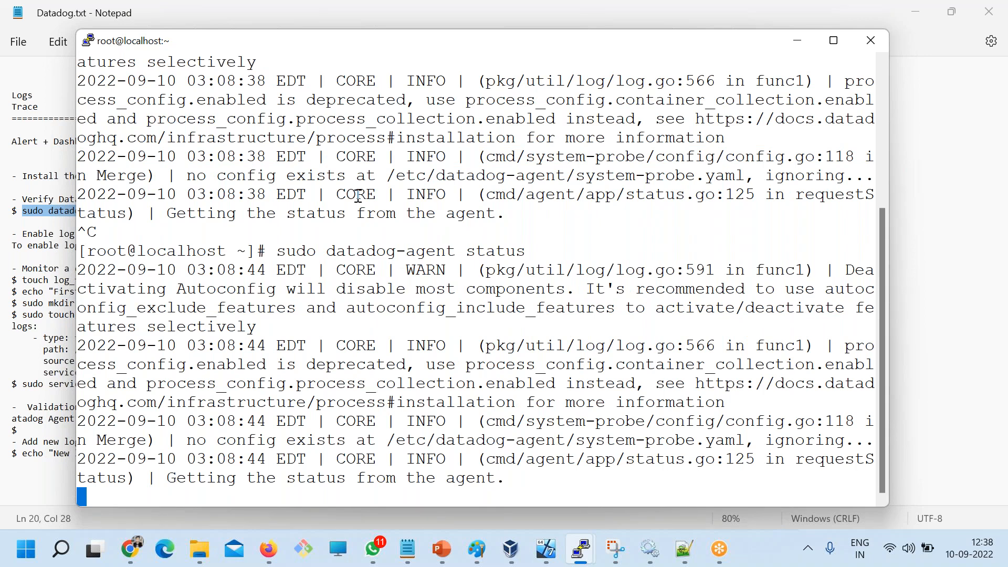
pyautogui.hotkey('ctrl', 'c')
# - Review the install and verify notes, then check the agent service in the terminal with systemctl status datadog-agent
pyautogui.hotkey('alt', 'Tab')
pyautogui.click(224, 242)
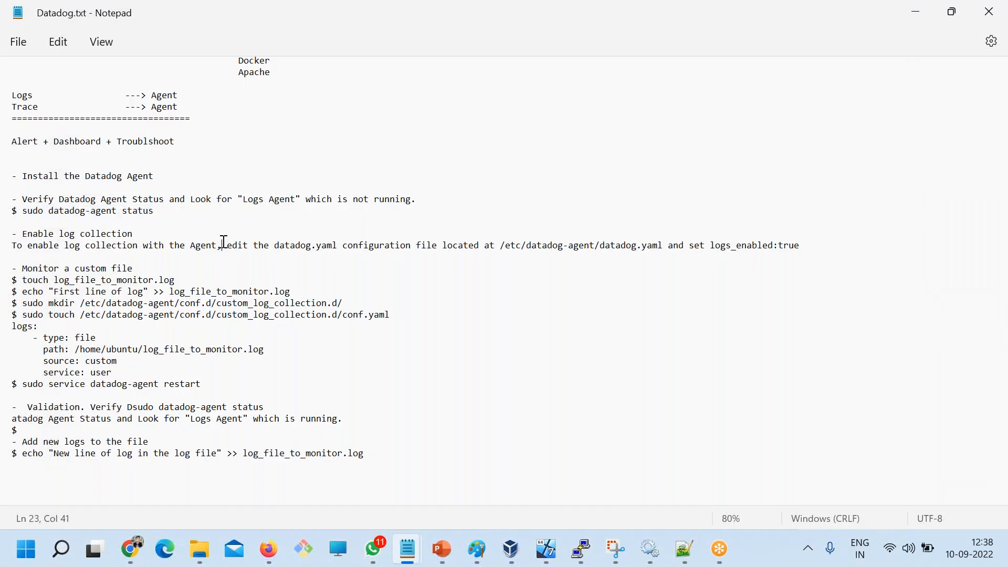
pyautogui.moveTo(155, 176); pyautogui.dragTo(12, 176)
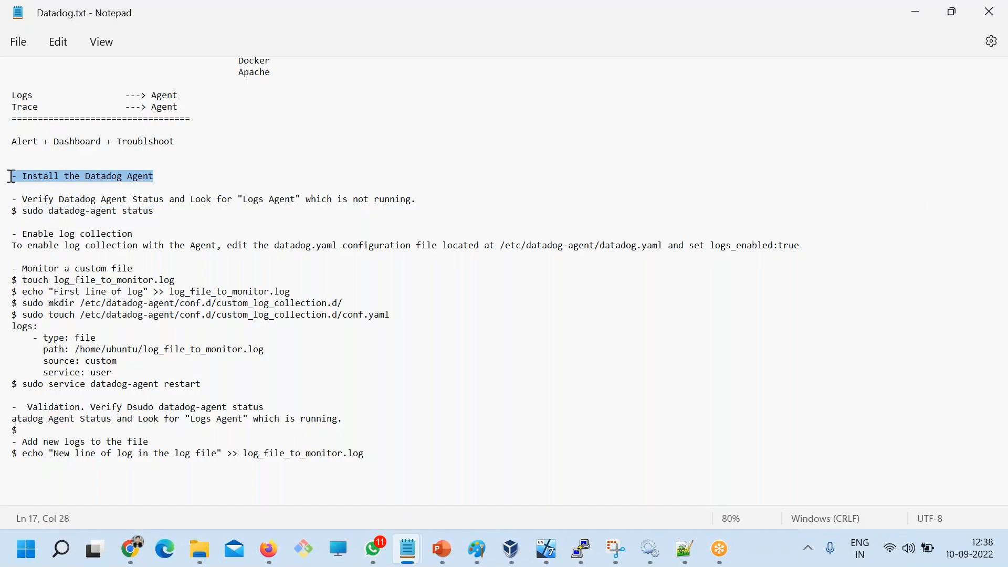
pyautogui.moveTo(154, 210); pyautogui.dragTo(21, 190)
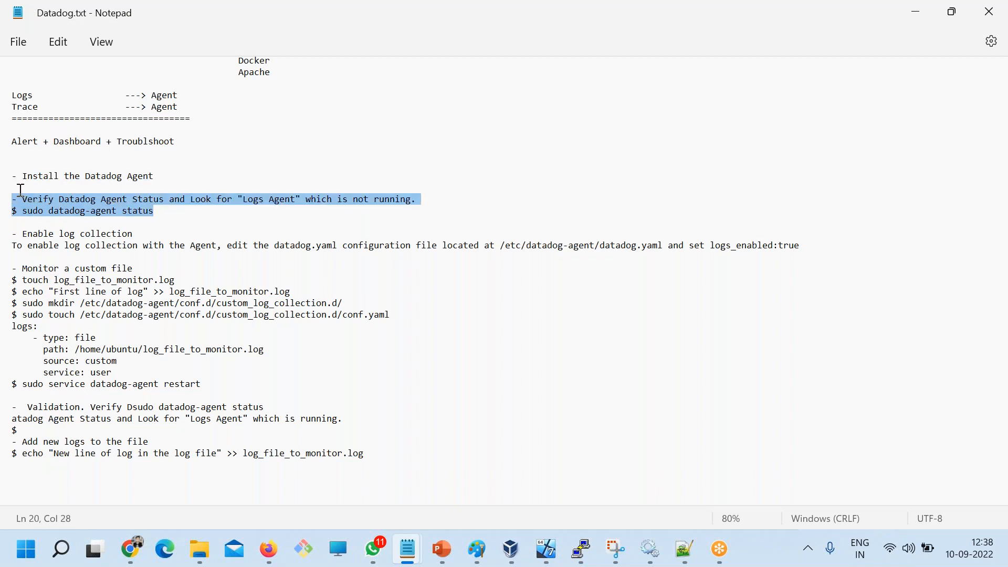
pyautogui.hotkey('alt', 'Tab')
pyautogui.write('systemctl sta')
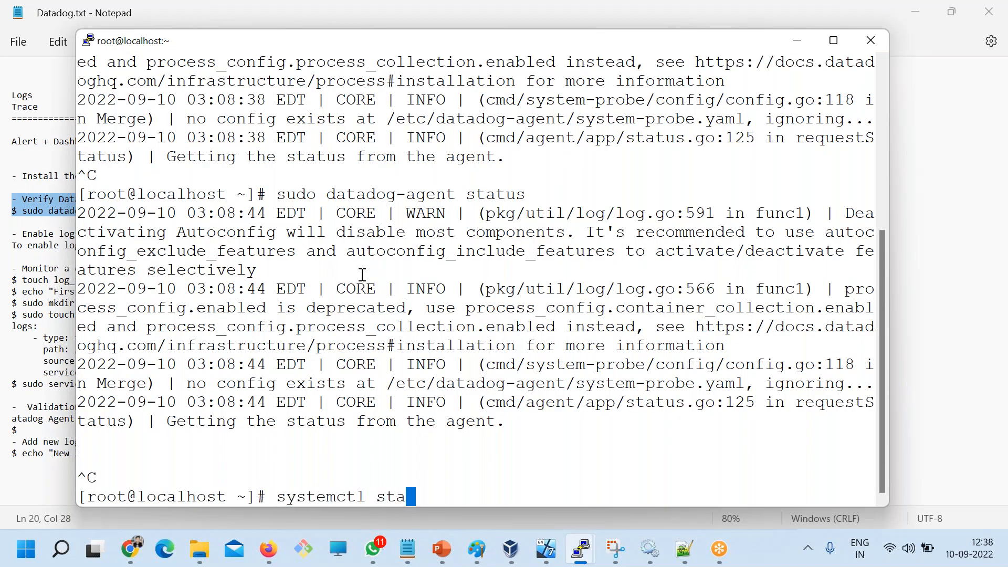
pyautogui.write('tus datadog-agent')
pyautogui.press('Return')
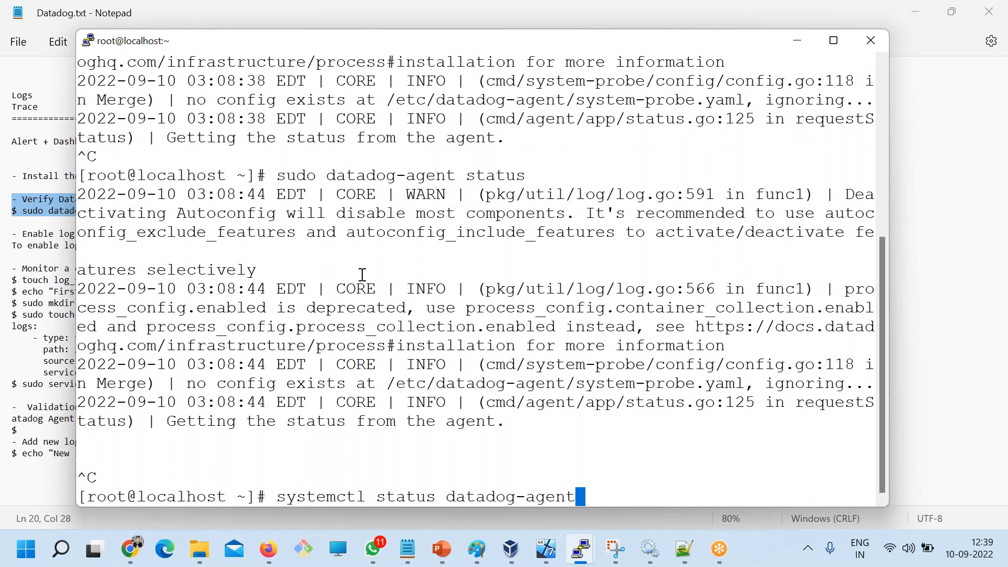
pyautogui.moveTo(224, 166); pyautogui.dragTo(315, 222)
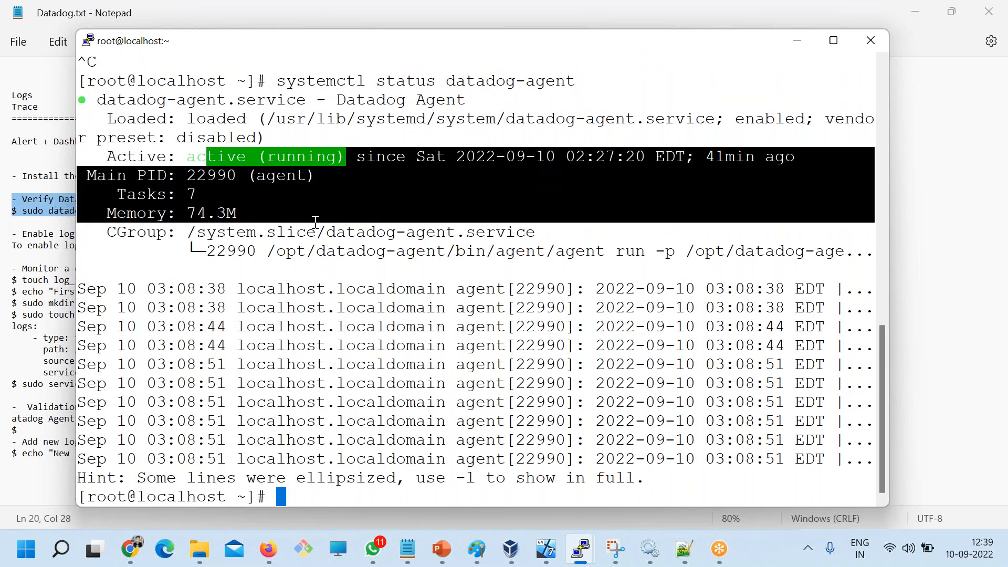
# - Review the "Enable log collection" instructions in the Notepad notes, including the datadog.yaml path and the logs_enabled:true setting
pyautogui.hotkey('alt', 'Tab')
pyautogui.click(174, 257)
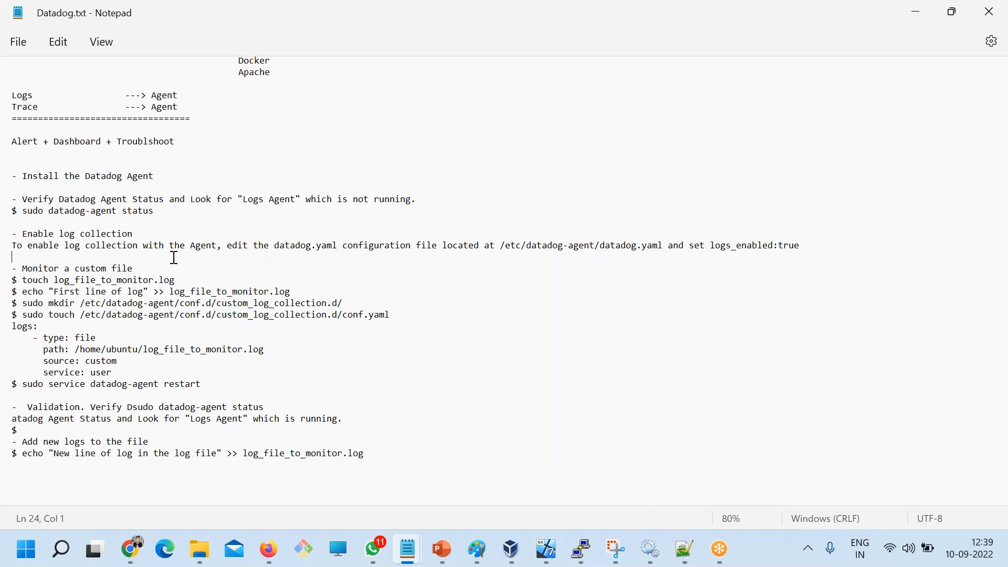
pyautogui.moveTo(811, 246); pyautogui.dragTo(11, 233)
pyautogui.click(117, 292)
pyautogui.scroll(3, 238, 338)
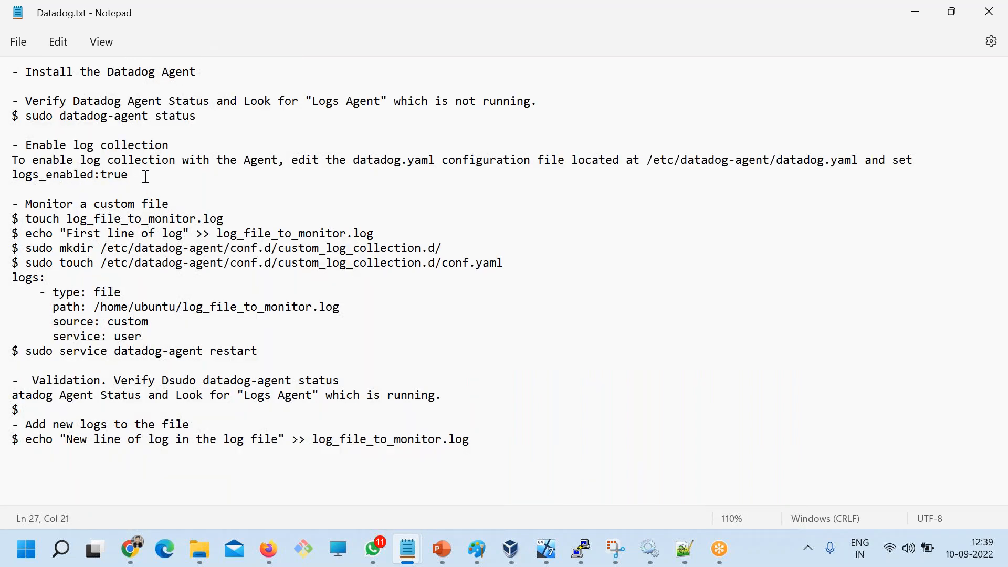
pyautogui.moveTo(859, 159); pyautogui.dragTo(775, 159)
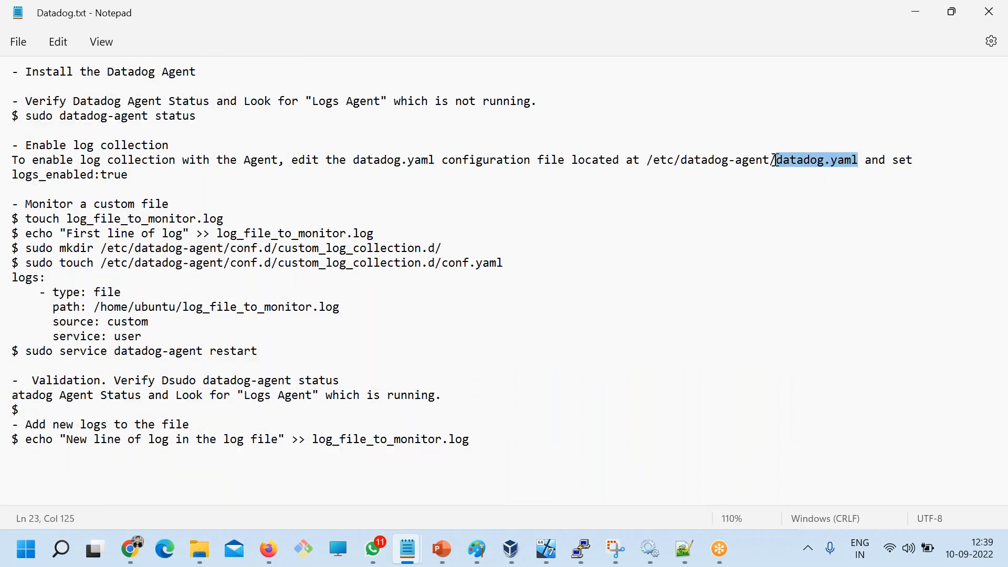
pyautogui.moveTo(129, 175); pyautogui.dragTo(9, 170)
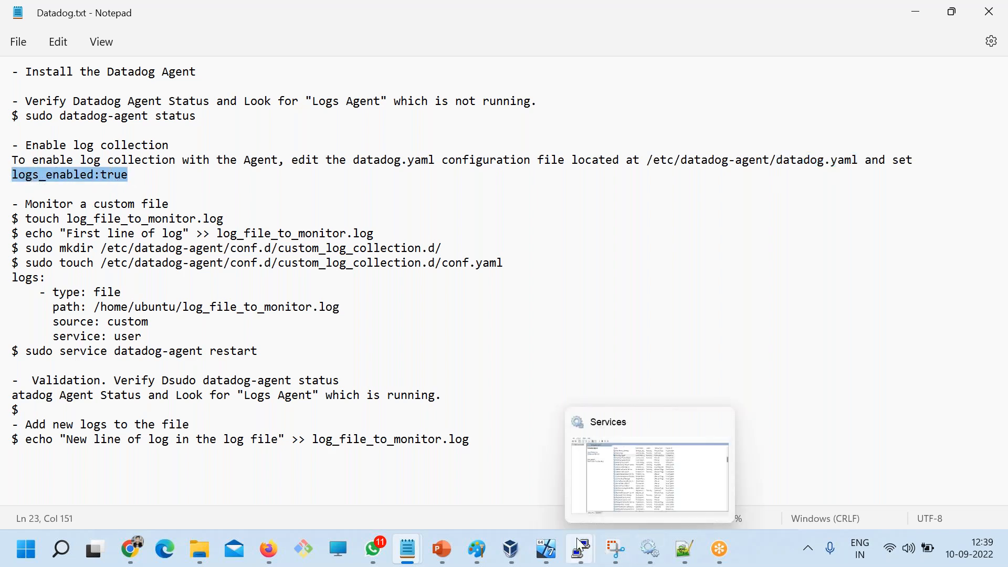
# - Switch to the PuTTY terminal, clear it, and list the files in the current directory
pyautogui.moveTo(583, 553)
pyautogui.click(725, 455)
pyautogui.write('clear')
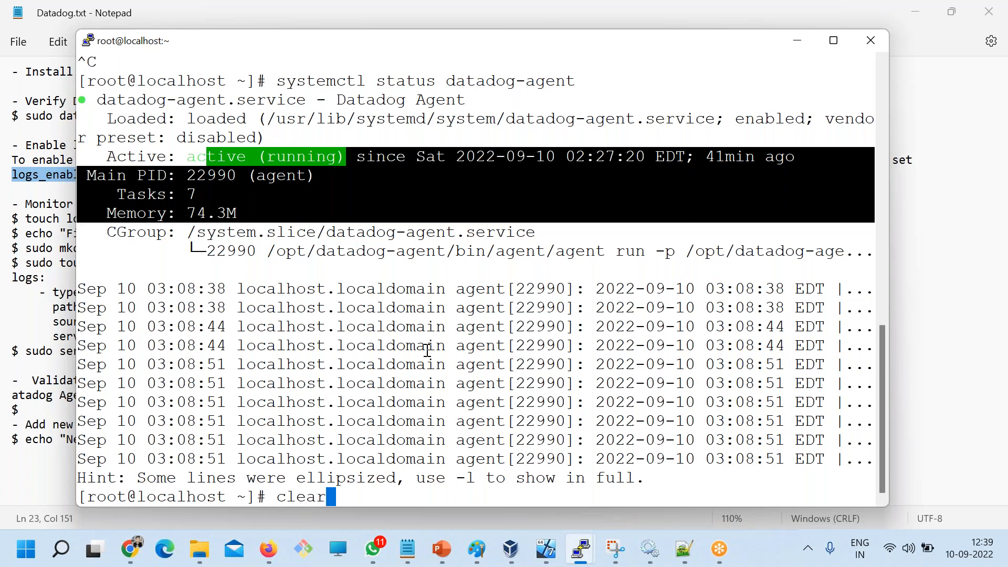
pyautogui.press('Return')
pyautogui.write('ls')
pyautogui.press('Return')
# - Open /etc/datadog-agent/datadog.yaml in vi
pyautogui.write('vi')
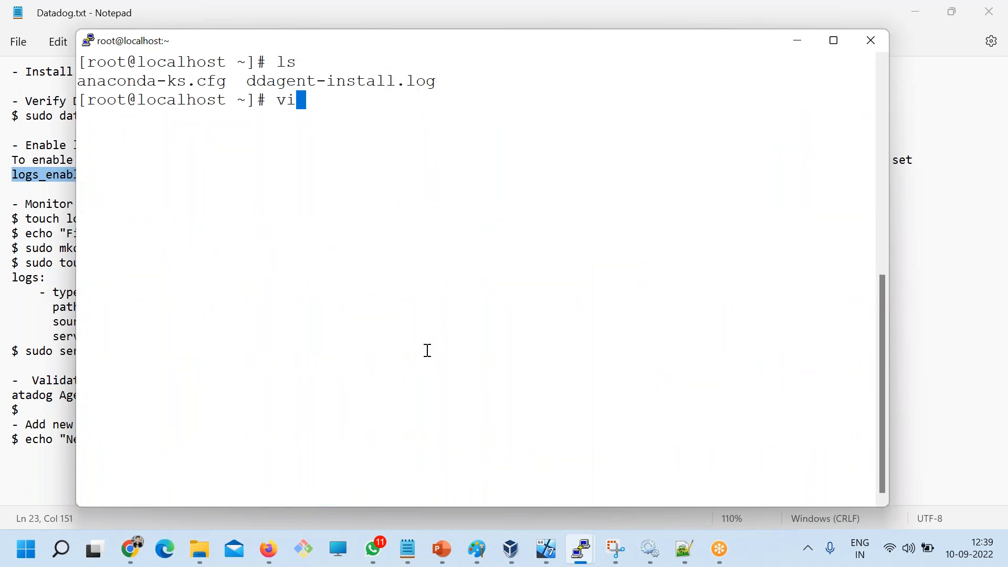
pyautogui.write(' /etc/datadog-agent/')
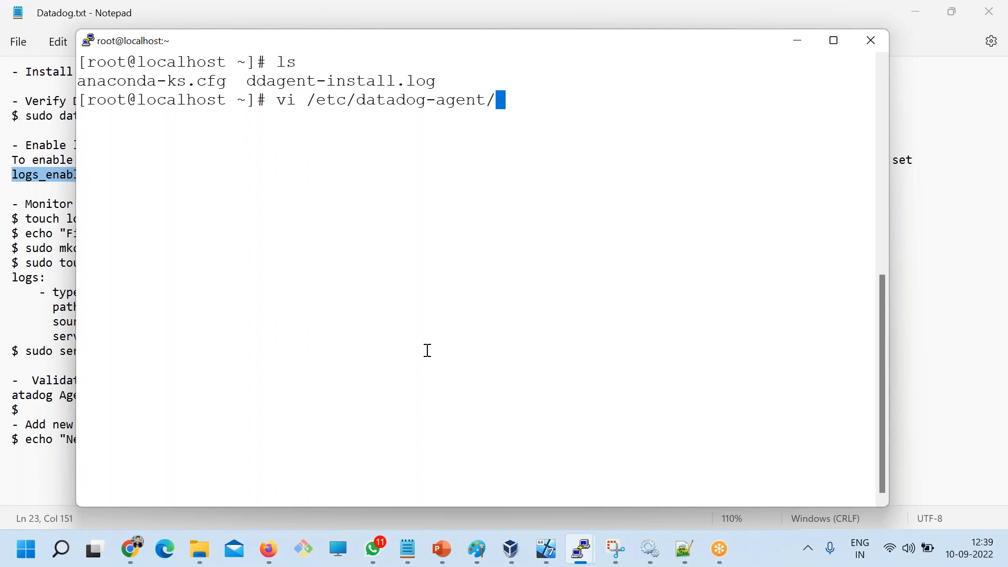
pyautogui.write('dat')
pyautogui.press('Tab')
pyautogui.press('Return')
# - Copy the logs_enabled parameter name from the notes and search for it in datadog.yaml
pyautogui.hotkey('alt', 'Tab')
pyautogui.click(66, 217)
pyautogui.moveTo(95, 175); pyautogui.dragTo(12, 175)
pyautogui.press('super+c')
pyautogui.hotkey('alt', 'Tab')
pyautogui.write('/')
pyautogui.rightClick(280, 227)
pyautogui.press('Return')
# - Uncomment the logs_enabled line in the Log collection Configuration section of datadog.yaml
pyautogui.press('Down')
pyautogui.press('Down')
pyautogui.press('Down')
pyautogui.press('Down')
pyautogui.press('Left')
pyautogui.press('Left')
pyautogui.press('Left')
pyautogui.press('Left')
pyautogui.press('Left')
pyautogui.press('Left')
pyautogui.press('Left')
pyautogui.press('Left')
pyautogui.press('Left')
pyautogui.press('Left')
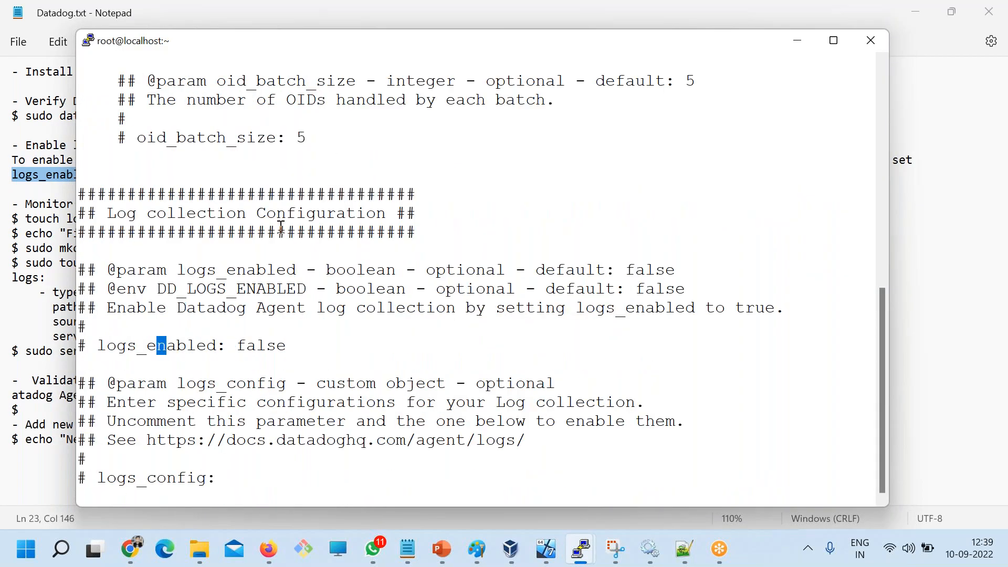
pyautogui.press('x')
pyautogui.press('x')
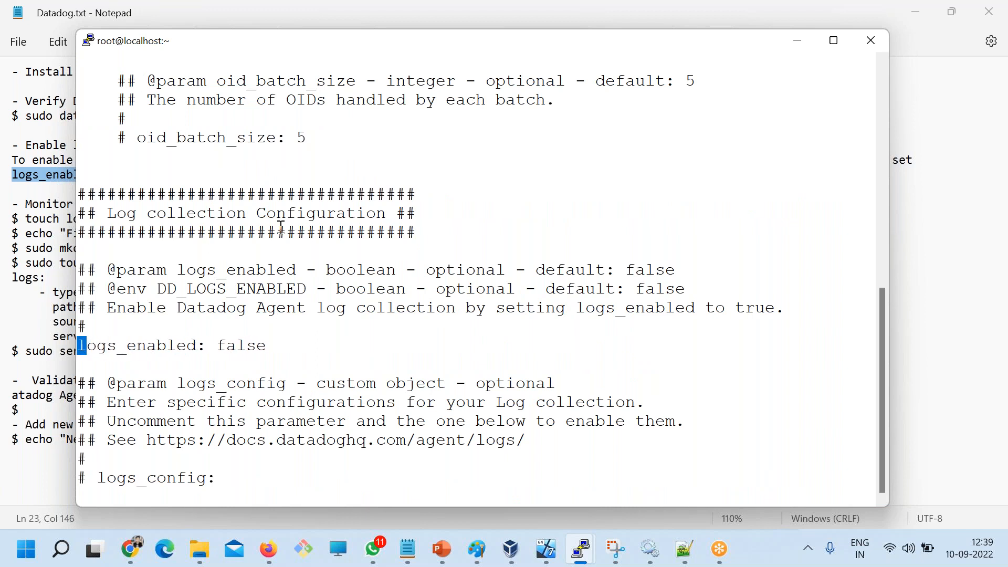
# - Set logs_enabled to true in datadog.yaml, then save the file and quit vi
pyautogui.hotkey('shift', 'a')
pyautogui.press('BackSpace')
pyautogui.press('BackSpace')
pyautogui.press('BackSpace')
pyautogui.press('BackSpace')
pyautogui.press('BackSpace')
pyautogui.write('truer')
pyautogui.press('BackSpace')
pyautogui.press('Escape')
pyautogui.write(':wq')
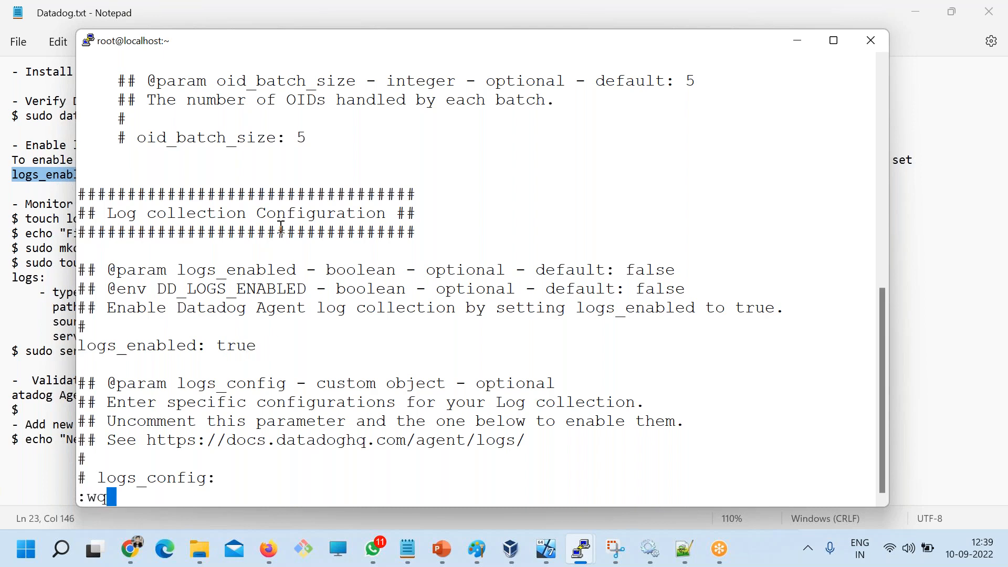
pyautogui.press('Return')
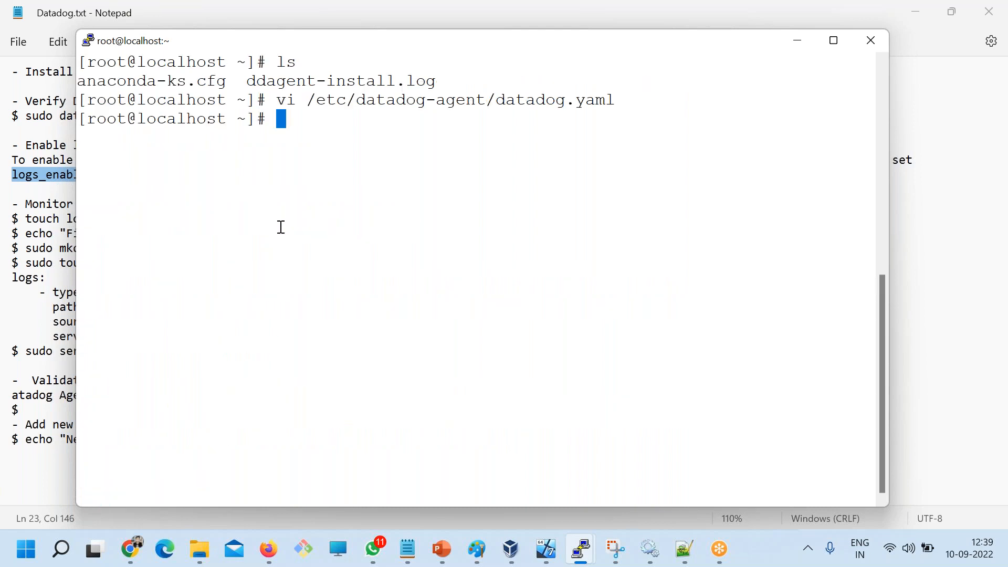
pyautogui.hotkey('alt', 'Tab')
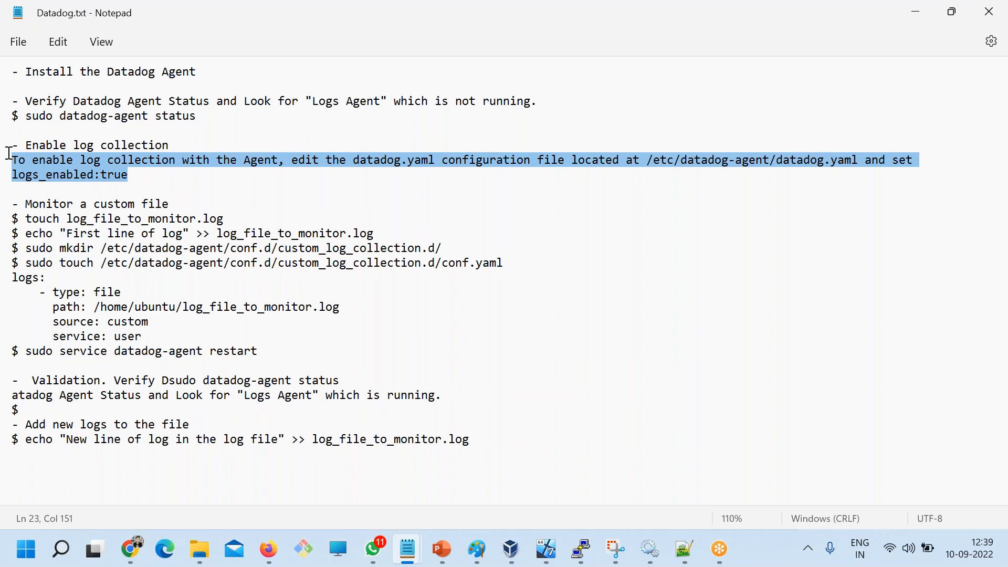
pyautogui.click(123, 232)
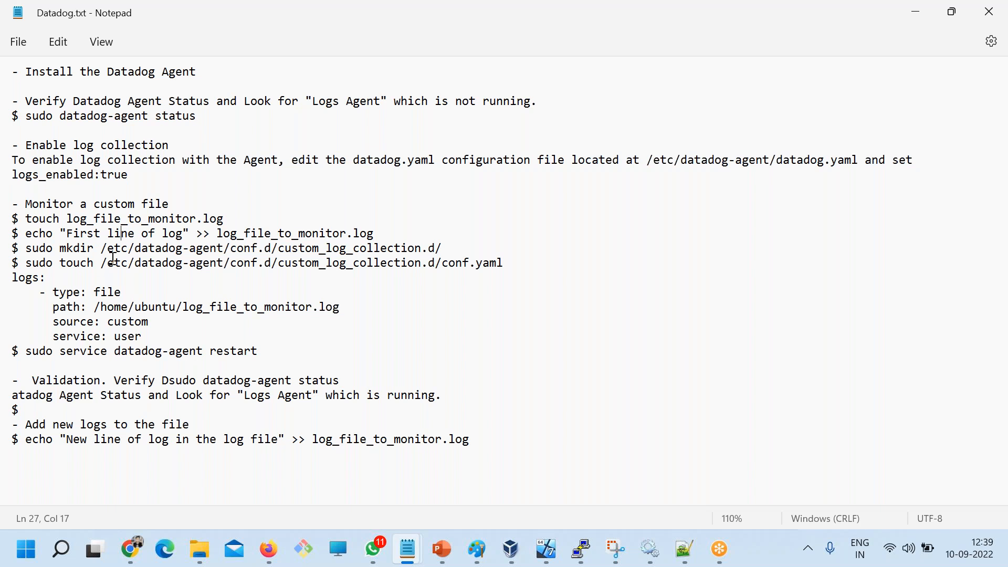
pyautogui.hotkey('alt', 'Tab')
pyautogui.press('Up')
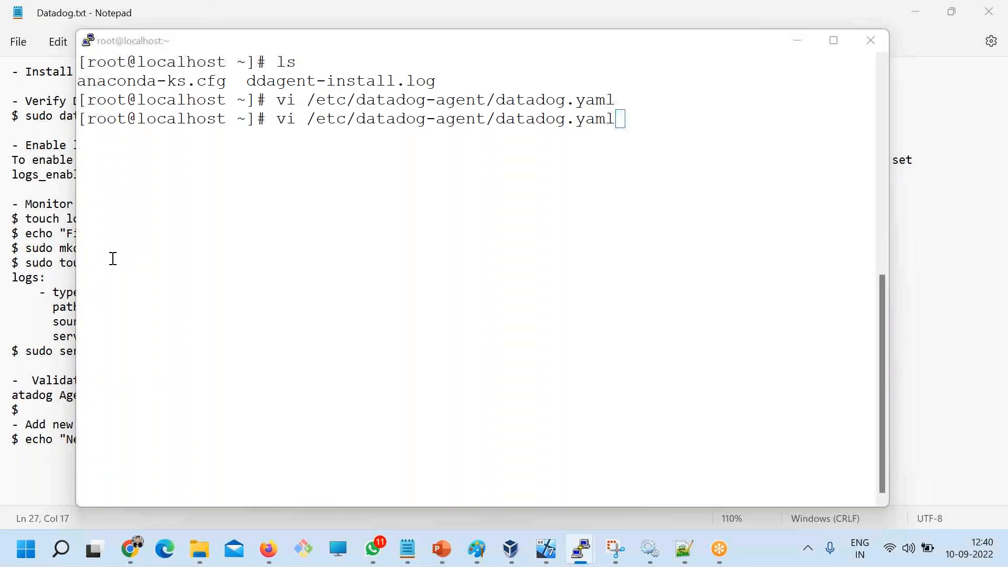
pyautogui.hotkey('alt', 'Tab')
pyautogui.moveTo(150, 175); pyautogui.dragTo(8, 167)
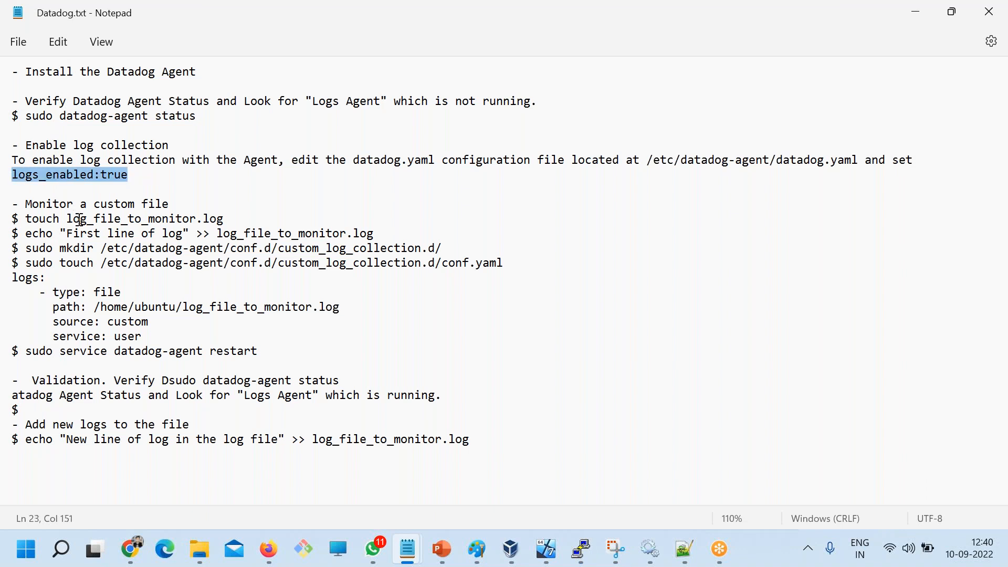
pyautogui.hotkey('alt', 'Tab')
pyautogui.hotkey('ctrl', 'c')
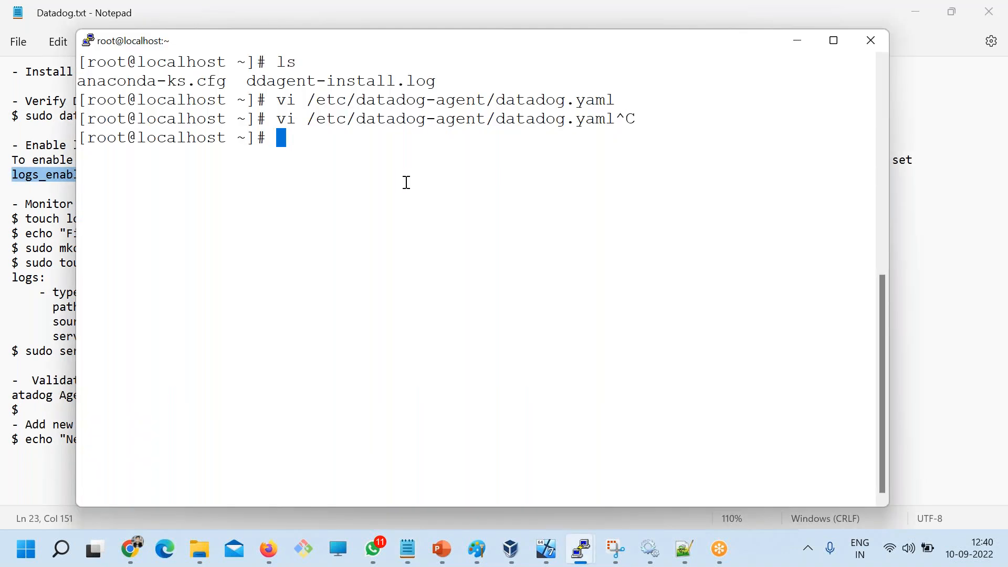
# - Clear the terminal and list the files in root's home directory
pyautogui.hotkey('alt', 'Tab')
pyautogui.hotkey('alt', 'Tab')
pyautogui.write('clear')
pyautogui.press('Return')
pyautogui.write('ls')
pyautogui.press('Return')
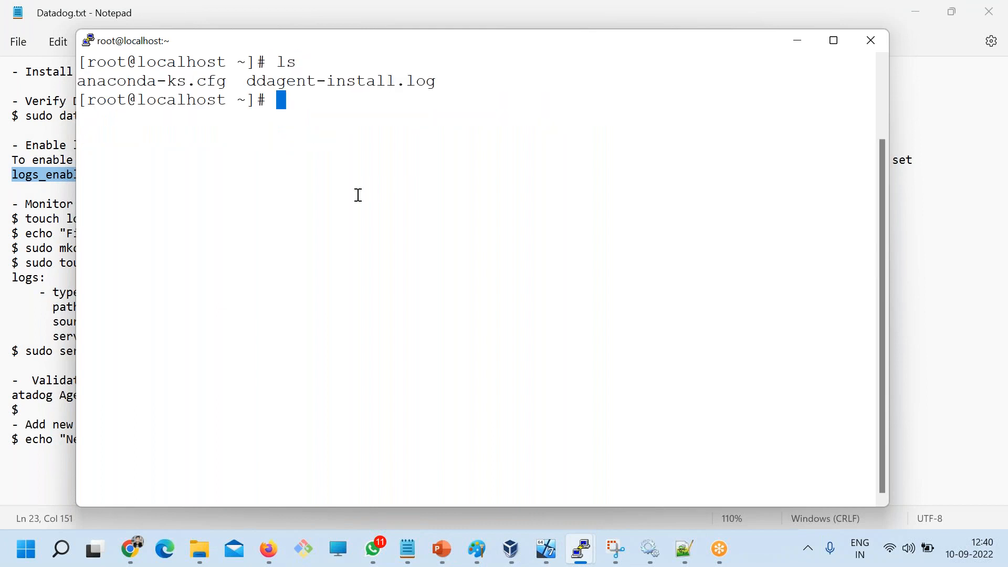
# - Review the notes on monitoring a custom file and highlight the logs configuration block for conf.yaml
pyautogui.hotkey('alt', 'Tab')
pyautogui.click(137, 174)
pyautogui.hotkey('alt', 'Tab')
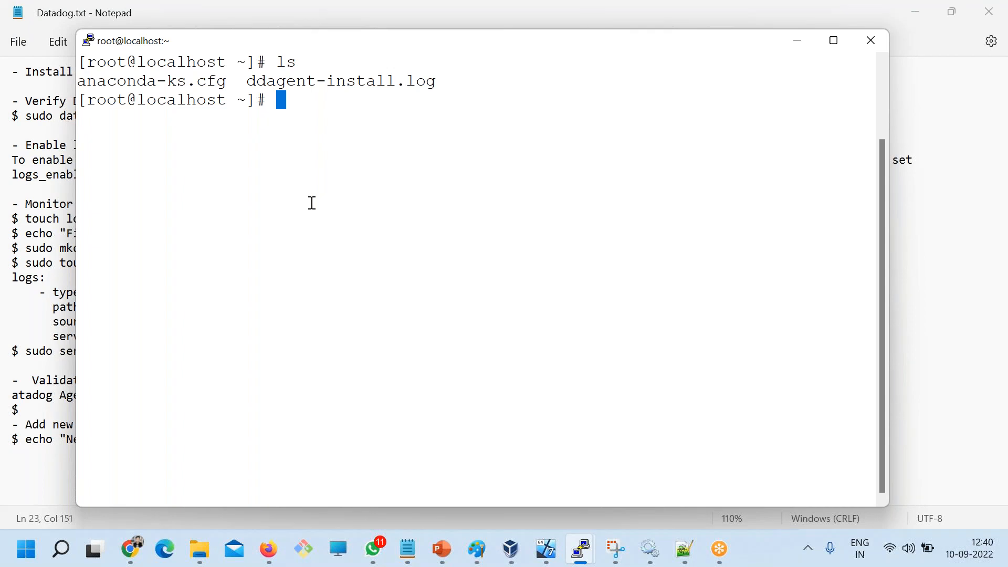
pyautogui.hotkey('alt', 'Tab')
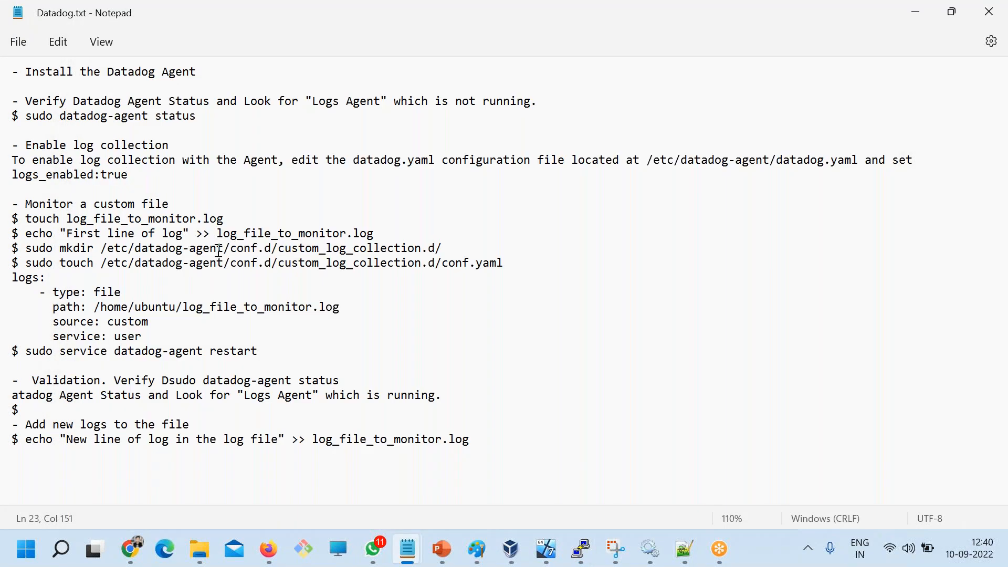
pyautogui.moveTo(12, 277); pyautogui.dragTo(231, 333)
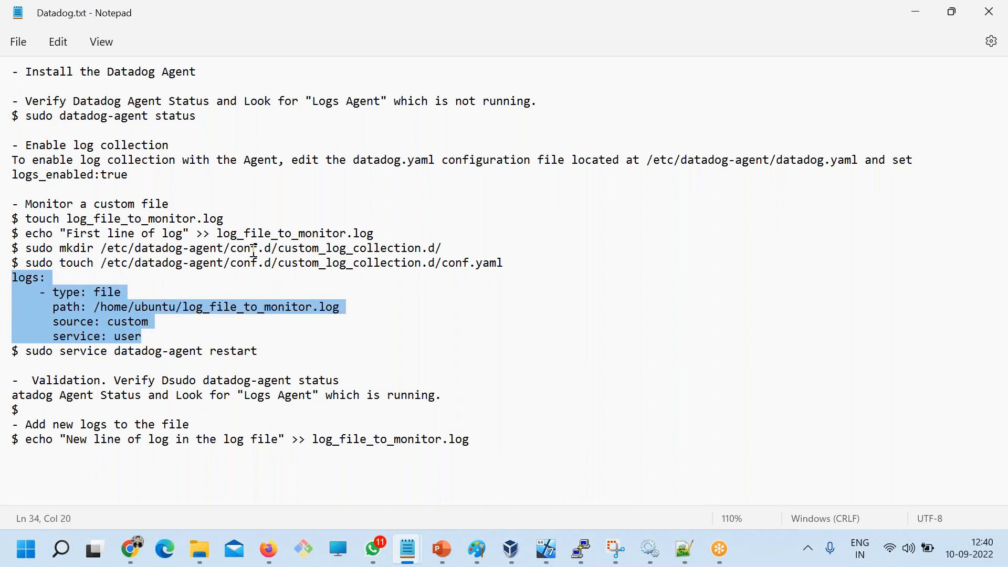
pyautogui.hotkey('alt', 'Tab')
pyautogui.write('c;lea')
pyautogui.press('BackSpace')
pyautogui.press('BackSpace')
pyautogui.press('BackSpace')
pyautogui.press('BackSpace')
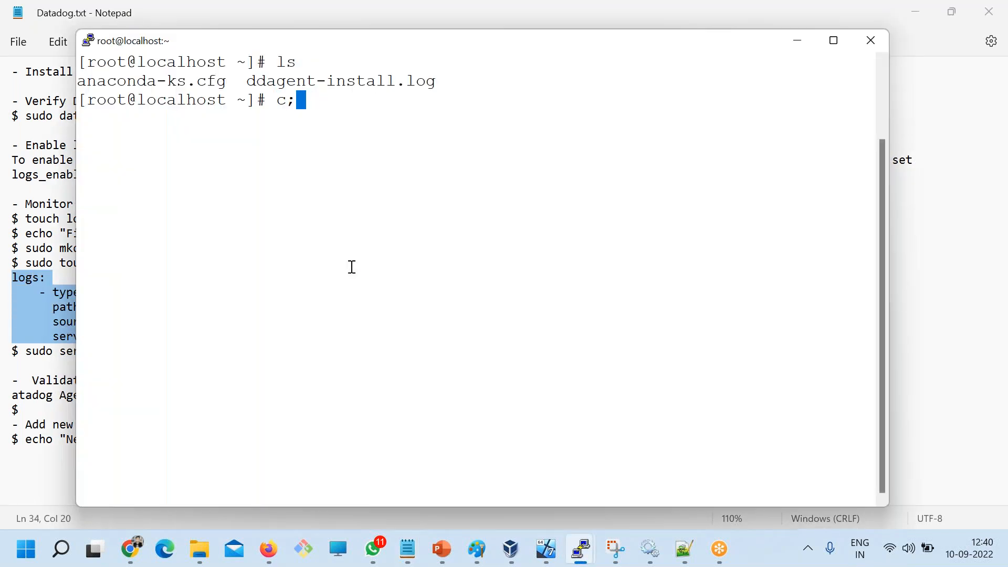
pyautogui.write('l')
pyautogui.press('BackSpace')
pyautogui.press('BackSpace')
pyautogui.write('clea')
pyautogui.press('BackSpace')
pyautogui.press('BackSpace')
pyautogui.press('BackSpace')
pyautogui.press('BackSpace')
pyautogui.write('p[wd')
pyautogui.press('Return')
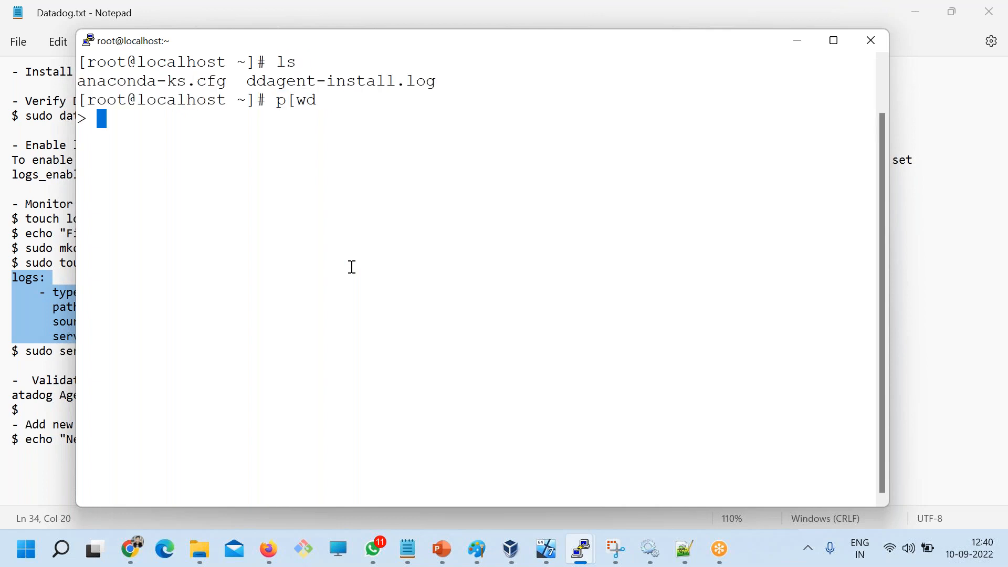
pyautogui.hotkey('ctrl', 'c')
# - Print the current working directory, and change to /etc/datadog-agent/ in the terminal
pyautogui.write('pwd')
pyautogui.press('Return')
pyautogui.write('cd /etc/dat')
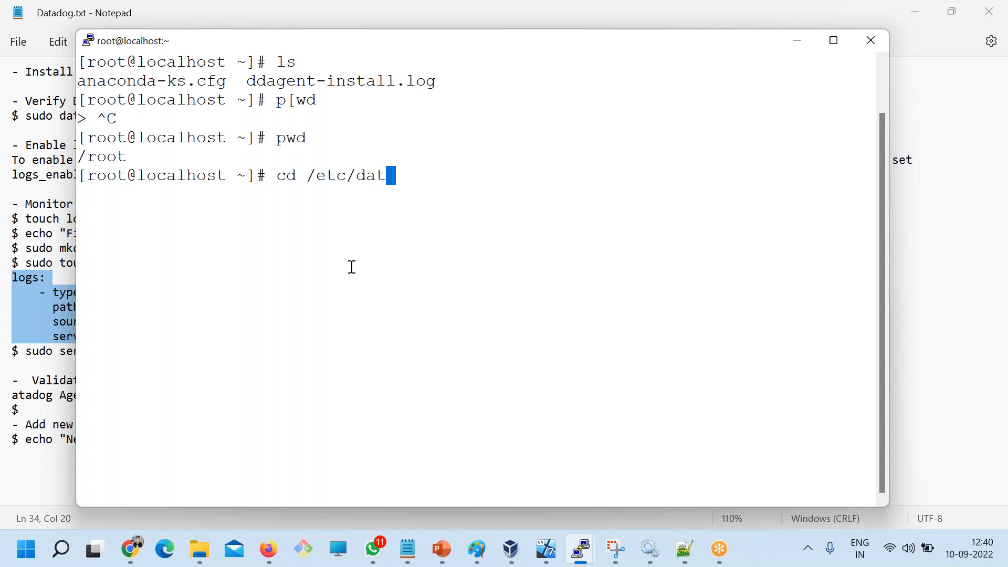
pyautogui.press('Tab')
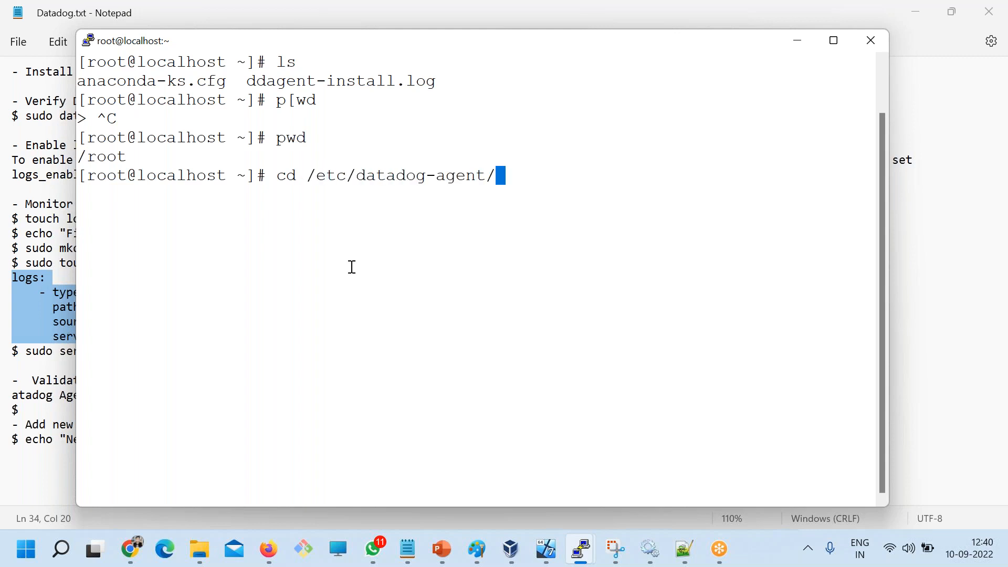
pyautogui.press('Return')
# - Clear the terminal and list the contents of /etc/datadog-agent
pyautogui.write('clear')
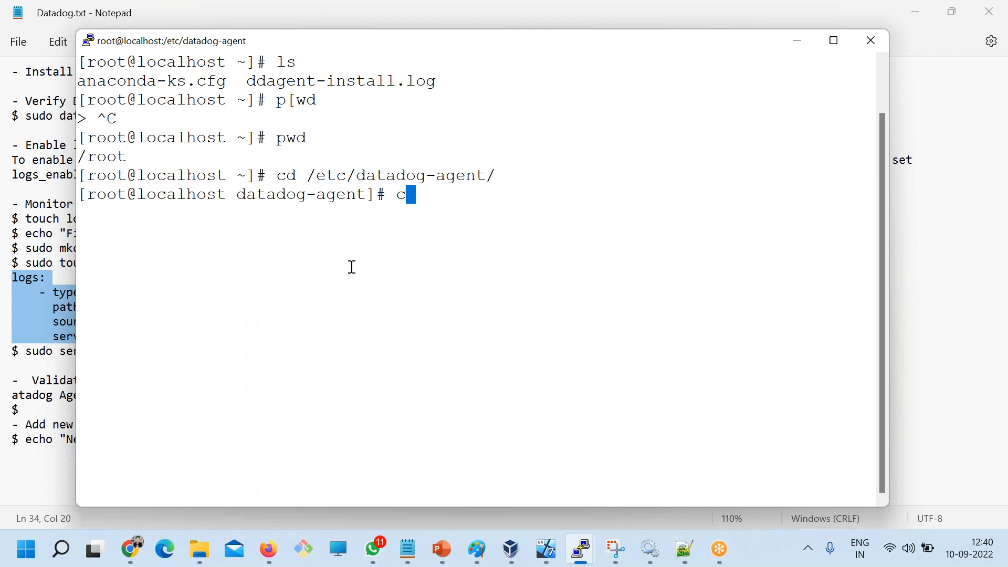
pyautogui.press('Return')
pyautogui.write('ls')
pyautogui.press('Return')
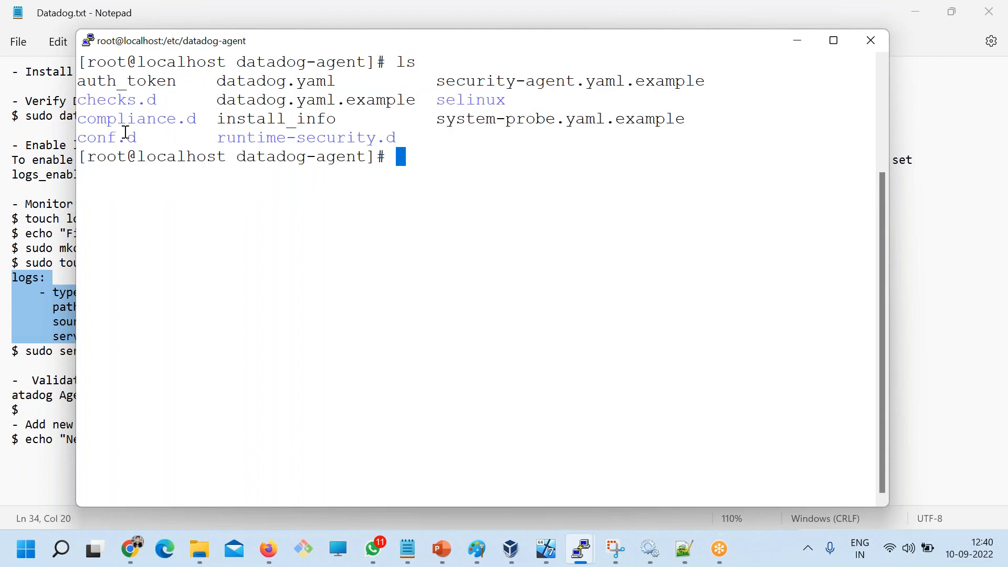
# - Change into the conf.d directory and list its integration folders
pyautogui.doubleClick(121, 137)
pyautogui.write('cd')
pyautogui.rightClick(379, 214)
pyautogui.press('Return')
pyautogui.write('ls')
pyautogui.press('Return')
pyautogui.write('clear')
pyautogui.press('Return')
pyautogui.hotkey('alt', 'Tab')
pyautogui.click(366, 232)
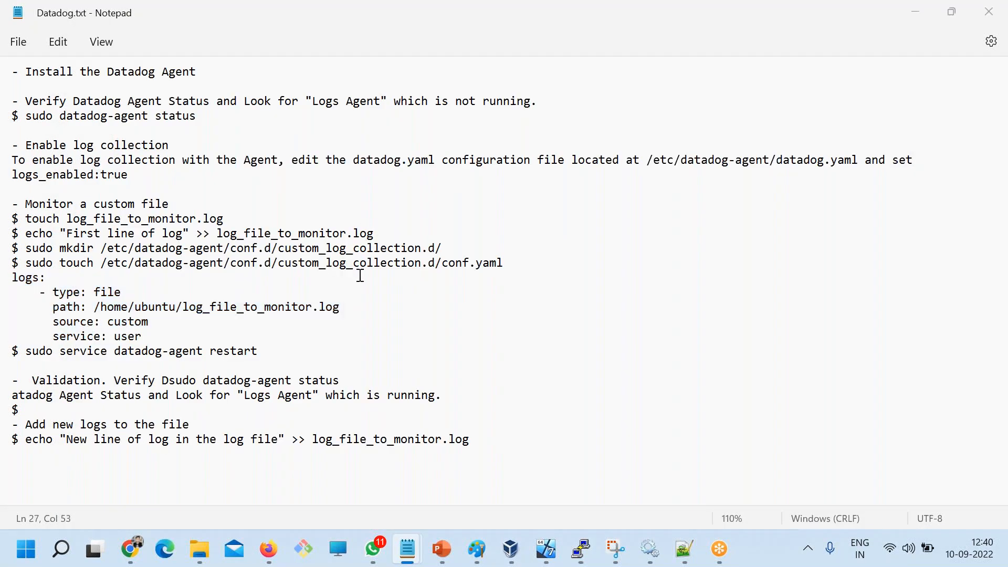
pyautogui.hotkey('alt', 'Tab')
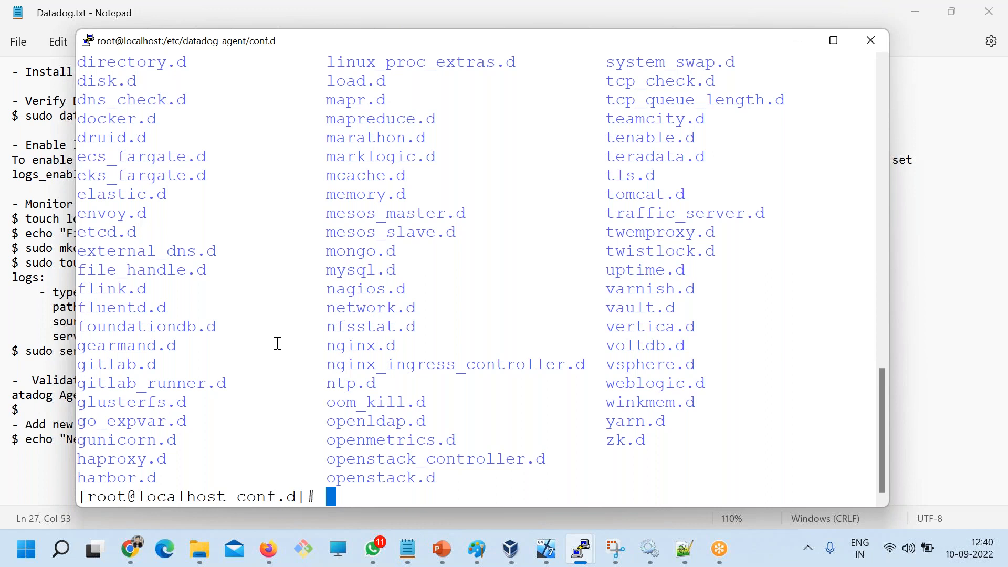
# - Display apache.d/conf.yaml with the more command
pyautogui.write('more ap')
pyautogui.press('Tab')
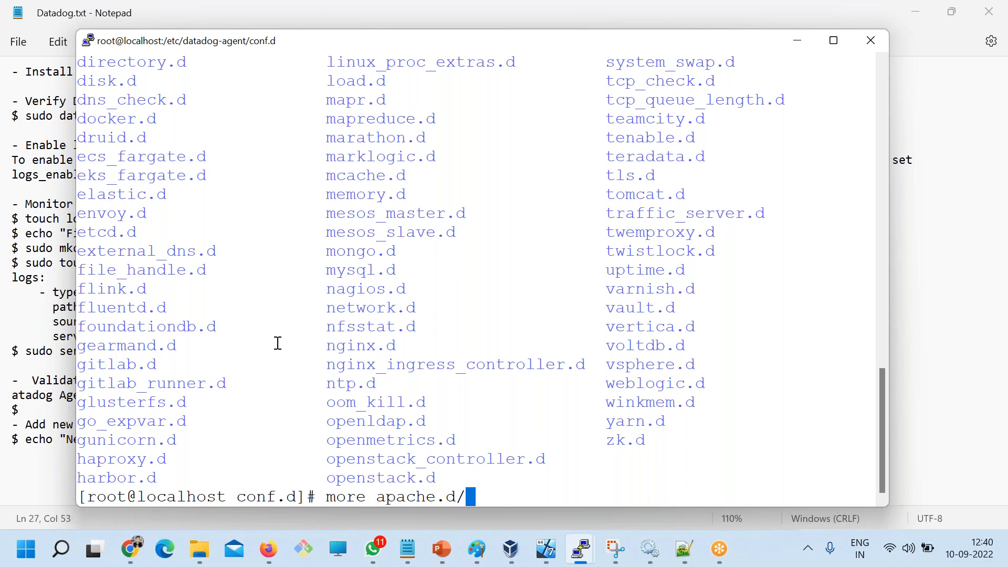
pyautogui.press('Tab')
pyautogui.press('Tab')
pyautogui.write('c')
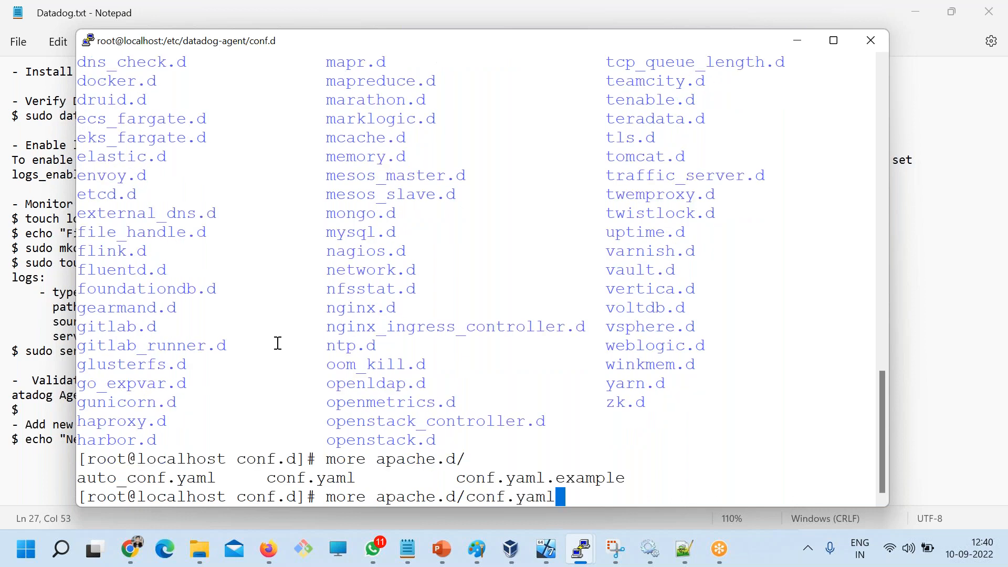
pyautogui.press('Return')
# - Page through apache.d/conf.yaml to the end, examining the parameters described in its Log Section
pyautogui.press('Return')
pyautogui.press('Return')
pyautogui.press('Return')
pyautogui.press('Return')
pyautogui.press('Return')
pyautogui.press('Return')
pyautogui.press('Return')
pyautogui.press('Return')
pyautogui.press('Return')
pyautogui.press('Return')
pyautogui.press('Return')
pyautogui.press('Return')
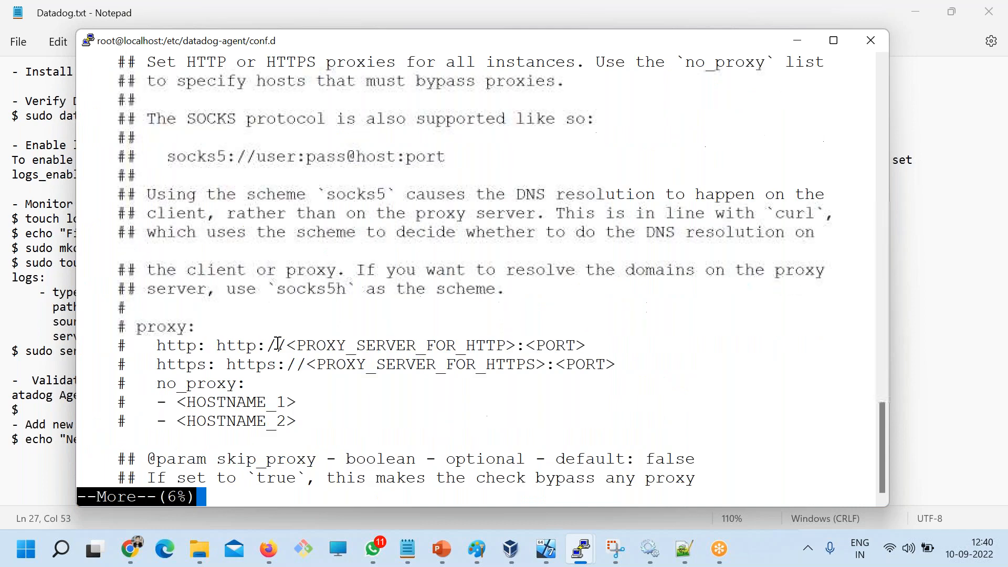
pyautogui.press('Return')
pyautogui.press('Return')
pyautogui.press('Return')
pyautogui.press('Return')
pyautogui.press('Return')
pyautogui.press('Return')
pyautogui.press('Return')
pyautogui.press('Return')
pyautogui.press('Return')
pyautogui.press('Return')
pyautogui.press('Return')
pyautogui.press('Return')
pyautogui.press('Return')
pyautogui.press('Return')
pyautogui.press('Return')
pyautogui.press('Return')
pyautogui.press('Return')
pyautogui.press('Return')
pyautogui.press('Return')
pyautogui.press('Return')
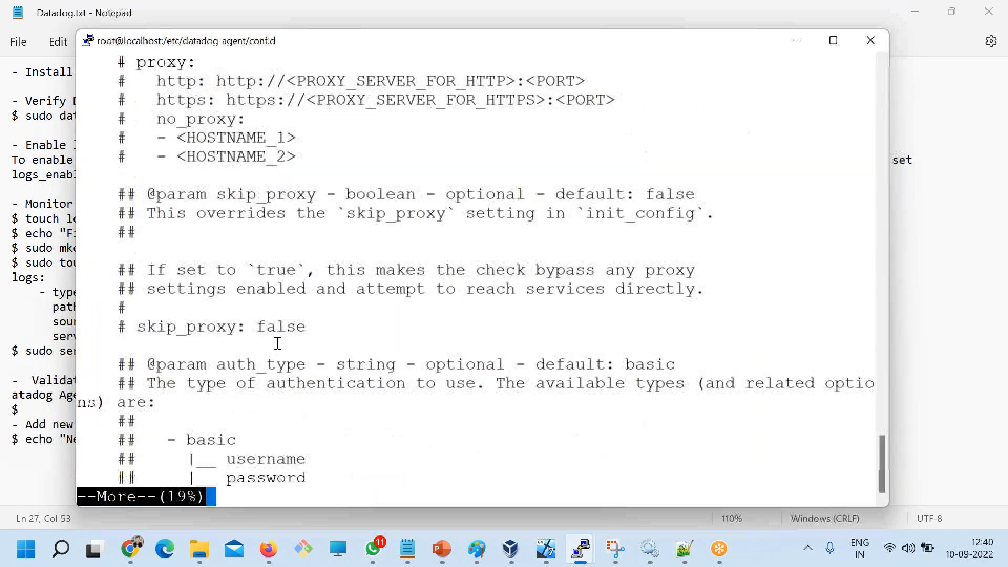
pyautogui.press('Return')
pyautogui.press('Return')
pyautogui.press('Return')
pyautogui.press('Return')
pyautogui.press('Return')
pyautogui.press('Return')
pyautogui.press('Return')
pyautogui.press('Return')
pyautogui.press('Return')
pyautogui.press('Return')
pyautogui.press('Return')
pyautogui.press('Return')
pyautogui.press('Return')
pyautogui.press('Return')
pyautogui.press('Return')
pyautogui.press('Return')
pyautogui.press('Return')
pyautogui.press('Return')
pyautogui.press('Return')
pyautogui.press('Return')
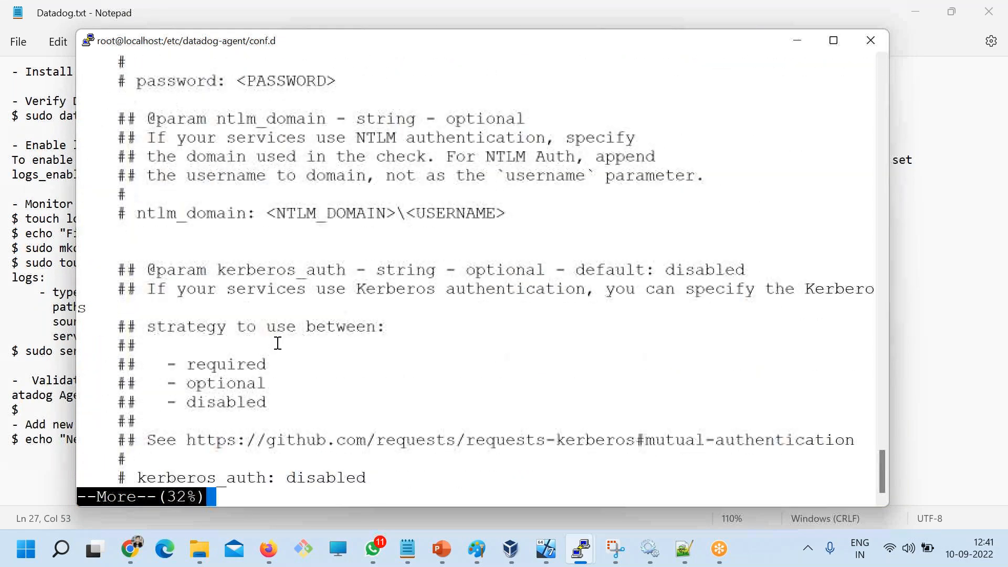
pyautogui.press('Return')
pyautogui.press('Return')
pyautogui.press('Return')
pyautogui.press('Return')
pyautogui.press('Return')
pyautogui.press('Return')
pyautogui.press('Return')
pyautogui.press('Return')
pyautogui.press('Return')
pyautogui.press('Return')
pyautogui.press('Return')
pyautogui.press('Return')
pyautogui.press('Return')
pyautogui.press('Return')
pyautogui.press('Return')
pyautogui.press('Return')
pyautogui.press('Return')
pyautogui.press('Return')
pyautogui.press('Return')
pyautogui.press('Return')
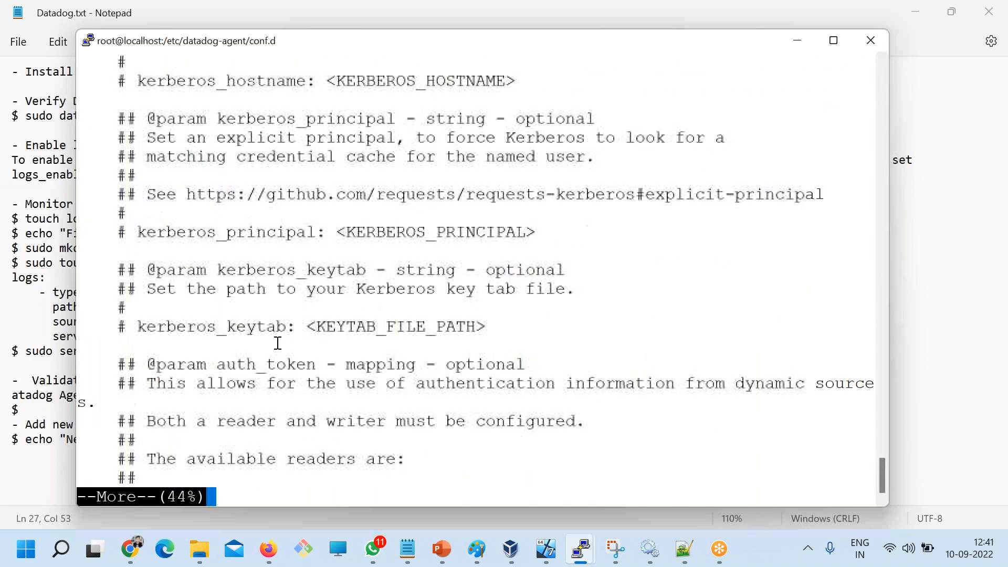
pyautogui.press('Return')
pyautogui.press('Return')
pyautogui.press('Return')
pyautogui.press('Return')
pyautogui.press('Return')
pyautogui.press('Return')
pyautogui.press('Return')
pyautogui.press('Return')
pyautogui.press('Return')
pyautogui.press('Return')
pyautogui.press('Return')
pyautogui.press('Return')
pyautogui.press('Return')
pyautogui.press('Return')
pyautogui.press('Return')
pyautogui.press('Return')
pyautogui.press('Return')
pyautogui.press('Return')
pyautogui.press('Return')
pyautogui.press('Return')
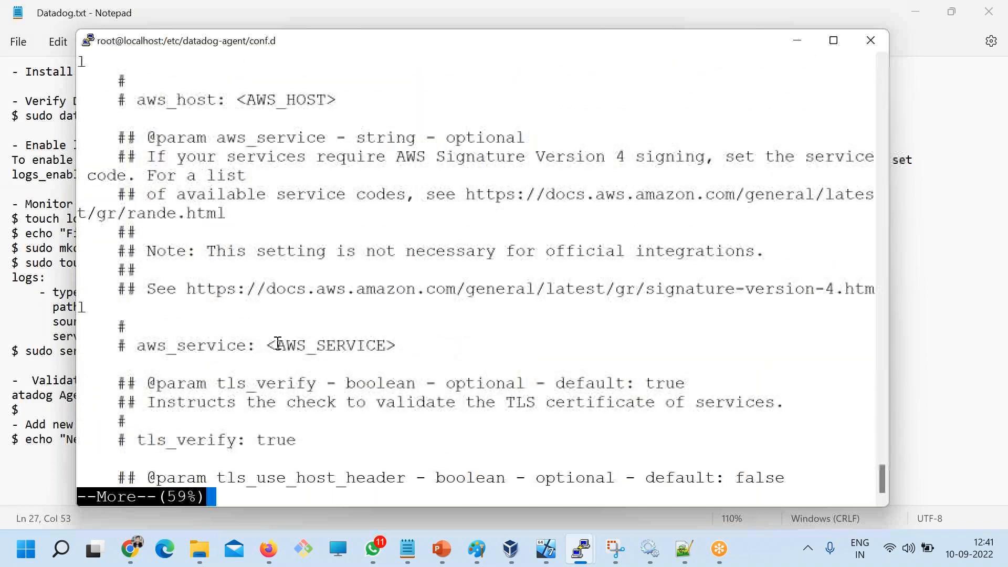
pyautogui.press('Return')
pyautogui.press('Return')
pyautogui.press('Return')
pyautogui.press('Return')
pyautogui.press('Return')
pyautogui.press('Return')
pyautogui.press('Return')
pyautogui.press('Return')
pyautogui.press('Return')
pyautogui.press('Return')
pyautogui.press('Return')
pyautogui.press('Return')
pyautogui.press('Return')
pyautogui.press('Return')
pyautogui.press('Return')
pyautogui.press('Return')
pyautogui.press('Return')
pyautogui.press('Return')
pyautogui.press('Return')
pyautogui.press('Return')
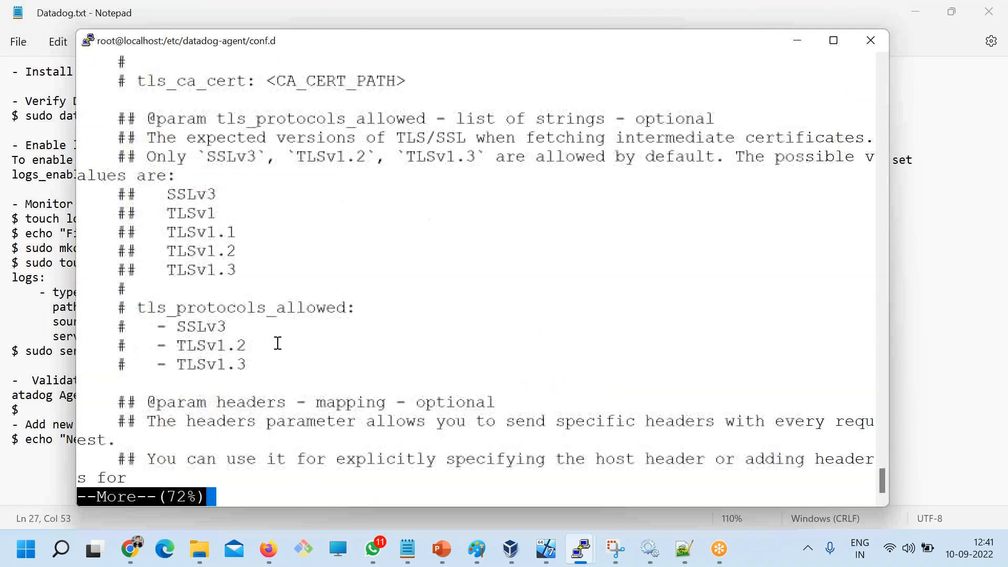
pyautogui.press('Return')
pyautogui.press('Return')
pyautogui.press('Return')
pyautogui.press('Return')
pyautogui.press('Return')
pyautogui.press('Return')
pyautogui.press('Return')
pyautogui.press('Return')
pyautogui.press('Return')
pyautogui.press('Return')
pyautogui.press('Return')
pyautogui.press('Return')
pyautogui.press('Return')
pyautogui.press('Return')
pyautogui.press('Return')
pyautogui.press('Return')
pyautogui.press('Return')
pyautogui.press('Return')
pyautogui.press('Return')
pyautogui.press('Return')
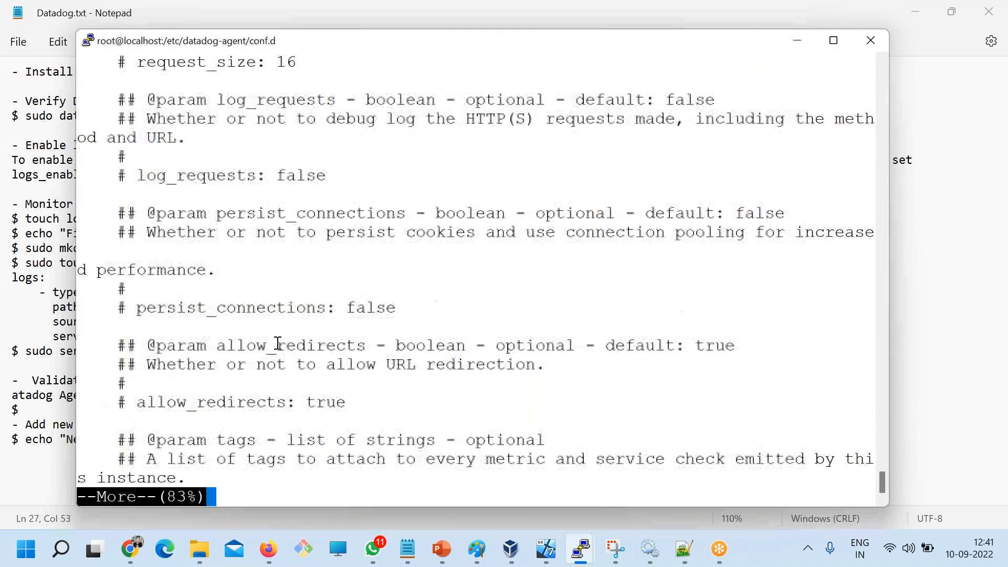
pyautogui.press('Return')
pyautogui.press('Return')
pyautogui.press('Return')
pyautogui.press('Return')
pyautogui.press('Return')
pyautogui.press('Return')
pyautogui.press('Return')
pyautogui.press('Return')
pyautogui.press('Return')
pyautogui.press('Return')
pyautogui.press('Return')
pyautogui.press('Return')
pyautogui.press('Return')
pyautogui.press('Return')
pyautogui.press('Return')
pyautogui.press('Return')
pyautogui.press('Return')
pyautogui.press('Return')
pyautogui.press('Return')
pyautogui.press('Return')
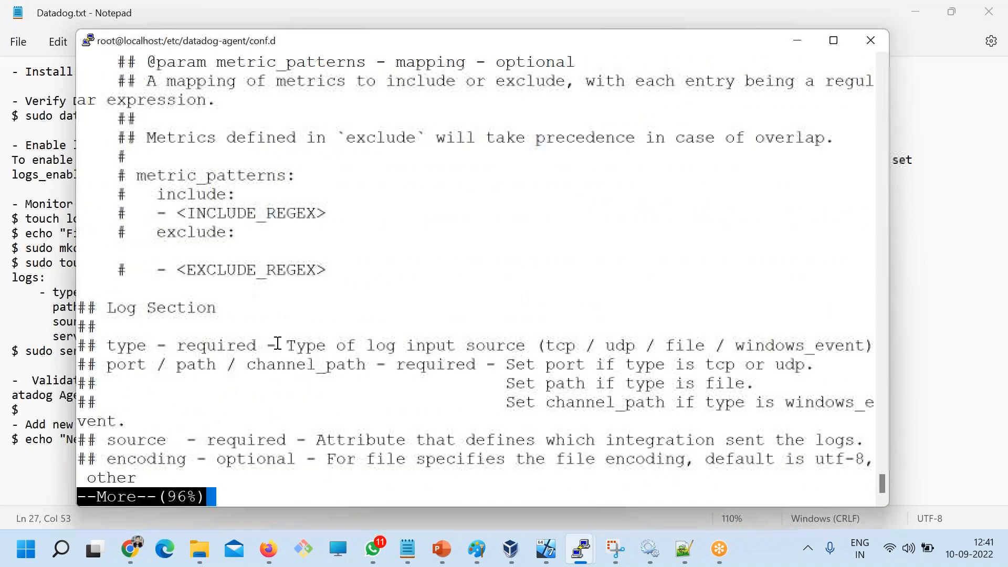
pyautogui.press('Return')
pyautogui.press('Return')
pyautogui.press('Return')
pyautogui.press('Return')
pyautogui.press('Return')
pyautogui.press('Return')
pyautogui.press('Return')
pyautogui.moveTo(156, 114); pyautogui.dragTo(229, 187)
pyautogui.click(252, 343)
pyautogui.press('Return')
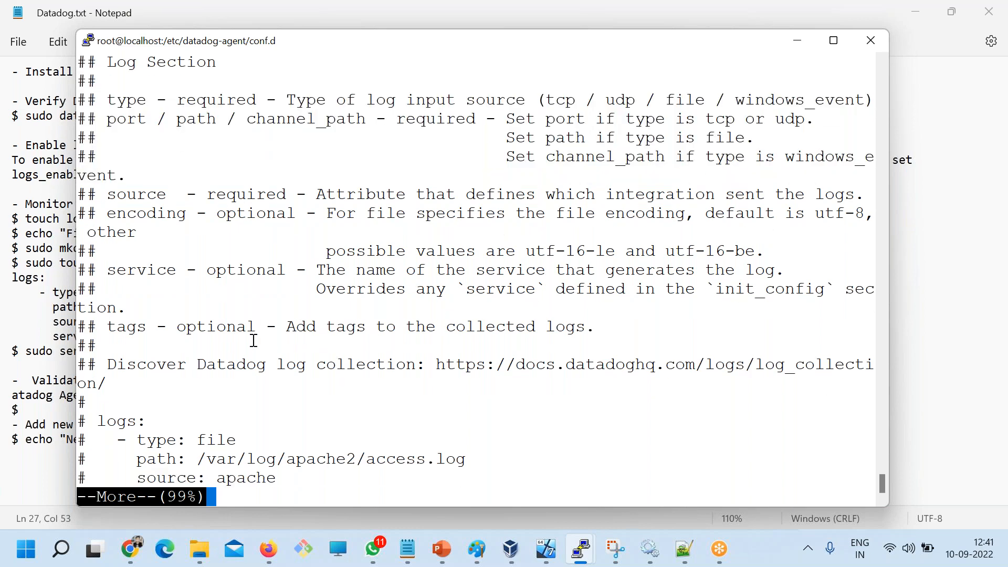
pyautogui.press('Return')
pyautogui.press('Return')
pyautogui.press('Return')
pyautogui.press('Return')
pyautogui.press('Return')
pyautogui.press('Return')
pyautogui.press('Return')
pyautogui.press('Return')
pyautogui.press('Return')
pyautogui.press('Return')
# - Examine the type, path, source and service lines of the sample Apache access and error log entries
pyautogui.moveTo(96, 232); pyautogui.dragTo(289, 385)
pyautogui.click(181, 295)
pyautogui.doubleClick(117, 232)
pyautogui.moveTo(79, 231); pyautogui.dragTo(179, 364)
pyautogui.click(162, 275)
pyautogui.moveTo(137, 251); pyautogui.dragTo(217, 258)
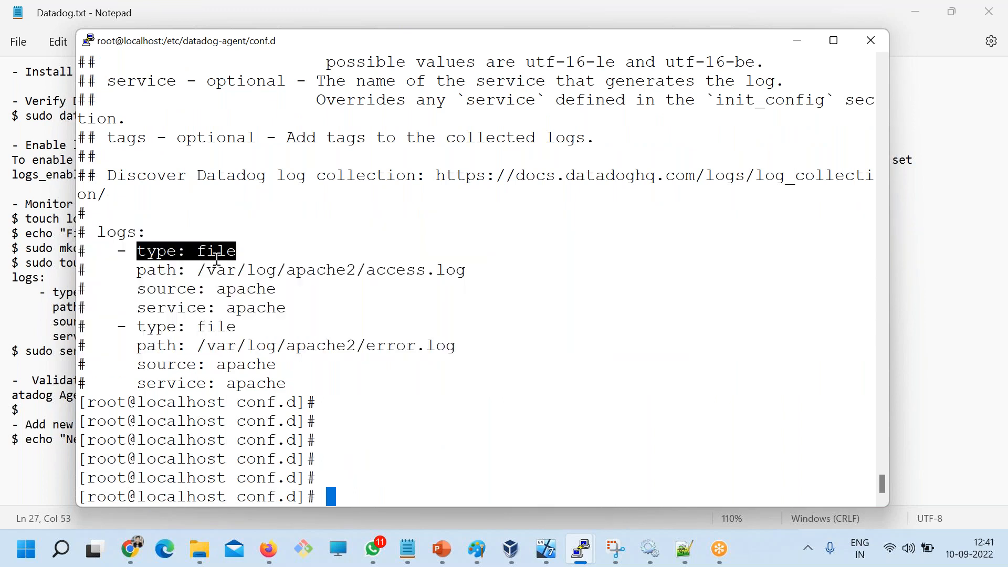
pyautogui.moveTo(153, 272); pyautogui.dragTo(332, 267)
pyautogui.doubleClick(216, 286)
pyautogui.doubleClick(172, 310)
pyautogui.doubleClick(170, 311)
pyautogui.click(169, 331)
pyautogui.click(178, 348)
pyautogui.doubleClick(250, 376)
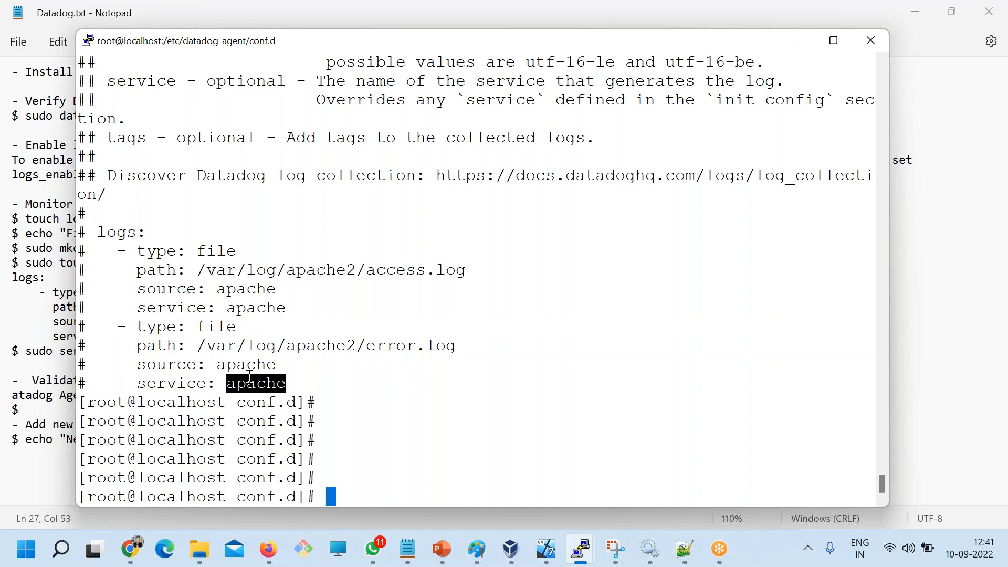
pyautogui.moveTo(326, 383); pyautogui.dragTo(284, 365)
pyautogui.moveTo(151, 305); pyautogui.dragTo(74, 237)
# - Compare the sample Apache logs block with the custom logs configuration in the notes
pyautogui.hotkey('alt', 'Tab')
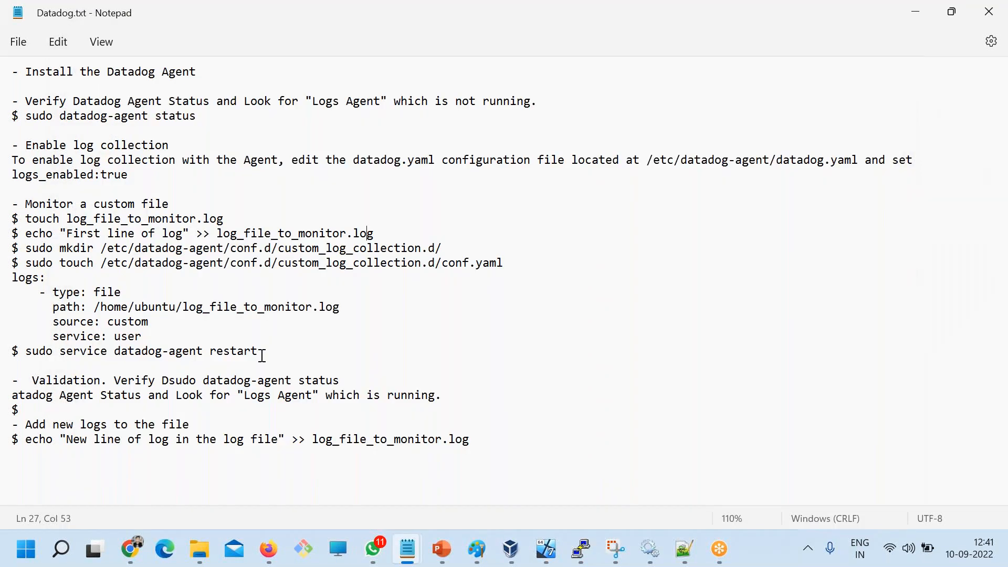
pyautogui.hotkey('alt', 'Tab')
pyautogui.click(284, 355)
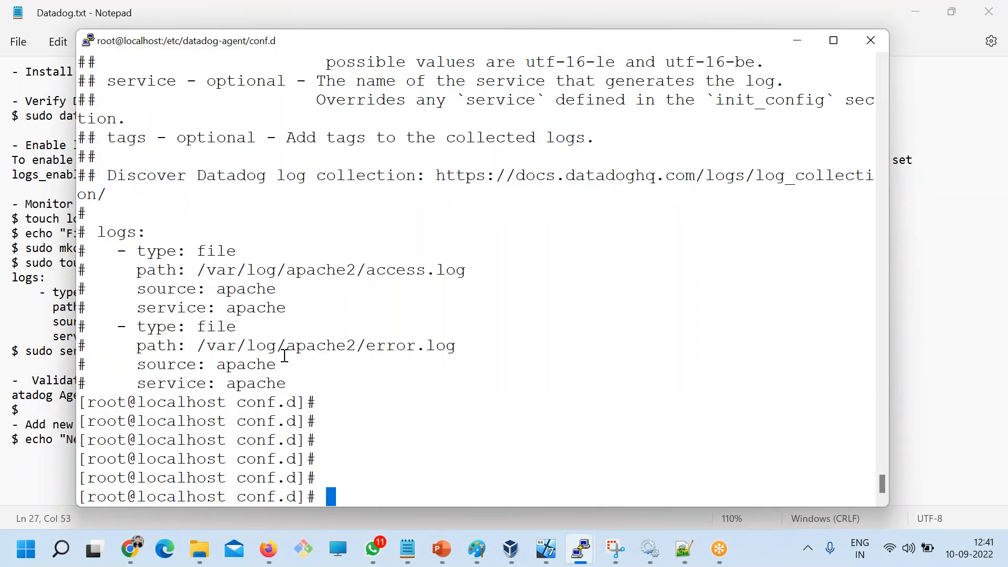
pyautogui.hotkey('alt', 'Tab')
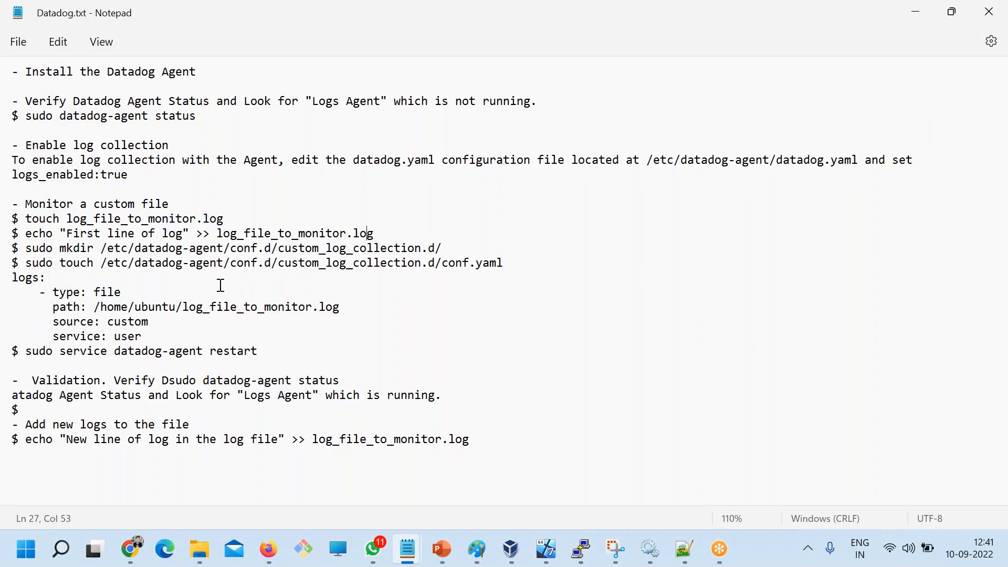
pyautogui.hotkey('alt', 'Tab')
pyautogui.moveTo(147, 252); pyautogui.dragTo(355, 388)
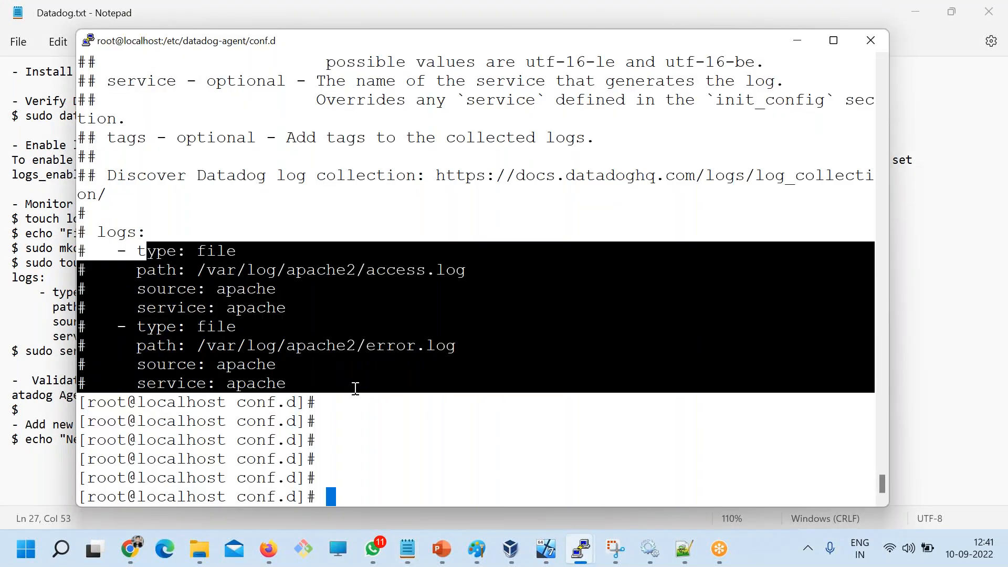
pyautogui.hotkey('alt', 'Tab')
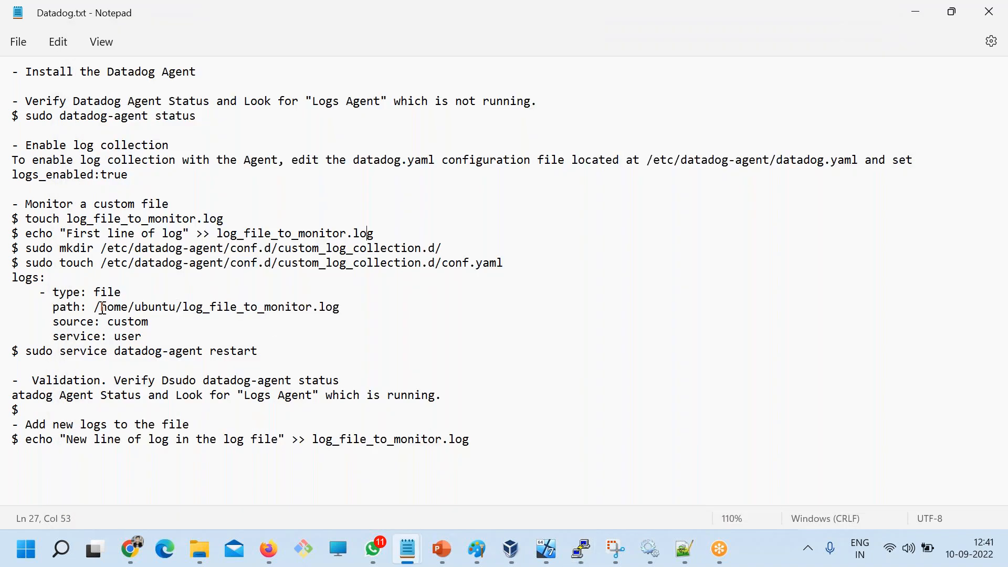
# - Copy the directory name from the notes and create custom_log_collection.d inside conf.d on the server
pyautogui.moveTo(280, 264); pyautogui.dragTo(437, 264)
pyautogui.press('super+c')
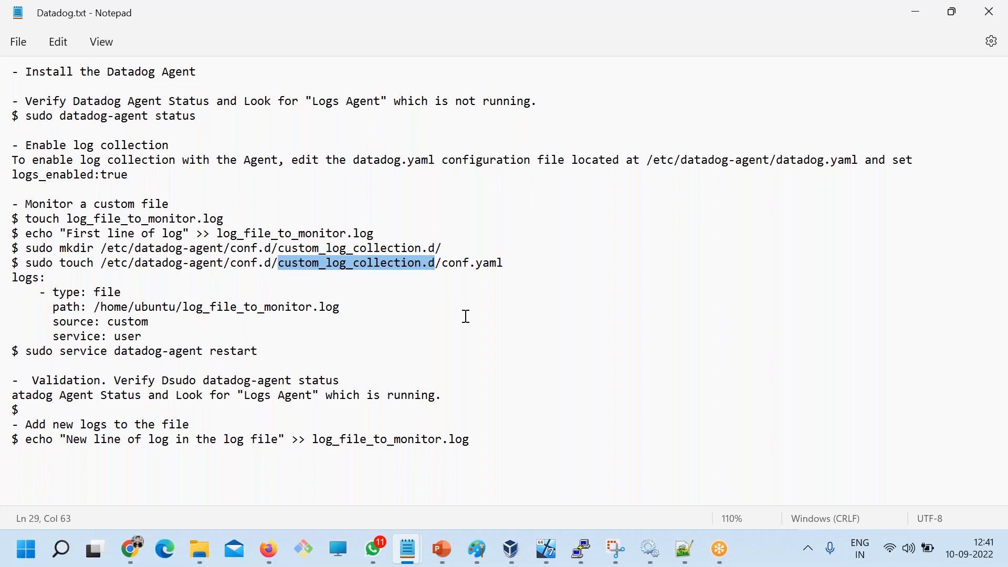
pyautogui.hotkey('alt', 'Tab')
pyautogui.write('ls')
pyautogui.press('Return')
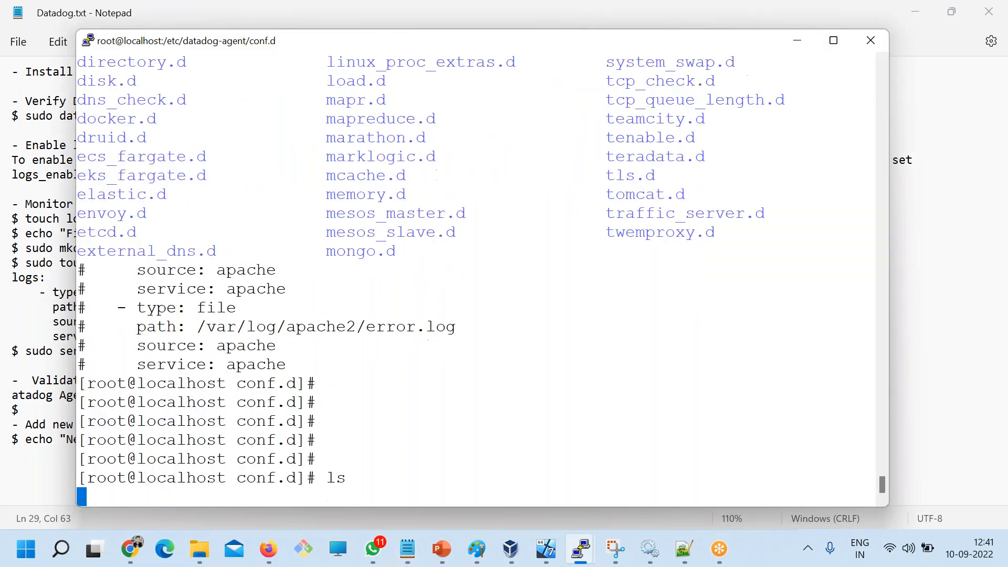
pyautogui.write('mkdir')
pyautogui.rightClick(512, 274)
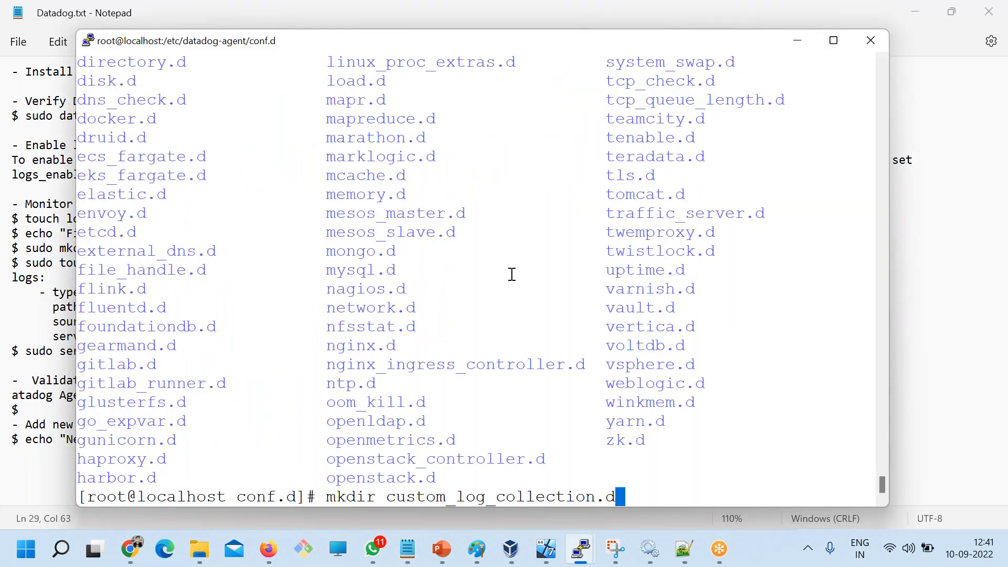
pyautogui.press('Return')
# - Change into the custom_log_collection.d directory and list its contents
pyautogui.write('cd')
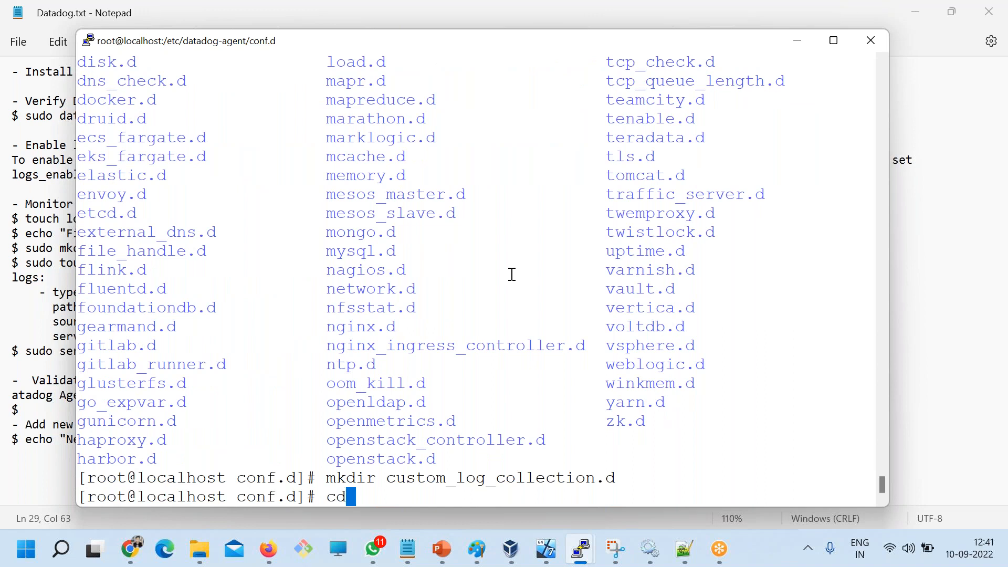
pyautogui.rightClick(536, 283)
pyautogui.press('Return')
pyautogui.write('ls')
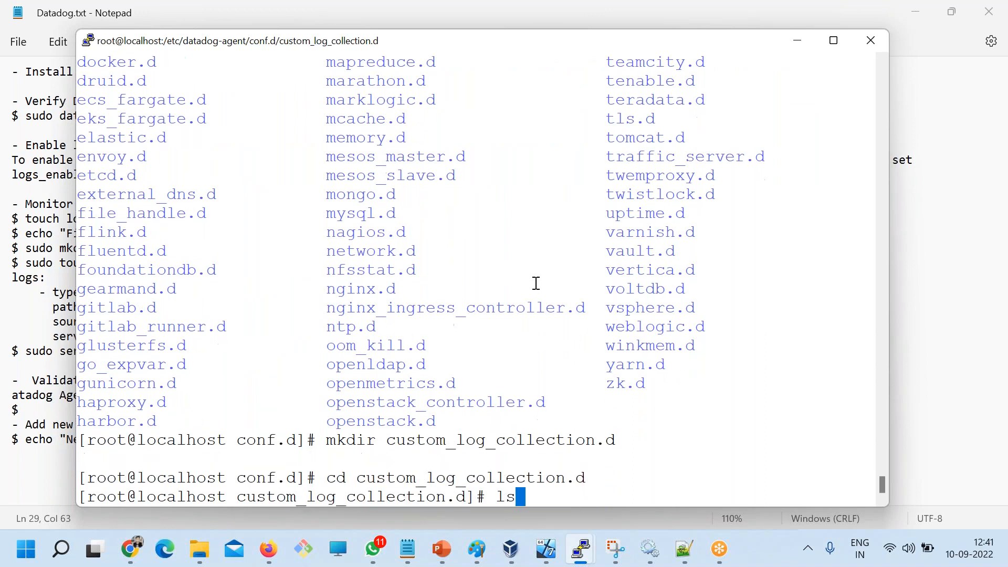
# - Copy the file name from the notes and start a new conf.yaml in vi's insert mode
pyautogui.hotkey('alt', 'Tab')
pyautogui.click(129, 248)
pyautogui.moveTo(505, 263); pyautogui.dragTo(441, 263)
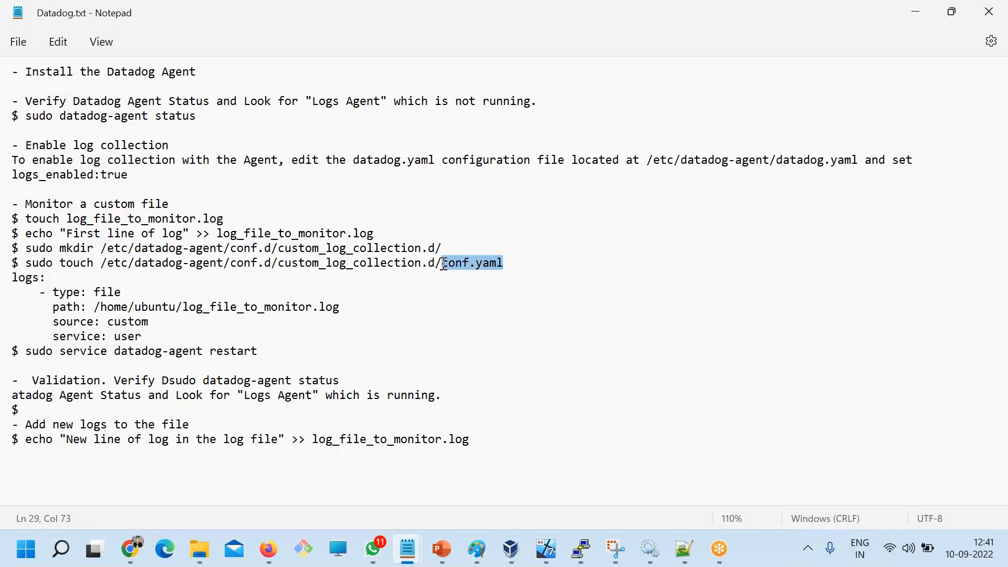
pyautogui.hotkey('ctrl', 'c')
pyautogui.hotkey('alt', 'Tab')
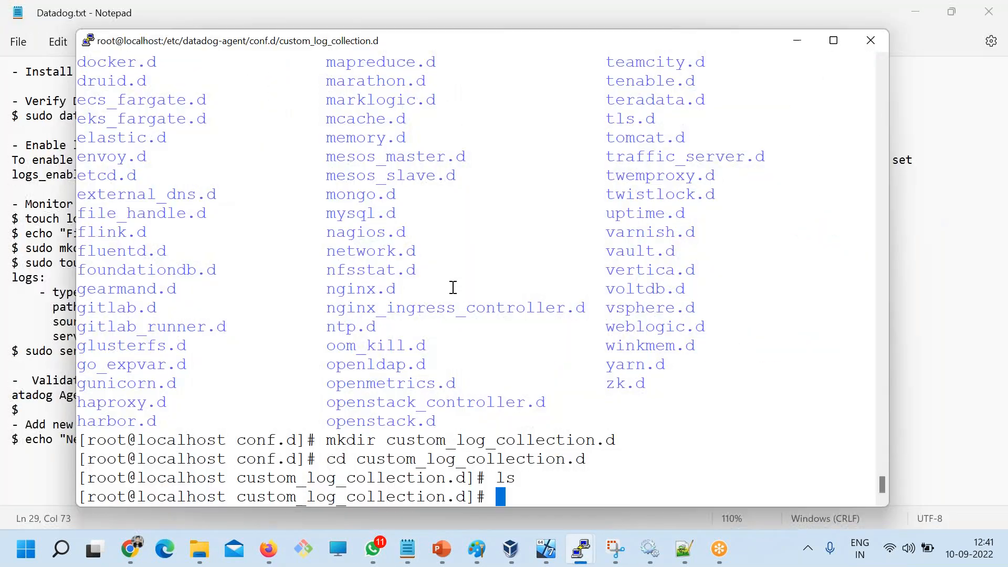
pyautogui.rightClick(453, 287)
pyautogui.press('Left')
pyautogui.press('Left')
pyautogui.press('Left')
pyautogui.press('Left')
pyautogui.press('Left')
pyautogui.press('Left')
pyautogui.press('Left')
pyautogui.press('Left')
pyautogui.press('Left')
pyautogui.write('vi')
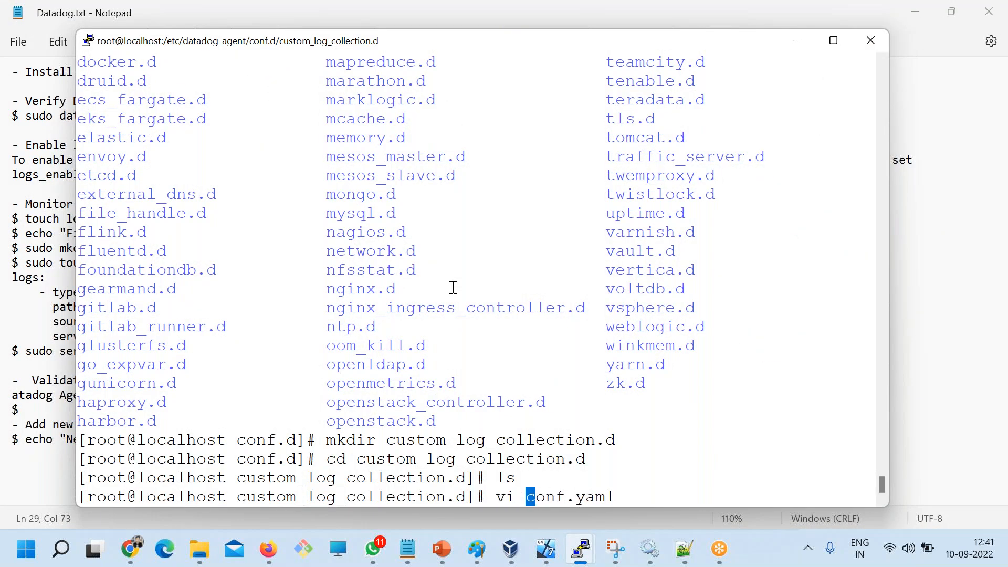
pyautogui.press('Return')
pyautogui.press('i')
# - Replace the path value in the notes' logs block with /var/log/
pyautogui.hotkey('alt', 'Tab')
pyautogui.click(183, 351)
pyautogui.moveTo(168, 334); pyautogui.dragTo(9, 268)
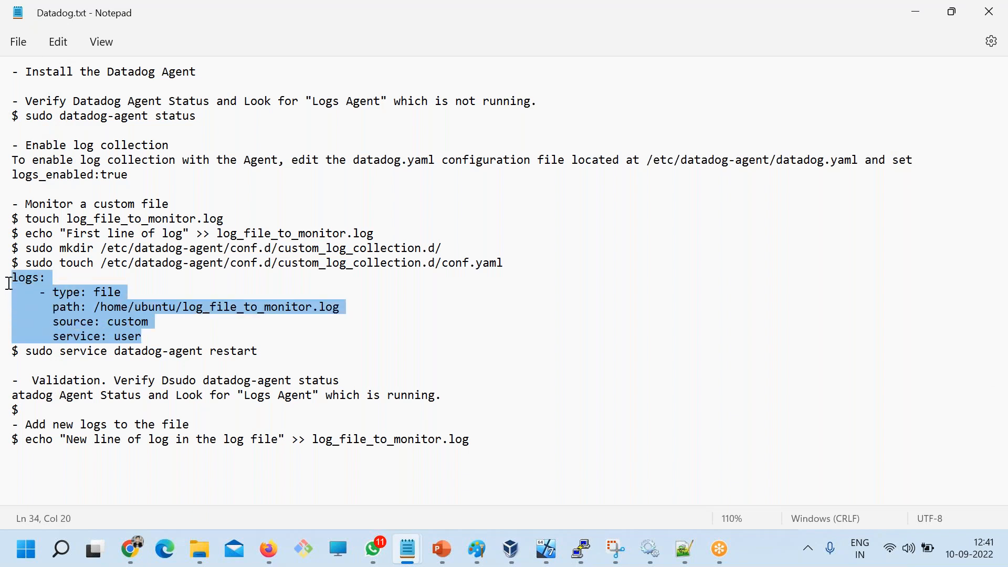
pyautogui.click(151, 324)
pyautogui.moveTo(95, 306); pyautogui.dragTo(349, 307)
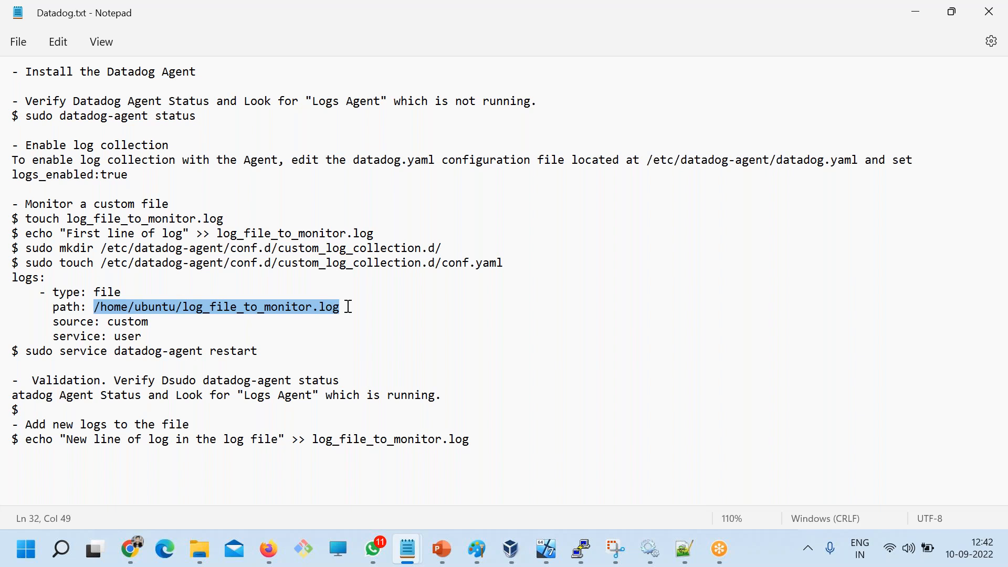
pyautogui.write('/va')
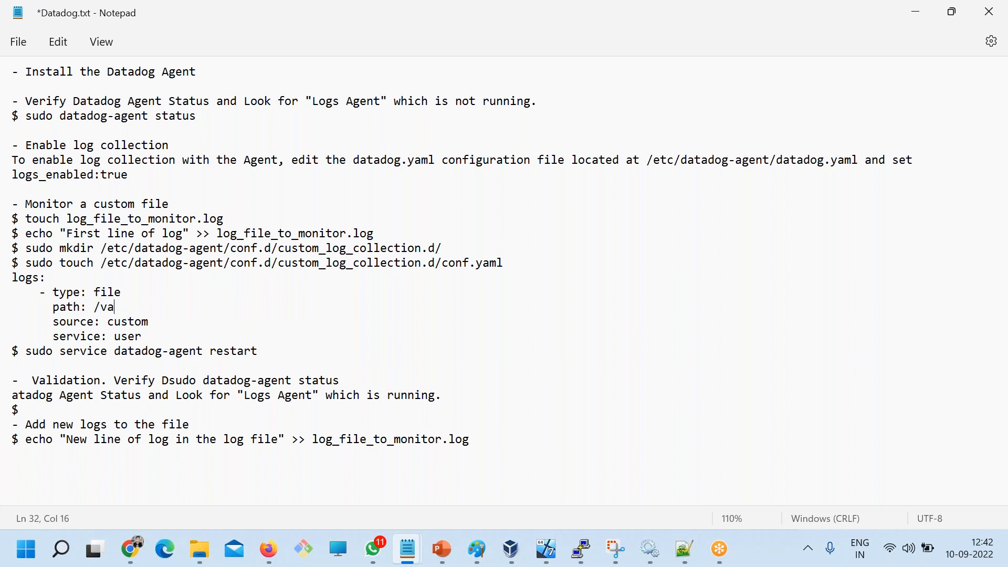
pyautogui.write('r/log/')
# - Duplicate the terminal session and log in as root with the account password
pyautogui.hotkey('alt', 'Tab')
pyautogui.rightClick(231, 45)
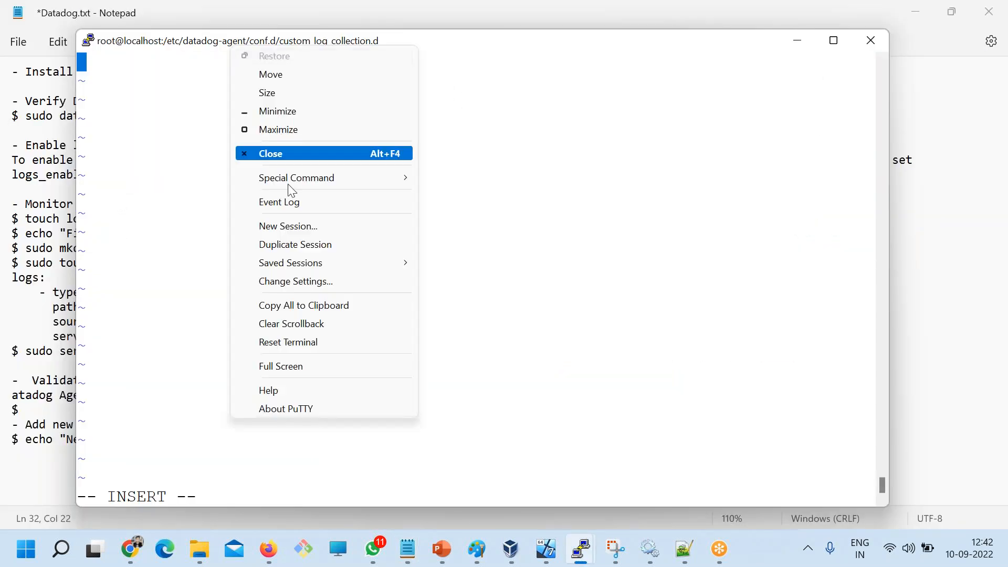
pyautogui.click(286, 243)
pyautogui.write('root')
pyautogui.press('Return')
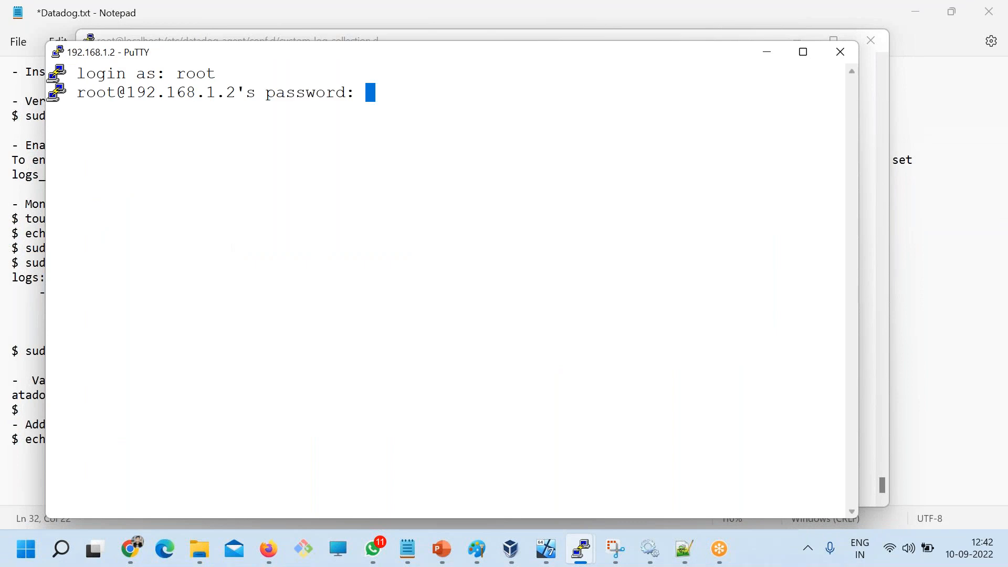
pyautogui.press('Return')
# - Try to change into the /var/logs directory, and clear the terminal
pyautogui.write('cd ')
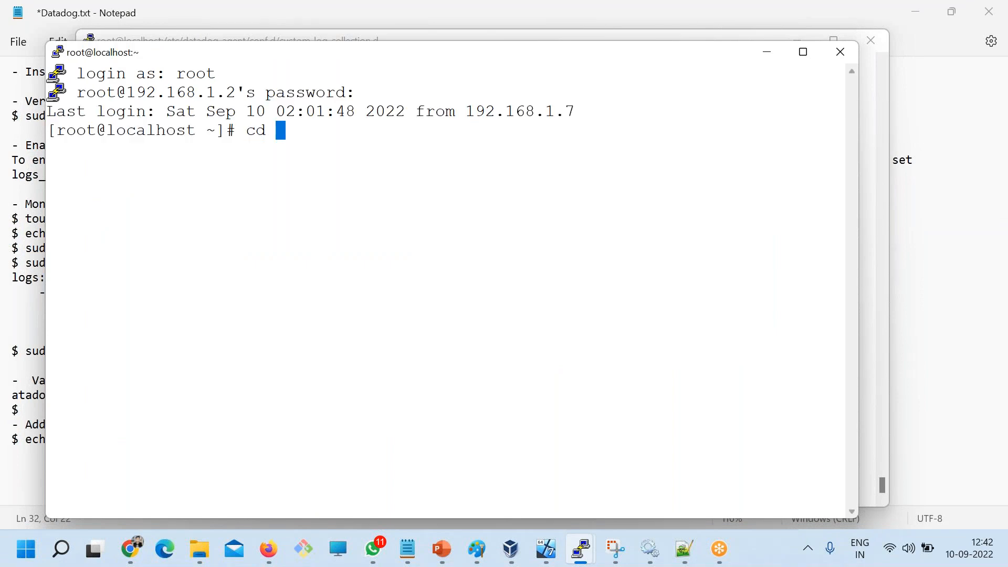
pyautogui.write('/var/logs')
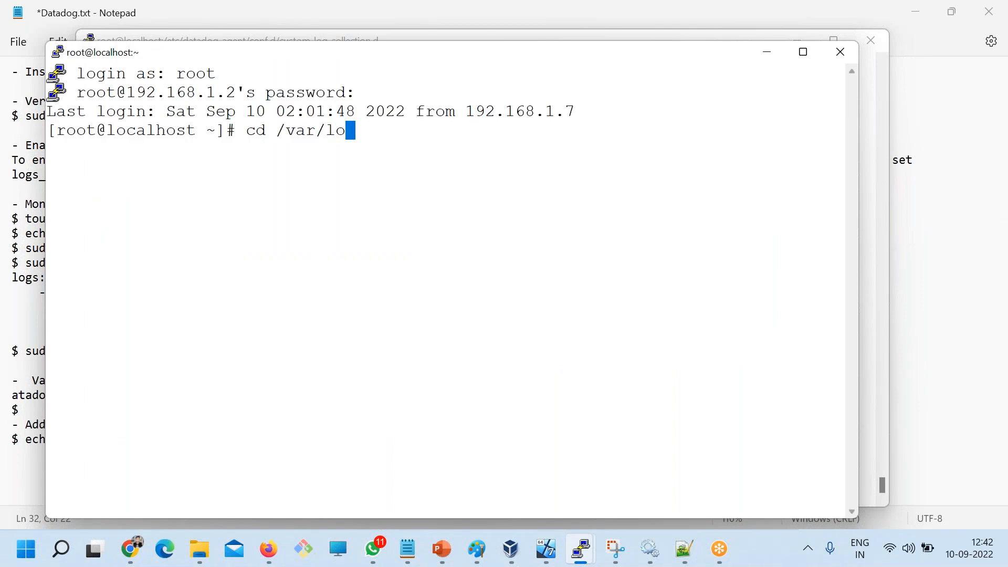
pyautogui.press('BackSpace')
pyautogui.write('ogs')
pyautogui.press('Return')
pyautogui.write('cd /var/lo')
pyautogui.press('BackSpace')
pyautogui.press('BackSpace')
pyautogui.hotkey('ctrl', 'c')
pyautogui.write('clear')
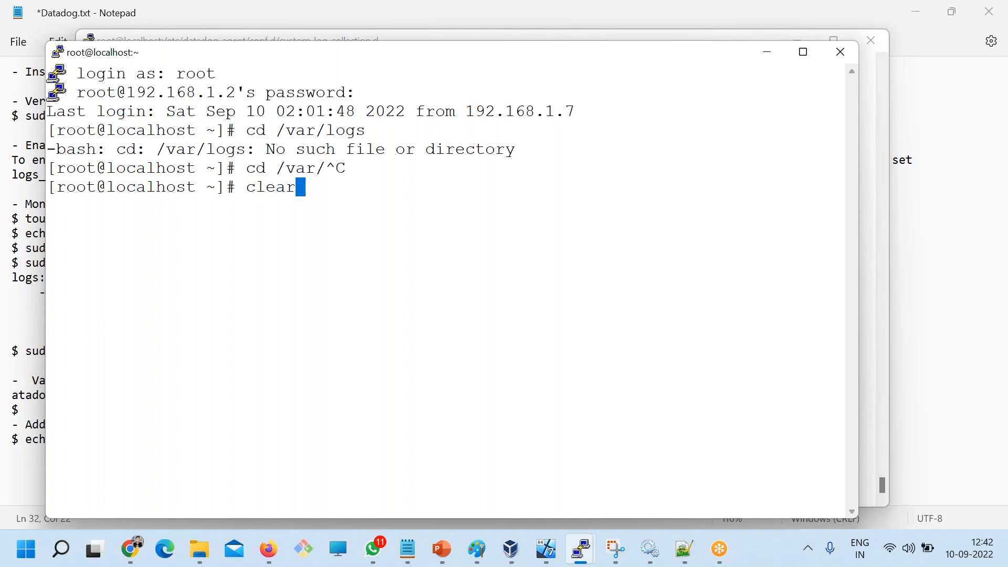
pyautogui.press('Return')
# - Change to the /var/log directory in the second session and list its contents
pyautogui.write('ls')
pyautogui.press('Return')
pyautogui.write('cd /var/l')
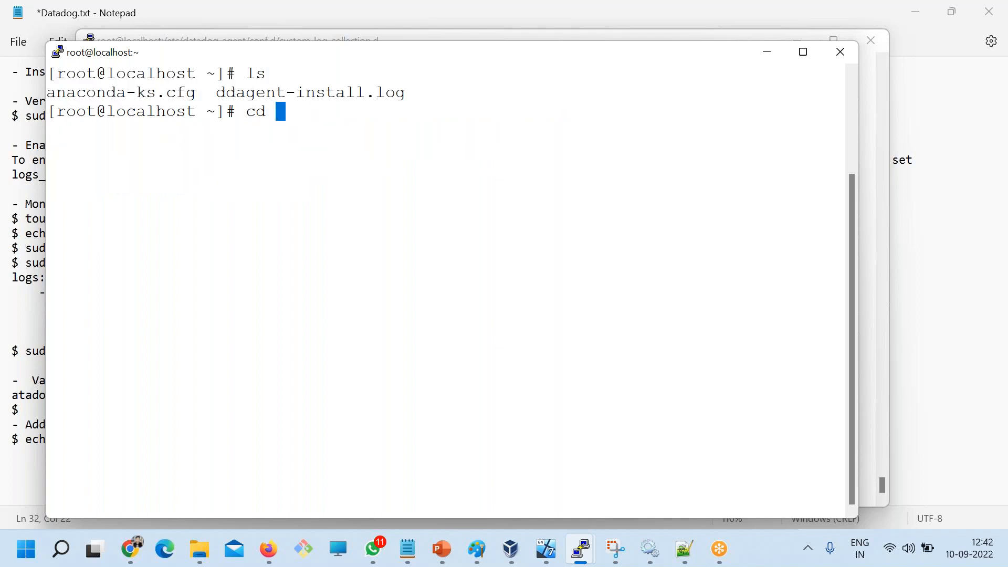
pyautogui.write('og')
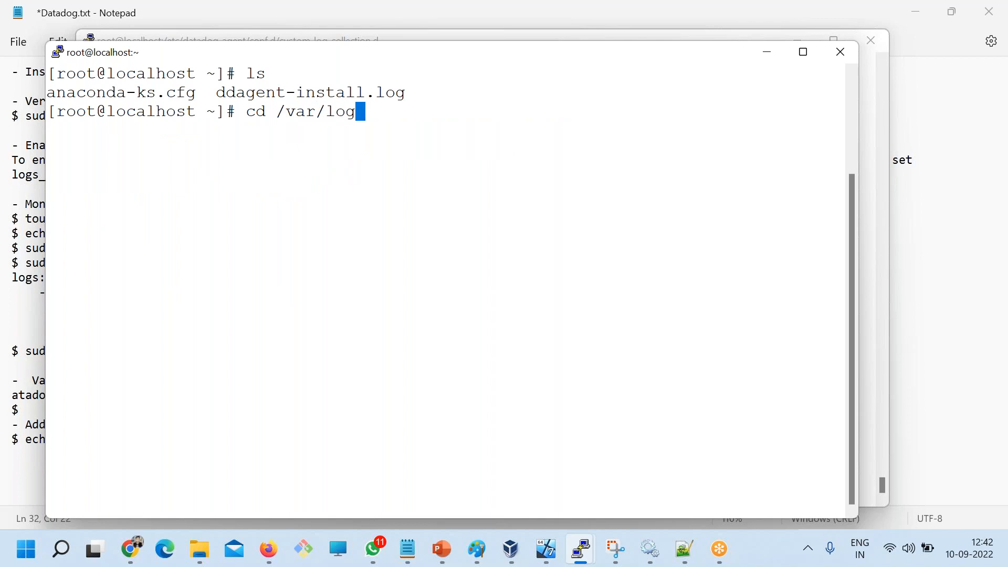
pyautogui.press('Return')
pyautogui.write('ls')
pyautogui.press('Return')
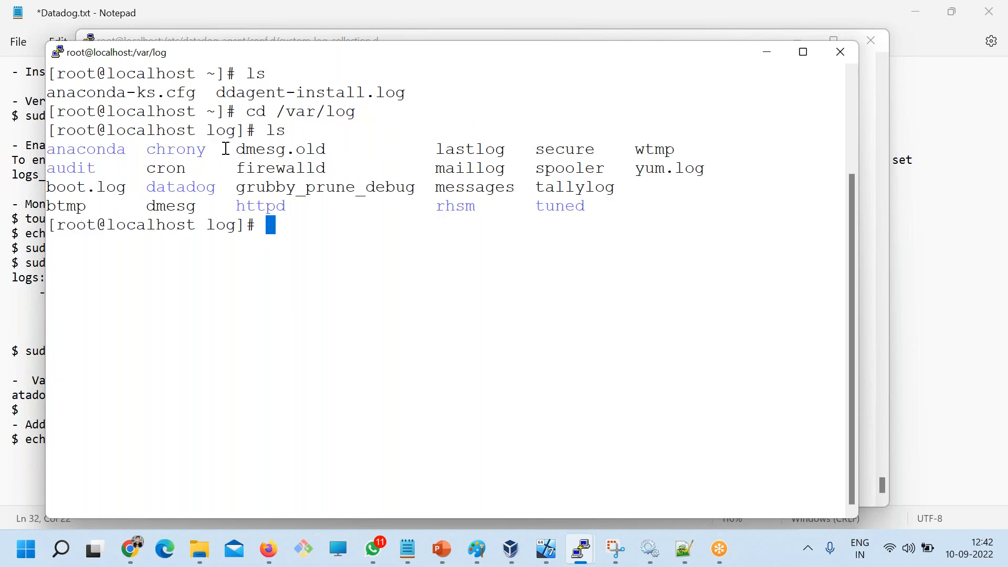
# - Examine yum.log and boot.log in the listing and print the working directory path
pyautogui.moveTo(649, 166); pyautogui.dragTo(695, 172)
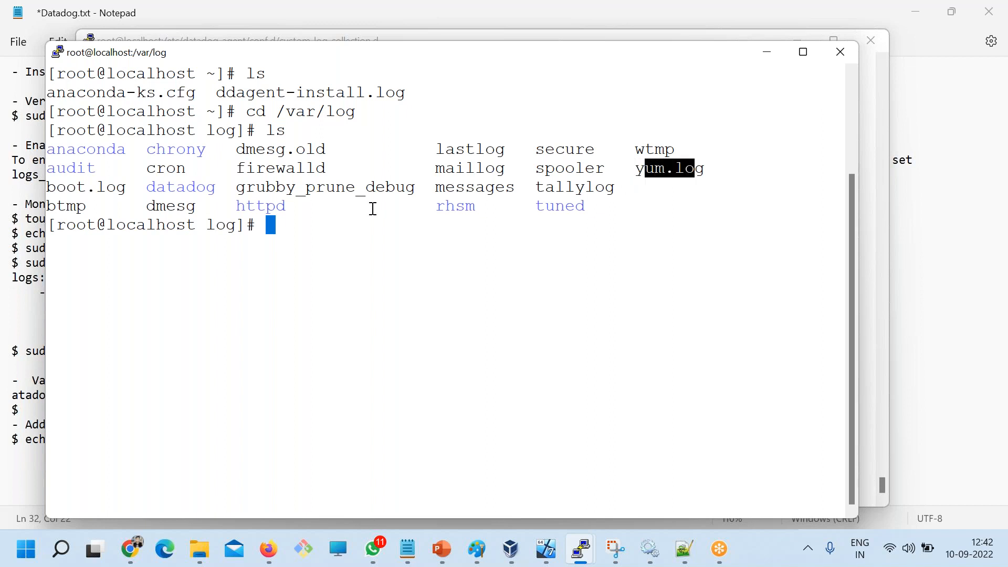
pyautogui.moveTo(116, 190); pyautogui.dragTo(71, 197)
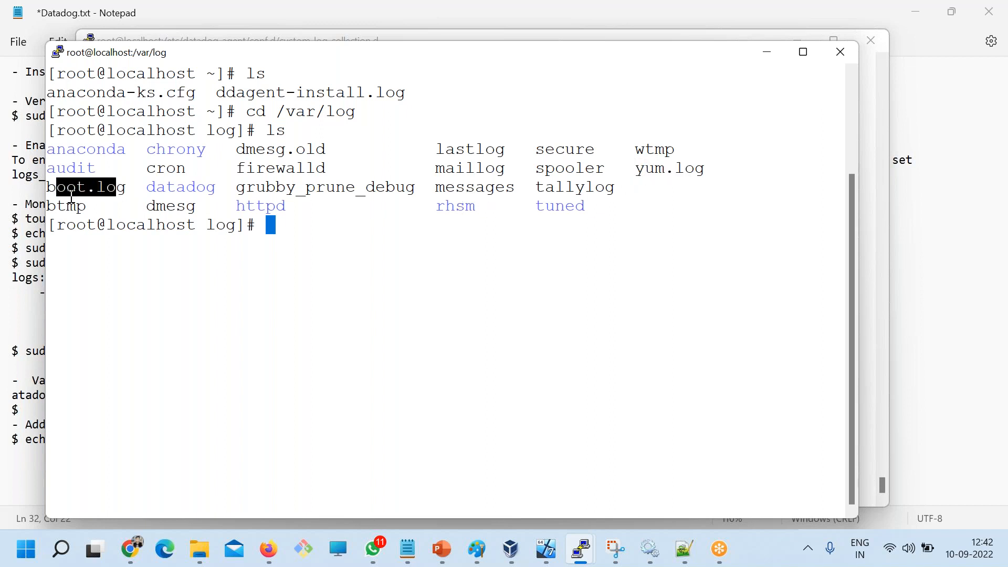
pyautogui.write('pwd')
pyautogui.press('Return')
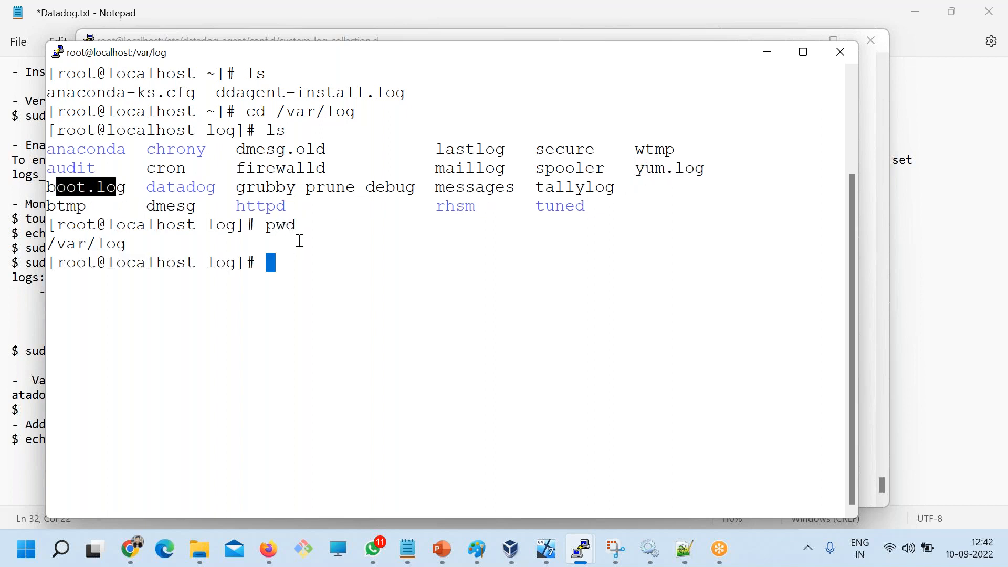
# - Complete the path in the notes' logs block as /var/log/*.log
pyautogui.hotkey('alt', 'Tab')
pyautogui.click(39, 304)
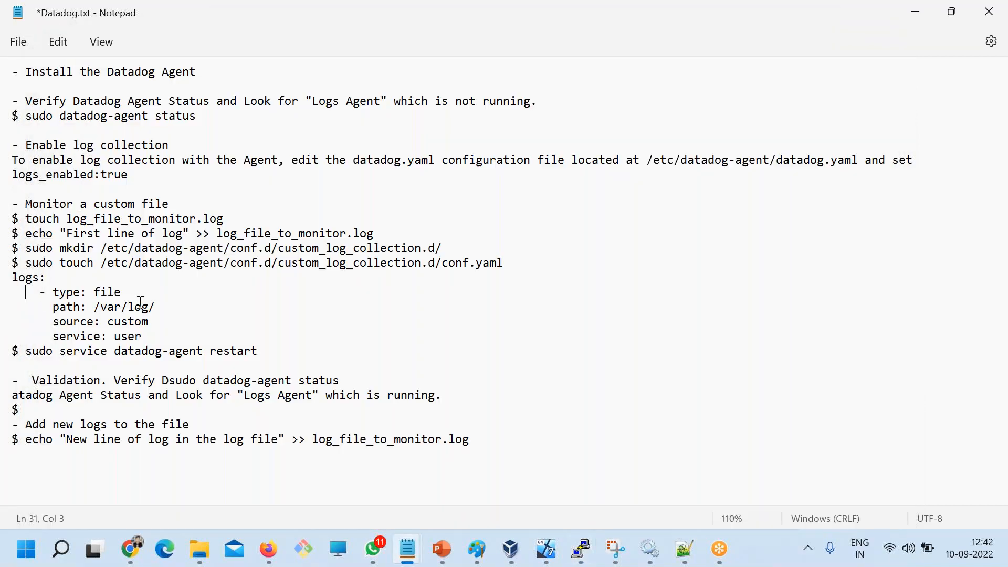
pyautogui.click(162, 309)
pyautogui.write('*.log')
# - Examine which files in the /var/log listing have the .log extension
pyautogui.hotkey('alt', 'Tab')
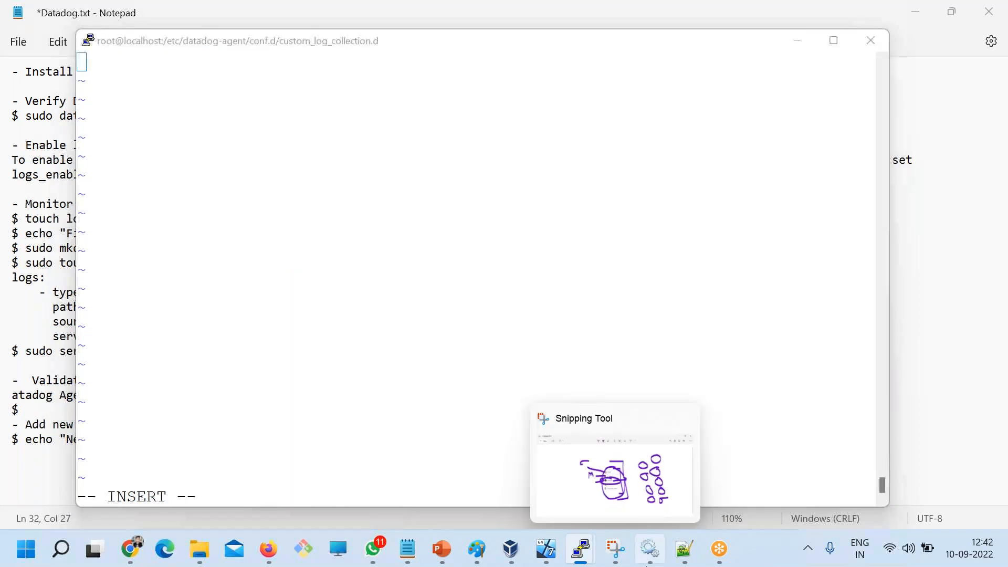
pyautogui.moveTo(580, 549)
pyautogui.click(754, 479)
pyautogui.moveTo(703, 169); pyautogui.dragTo(615, 169)
pyautogui.moveTo(117, 187); pyautogui.dragTo(57, 186)
pyautogui.moveTo(119, 151); pyautogui.dragTo(324, 206)
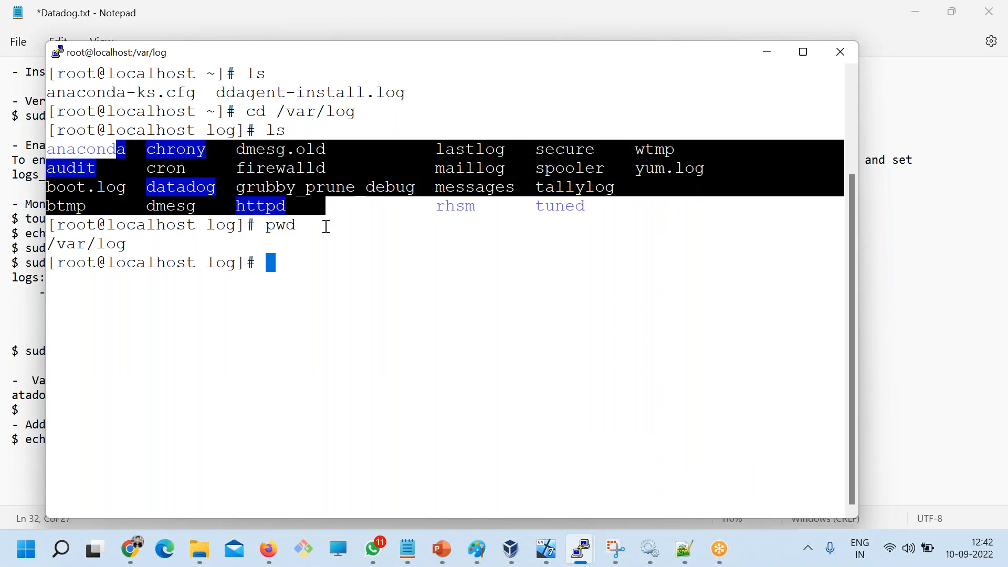
pyautogui.click(326, 226)
# - Set the source in the notes' logs block to linux
pyautogui.click(24, 264)
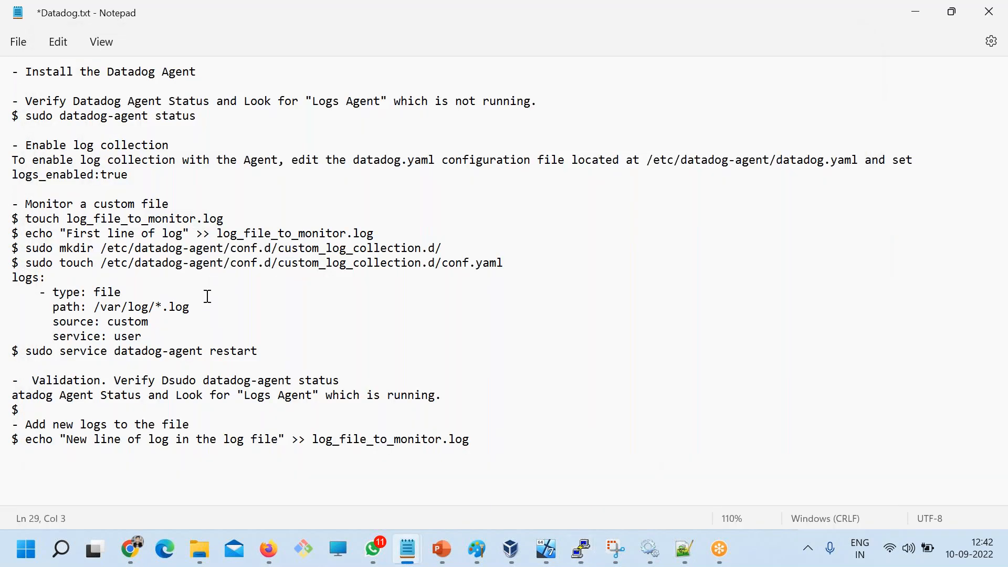
pyautogui.moveTo(152, 338); pyautogui.dragTo(51, 319)
pyautogui.doubleClick(121, 324)
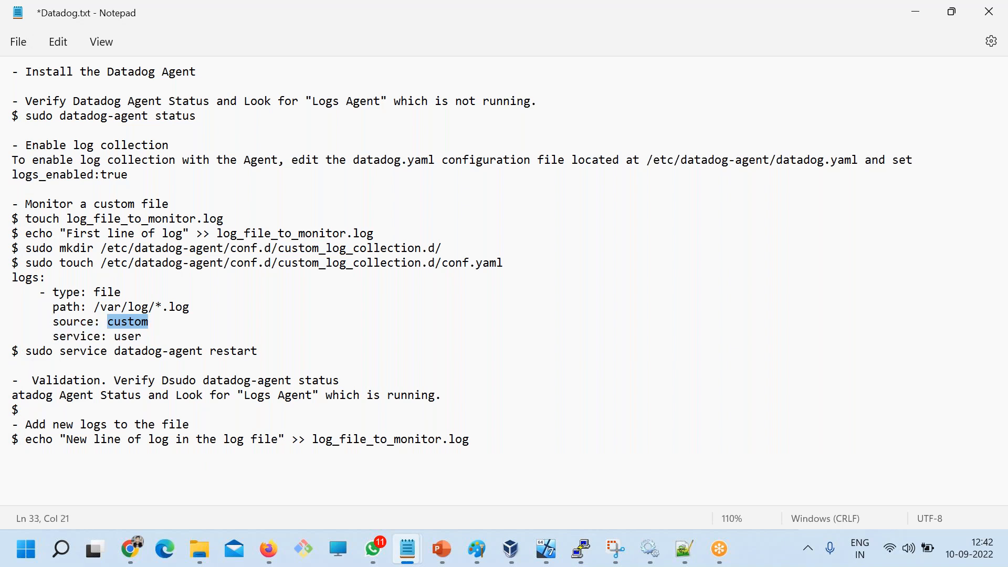
pyautogui.write('linux')
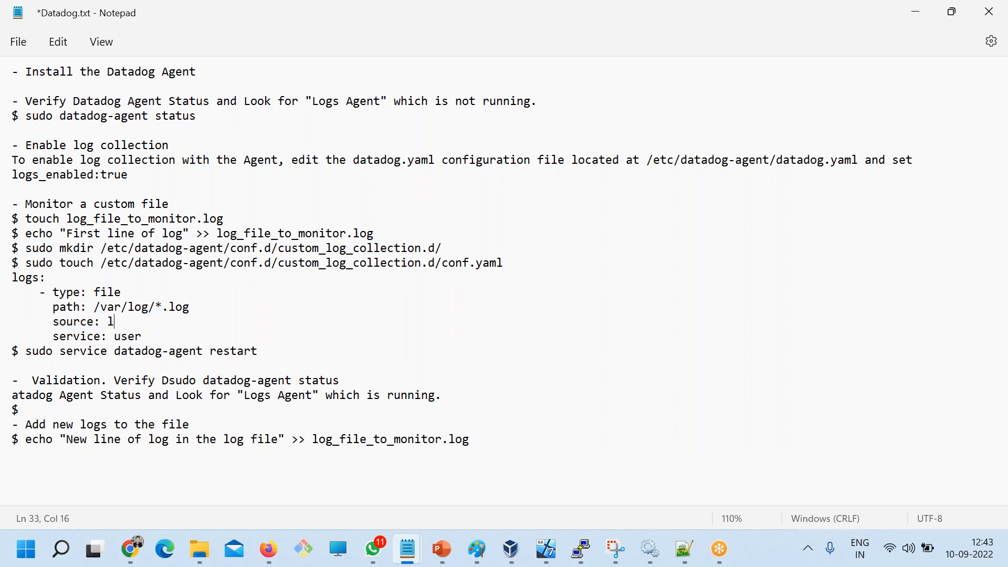
pyautogui.doubleClick(128, 337)
# - Copy the logs block from the notes into conf.yaml, save the file and quit vi
pyautogui.moveTo(164, 336); pyautogui.dragTo(9, 279)
pyautogui.press('super+c')
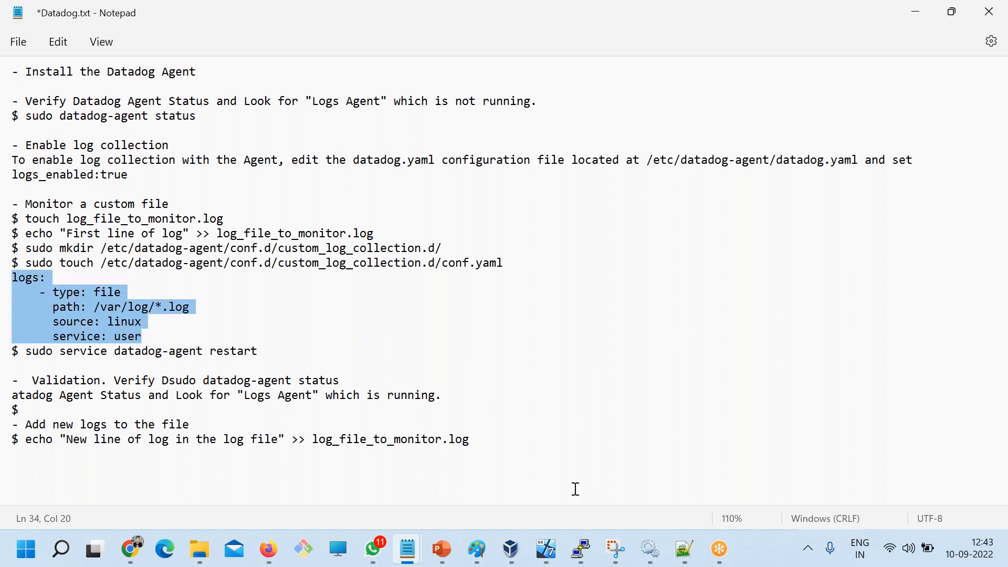
pyautogui.moveTo(581, 549)
pyautogui.click(543, 466)
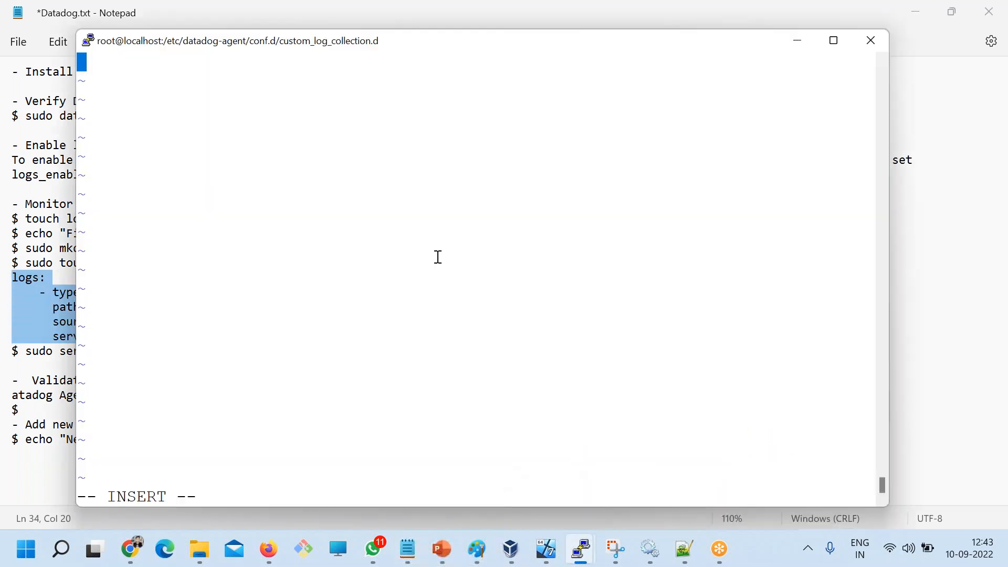
pyautogui.rightClick(450, 263)
pyautogui.press('Escape')
pyautogui.write(':wq')
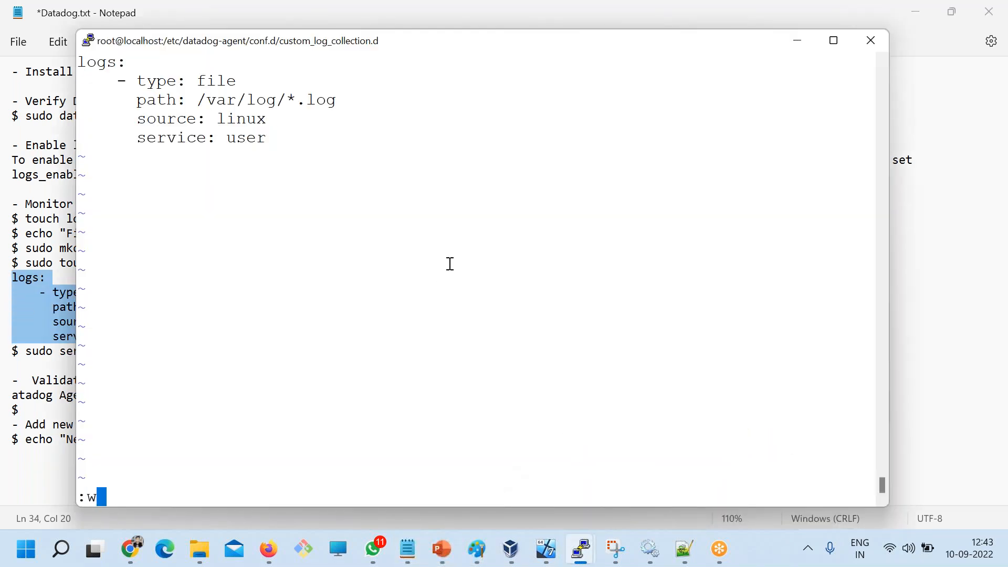
pyautogui.press('Return')
# - Clear the terminal, list the directory and restart the agent with sudo service datadog-agent restart
pyautogui.hotkey('alt', 'Tab')
pyautogui.moveTo(257, 351); pyautogui.dragTo(40, 352)
pyautogui.click(26, 352)
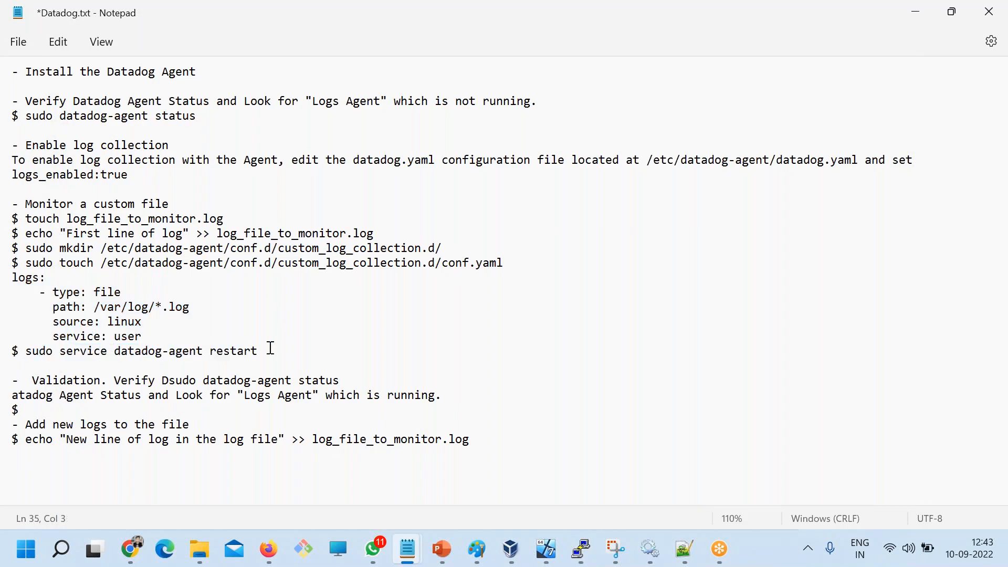
pyautogui.keyDown('shift'); pyautogui.click(271, 348); pyautogui.keyUp('shift')
pyautogui.press('super+c')
pyautogui.hotkey('alt', 'Tab')
pyautogui.write('clear')
pyautogui.press('Return')
pyautogui.rightClick(375, 160)
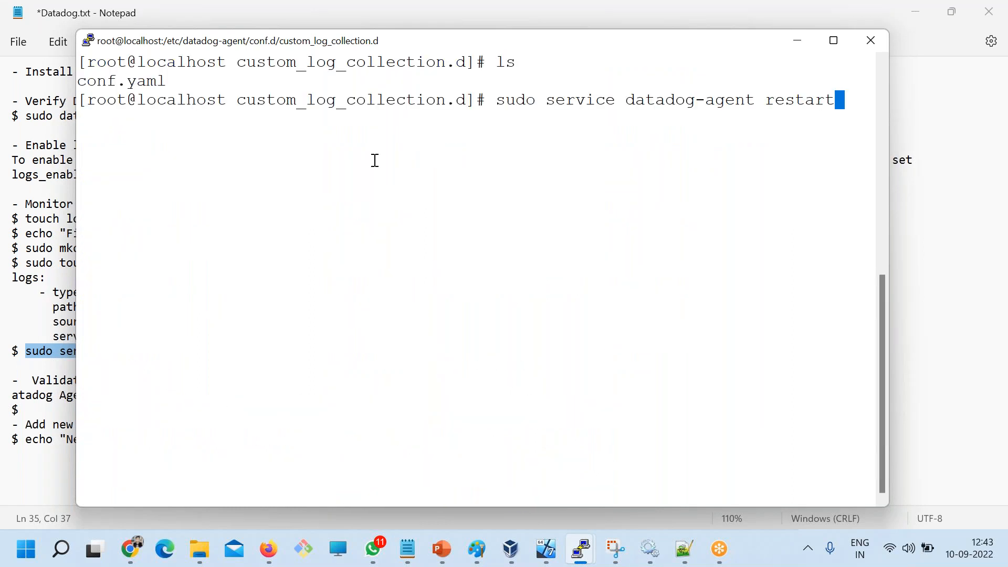
pyautogui.press('Return')
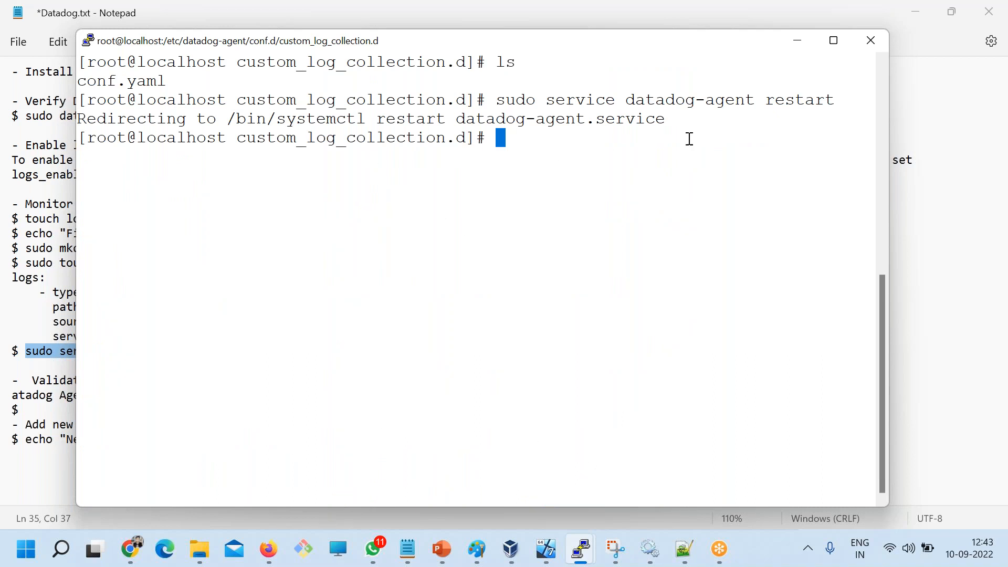
# - Copy the restart command from the notes and run sudo service datadog-agent restart again in the terminal
pyautogui.click(70, 326)
pyautogui.moveTo(194, 301); pyautogui.dragTo(92, 302)
pyautogui.moveTo(619, 535)
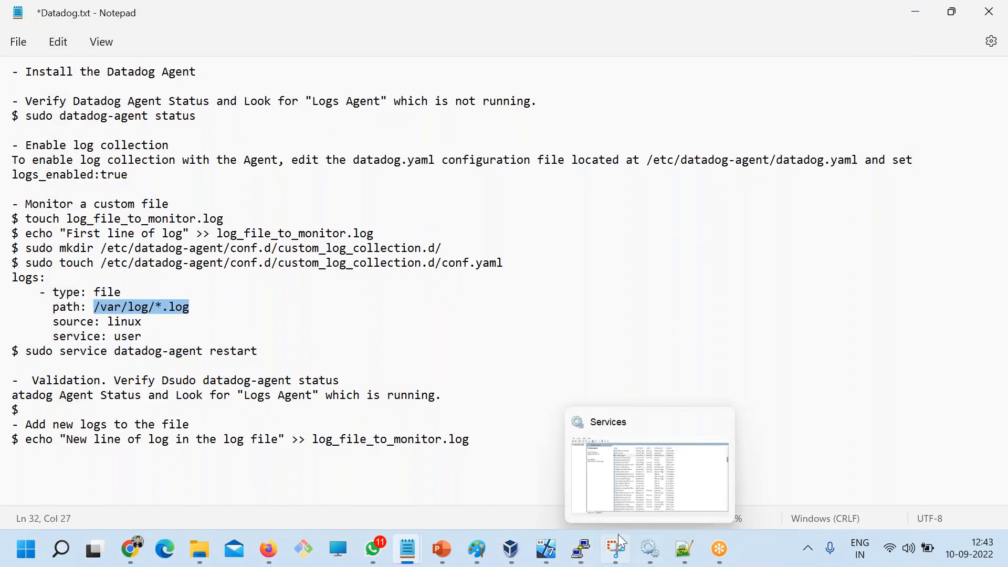
pyautogui.hotkey('alt', 'Tab')
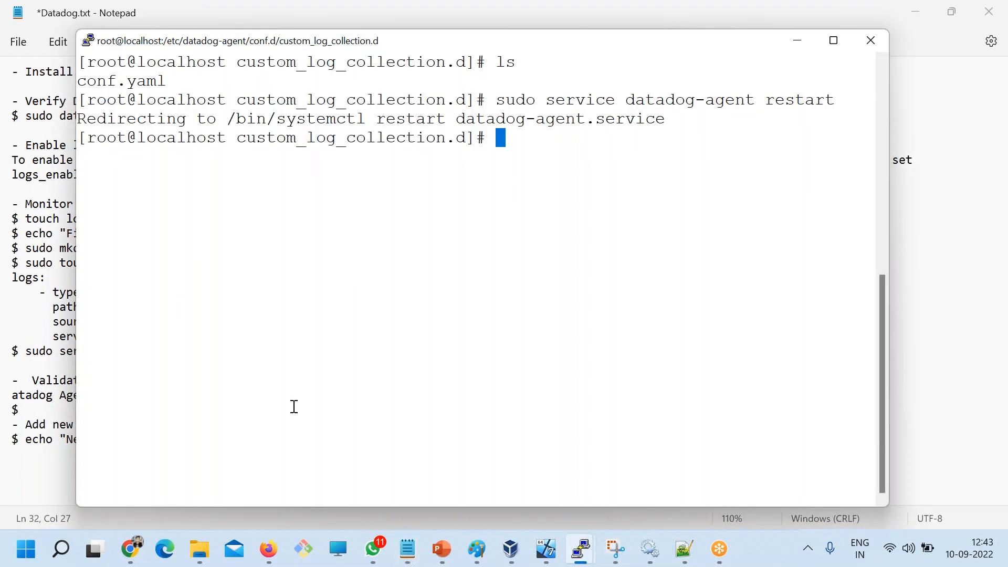
pyautogui.hotkey('alt', 'Tab')
pyautogui.click(257, 352)
pyautogui.moveTo(257, 351); pyautogui.dragTo(25, 351)
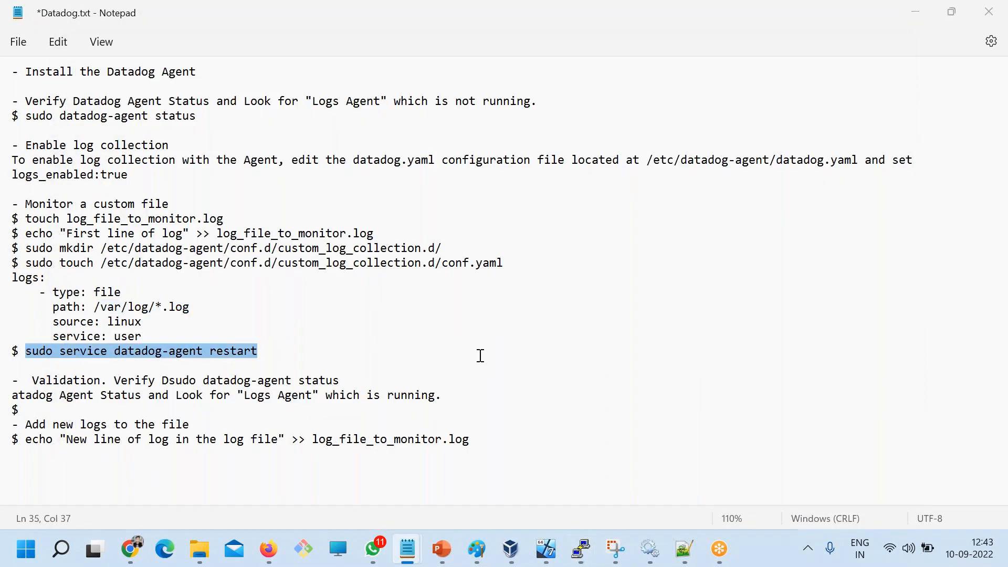
pyautogui.hotkey('alt', 'Tab')
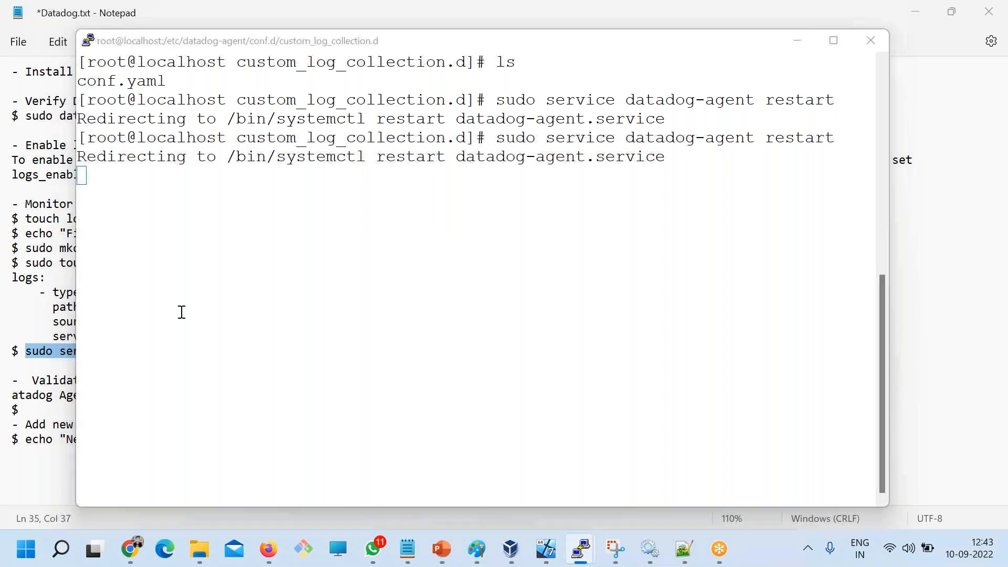
# - Review the logs block in the notes and the agent restart output in the terminal
pyautogui.hotkey('alt', 'Tab')
pyautogui.click(166, 307)
pyautogui.moveTo(142, 337); pyautogui.dragTo(9, 298)
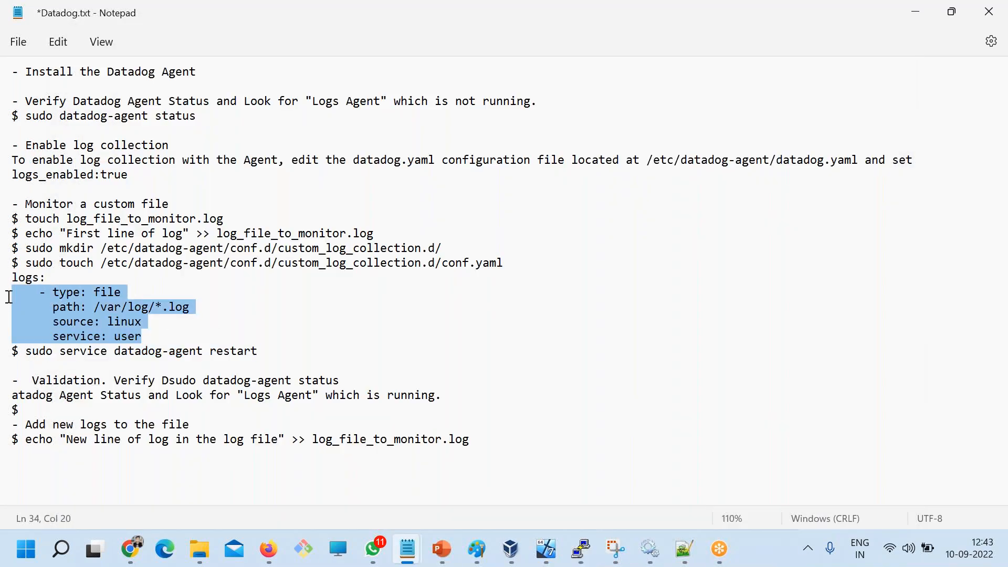
pyautogui.hotkey('alt', 'Tab')
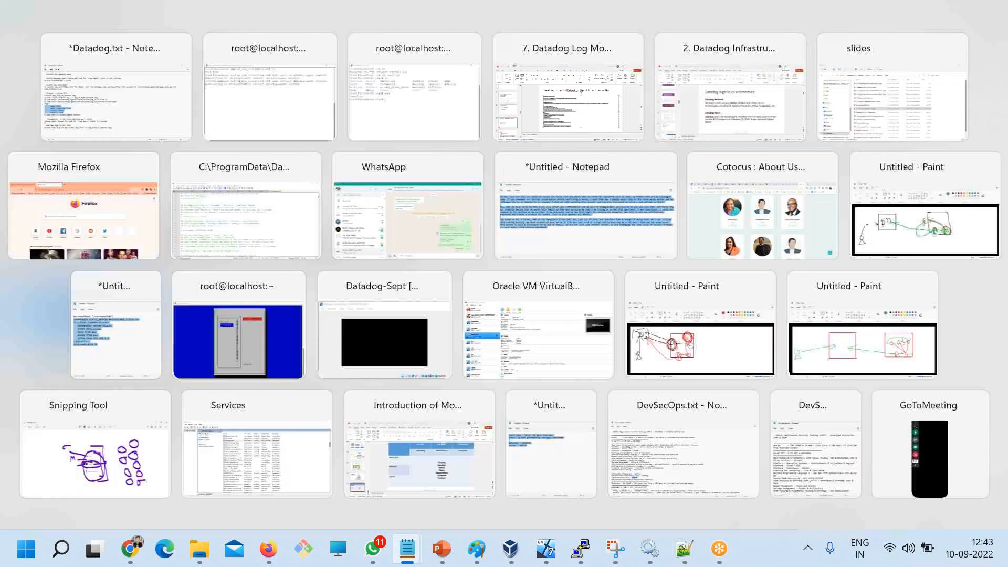
pyautogui.tripleClick(485, 157)
pyautogui.click(485, 152)
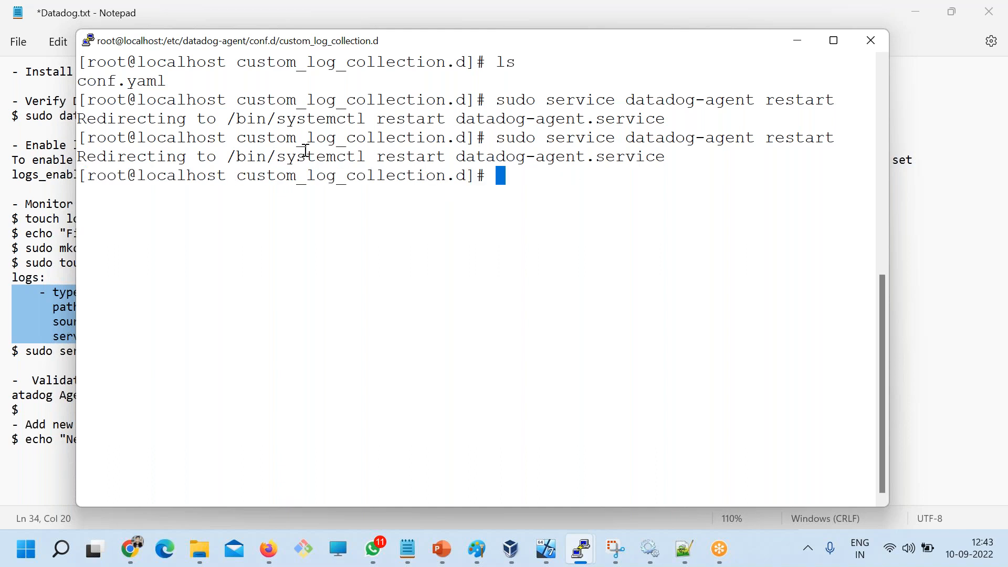
pyautogui.moveTo(299, 155); pyautogui.dragTo(495, 156)
# - Switch to Datadog in Chrome, open the log search from the Metrics Explorer page and reload it
pyautogui.click(130, 549)
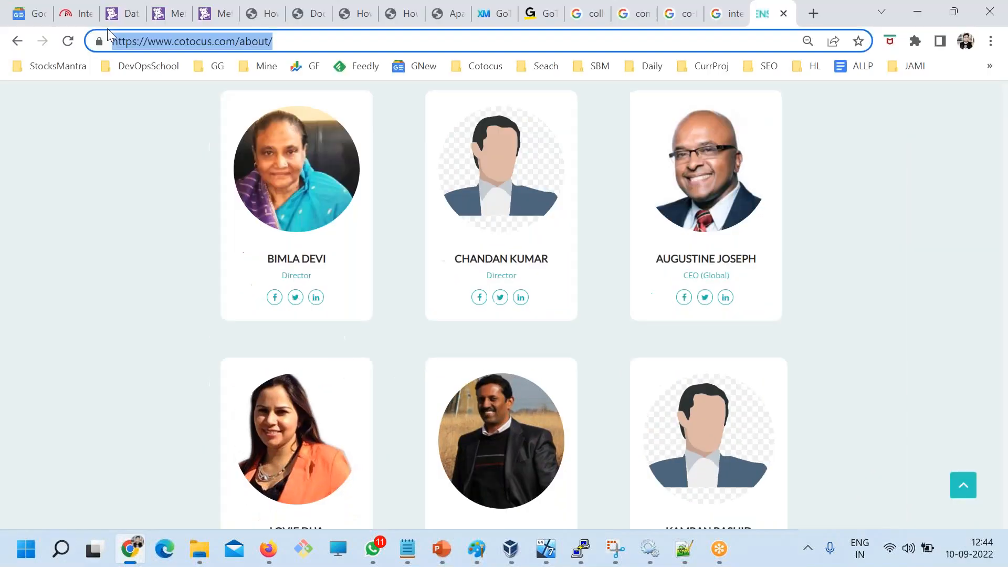
pyautogui.click(121, 13)
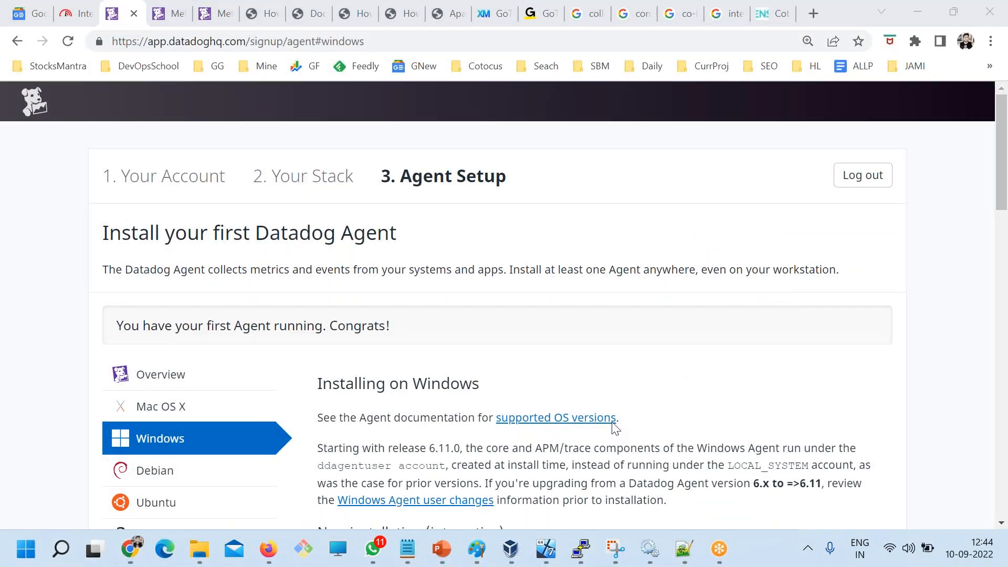
pyautogui.click(163, 20)
pyautogui.moveTo(406, 133)
pyautogui.moveTo(532, 140)
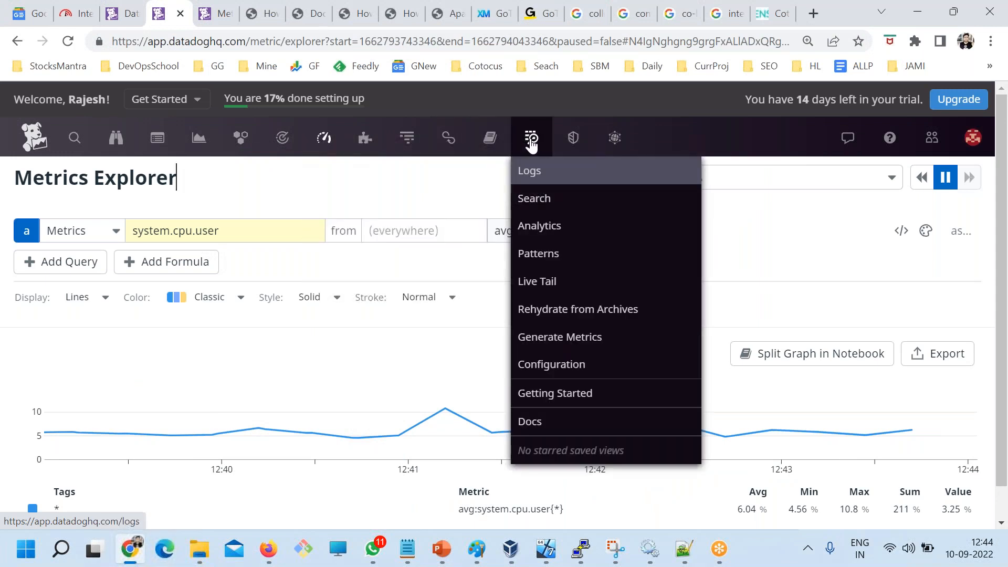
pyautogui.click(534, 210)
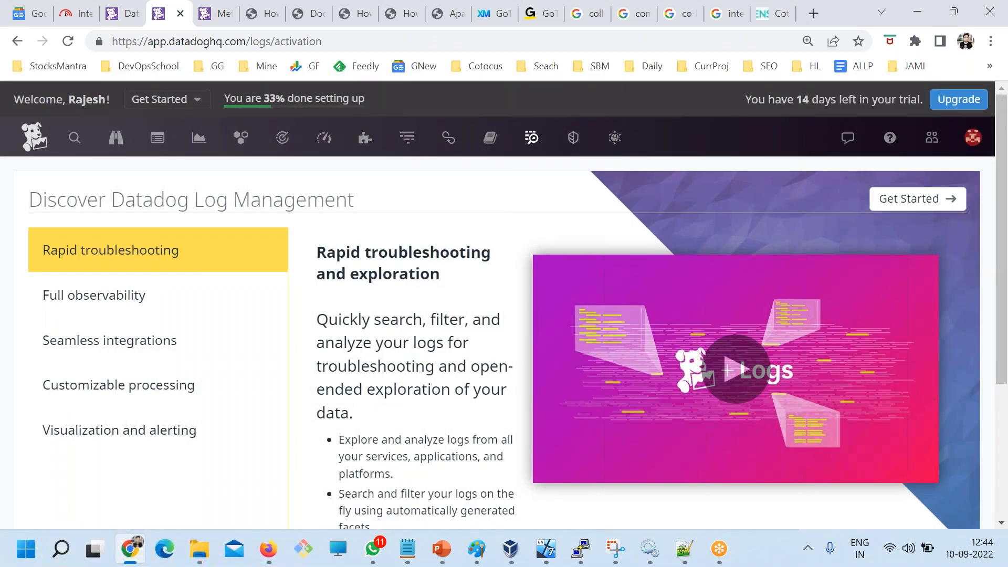
pyautogui.click(65, 44)
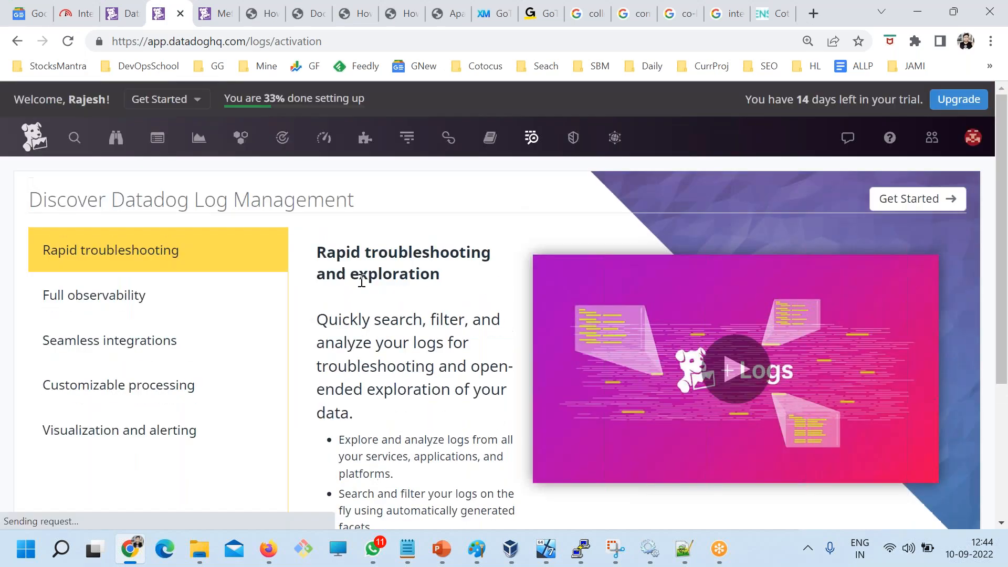
# - Switch to the /var/log terminal and install git with yum install git -y to generate entries in yum.log
pyautogui.moveTo(586, 561)
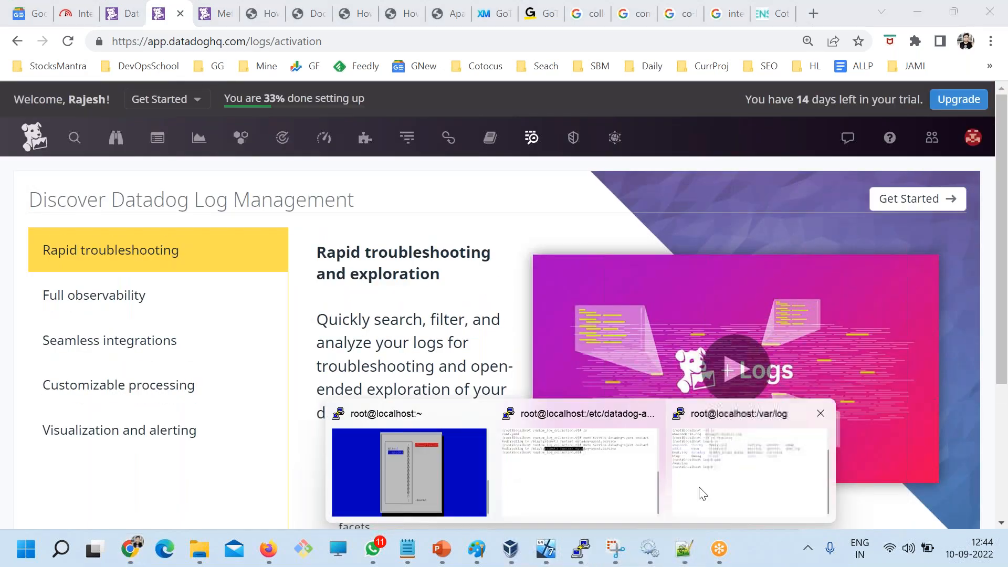
pyautogui.click(700, 488)
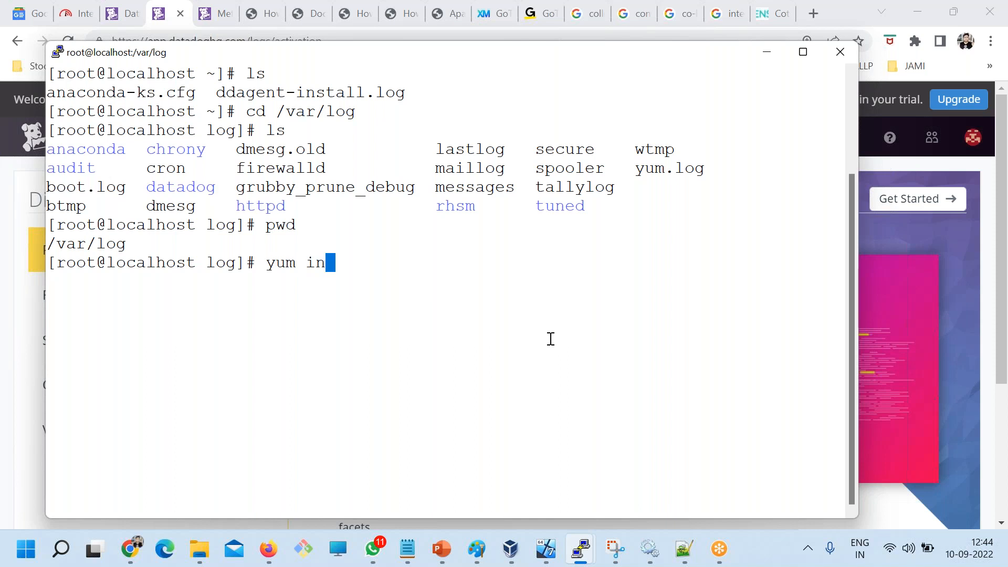
pyautogui.write('yum install git -y')
pyautogui.press('Return')
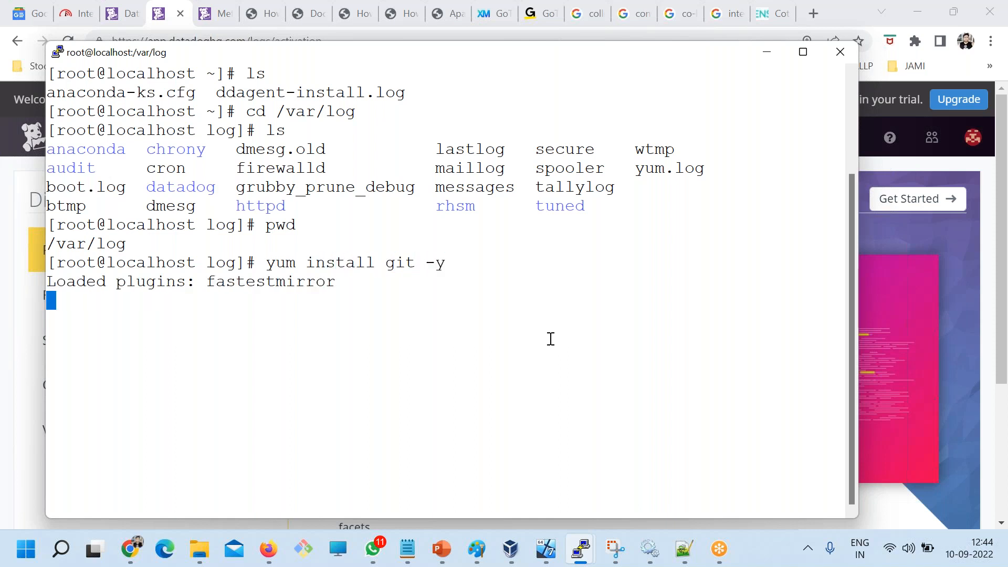
pyautogui.doubleClick(650, 165)
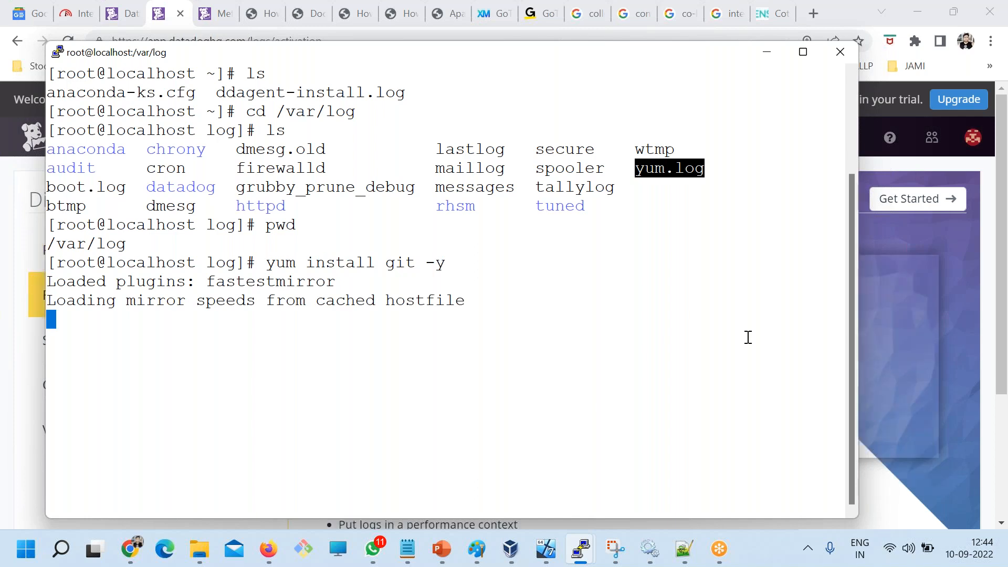
# - Return to Datadog in Chrome, open the log search, and view and dismiss the Log Management Get Started dialog
pyautogui.hotkey('alt', 'Tab')
pyautogui.moveTo(415, 155)
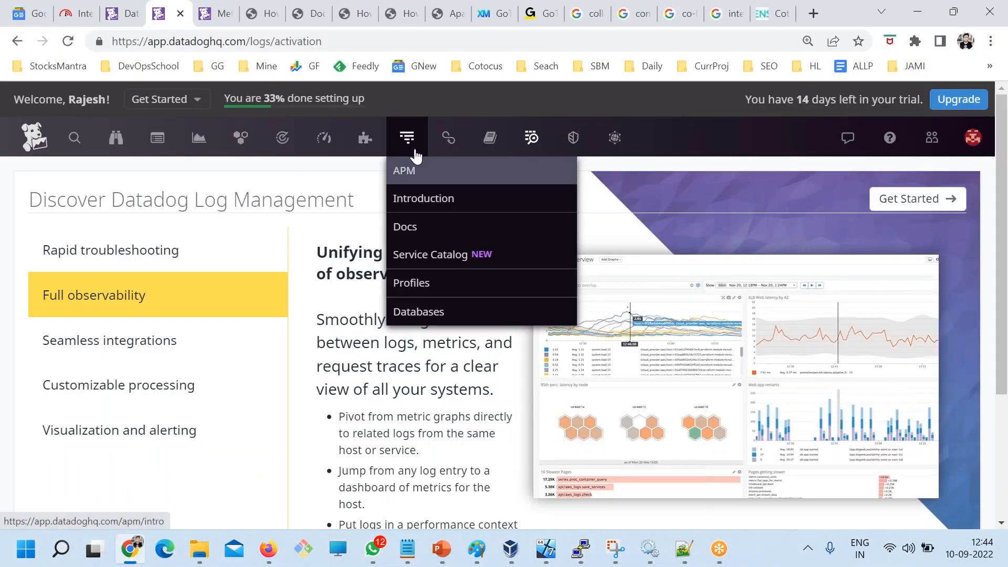
pyautogui.moveTo(532, 140)
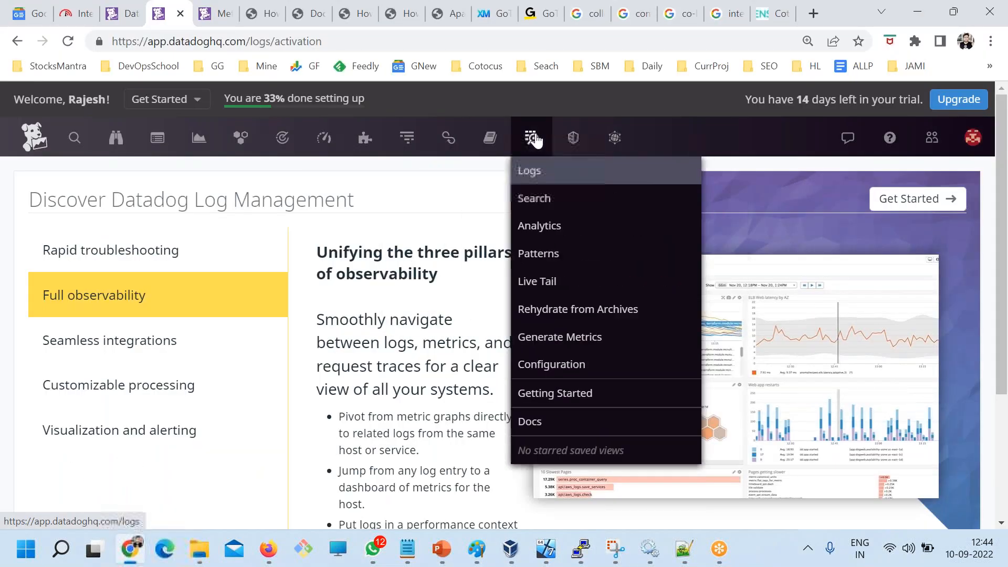
pyautogui.click(534, 199)
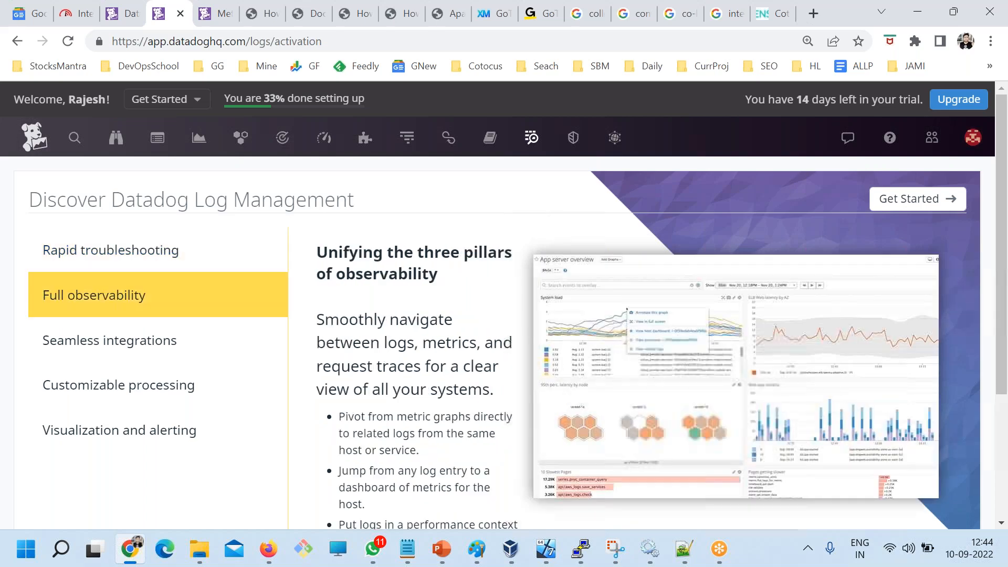
pyautogui.click(919, 199)
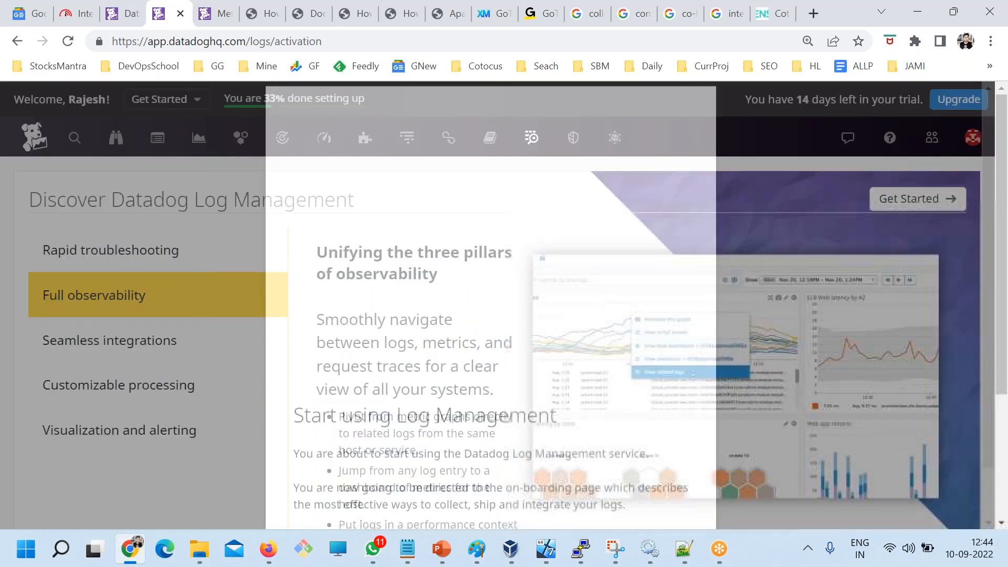
pyautogui.click(759, 265)
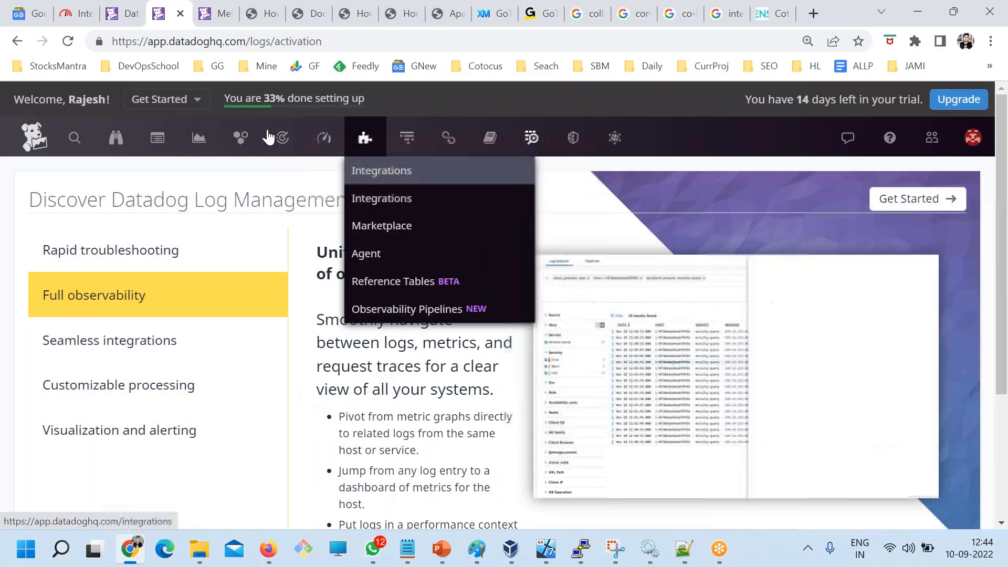
# - Reload the Datadog Log Management page and open the log search once more
pyautogui.click(67, 42)
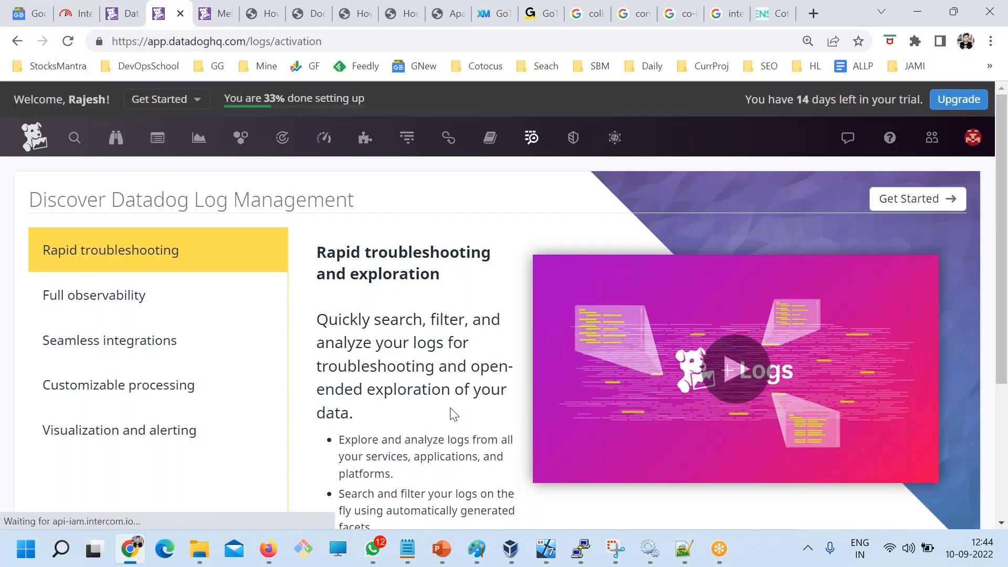
pyautogui.moveTo(398, 143)
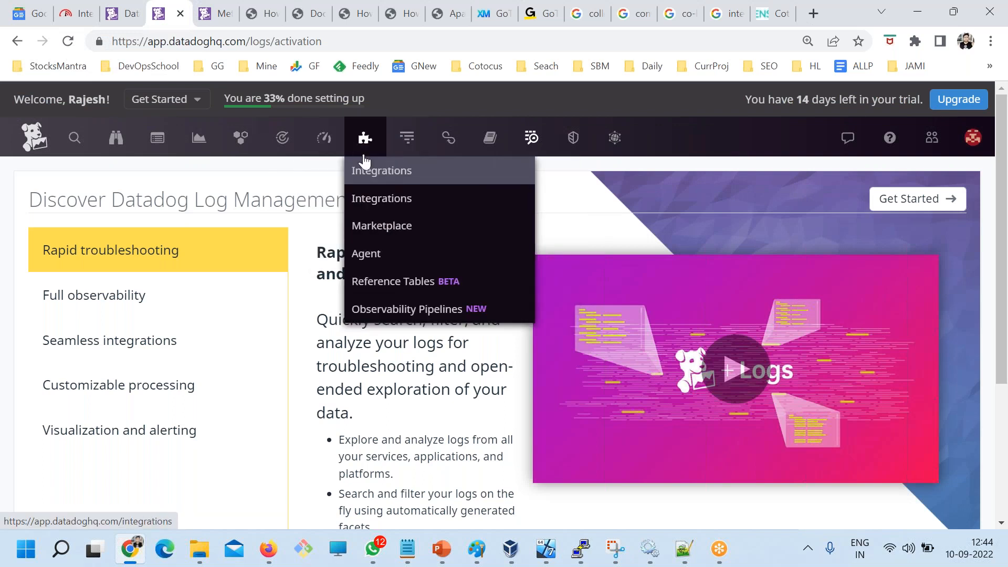
pyautogui.moveTo(490, 146)
pyautogui.moveTo(531, 141)
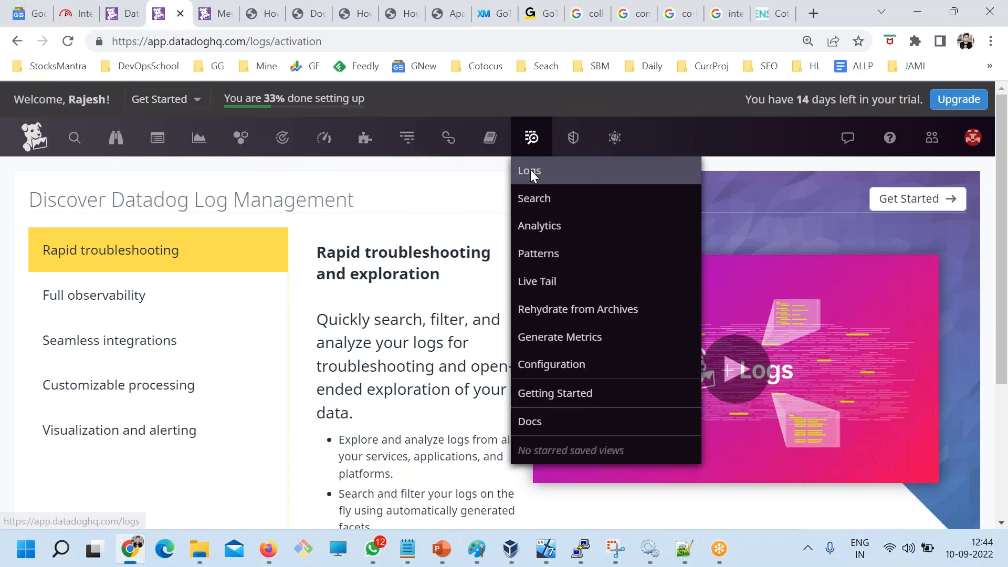
pyautogui.click(540, 205)
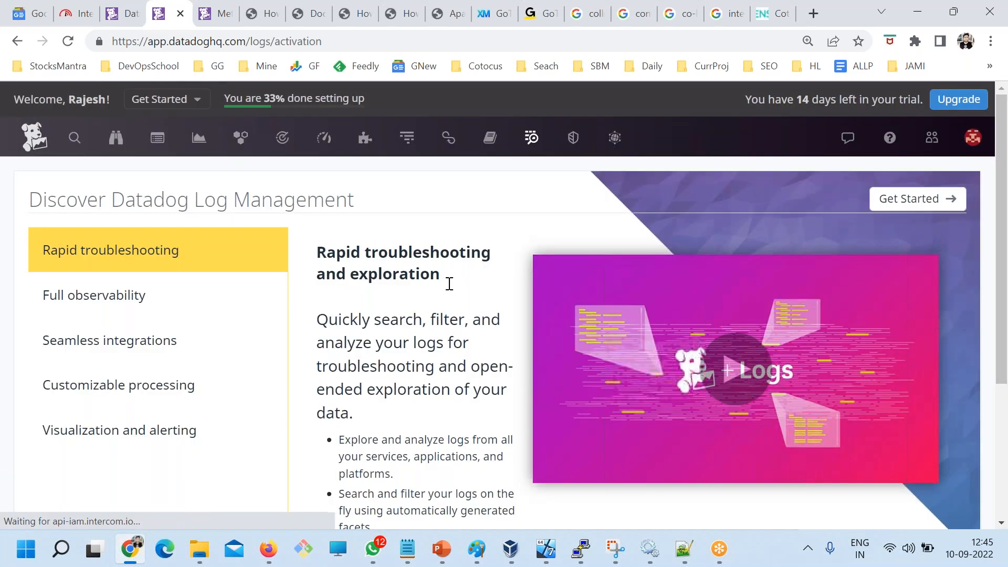
# - Switch to the /var/log terminal, clear it and list the directory's files with ls
pyautogui.moveTo(564, 563)
pyautogui.moveTo(580, 549)
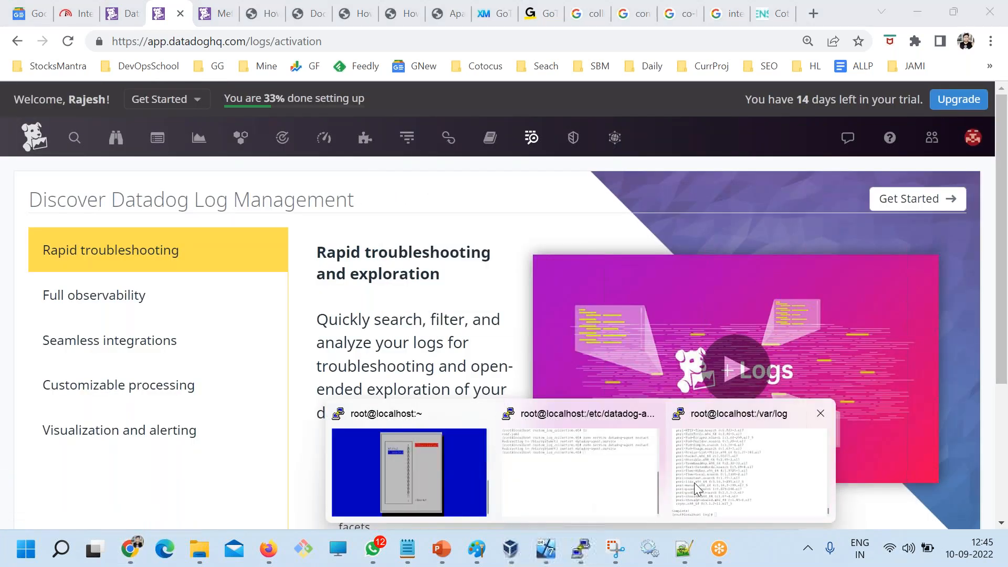
pyautogui.click(713, 480)
pyautogui.write('clear')
pyautogui.press('Return')
pyautogui.write('ls')
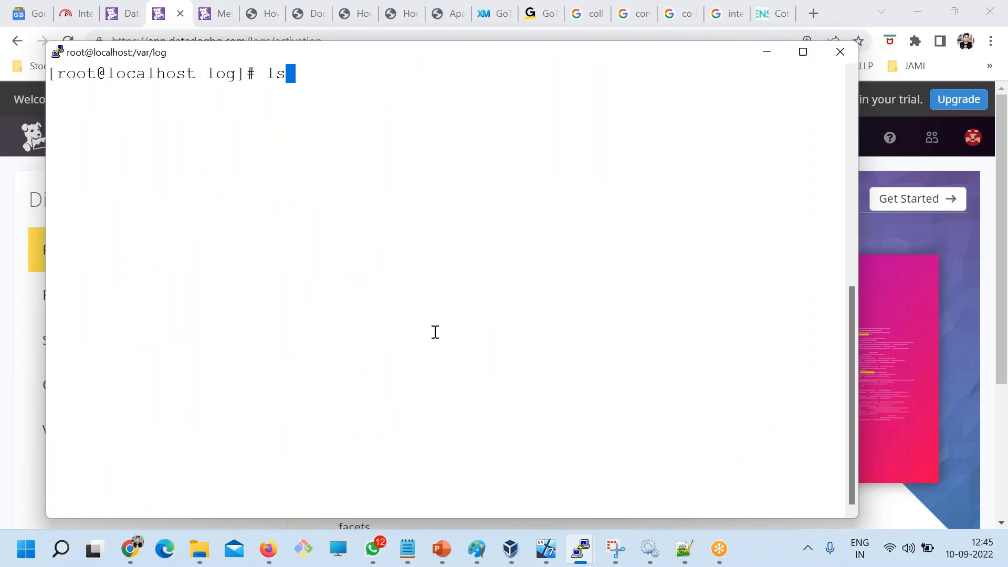
pyautogui.press('Return')
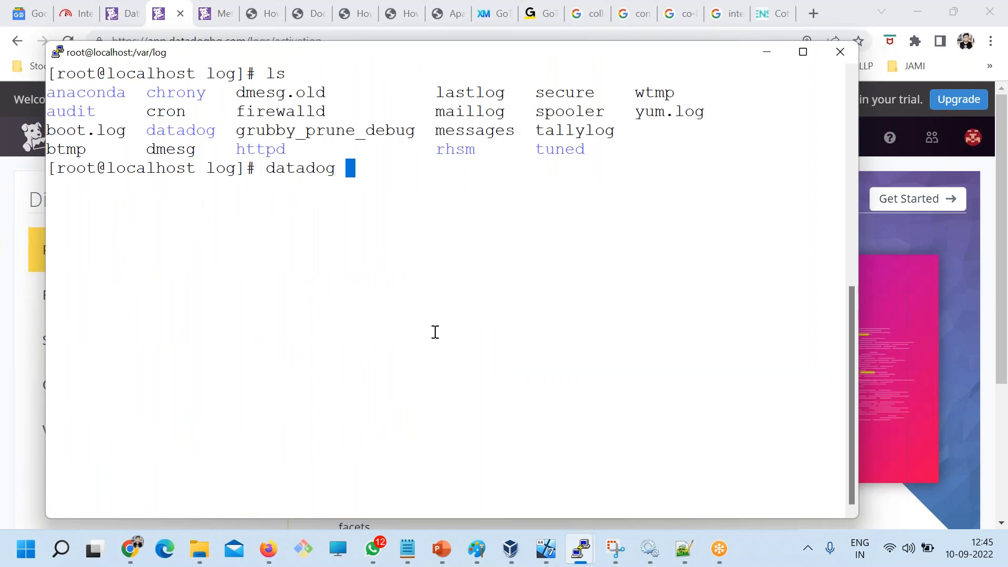
# - Try to query the agent's status with datadog-agent status, correcting the mistyped command name
pyautogui.press('Return')
pyautogui.press('Up')
pyautogui.press('Left')
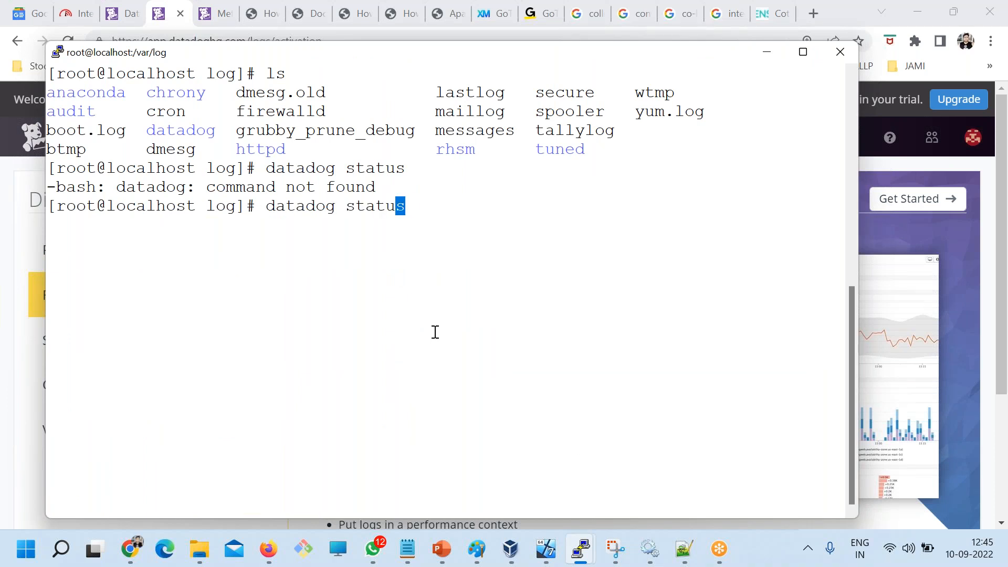
pyautogui.press('Left')
pyautogui.write('-agent')
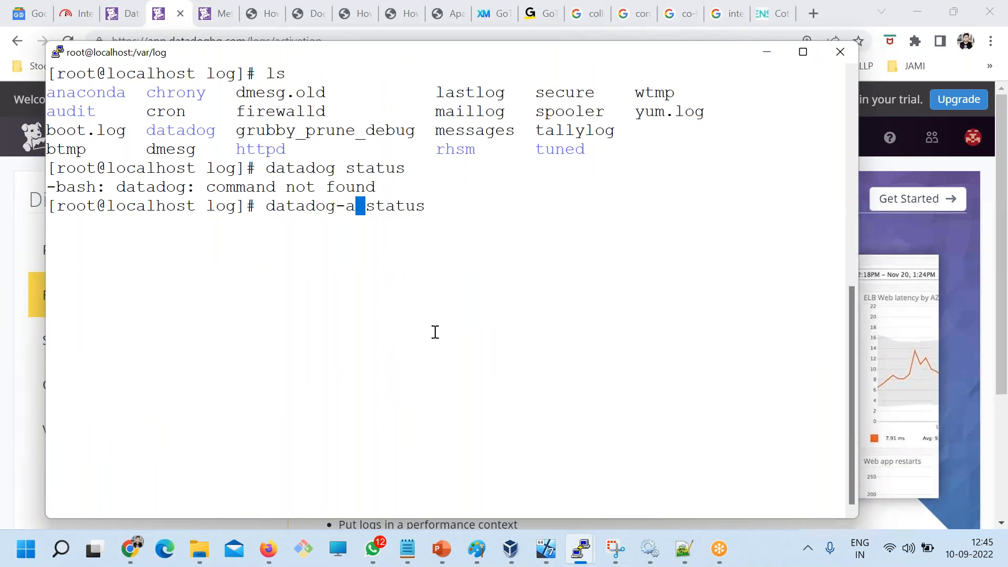
pyautogui.press('Return')
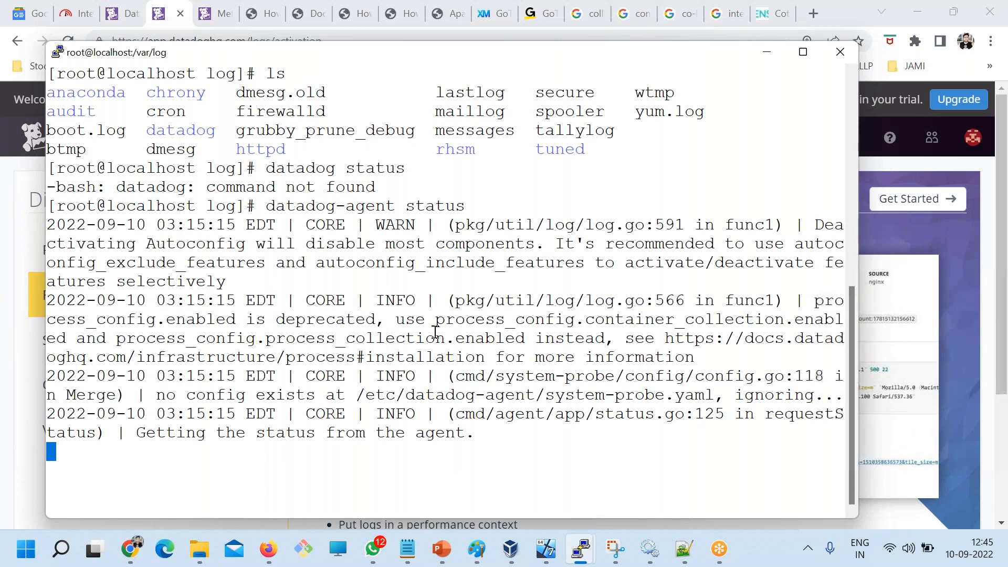
pyautogui.hotkey('ctrl', 'c')
# - Print the agent's runtime configuration with datadog-agent config
pyautogui.press('Up')
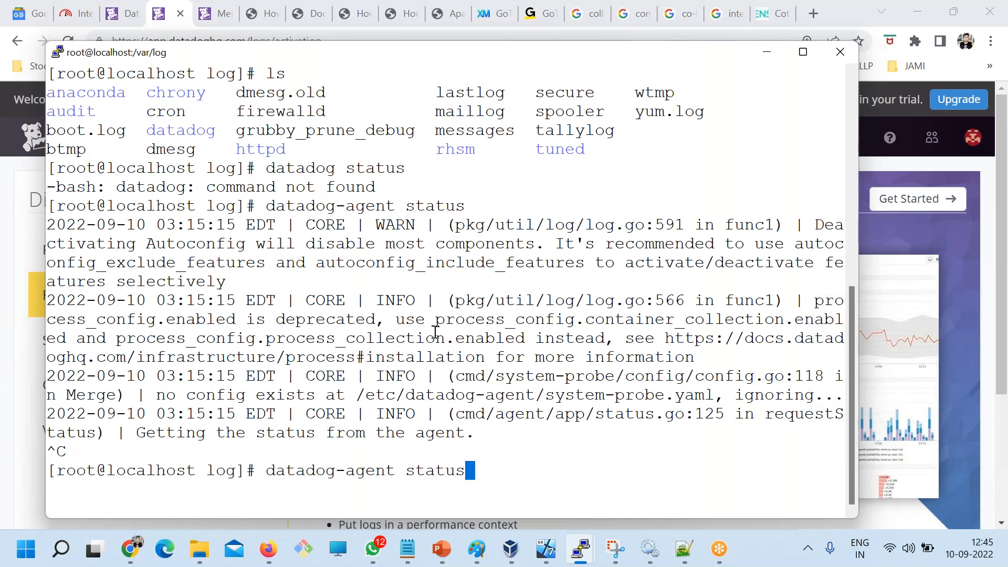
pyautogui.press('BackSpace')
pyautogui.press('BackSpace')
pyautogui.press('BackSpace')
pyautogui.press('BackSpace')
pyautogui.write('config')
pyautogui.press('Return')
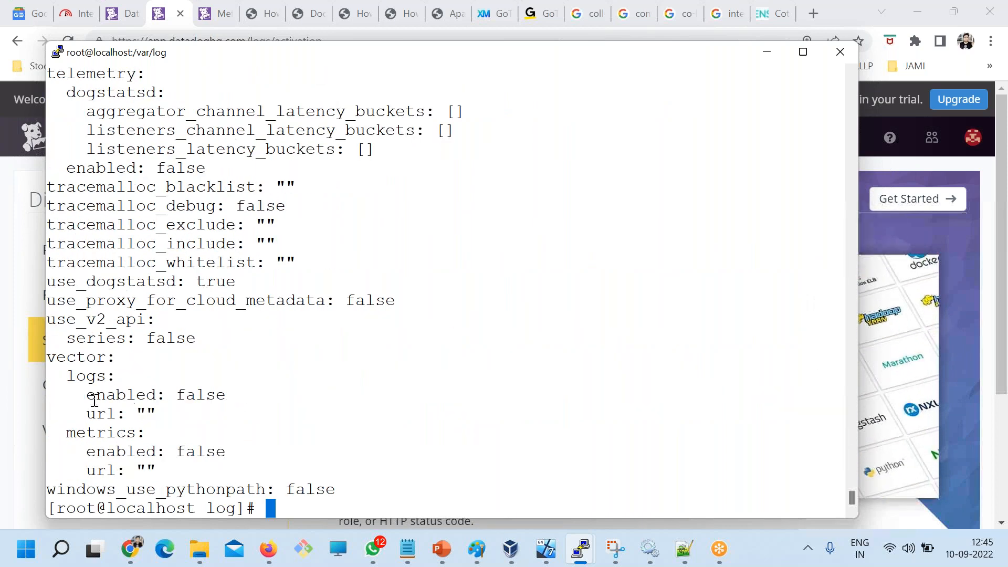
# - Examine the vector logs settings and the serverless log settings in the printed agent configuration
pyautogui.doubleClick(155, 395)
pyautogui.moveTo(80, 375); pyautogui.dragTo(149, 415)
pyautogui.scroll(20, 155, 417)
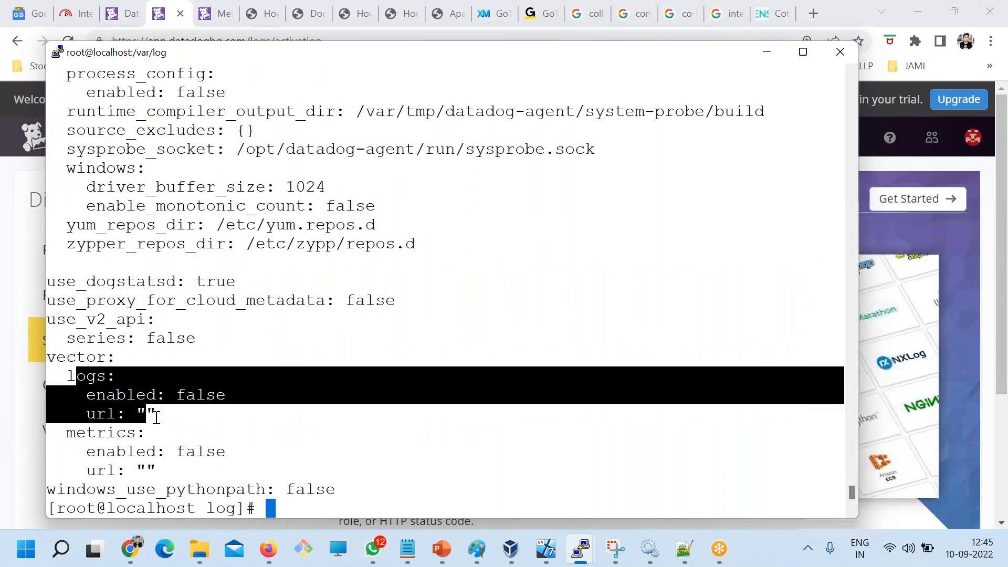
pyautogui.scroll(8, 284, 410)
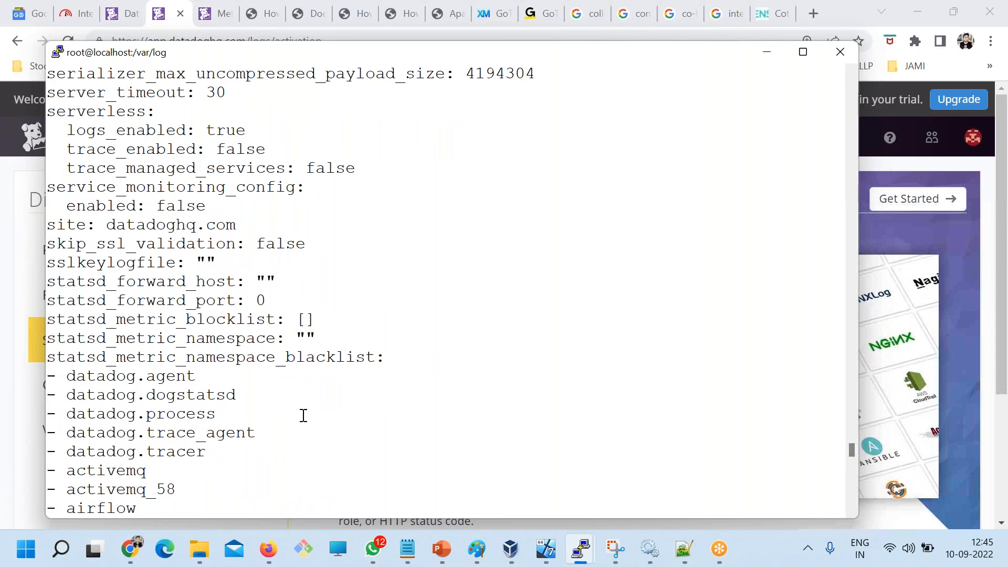
pyautogui.scroll(-4, 304, 416)
# - List the agent's loaded check configurations with datadog-agent configcheck, correcting the first attempt, config-check
pyautogui.press('Up')
pyautogui.write('-')
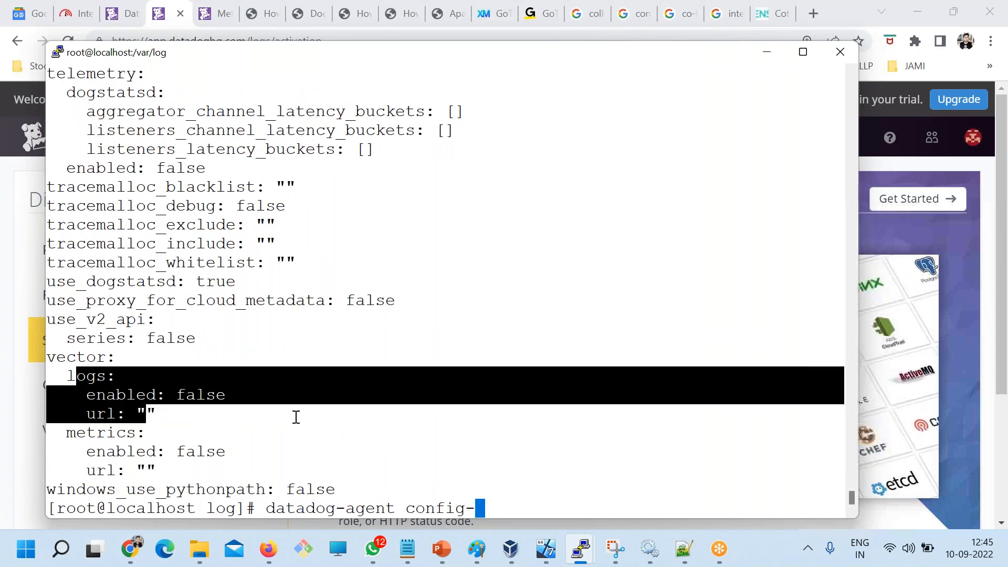
pyautogui.write('check')
pyautogui.press('Return')
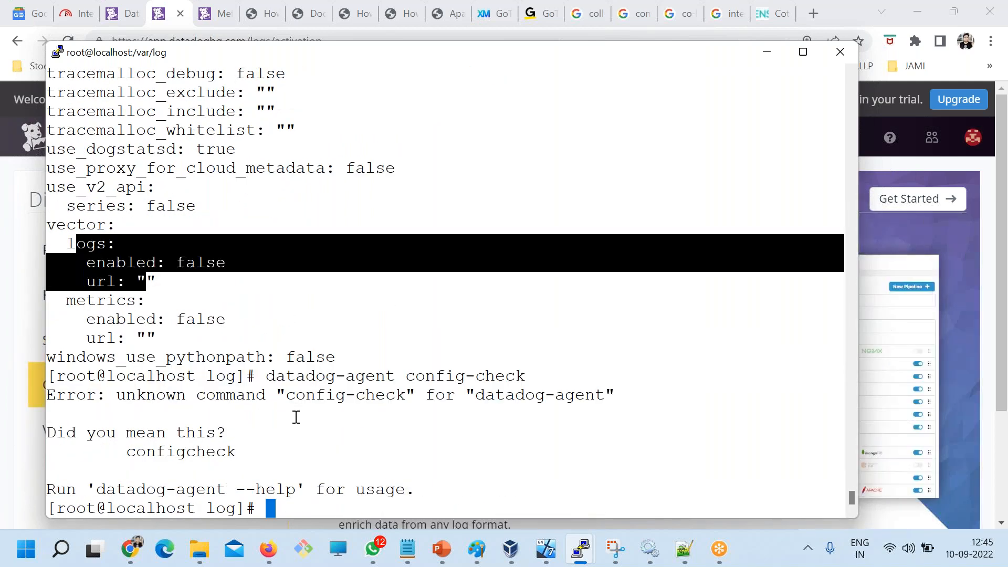
pyautogui.press('Up')
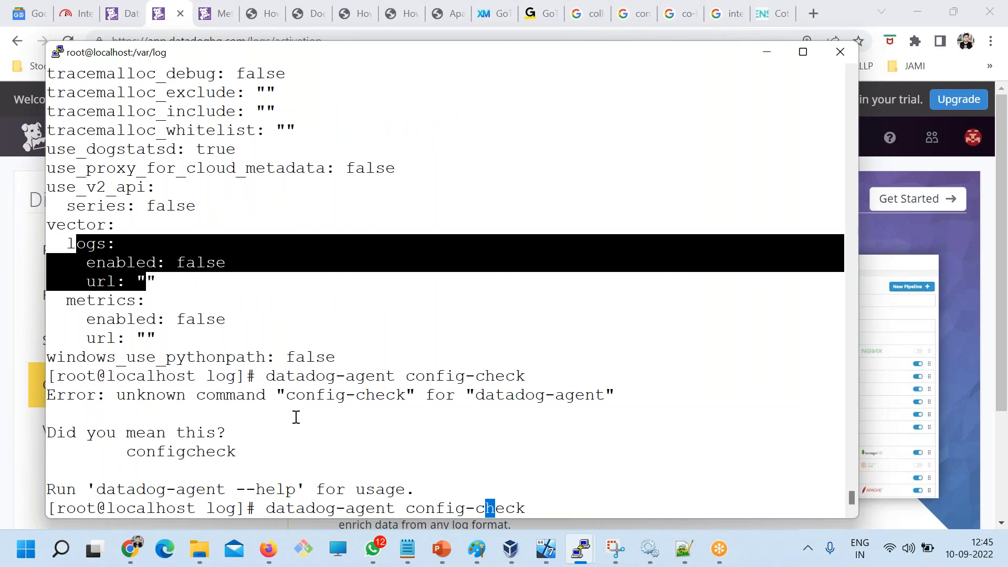
pyautogui.press('BackSpace')
pyautogui.press('Return')
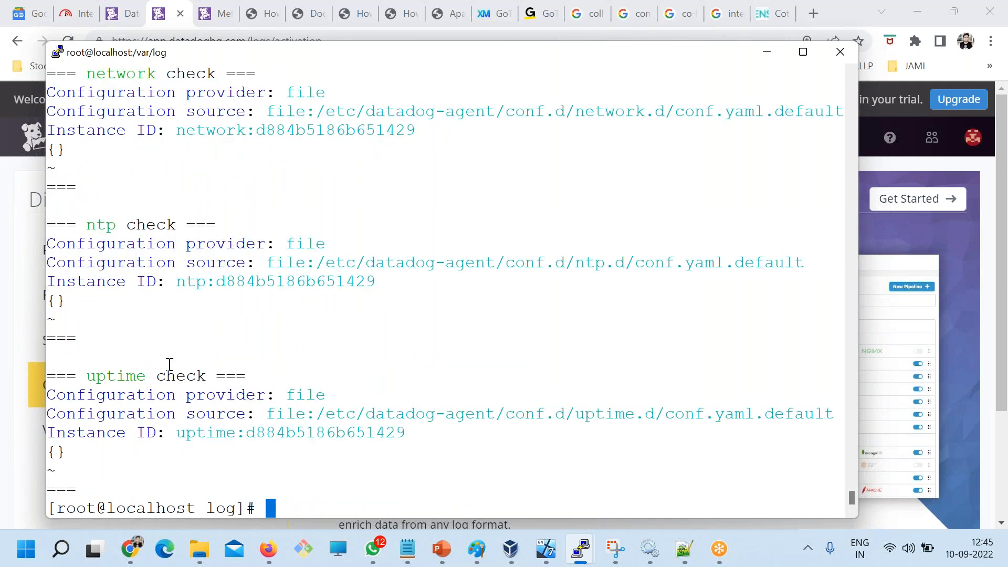
# - Examine the custom_log_collection check in the output, including its source file and its log path, service, source and type
pyautogui.scroll(15, 169, 365)
pyautogui.moveTo(76, 147); pyautogui.dragTo(162, 208)
pyautogui.scroll(4, 173, 226)
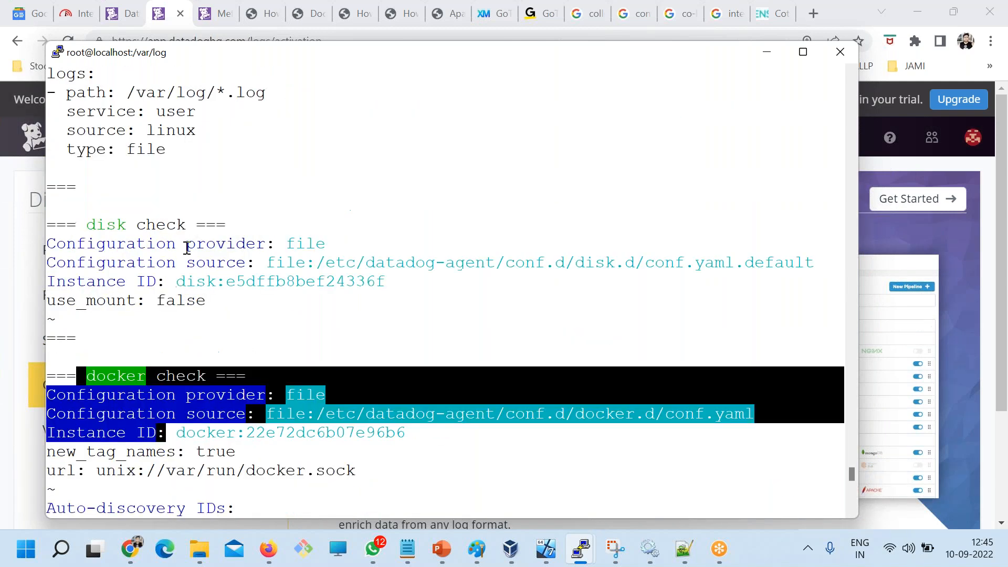
pyautogui.scroll(4, 187, 248)
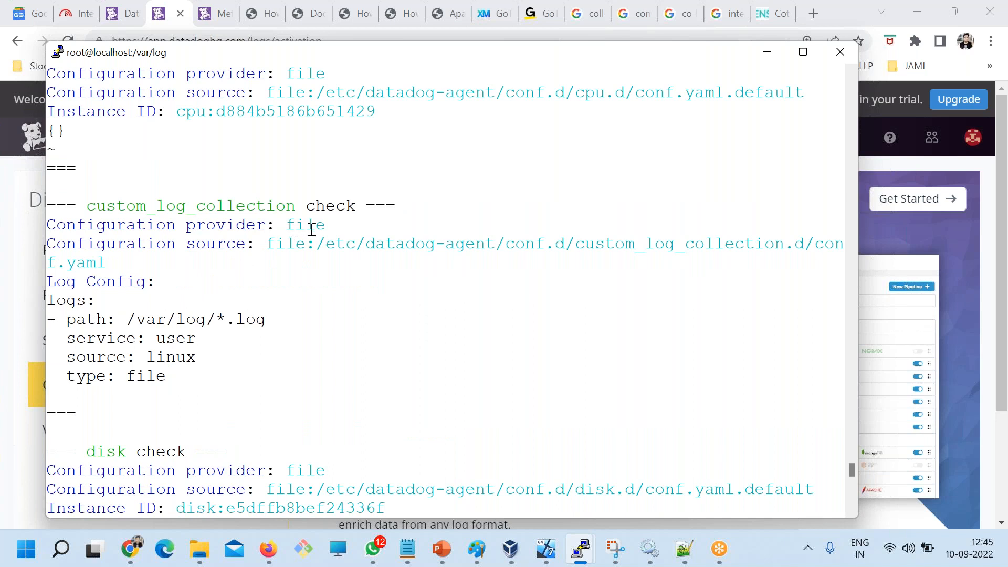
pyautogui.moveTo(119, 300); pyautogui.dragTo(191, 368)
pyautogui.click(203, 379)
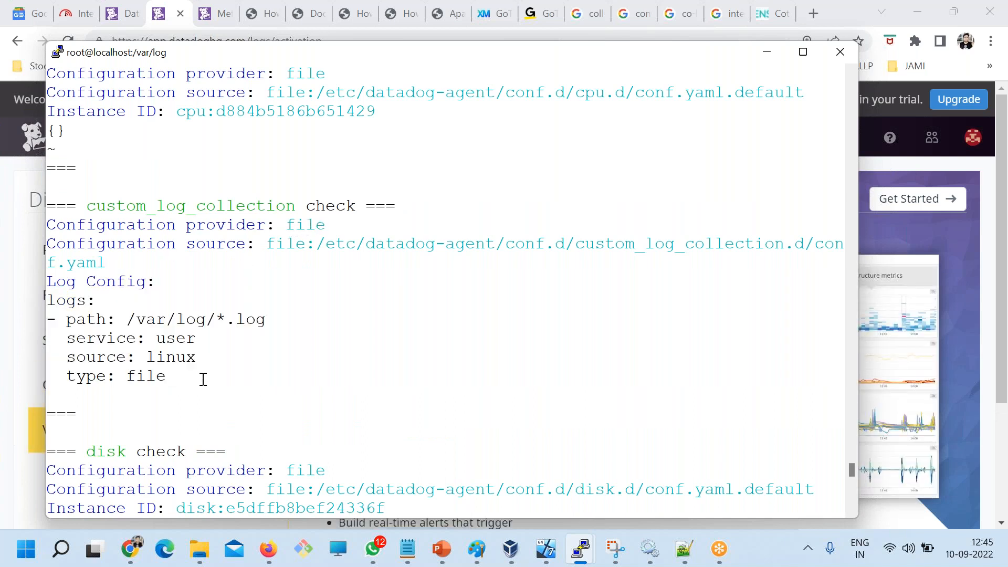
pyautogui.moveTo(105, 216); pyautogui.dragTo(174, 394)
pyautogui.click(262, 377)
pyautogui.moveTo(59, 261); pyautogui.dragTo(161, 378)
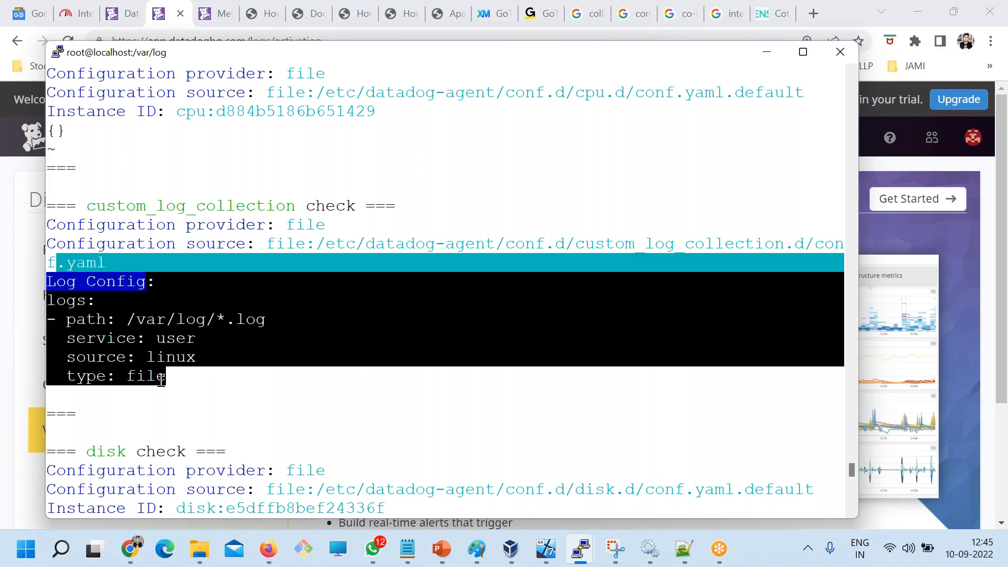
# - Switch to the Datadog page in the browser, try to open the log search and reload the page
pyautogui.click(11, 355)
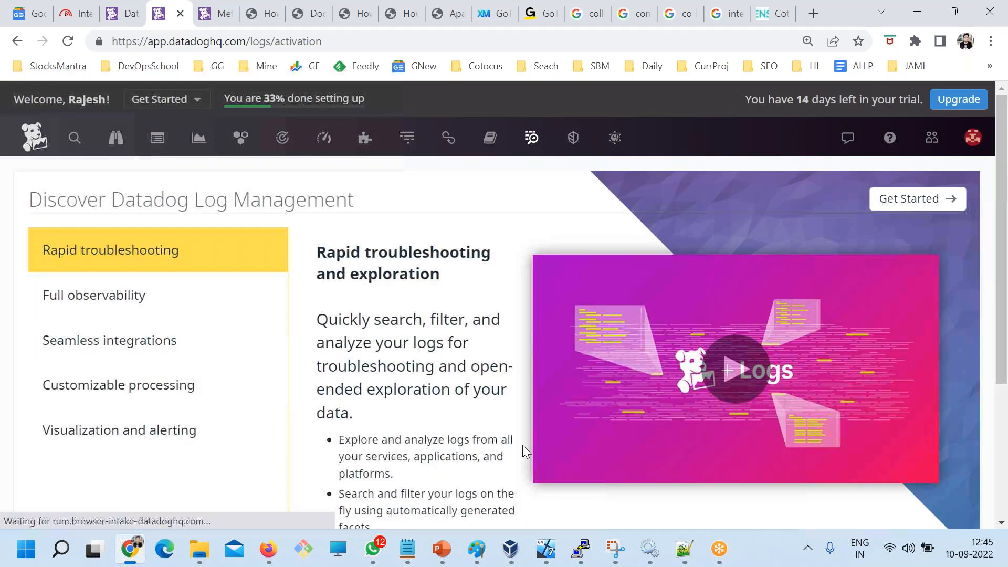
pyautogui.moveTo(522, 140)
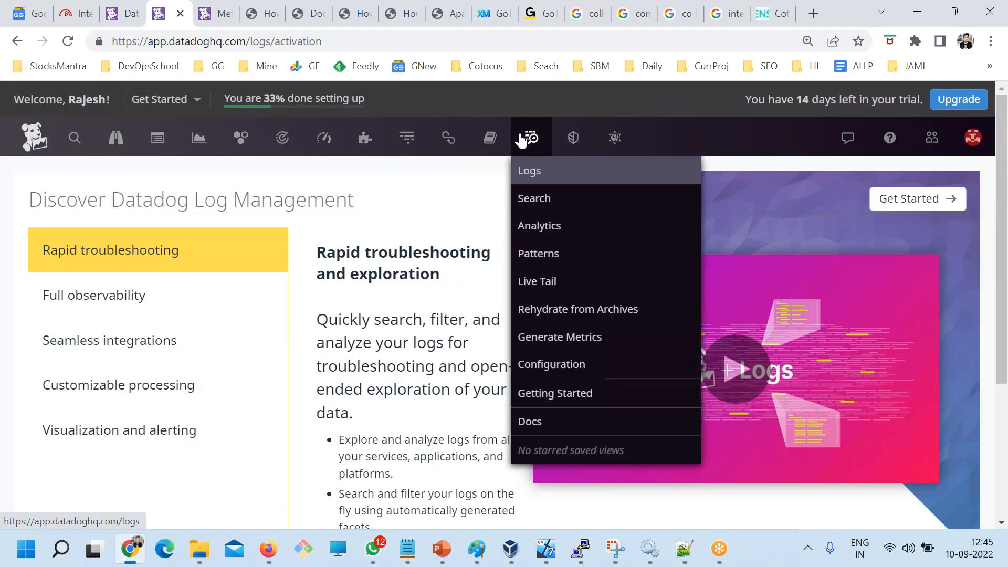
pyautogui.click(536, 198)
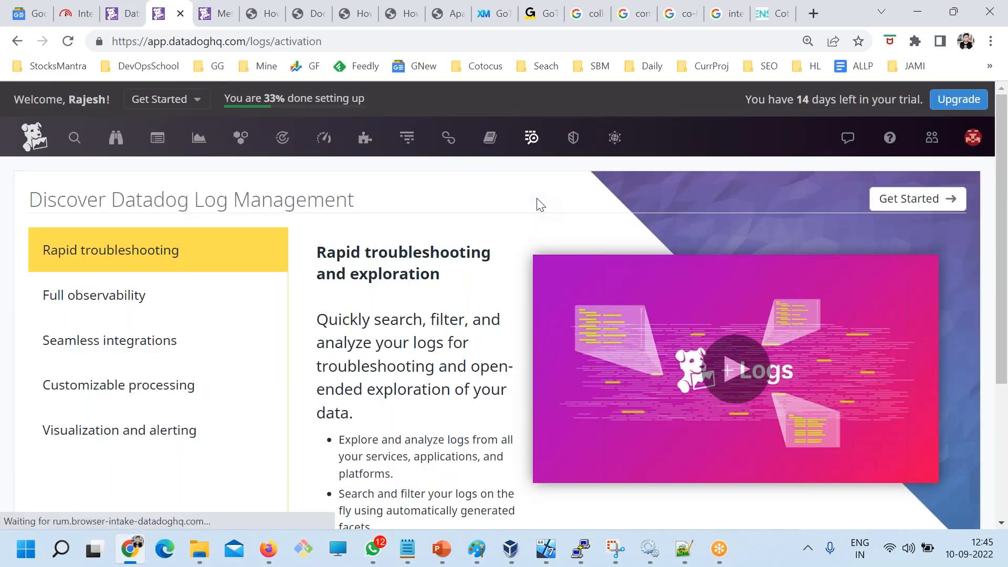
pyautogui.click(68, 41)
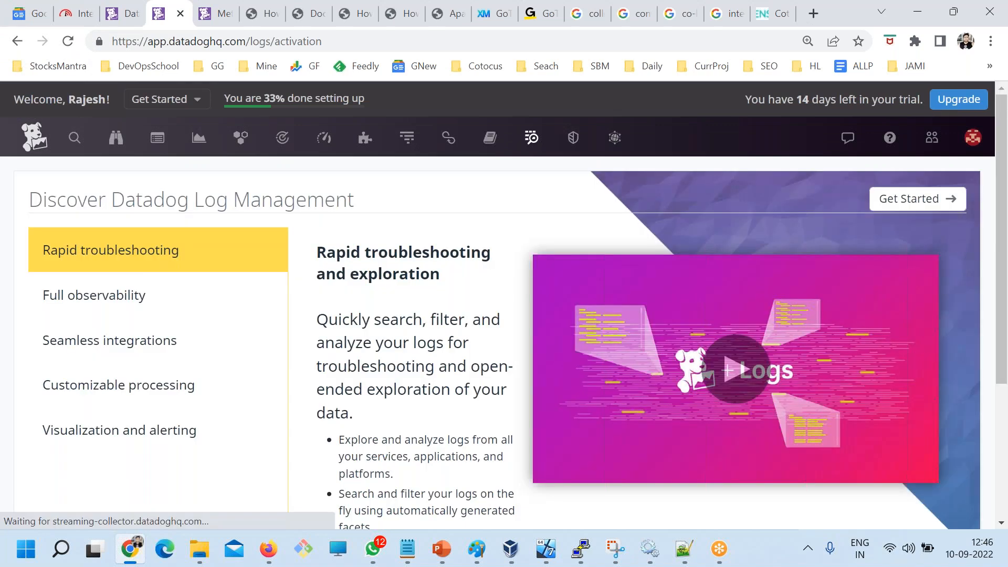
pyautogui.click(68, 41)
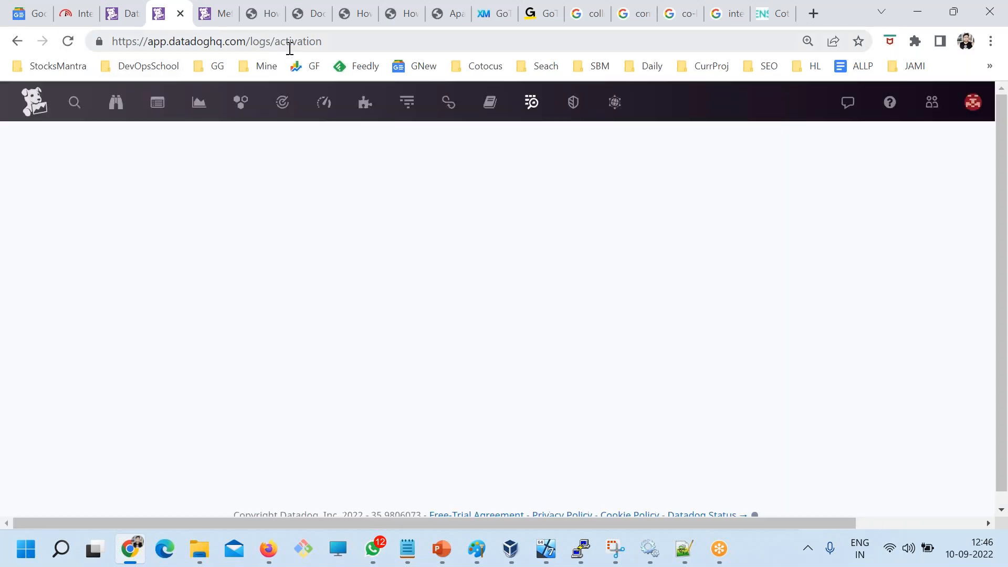
pyautogui.doubleClick(284, 42)
pyautogui.press('BackSpace')
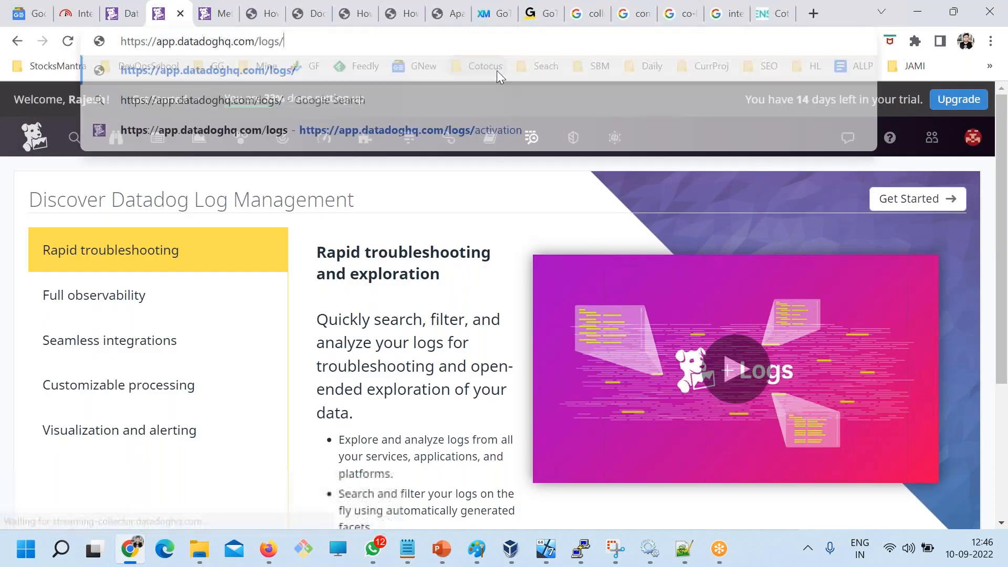
pyautogui.press('Return')
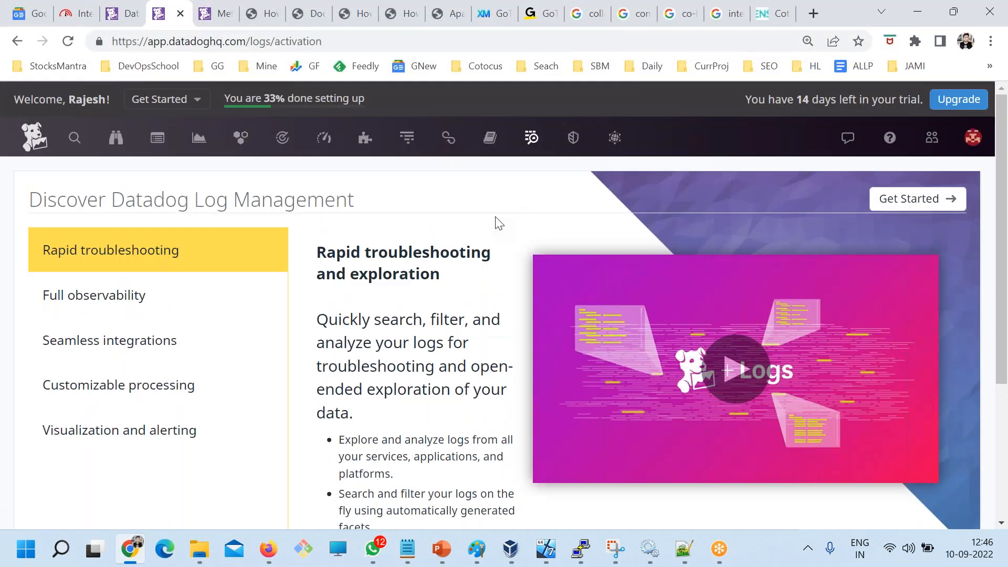
# - Try to open the log search from the Logs section and refresh the page
pyautogui.moveTo(531, 138)
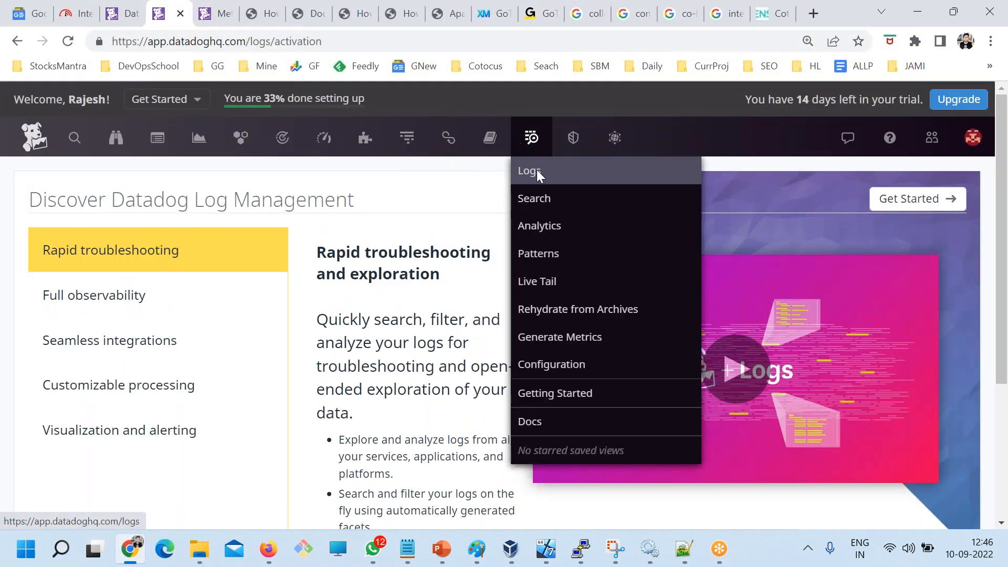
pyautogui.click(534, 200)
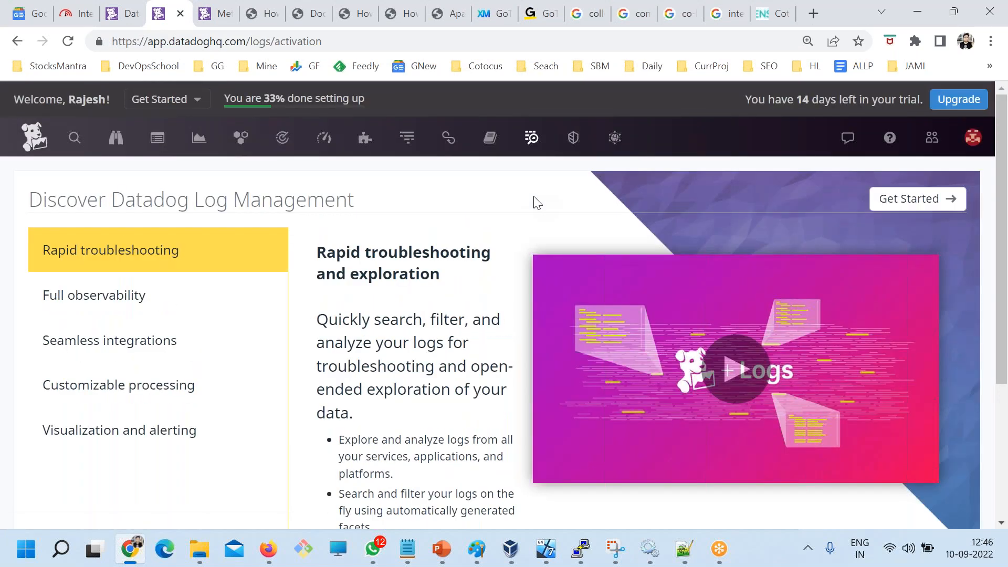
pyautogui.click(67, 44)
pyautogui.click(69, 41)
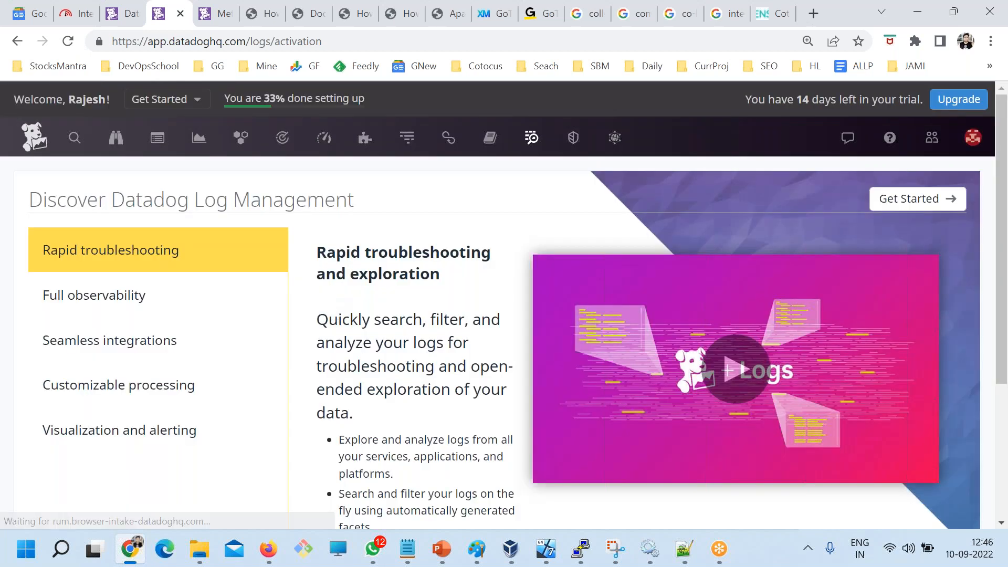
pyautogui.moveTo(512, 149)
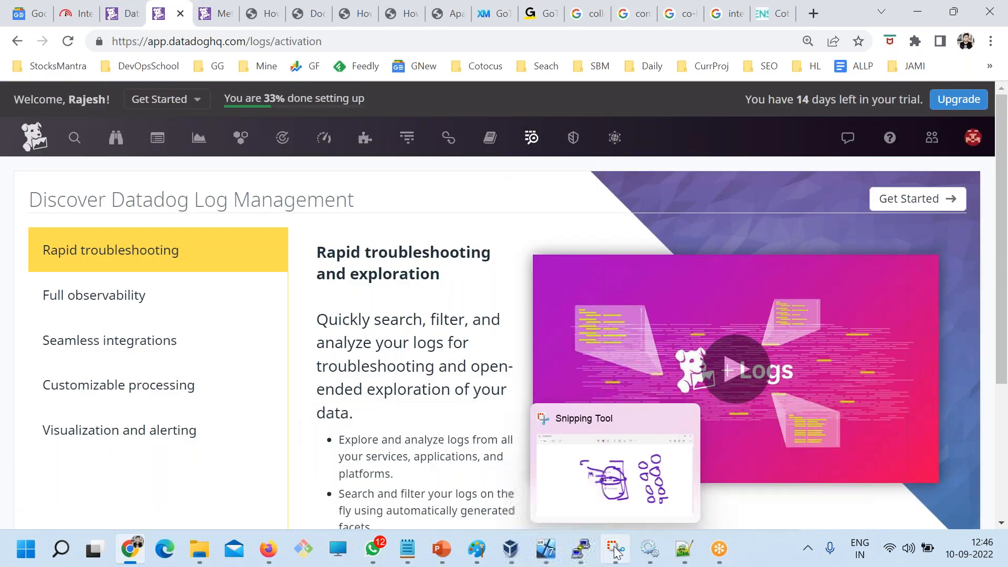
# - Switch to the Datadog.txt notes in Notepad and review the log collection setup steps
pyautogui.moveTo(408, 549)
pyautogui.click(470, 475)
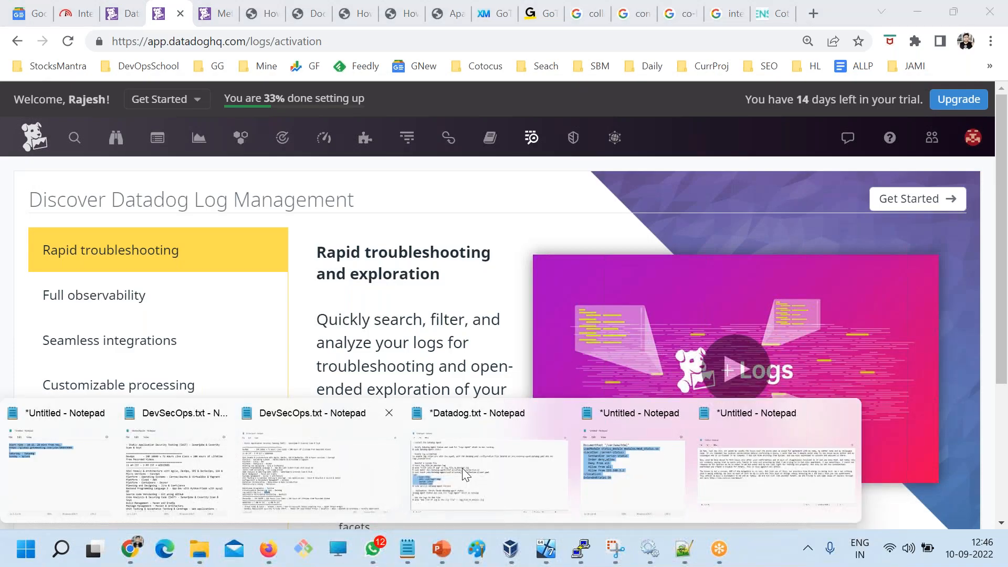
pyautogui.click(484, 473)
pyautogui.click(215, 279)
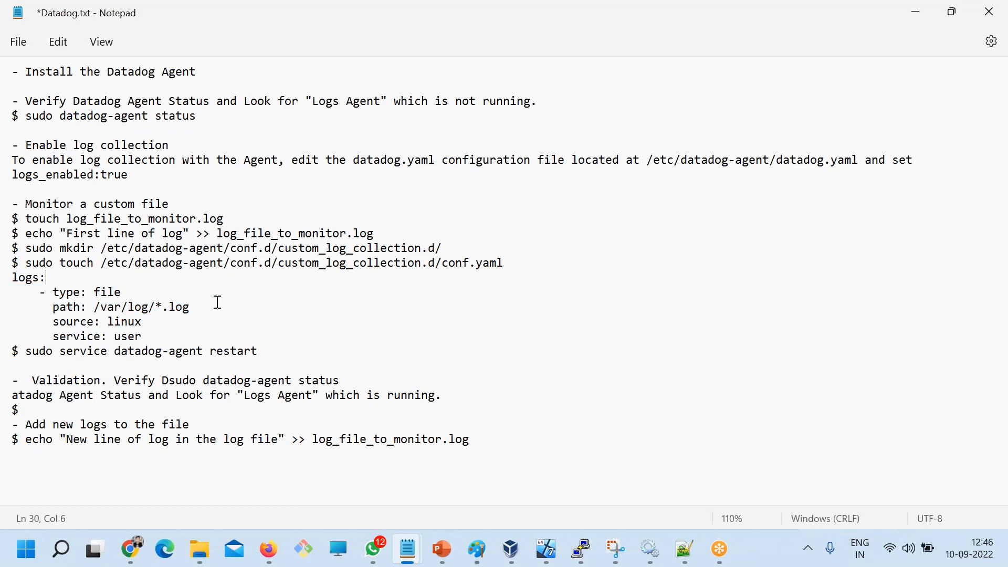
pyautogui.scroll(3, 226, 283)
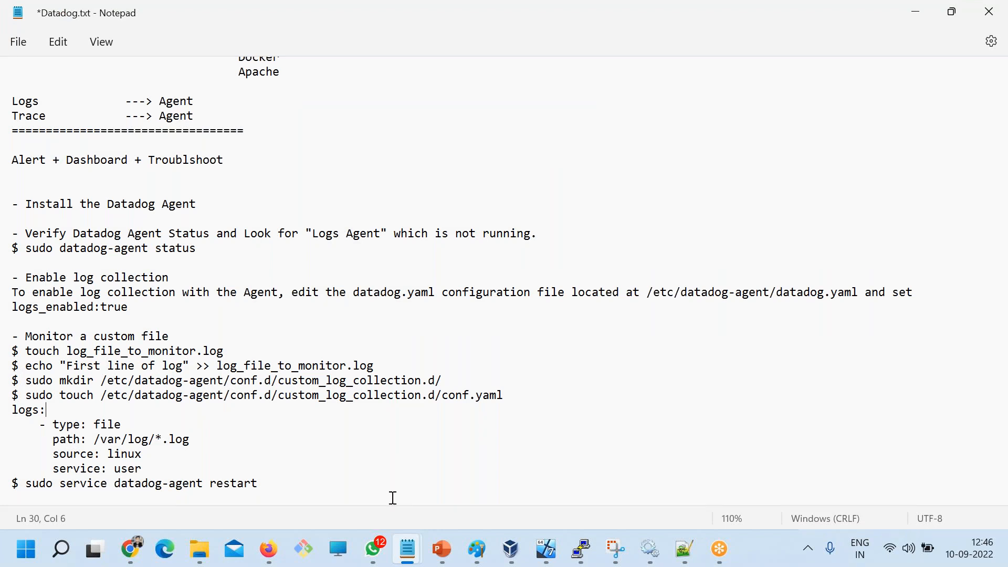
# - Return to the Datadog Log Management page in the browser and try to open the log search
pyautogui.click(131, 550)
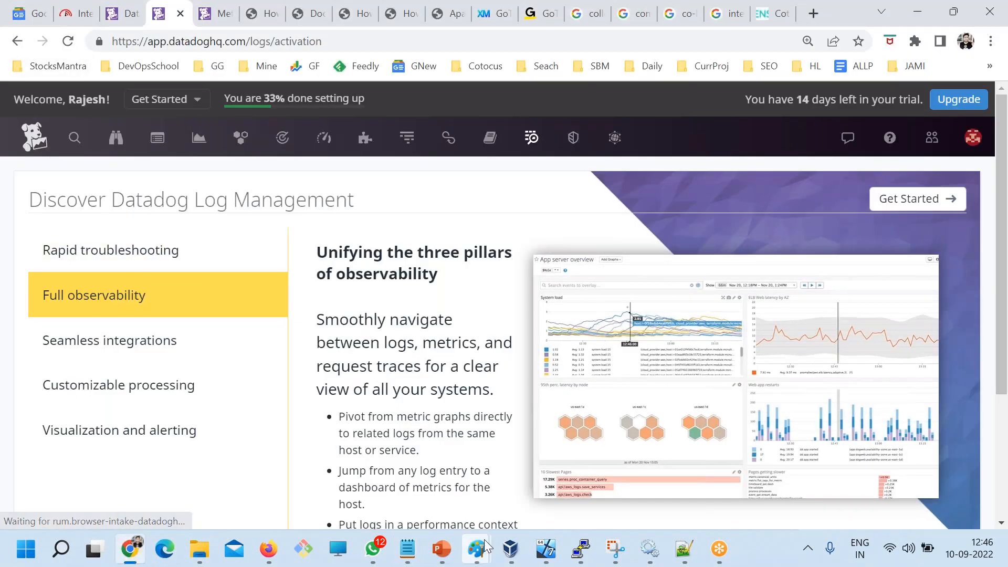
pyautogui.moveTo(486, 546)
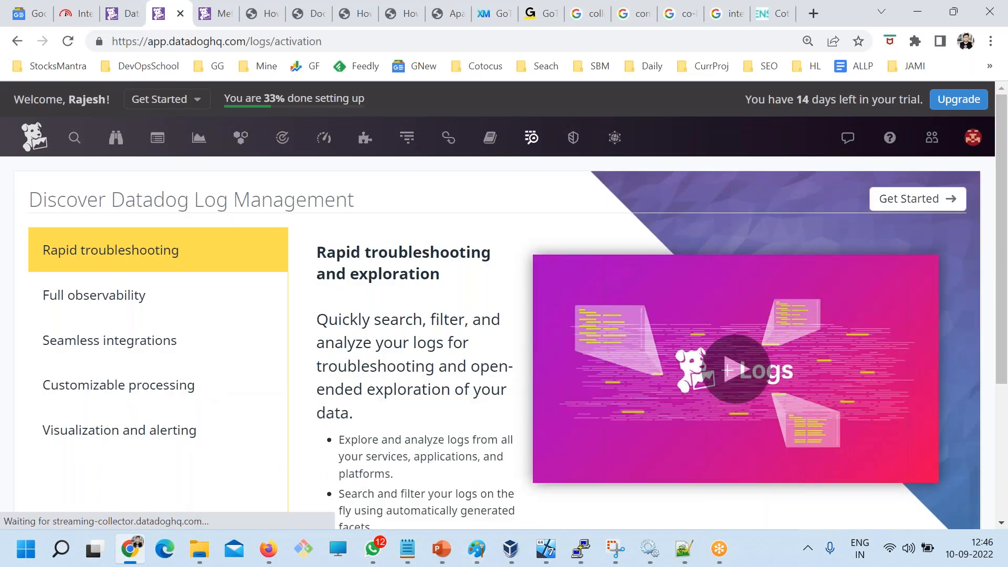
pyautogui.moveTo(529, 152)
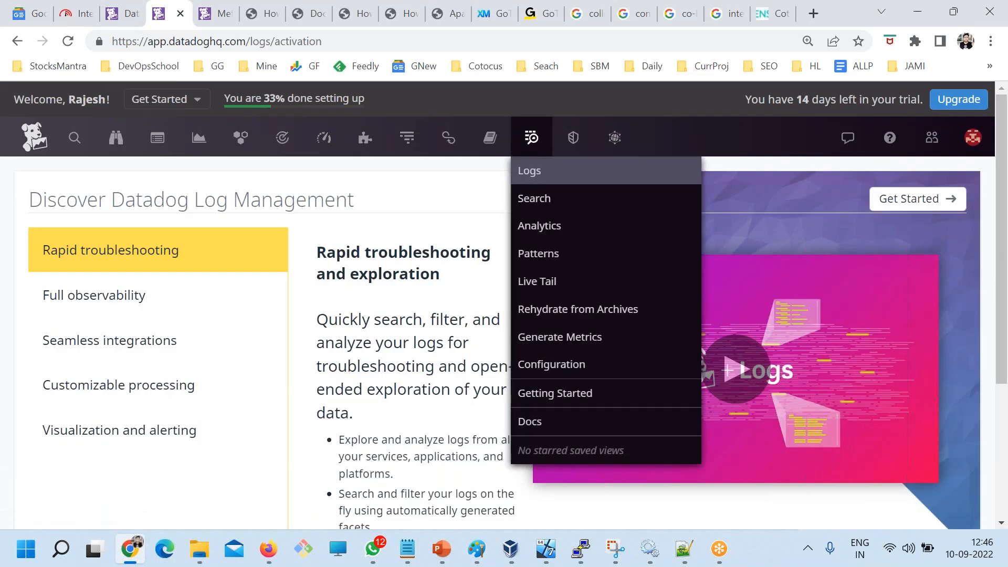
pyautogui.click(534, 201)
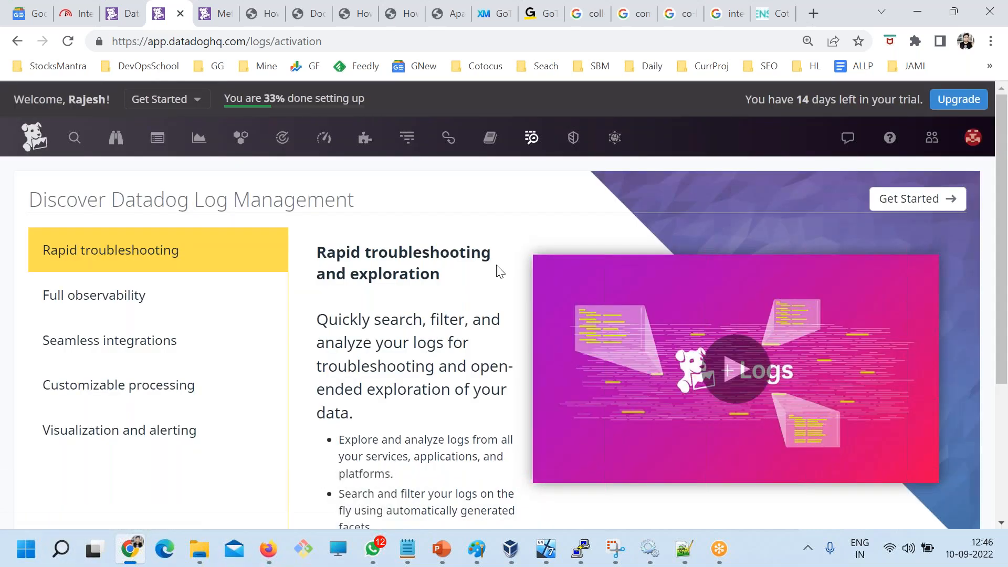
# - Switch to the custom_log_collection.d terminal and restart the agent with systemctl restart datadog-agent
pyautogui.moveTo(583, 546)
pyautogui.click(603, 468)
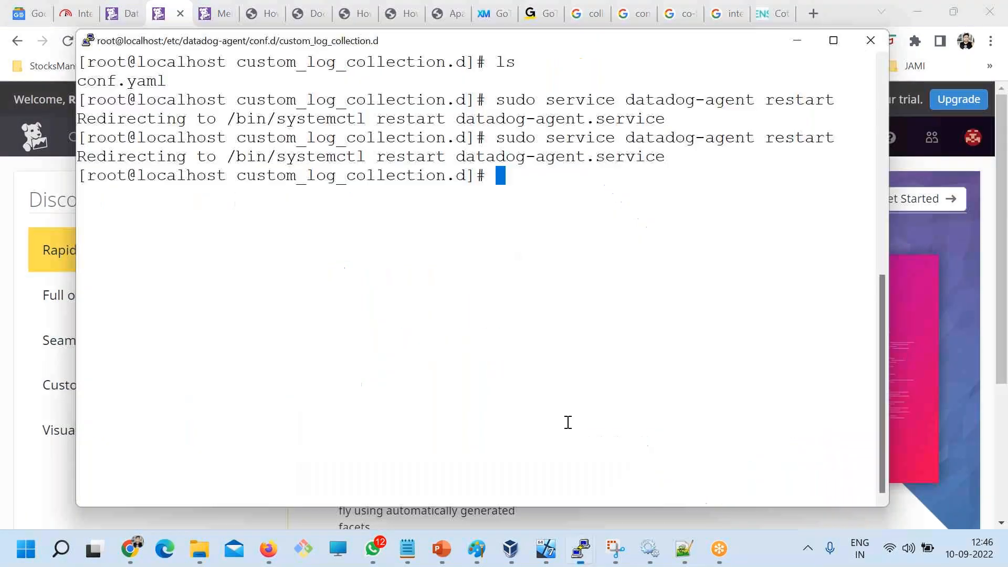
pyautogui.press('Return')
pyautogui.press('Return')
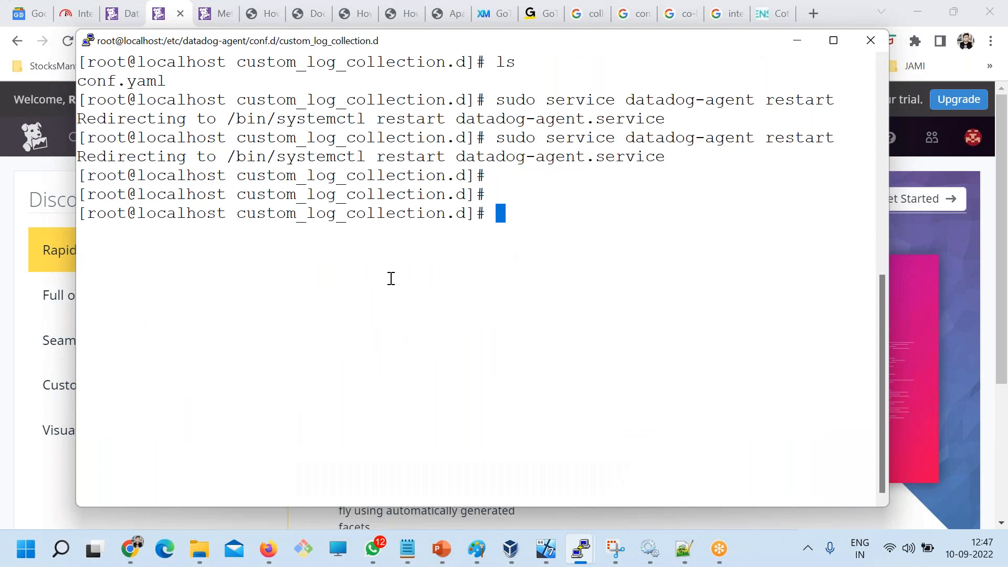
pyautogui.press('Up')
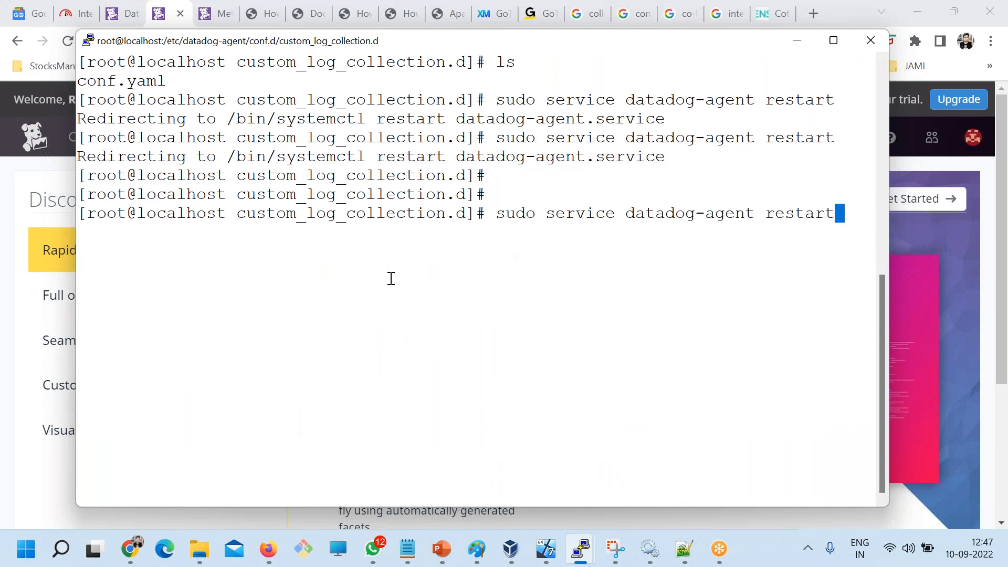
pyautogui.hotkey('ctrl', 'c')
pyautogui.write('systemctl restart data')
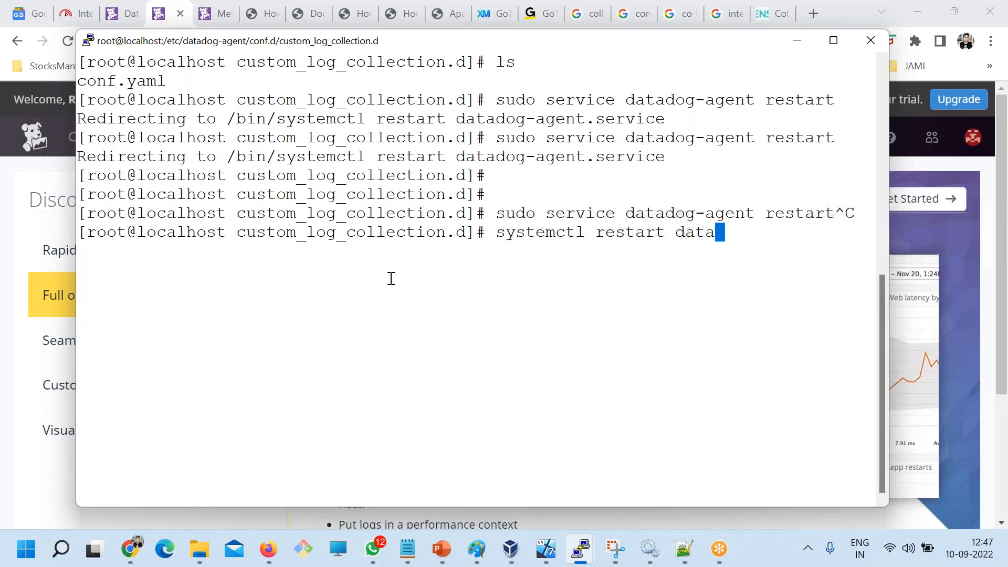
pyautogui.write('dog-agent')
pyautogui.press('Return')
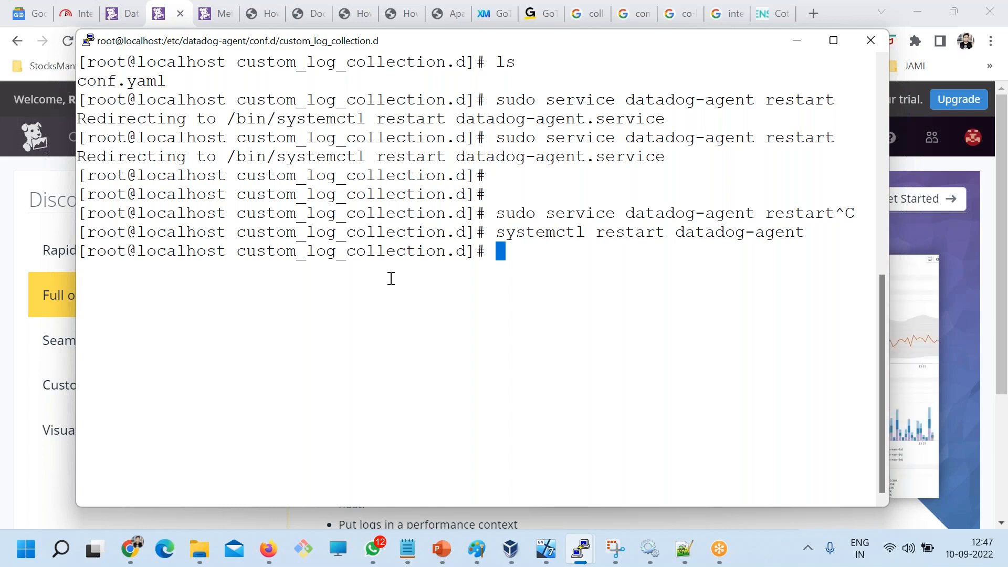
# - Return to Datadog in the browser, reload the Log Management page and try to open the log search
pyautogui.click(67, 42)
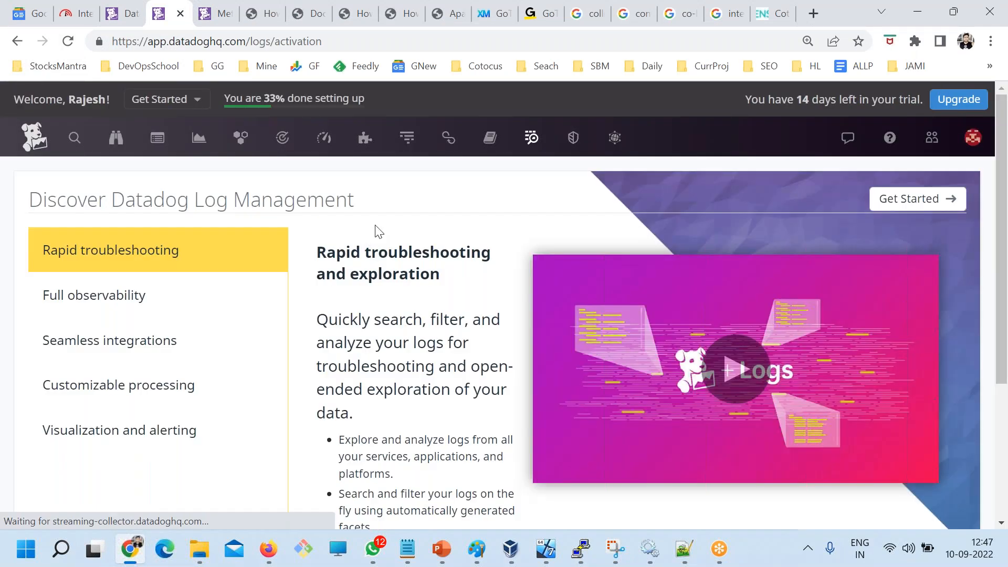
pyautogui.moveTo(527, 140)
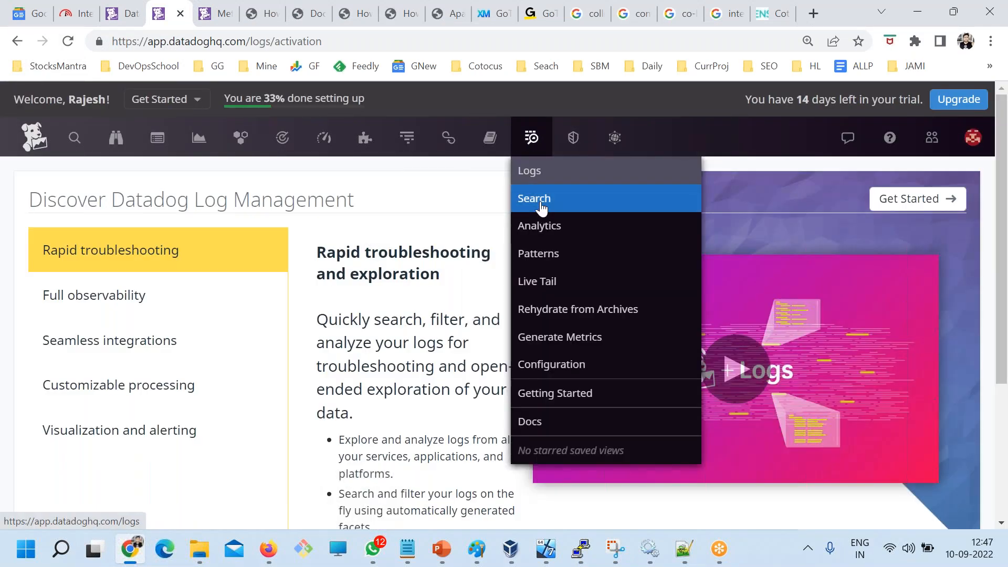
pyautogui.click(554, 258)
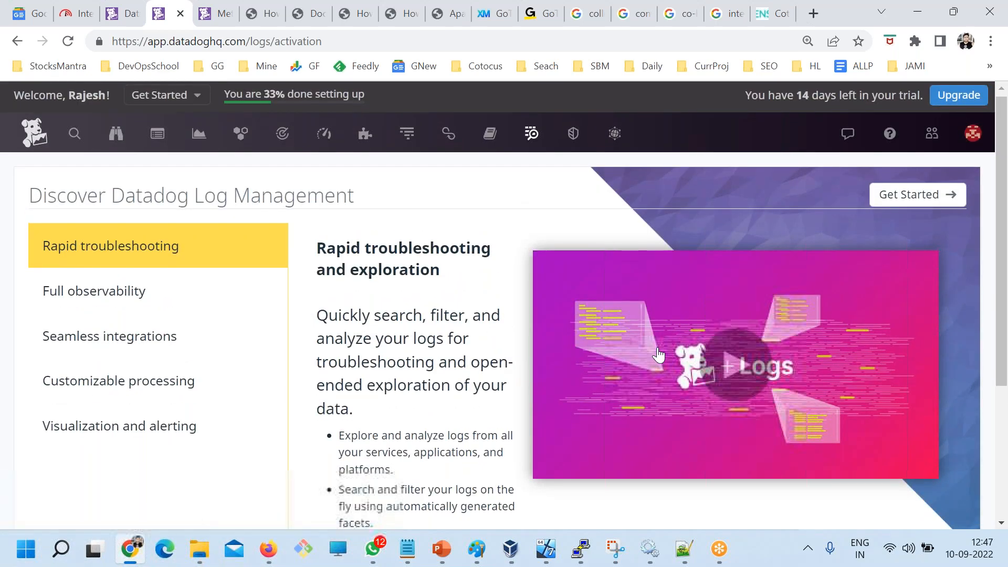
# - Get started with Log Management from the Discover page and confirm the start to reach the logs onboarding page
pyautogui.scroll(-4, 654, 360)
pyautogui.scroll(-4, 408, 416)
pyautogui.click(376, 429)
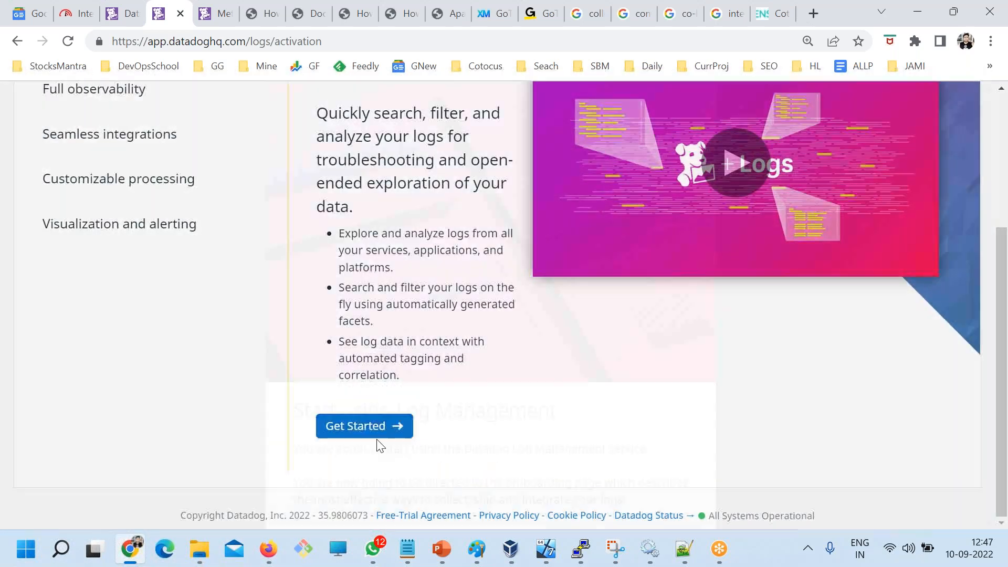
pyautogui.click(637, 499)
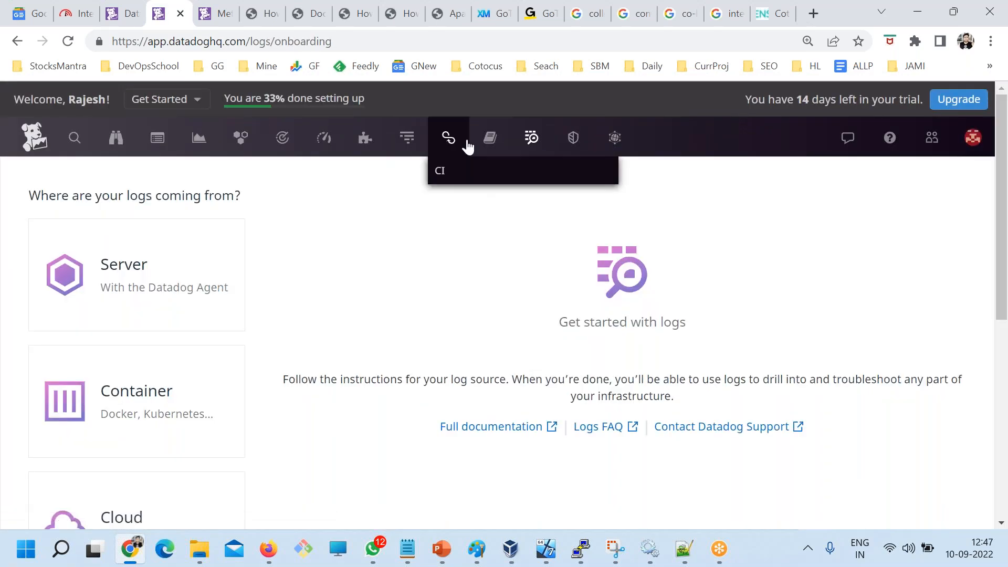
# - Look over the log source options on the onboarding page and repeatedly try to open the log search
pyautogui.scroll(-4, 185, 352)
pyautogui.scroll(4, 186, 352)
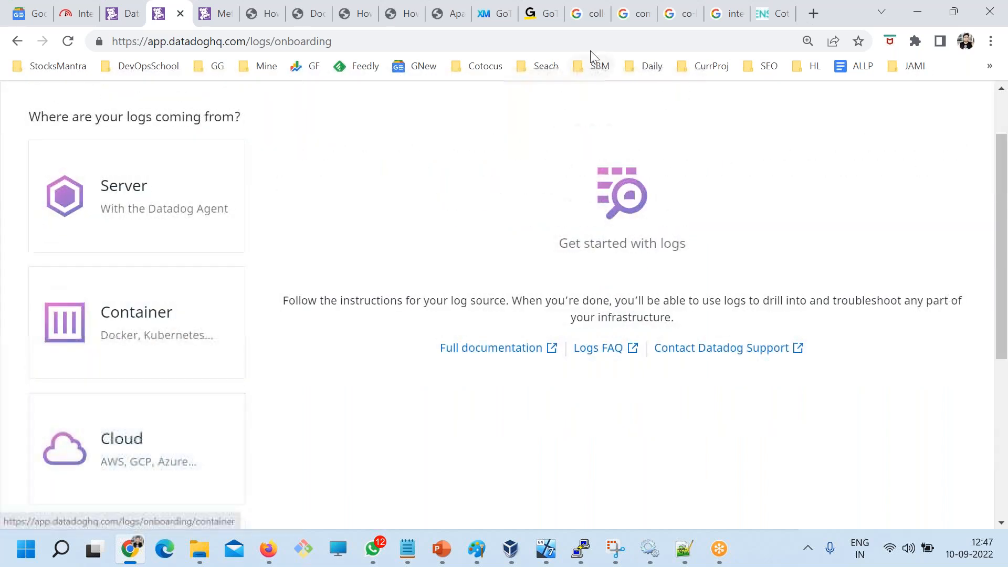
pyautogui.moveTo(531, 137)
pyautogui.click(530, 209)
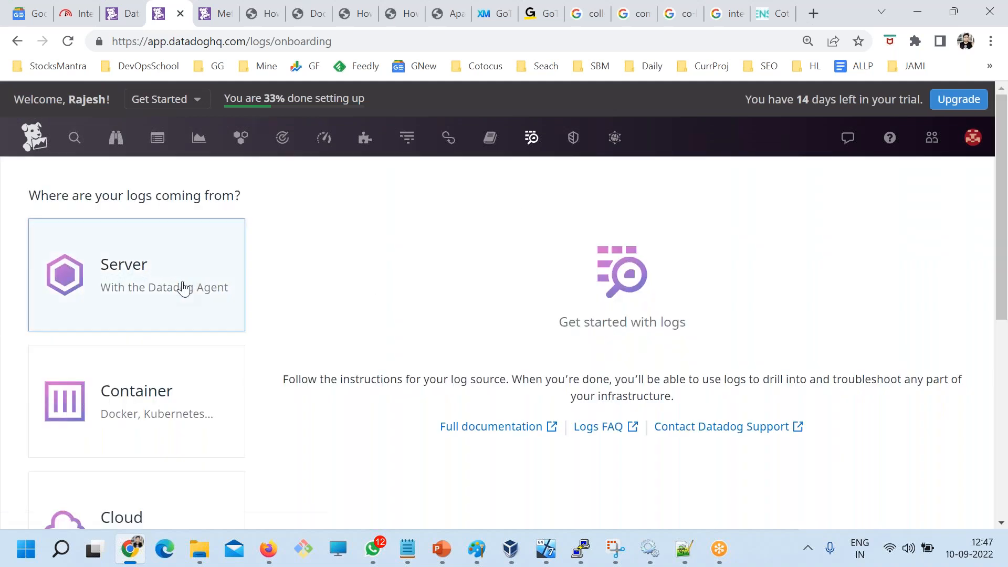
pyautogui.moveTo(540, 146)
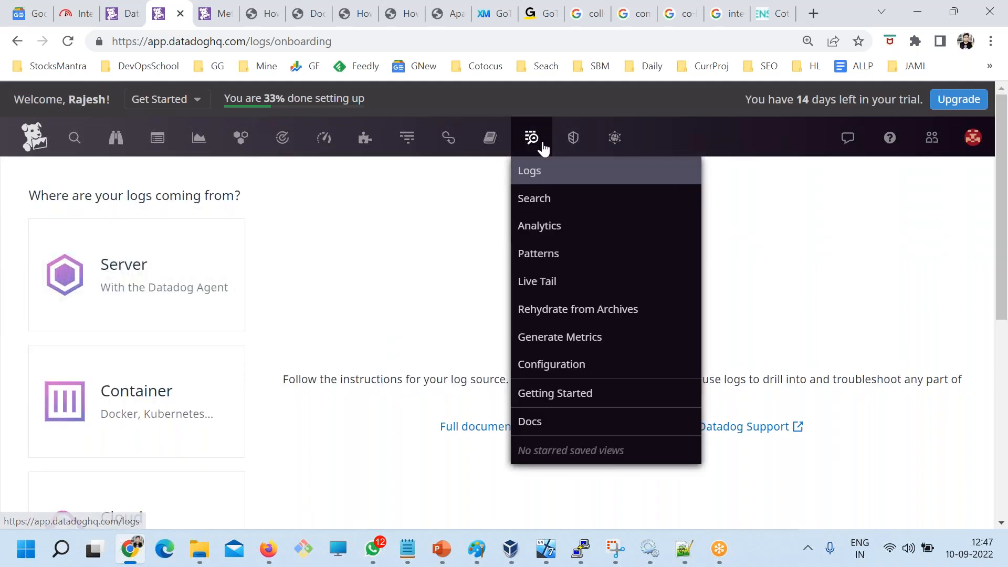
pyautogui.click(543, 199)
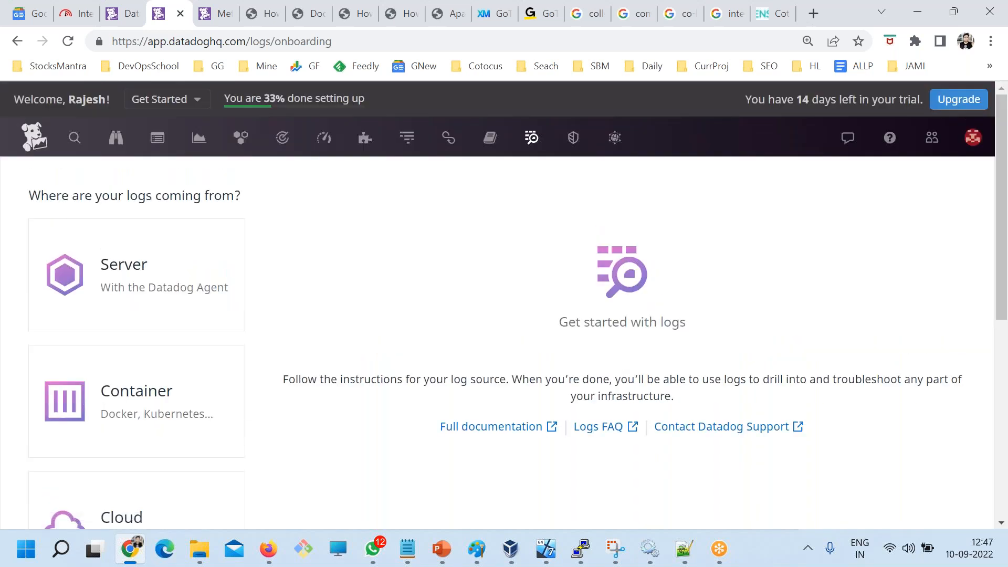
pyautogui.moveTo(529, 153)
pyautogui.click(534, 207)
# - Switch to the /var/log terminal, clear its output and list the directory's files
pyautogui.click(580, 549)
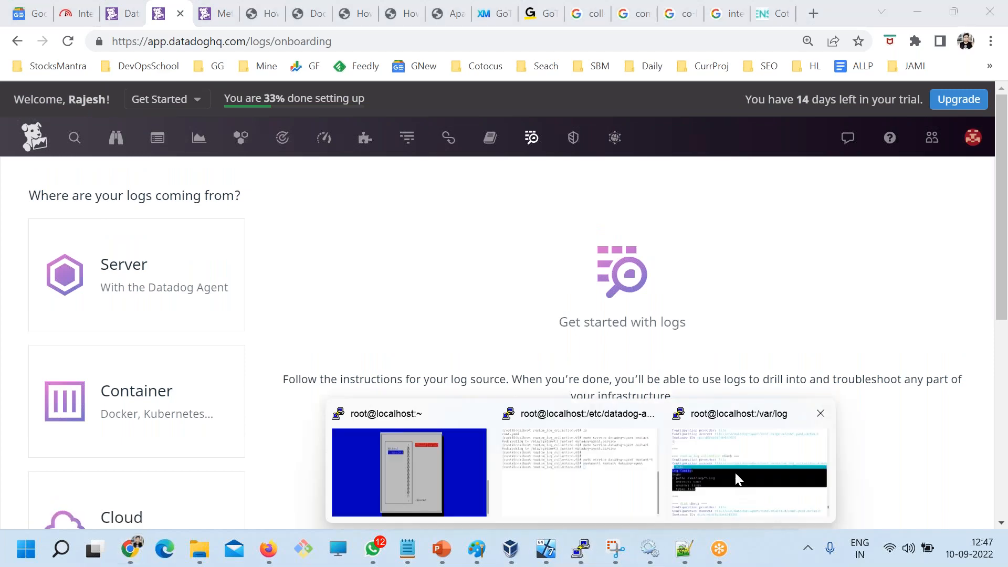
pyautogui.click(735, 472)
pyautogui.press('Return')
pyautogui.press('Return')
pyautogui.write('clea')
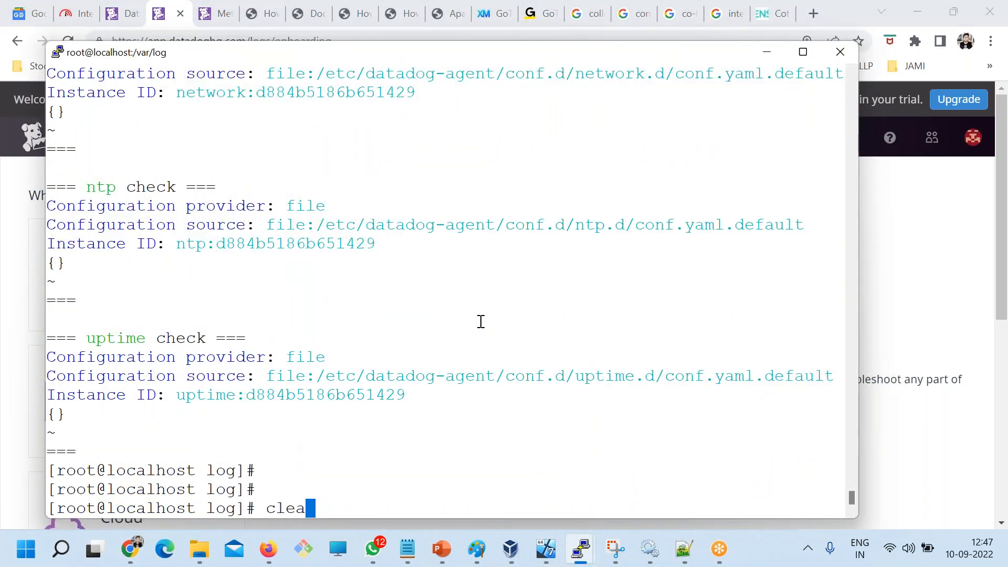
pyautogui.write('r')
pyautogui.press('Return')
pyautogui.write('ls')
pyautogui.press('Return')
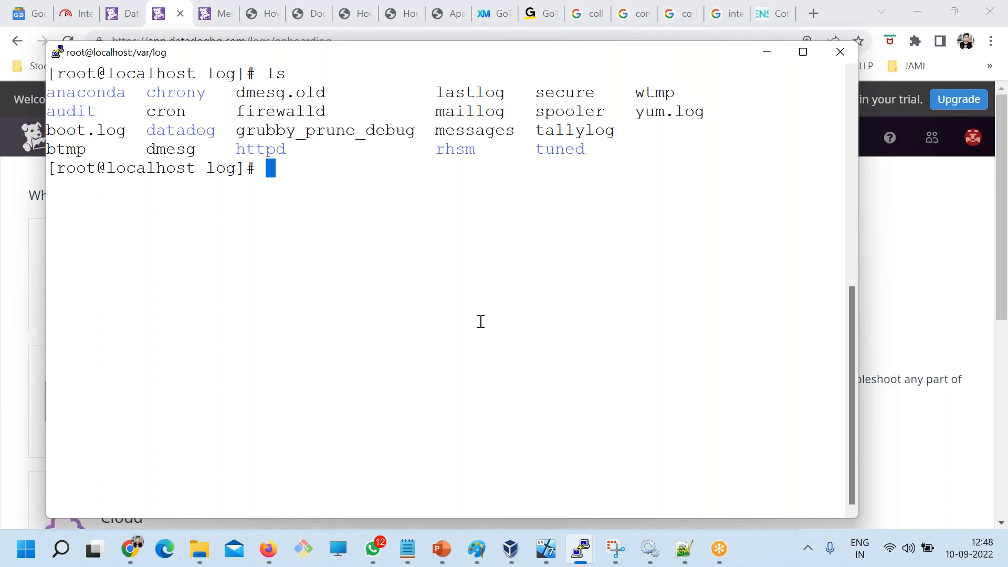
# - Rerun the agent configuration check and examine the log path in the custom_log_collection check
pyautogui.press('Up')
pyautogui.press('Up')
pyautogui.press('Up')
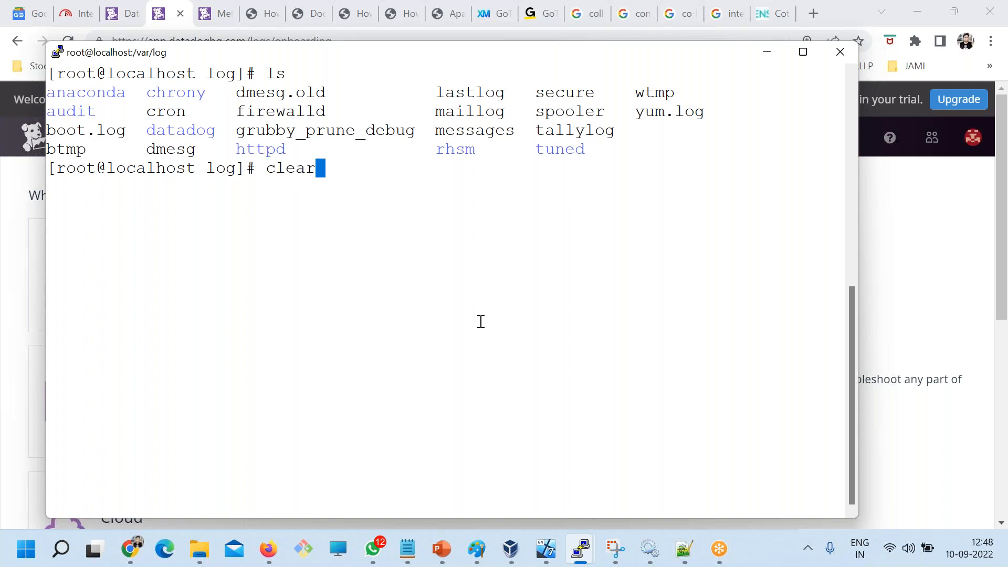
pyautogui.press('Return')
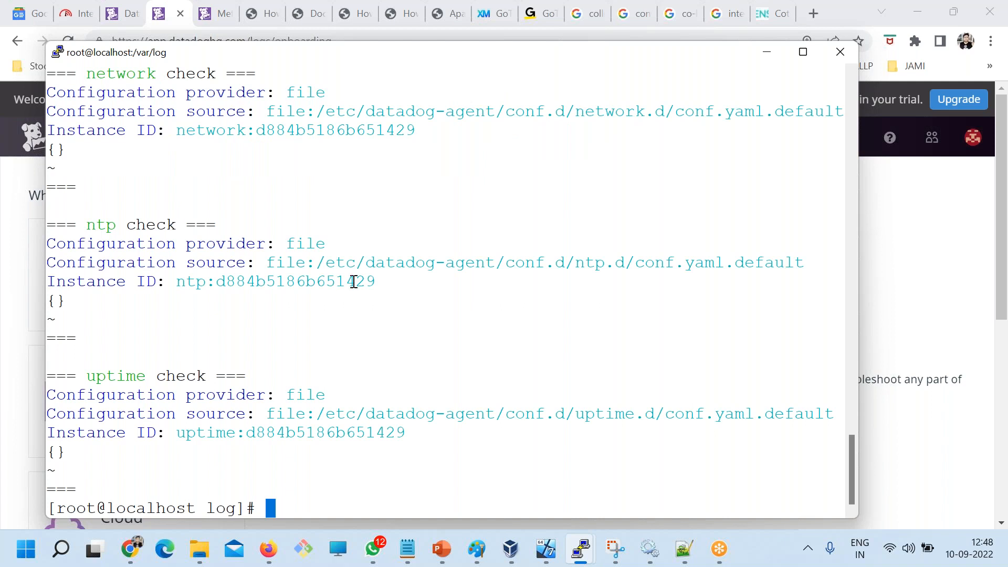
pyautogui.scroll(20, 331, 289)
pyautogui.moveTo(180, 370); pyautogui.dragTo(98, 319)
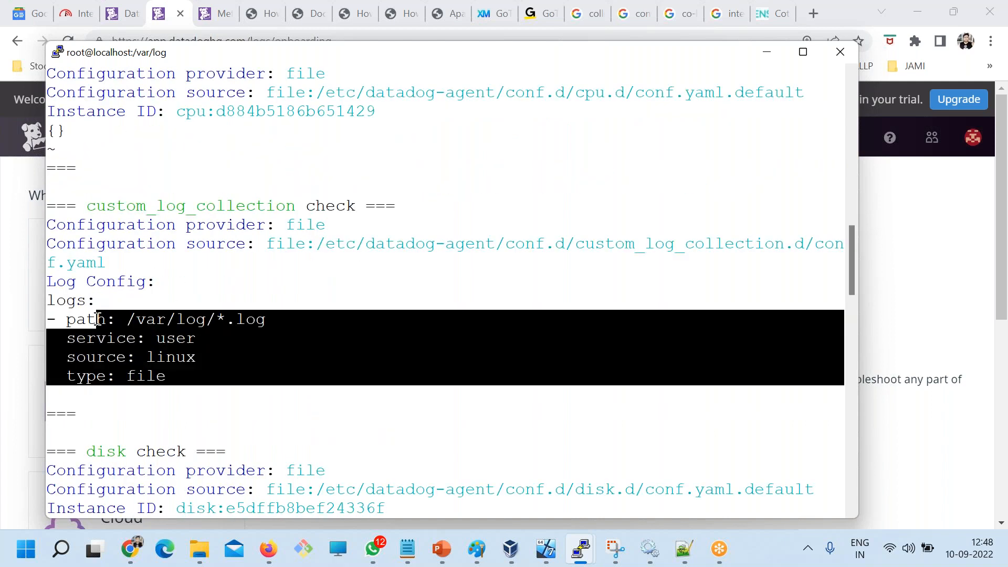
pyautogui.doubleClick(154, 323)
pyautogui.press('super+c')
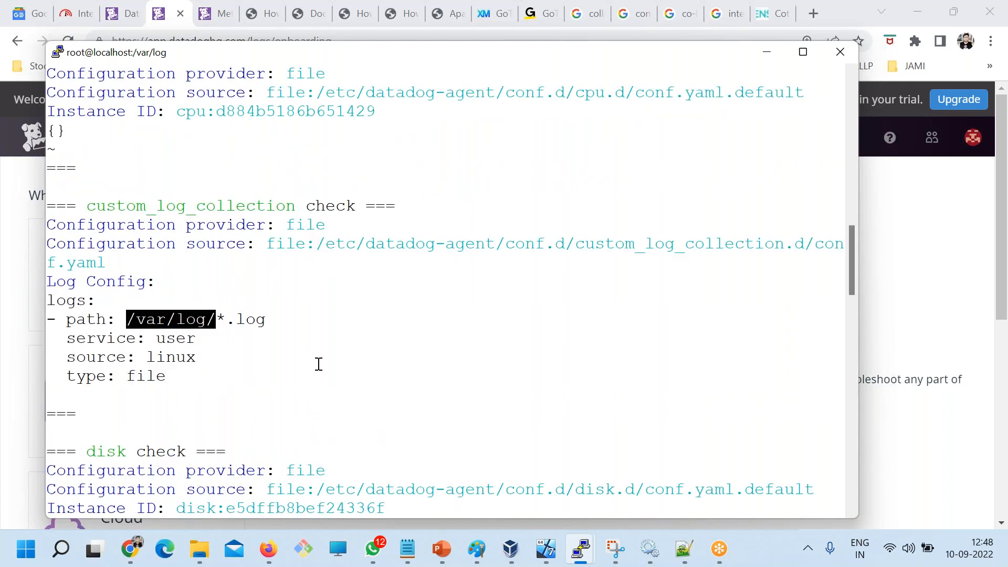
# - Switch to the custom_log_collection.d terminal and list the configured log directory with ls /var/log/
pyautogui.moveTo(580, 549)
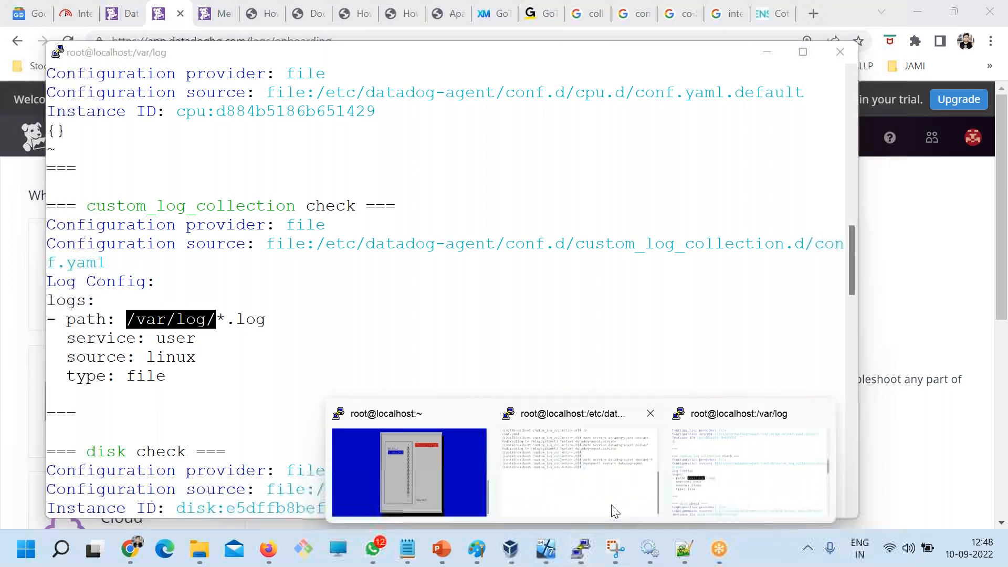
pyautogui.click(591, 492)
pyautogui.write('ls')
pyautogui.rightClick(417, 302)
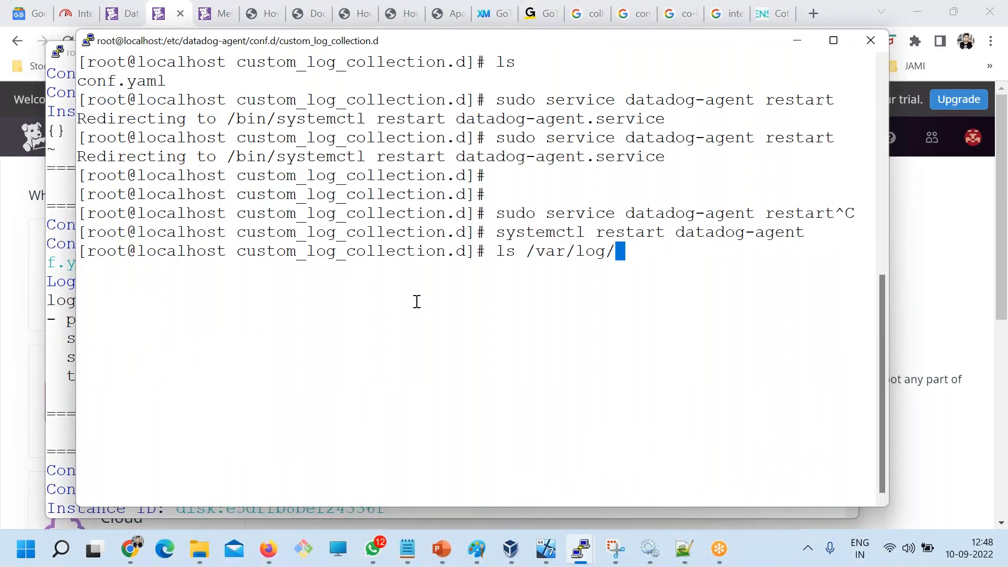
pyautogui.press('Return')
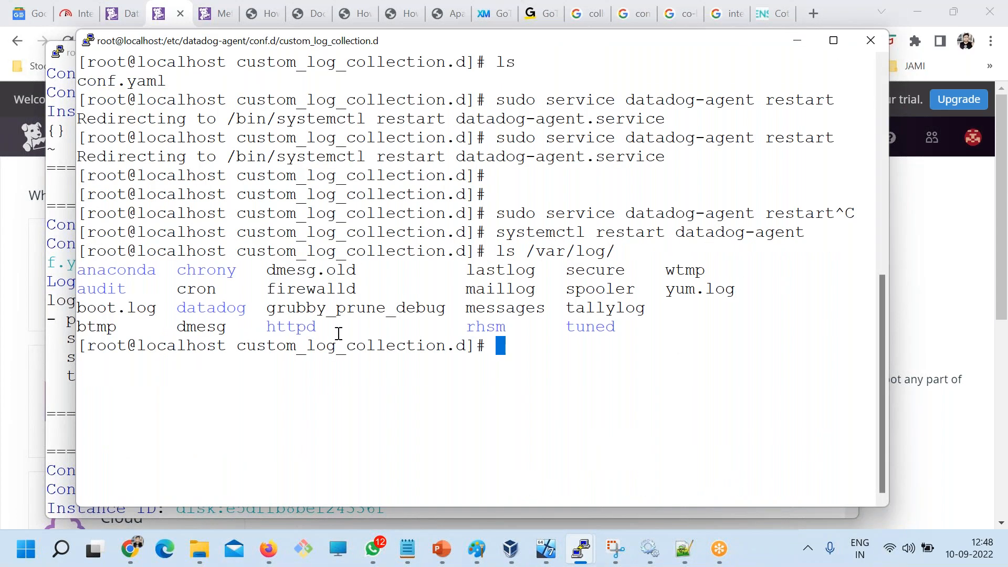
# - Compare the *.log pattern in the configuration check with yum.log and boot.log in the directory listing
pyautogui.hotkey('alt', 'Tab')
pyautogui.moveTo(217, 322); pyautogui.dragTo(305, 328)
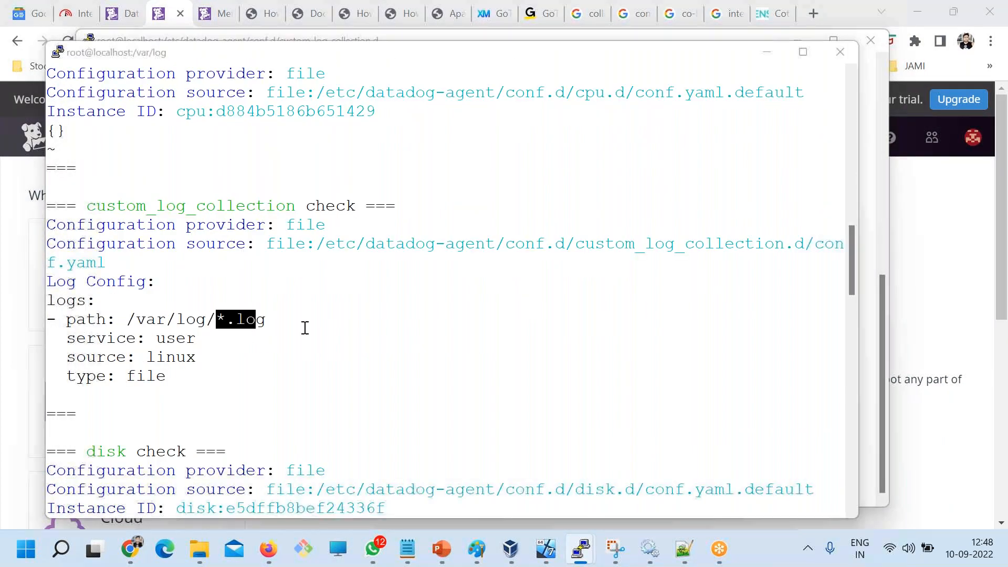
pyautogui.hotkey('alt', 'Tab')
pyautogui.doubleClick(693, 291)
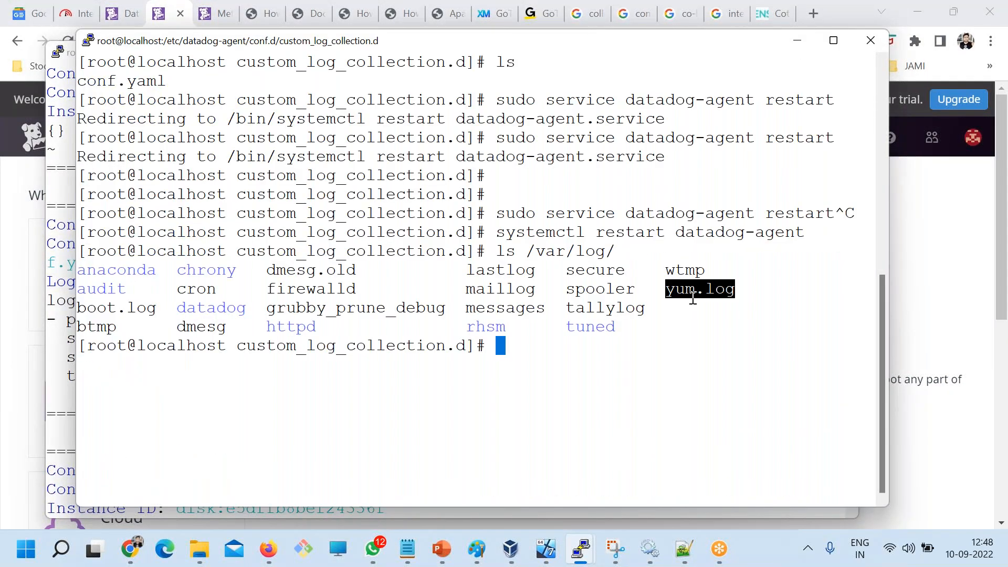
pyautogui.moveTo(79, 309); pyautogui.dragTo(134, 310)
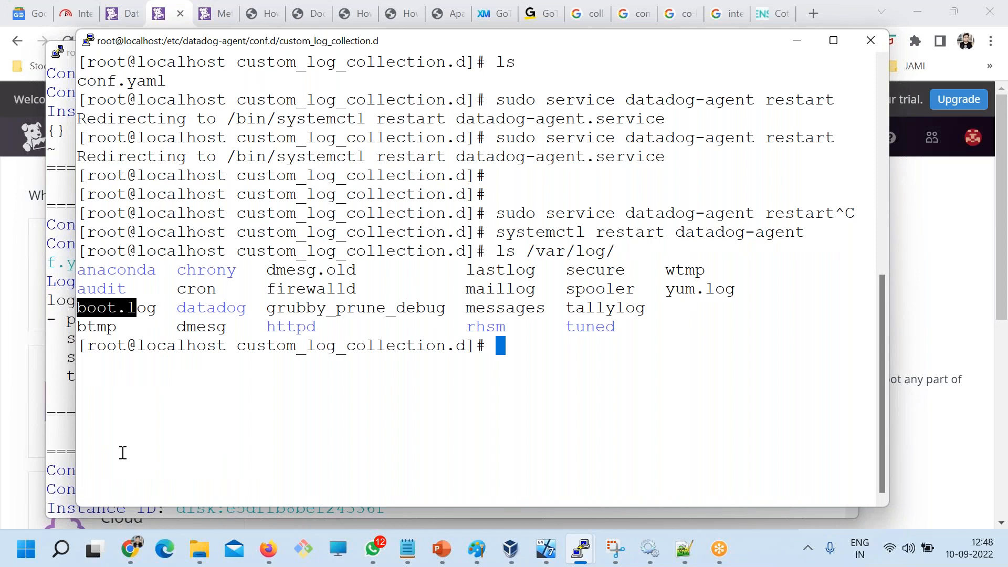
# - Switch back to Datadog in the browser, refresh the onboarding page and try to open the log search again
pyautogui.click(130, 549)
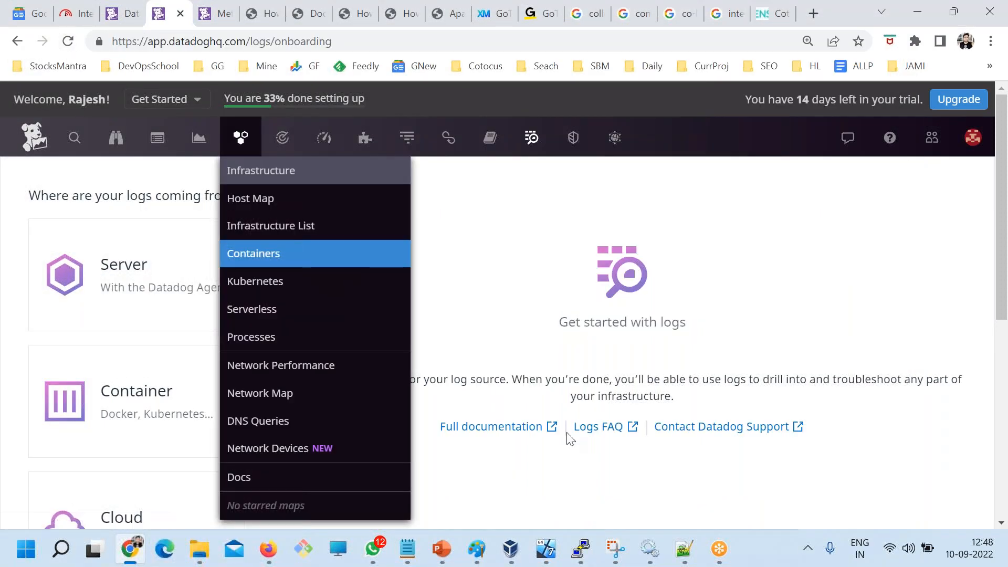
pyautogui.press('F5')
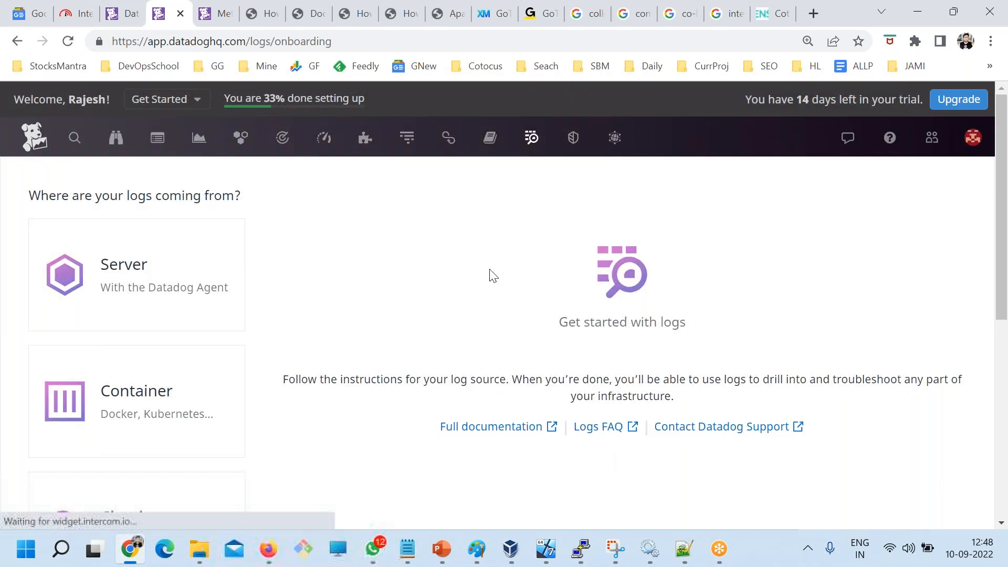
pyautogui.moveTo(531, 137)
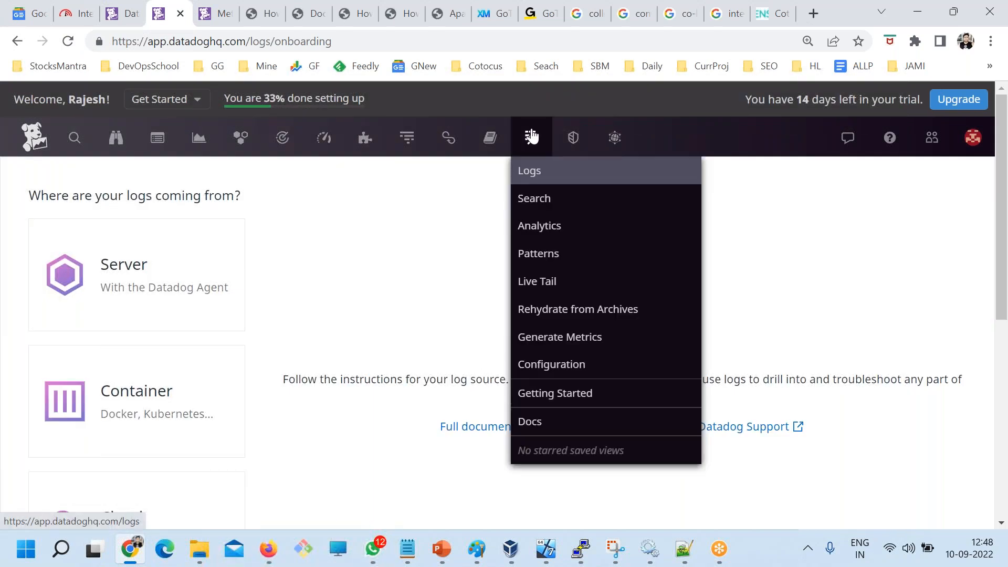
pyautogui.click(542, 202)
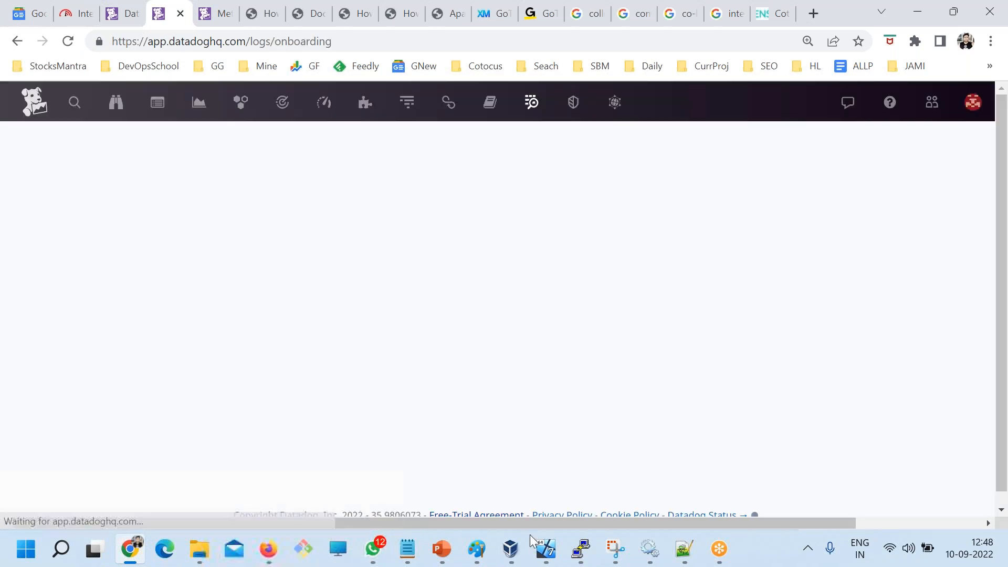
# - Switch to the Datadog.txt notes in Notepad and recheck the log collection, custom file and validation instructions
pyautogui.moveTo(584, 559)
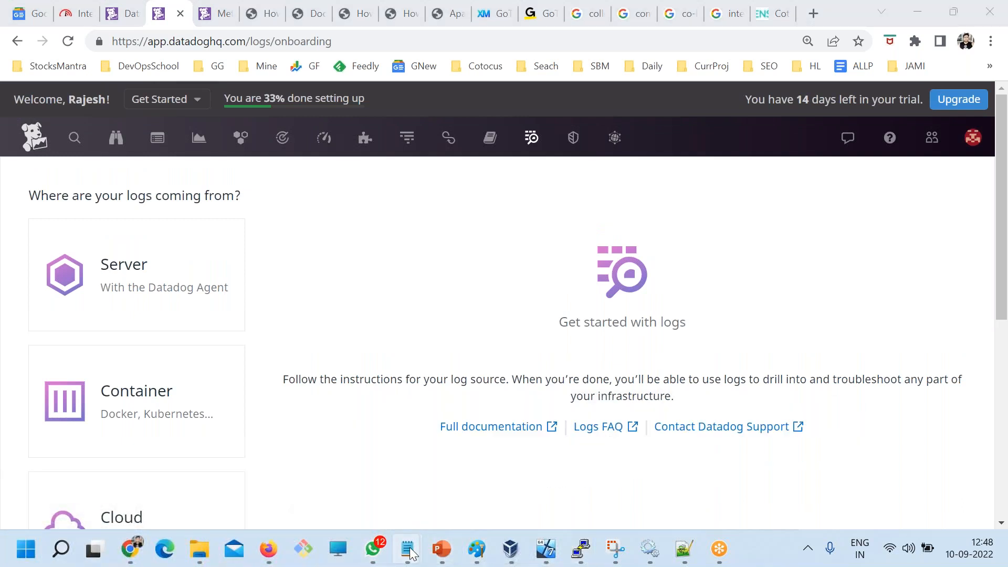
pyautogui.moveTo(407, 549)
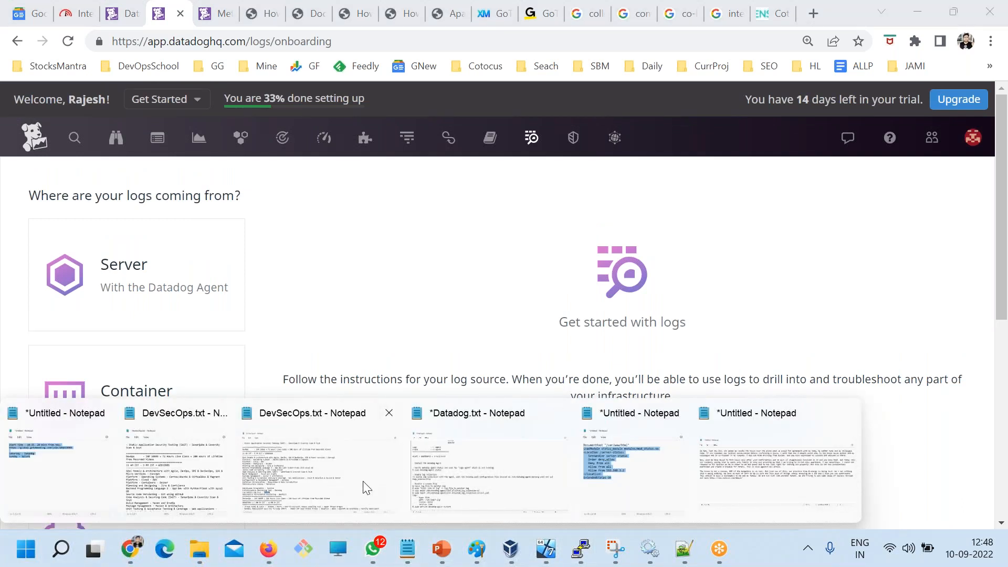
pyautogui.click(453, 472)
pyautogui.scroll(1, 261, 315)
pyautogui.scroll(-4, 322, 411)
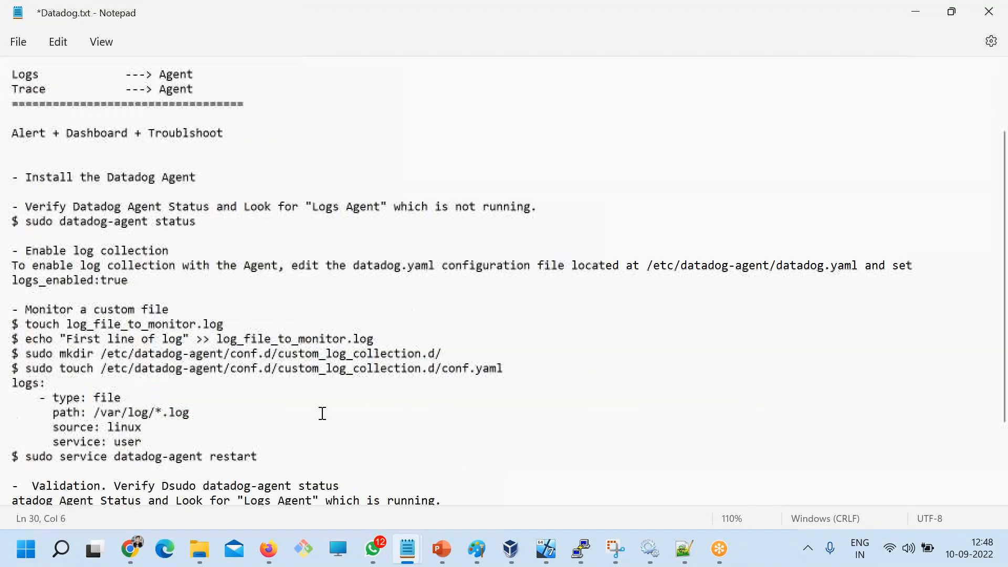
pyautogui.moveTo(731, 552)
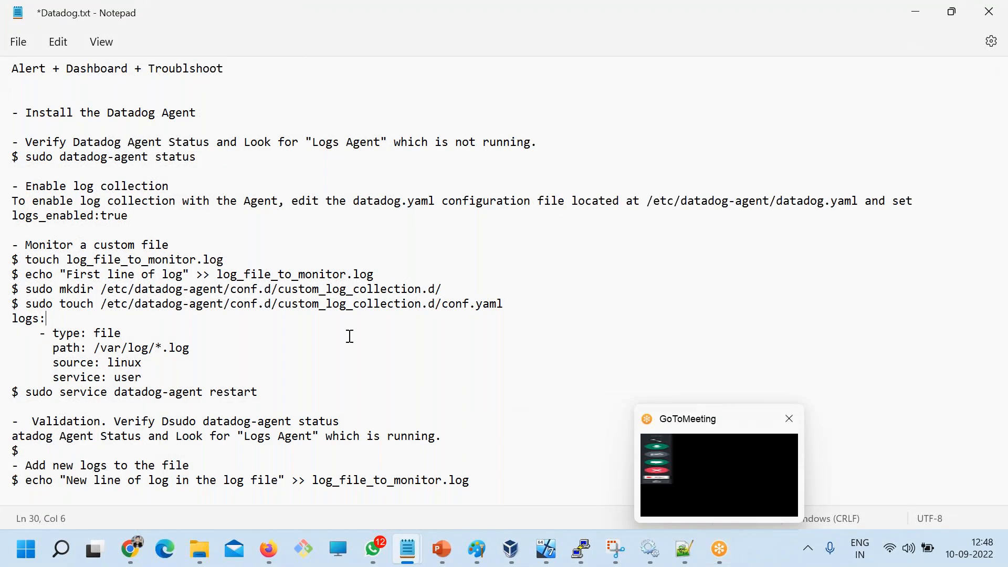
pyautogui.scroll(4, 348, 336)
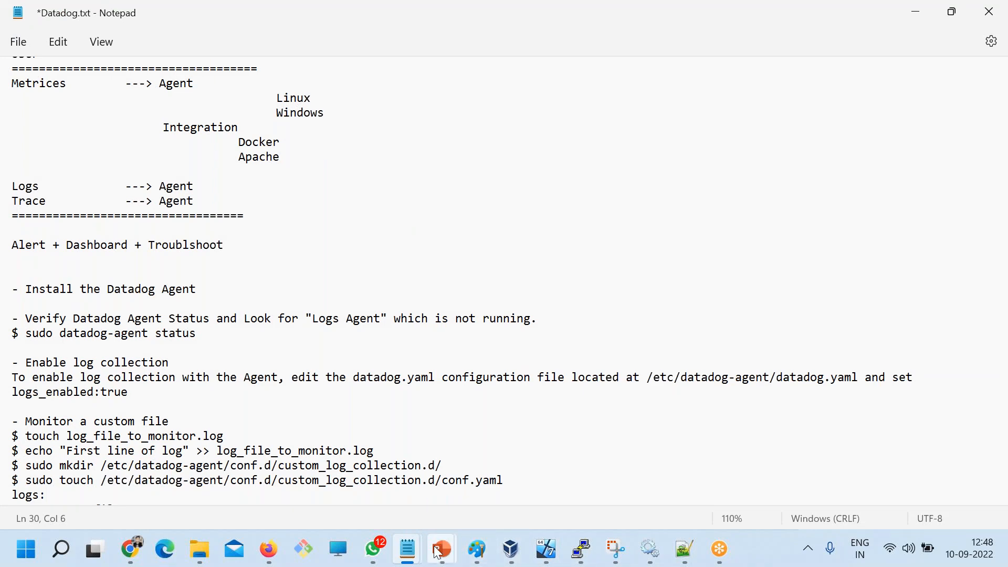
# - Switch to the 7. Datadog Log Monitoring.pptx presentation in PowerPoint and open slide 44 about sending logs manually
pyautogui.moveTo(454, 543)
pyautogui.click(587, 471)
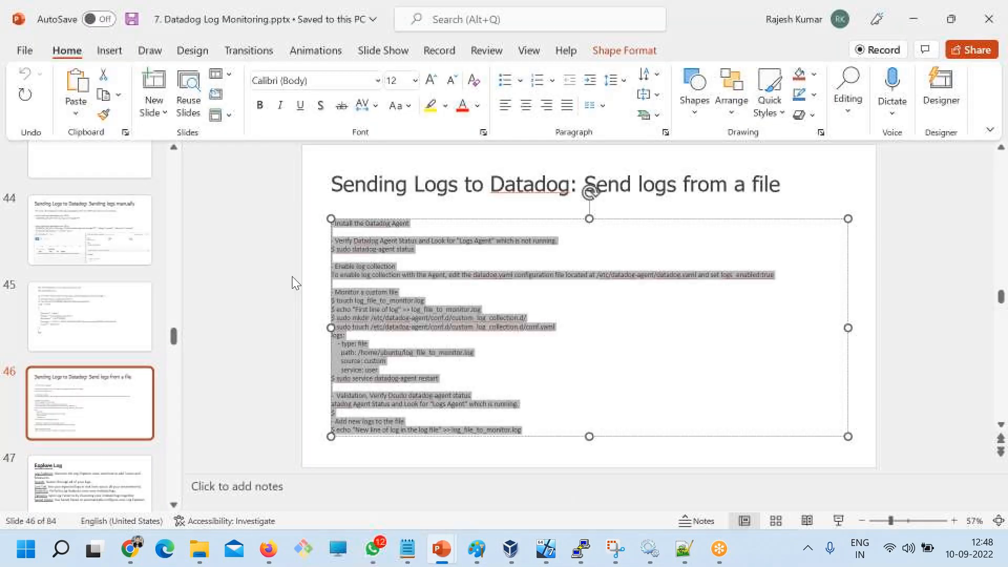
pyautogui.scroll(1, 292, 276)
pyautogui.click(402, 328)
pyautogui.click(90, 230)
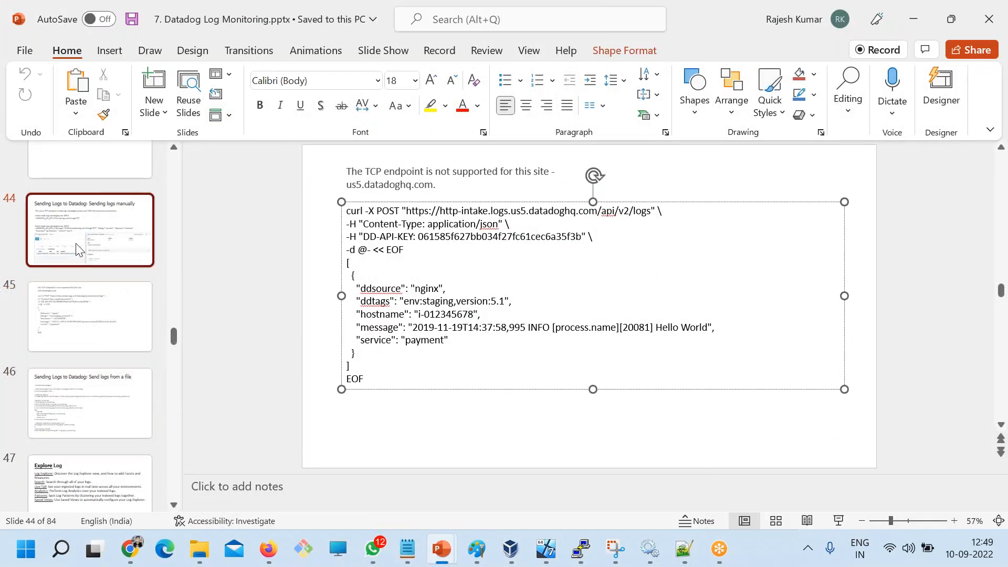
# - Select the plain text telnet example on the slide, followed by the JSON-formatted telnet example, to review them
pyautogui.click(431, 268)
pyautogui.moveTo(541, 253); pyautogui.dragTo(331, 245)
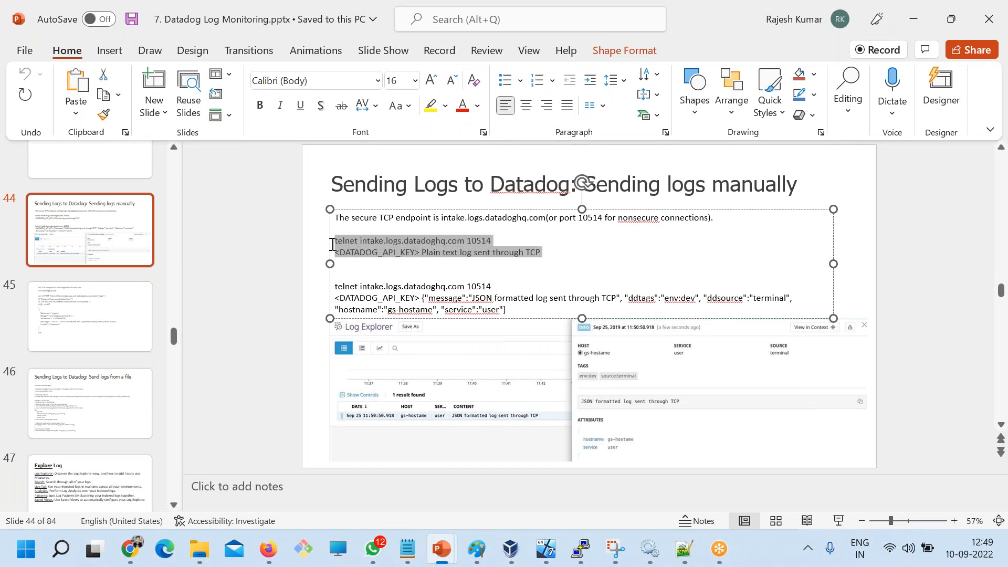
pyautogui.click(521, 310)
pyautogui.moveTo(521, 310); pyautogui.dragTo(334, 286)
pyautogui.hotkey('ctrl', 'c')
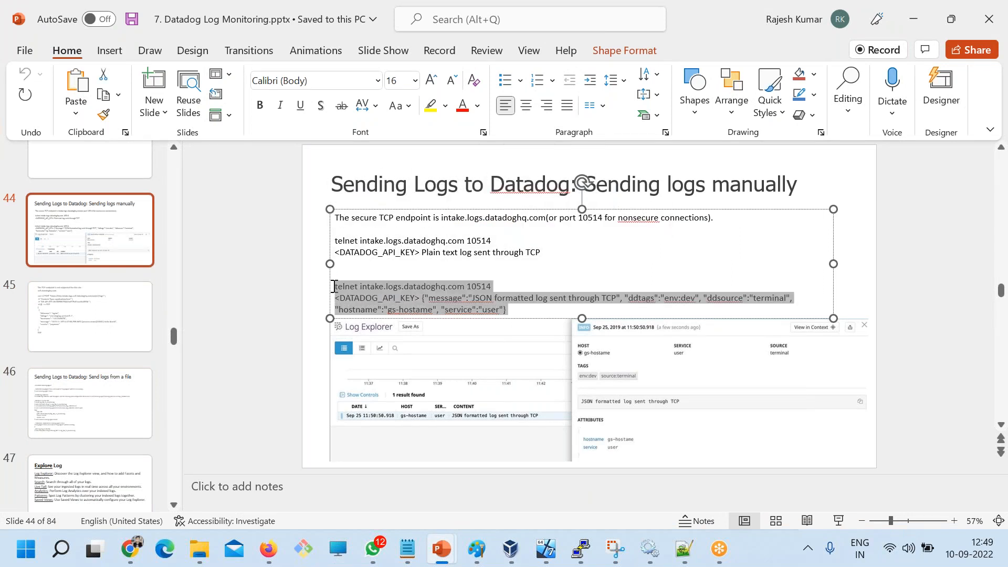
# - Switch to the Datadog.txt notes in Notepad and paste the JSON-formatted telnet example from the slide at the end
pyautogui.click(418, 536)
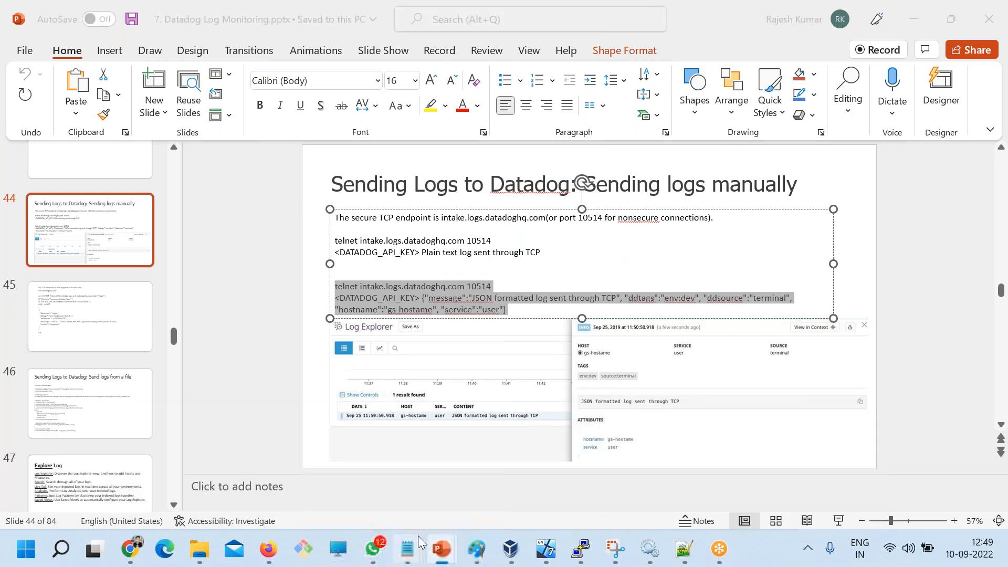
pyautogui.click(422, 468)
pyautogui.scroll(-5, 340, 437)
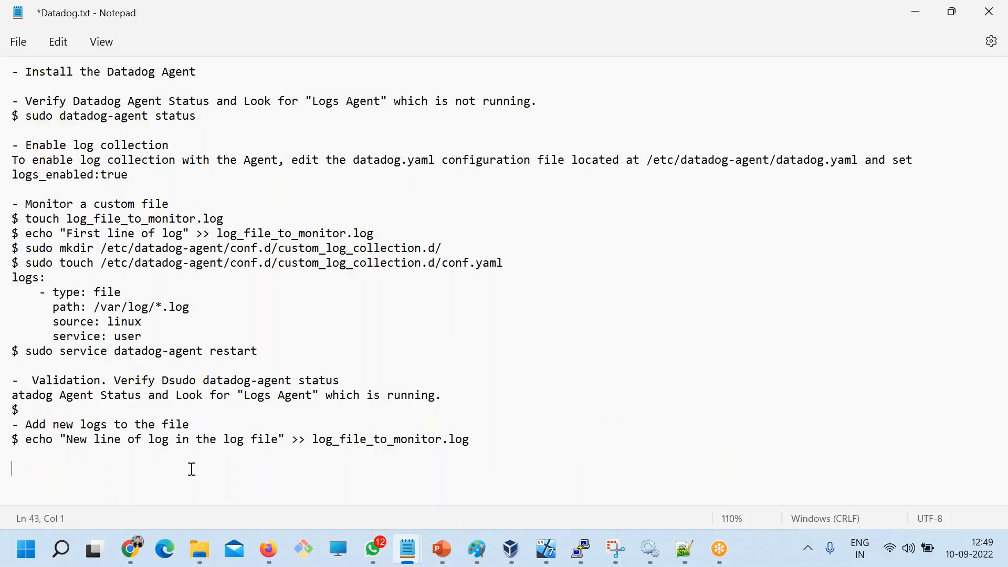
pyautogui.hotkey('ctrl', 'v')
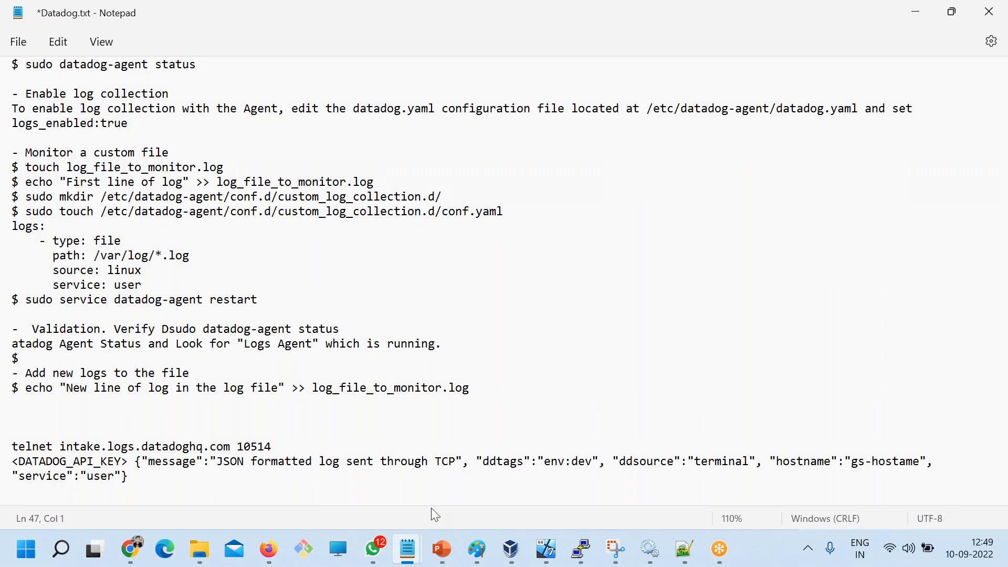
pyautogui.moveTo(476, 548)
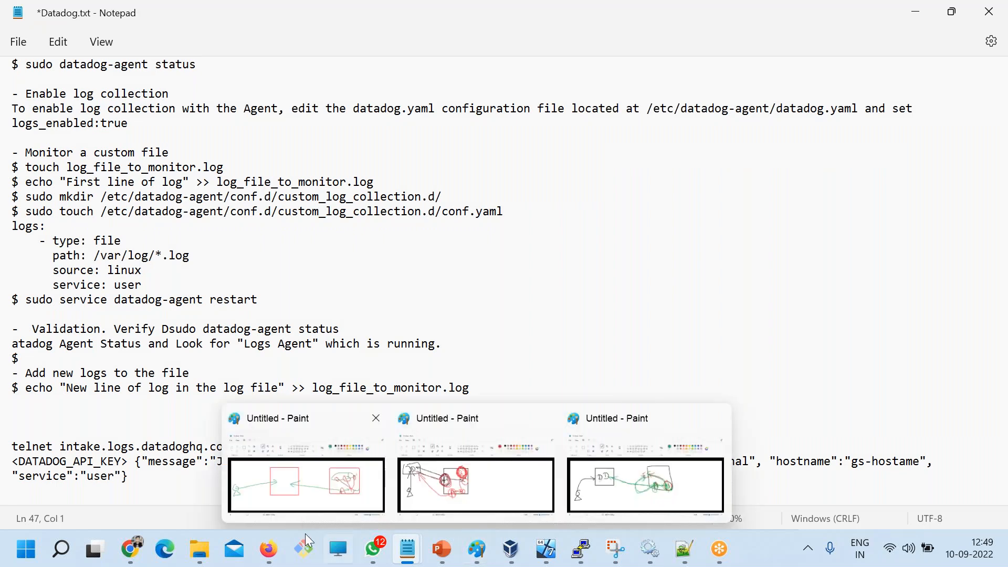
pyautogui.scroll(4, 292, 301)
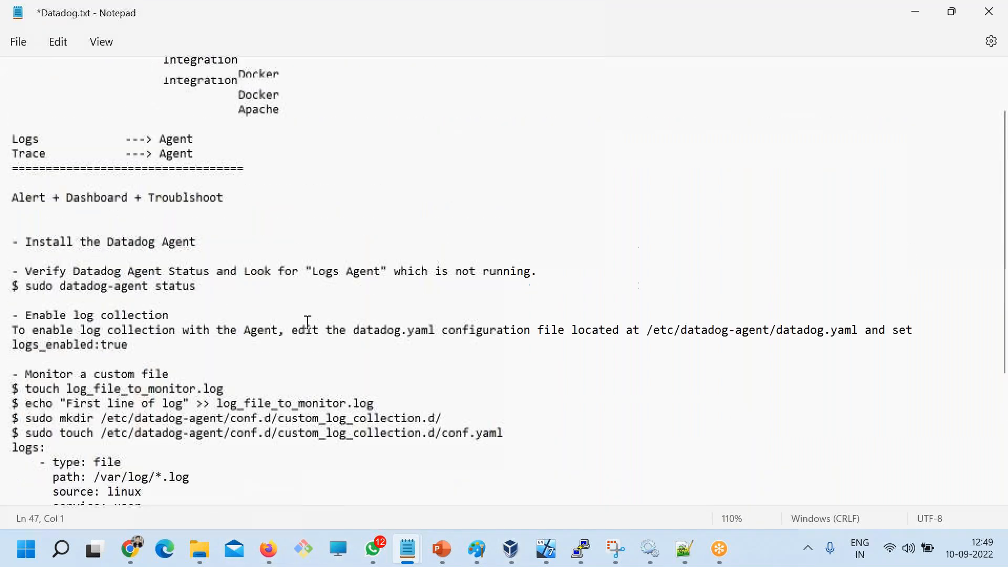
pyautogui.scroll(-4, 351, 410)
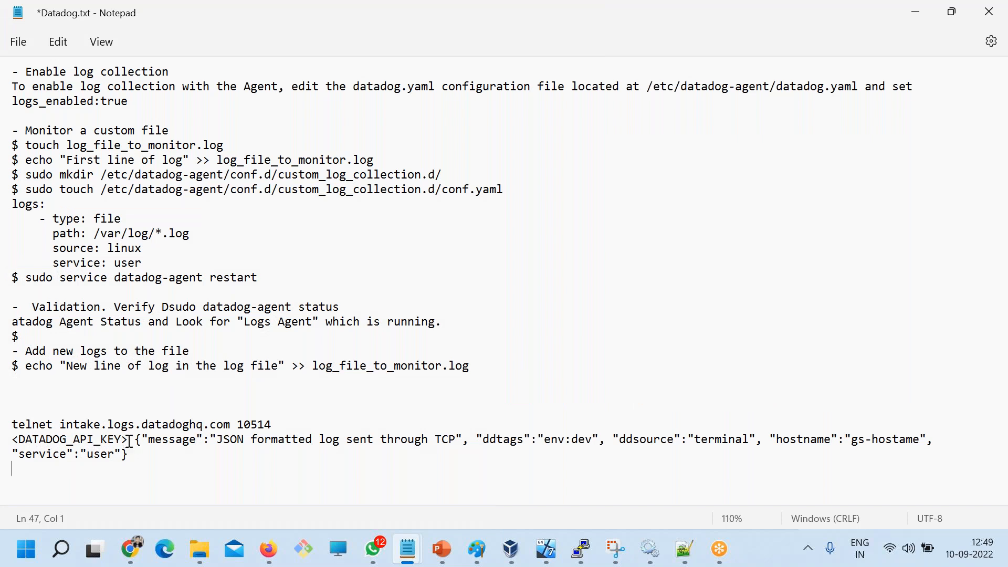
# - Select the <DATADOG_API_KEY> placeholder, then switch to the /var/log terminal and display /etc/datadog-agent/datadog.yaml with more
pyautogui.moveTo(129, 443); pyautogui.dragTo(9, 436)
pyautogui.click(577, 546)
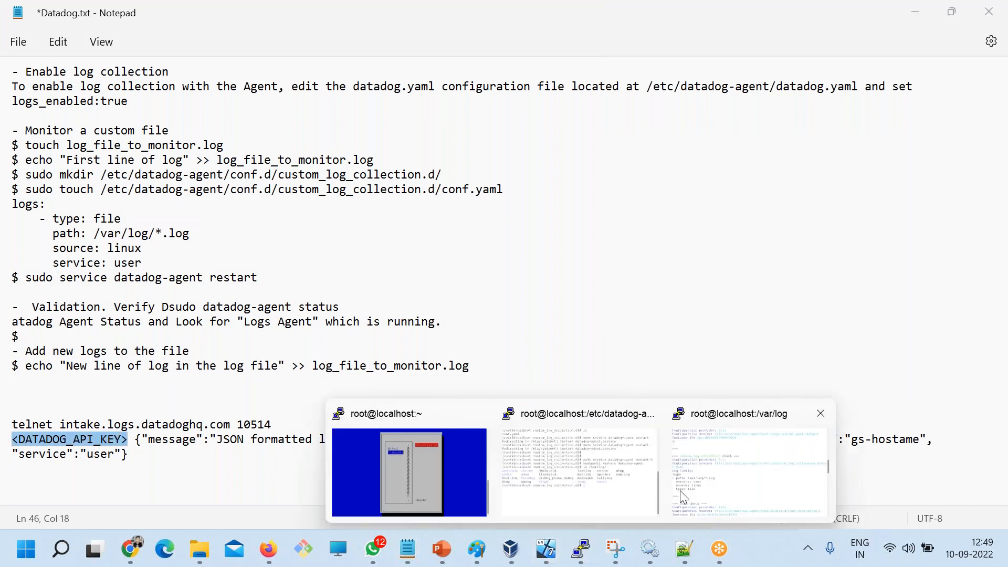
pyautogui.click(684, 498)
pyautogui.press('Return')
pyautogui.write('more /etc/d')
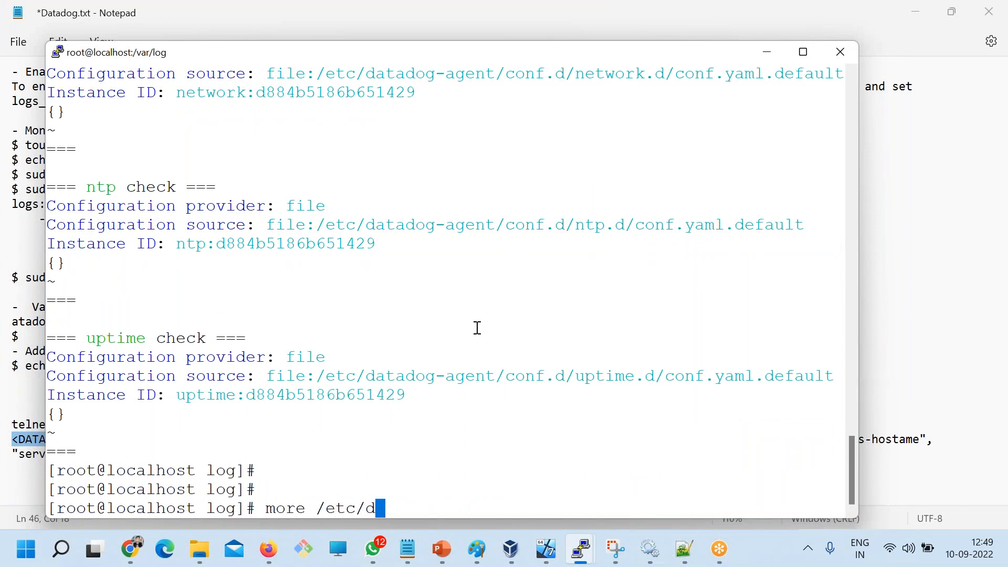
pyautogui.write('atadog-agent/datadog-agent/d')
pyautogui.press('Tab')
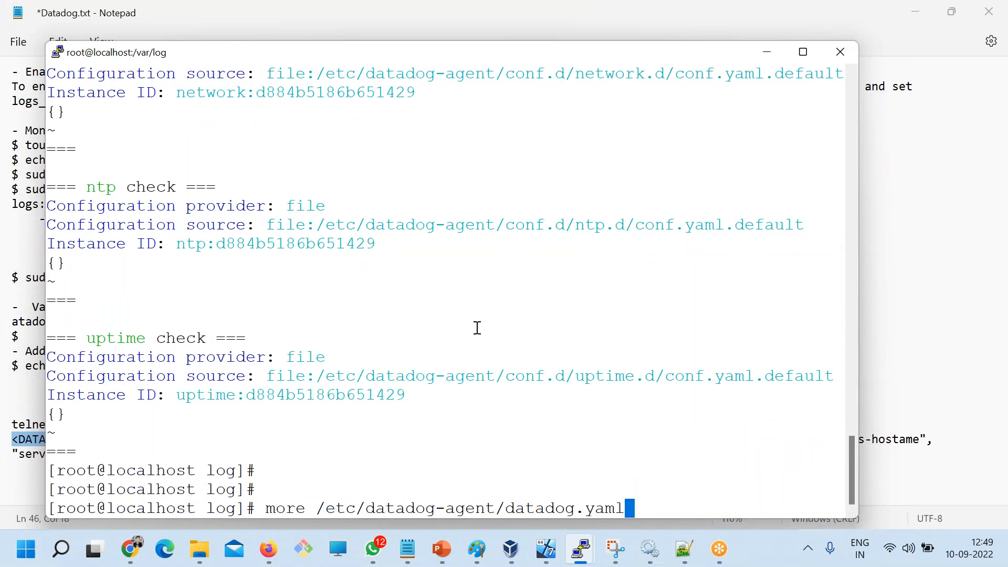
pyautogui.press('Return')
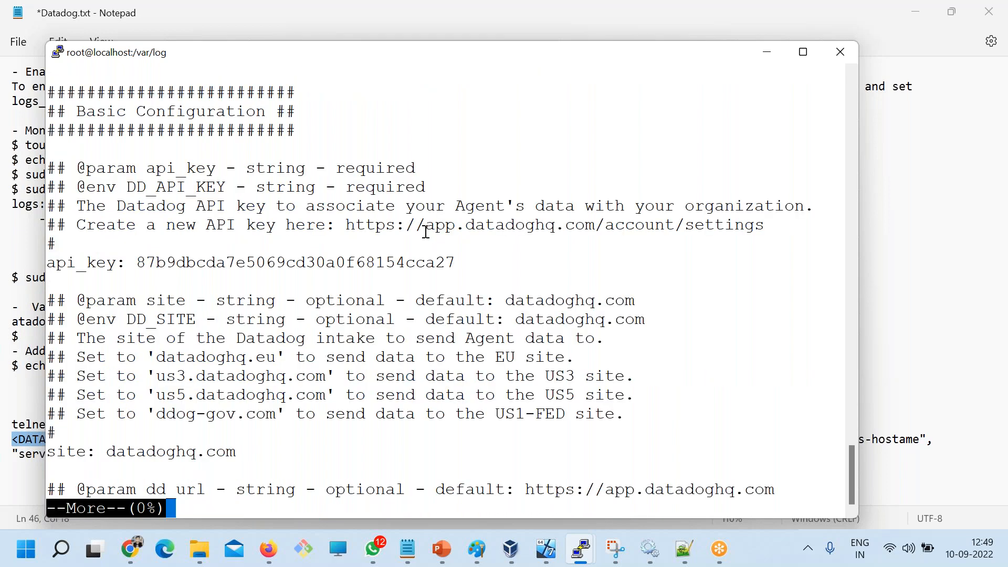
# - Copy the API key from datadog.yaml and paste it over the <DATADOG_API_KEY> placeholder in the Notepad notes
pyautogui.doubleClick(336, 255)
pyautogui.hotkey('alt', 'Tab')
pyautogui.click(87, 440)
pyautogui.moveTo(128, 440); pyautogui.dragTo(9, 423)
# - Switch to the custom_log_collection.d terminal, clear it and try to run telnet intake.logs.datadoghq.com 10514
pyautogui.moveTo(581, 549)
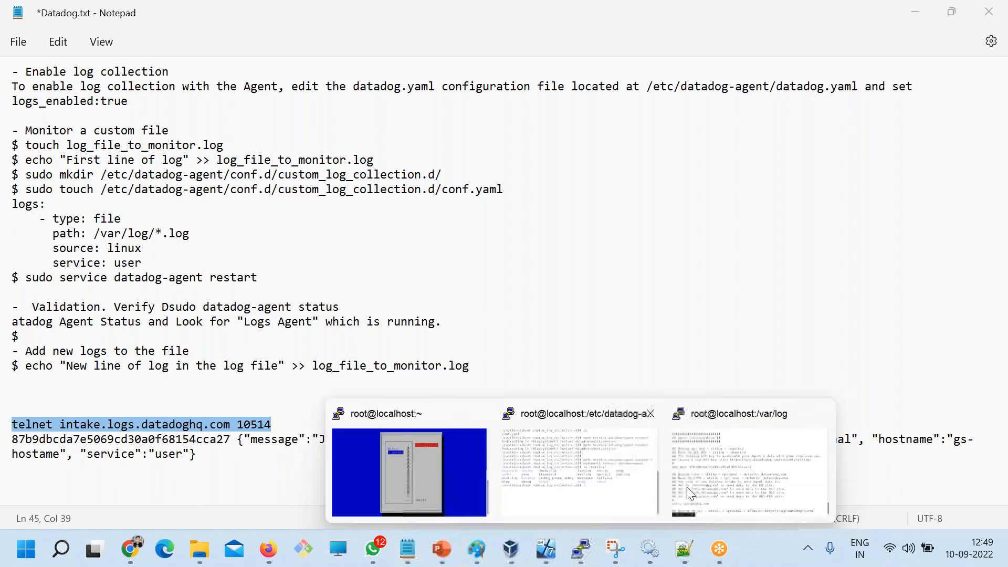
pyautogui.click(581, 468)
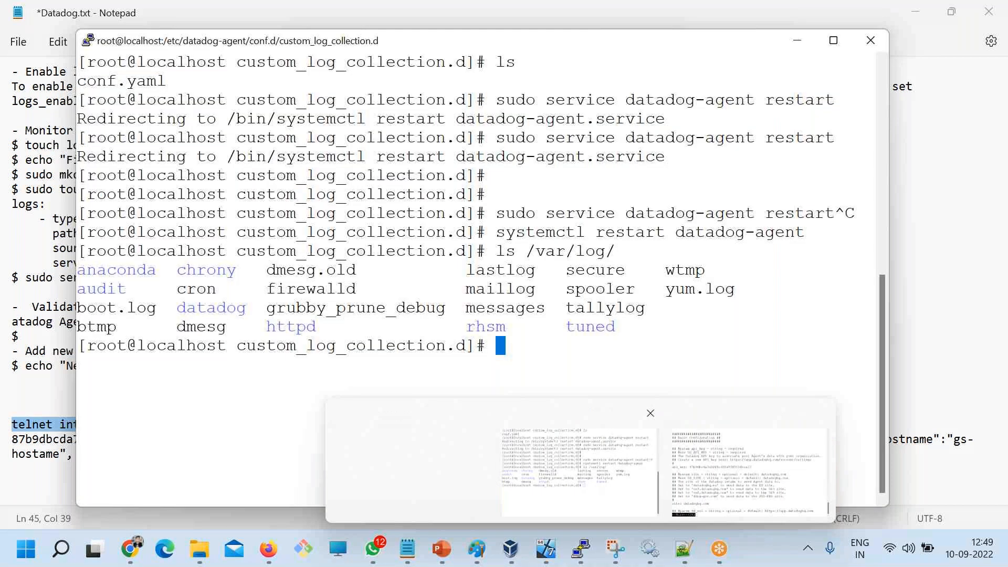
pyautogui.hotkey('ctrl', 'l')
pyautogui.rightClick(493, 325)
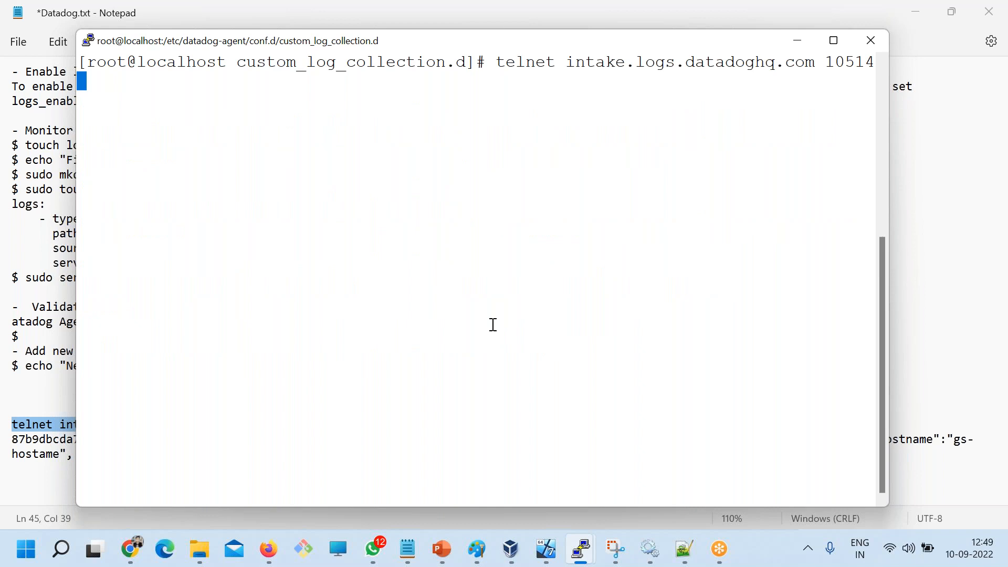
pyautogui.press('Return')
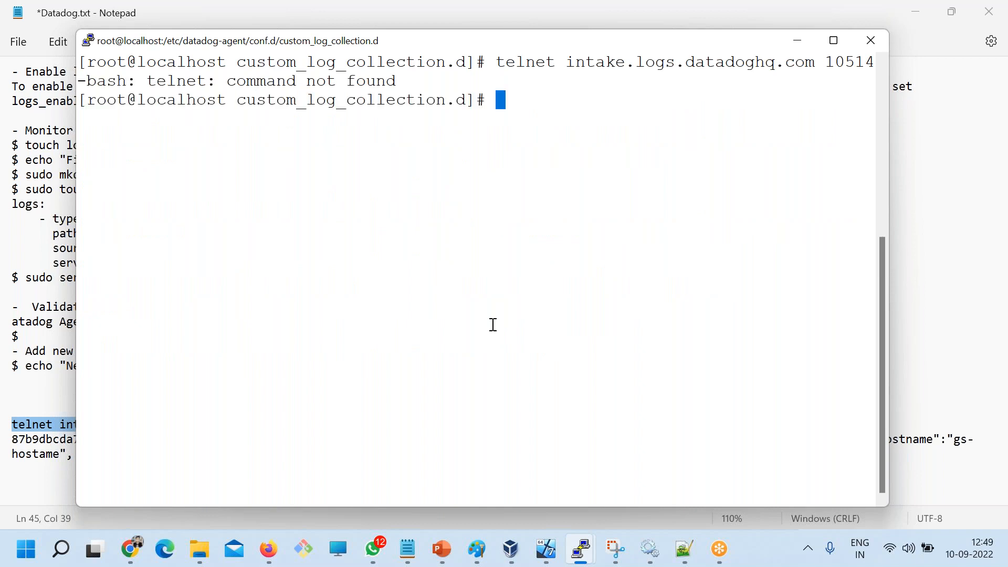
# - Switch to the /var/log terminal, quit the datadog.yaml view and clear the screen
pyautogui.click(580, 552)
pyautogui.click(719, 470)
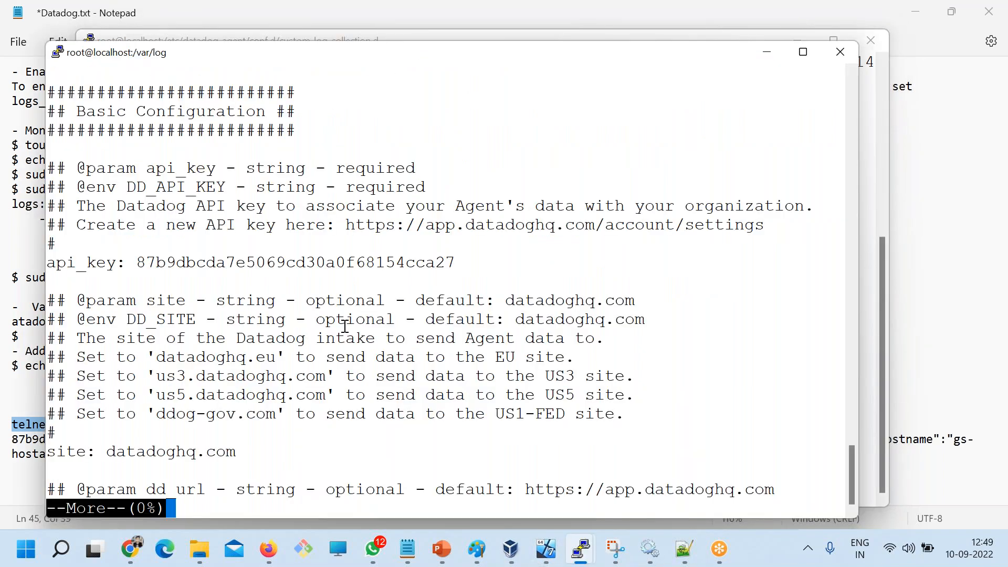
pyautogui.write('q!')
pyautogui.press('Return')
pyautogui.write('clear')
pyautogui.press('Return')
# - Change to the home directory, clear the screen and try to run telnet intake.logs.datadoghq.com 10514 there
pyautogui.write('c')
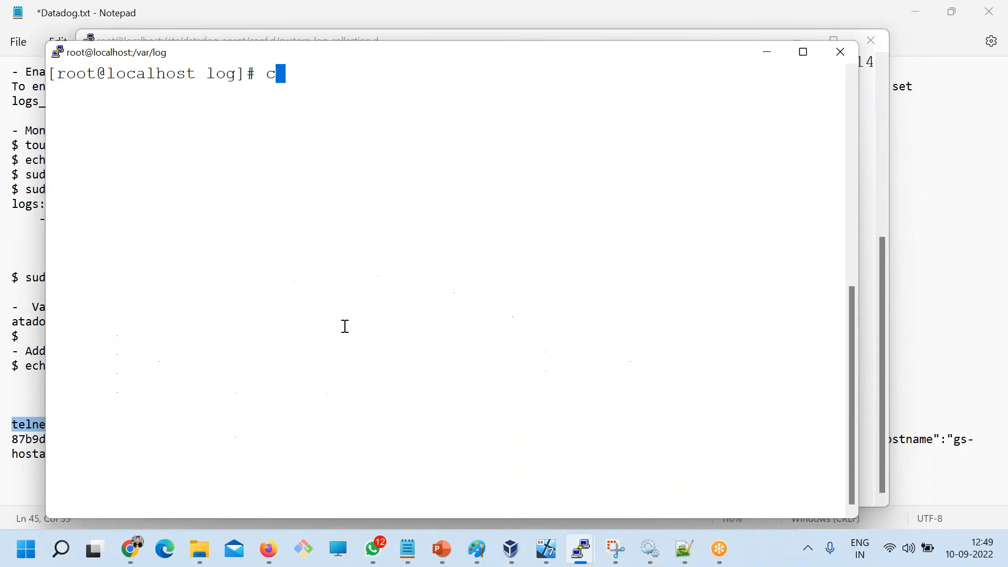
pyautogui.write('d')
pyautogui.press('Return')
pyautogui.write(';ls')
pyautogui.press('Return')
pyautogui.write('clear')
pyautogui.press('Return')
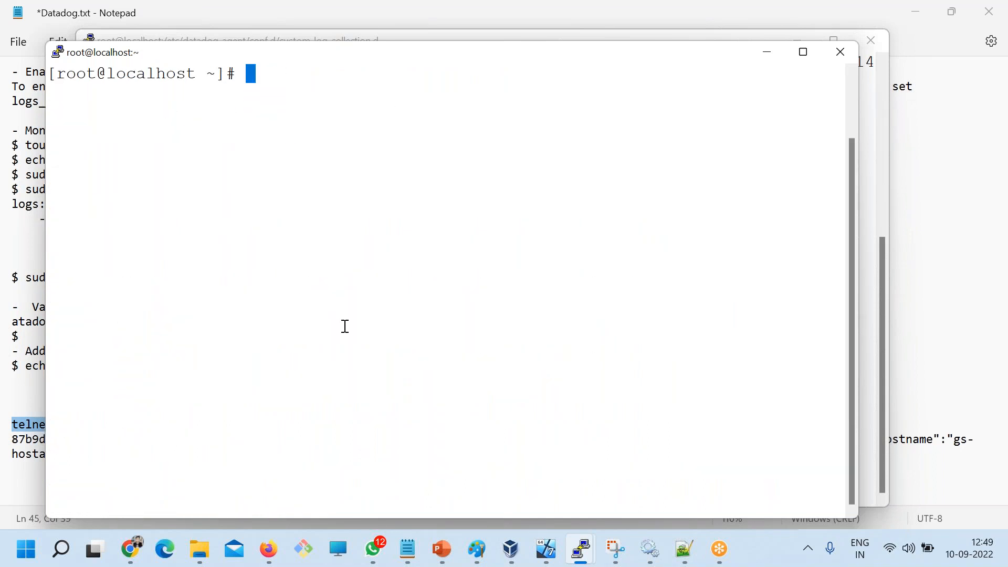
pyautogui.rightClick(354, 292)
pyautogui.press('Return')
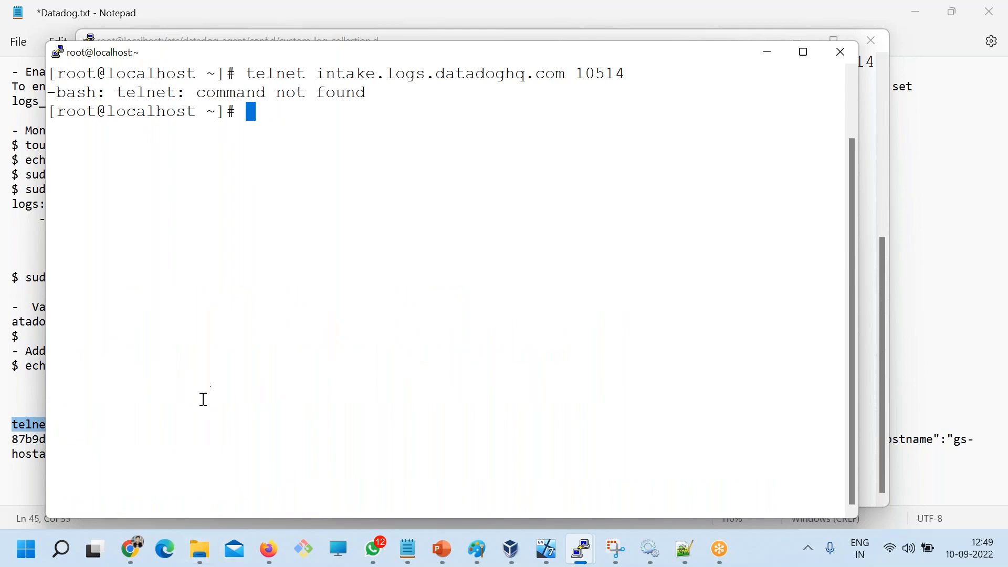
# - Switch to Chrome and search Google for "yum install telnet" in a new tab
pyautogui.click(131, 557)
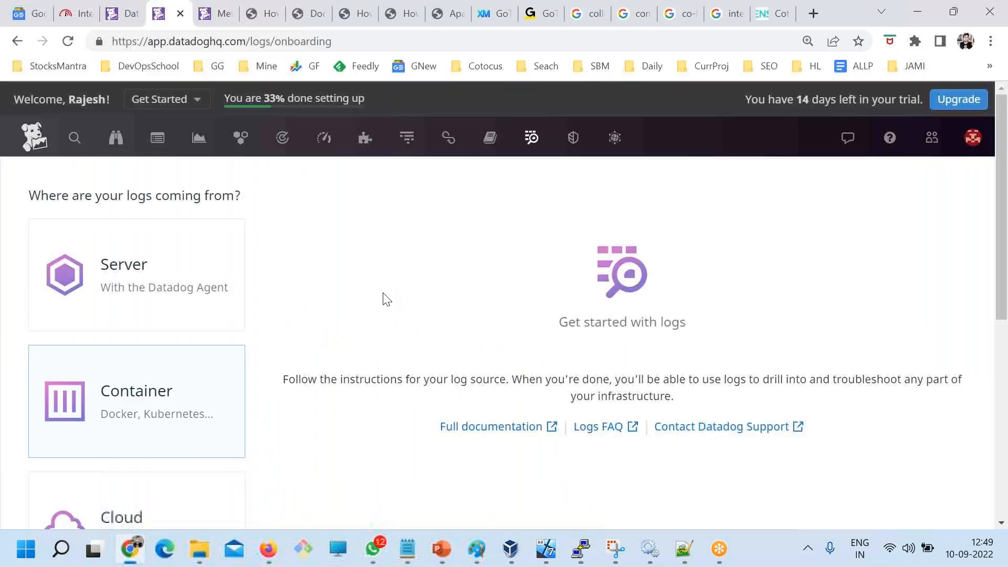
pyautogui.click(814, 13)
pyautogui.write('yum ')
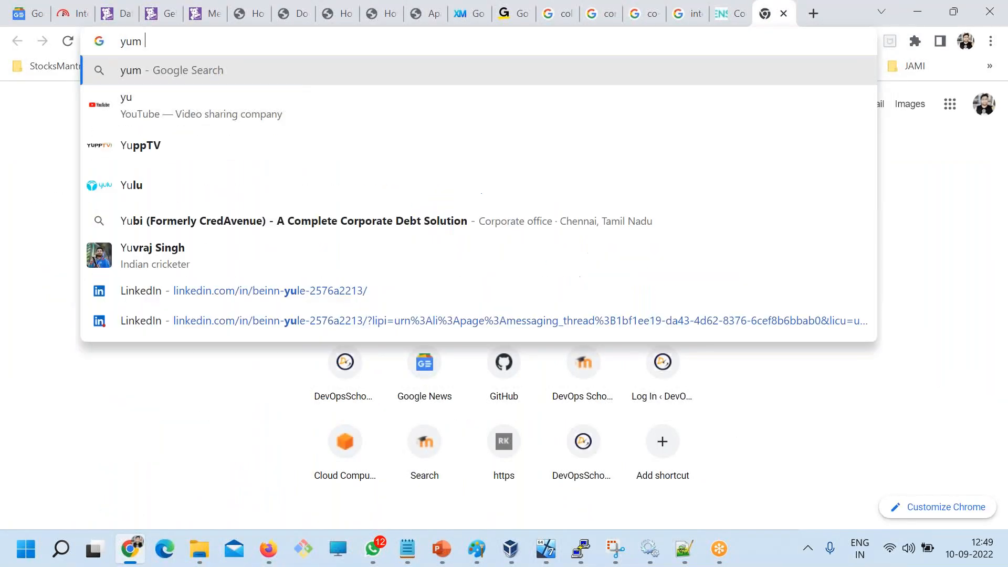
pyautogui.write('install tel')
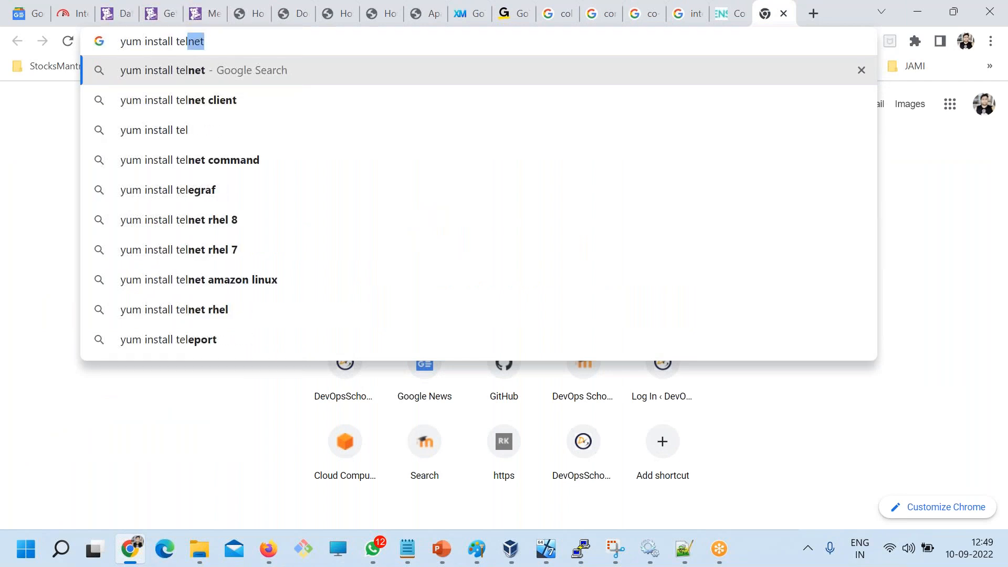
pyautogui.press('Return')
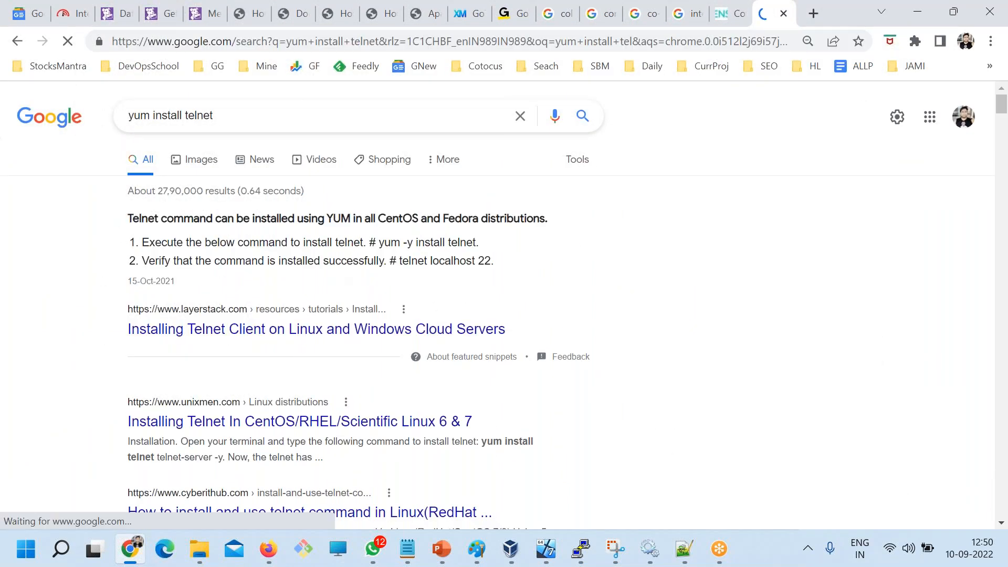
# - Copy the command yum -y install telnet from the search result and run it in the home directory terminal
pyautogui.moveTo(379, 242); pyautogui.dragTo(483, 251)
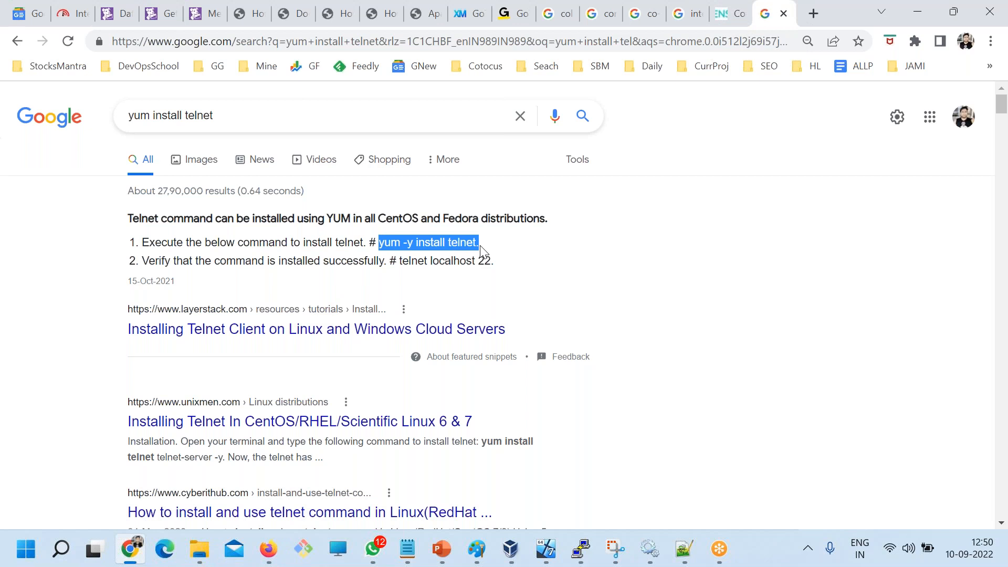
pyautogui.hotkey('ctrl', 'c')
pyautogui.hotkey('alt', 'Tab')
pyautogui.rightClick(414, 201)
pyautogui.press('Return')
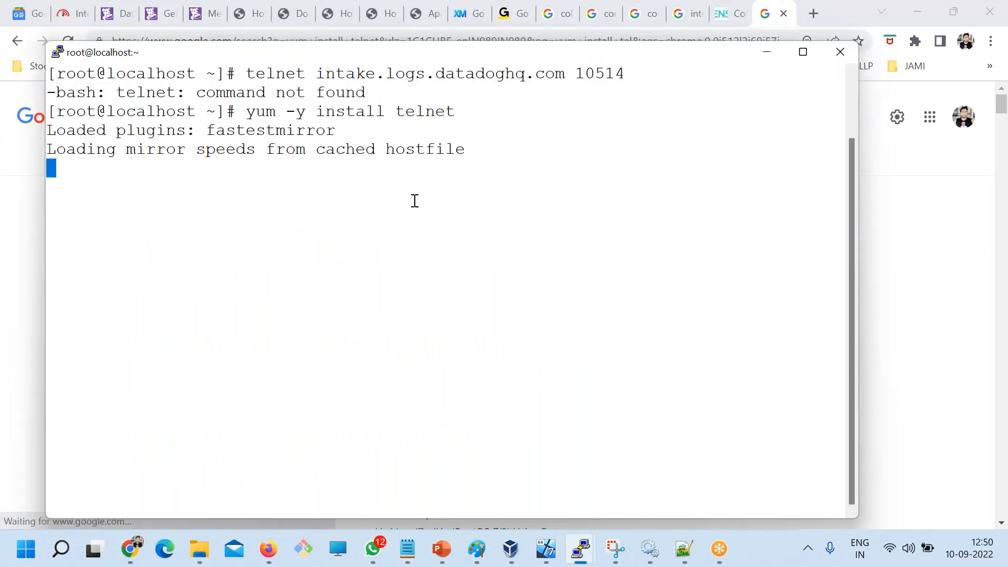
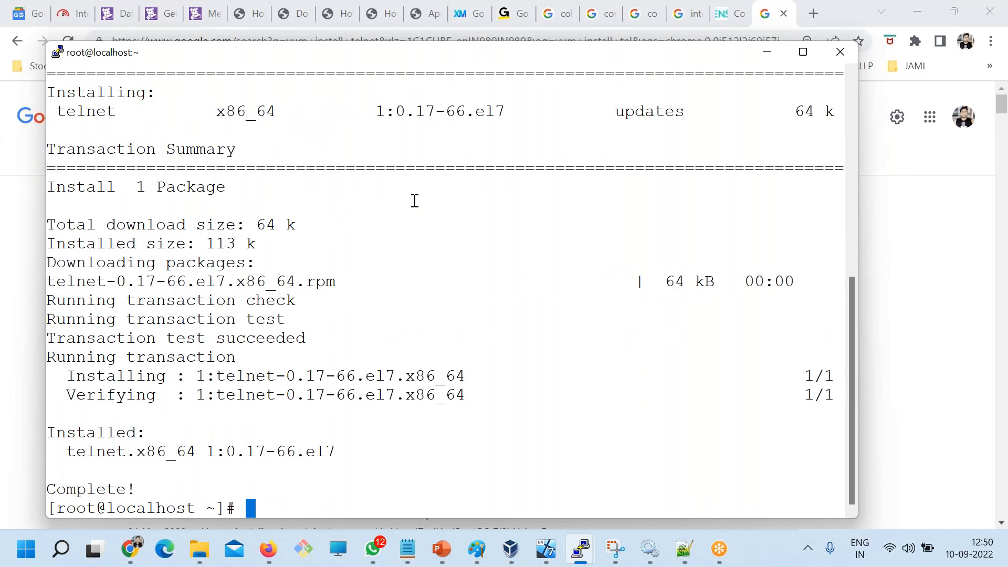
# - Run telnet intake.logs.datadoghq.com 10514 again in the home directory terminal
pyautogui.press('Up')
pyautogui.press('Up')
pyautogui.press('Up')
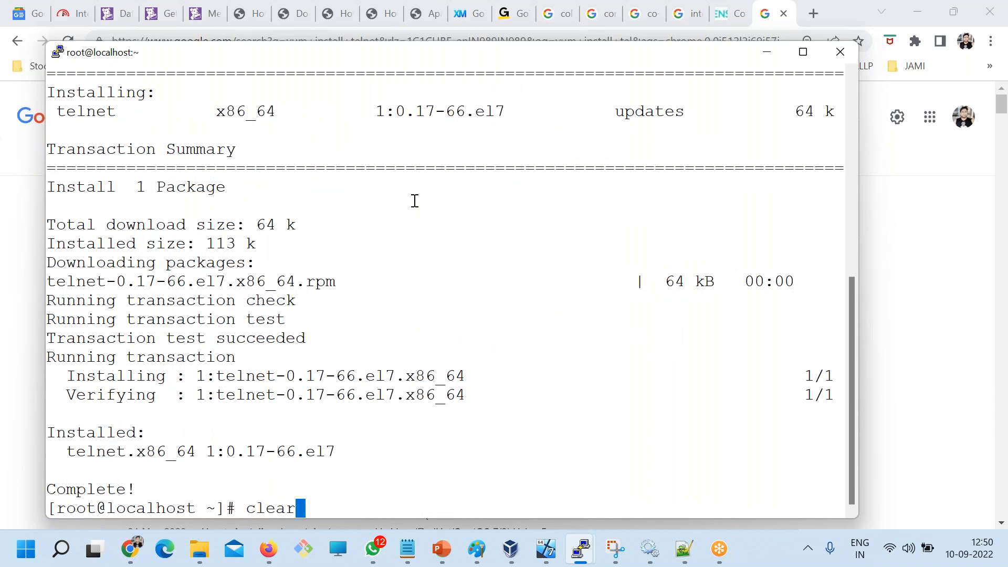
pyautogui.press('Return')
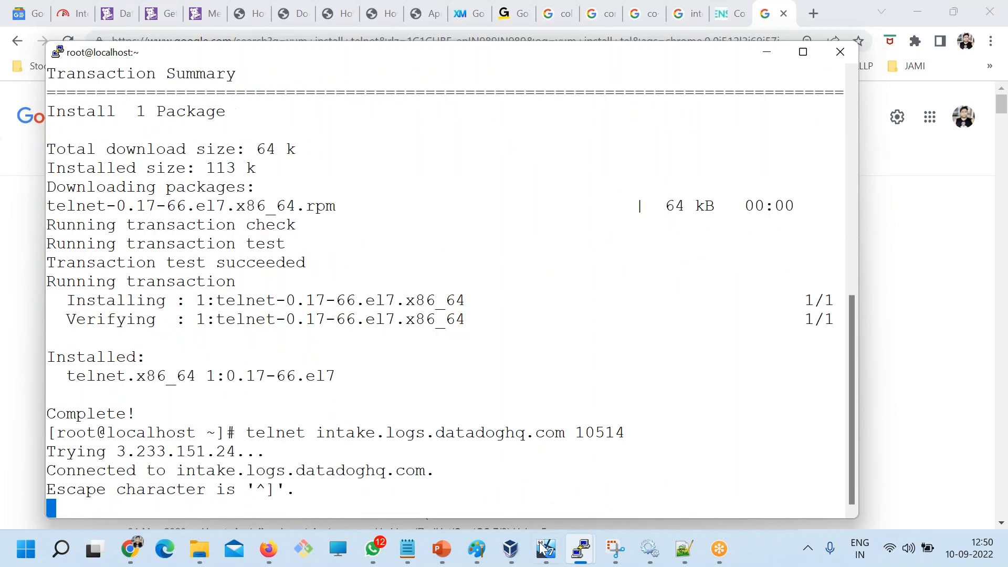
# - Copy the API key and JSON log line from Datadog.txt in Notepad and send it through the terminal's telnet session
pyautogui.click(407, 549)
pyautogui.click(450, 475)
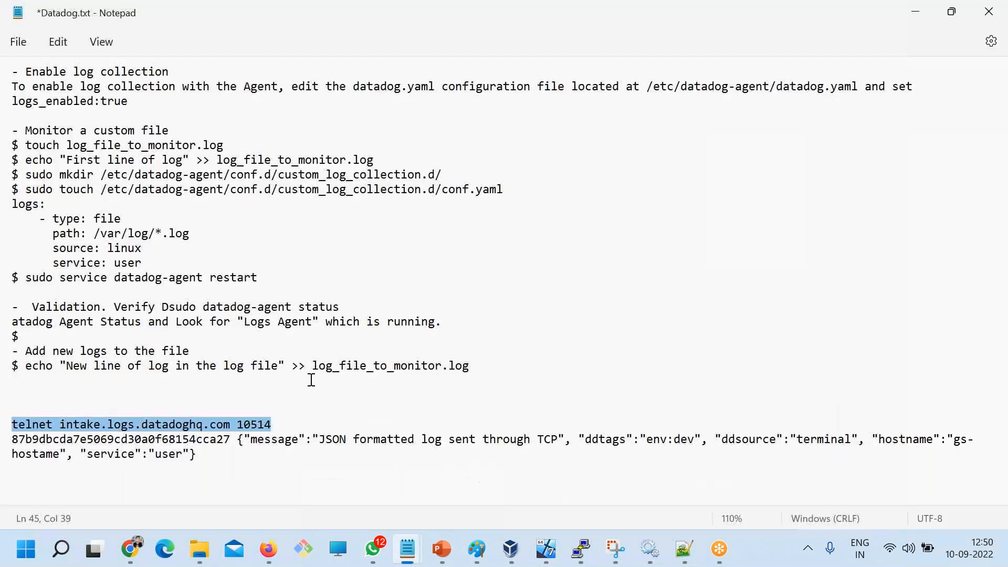
pyautogui.moveTo(196, 455); pyautogui.dragTo(13, 441)
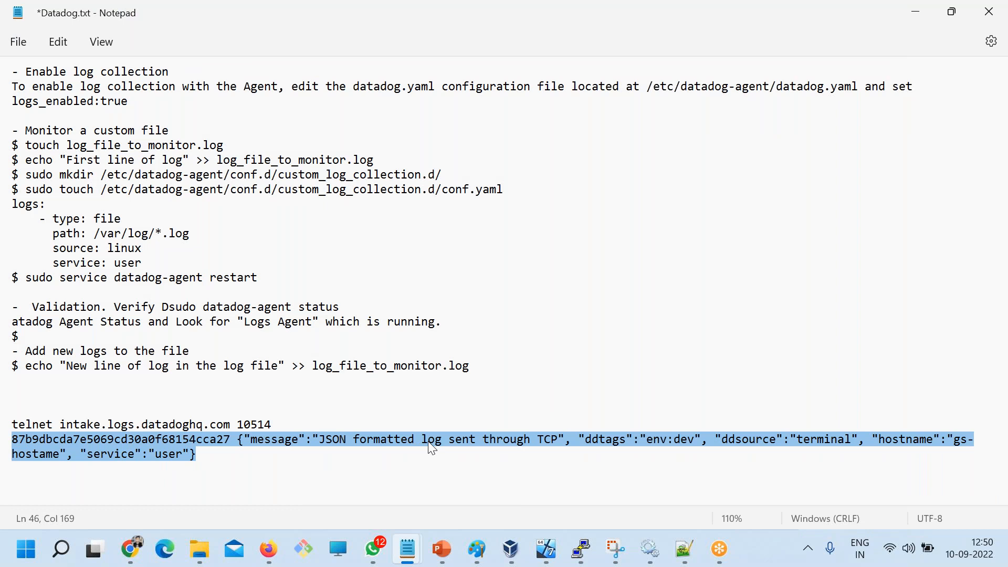
pyautogui.hotkey('ctrl', 'c')
pyautogui.hotkey('alt', 'Tab')
pyautogui.rightClick(378, 293)
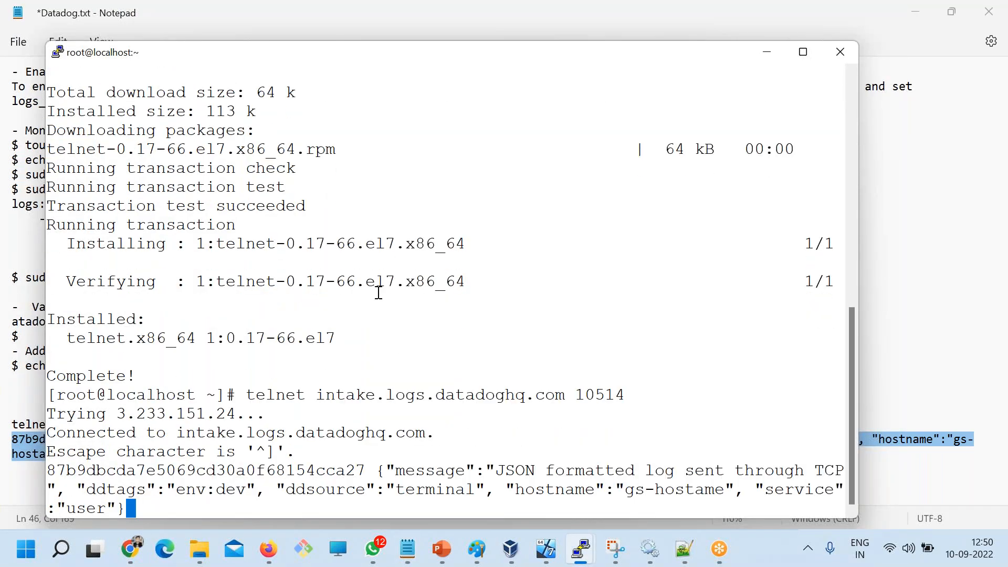
pyautogui.press('Return')
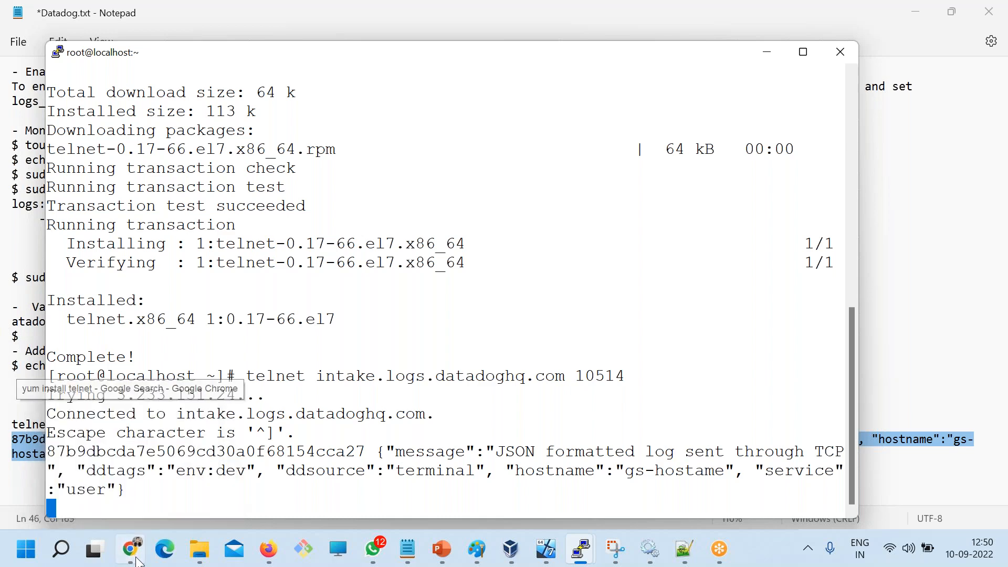
# - Switch to Chrome and open the log search in the Datadog Metrics Explorer tab
pyautogui.click(126, 504)
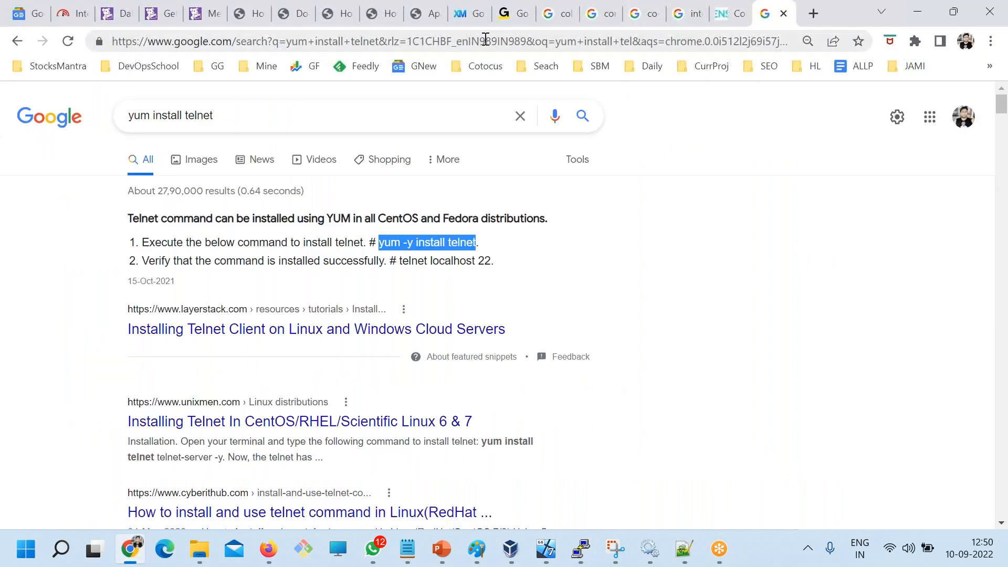
pyautogui.click(209, 17)
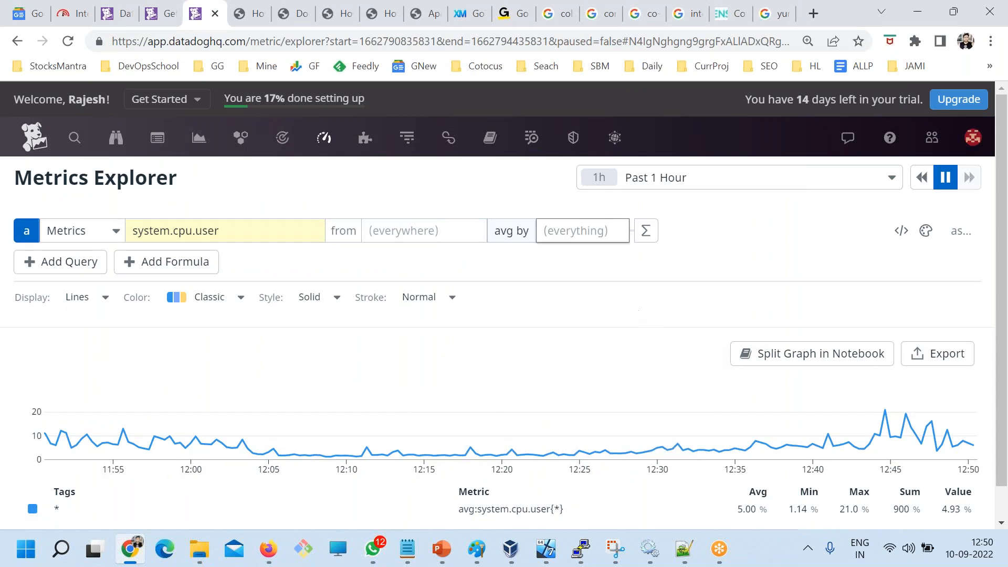
pyautogui.moveTo(530, 138)
pyautogui.click(521, 295)
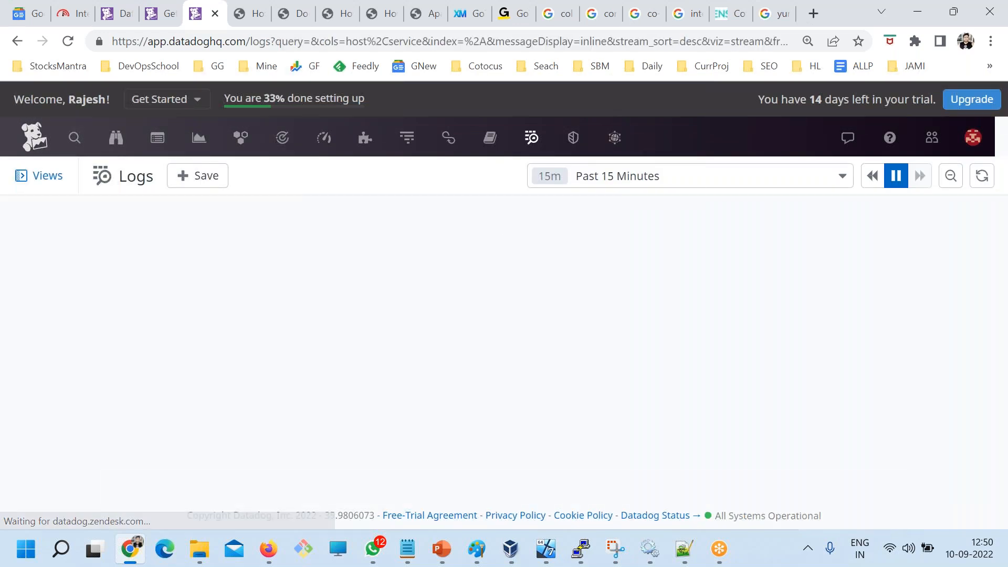
pyautogui.scroll(-5, 571, 359)
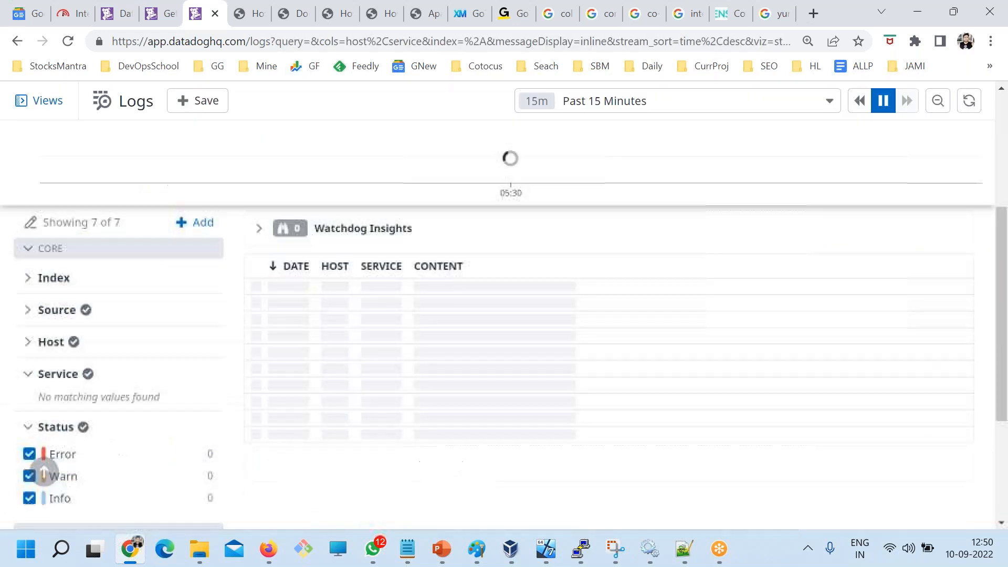
pyautogui.scroll(2, 546, 369)
pyautogui.scroll(3, 546, 369)
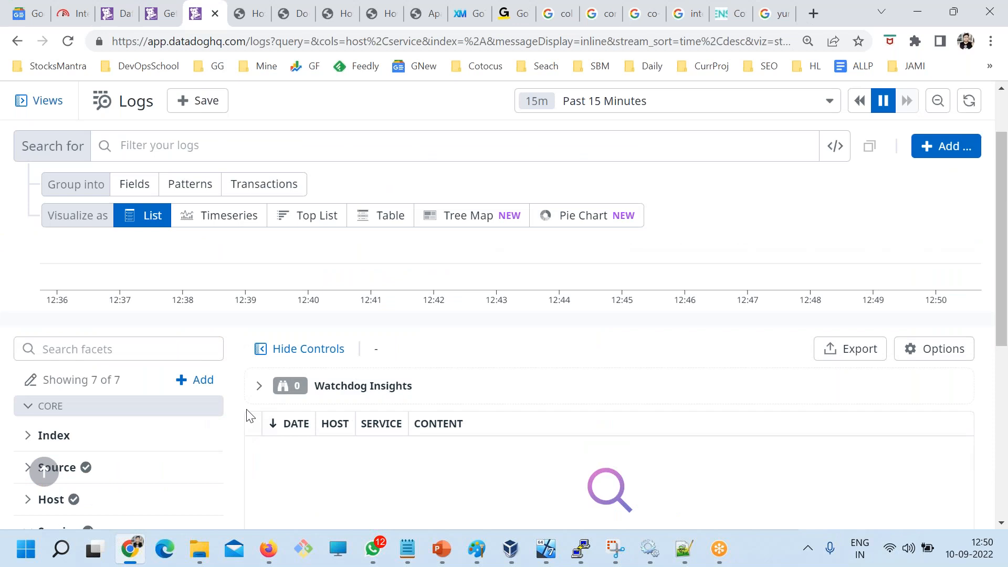
# - Set the log search time range to Past 15 Minutes and check the log list
pyautogui.click(644, 179)
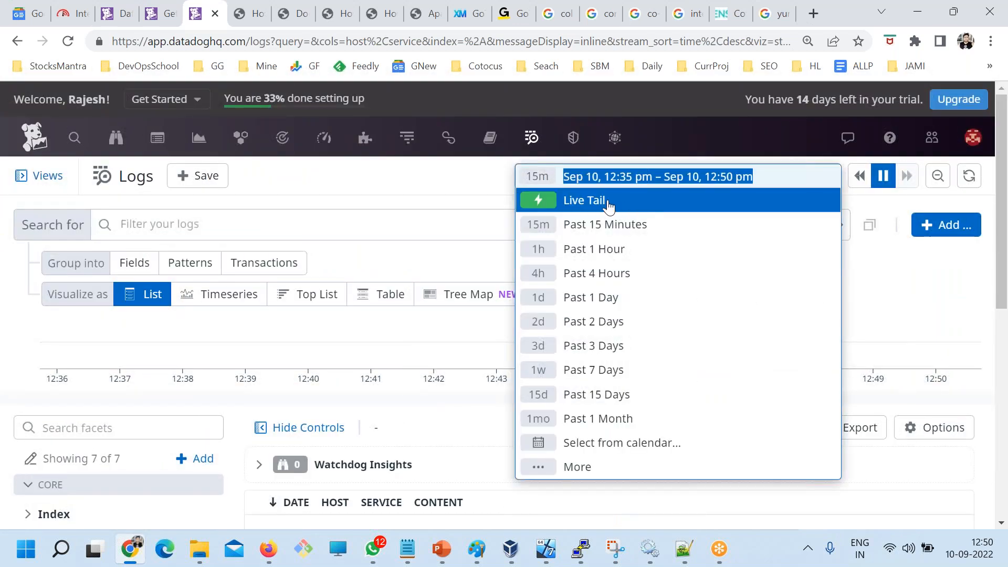
pyautogui.click(633, 223)
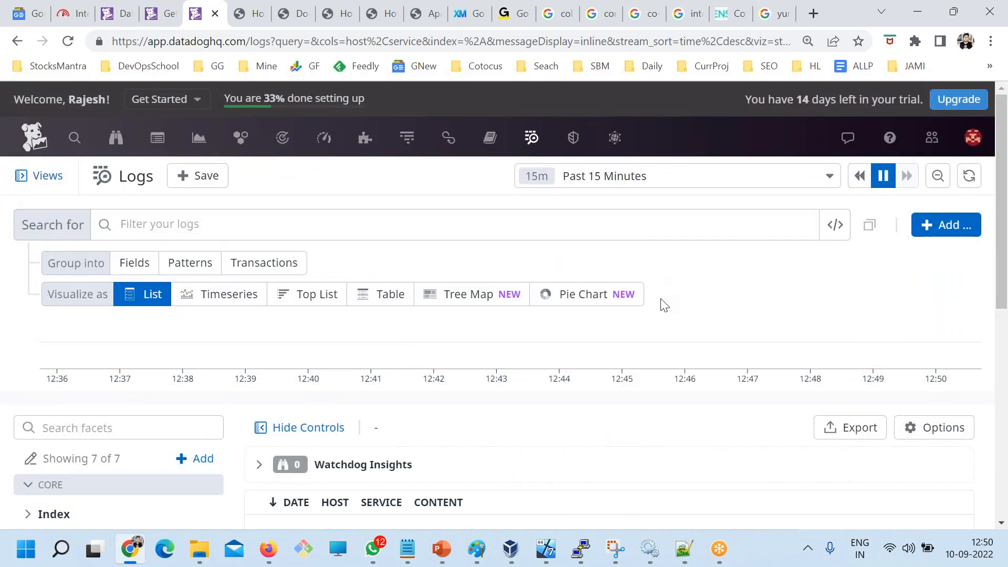
pyautogui.scroll(-4, 664, 304)
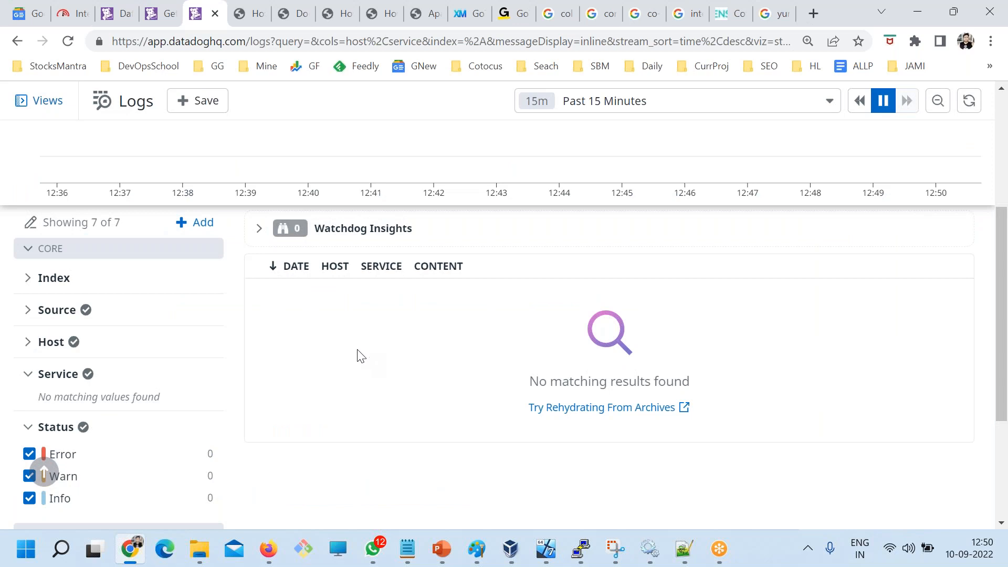
pyautogui.scroll(3, 362, 357)
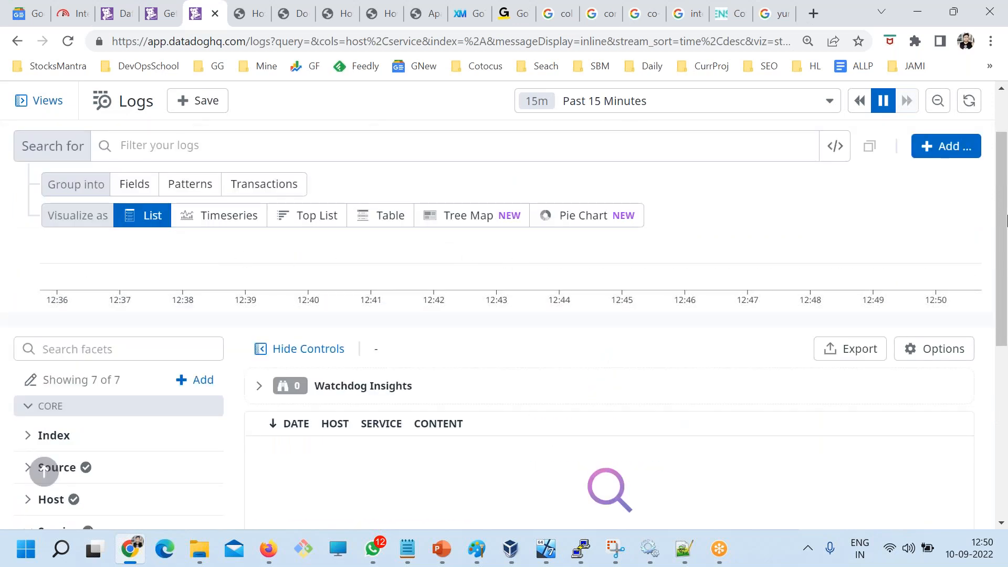
pyautogui.click(988, 198)
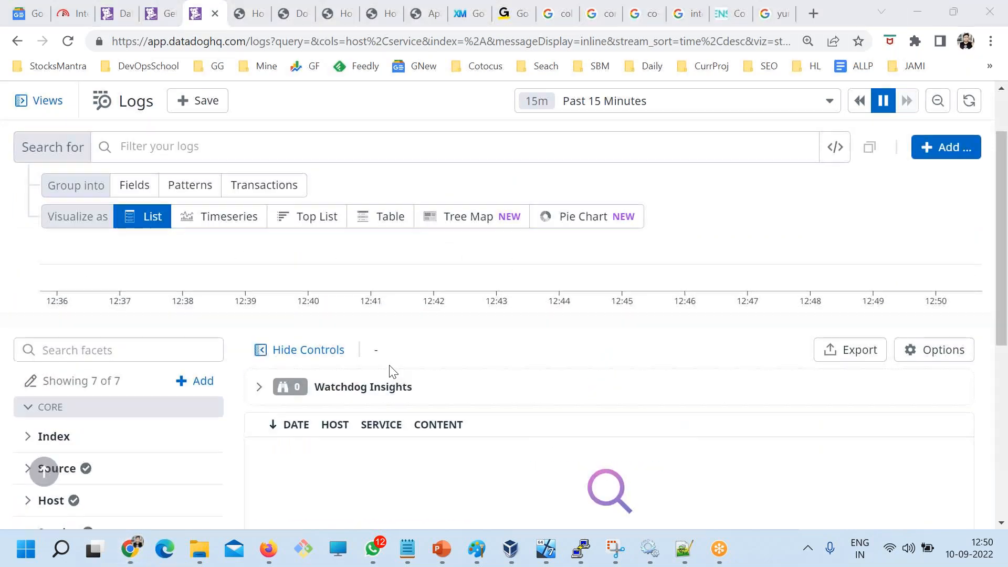
pyautogui.scroll(2, 391, 372)
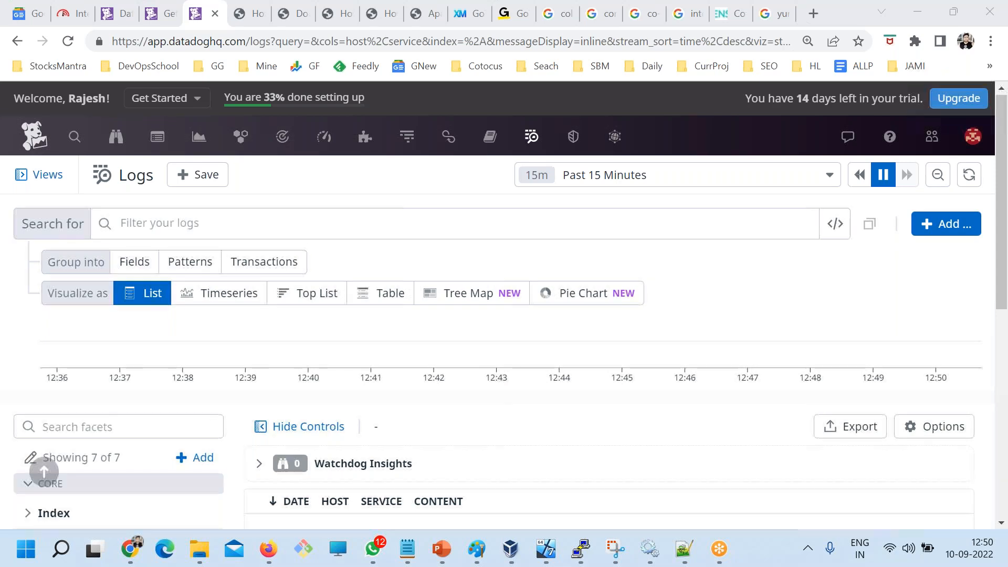
pyautogui.scroll(-3, 295, 348)
# - Check the message text of the JSON log in Datadog.txt in Notepad, and return to the log search in Chrome
pyautogui.moveTo(415, 550)
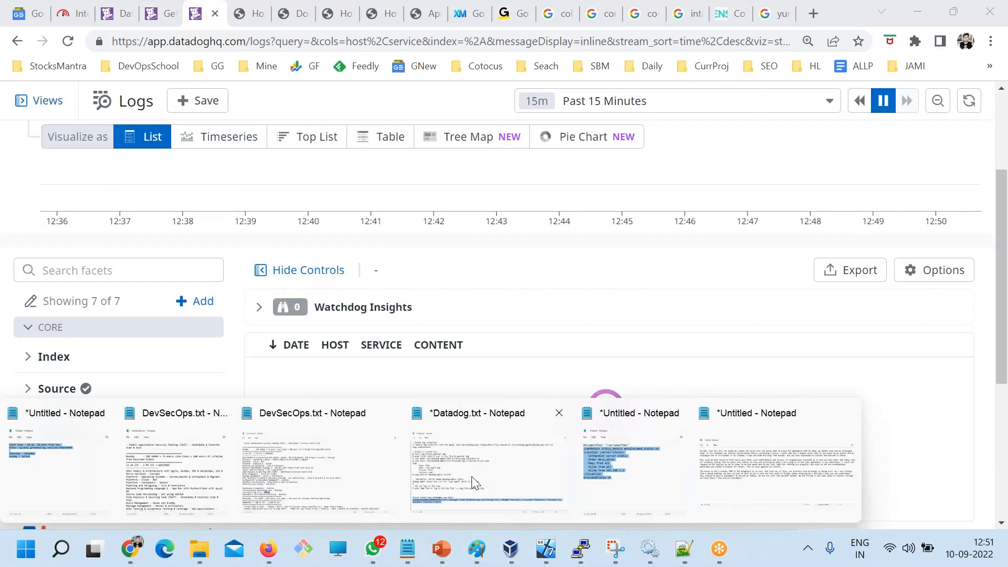
pyautogui.click(471, 476)
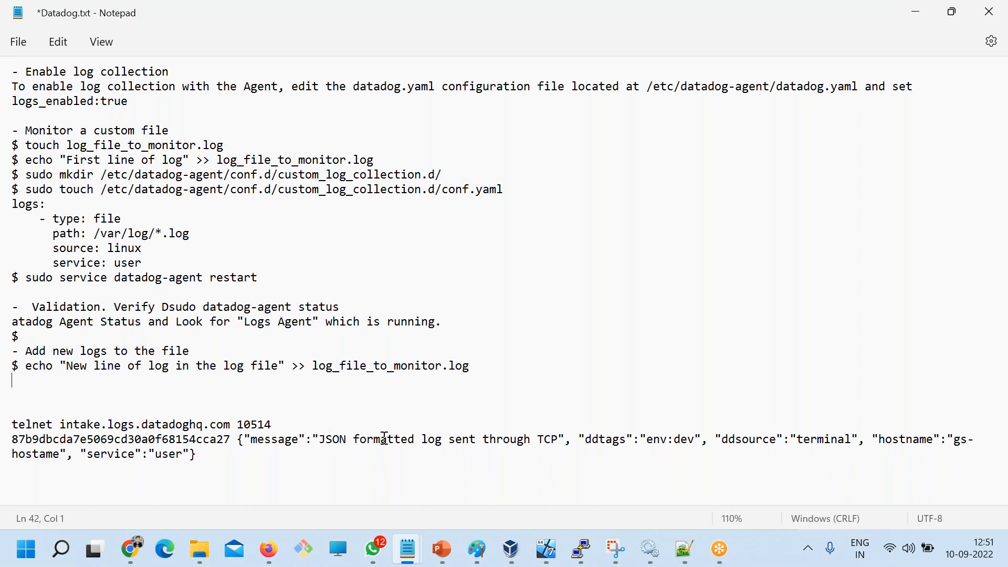
pyautogui.doubleClick(345, 439)
pyautogui.hotkey('alt', 'Tab')
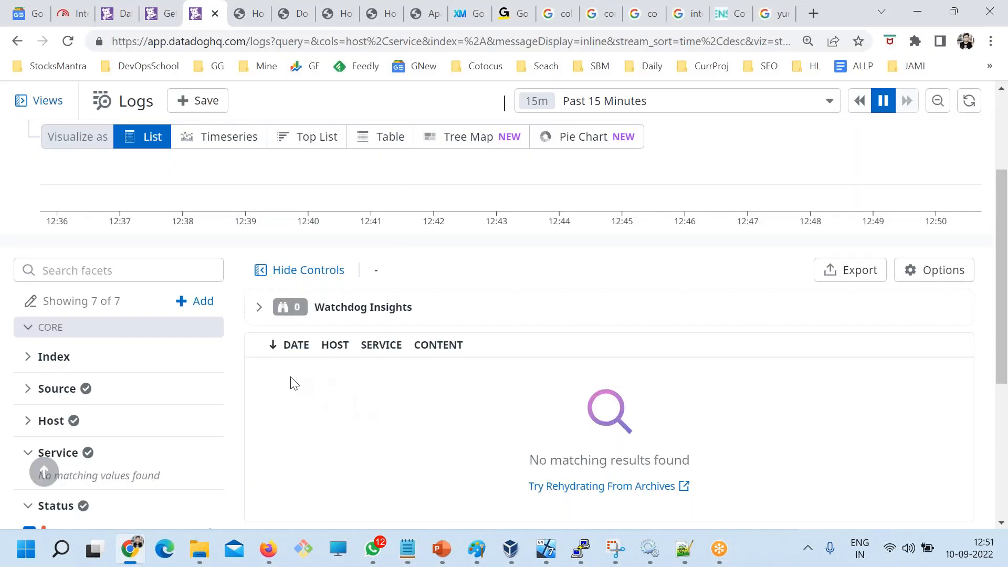
# - Expand the Source facet in the log search and compare it with the ddsource value in Datadog.txt
pyautogui.click(42, 389)
pyautogui.scroll(-2, 160, 468)
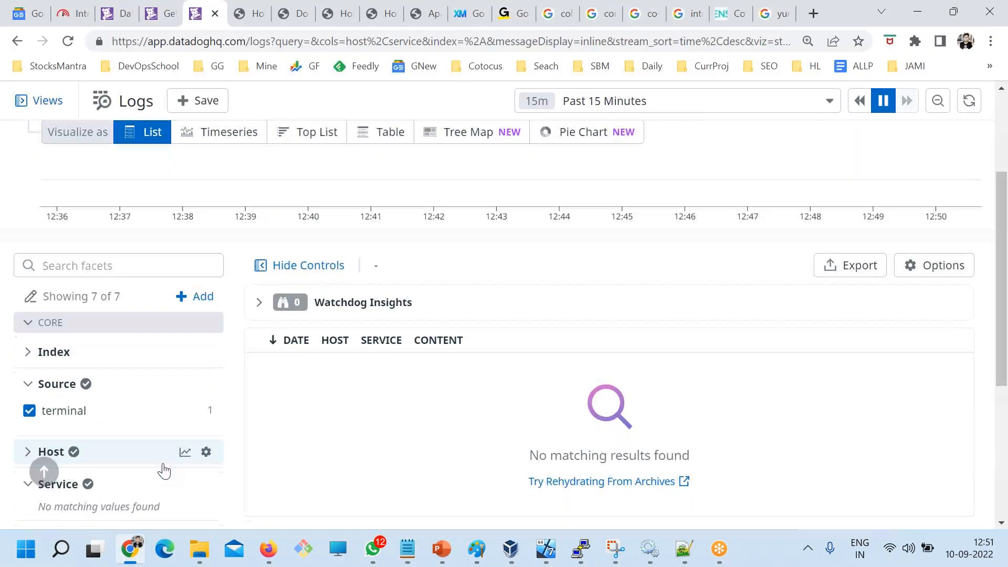
pyautogui.hotkey('alt', 'Tab')
pyautogui.click(788, 444)
pyautogui.moveTo(864, 443); pyautogui.dragTo(791, 439)
pyautogui.hotkey('alt', 'Tab')
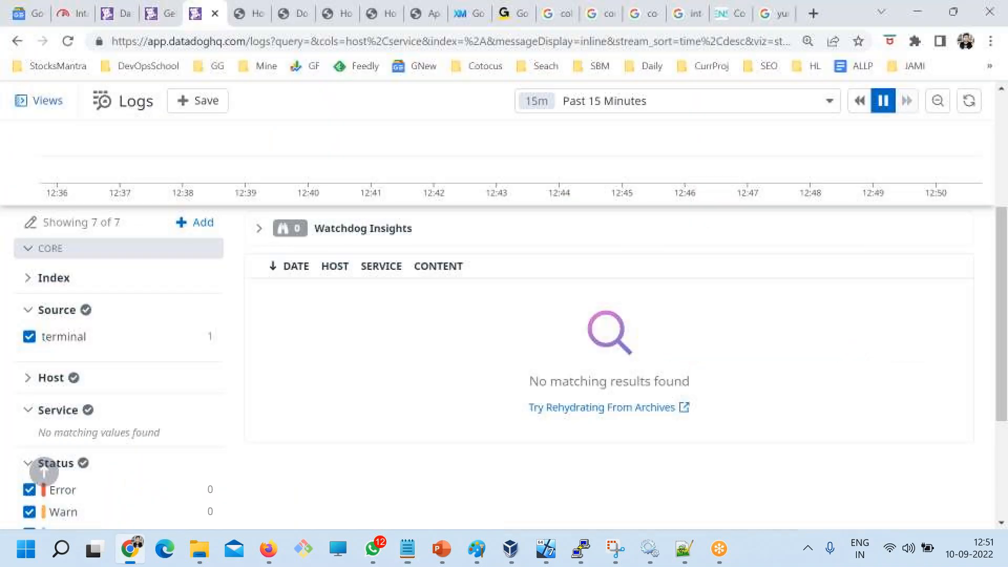
# - Filter the logs to the source terminal and open the details of the "JSON formatted log sent through TCP" entry
pyautogui.click(79, 337)
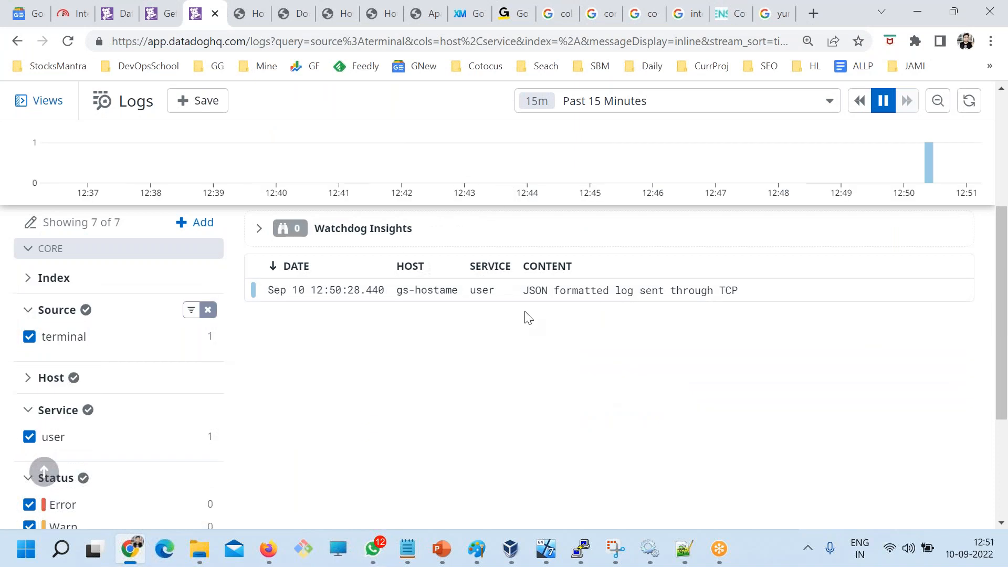
pyautogui.click(499, 297)
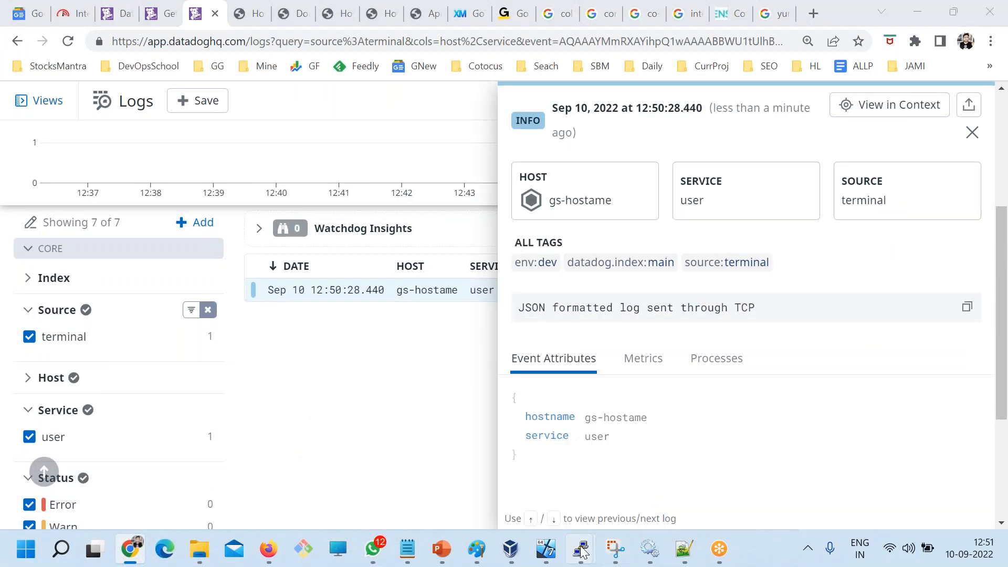
# - Switch to the PuTTY terminal and try to break out of the open telnet connection to intake.logs.datadoghq.com with control-character sequences
pyautogui.moveTo(581, 552)
pyautogui.click(710, 489)
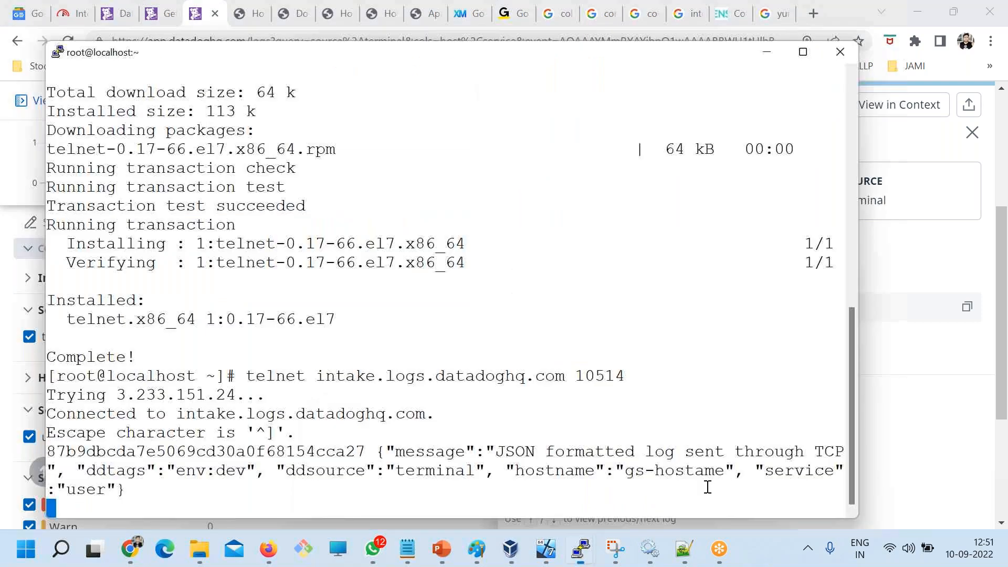
pyautogui.hotkey('ctrl', 'c')
pyautogui.hotkey('ctrl', 'c')
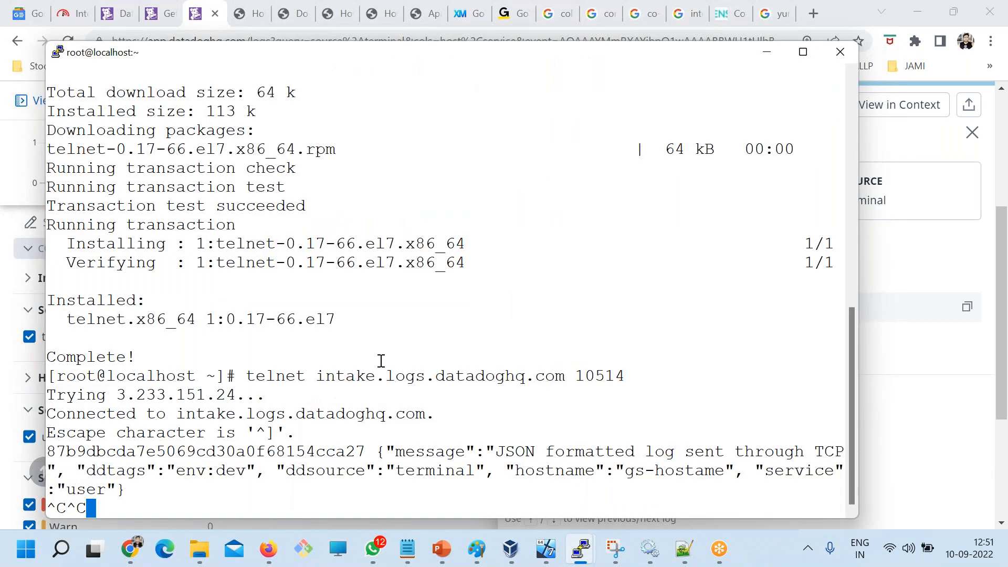
pyautogui.hotkey('ctrl', 'z')
pyautogui.hotkey('ctrl', 'x')
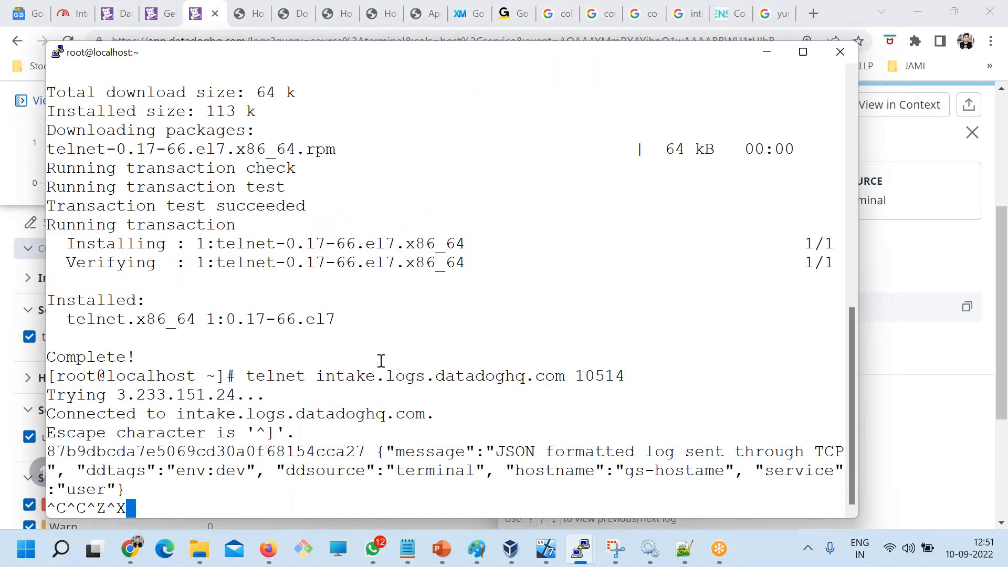
pyautogui.hotkey('ctrl', 'c')
pyautogui.hotkey('ctrl', 'a')
pyautogui.hotkey('ctrl', 'z')
pyautogui.hotkey('ctrl', 'f')
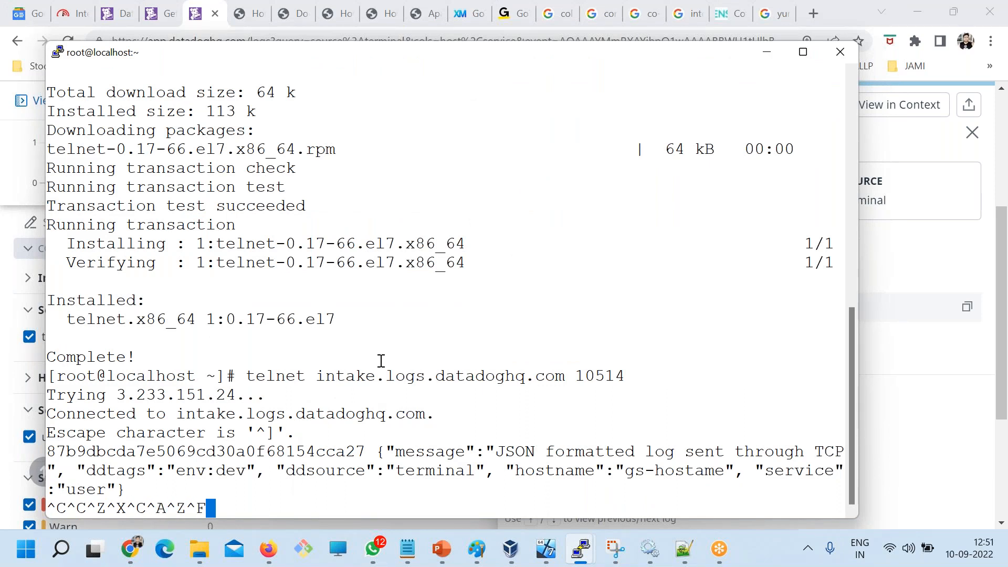
pyautogui.hotkey('ctrl', 'r')
pyautogui.press('Return')
pyautogui.hotkey('ctrl', 'f')
pyautogui.hotkey('ctrl', 'r')
pyautogui.press('Return')
pyautogui.hotkey('ctrl', 'f')
pyautogui.hotkey('ctrl', 'r')
pyautogui.press('Return')
pyautogui.hotkey('ctrl', 'f')
pyautogui.hotkey('ctrl', 't')
pyautogui.hotkey('ctrl', 't')
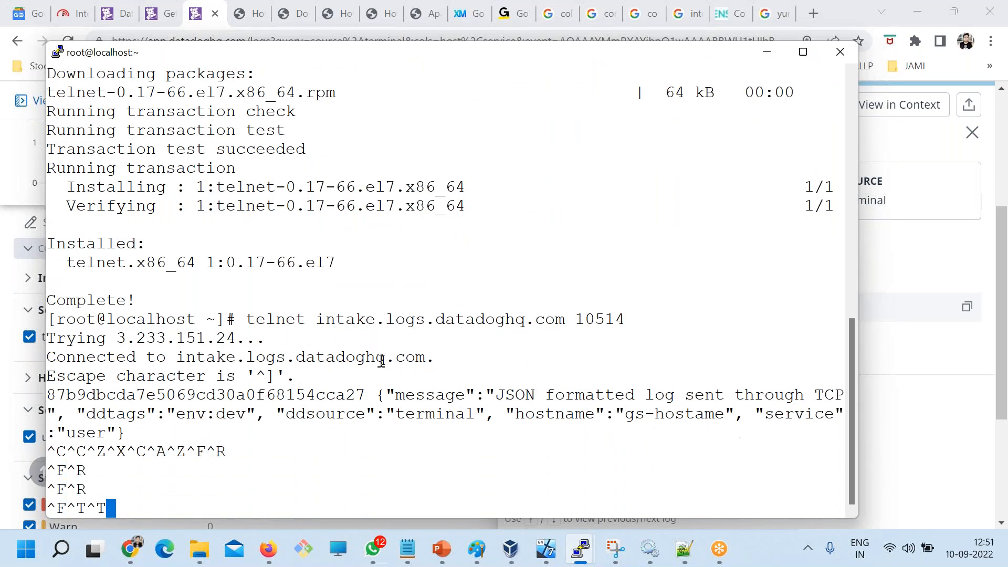
pyautogui.press('Return')
pyautogui.press('Return')
pyautogui.press('Return')
pyautogui.press('Return')
pyautogui.hotkey('ctrl', 'z')
pyautogui.hotkey('ctrl', 'x')
pyautogui.hotkey('ctrl', 'c')
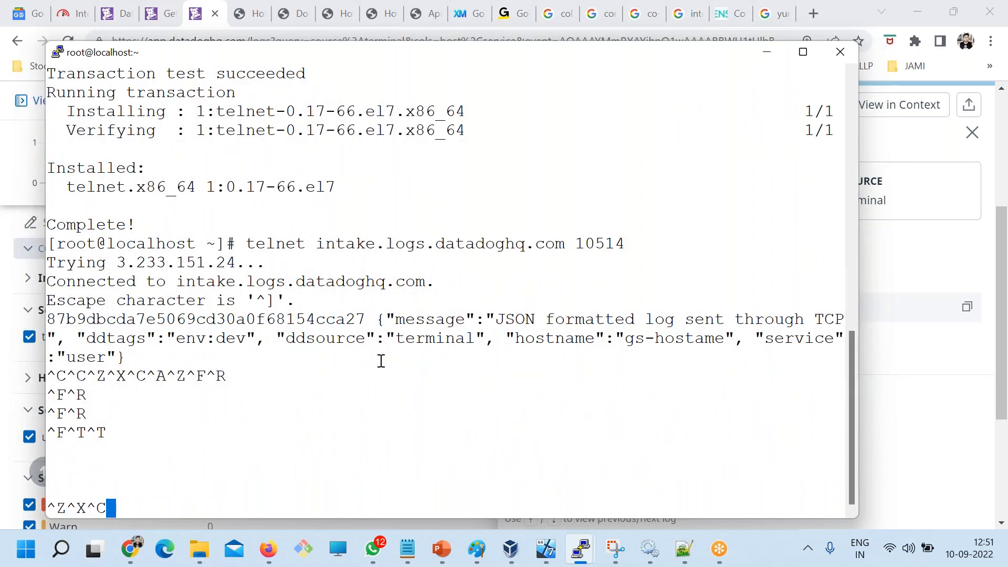
pyautogui.hotkey('ctrl', 'm')
pyautogui.press('Return')
pyautogui.press('Return')
pyautogui.press('Return')
pyautogui.press('Return')
pyautogui.press('Return')
pyautogui.press('Return')
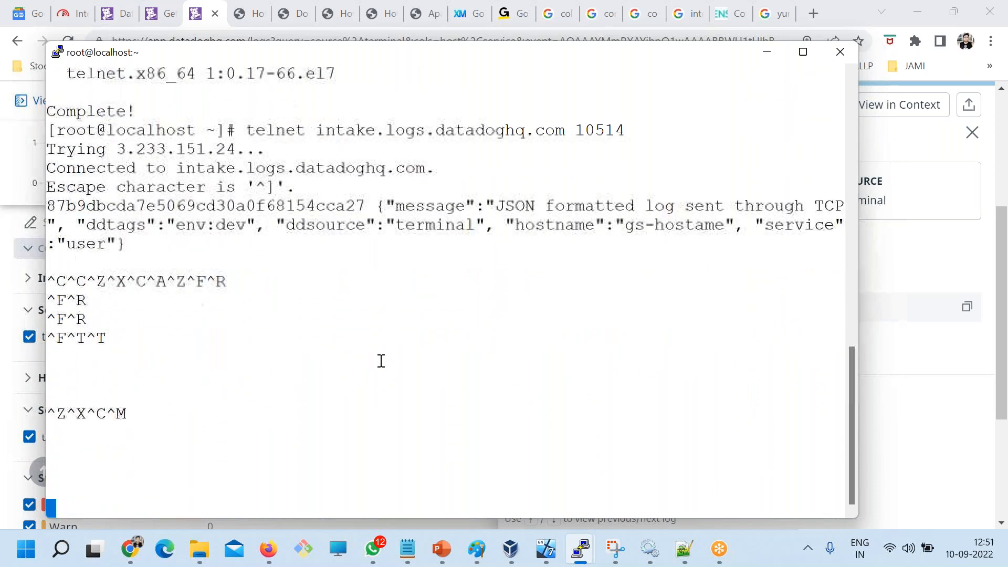
pyautogui.hotkey('ctrl', 's')
pyautogui.hotkey('ctrl', 't')
pyautogui.hotkey('ctrl', 'r')
pyautogui.press('Return')
pyautogui.hotkey('ctrl', 's')
pyautogui.hotkey('ctrl', 't')
pyautogui.hotkey('ctrl', 'e')
pyautogui.hotkey('ctrl', 'e')
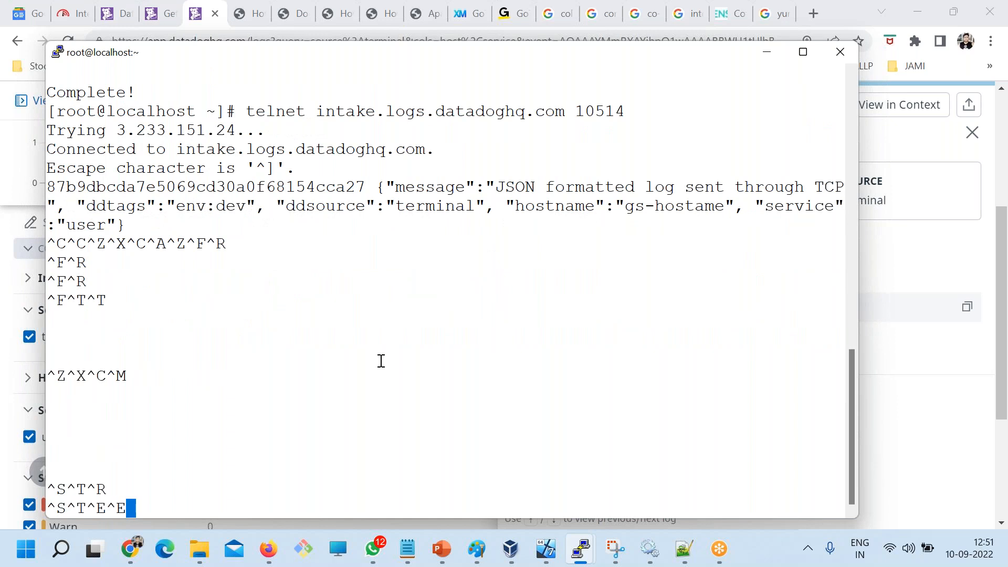
pyautogui.press('Return')
pyautogui.press('Return')
pyautogui.press('Return')
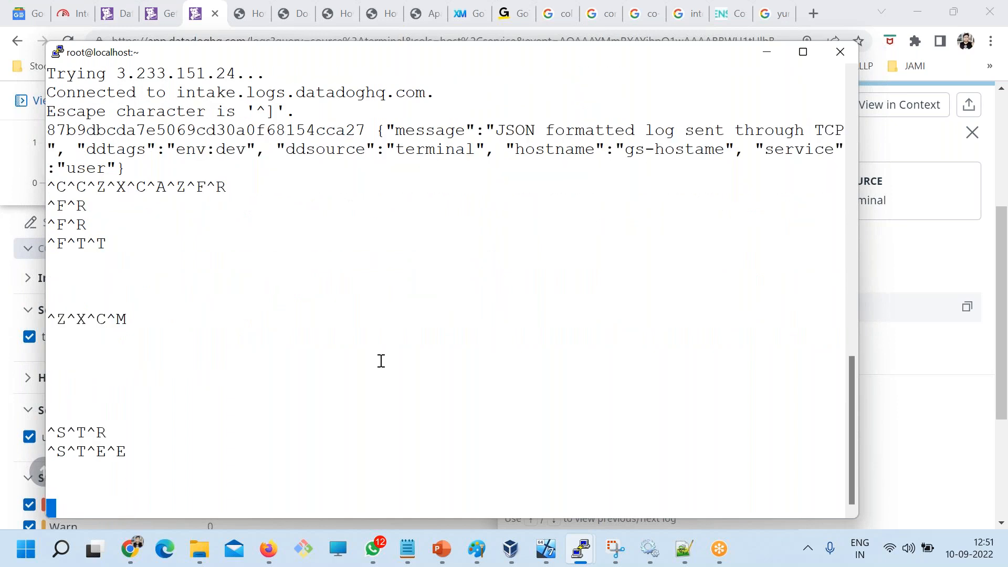
pyautogui.hotkey('ctrl', 'a')
pyautogui.hotkey('ctrl', 's')
pyautogui.hotkey('ctrl', 'e')
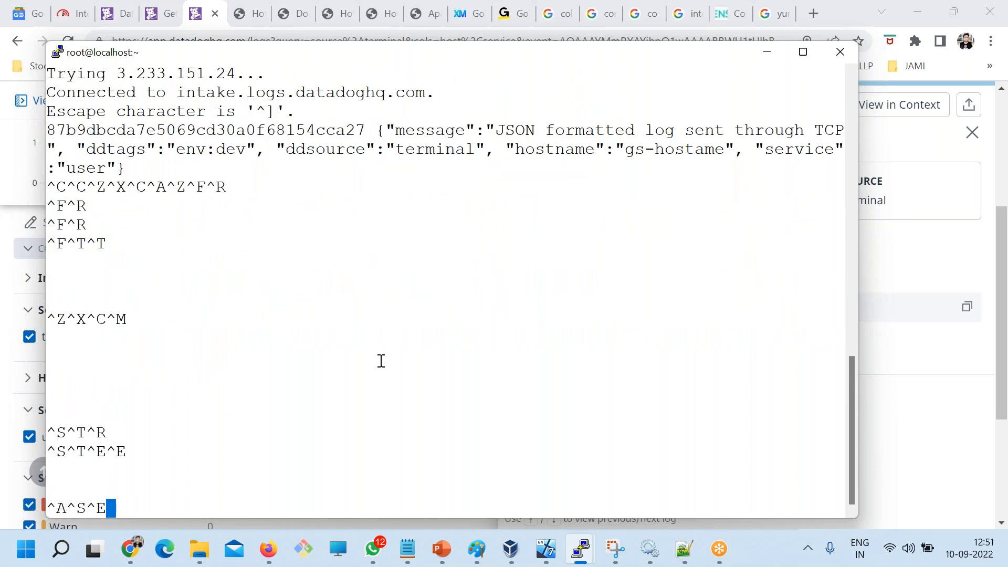
pyautogui.hotkey('ctrl', 'r')
pyautogui.press('Return')
pyautogui.hotkey('ctrl', 'a')
pyautogui.hotkey('ctrl', 's')
pyautogui.hotkey('ctrl', 'e')
pyautogui.hotkey('ctrl', 't')
pyautogui.press('Return')
pyautogui.hotkey('ctrl', 'z')
pyautogui.hotkey('ctrl', 'x')
pyautogui.hotkey('ctrl', 'x')
pyautogui.hotkey('ctrl', 'c')
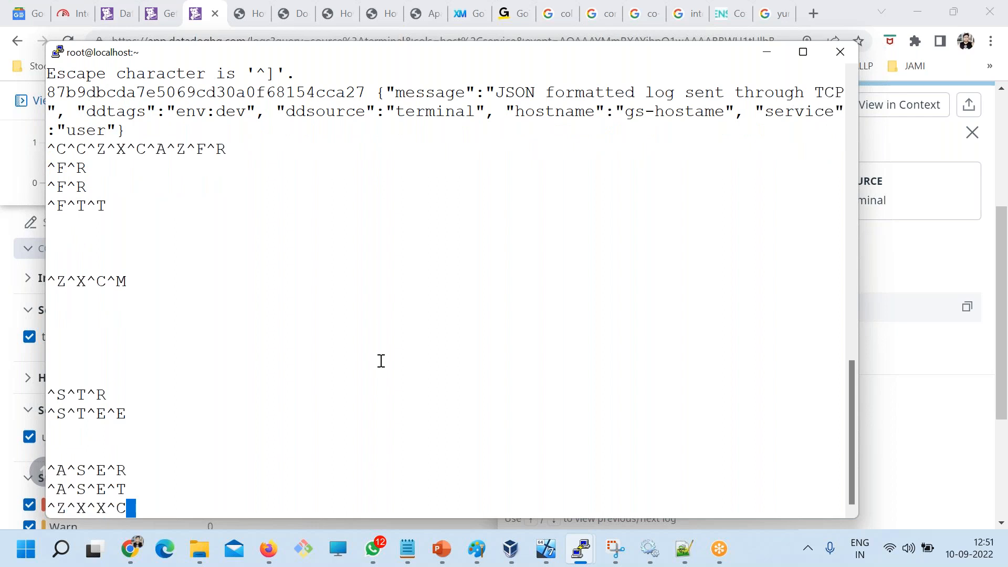
pyautogui.hotkey('ctrl', 't')
pyautogui.press('Return')
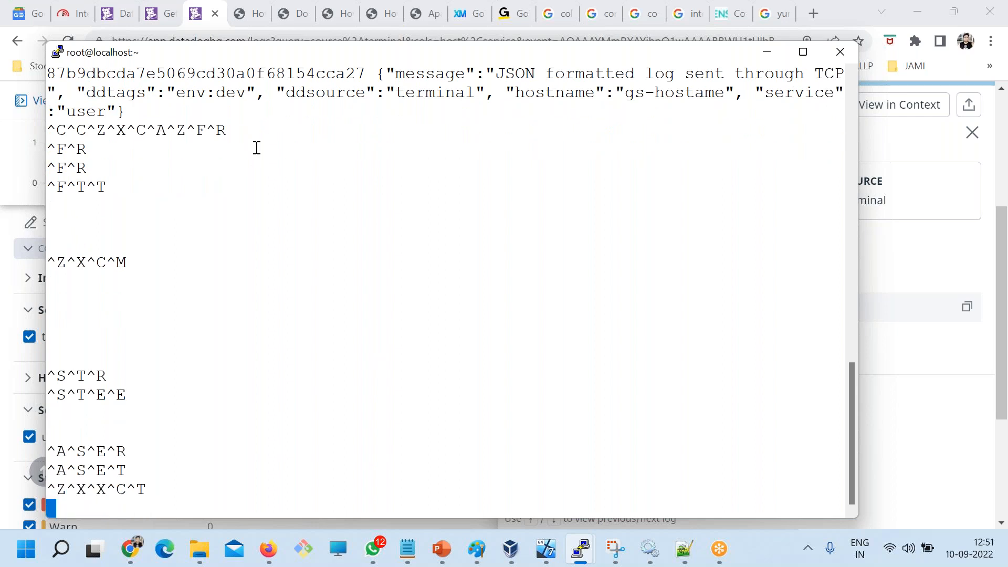
pyautogui.rightClick(225, 56)
pyautogui.click(281, 248)
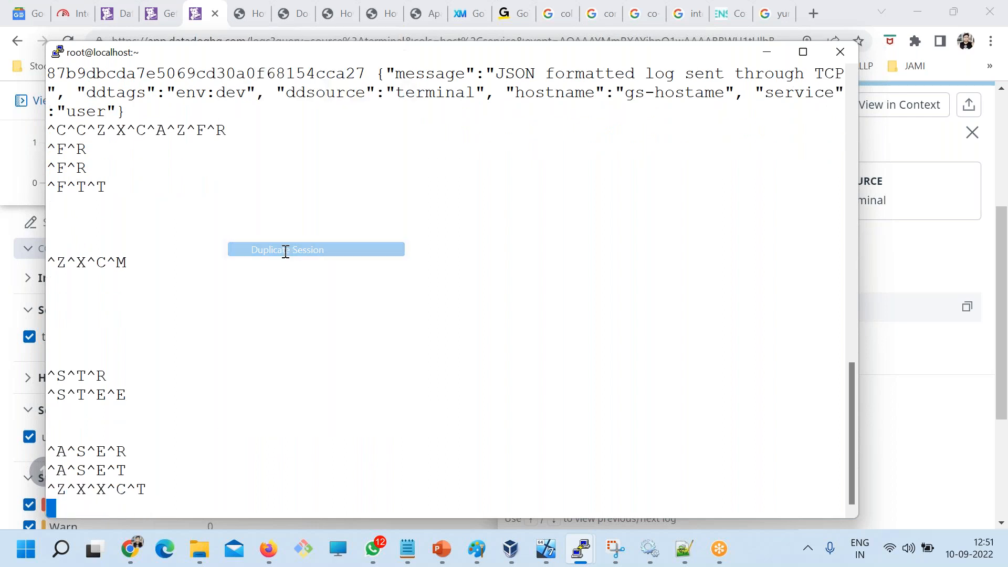
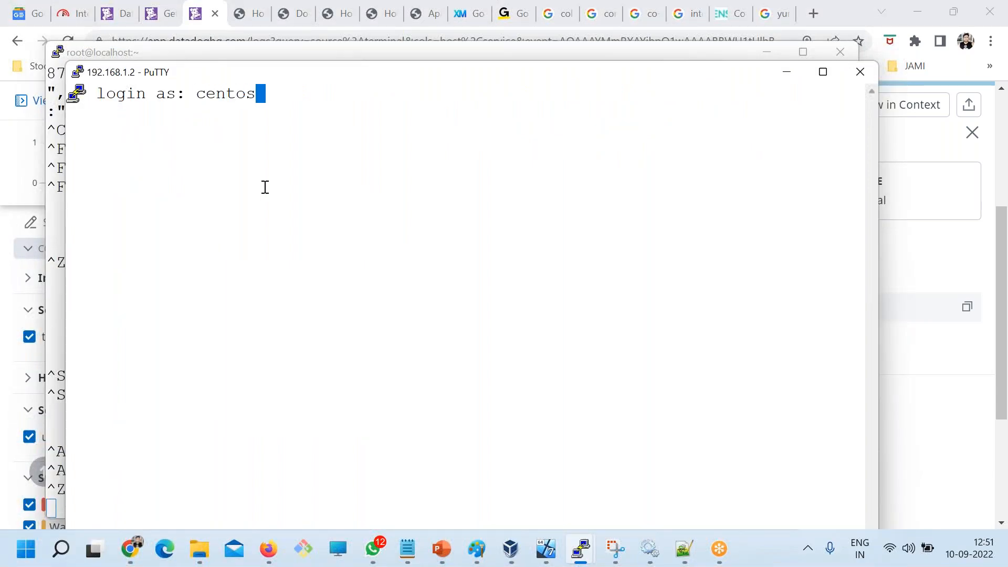
pyautogui.press('Return')
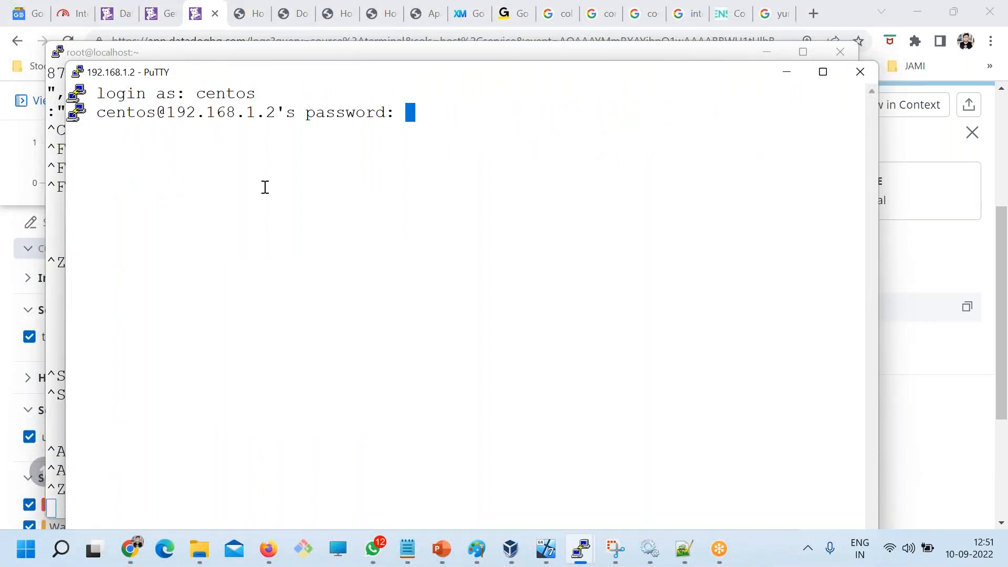
# - Open a duplicate of the 192.168.1.2 session and log in as root with the account password
pyautogui.rightClick(260, 77)
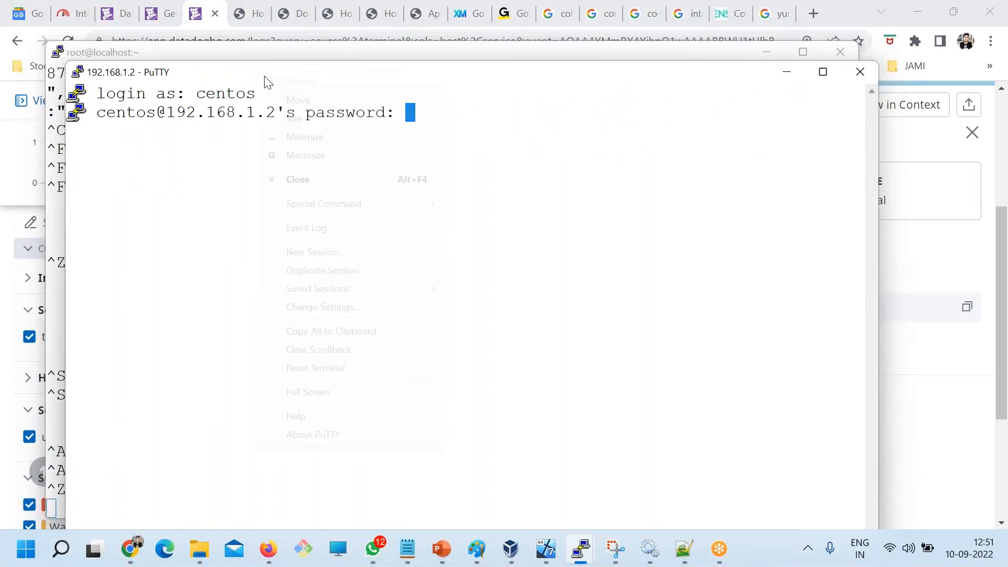
pyautogui.click(344, 267)
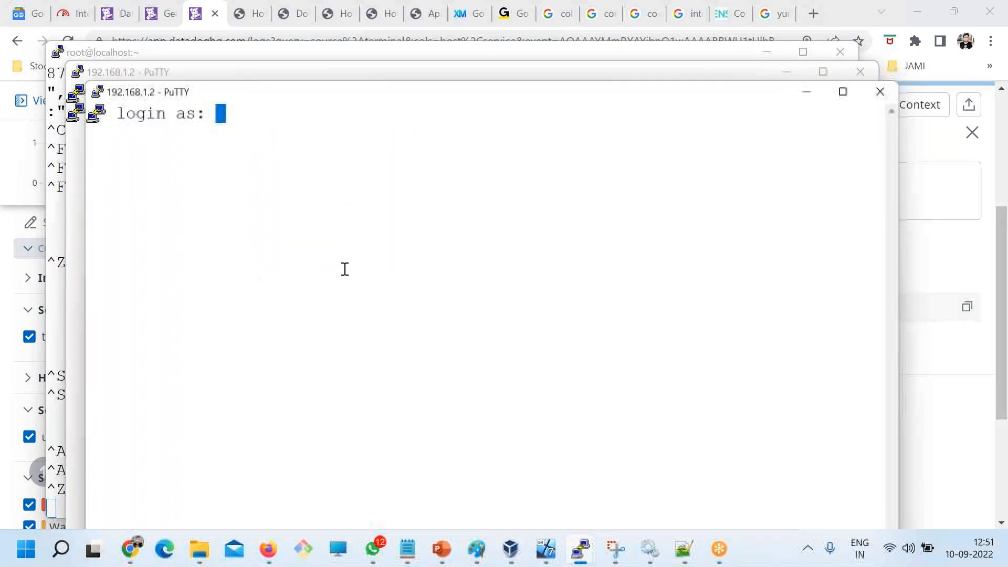
pyautogui.write('root')
pyautogui.press('Return')
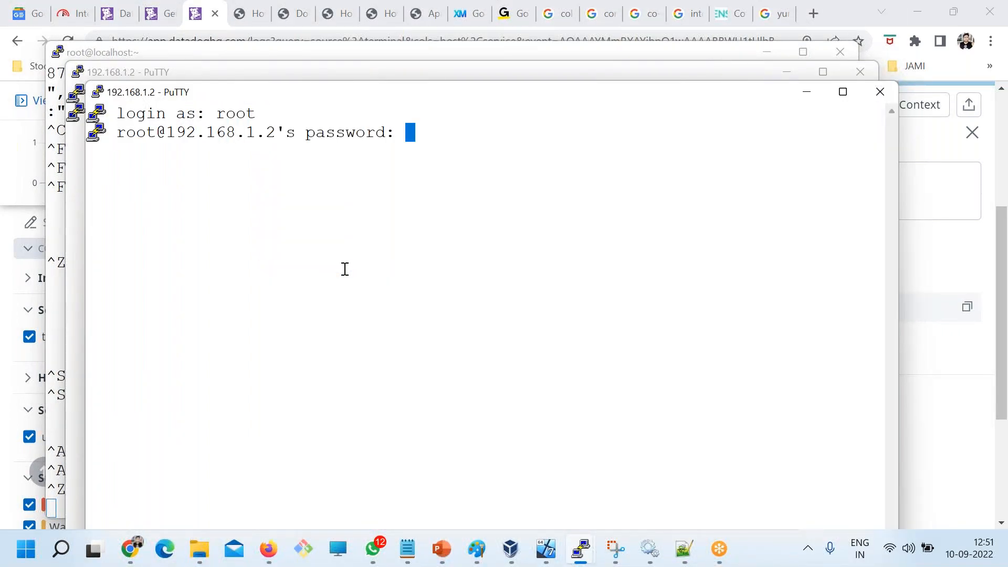
pyautogui.press('Return')
# - Clear the new root terminal and list the files in the home directory
pyautogui.write('clear')
pyautogui.press('Return')
pyautogui.write('l')
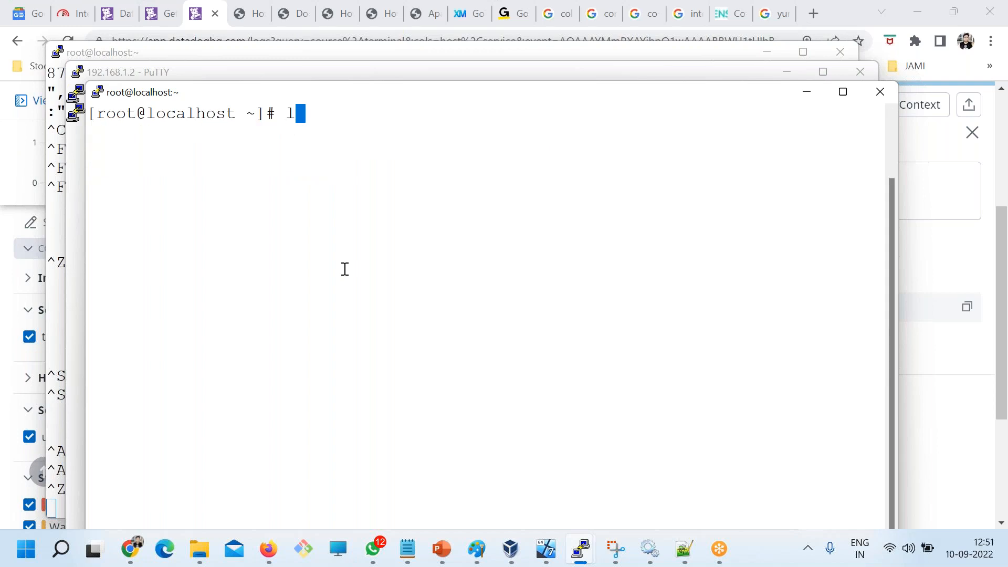
pyautogui.write('s')
pyautogui.press('Return')
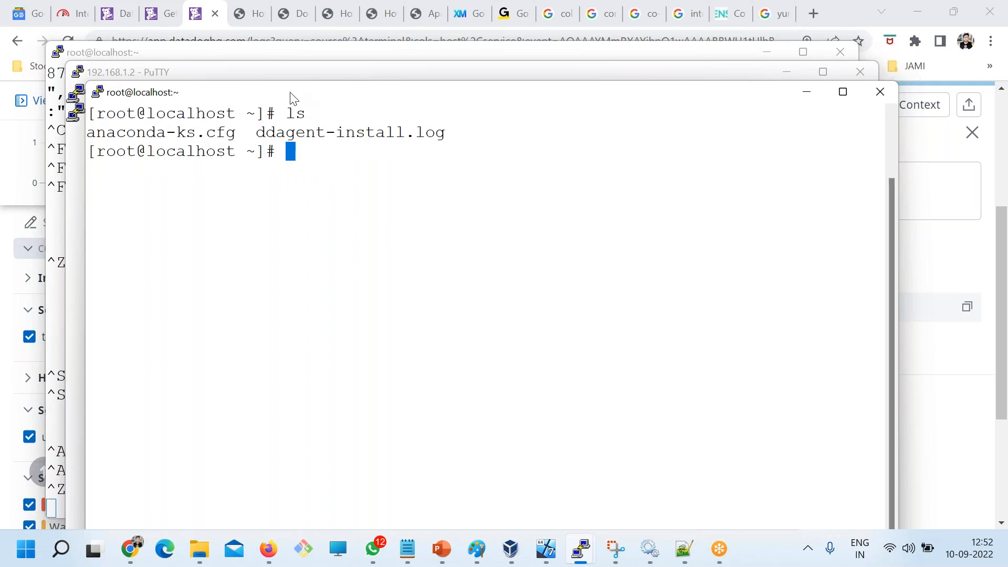
pyautogui.moveTo(292, 98); pyautogui.dragTo(252, 79)
pyautogui.write('clear')
pyautogui.press('BackSpace')
pyautogui.press('BackSpace')
pyautogui.press('BackSpace')
pyautogui.press('BackSpace')
pyautogui.press('BackSpace')
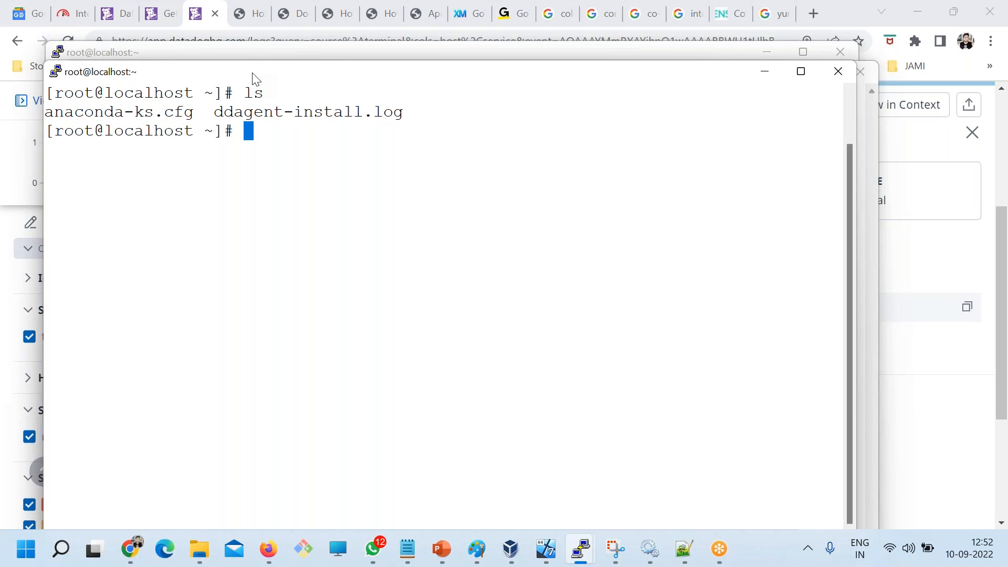
pyautogui.write('clear')
pyautogui.press('BackSpace')
pyautogui.press('BackSpace')
pyautogui.press('BackSpace')
pyautogui.press('BackSpace')
pyautogui.press('BackSpace')
pyautogui.write('mor')
pyautogui.press('BackSpace')
pyautogui.press('BackSpace')
pyautogui.write('dat')
pyautogui.press('BackSpace')
pyautogui.press('BackSpace')
pyautogui.press('BackSpace')
pyautogui.press('BackSpace')
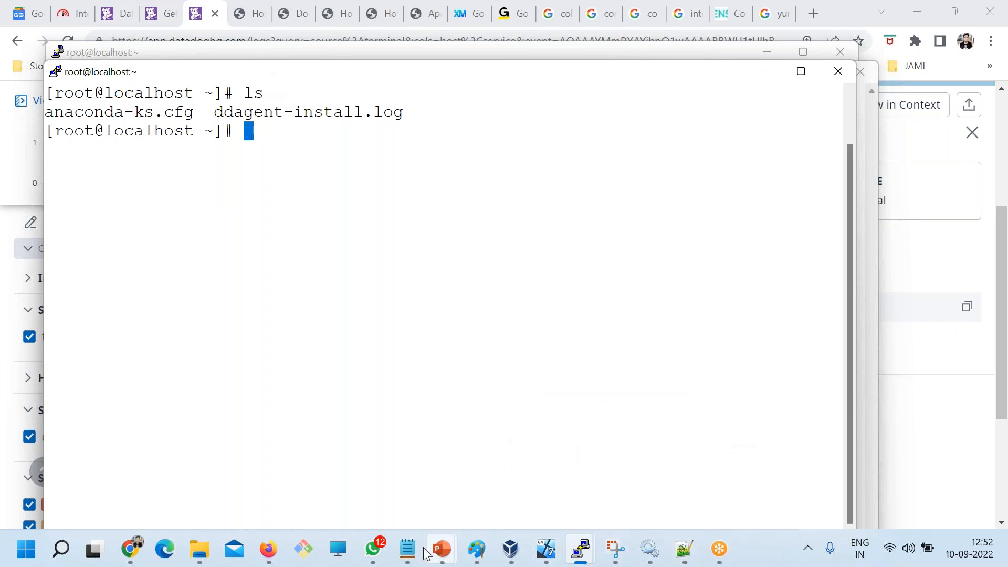
# - Copy the command datadog-agent status from Datadog.txt in Notepad and run it in the new root PuTTY session
pyautogui.click(407, 549)
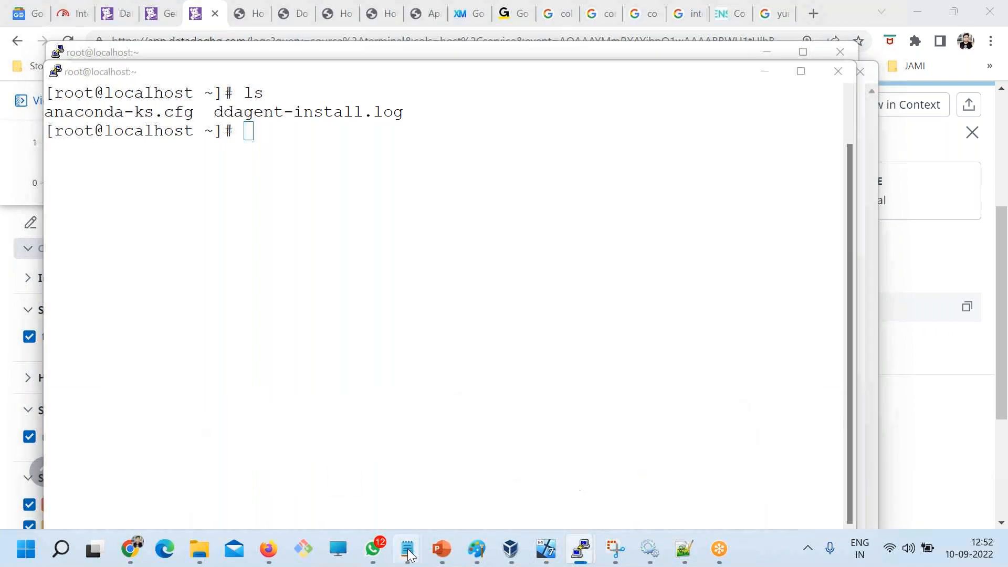
pyautogui.click(437, 478)
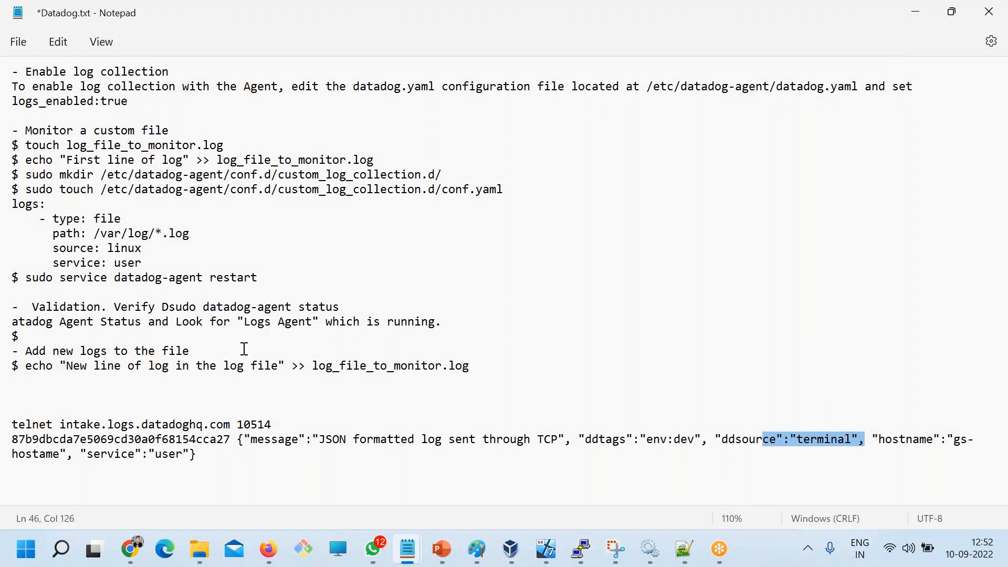
pyautogui.click(183, 353)
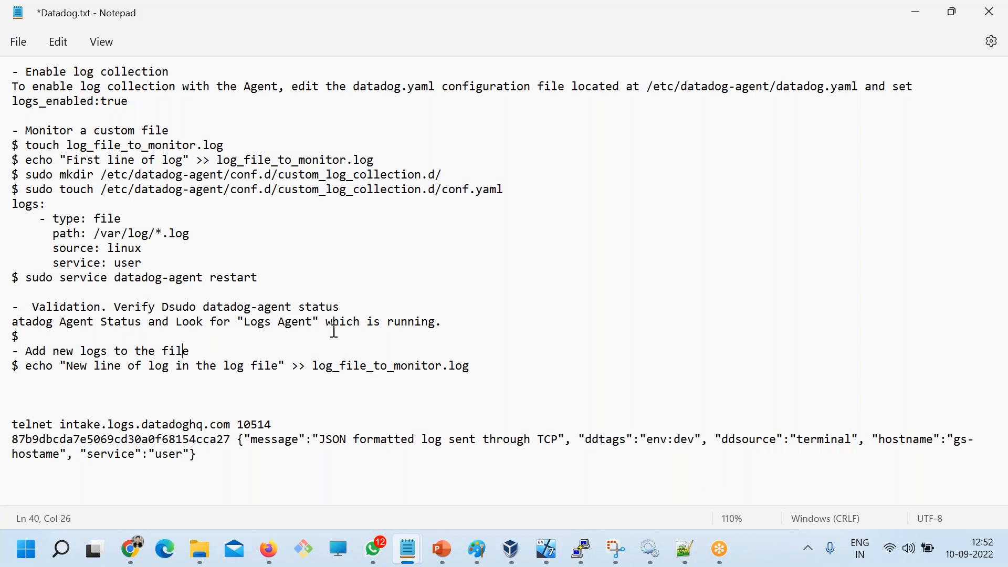
pyautogui.moveTo(350, 303); pyautogui.dragTo(204, 308)
pyautogui.hotkey('ctrl', 'c')
pyautogui.hotkey('alt', 'Tab')
pyautogui.rightClick(431, 256)
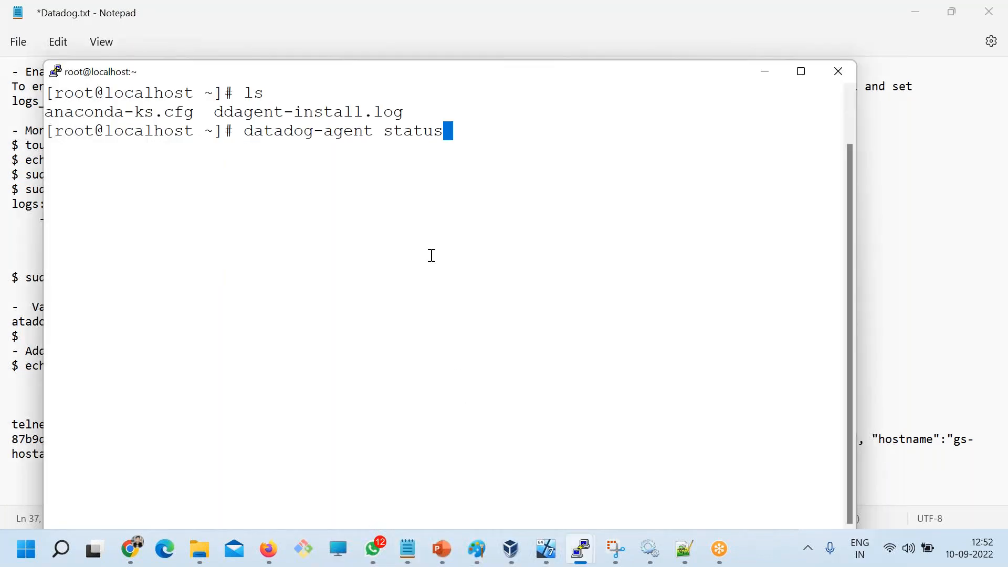
pyautogui.press('Return')
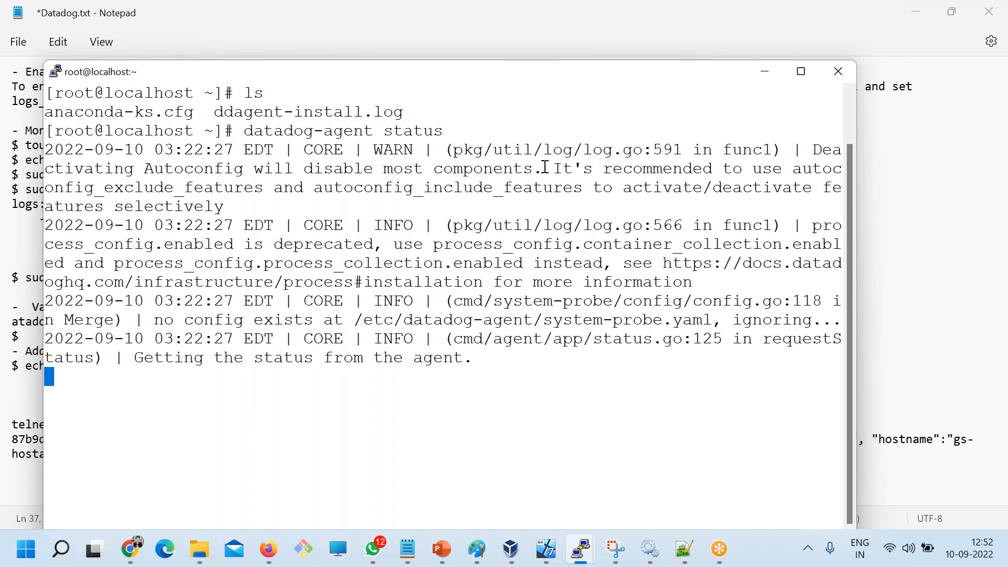
# - Read the Autoconfig warning and the process_config info message at the start of the agent status output
pyautogui.moveTo(613, 150); pyautogui.dragTo(722, 184)
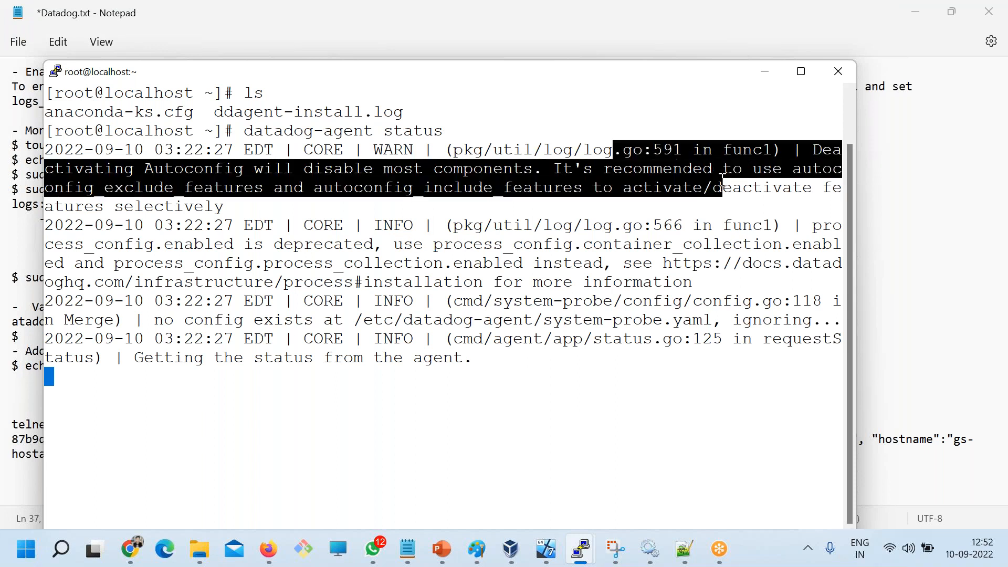
pyautogui.doubleClick(722, 184)
pyautogui.moveTo(294, 225); pyautogui.dragTo(387, 261)
pyautogui.click(431, 280)
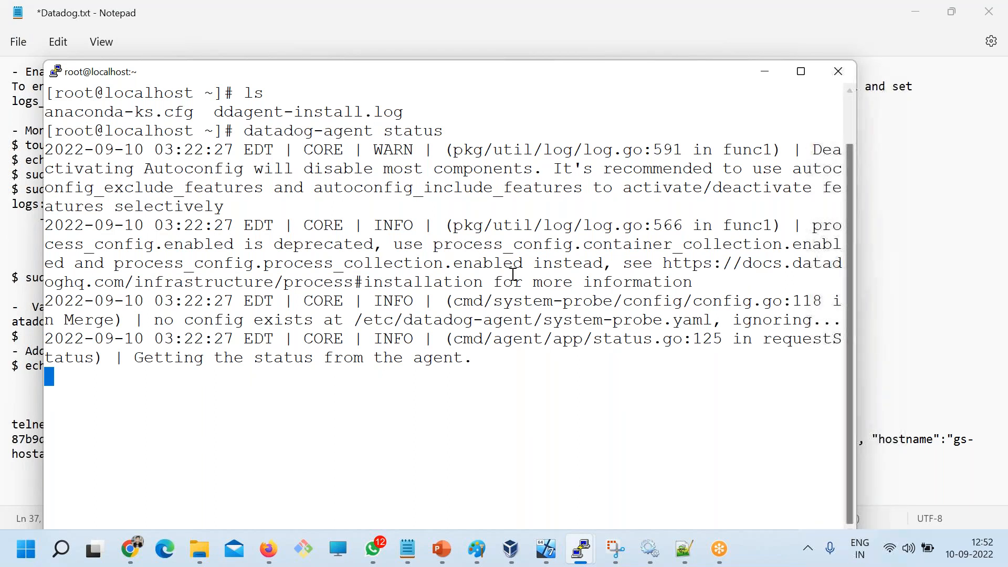
pyautogui.doubleClick(342, 264)
pyautogui.doubleClick(239, 268)
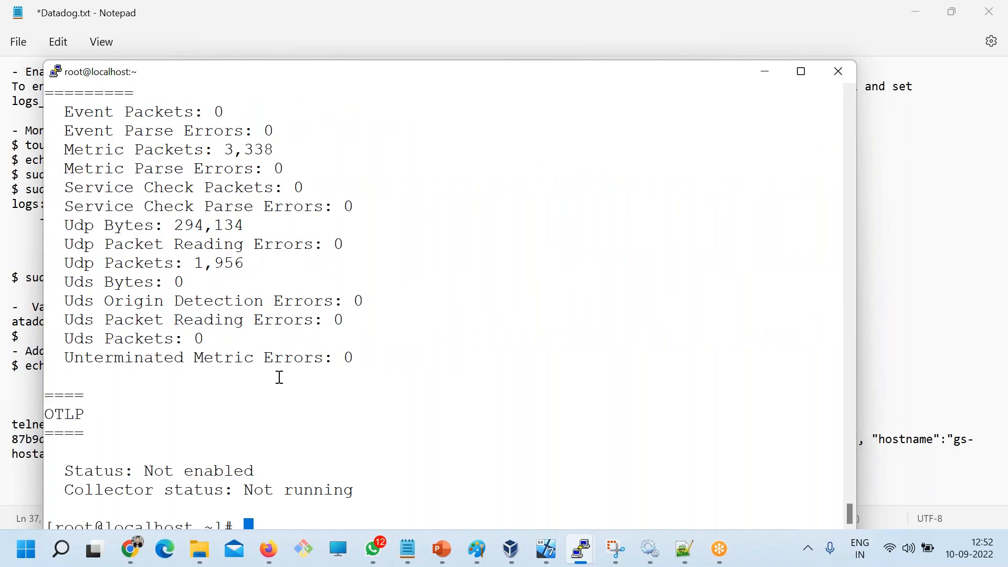
# - Find the custom_log_collection section in the agent status output and review its entries
pyautogui.scroll(10, 279, 377)
pyautogui.scroll(20, 274, 377)
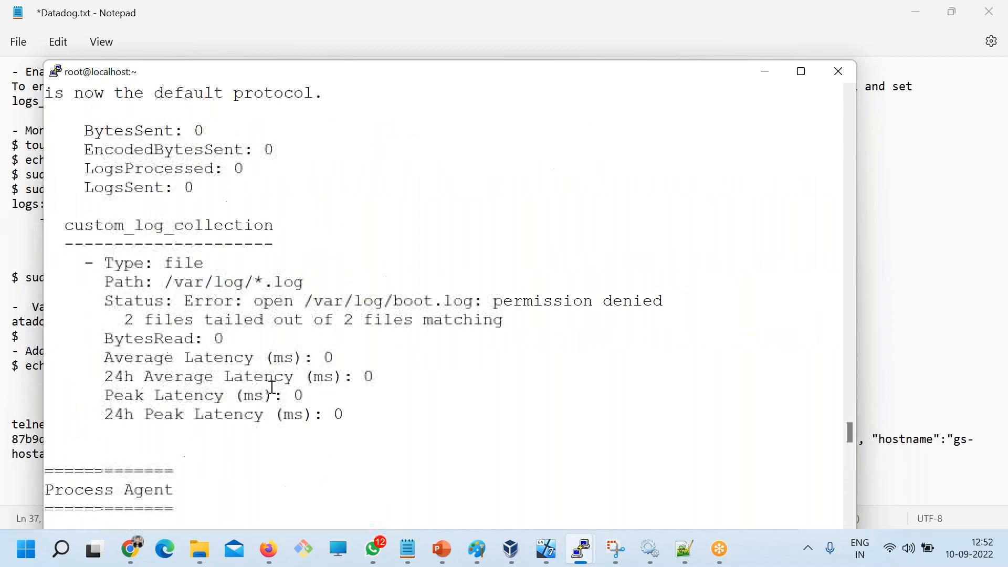
pyautogui.scroll(4, 235, 412)
pyautogui.scroll(-9, 234, 413)
pyautogui.moveTo(83, 185); pyautogui.dragTo(153, 261)
pyautogui.scroll(-10, 225, 314)
pyautogui.scroll(3, 225, 314)
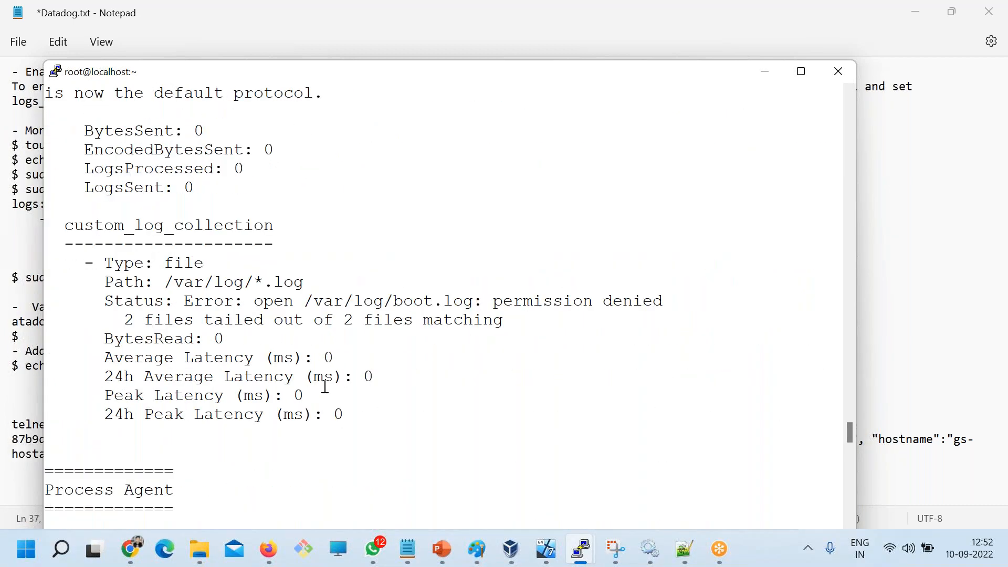
# - Examine the Status line for the /var/log/*.log path under custom_log_collection, and return to the end of the output
pyautogui.moveTo(671, 301); pyautogui.dragTo(110, 301)
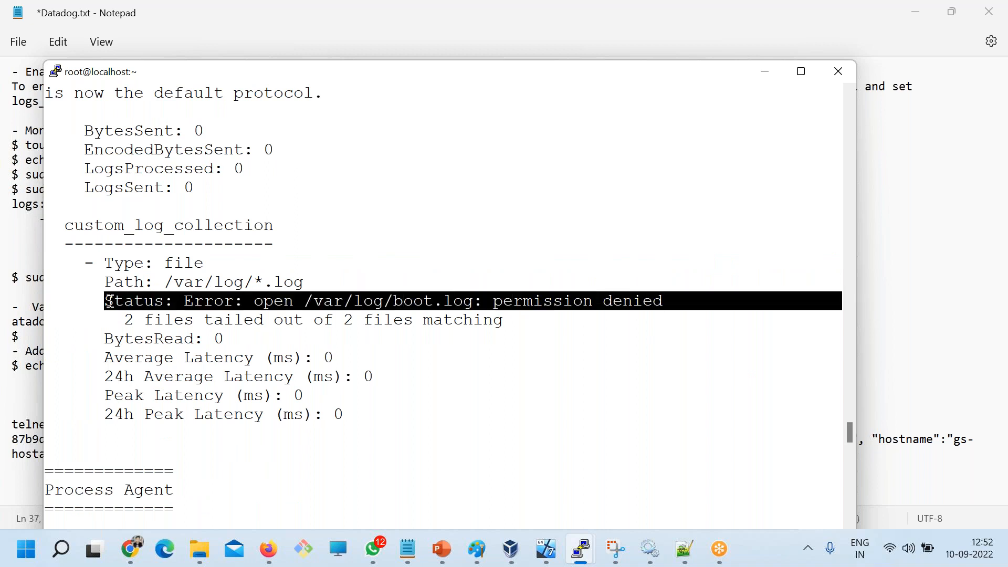
pyautogui.doubleClick(359, 301)
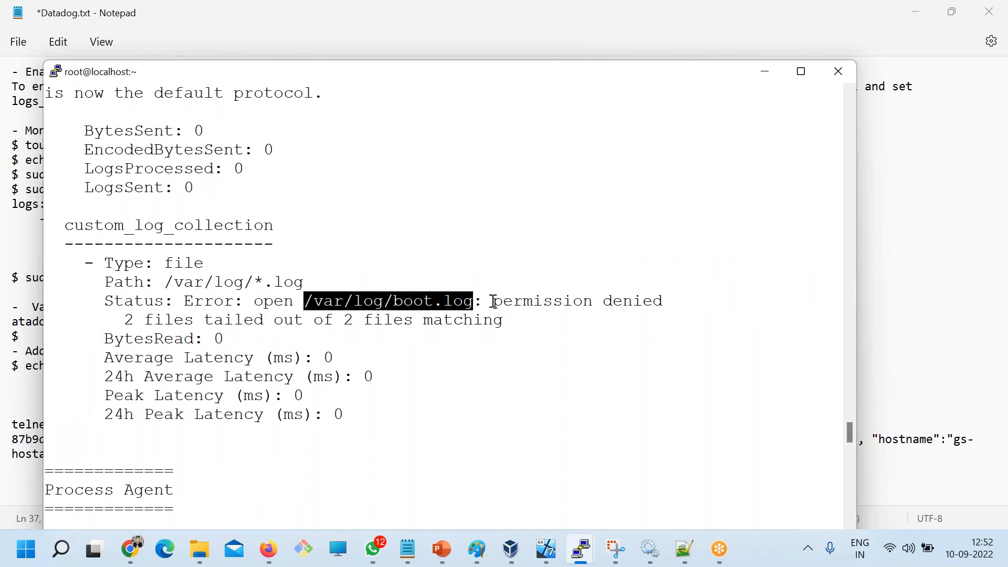
pyautogui.doubleClick(527, 301)
pyautogui.moveTo(654, 302); pyautogui.dragTo(386, 301)
pyautogui.click(313, 303)
pyautogui.scroll(-20, 377, 360)
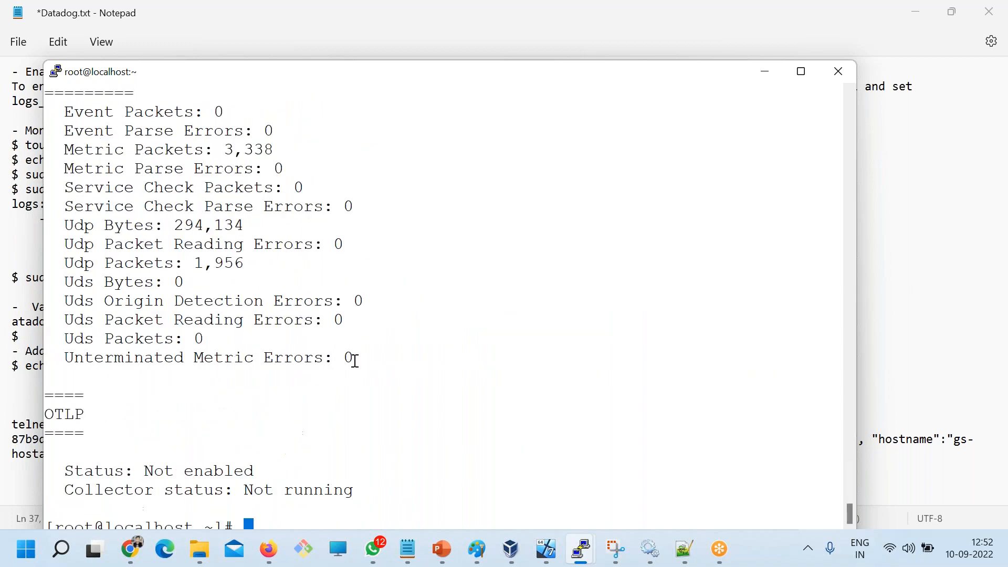
# - Change to the /var/log/ directory in the root session and list its contents
pyautogui.moveTo(128, 82); pyautogui.dragTo(232, 22)
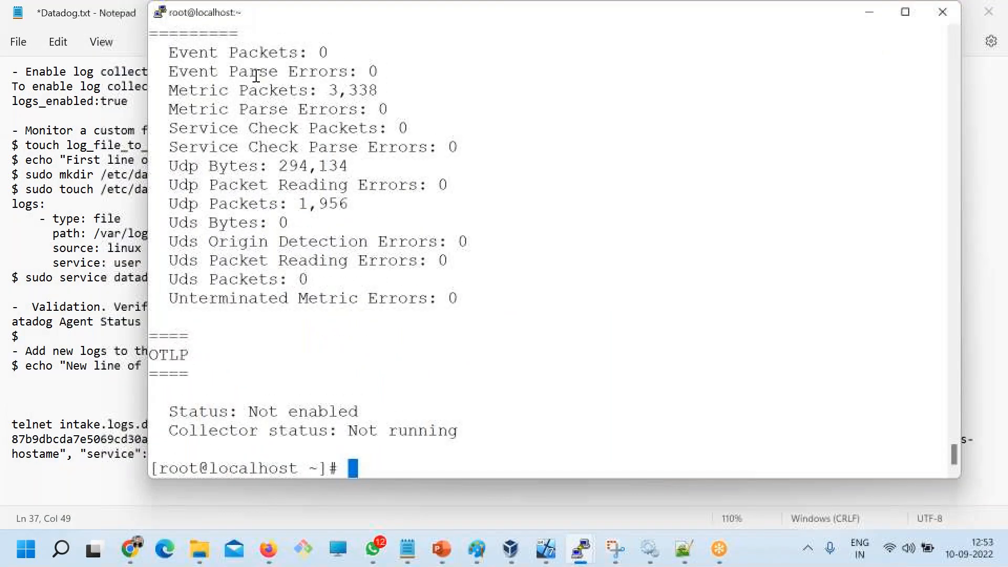
pyautogui.write('cd /dat')
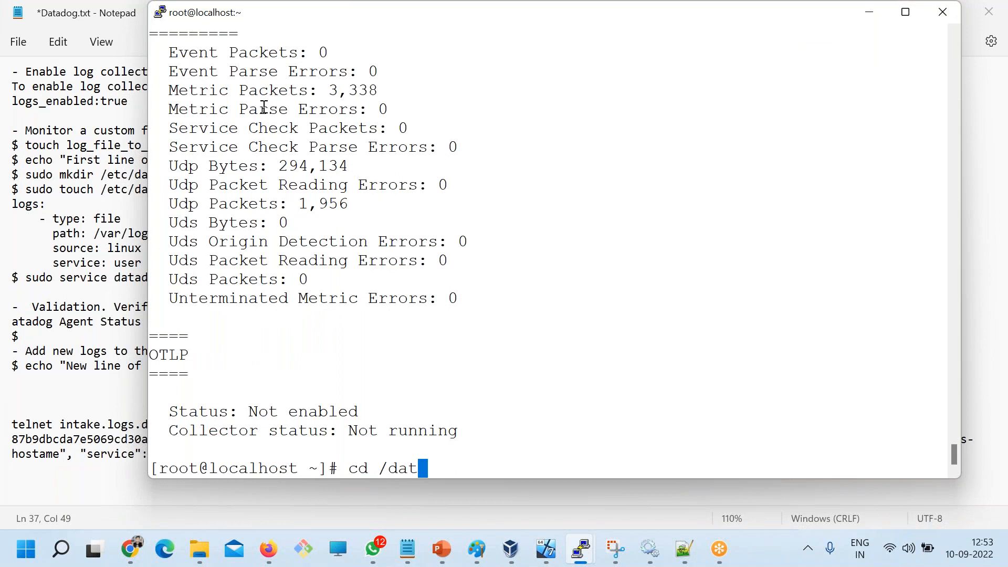
pyautogui.press('BackSpace')
pyautogui.press('BackSpace')
pyautogui.press('BackSpace')
pyautogui.write('var/log/')
pyautogui.press('Return')
pyautogui.write('ls')
pyautogui.press('Return')
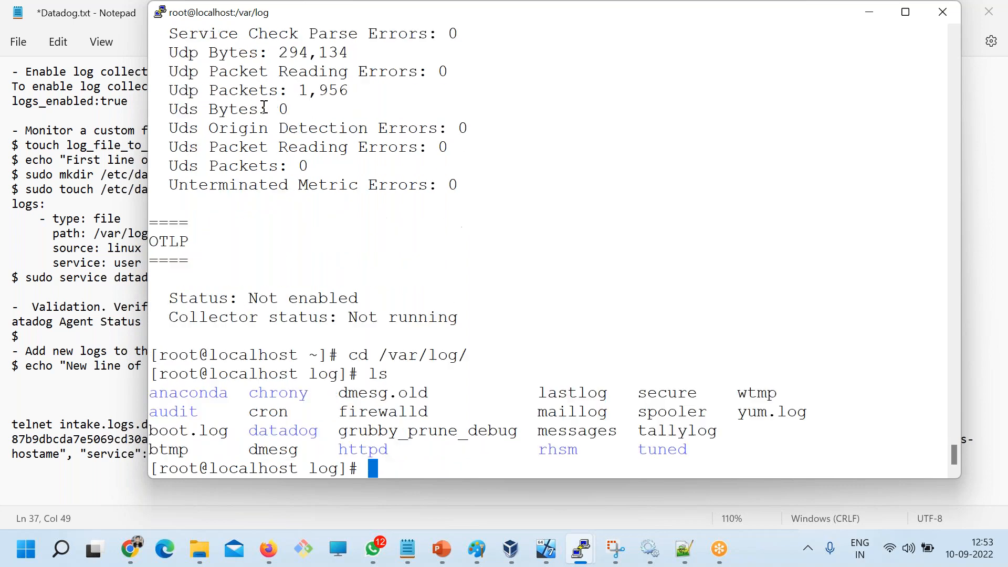
# - Give everything in /var/log full permissions recursively with chmod -R 777
pyautogui.write('chmod')
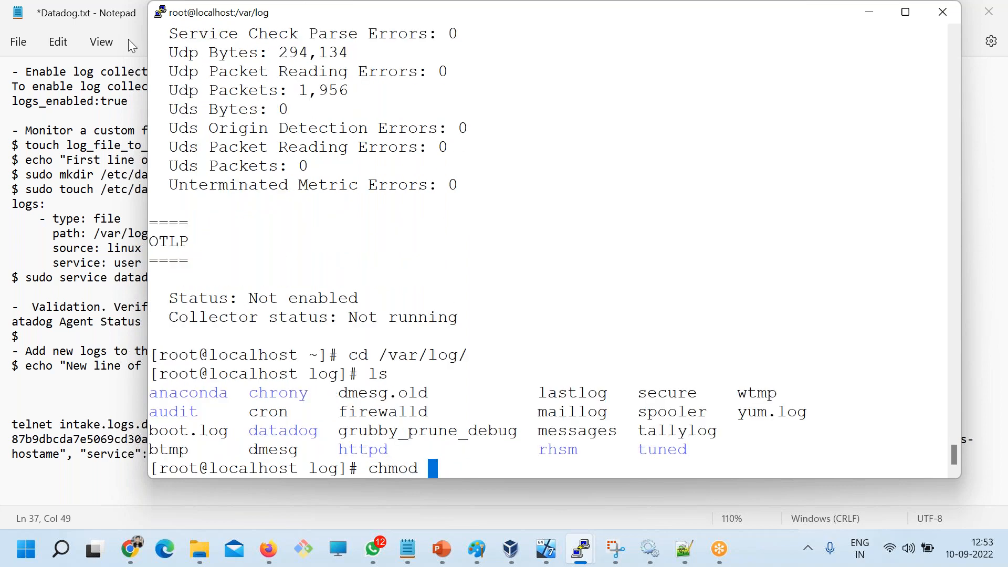
pyautogui.click(107, 328)
pyautogui.moveTo(340, 308); pyautogui.dragTo(204, 308)
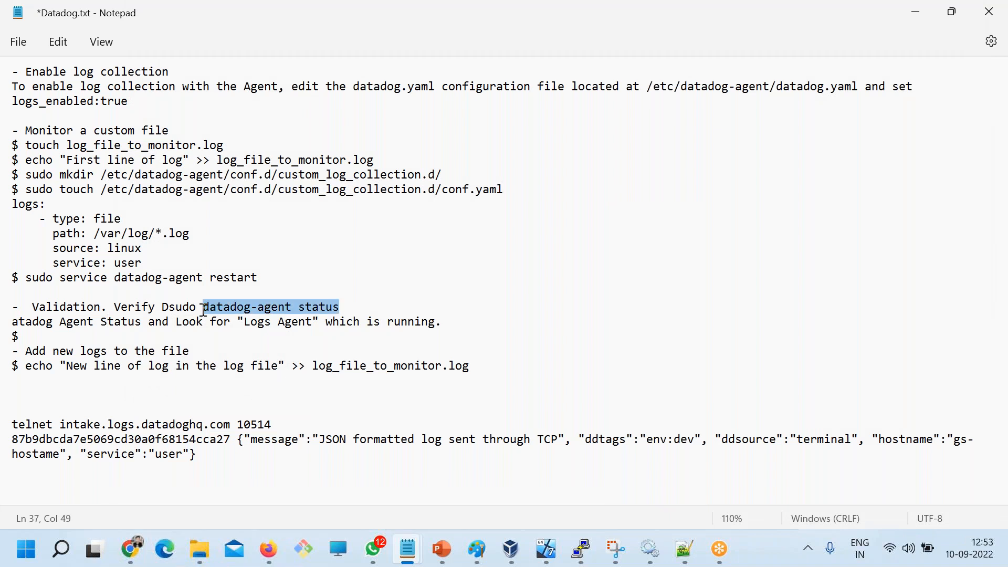
pyautogui.hotkey('alt', 'Tab')
pyautogui.write('-R 777 .')
pyautogui.press('Return')
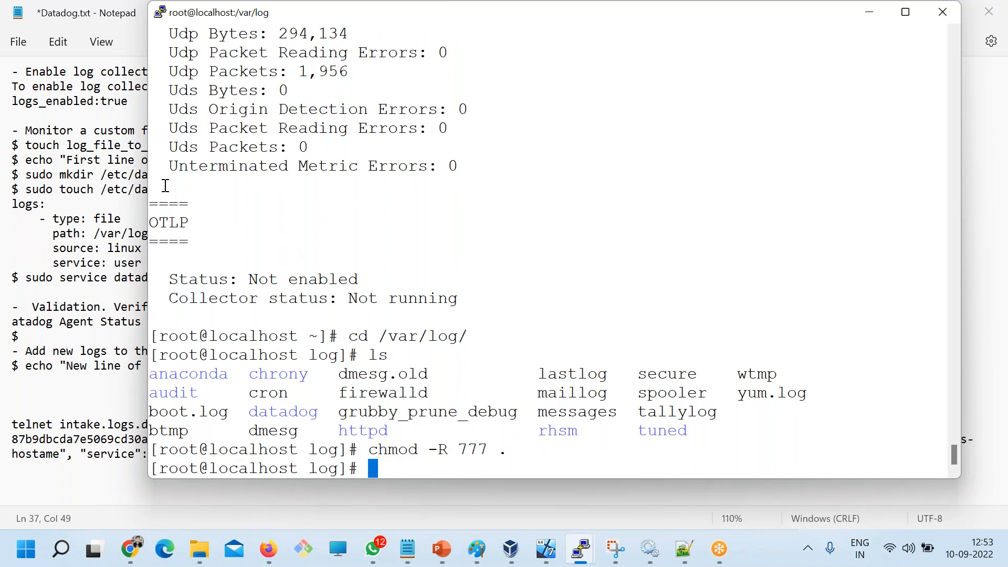
# - Restart the agent service with systemctl restart datadog-agent
pyautogui.press('Up')
pyautogui.press('Up')
pyautogui.press('Up')
pyautogui.press('Up')
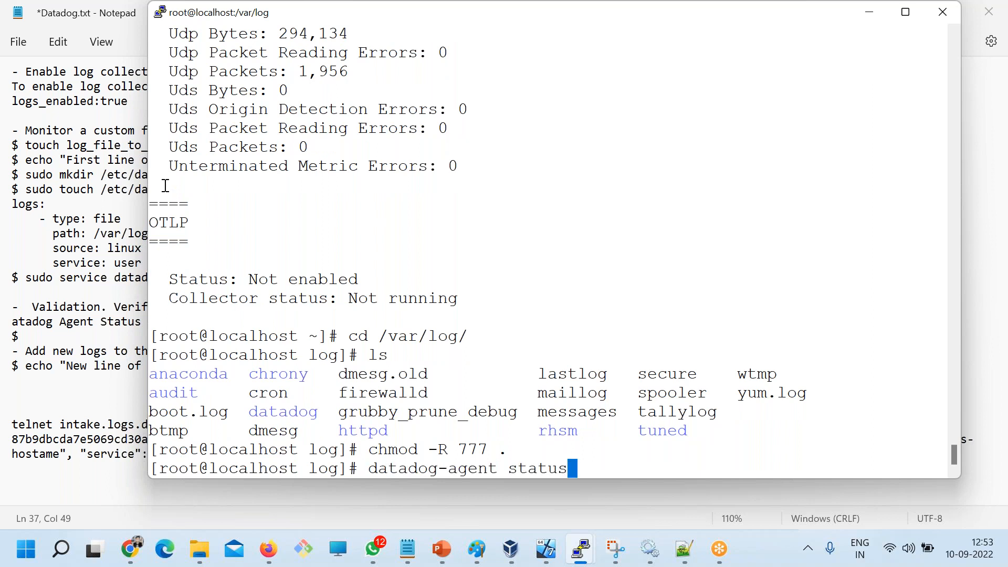
pyautogui.press('Down')
pyautogui.press('Down')
pyautogui.hotkey('ctrl', 'c')
pyautogui.write('syst')
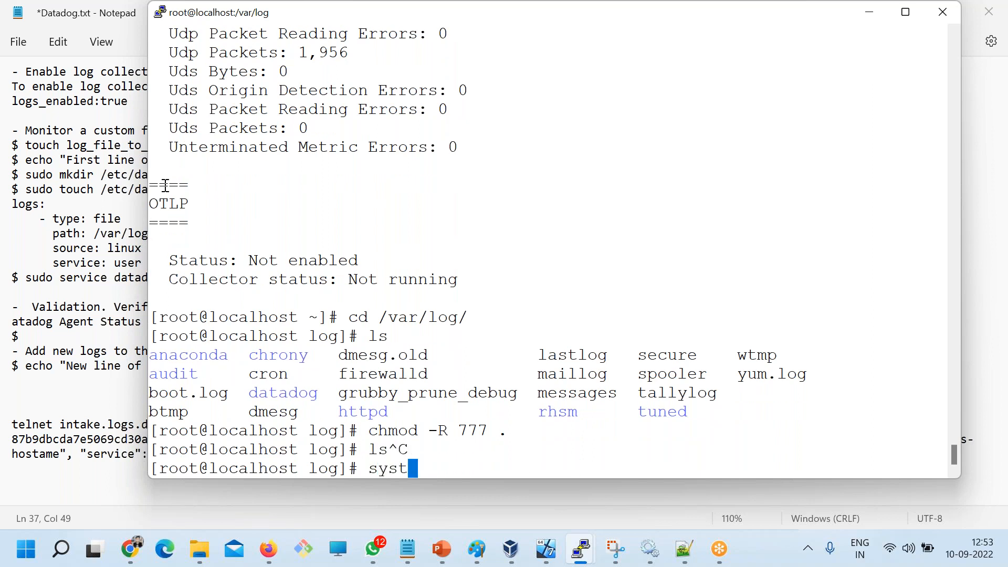
pyautogui.write('emctl restart ')
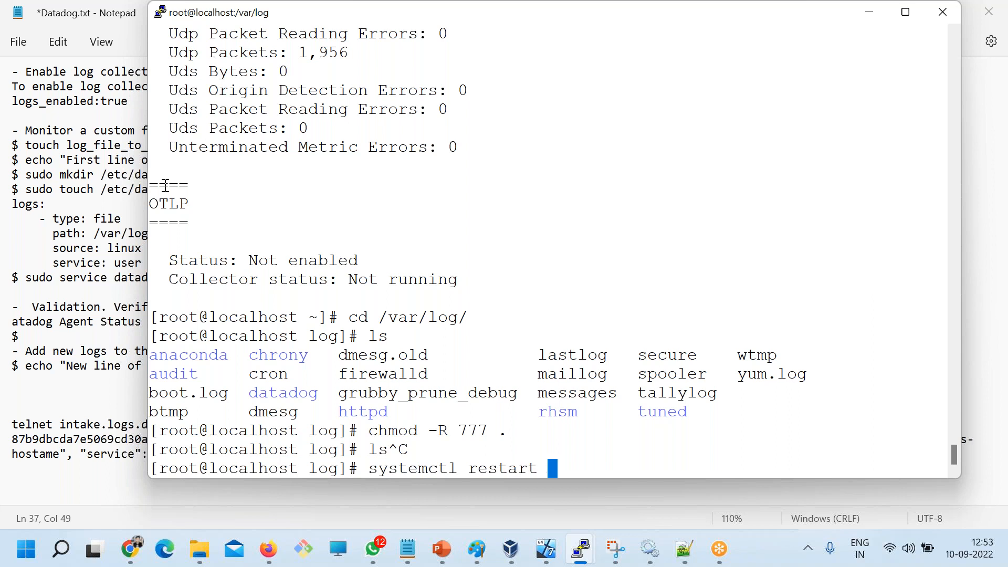
pyautogui.write('datadog-agent')
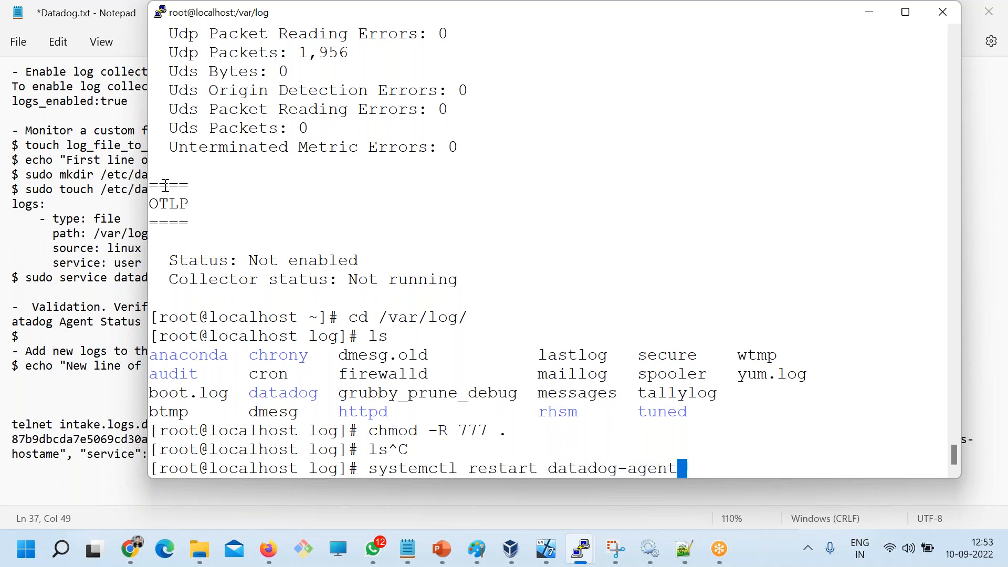
pyautogui.press('Return')
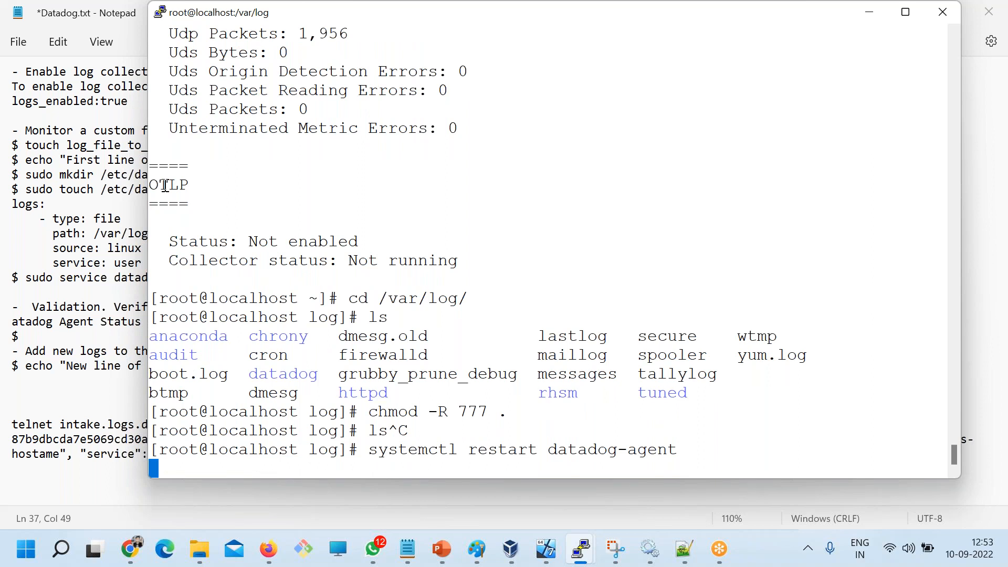
# - Run datadog-agent status again from the command history, and close the inactive PuTTY window waiting at the centos password prompt
pyautogui.write('yum iun')
pyautogui.press('BackSpace')
pyautogui.press('Up')
pyautogui.press('Up')
pyautogui.press('Up')
pyautogui.press('Up')
pyautogui.press('Up')
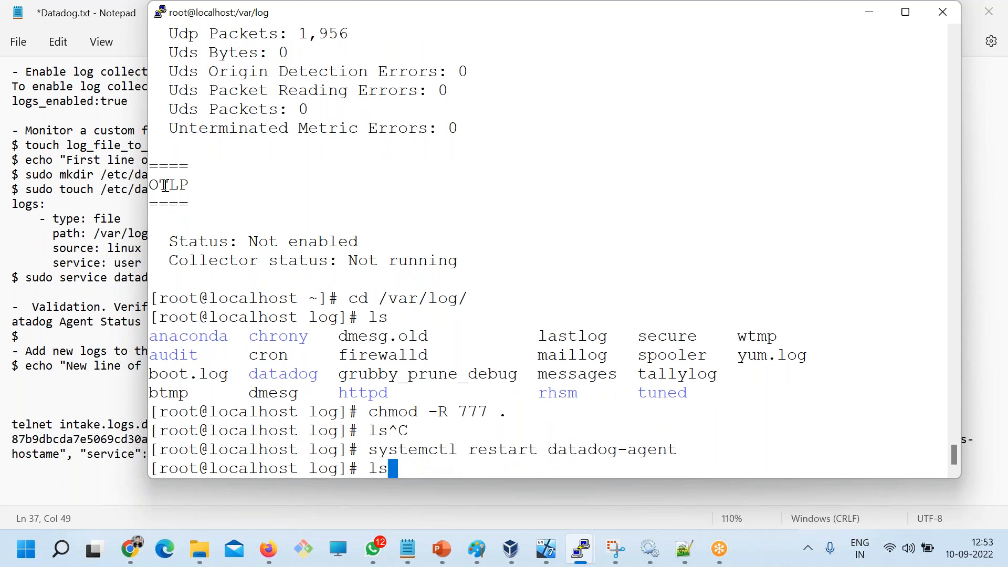
pyautogui.press('Return')
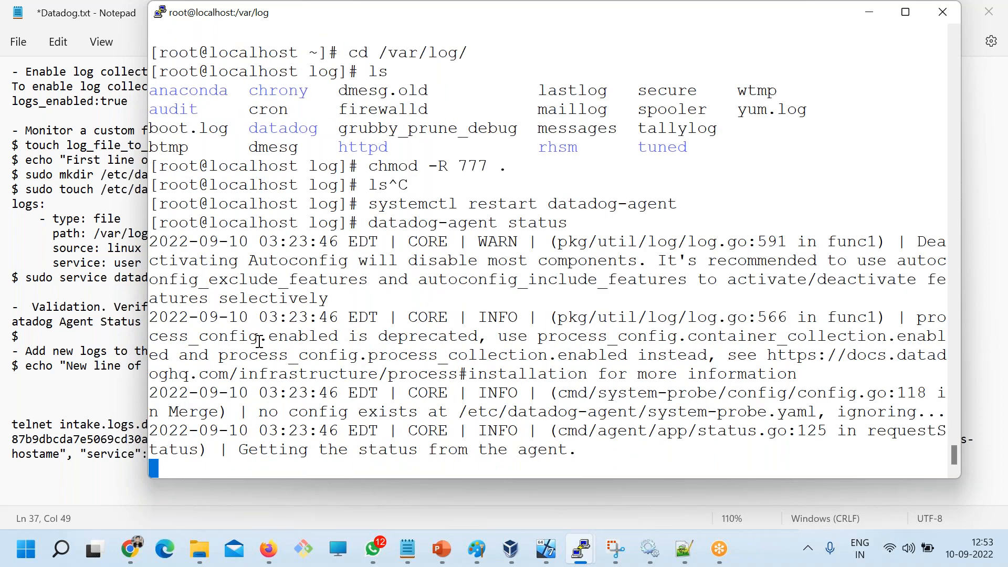
pyautogui.click(618, 330)
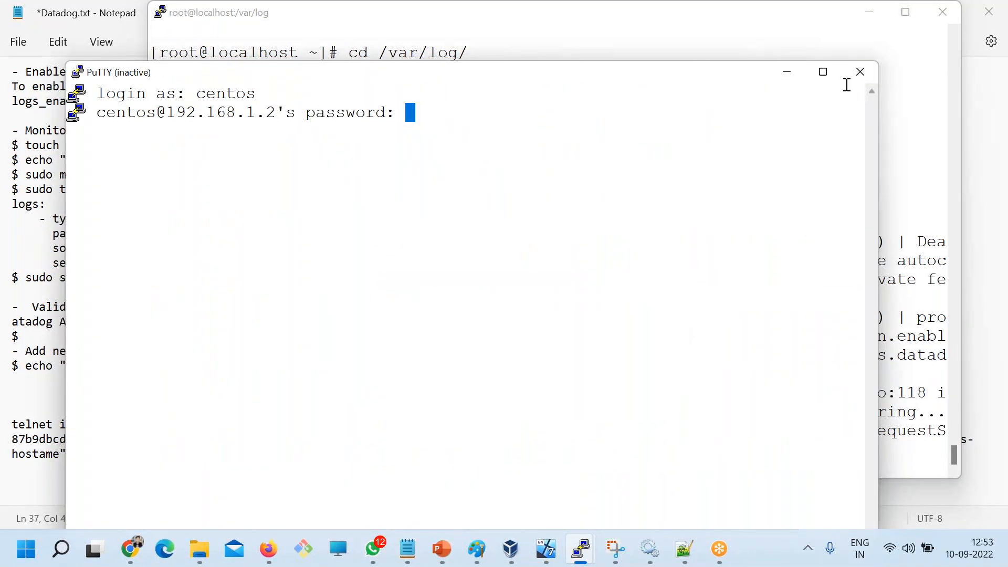
pyautogui.click(860, 72)
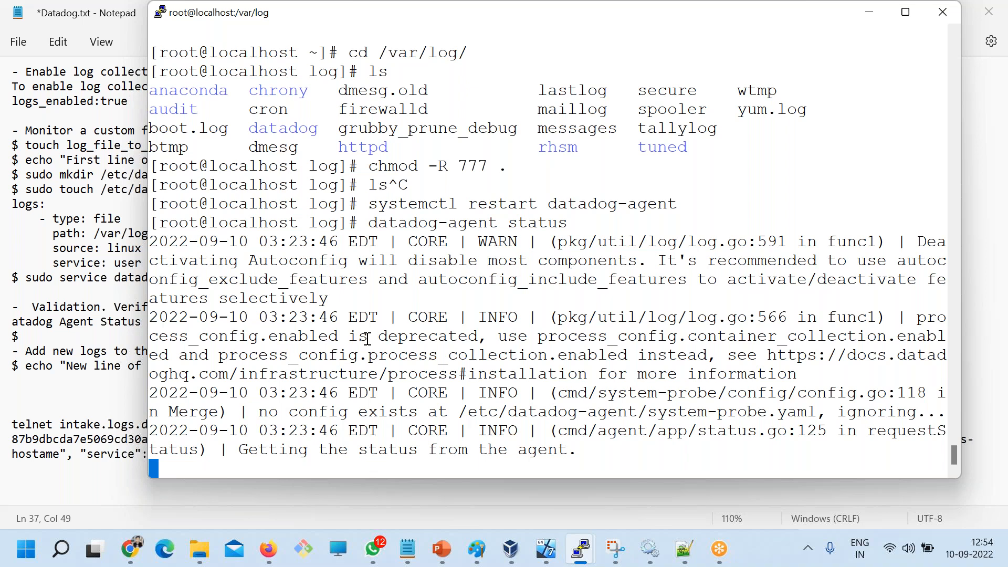
# - Review the inputs and latency lines of the /var/log/*.log entry in the new agent status output
pyautogui.scroll(15, 379, 347)
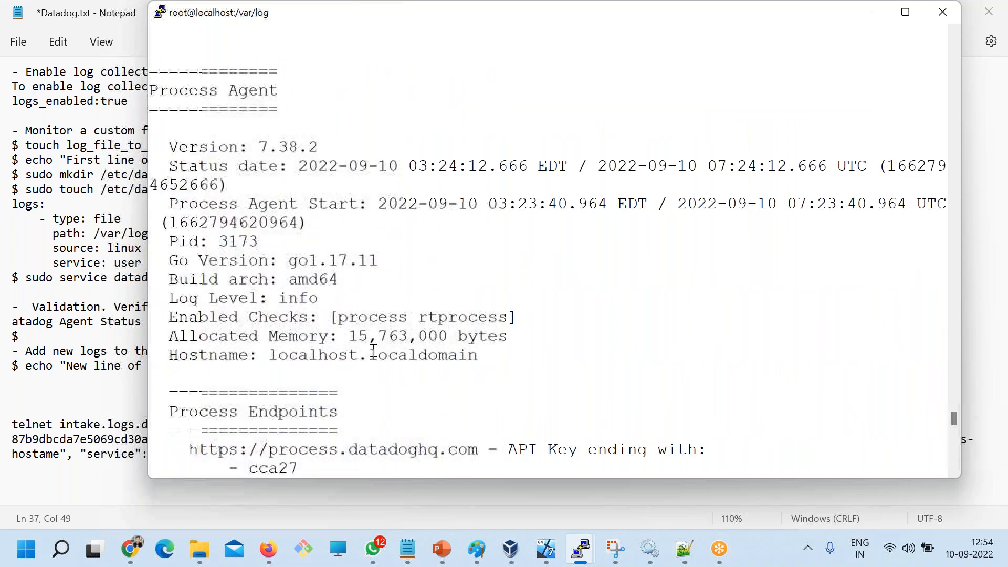
pyautogui.scroll(-4, 338, 319)
pyautogui.moveTo(349, 96); pyautogui.dragTo(273, 111)
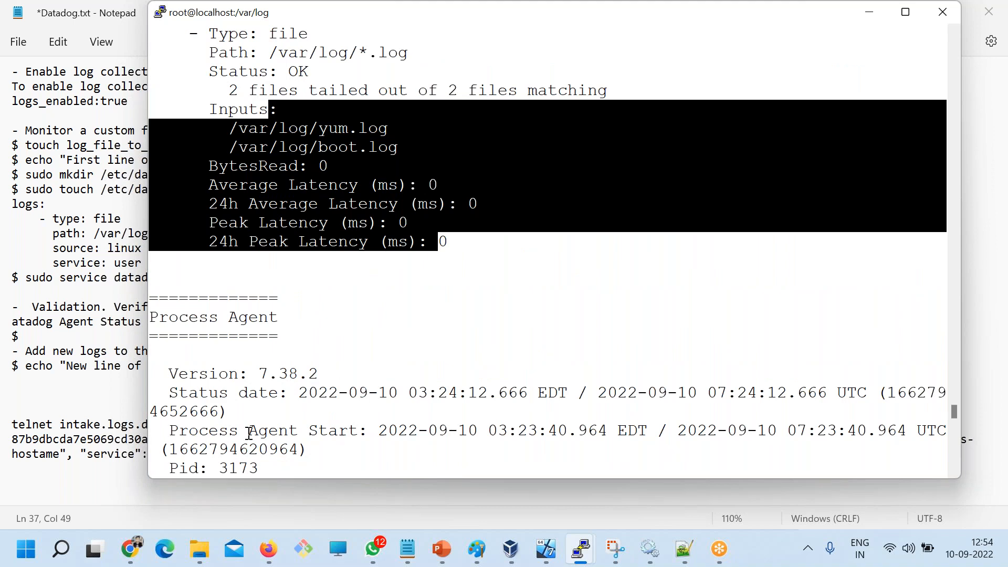
# - Switch to Datadog Logs in Chrome, close the open log's details, and reload the source:terminal search to look for new logs
pyautogui.click(130, 548)
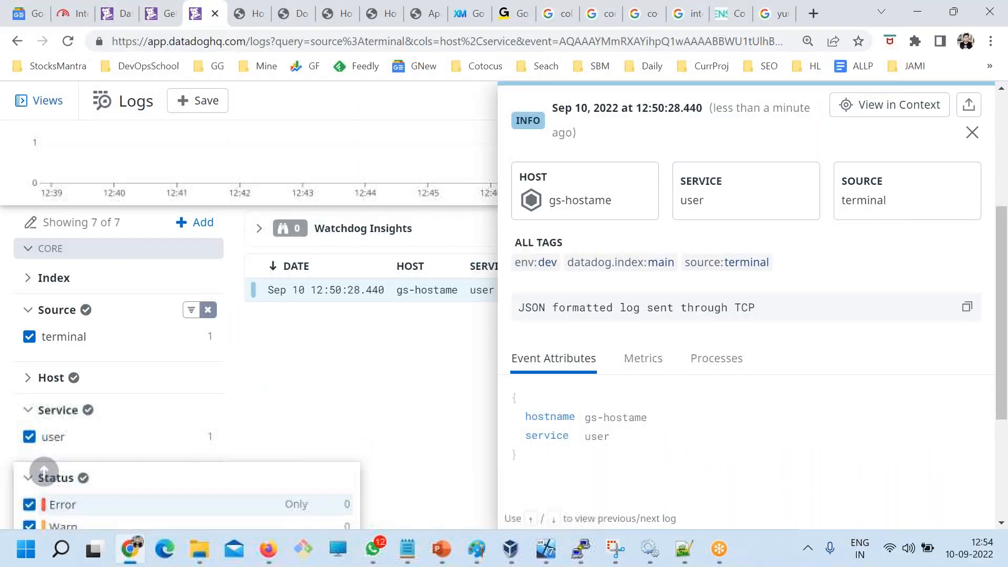
pyautogui.press('Escape')
pyautogui.click(686, 107)
pyautogui.press('Escape')
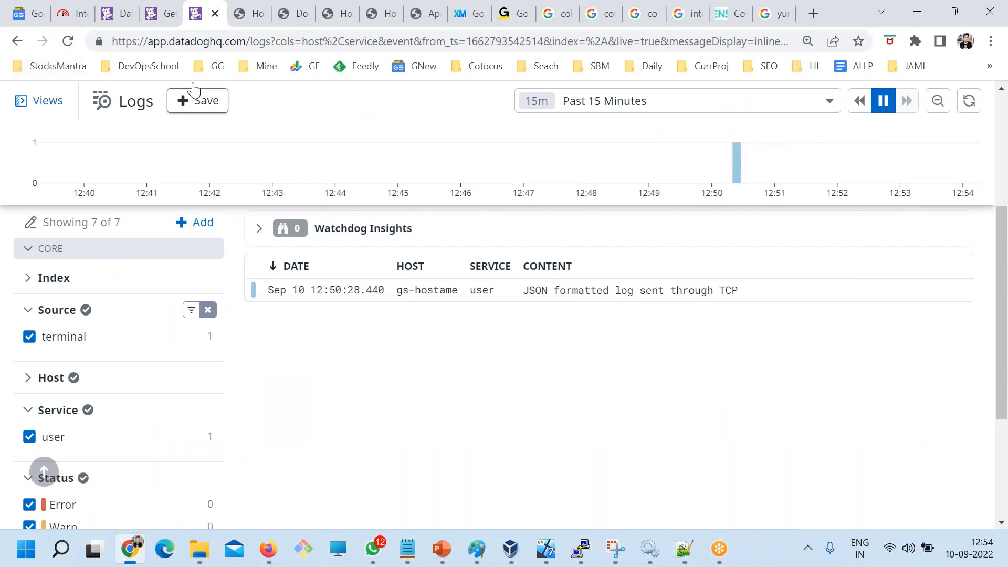
pyautogui.click(68, 41)
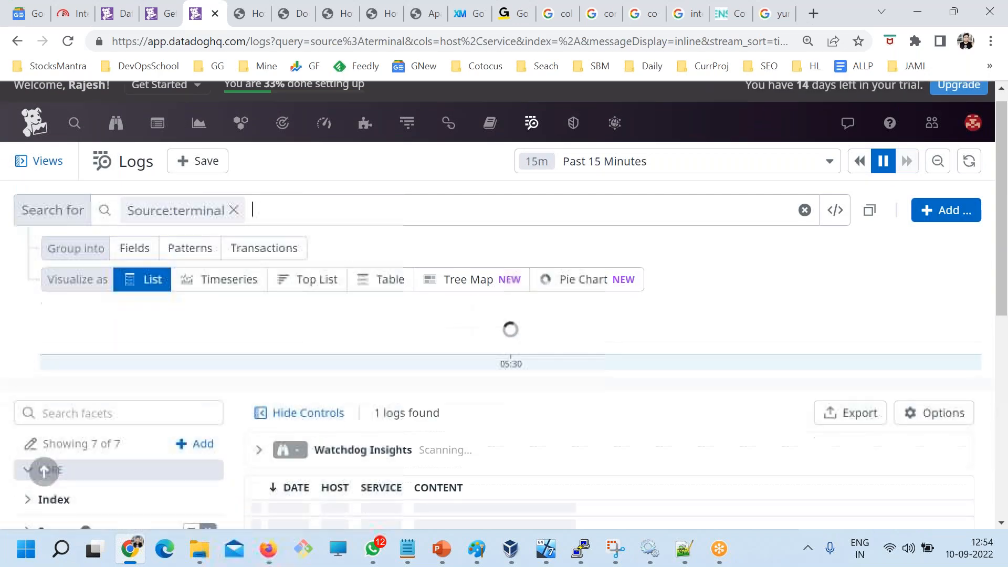
pyautogui.scroll(-3, 560, 383)
pyautogui.scroll(1, 561, 383)
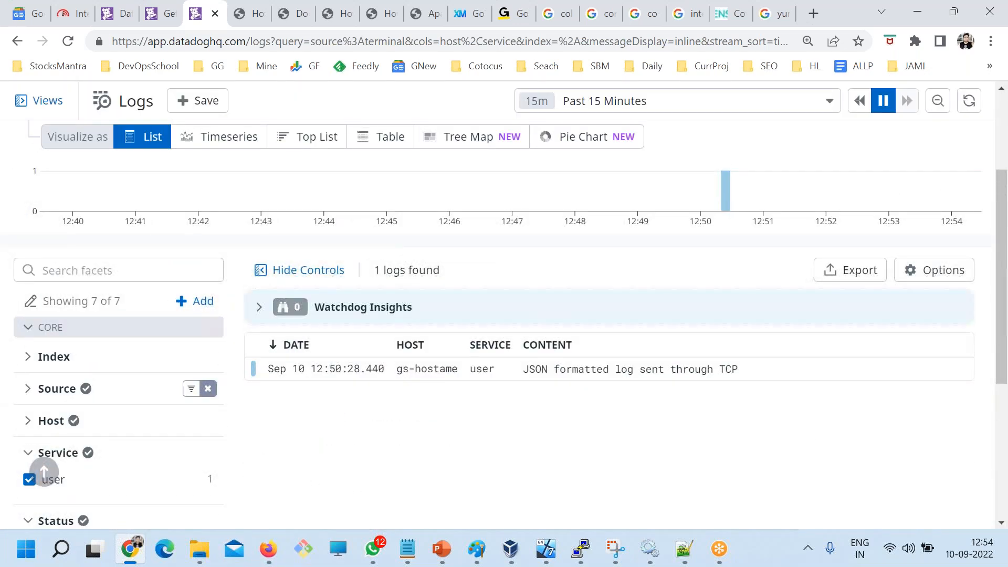
# - Switch to PuTTY to examine the custom_log_collection Status line for /var/log/*.log, and return to Datadog Logs in Chrome
pyautogui.hotkey('alt', 'Tab')
pyautogui.scroll(4, 399, 263)
pyautogui.moveTo(237, 270); pyautogui.dragTo(326, 355)
pyautogui.moveTo(216, 298); pyautogui.dragTo(355, 307)
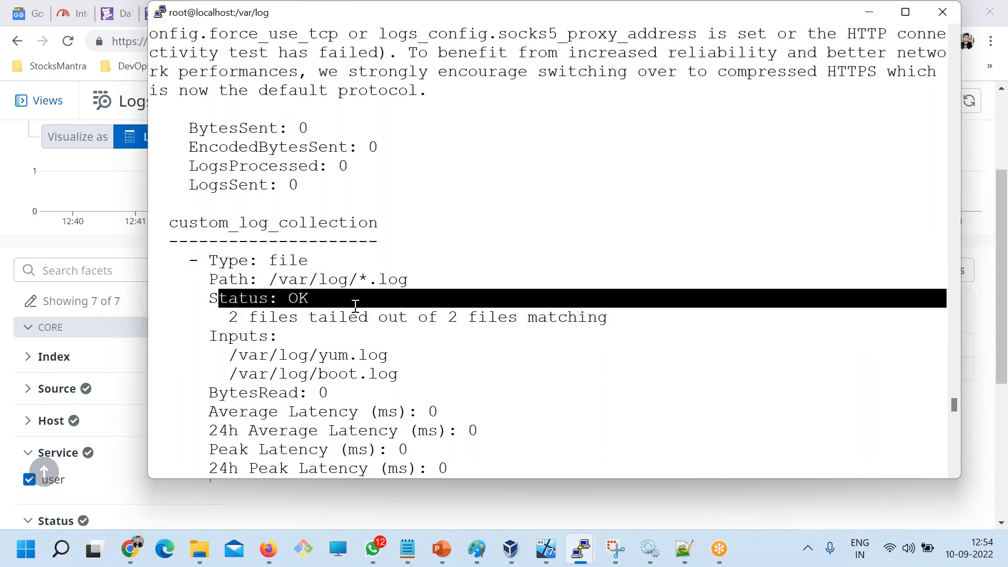
pyautogui.hotkey('alt', 'Tab')
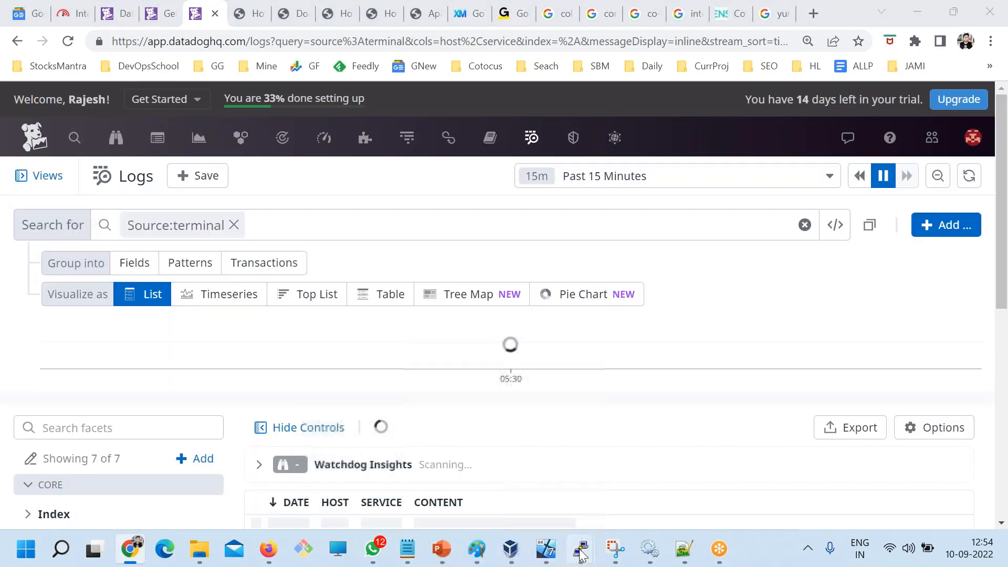
# - Switch back to the root PuTTY session and uninstall git with yum remove git, answering y to the confirmation
pyautogui.moveTo(581, 549)
pyautogui.click(805, 474)
pyautogui.scroll(-20, 447, 311)
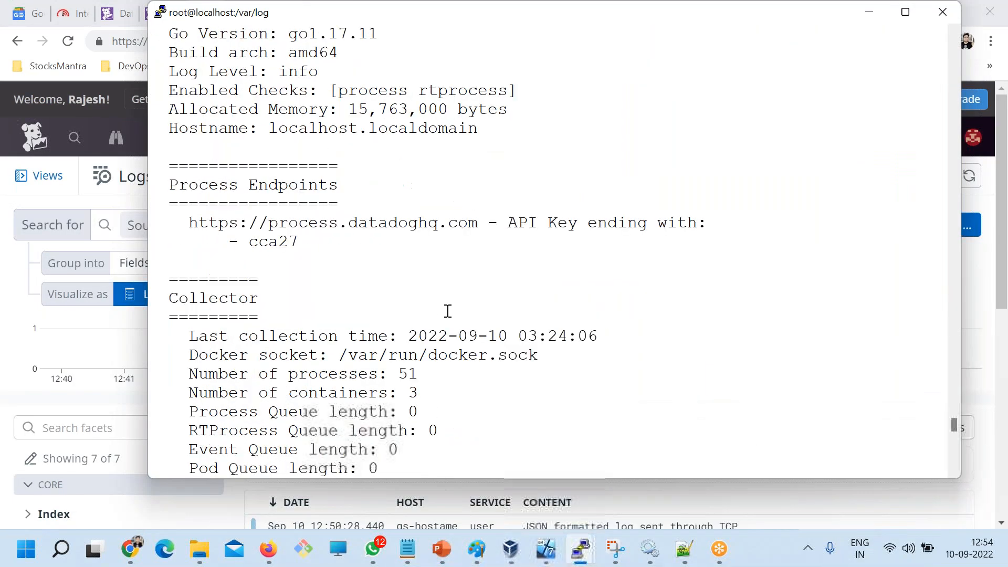
pyautogui.write('yum insta')
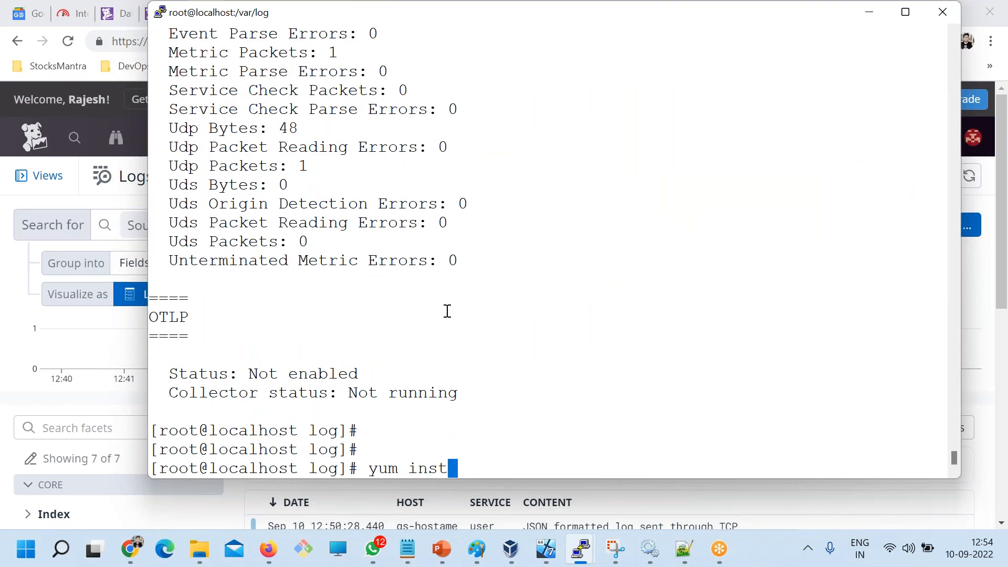
pyautogui.press('BackSpace')
pyautogui.press('BackSpace')
# - Start reinstalling git by editing the previous yum command to yum install git and running it
pyautogui.press('BackSpace')
pyautogui.press('BackSpace')
pyautogui.press('BackSpace')
pyautogui.write('r')
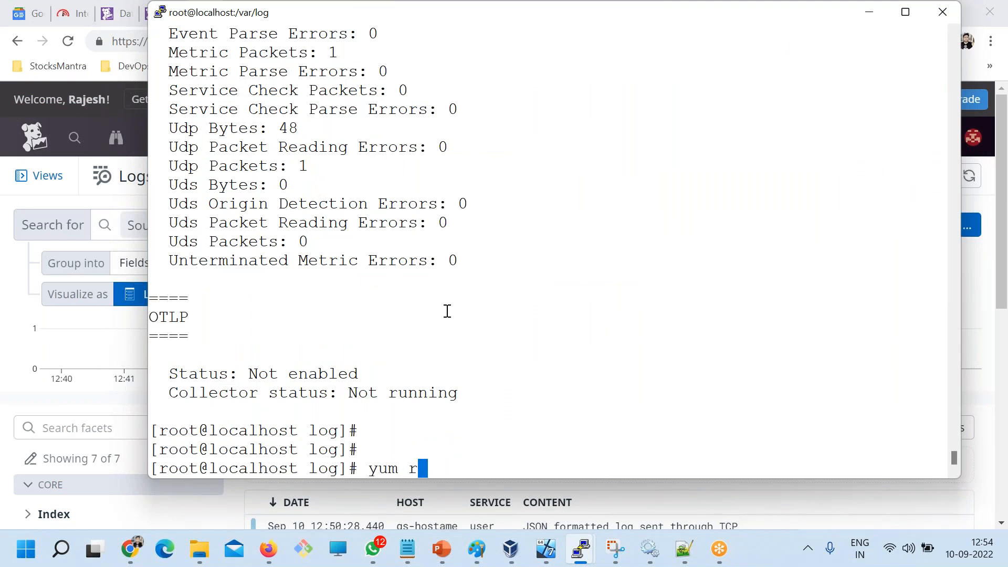
pyautogui.write('emove git')
pyautogui.press('Return')
pyautogui.write('y')
pyautogui.press('Return')
pyautogui.press('Up')
pyautogui.press('Up')
pyautogui.press('Down')
pyautogui.press('Left')
pyautogui.press('Left')
pyautogui.press('Left')
pyautogui.press('BackSpace')
pyautogui.press('BackSpace')
pyautogui.press('BackSpace')
pyautogui.press('BackSpace')
pyautogui.press('BackSpace')
pyautogui.press('BackSpace')
pyautogui.write('install')
pyautogui.press('Return')
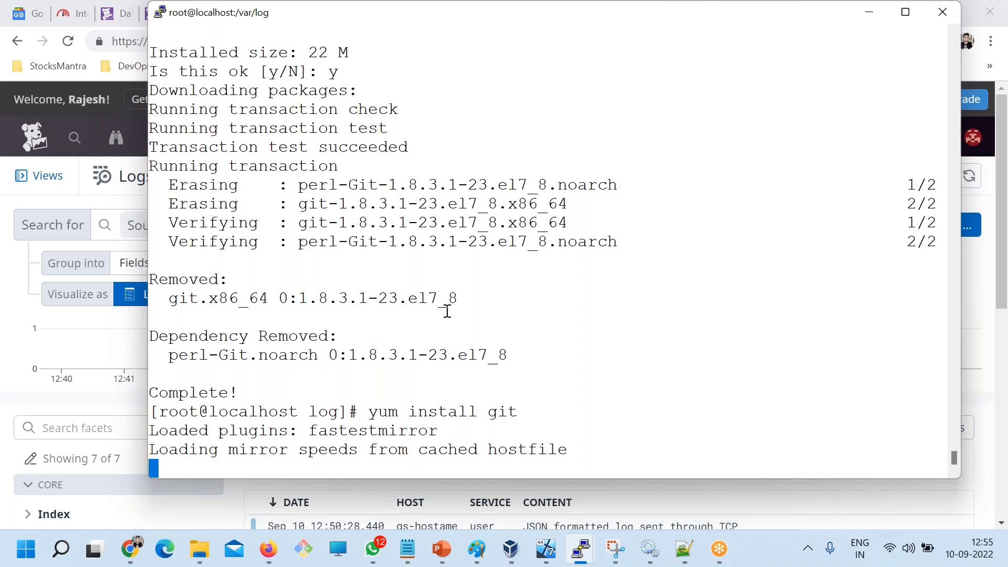
# - Switch to Datadog Logs in Chrome, reload the source:terminal search, and check the list for logs from the yum activity
pyautogui.hotkey('alt', 'Tab')
pyautogui.scroll(-3, 455, 336)
pyautogui.scroll(2, 454, 336)
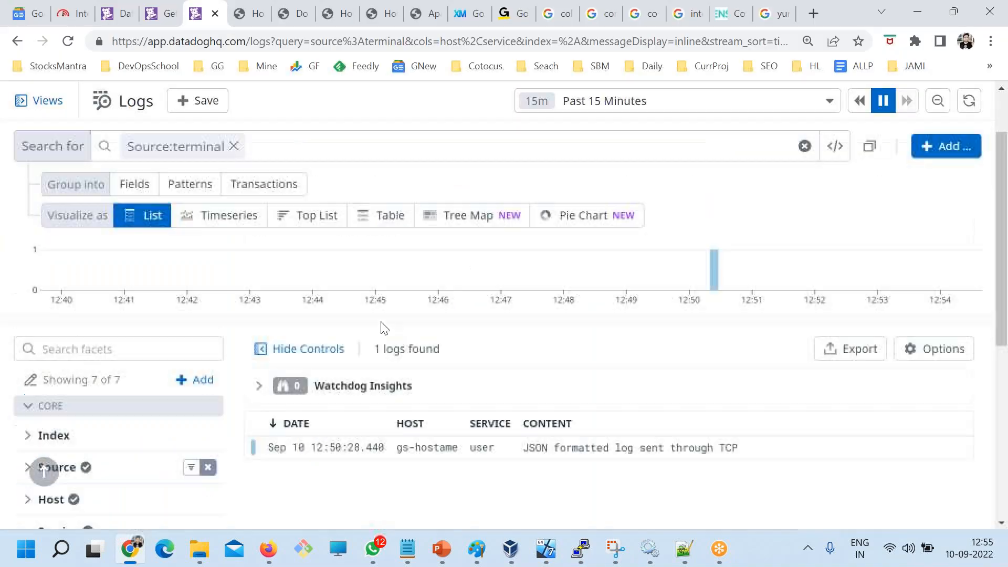
pyautogui.click(67, 42)
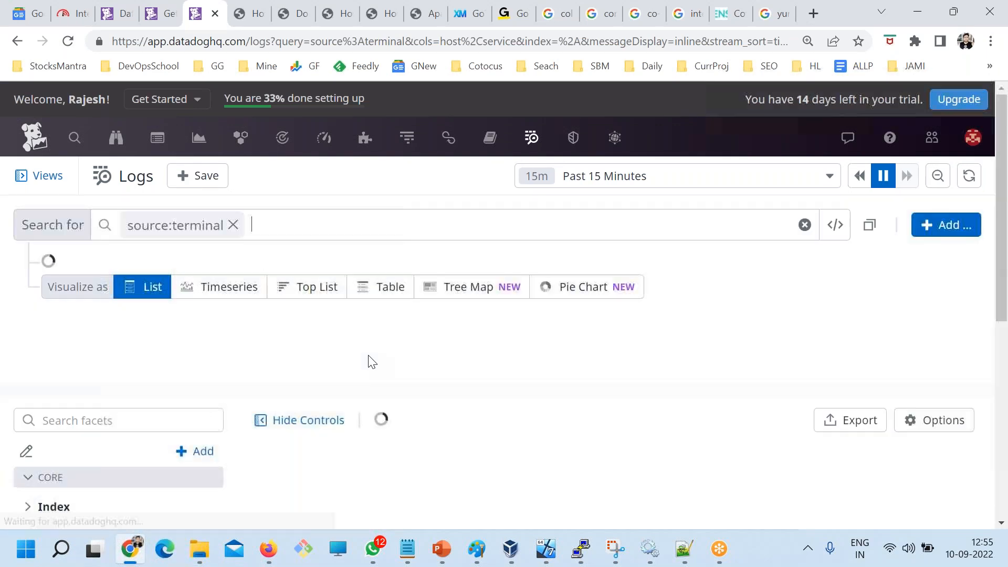
pyautogui.scroll(-3, 380, 374)
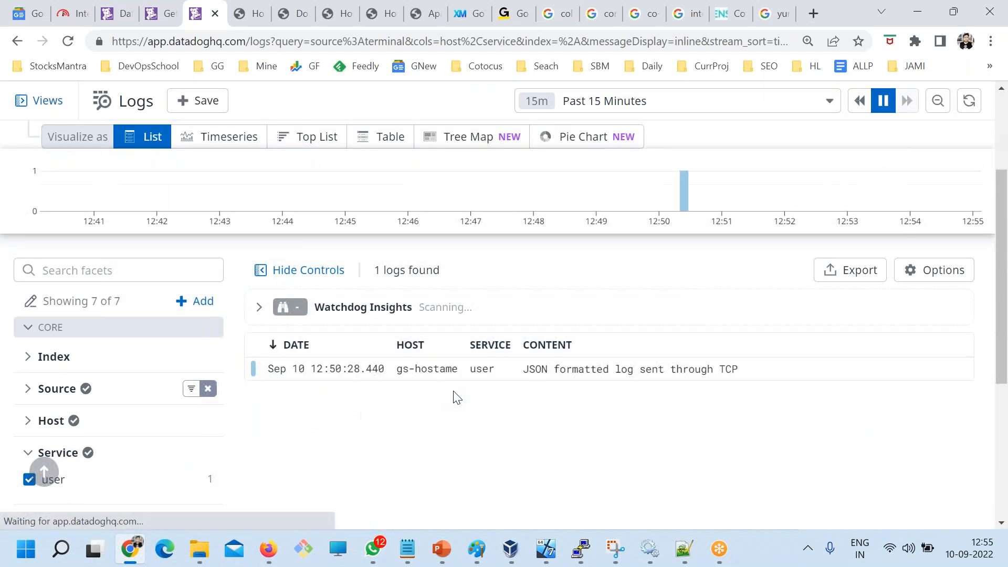
pyautogui.scroll(3, 286, 294)
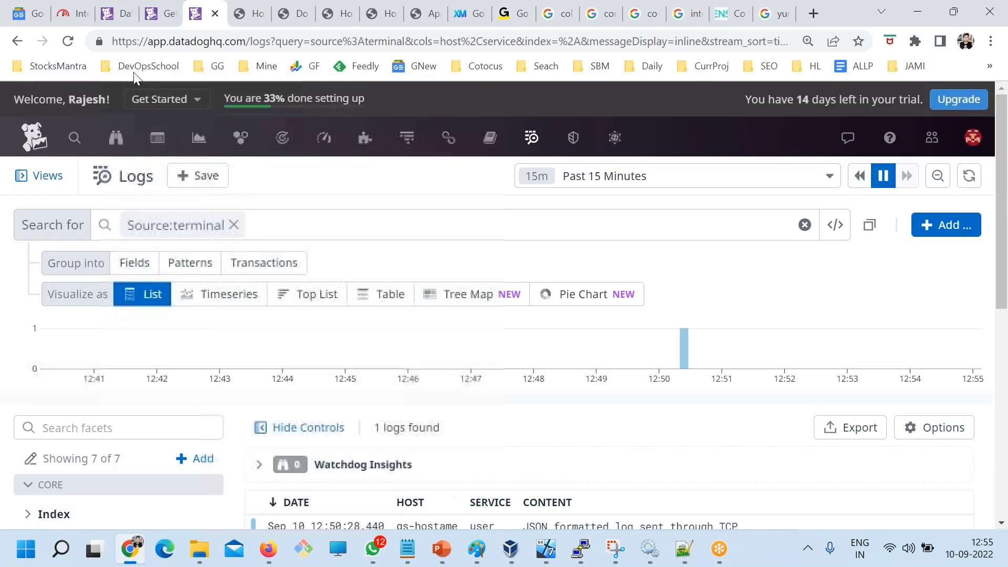
# - Reload the log search again and recheck the timeline, facets and log list for new entries
pyautogui.moveTo(157, 138)
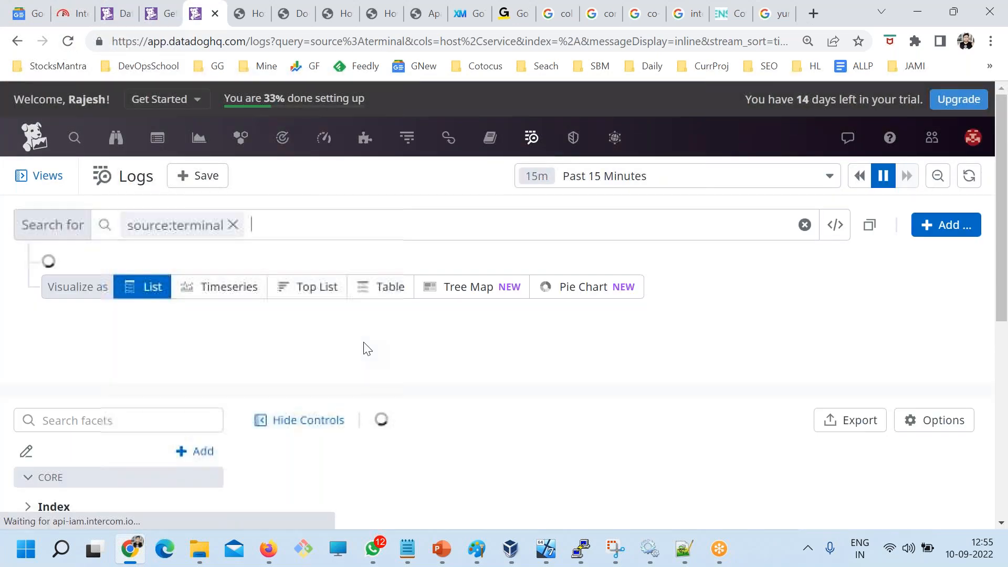
pyautogui.scroll(-5, 364, 347)
pyautogui.scroll(2, 382, 370)
pyautogui.scroll(-2, 482, 394)
pyautogui.scroll(2, 483, 394)
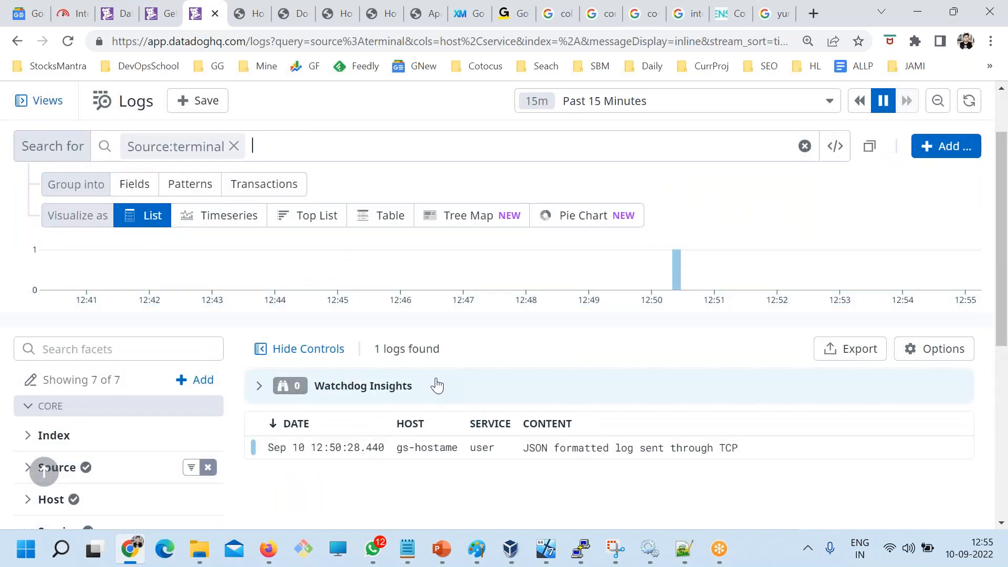
pyautogui.click(69, 44)
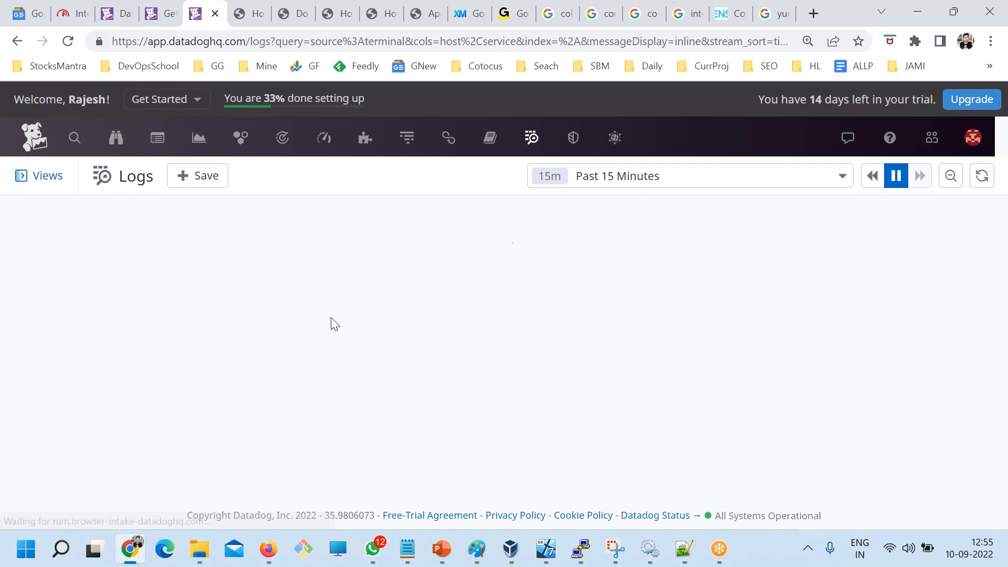
pyautogui.scroll(-3, 332, 325)
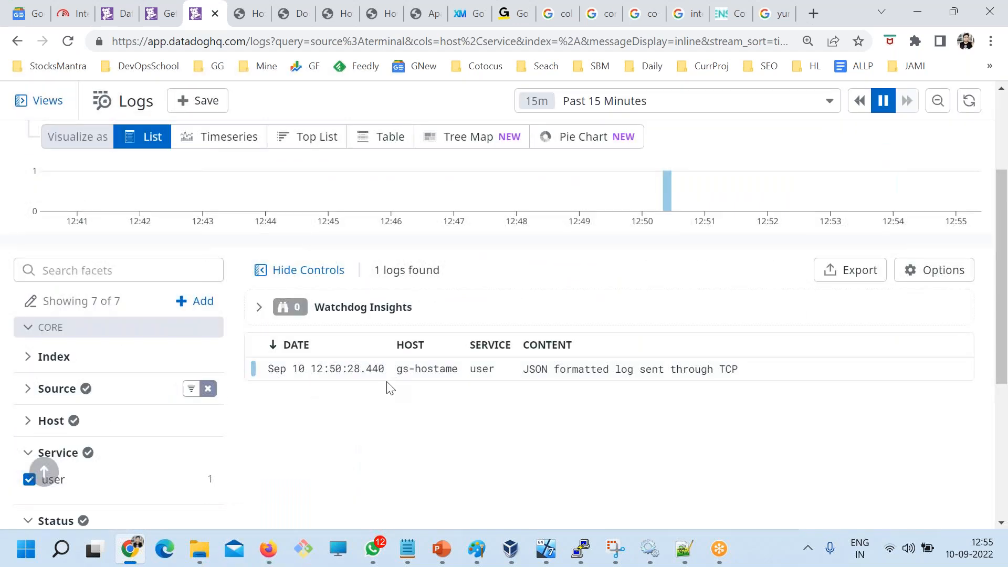
# - Expand the Index facet and filter the log search to the main index
pyautogui.click(735, 103)
pyautogui.click(332, 441)
pyautogui.scroll(3, 165, 277)
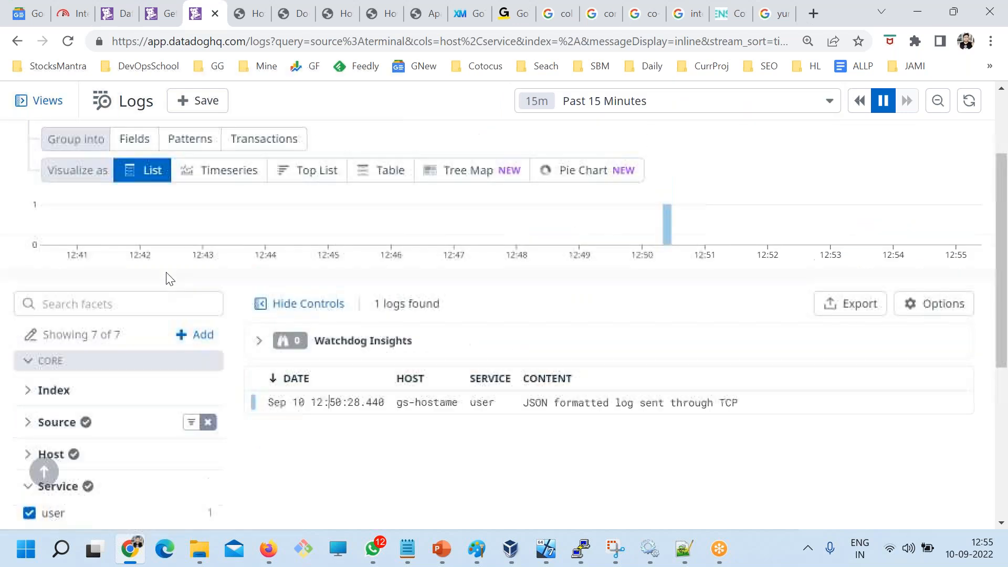
pyautogui.scroll(-3, 181, 370)
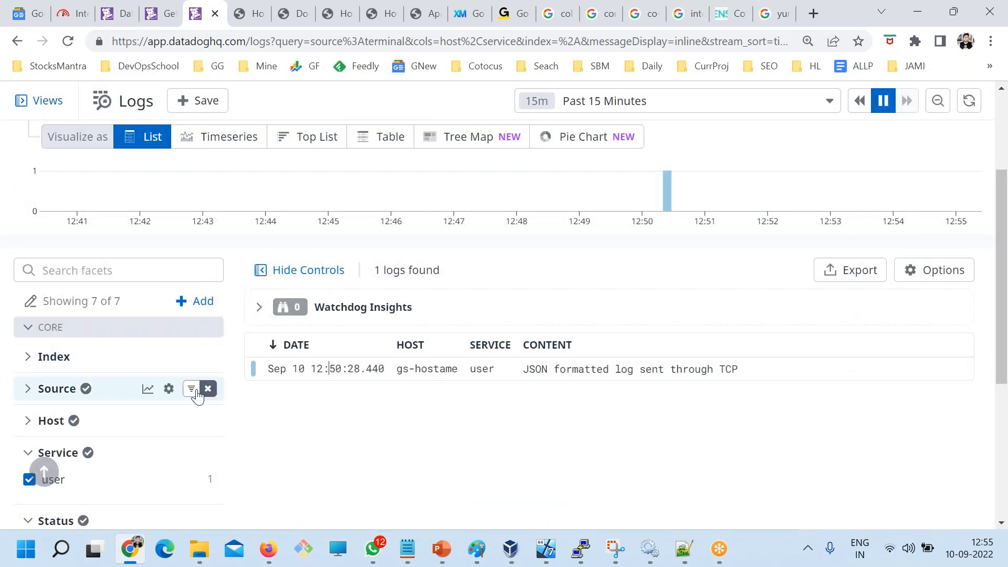
pyautogui.click(51, 359)
pyautogui.click(54, 400)
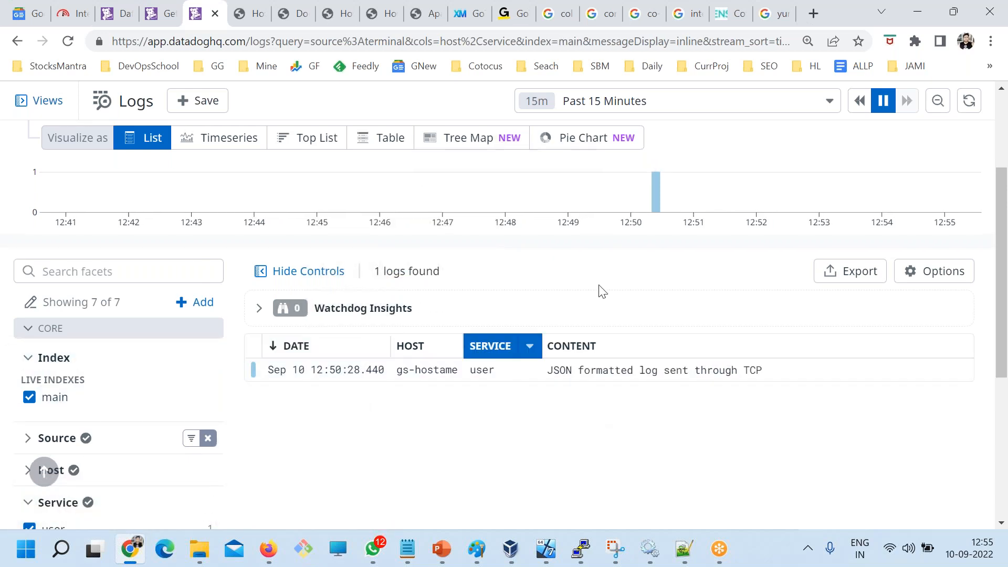
# - Remove the index:main and Source:terminal filters from the search and review the unfiltered log list for yum entries
pyautogui.scroll(2, 601, 288)
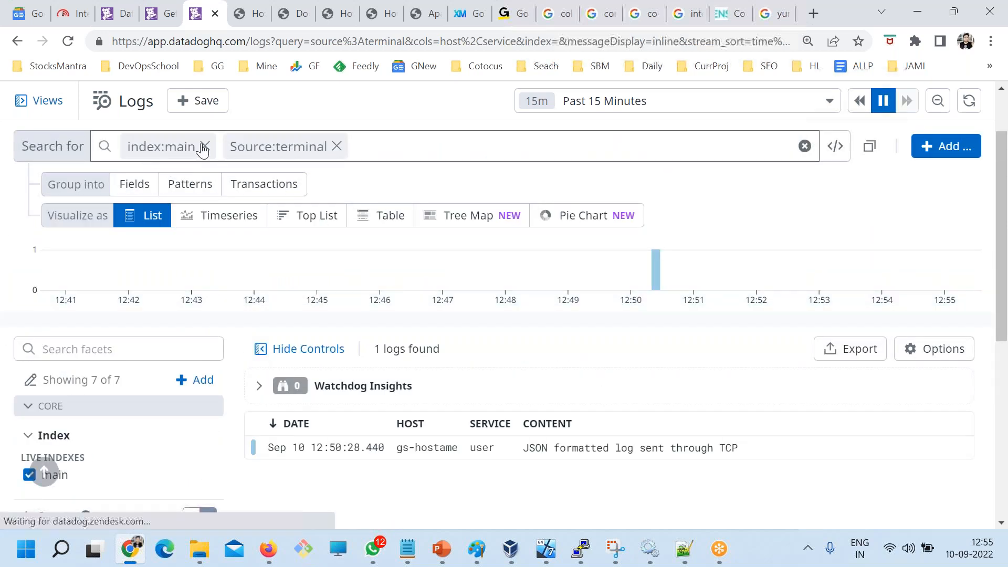
pyautogui.click(205, 146)
pyautogui.click(234, 146)
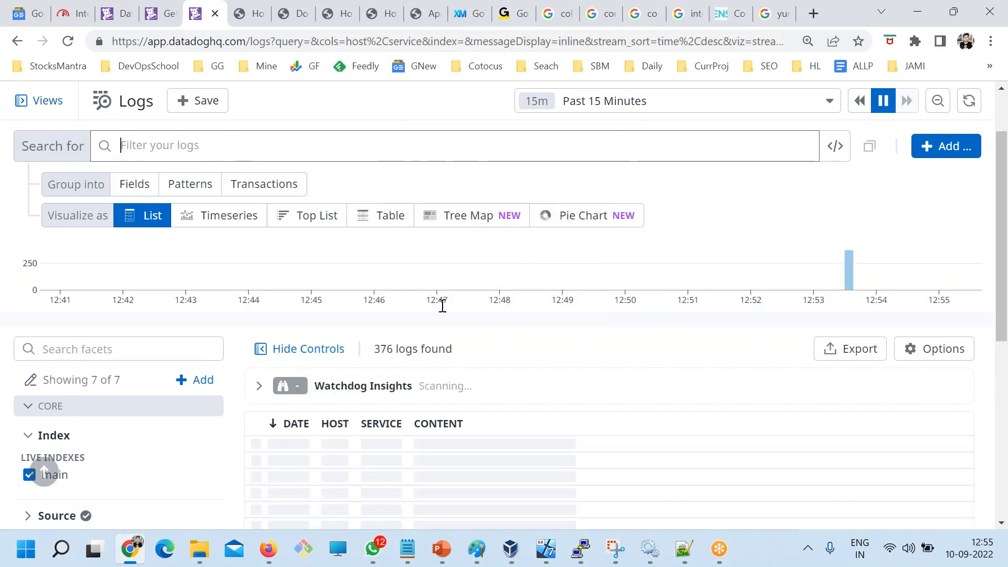
pyautogui.scroll(-5, 526, 338)
pyautogui.scroll(-5, 535, 378)
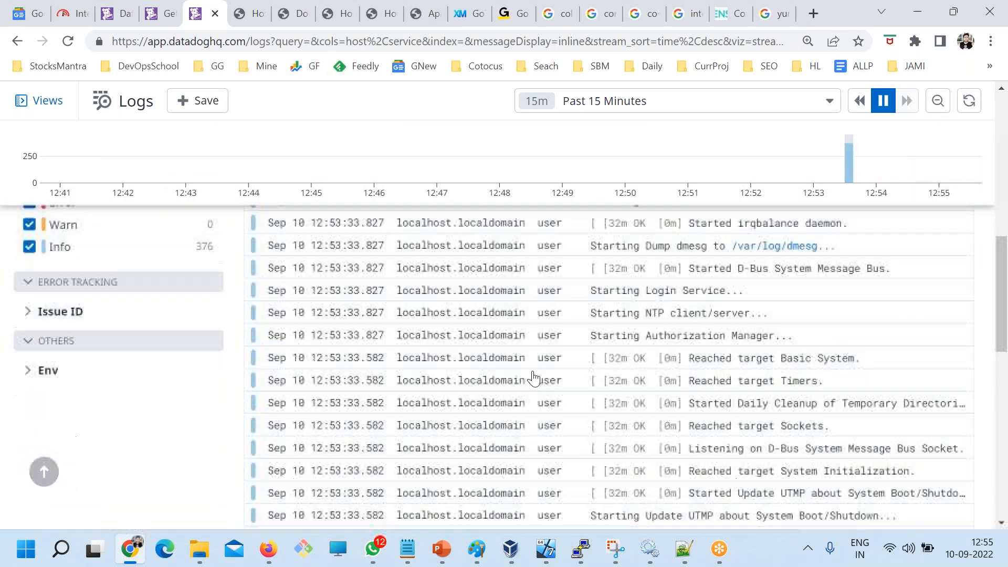
pyautogui.scroll(-5, 535, 392)
pyautogui.scroll(15, 536, 393)
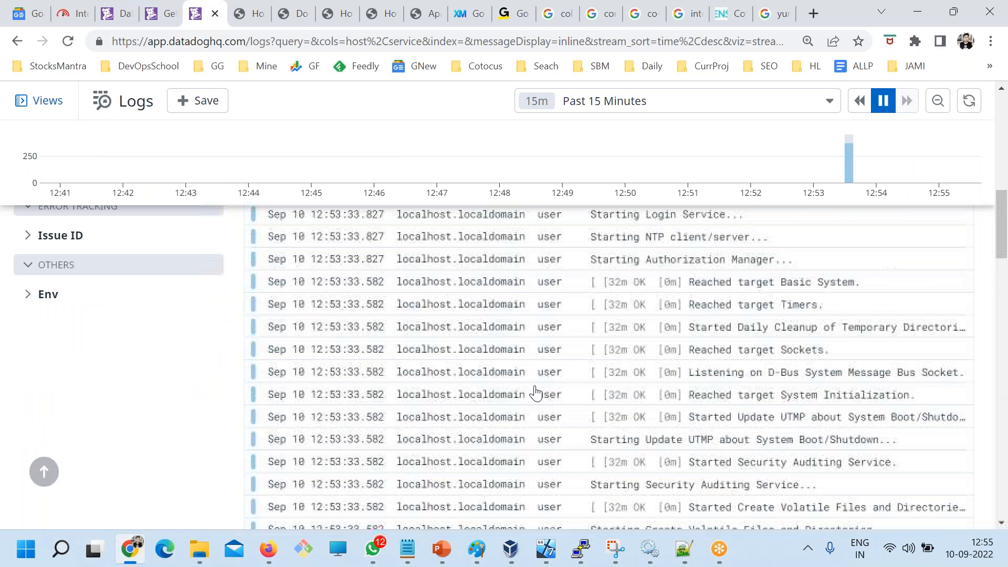
pyautogui.scroll(-5, 499, 357)
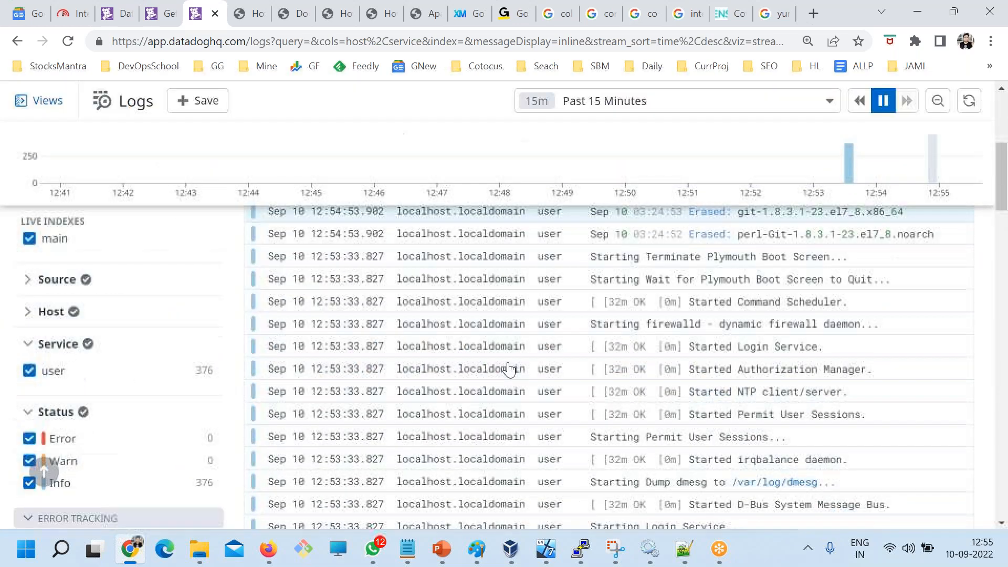
pyautogui.scroll(3, 508, 369)
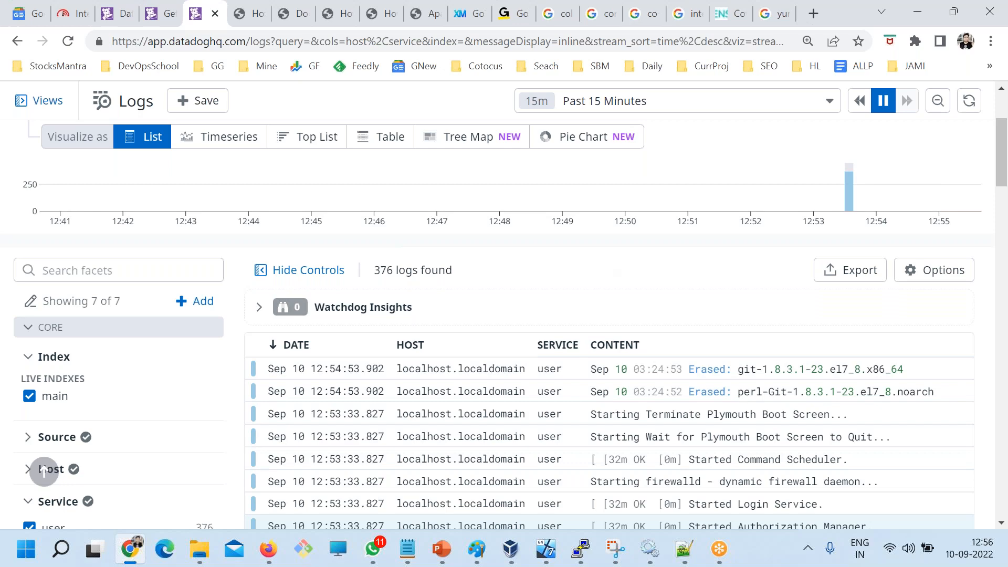
# - Switch to Datadog.txt in Notepad, add blank lines below the "Logs ---> Agent" line and save the file
pyautogui.moveTo(418, 552)
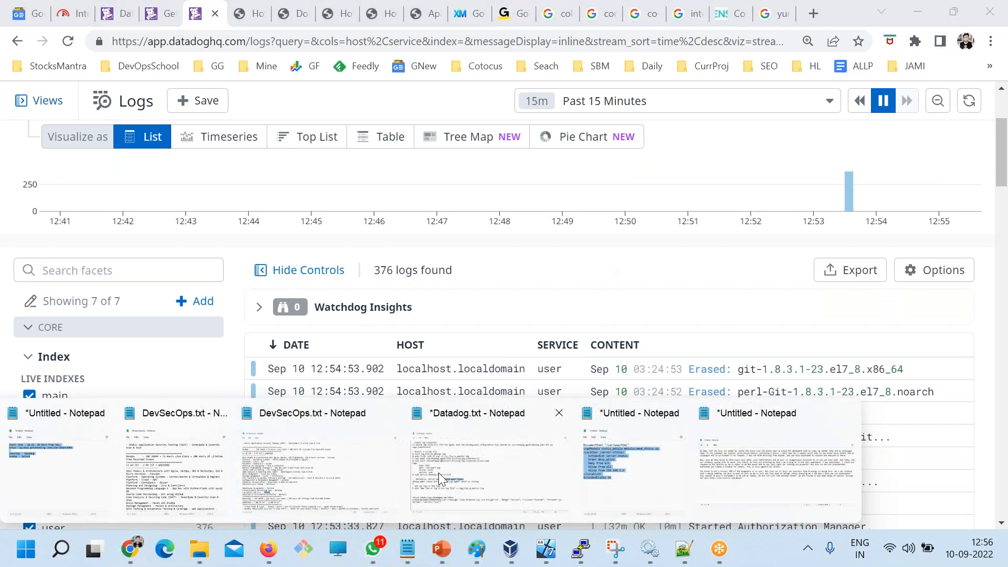
pyautogui.click(439, 473)
pyautogui.scroll(7, 341, 381)
pyautogui.moveTo(194, 209); pyautogui.dragTo(9, 208)
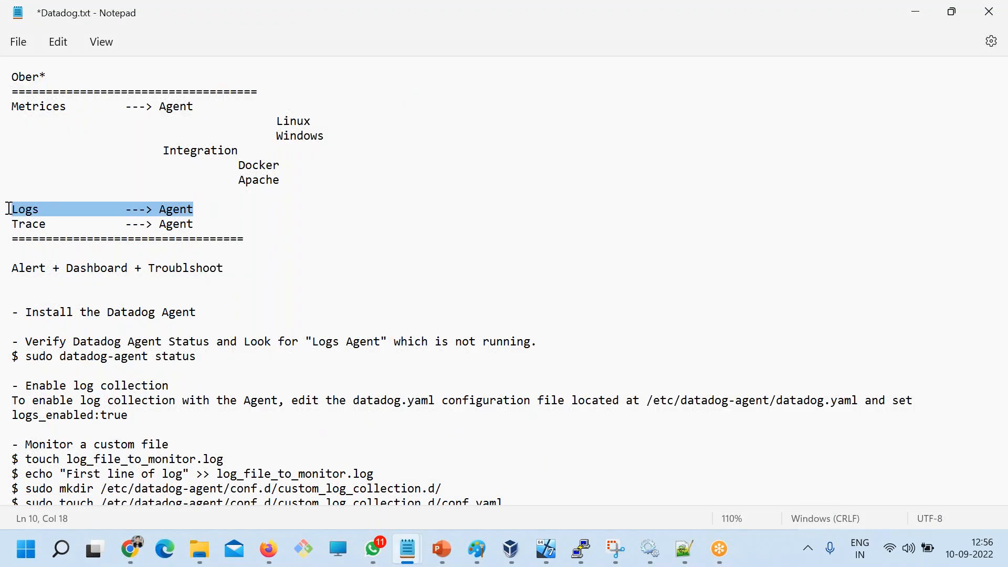
pyautogui.click(227, 205)
pyautogui.press('Return')
pyautogui.press('Return')
pyautogui.hotkey('ctrl', 's')
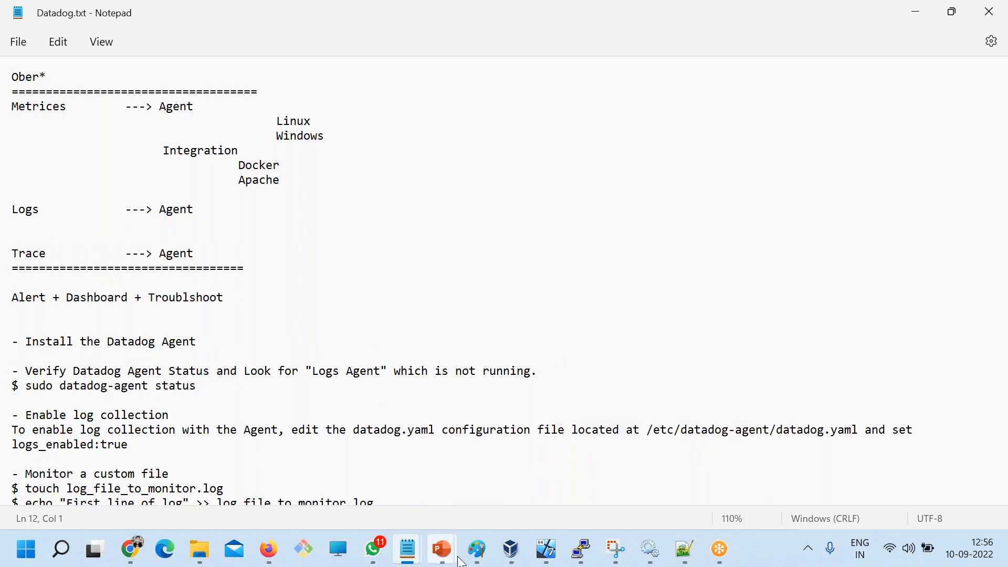
# - Switch to the blank Paint canvas, draw a green rectangle and handwrite DD inside it with the pencil
pyautogui.moveTo(477, 548)
pyautogui.click(613, 501)
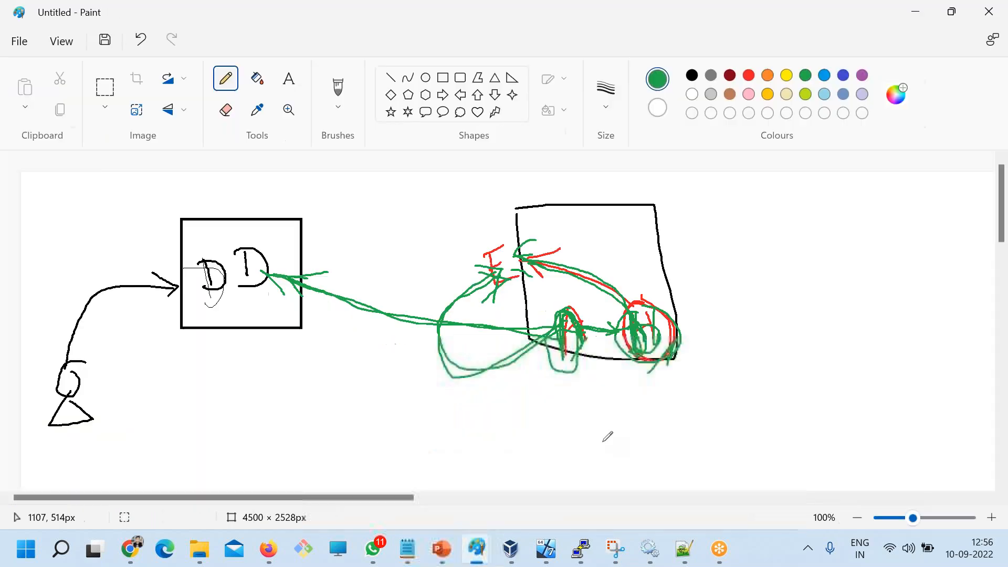
pyautogui.click(444, 78)
pyautogui.moveTo(194, 198)
pyautogui.mouseDown()
pyautogui.moveTo(237, 246)
pyautogui.moveTo(393, 318)
pyautogui.mouseUp()
pyautogui.click(226, 78)
pyautogui.moveTo(266, 227)
pyautogui.mouseDown()
pyautogui.moveTo(273, 249)
pyautogui.moveTo(251, 263)
pyautogui.moveTo(311, 264)
pyautogui.mouseUp()
pyautogui.moveTo(296, 225); pyautogui.dragTo(290, 266)
# - Sketch a second green box freehand well to the right of the DD box and write a letter A inside it
pyautogui.moveTo(629, 203)
pyautogui.mouseDown()
pyautogui.moveTo(638, 312)
pyautogui.moveTo(769, 354)
pyautogui.moveTo(786, 223)
pyautogui.moveTo(595, 207)
pyautogui.mouseUp()
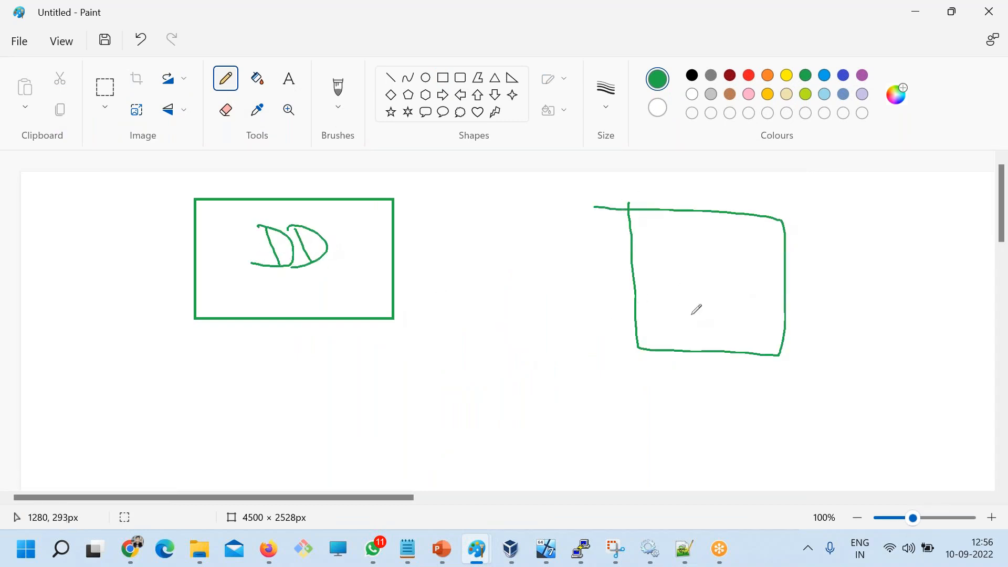
pyautogui.moveTo(680, 249)
pyautogui.mouseDown()
pyautogui.moveTo(730, 245)
pyautogui.moveTo(701, 272)
pyautogui.moveTo(703, 249)
pyautogui.moveTo(718, 279)
pyautogui.moveTo(715, 261)
pyautogui.mouseUp()
pyautogui.hotkey('ctrl', 'z')
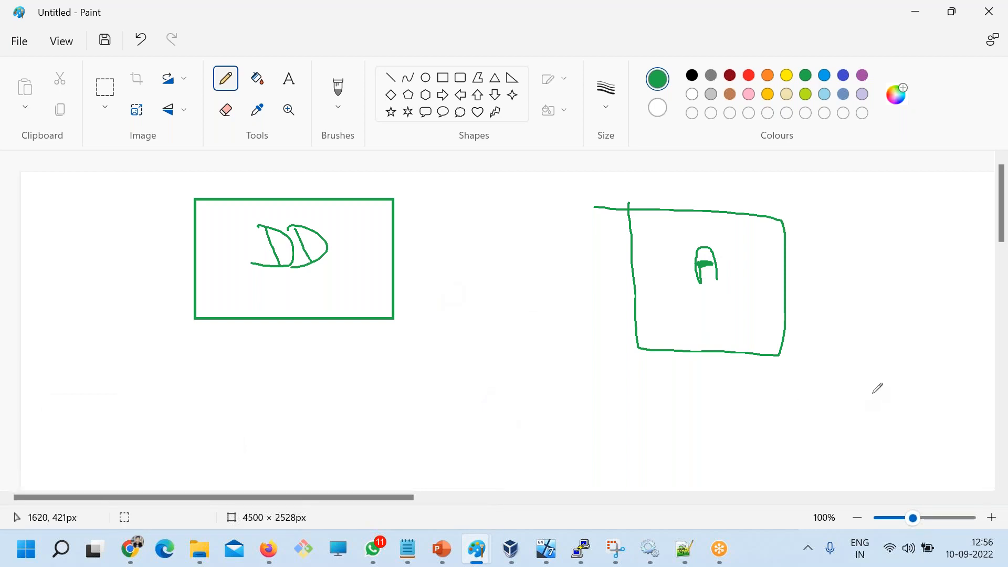
# - Sketch two green user figures to the right of the second box and connect each with a line to the A
pyautogui.moveTo(904, 367); pyautogui.dragTo(916, 401)
pyautogui.moveTo(908, 296)
pyautogui.mouseDown()
pyautogui.moveTo(904, 344)
pyautogui.moveTo(914, 327)
pyautogui.moveTo(735, 274)
pyautogui.mouseUp()
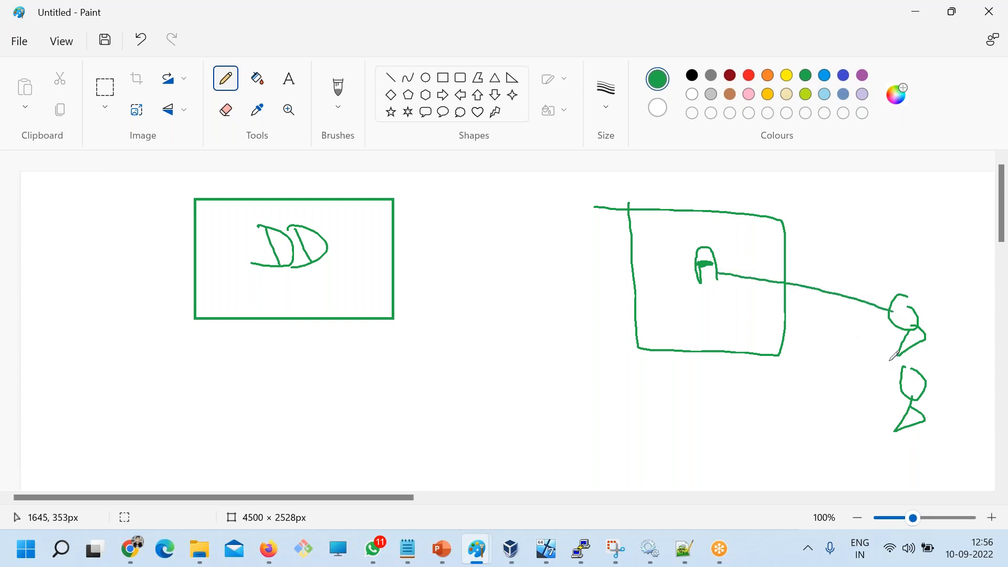
pyautogui.moveTo(914, 385); pyautogui.dragTo(721, 273)
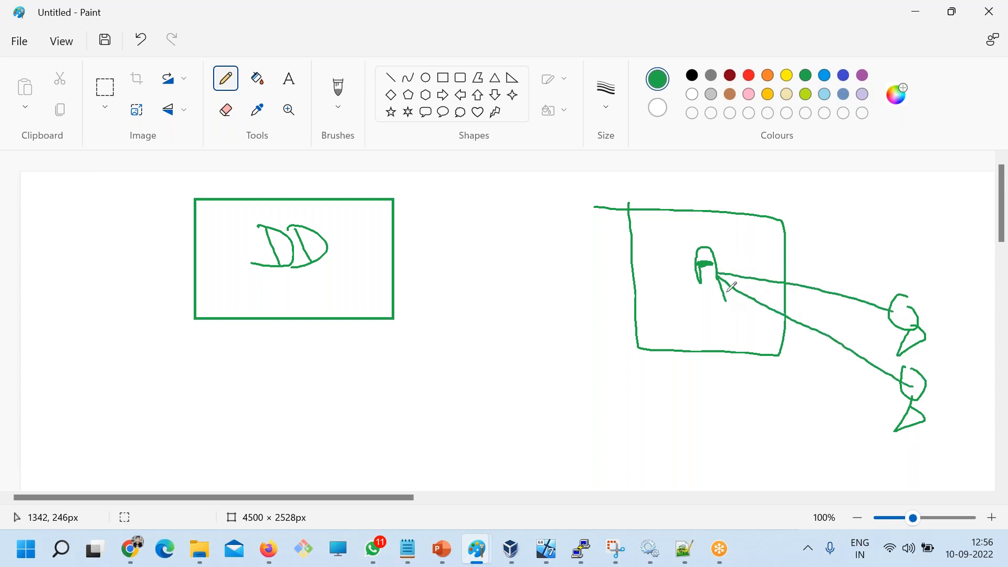
# - In red, draw arrows from the A to both user figures, mark the upper arrow and trace over the A
pyautogui.click(750, 75)
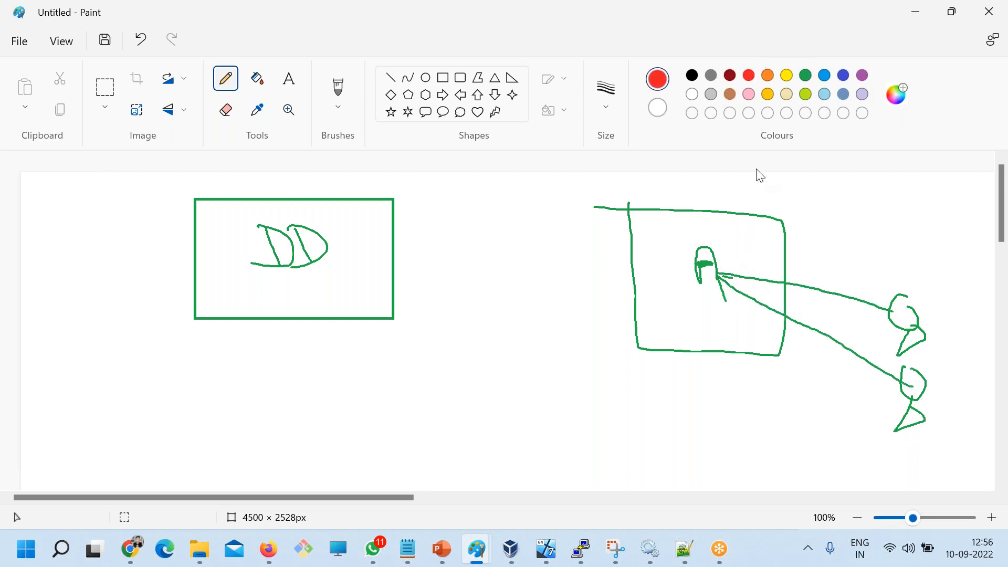
pyautogui.moveTo(717, 264); pyautogui.dragTo(900, 288)
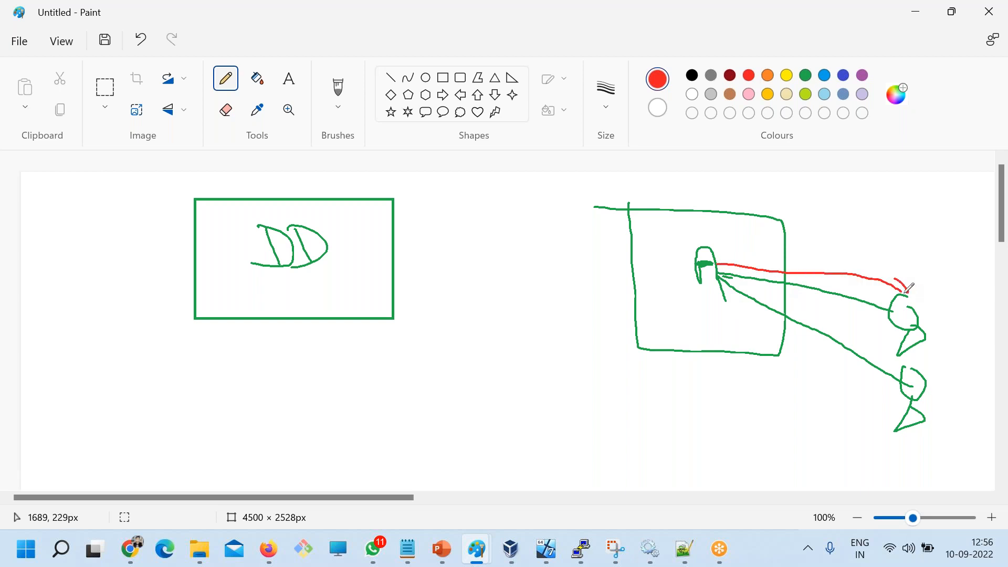
pyautogui.moveTo(724, 295)
pyautogui.mouseDown()
pyautogui.moveTo(876, 387)
pyautogui.moveTo(864, 414)
pyautogui.mouseUp()
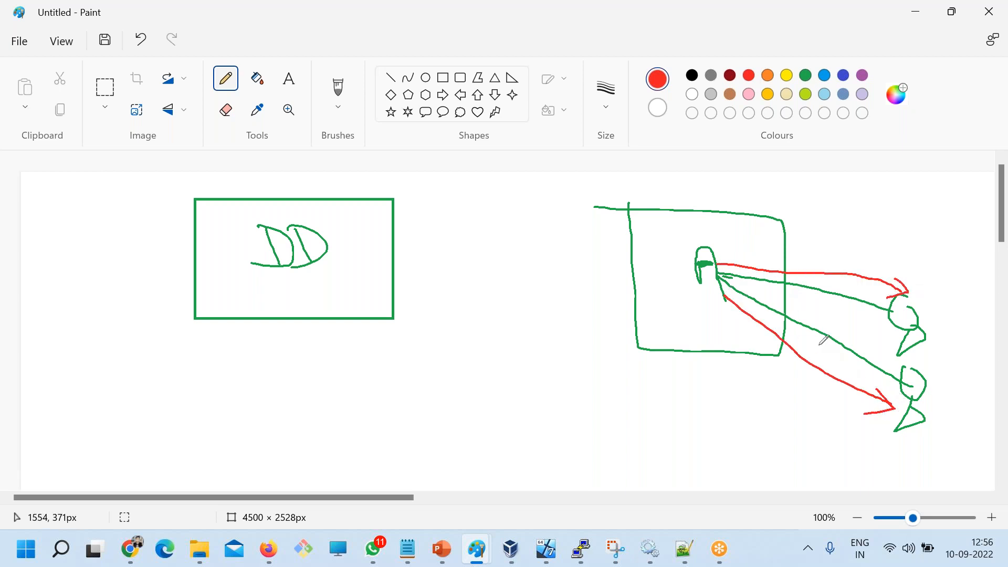
pyautogui.moveTo(822, 261); pyautogui.dragTo(825, 277)
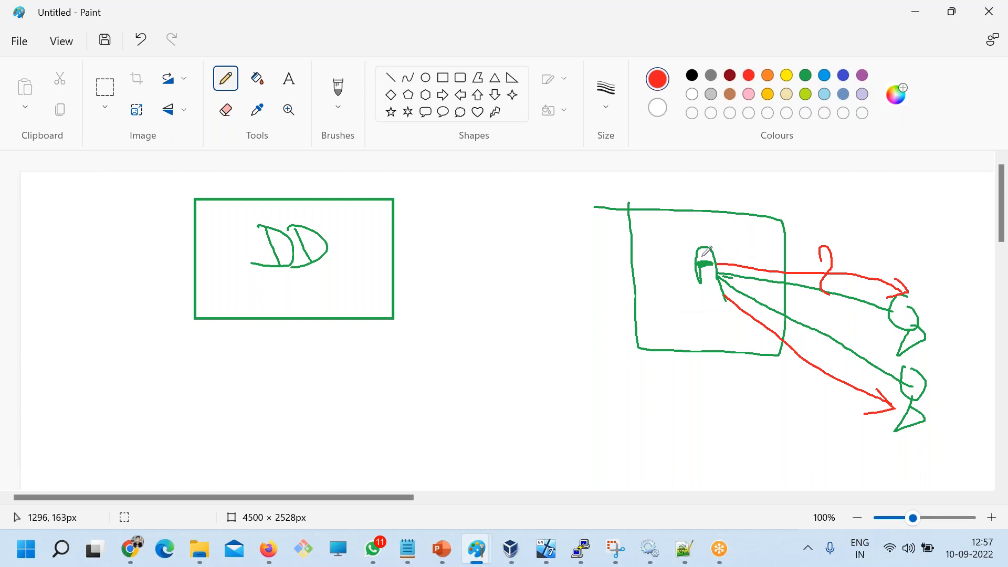
pyautogui.moveTo(696, 253); pyautogui.dragTo(714, 277)
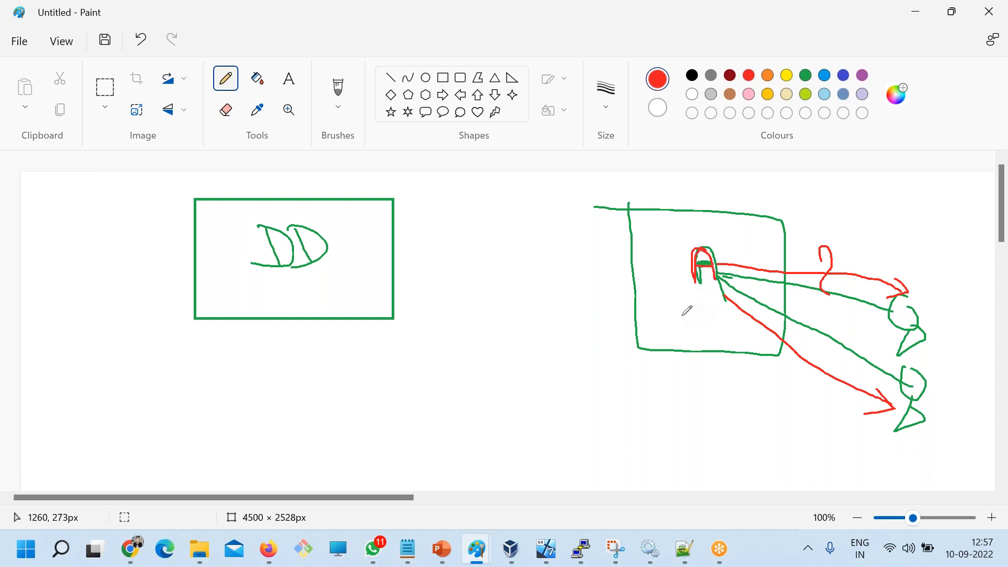
# - Write a red T below the A, draw lines to it from both user figures and circle it
pyautogui.moveTo(669, 308); pyautogui.dragTo(713, 290)
pyautogui.moveTo(662, 316); pyautogui.dragTo(706, 291)
pyautogui.moveTo(899, 310)
pyautogui.mouseDown()
pyautogui.moveTo(689, 311)
pyautogui.moveTo(734, 328)
pyautogui.mouseUp()
pyautogui.moveTo(890, 383)
pyautogui.mouseDown()
pyautogui.moveTo(696, 312)
pyautogui.moveTo(694, 349)
pyautogui.mouseUp()
pyautogui.moveTo(705, 288)
pyautogui.mouseDown()
pyautogui.moveTo(645, 311)
pyautogui.moveTo(699, 287)
pyautogui.mouseUp()
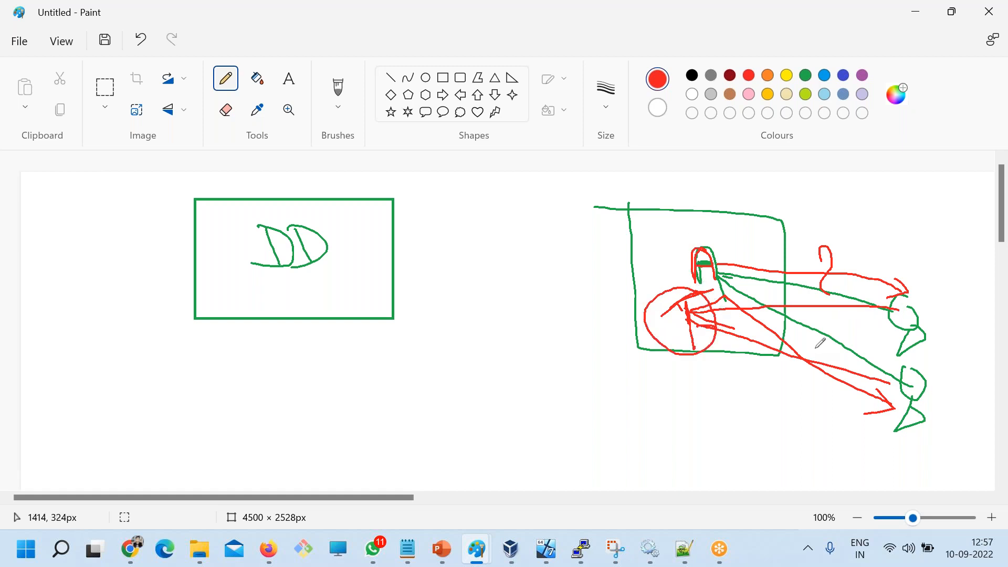
pyautogui.moveTo(746, 303); pyautogui.dragTo(885, 312)
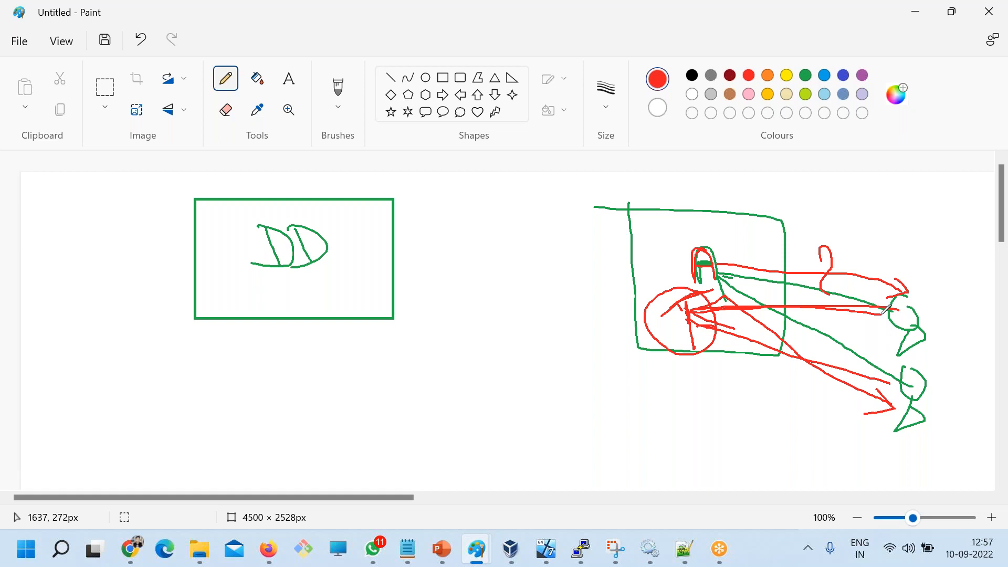
# - Write a blue A at the second box's upper-left corner and a circled purple A inside the red T circle
pyautogui.click(825, 76)
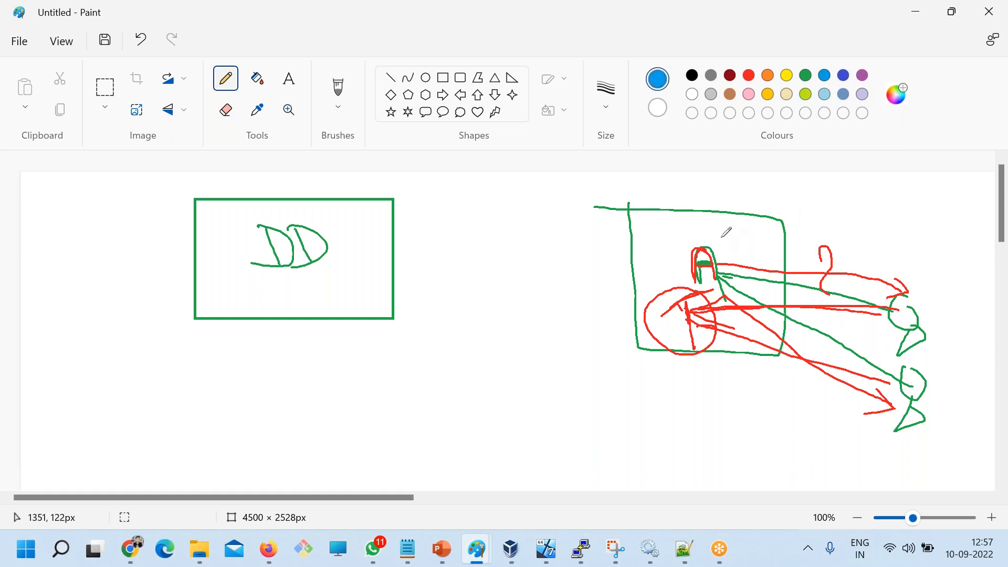
pyautogui.moveTo(634, 242); pyautogui.dragTo(644, 233)
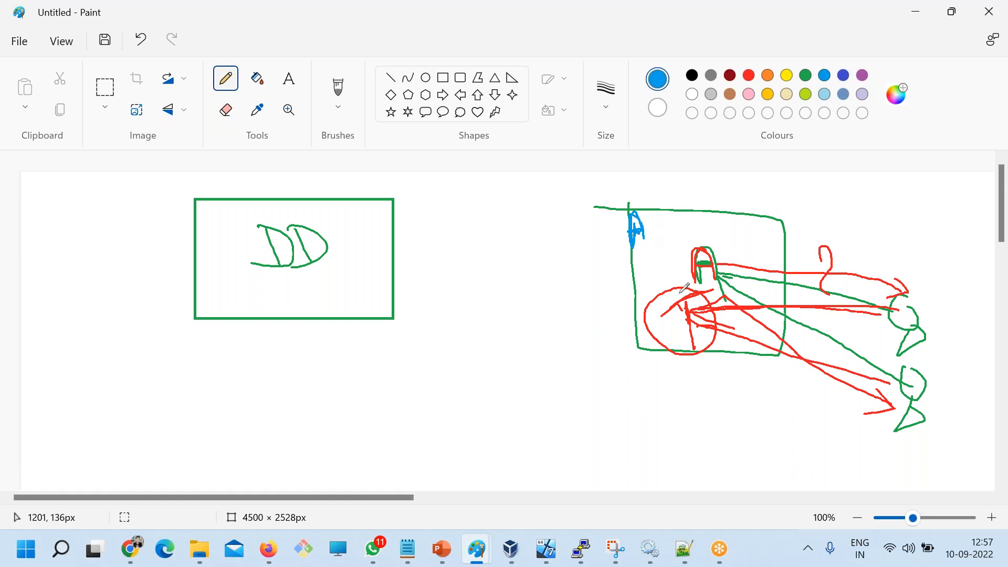
pyautogui.click(863, 76)
pyautogui.moveTo(669, 328)
pyautogui.mouseDown()
pyautogui.moveTo(672, 317)
pyautogui.moveTo(676, 350)
pyautogui.moveTo(668, 311)
pyautogui.moveTo(650, 328)
pyautogui.mouseUp()
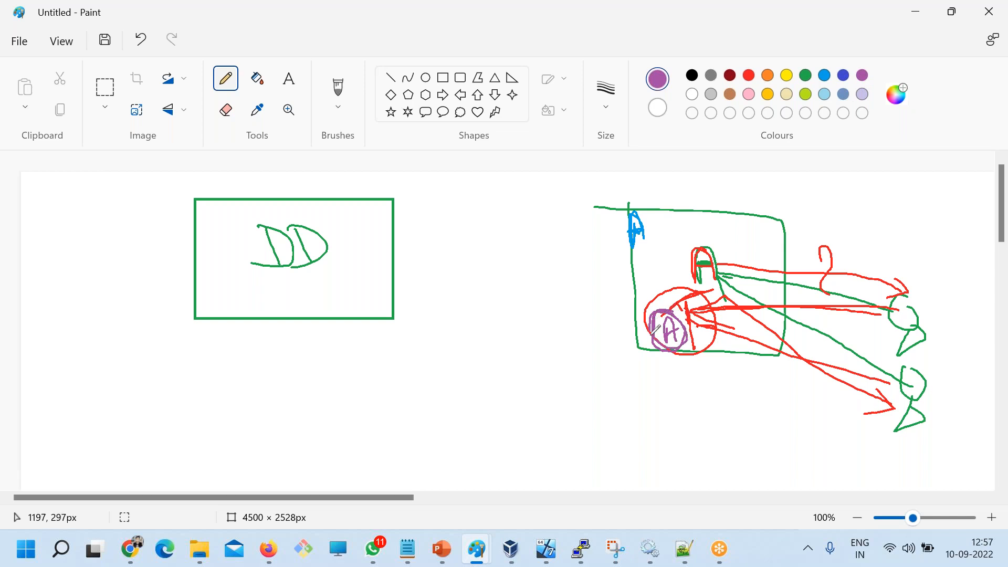
# - In purple, link the blue A to an S and circle the pair, and add a circled J linked to the purple A
pyautogui.moveTo(650, 226)
pyautogui.mouseDown()
pyautogui.moveTo(683, 204)
pyautogui.moveTo(677, 215)
pyautogui.mouseUp()
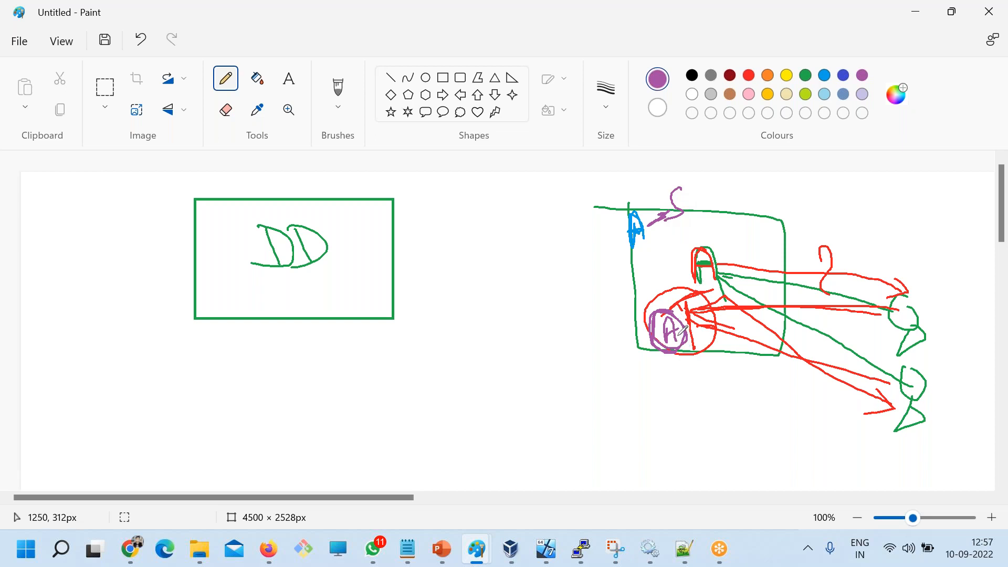
pyautogui.moveTo(719, 360)
pyautogui.mouseDown()
pyautogui.moveTo(707, 377)
pyautogui.moveTo(712, 359)
pyautogui.mouseUp()
pyautogui.moveTo(671, 175)
pyautogui.mouseDown()
pyautogui.moveTo(654, 247)
pyautogui.moveTo(691, 193)
pyautogui.moveTo(681, 193)
pyautogui.mouseUp()
pyautogui.moveTo(731, 350)
pyautogui.mouseDown()
pyautogui.moveTo(698, 343)
pyautogui.moveTo(721, 394)
pyautogui.moveTo(726, 355)
pyautogui.mouseUp()
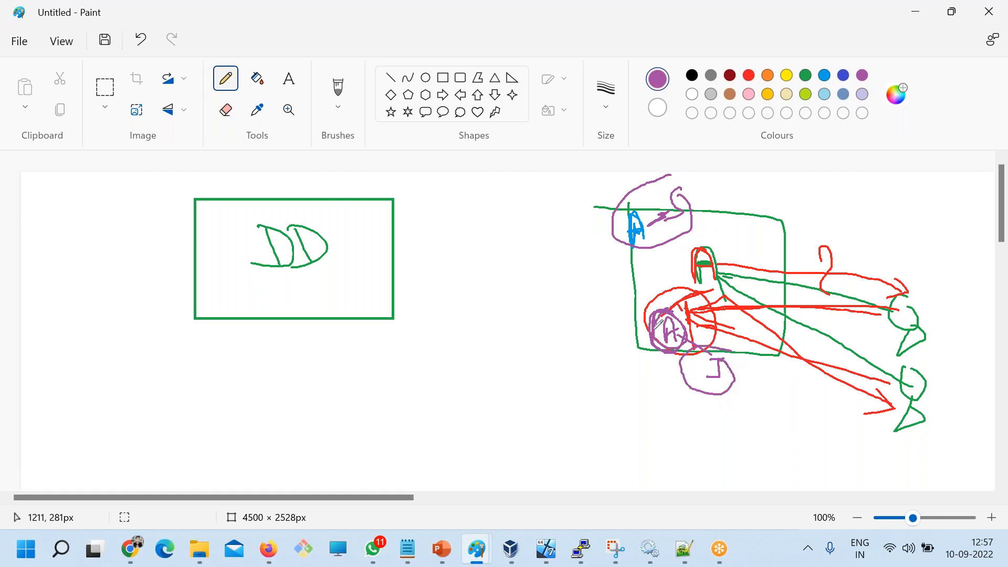
# - Draw a purple arrow from the upper user figure to the T and a doubled red arrow from the J around to the blue A
pyautogui.moveTo(909, 308)
pyautogui.mouseDown()
pyautogui.moveTo(848, 310)
pyautogui.moveTo(722, 342)
pyautogui.moveTo(745, 347)
pyautogui.mouseUp()
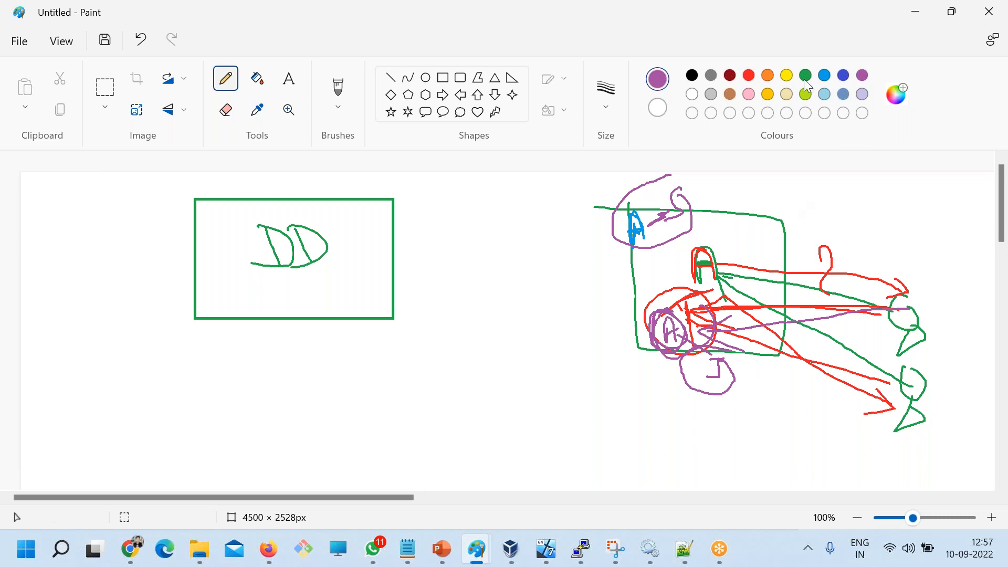
pyautogui.click(750, 76)
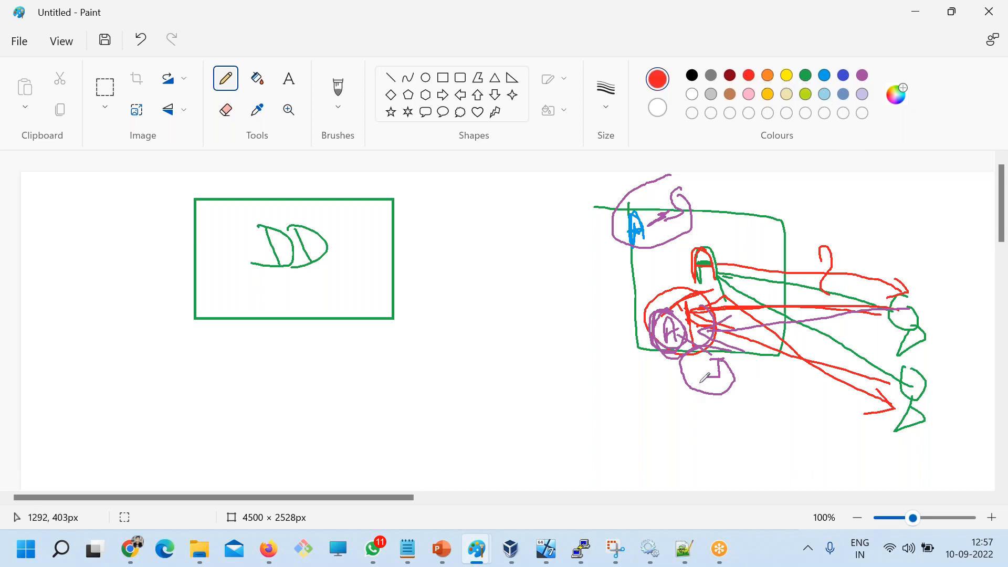
pyautogui.moveTo(701, 377)
pyautogui.mouseDown()
pyautogui.moveTo(663, 403)
pyautogui.moveTo(551, 399)
pyautogui.moveTo(575, 292)
pyautogui.moveTo(618, 239)
pyautogui.moveTo(591, 248)
pyautogui.moveTo(617, 242)
pyautogui.moveTo(618, 273)
pyautogui.mouseUp()
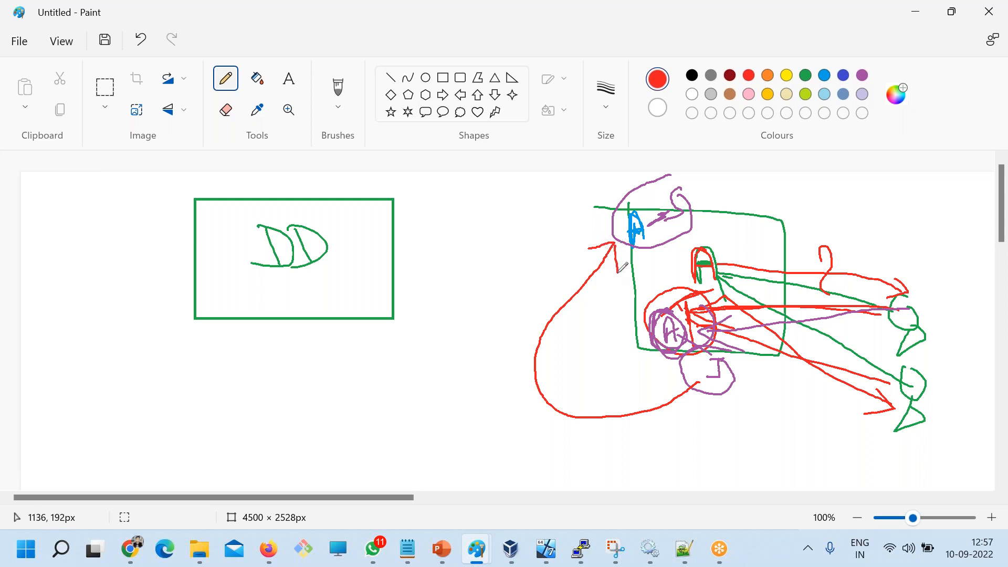
pyautogui.moveTo(699, 380)
pyautogui.mouseDown()
pyautogui.moveTo(561, 424)
pyautogui.moveTo(545, 323)
pyautogui.moveTo(612, 243)
pyautogui.moveTo(590, 255)
pyautogui.moveTo(626, 278)
pyautogui.mouseUp()
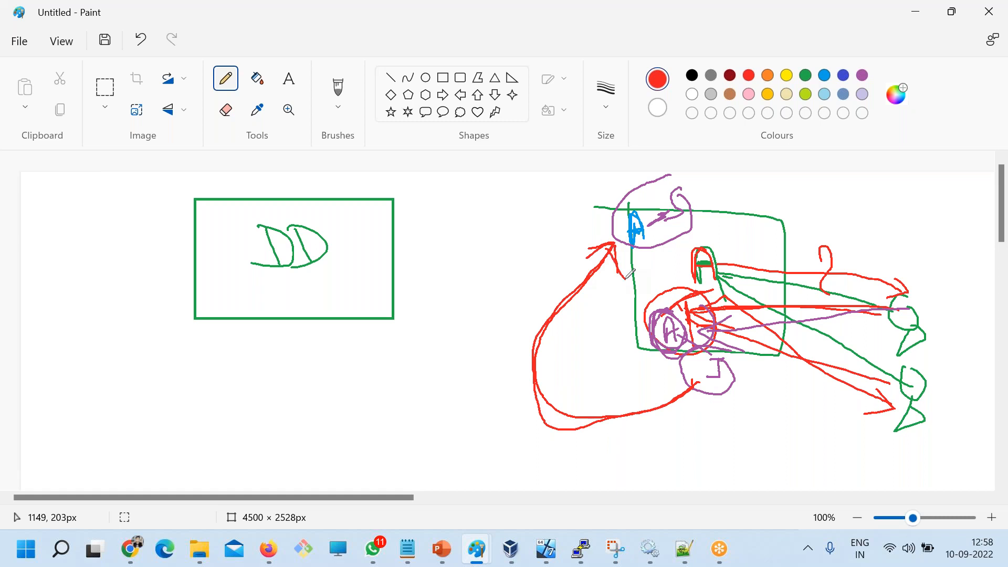
# - Draw a red arrow from the blue A to DD, and a red user figure at lower left with an arrow to DD
pyautogui.moveTo(631, 224)
pyautogui.mouseDown()
pyautogui.moveTo(336, 240)
pyautogui.moveTo(381, 257)
pyautogui.mouseUp()
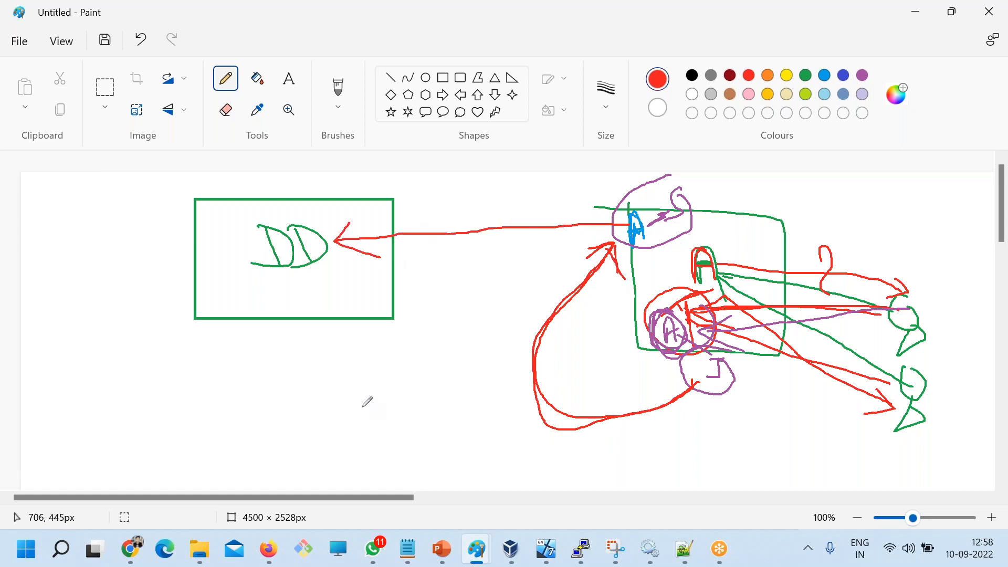
pyautogui.moveTo(56, 374)
pyautogui.mouseDown()
pyautogui.moveTo(46, 433)
pyautogui.moveTo(34, 392)
pyautogui.moveTo(218, 258)
pyautogui.moveTo(251, 256)
pyautogui.moveTo(232, 283)
pyautogui.mouseUp()
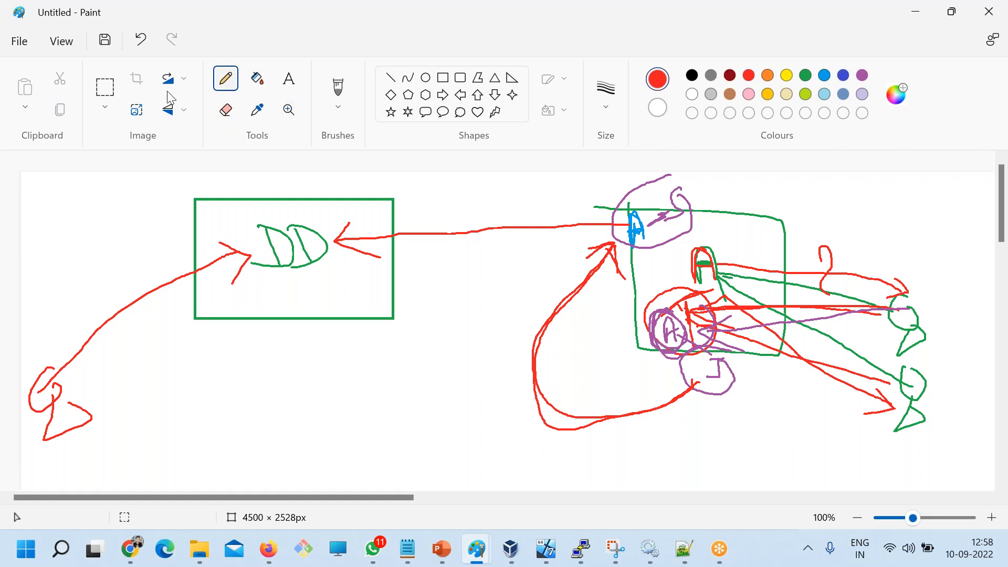
# - Select the diagram area around the second box and its user figures, about 776 × 580 px, and delete it
pyautogui.click(105, 87)
pyautogui.moveTo(525, 183)
pyautogui.mouseDown()
pyautogui.moveTo(761, 471)
pyautogui.moveTo(931, 483)
pyautogui.mouseUp()
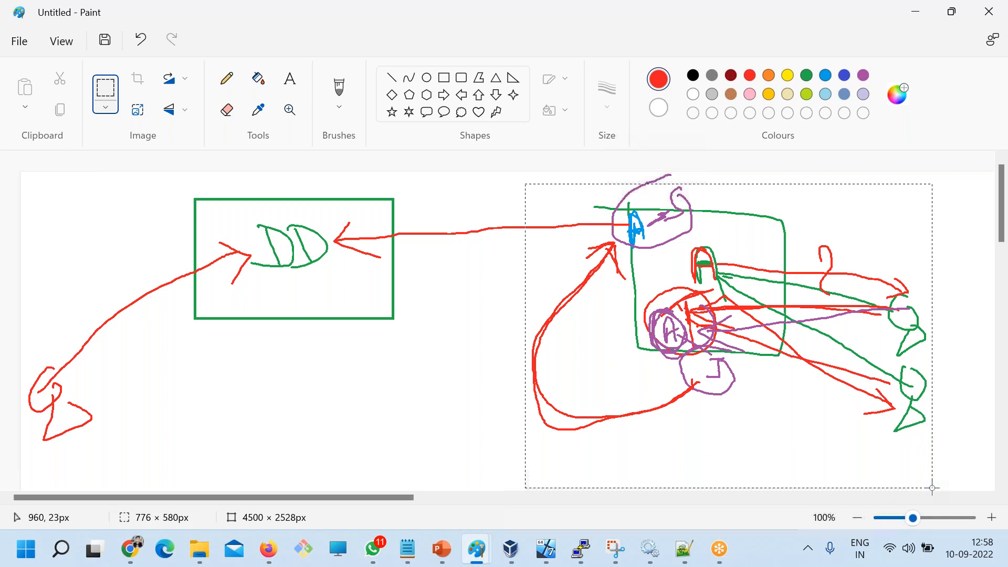
pyautogui.press('Delete')
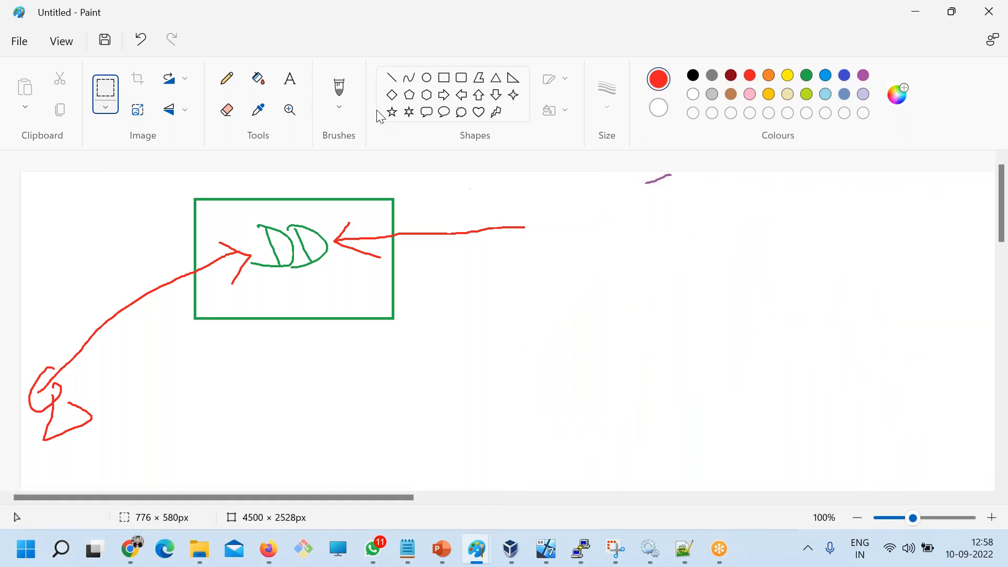
# - Draw a large red rounded rectangle to the right of the DD box and write DA in red on its left edge
pyautogui.click(461, 78)
pyautogui.moveTo(620, 200); pyautogui.dragTo(879, 438)
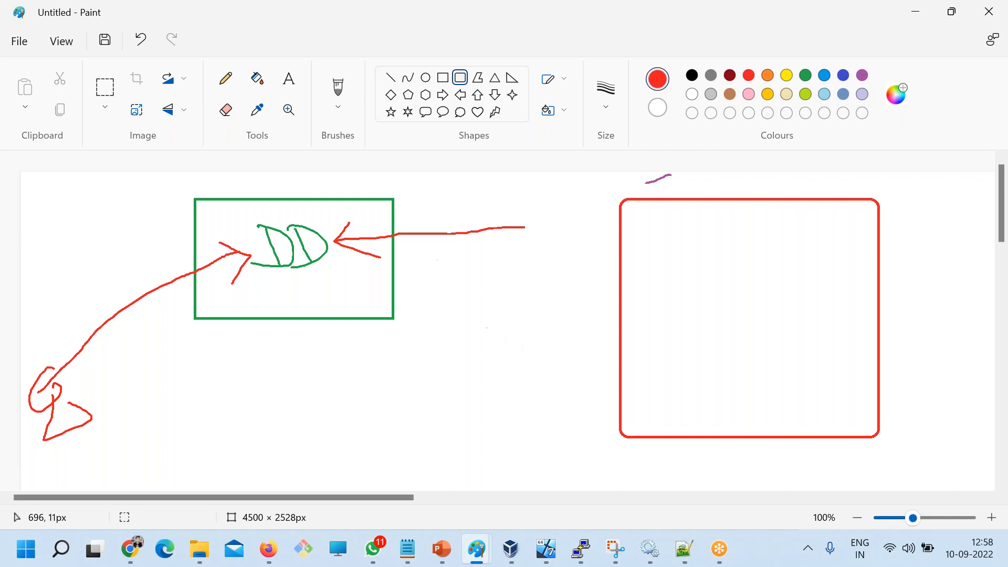
pyautogui.click(225, 79)
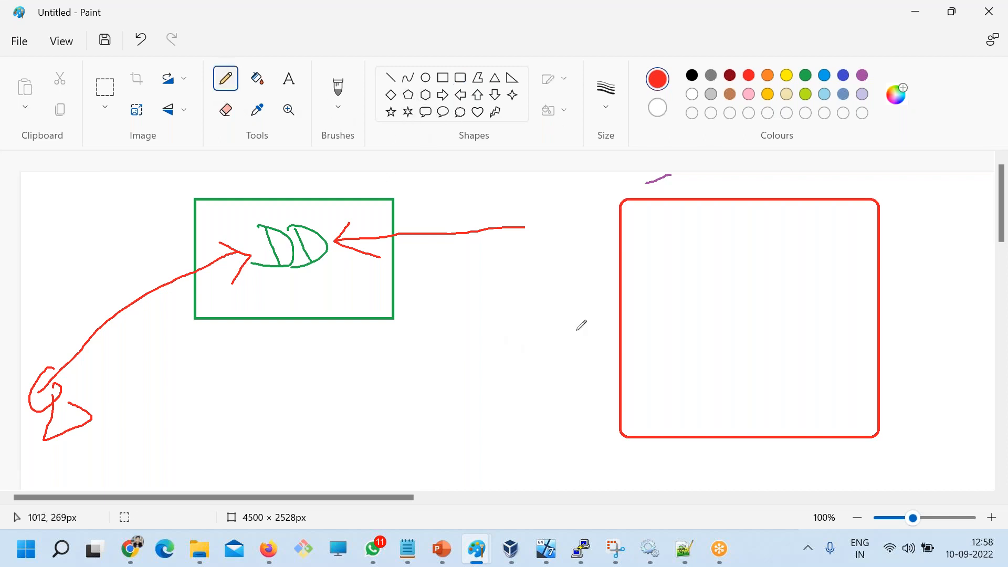
pyautogui.moveTo(627, 297)
pyautogui.mouseDown()
pyautogui.moveTo(618, 300)
pyautogui.moveTo(628, 320)
pyautogui.moveTo(646, 299)
pyautogui.moveTo(654, 315)
pyautogui.moveTo(645, 314)
pyautogui.mouseUp()
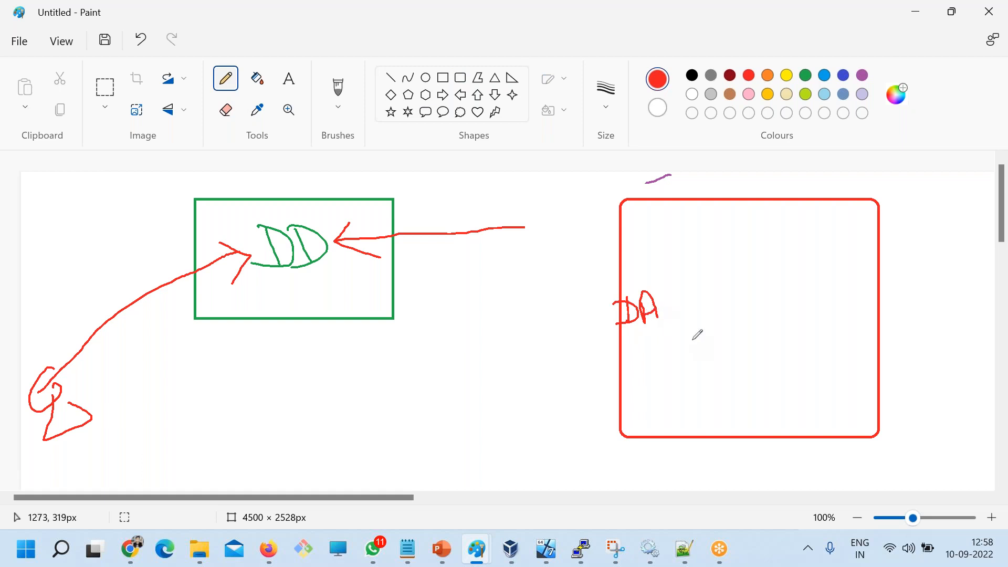
# - Inside the red rounded rectangle, draw two nested freehand boxes, labelling the outer one J, the inner one T, and writing A in the centre
pyautogui.moveTo(700, 278); pyautogui.dragTo(759, 257)
pyautogui.hotkey('ctrl', 'z')
pyautogui.moveTo(686, 247)
pyautogui.mouseDown()
pyautogui.moveTo(689, 334)
pyautogui.moveTo(840, 372)
pyautogui.moveTo(821, 231)
pyautogui.moveTo(671, 240)
pyautogui.mouseUp()
pyautogui.moveTo(745, 370)
pyautogui.mouseDown()
pyautogui.moveTo(731, 395)
pyautogui.moveTo(751, 373)
pyautogui.mouseUp()
pyautogui.moveTo(713, 265)
pyautogui.mouseDown()
pyautogui.moveTo(796, 346)
pyautogui.moveTo(782, 256)
pyautogui.moveTo(720, 261)
pyautogui.mouseUp()
pyautogui.moveTo(744, 300)
pyautogui.mouseDown()
pyautogui.moveTo(775, 291)
pyautogui.moveTo(767, 321)
pyautogui.mouseUp()
pyautogui.hotkey('ctrl', 'z')
pyautogui.moveTo(705, 321)
pyautogui.mouseDown()
pyautogui.moveTo(730, 309)
pyautogui.moveTo(721, 336)
pyautogui.mouseUp()
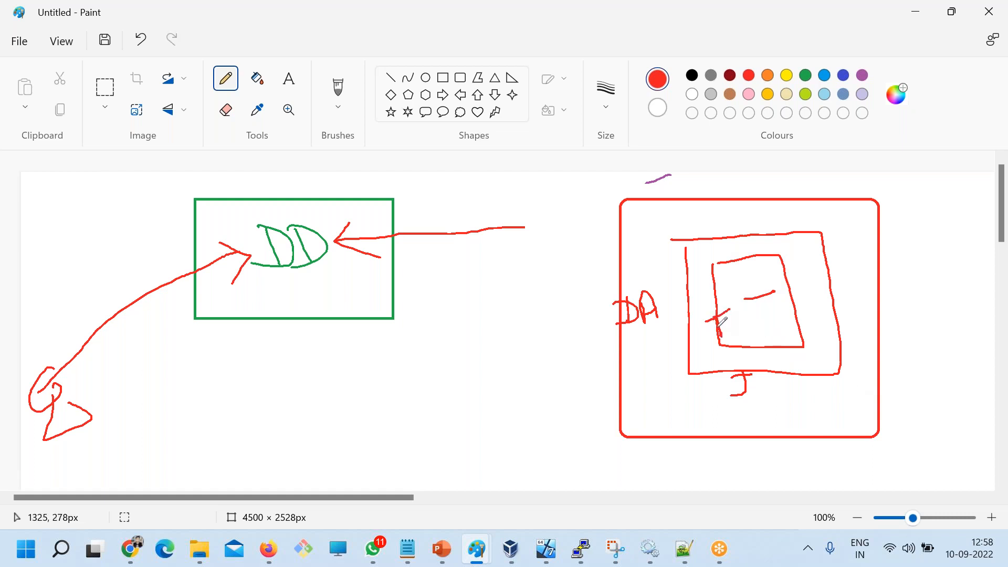
pyautogui.moveTo(748, 281)
pyautogui.mouseDown()
pyautogui.moveTo(752, 321)
pyautogui.moveTo(775, 313)
pyautogui.moveTo(774, 290)
pyautogui.moveTo(755, 279)
pyautogui.mouseUp()
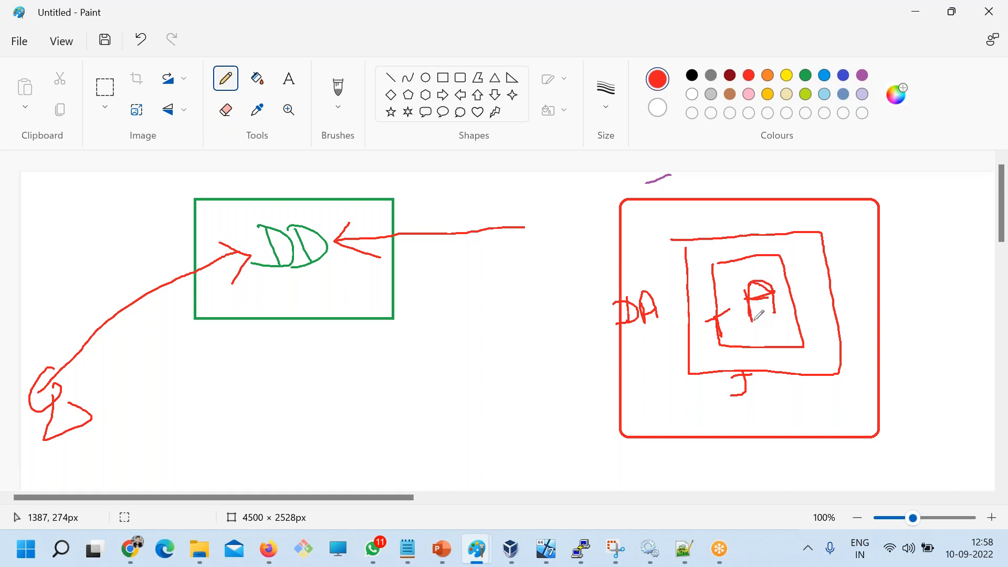
# - Draw two blue user figures outside the rounded rectangle's lower right corner, each with an arrow to the inner boxes
pyautogui.click(825, 75)
pyautogui.moveTo(976, 399)
pyautogui.mouseDown()
pyautogui.moveTo(961, 418)
pyautogui.moveTo(982, 436)
pyautogui.moveTo(970, 420)
pyautogui.moveTo(915, 472)
pyautogui.moveTo(928, 451)
pyautogui.moveTo(802, 352)
pyautogui.moveTo(797, 370)
pyautogui.moveTo(825, 361)
pyautogui.mouseUp()
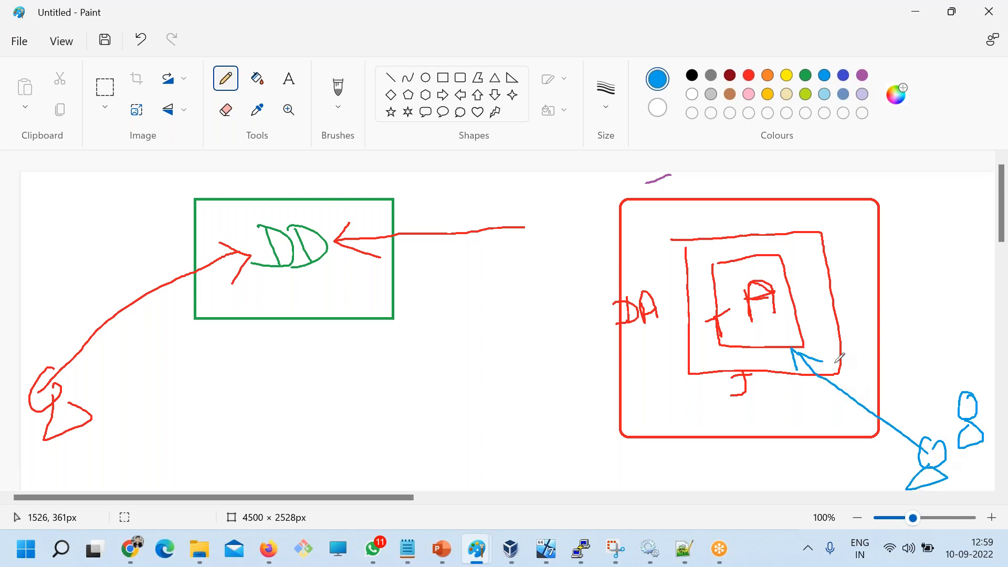
pyautogui.moveTo(956, 405)
pyautogui.mouseDown()
pyautogui.moveTo(778, 354)
pyautogui.moveTo(779, 389)
pyautogui.mouseUp()
pyautogui.moveTo(789, 358); pyautogui.dragTo(805, 371)
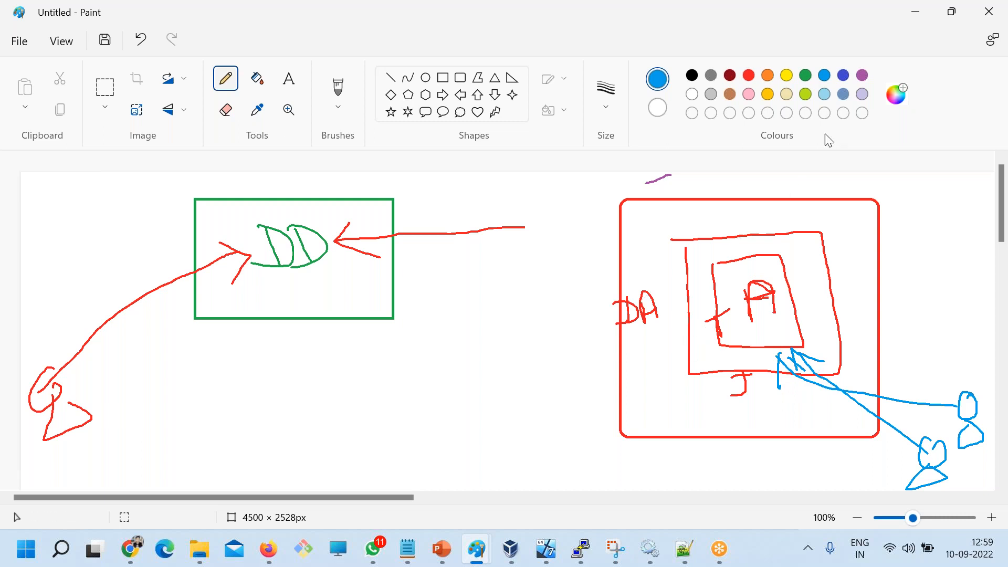
# - Write AA in black at the inner box's lower left corner, with arrows to the T and DA, and link DA to DD
pyautogui.click(693, 76)
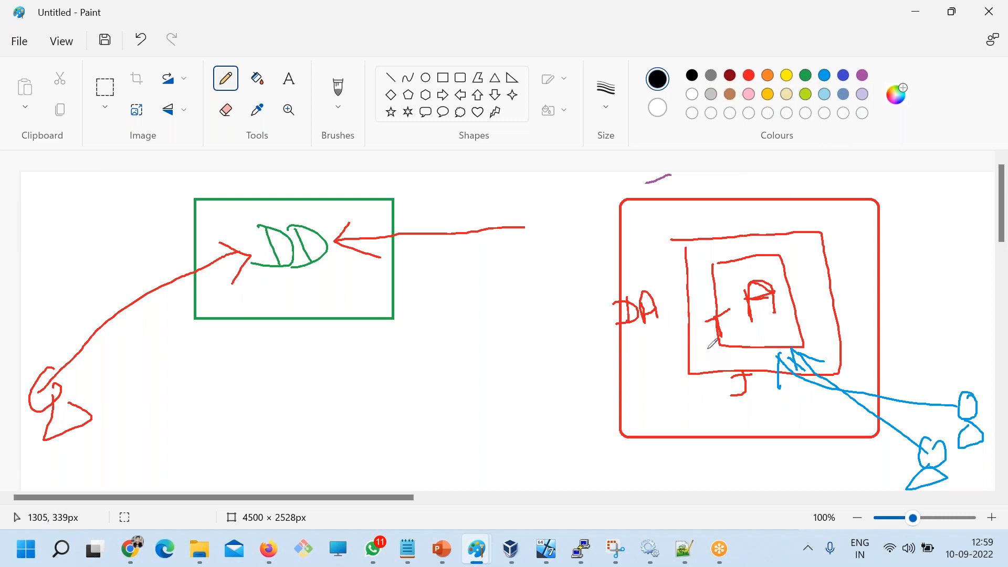
pyautogui.moveTo(698, 359)
pyautogui.mouseDown()
pyautogui.moveTo(699, 344)
pyautogui.moveTo(713, 368)
pyautogui.moveTo(732, 367)
pyautogui.moveTo(713, 328)
pyautogui.mouseUp()
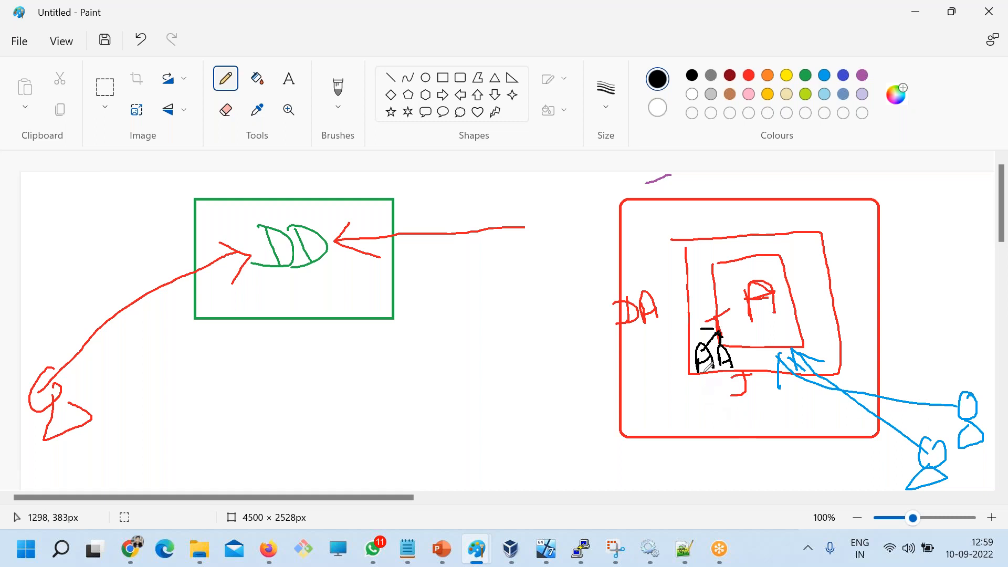
pyautogui.moveTo(697, 359)
pyautogui.mouseDown()
pyautogui.moveTo(653, 328)
pyautogui.moveTo(642, 346)
pyautogui.moveTo(649, 320)
pyautogui.moveTo(671, 328)
pyautogui.moveTo(551, 286)
pyautogui.moveTo(336, 239)
pyautogui.mouseUp()
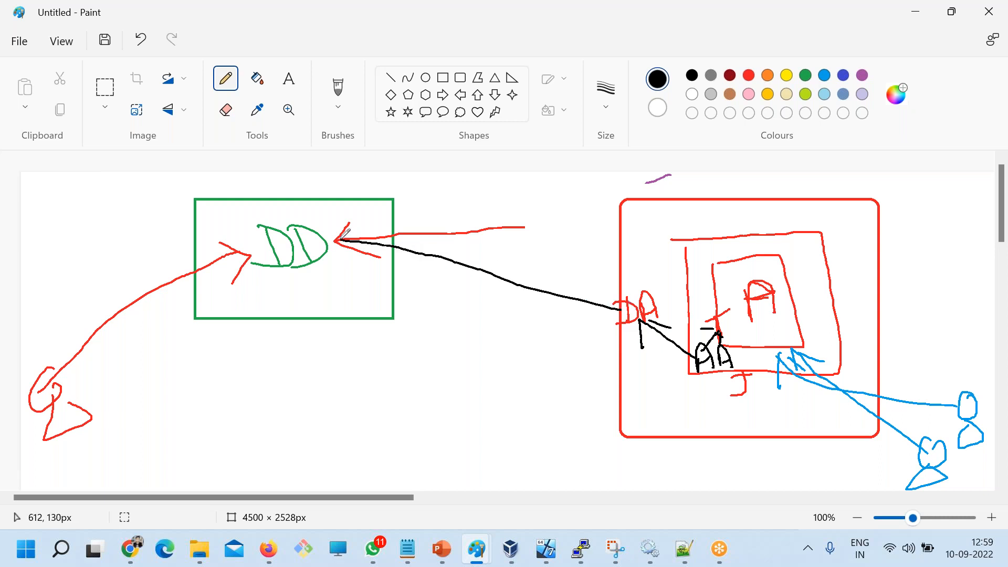
# - Circle the red user figure in black, dot the heads of both blue users, and circle the AA in purple
pyautogui.moveTo(55, 358)
pyautogui.mouseDown()
pyautogui.moveTo(24, 400)
pyautogui.moveTo(118, 435)
pyautogui.moveTo(55, 352)
pyautogui.mouseUp()
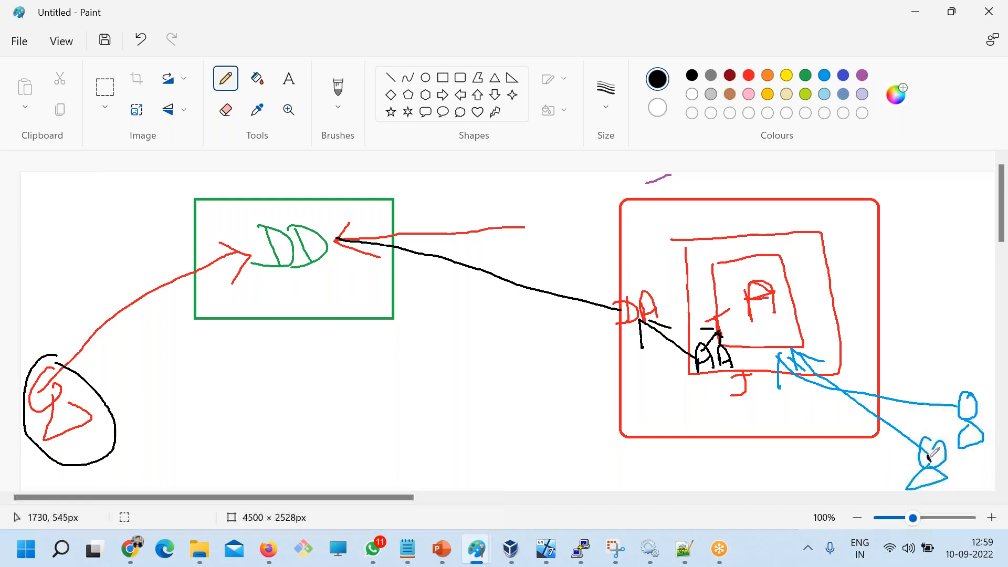
pyautogui.click(966, 413)
pyautogui.click(862, 75)
pyautogui.moveTo(715, 333)
pyautogui.mouseDown()
pyautogui.moveTo(686, 341)
pyautogui.moveTo(686, 377)
pyautogui.moveTo(737, 370)
pyautogui.moveTo(730, 328)
pyautogui.moveTo(727, 337)
pyautogui.moveTo(734, 332)
pyautogui.moveTo(704, 331)
pyautogui.moveTo(687, 367)
pyautogui.moveTo(733, 339)
pyautogui.mouseUp()
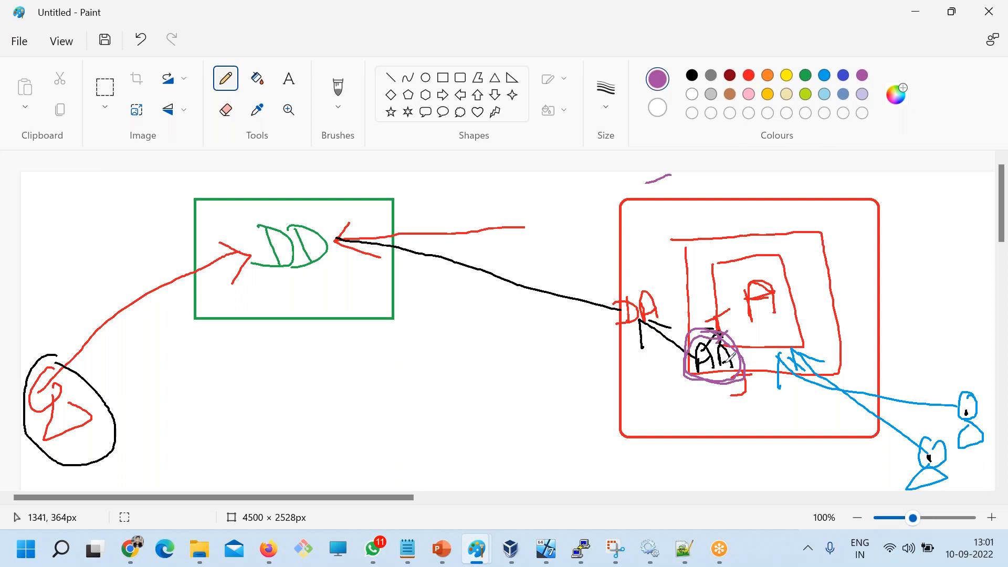
# - Look over the APM options in Datadog in the browser, and return to the Paint diagram
pyautogui.click(131, 549)
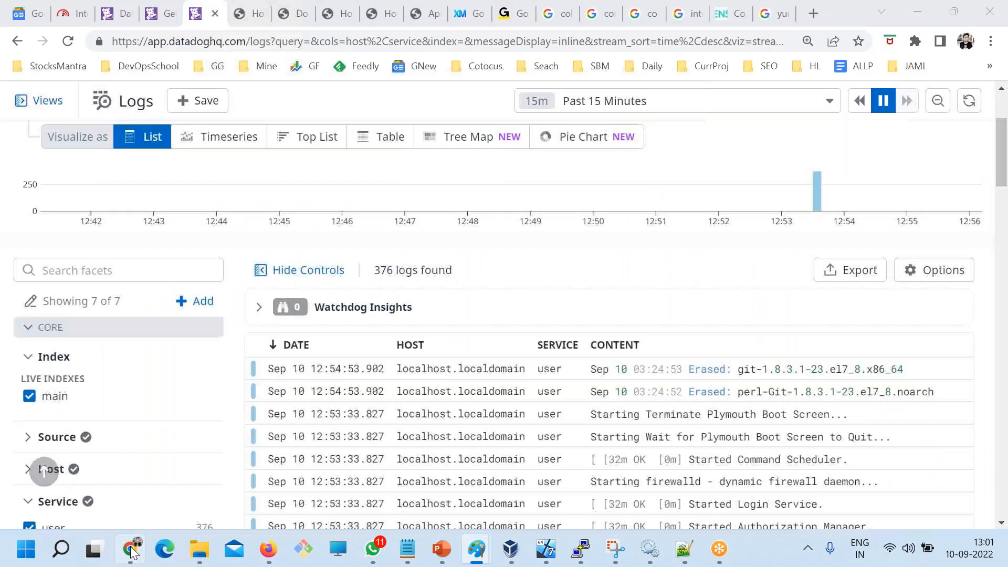
pyautogui.scroll(3, 44, 471)
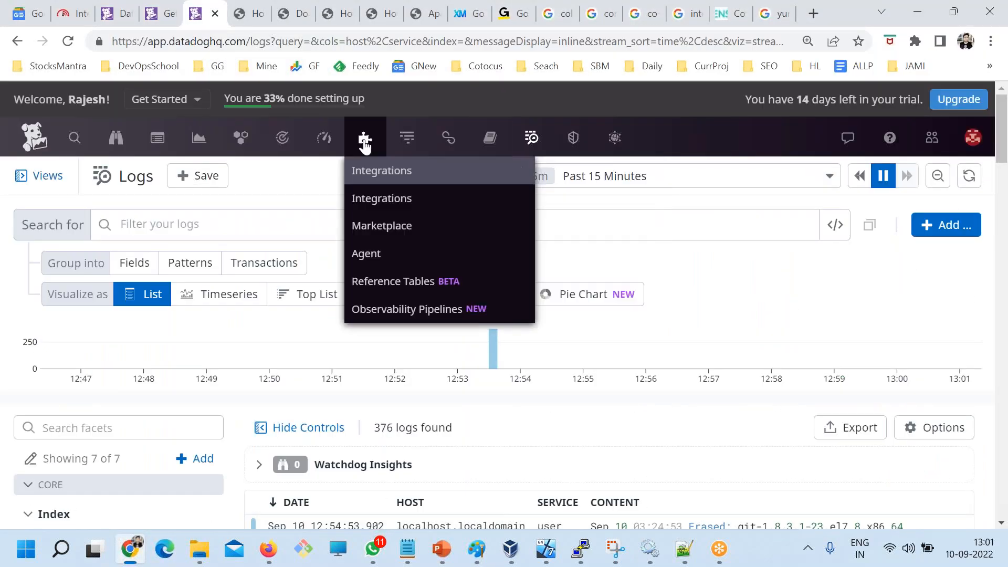
pyautogui.moveTo(407, 138)
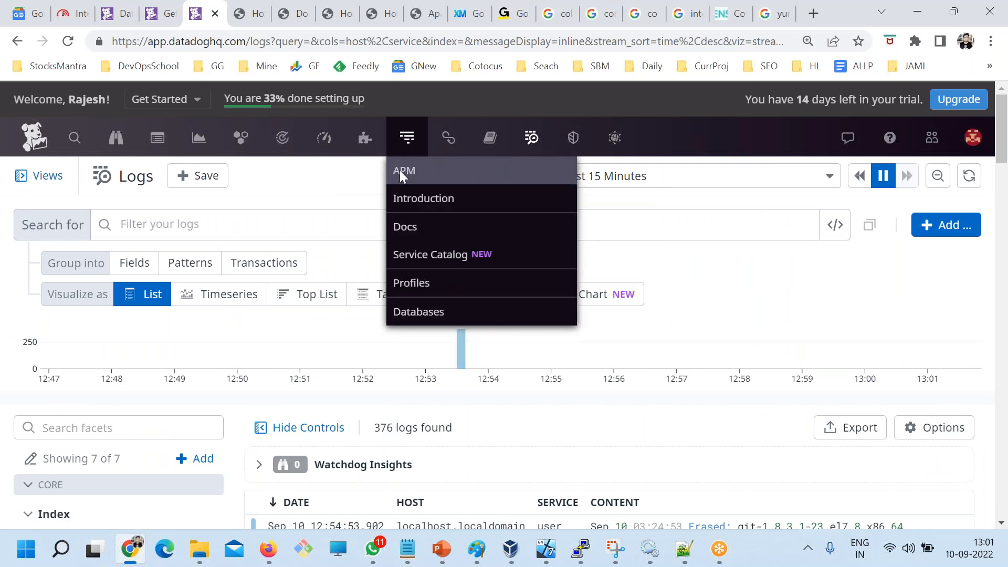
pyautogui.moveTo(615, 140)
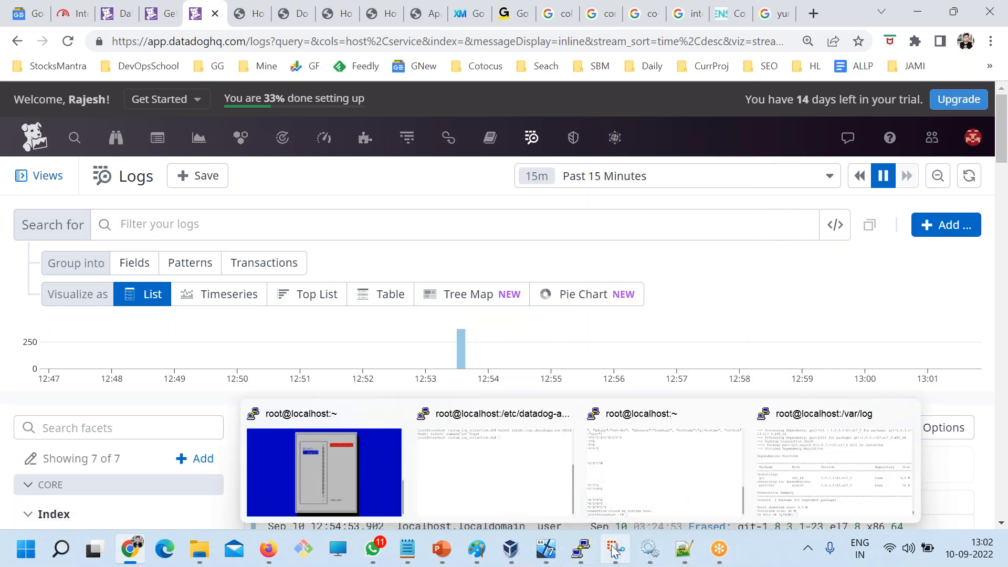
pyautogui.moveTo(477, 549)
pyautogui.click(695, 482)
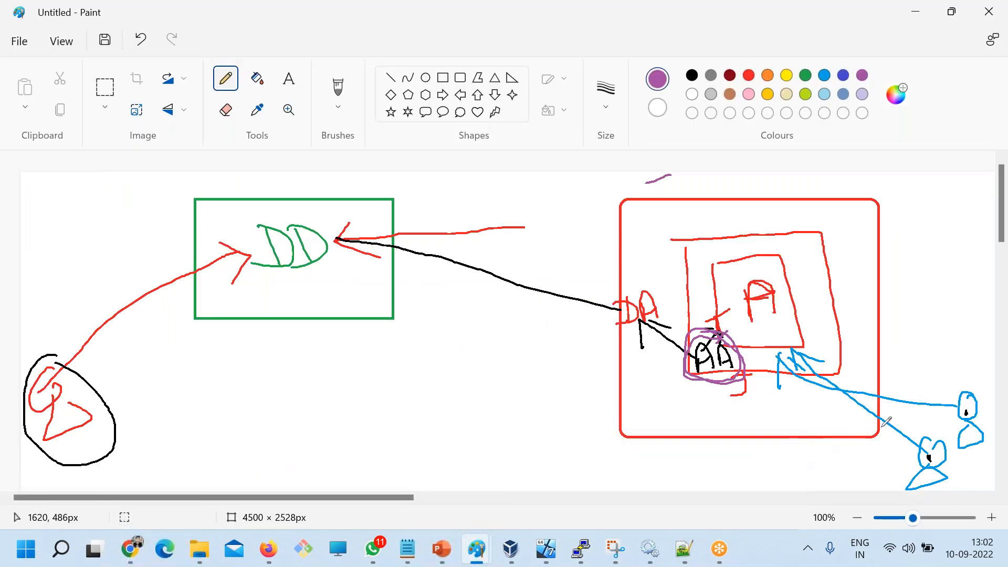
# - Trace the upper blue user's arrow in purple and link it to a purple letter S above
pyautogui.moveTo(827, 380)
pyautogui.mouseDown()
pyautogui.moveTo(950, 402)
pyautogui.moveTo(807, 385)
pyautogui.mouseUp()
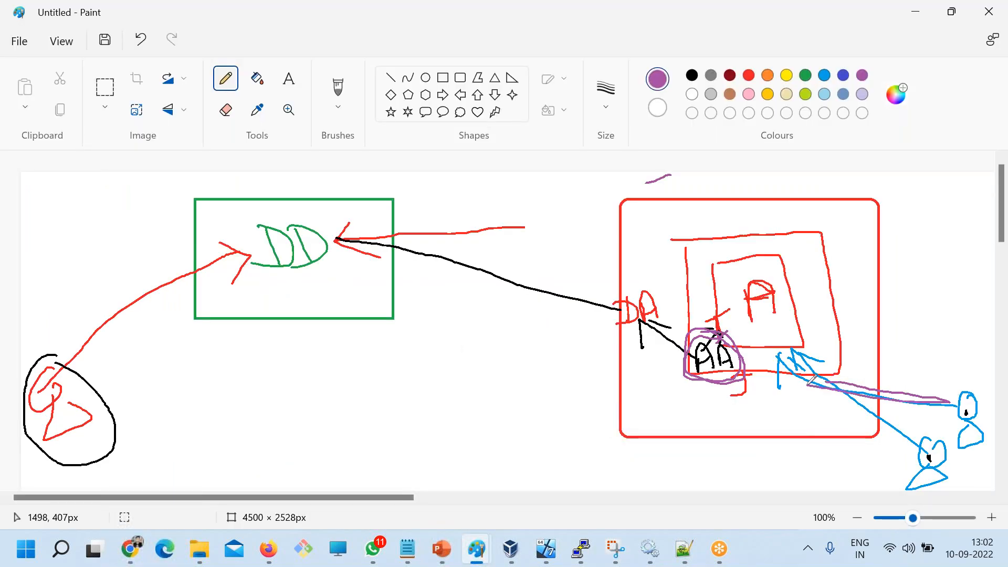
pyautogui.moveTo(893, 386); pyautogui.dragTo(904, 329)
pyautogui.moveTo(914, 292); pyautogui.dragTo(898, 319)
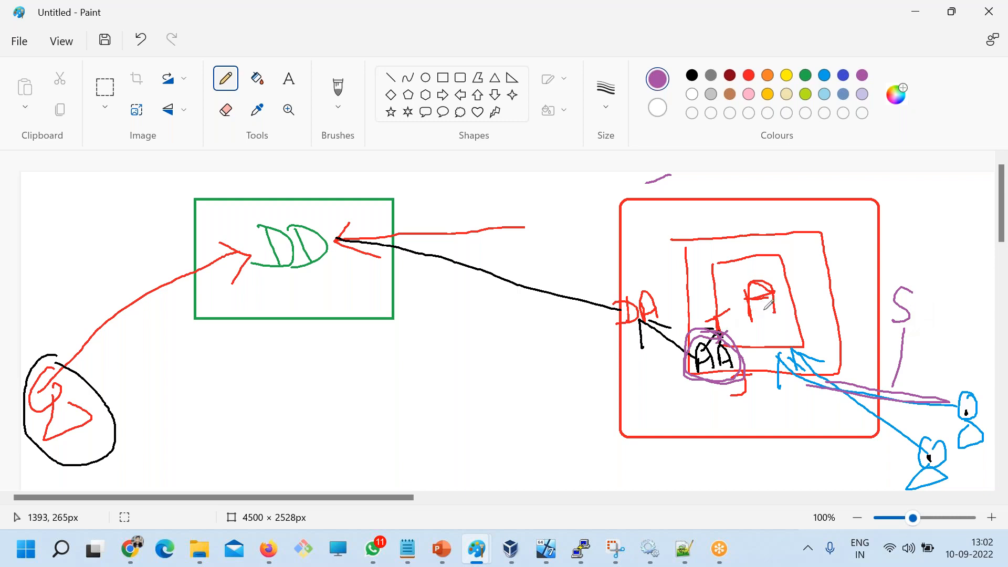
# - In purple, add small circles around the red A, outline its box, and circle the AA again and the DA
pyautogui.moveTo(732, 265)
pyautogui.mouseDown()
pyautogui.moveTo(766, 268)
pyautogui.moveTo(755, 273)
pyautogui.mouseUp()
pyautogui.moveTo(732, 310)
pyautogui.mouseDown()
pyautogui.moveTo(737, 322)
pyautogui.moveTo(739, 309)
pyautogui.mouseUp()
pyautogui.moveTo(731, 290); pyautogui.dragTo(736, 296)
pyautogui.moveTo(750, 314); pyautogui.dragTo(760, 325)
pyautogui.moveTo(778, 314); pyautogui.dragTo(773, 321)
pyautogui.moveTo(756, 263)
pyautogui.mouseDown()
pyautogui.moveTo(702, 262)
pyautogui.moveTo(729, 342)
pyautogui.moveTo(782, 265)
pyautogui.mouseUp()
pyautogui.moveTo(684, 347); pyautogui.dragTo(723, 339)
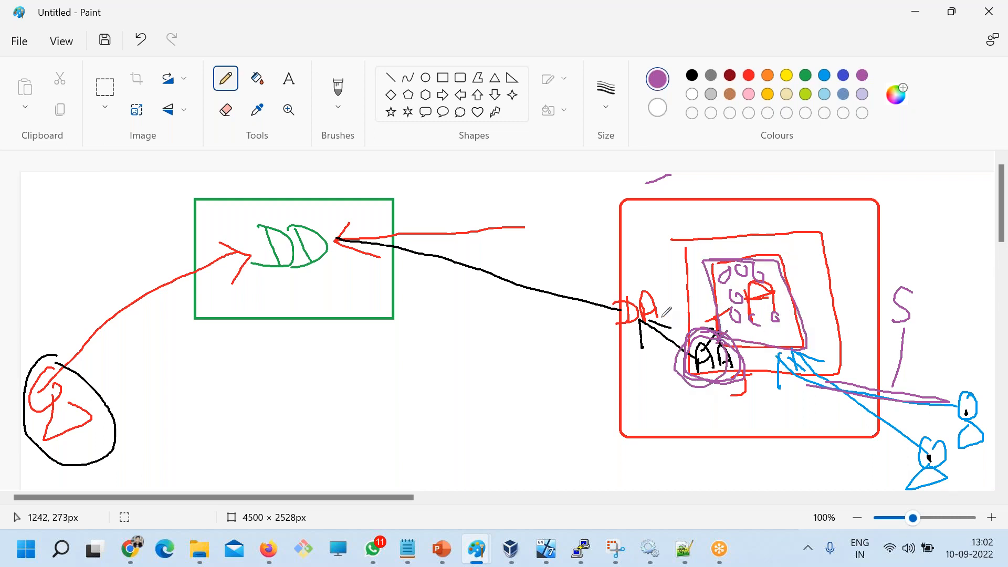
pyautogui.moveTo(632, 272)
pyautogui.mouseDown()
pyautogui.moveTo(659, 323)
pyautogui.moveTo(620, 293)
pyautogui.mouseUp()
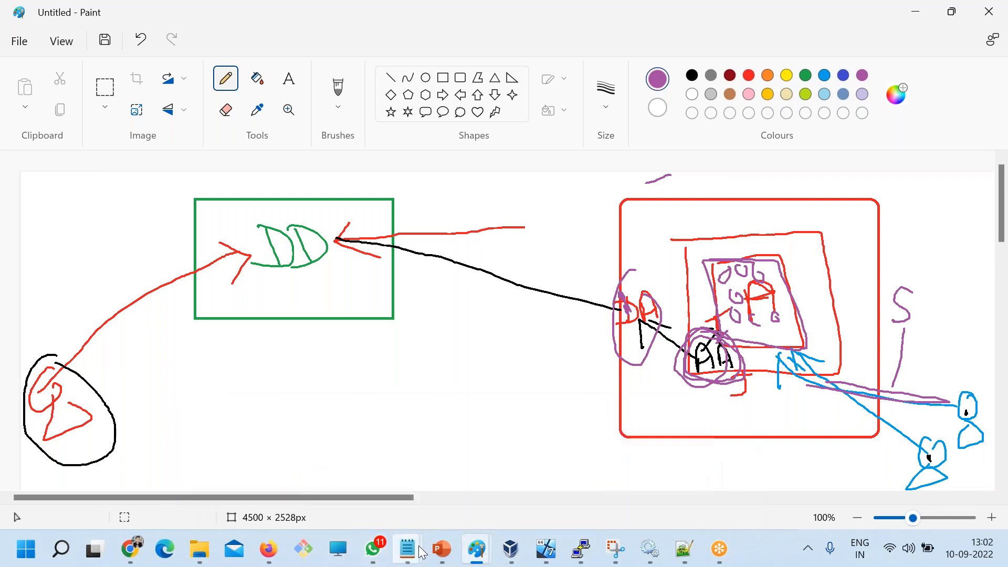
# - Review the log collection notes in Datadog.txt, and switch to the /var/log terminal to confirm the pending git installation with y
pyautogui.moveTo(412, 550)
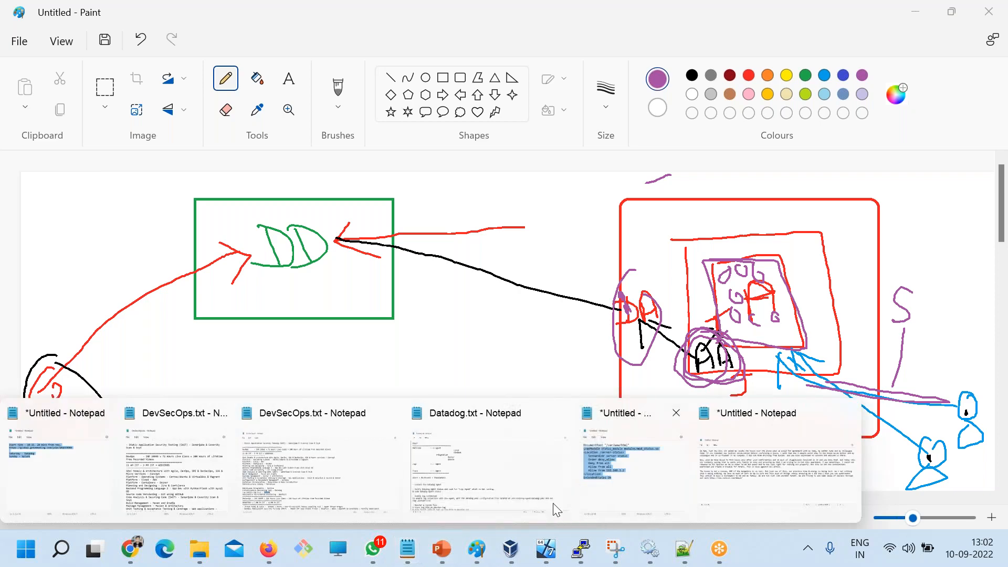
pyautogui.click(438, 480)
pyautogui.scroll(-8, 225, 382)
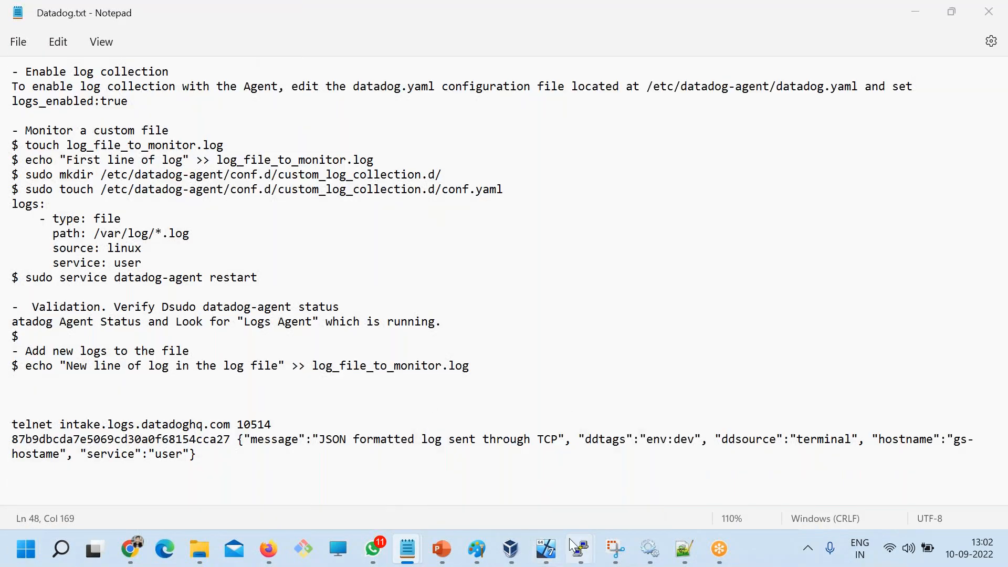
pyautogui.moveTo(578, 547)
pyautogui.click(773, 470)
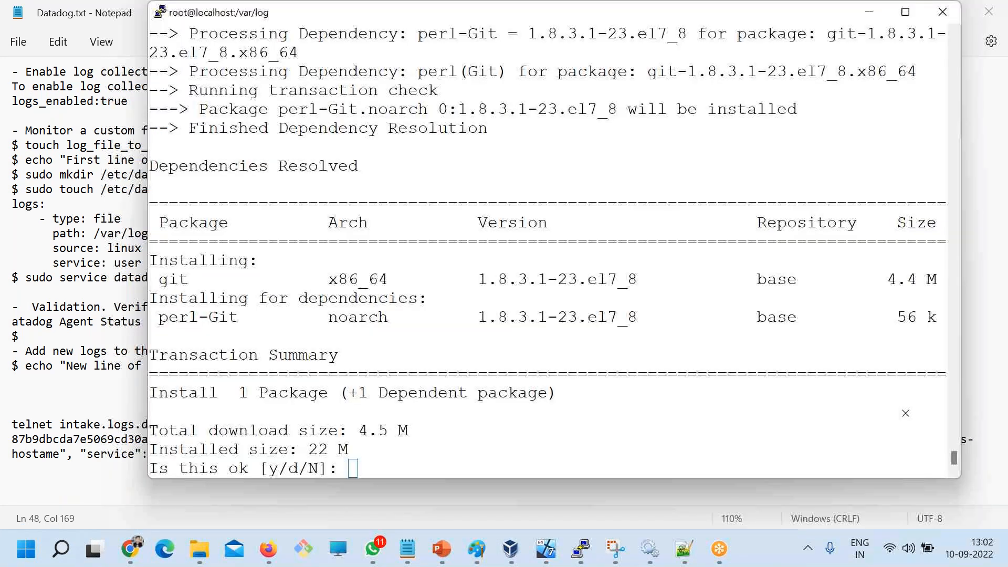
pyautogui.write('y')
pyautogui.press('Return')
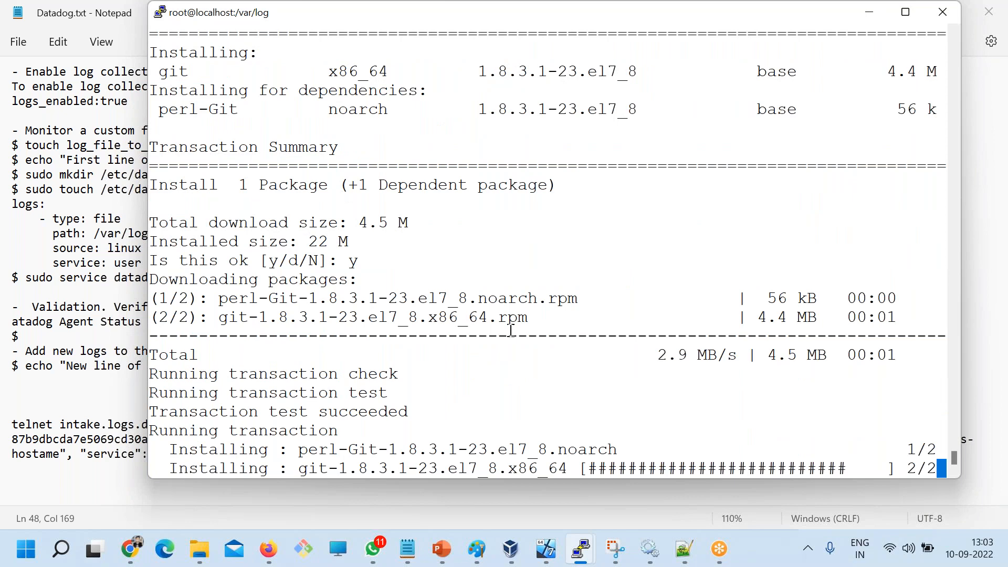
# - Clear the terminal, list the /var/log contents, and change to the home directory and list its files
pyautogui.write('clear')
pyautogui.press('Return')
pyautogui.write('ls')
pyautogui.press('Return')
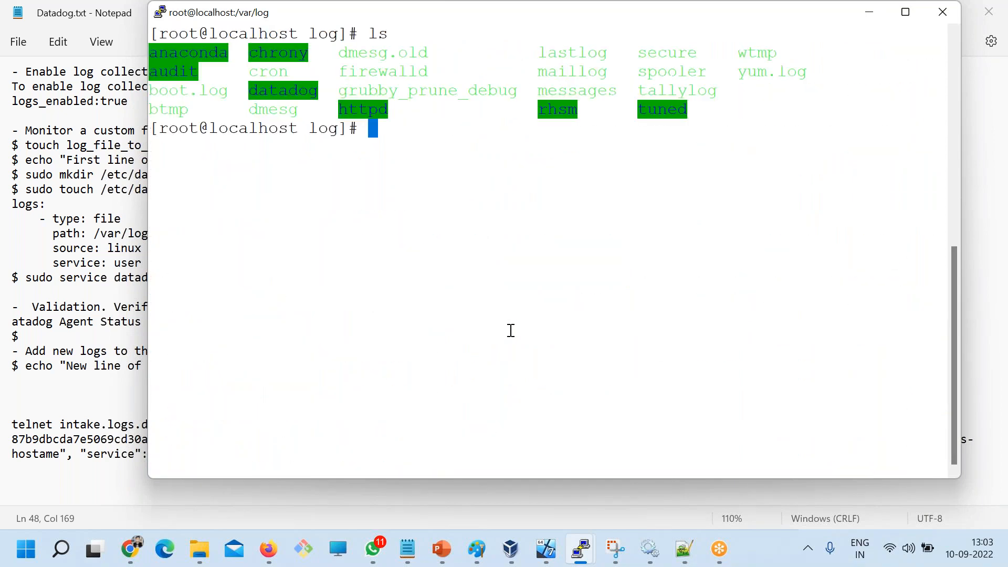
pyautogui.write('cd')
pyautogui.press('Return')
pyautogui.write('ls')
pyautogui.press('Return')
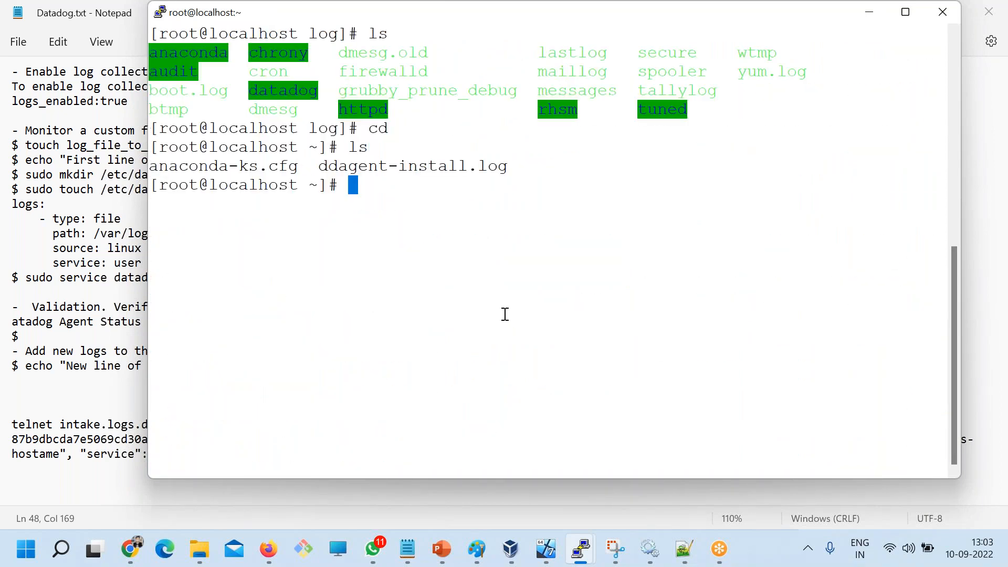
# - Switch to the browser and load devopsschool.com/blog in the last Google results tab
pyautogui.click(130, 549)
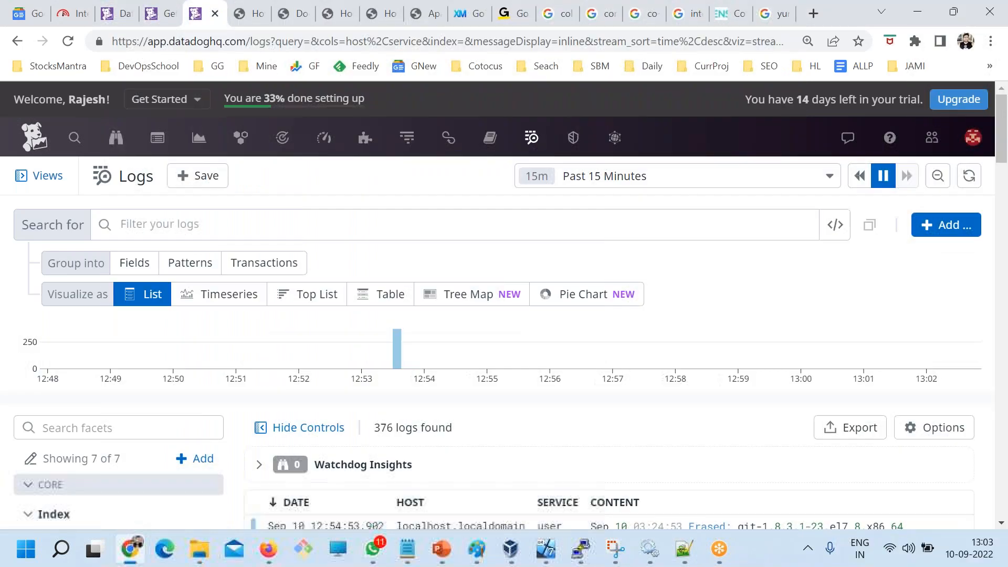
pyautogui.click(772, 16)
pyautogui.click(707, 42)
pyautogui.write('de')
pyautogui.press('Down')
pyautogui.hotkey('ctrl', 'a')
pyautogui.press('Up')
pyautogui.press('Right')
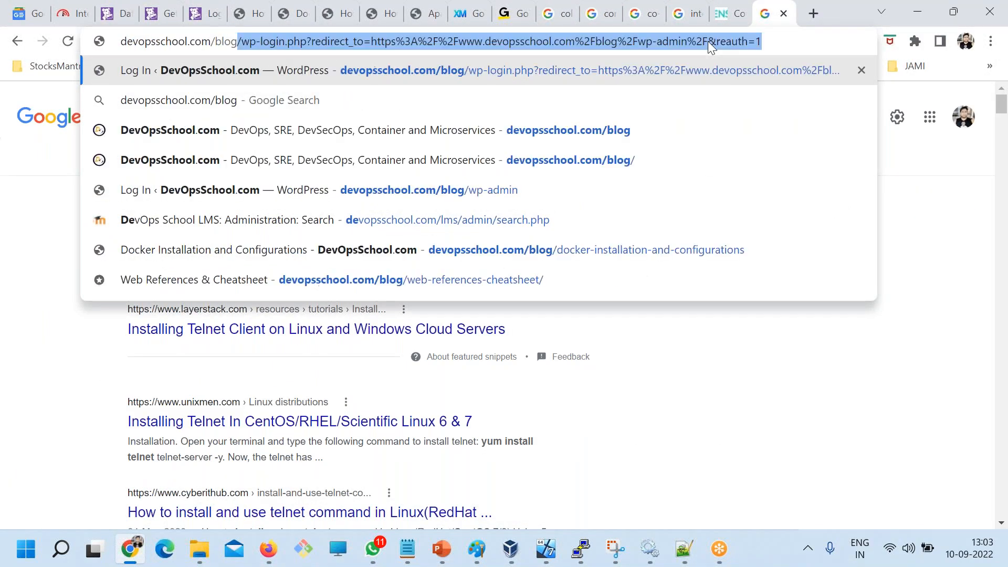
pyautogui.press('BackSpace')
pyautogui.press('Return')
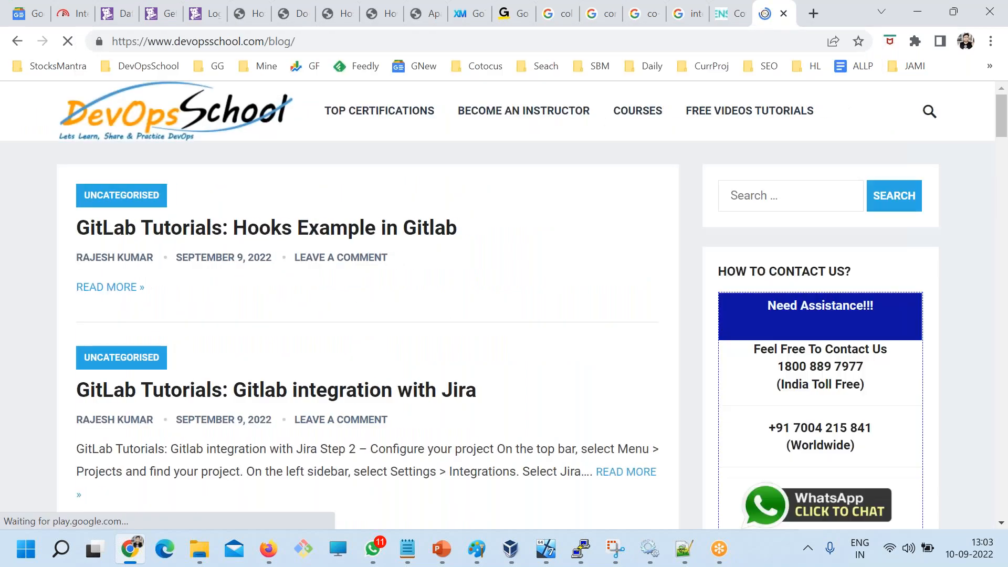
# - Search the DevOpsSchool blog for "java install"
pyautogui.click(748, 206)
pyautogui.write('java instakllk')
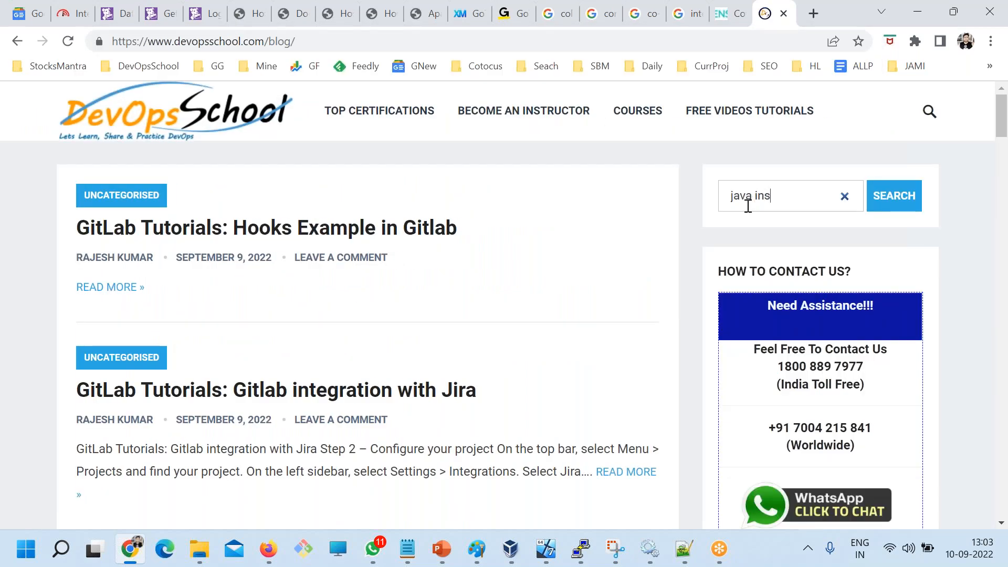
pyautogui.press('BackSpace')
pyautogui.press('BackSpace')
pyautogui.press('BackSpace')
pyautogui.press('BackSpace')
pyautogui.write('ll')
pyautogui.press('Return')
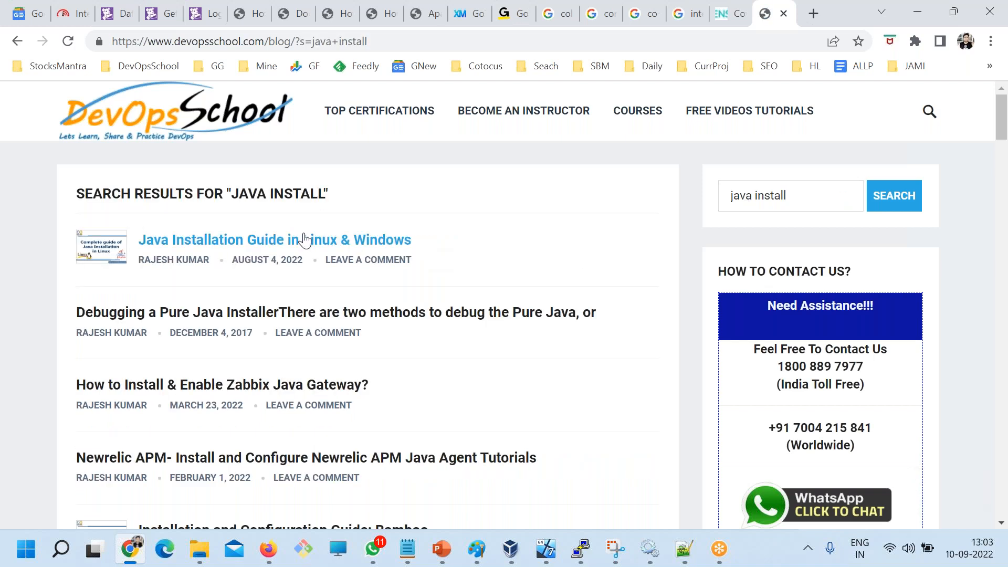
# - Open the Java Installation Guide in Linux & Windows article and select the RHEL/CentOS command yum install java-11-openjdk-devel
pyautogui.click(304, 240)
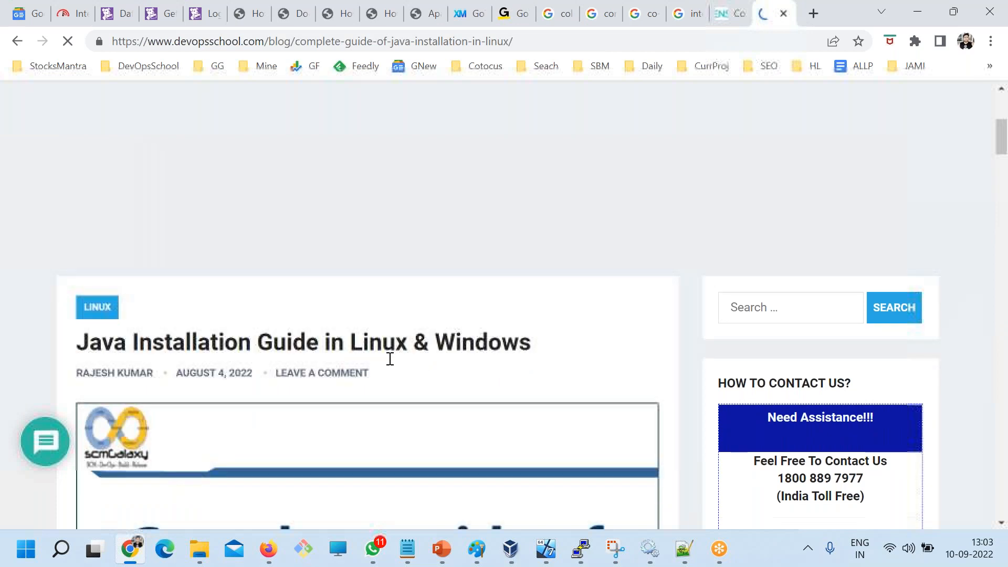
pyautogui.scroll(-10, 388, 357)
pyautogui.scroll(-15, 386, 380)
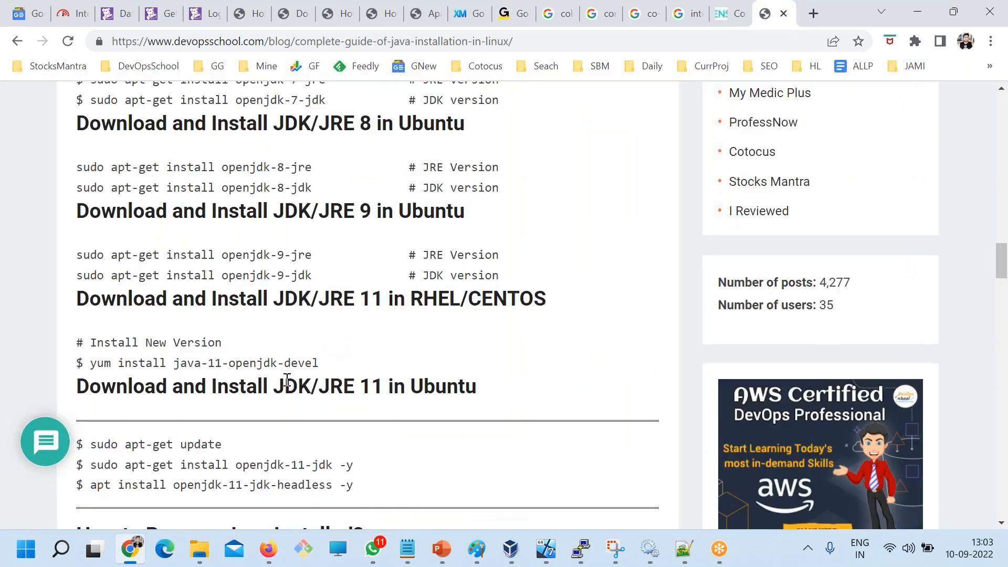
pyautogui.moveTo(84, 368); pyautogui.dragTo(356, 372)
pyautogui.press('super+c')
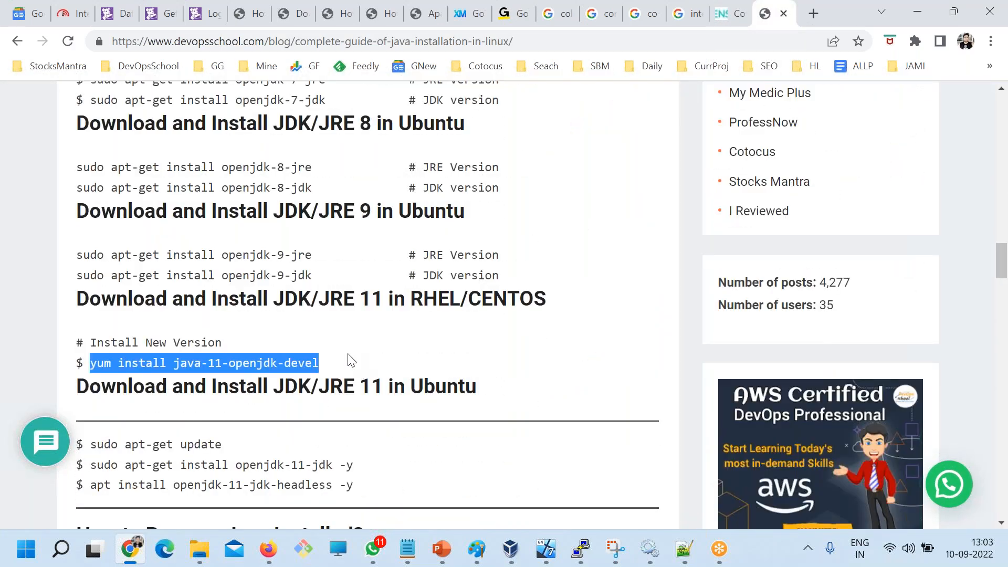
# - Switch to the terminal and install Java 11 with yum install java-11-openjdk-devel, confirming with y
pyautogui.hotkey('alt', 'Tab')
pyautogui.rightClick(403, 223)
pyautogui.press('Return')
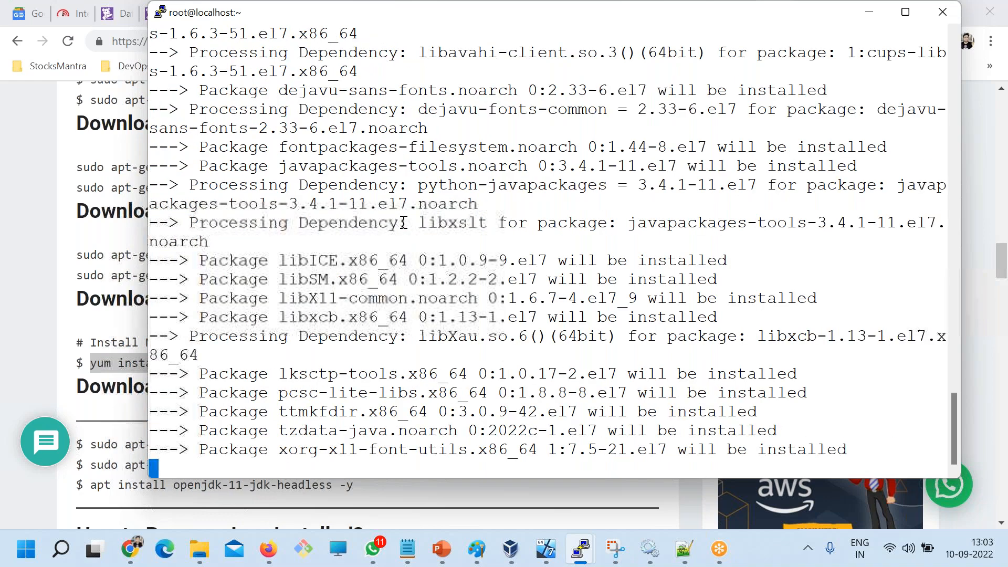
pyautogui.write('y')
pyautogui.press('Return')
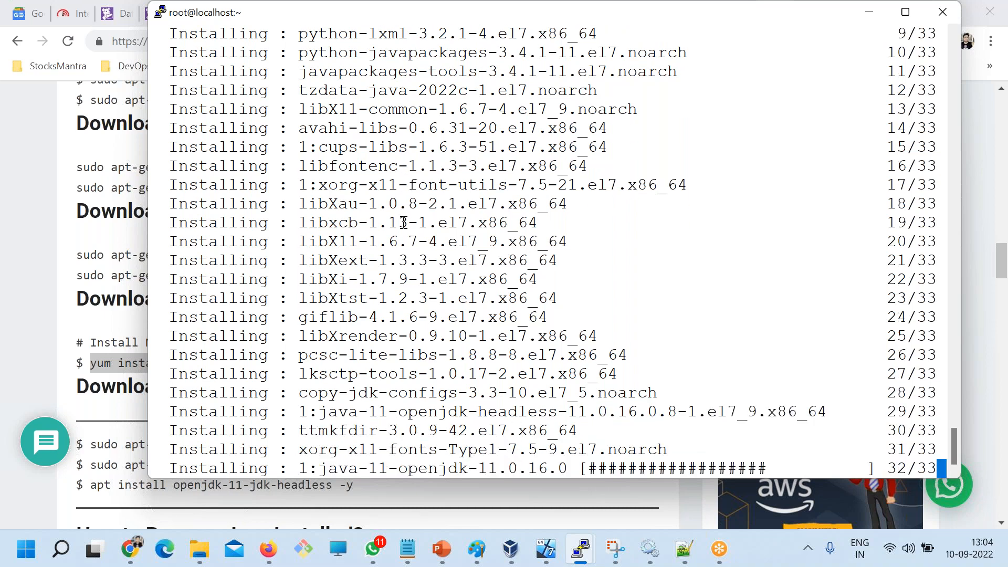
# - Switch to the browser, search Google for "tomcat download" in a new tab, and open the Tomcat 9 Software Downloads page
pyautogui.hotkey('alt', 'Tab')
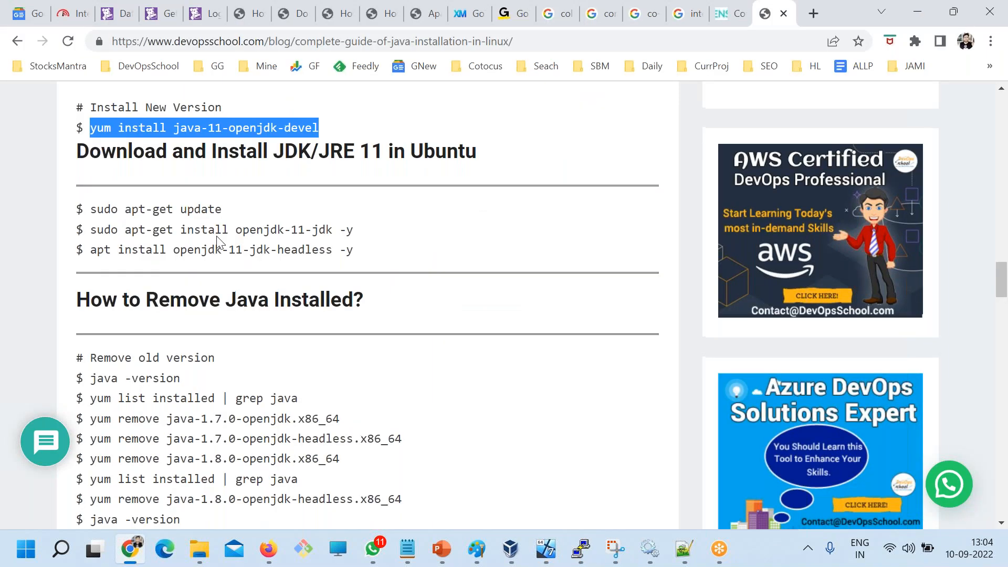
pyautogui.scroll(1, 216, 236)
pyautogui.click(814, 11)
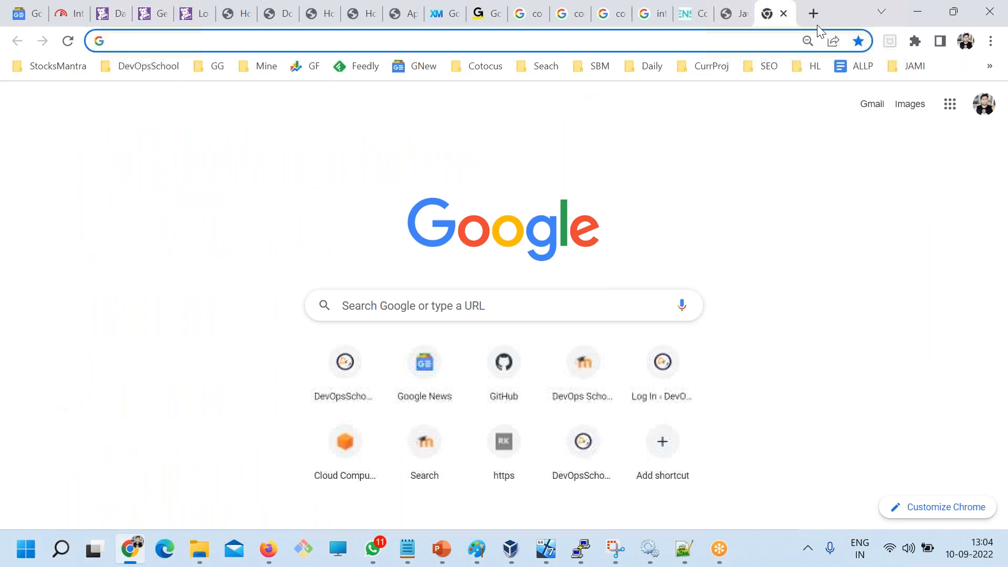
pyautogui.write('tomcat down')
pyautogui.press('Return')
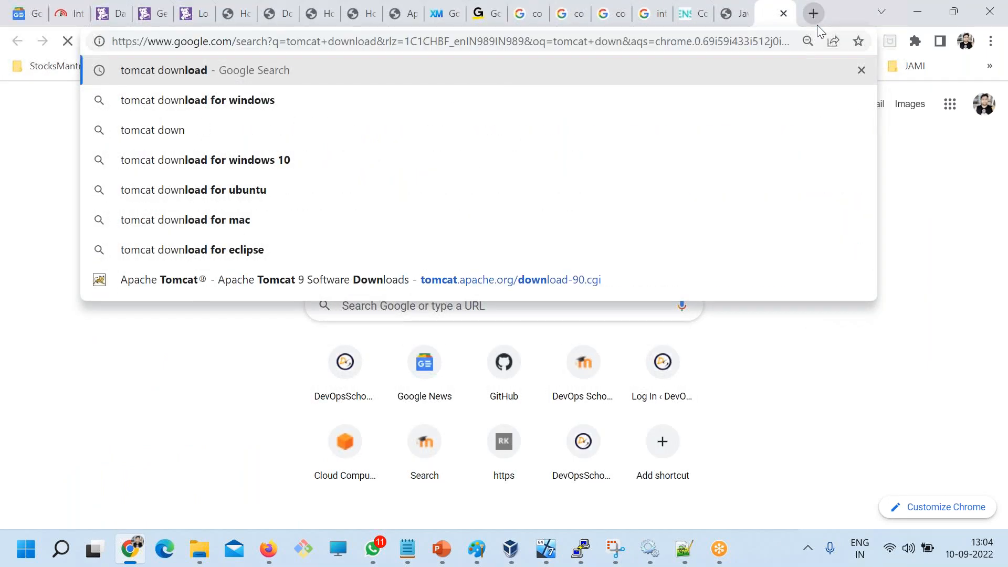
pyautogui.click(216, 235)
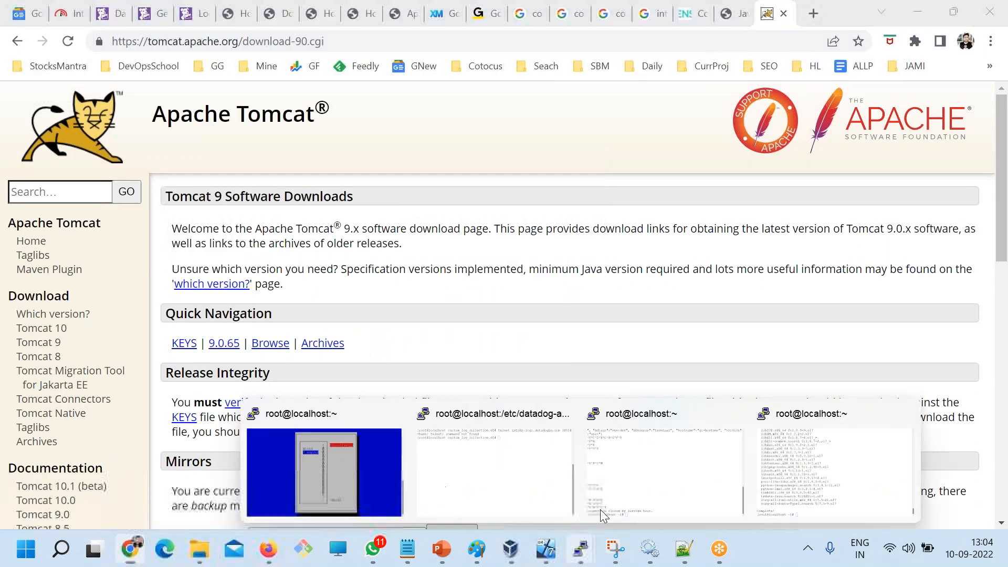
# - Switch to the root terminal used for the Java install, clear it, and list the home directory's files
pyautogui.click(790, 462)
pyautogui.hotkey('ctrl', 'l')
pyautogui.write('ls')
pyautogui.press('Return')
pyautogui.write('cd')
pyautogui.press('Return')
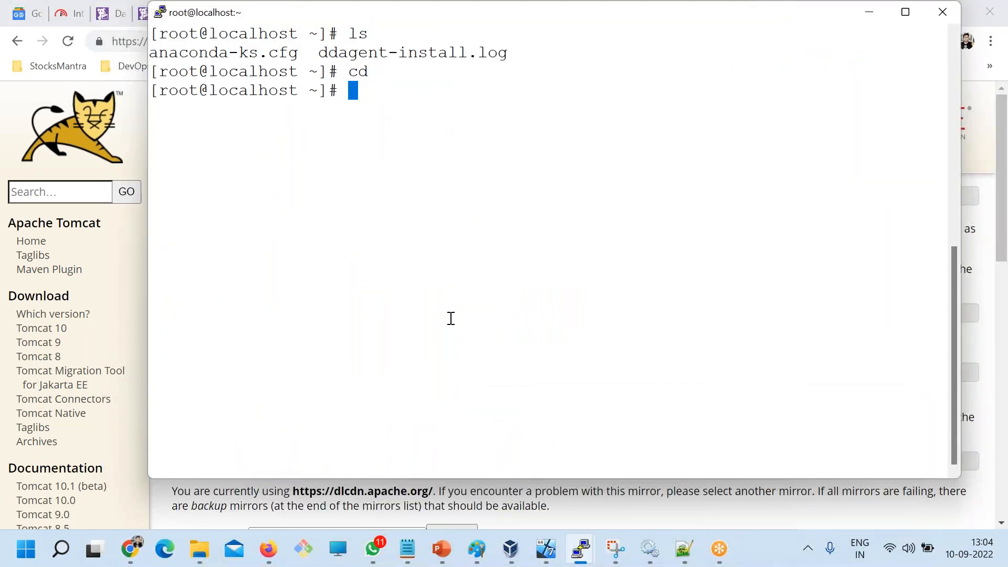
pyautogui.write('ls')
pyautogui.press('Return')
# - Change to the /opt/ directory and list its contents
pyautogui.write('cd /op')
pyautogui.press('Tab')
pyautogui.press('Return')
pyautogui.write('ls')
pyautogui.press('Return')
# - Switch to the browser and copy the link address of the Tomcat 9.0.65 Core zip distribution
pyautogui.hotkey('alt', 'Tab')
pyautogui.scroll(-6, 363, 383)
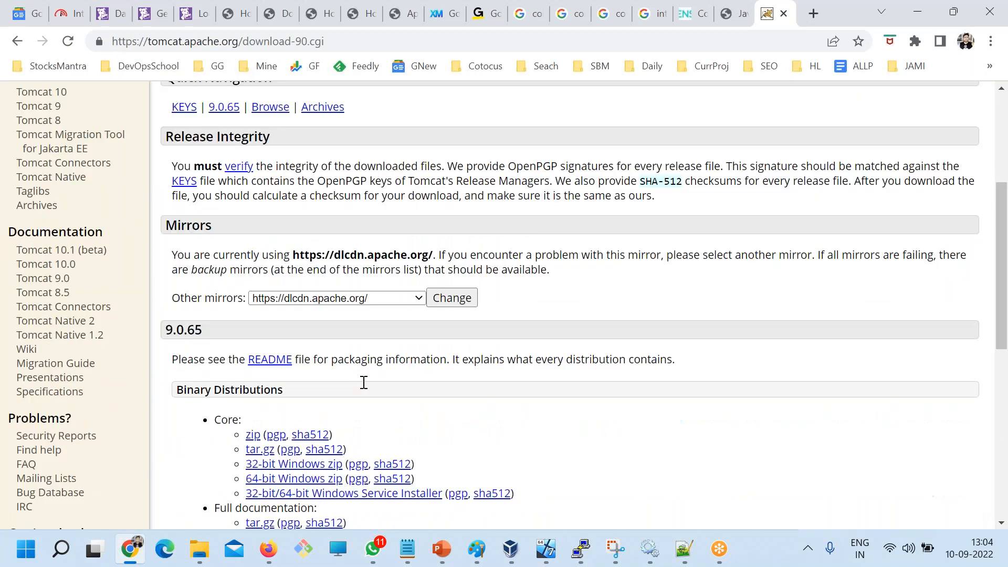
pyautogui.rightClick(252, 276)
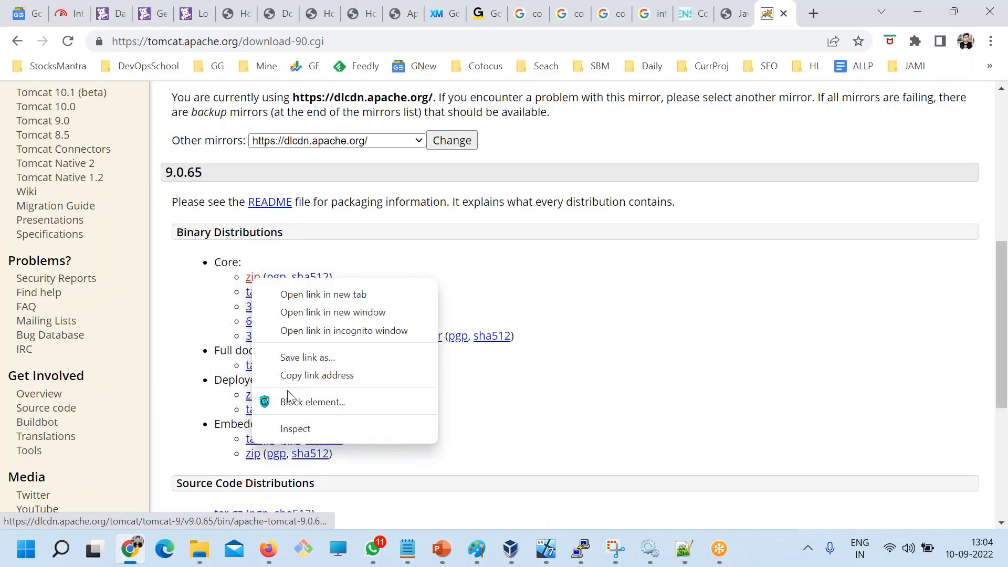
pyautogui.click(289, 377)
# - Switch to the terminal and try to download apache-tomcat-9.0.65.zip into /opt with wget and the copied link
pyautogui.hotkey('alt', 'Tab')
pyautogui.write('wget')
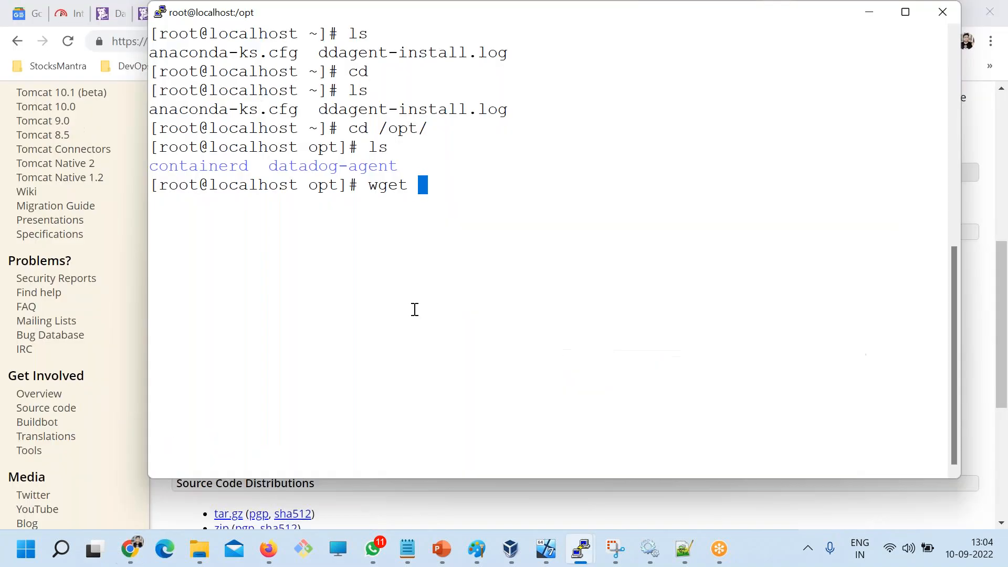
pyautogui.rightClick(446, 224)
pyautogui.press('Return')
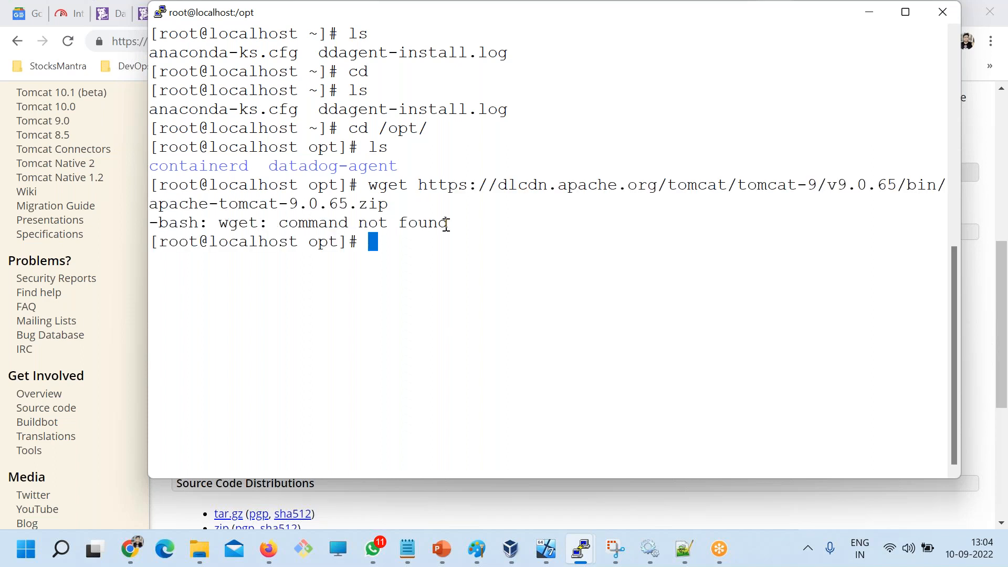
# - Install wget with yum install wget -y
pyautogui.write('yum install')
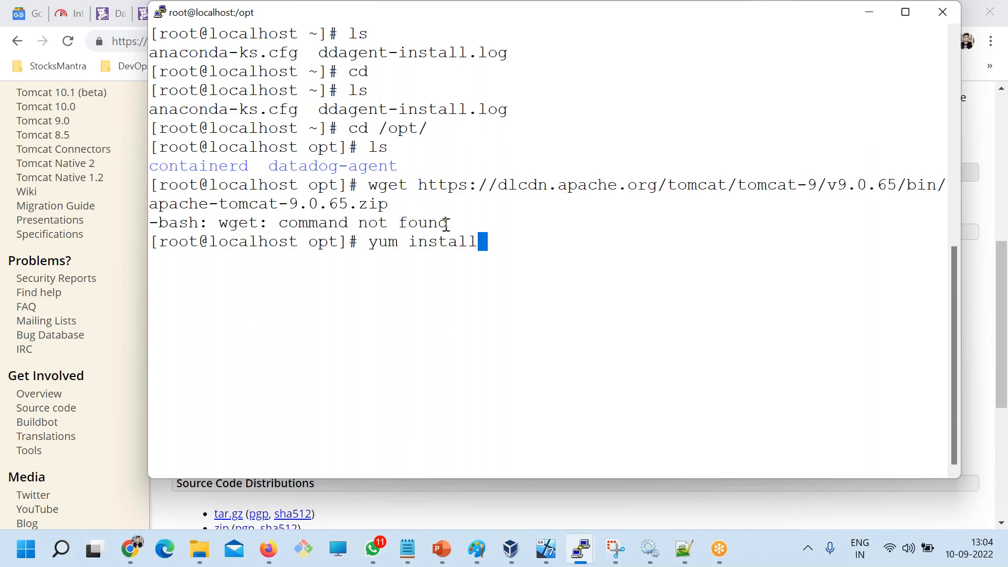
pyautogui.write(' wget -y')
pyautogui.press('Return')
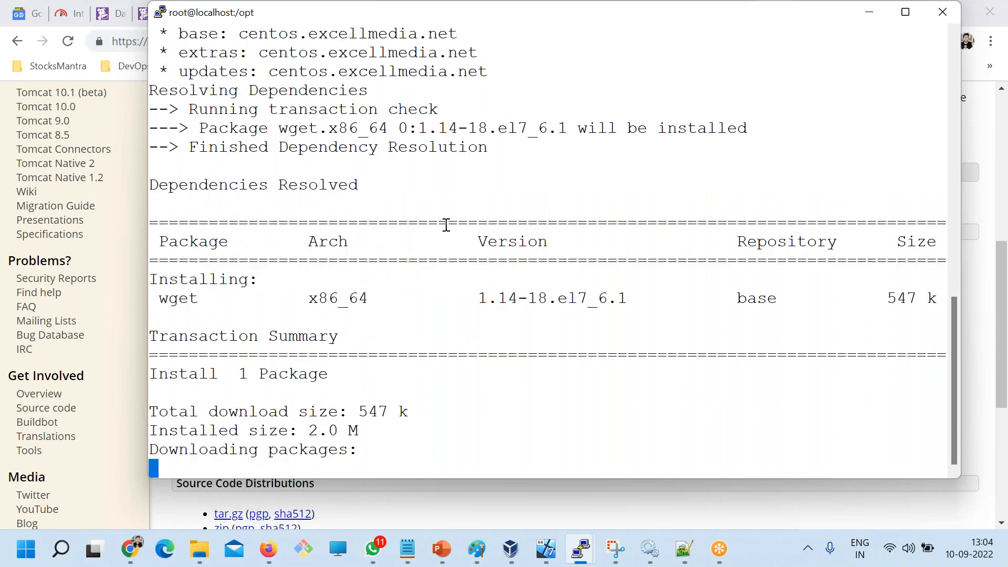
pyautogui.write('clear')
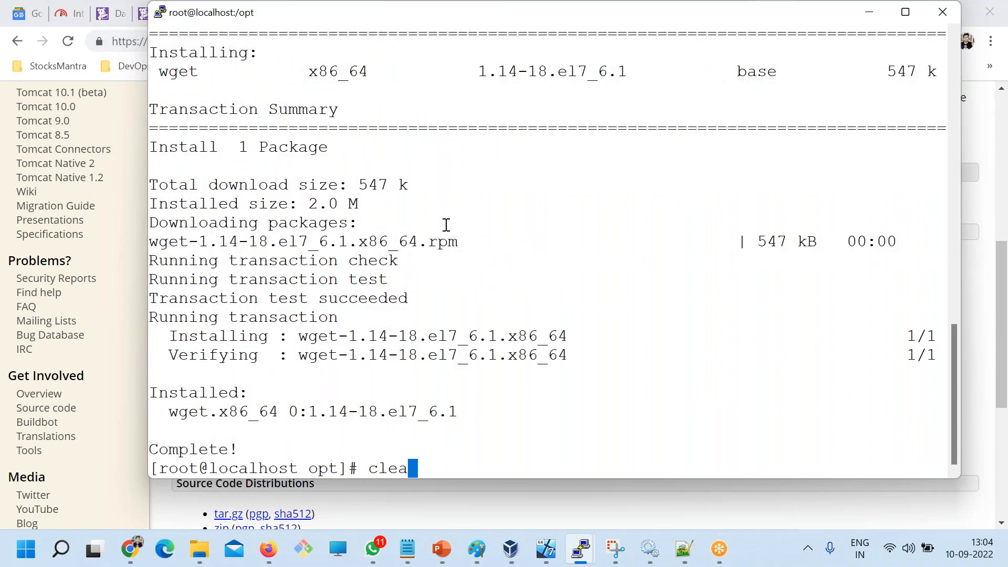
pyautogui.press('Return')
pyautogui.rightClick(446, 225)
pyautogui.press('Return')
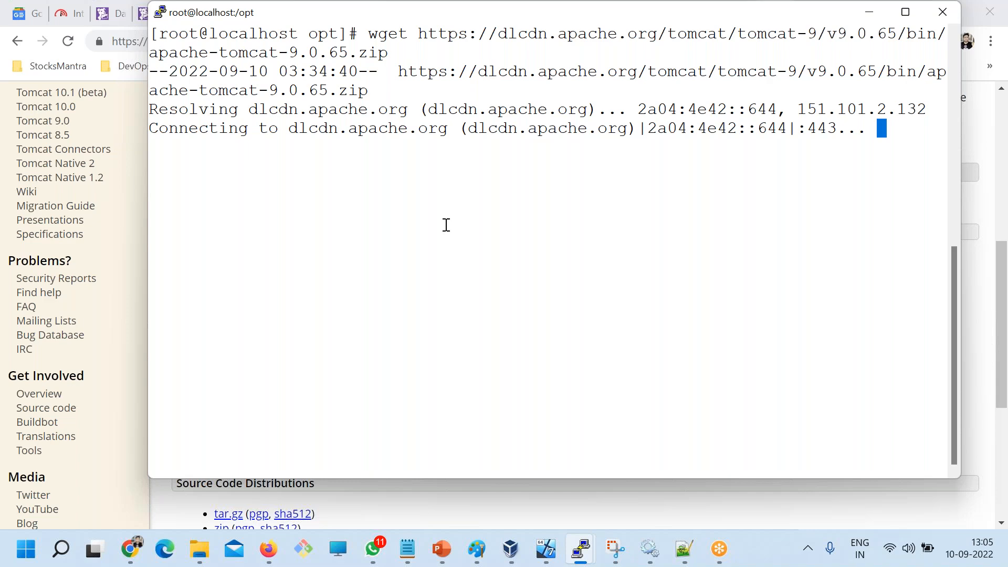
pyautogui.moveTo(309, 53); pyautogui.dragTo(360, 94)
pyautogui.moveTo(428, 125); pyautogui.dragTo(484, 149)
pyautogui.scroll(1, 481, 221)
pyautogui.scroll(-4, 479, 246)
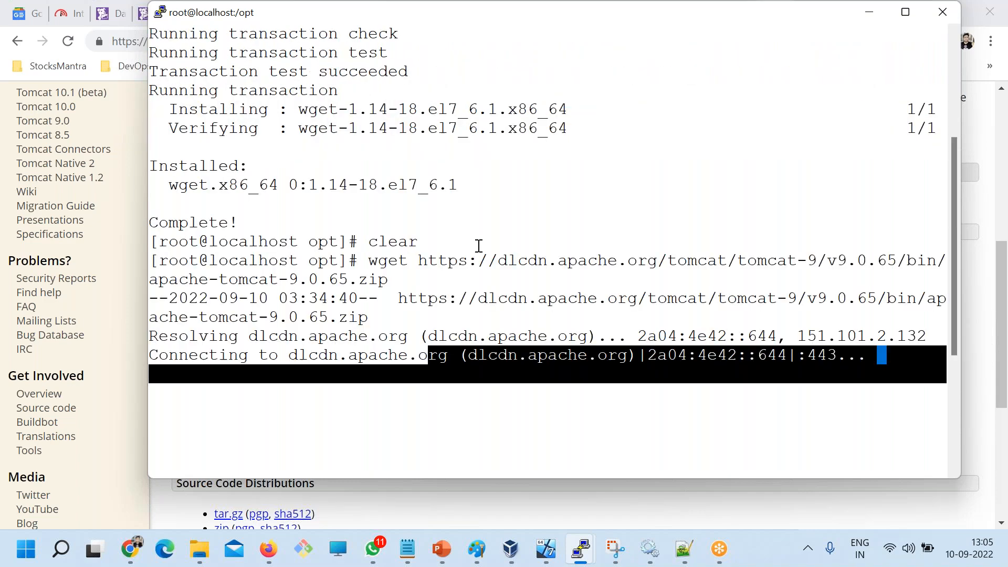
pyautogui.click(479, 246)
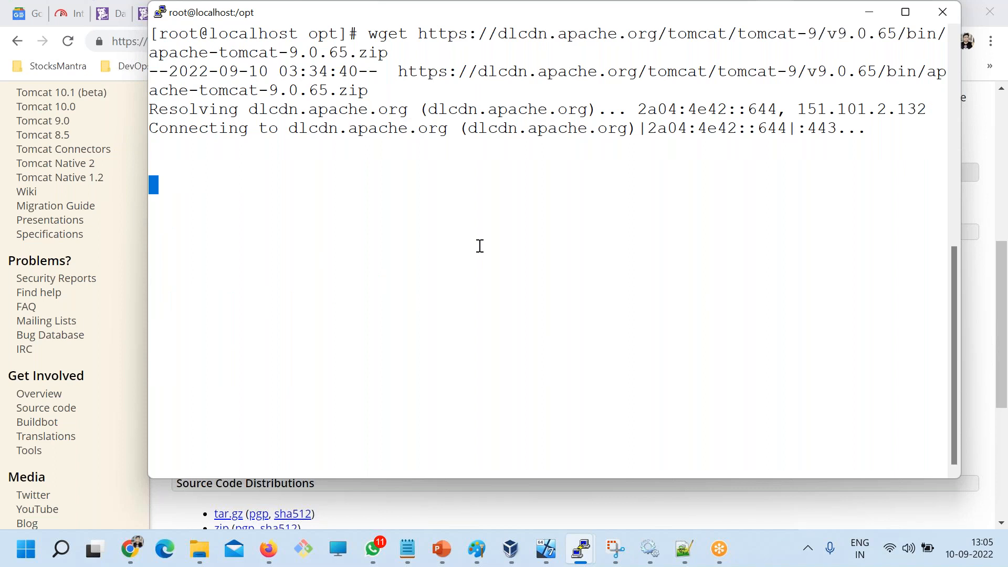
pyautogui.moveTo(856, 130); pyautogui.dragTo(328, 53)
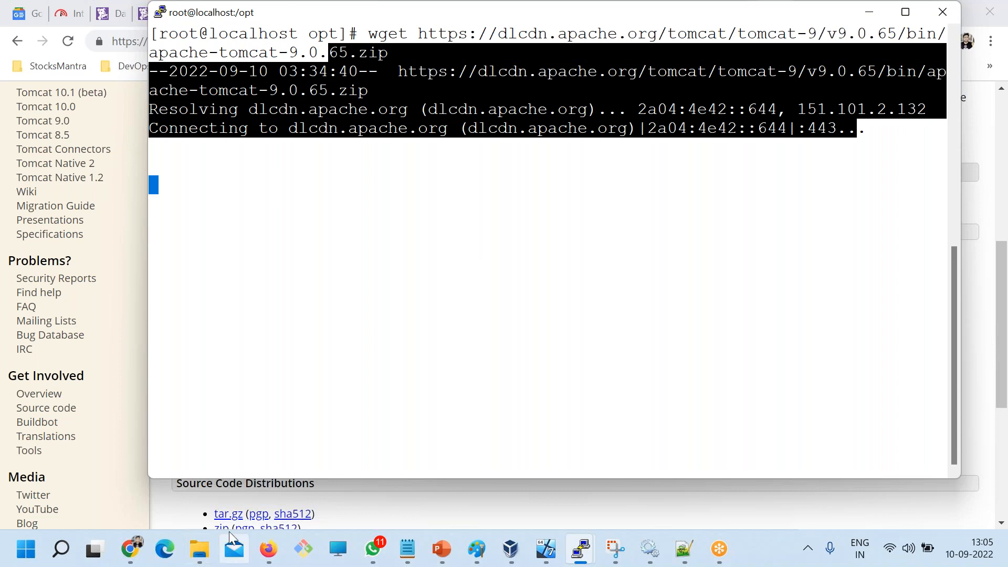
# - Switch to the browser, load the trainer's personal website home page in a new tab, and select its address
pyautogui.click(135, 562)
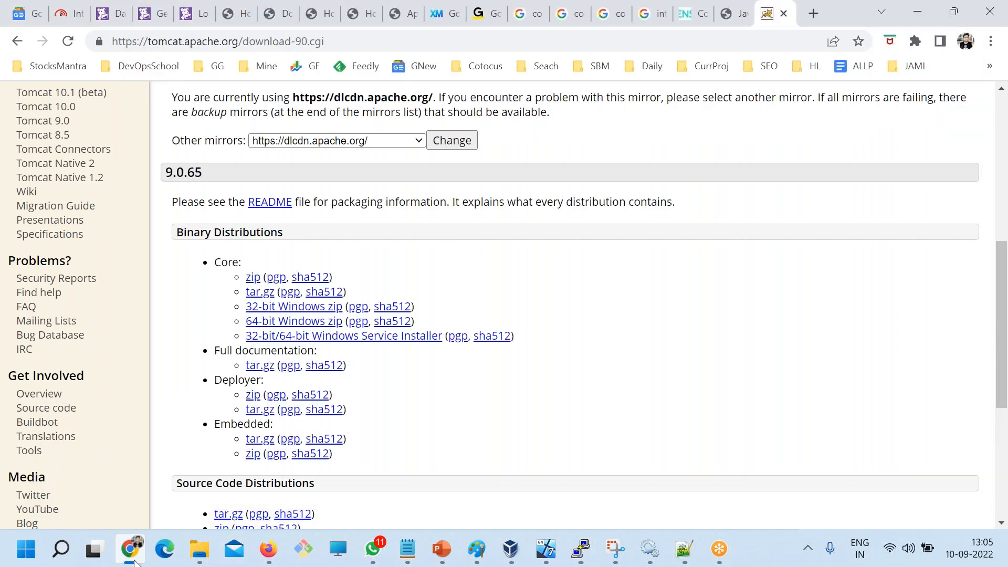
pyautogui.click(820, 18)
pyautogui.write('rajesh')
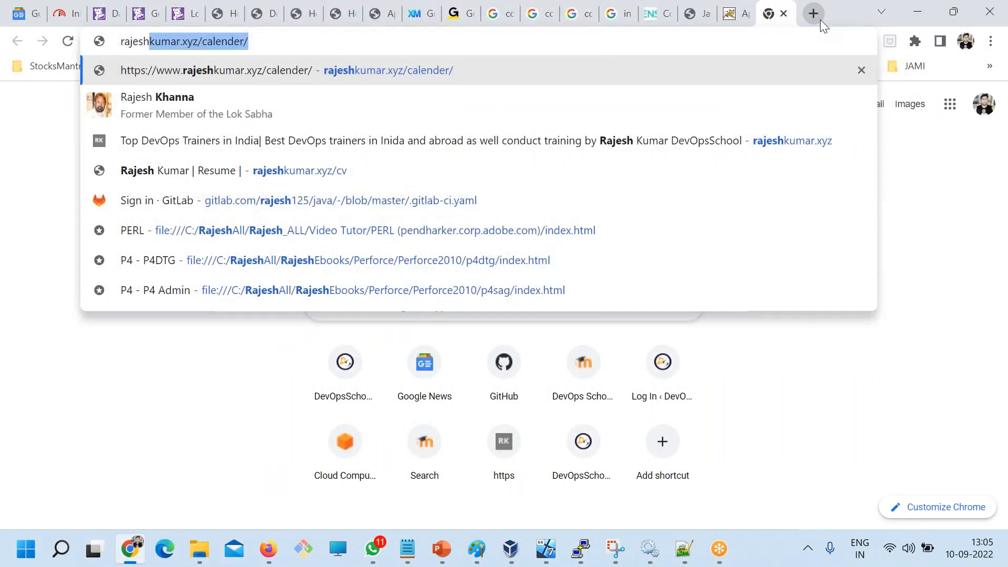
pyautogui.press('Right')
pyautogui.press('BackSpace')
pyautogui.press('BackSpace')
pyautogui.press('BackSpace')
pyautogui.press('BackSpace')
pyautogui.press('BackSpace')
pyautogui.press('BackSpace')
pyautogui.press('BackSpace')
pyautogui.press('BackSpace')
pyautogui.press('BackSpace')
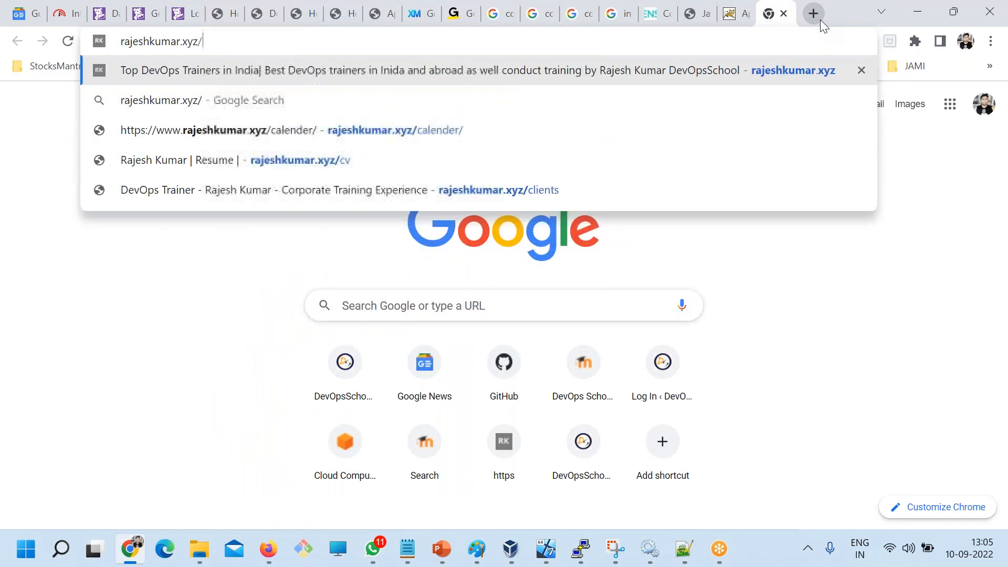
pyautogui.press('Return')
pyautogui.click(218, 41)
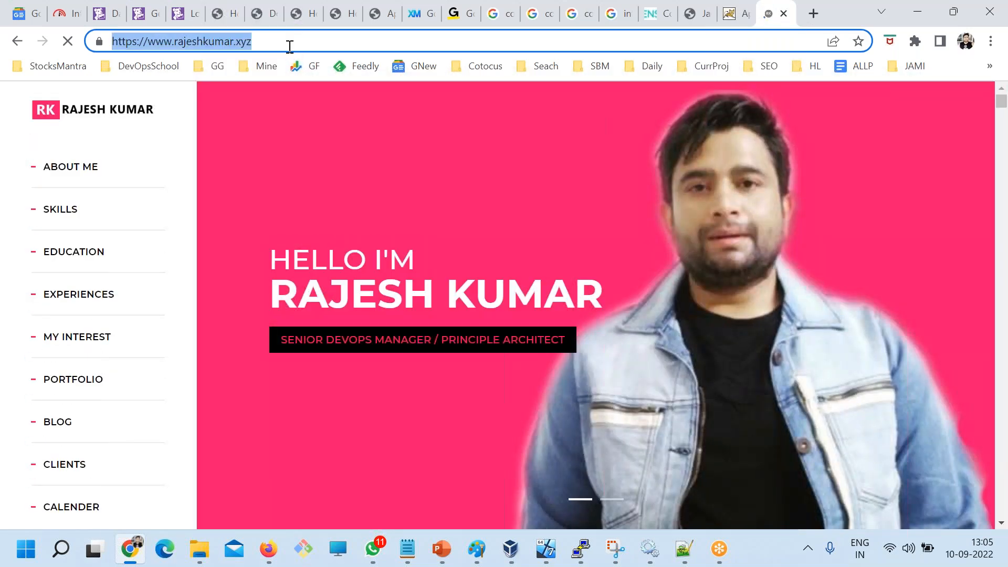
# - Open a blank Paint canvas and pencil a black letter A enclosed in a hand-drawn circle near the top
pyautogui.press('super+r')
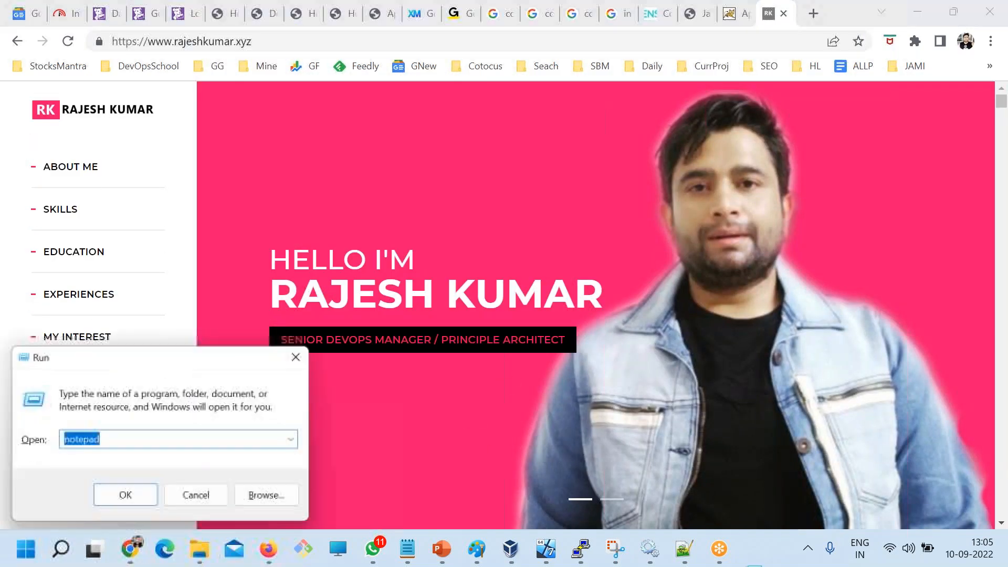
pyautogui.write('msp')
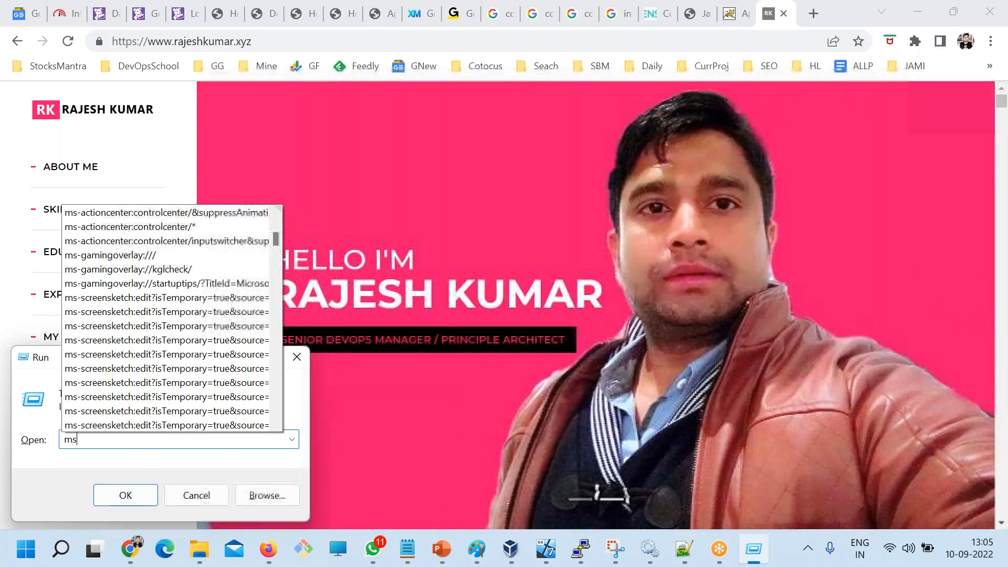
pyautogui.write('aint')
pyautogui.press('Return')
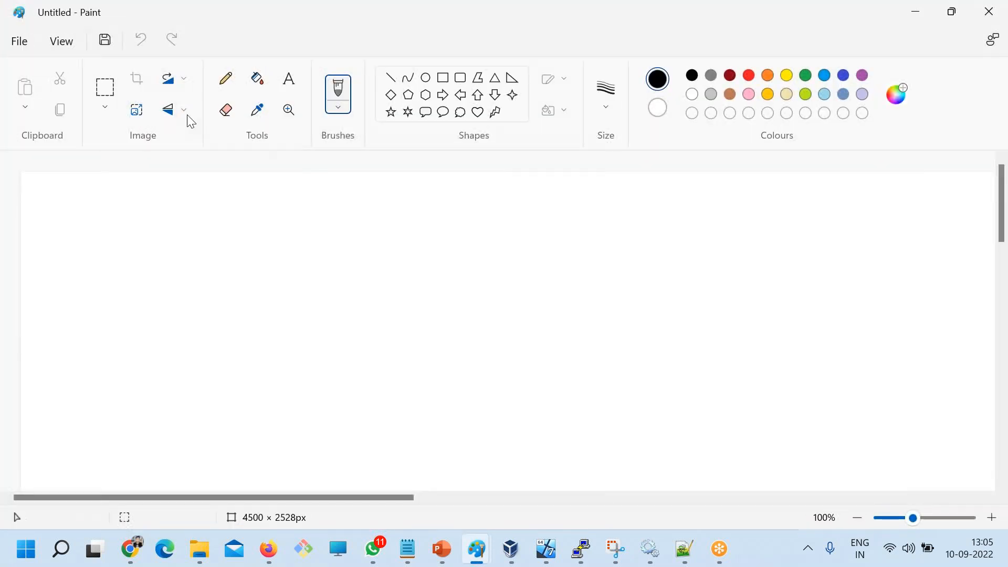
pyautogui.click(226, 79)
pyautogui.moveTo(361, 210)
pyautogui.mouseDown()
pyautogui.moveTo(392, 238)
pyautogui.moveTo(402, 225)
pyautogui.mouseUp()
pyautogui.moveTo(367, 180)
pyautogui.mouseDown()
pyautogui.moveTo(338, 209)
pyautogui.moveTo(393, 187)
pyautogui.moveTo(371, 260)
pyautogui.moveTo(385, 181)
pyautogui.mouseUp()
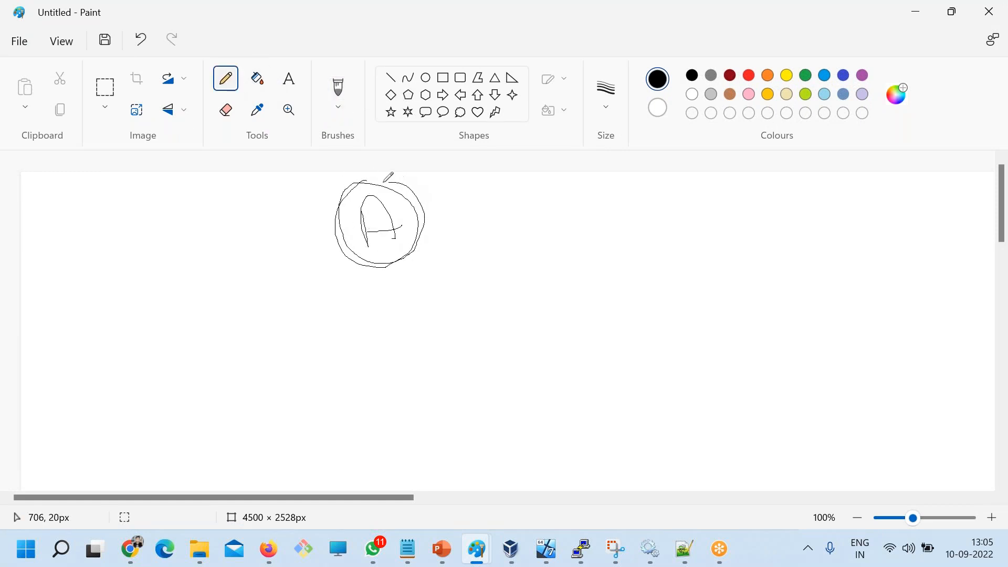
# - Sketch a red box beside the circled A, thicken the line for its outline, and underline the A circle in red
pyautogui.click(748, 75)
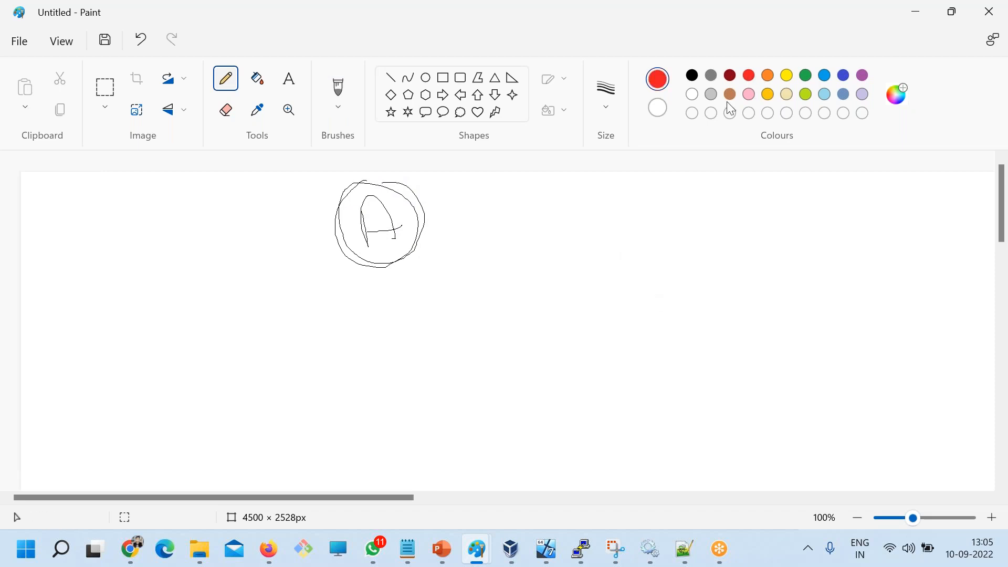
pyautogui.moveTo(151, 232)
pyautogui.mouseDown()
pyautogui.moveTo(149, 267)
pyautogui.moveTo(252, 320)
pyautogui.moveTo(160, 241)
pyautogui.moveTo(189, 331)
pyautogui.moveTo(223, 231)
pyautogui.moveTo(145, 234)
pyautogui.mouseUp()
pyautogui.click(606, 105)
pyautogui.click(620, 246)
pyautogui.moveTo(344, 258); pyautogui.dragTo(417, 259)
# - Switch to the browser to point out the website's address, and return to the Paint sketch
pyautogui.click(142, 555)
pyautogui.moveTo(252, 41); pyautogui.dragTo(117, 14)
pyautogui.hotkey('alt', 'Tab')
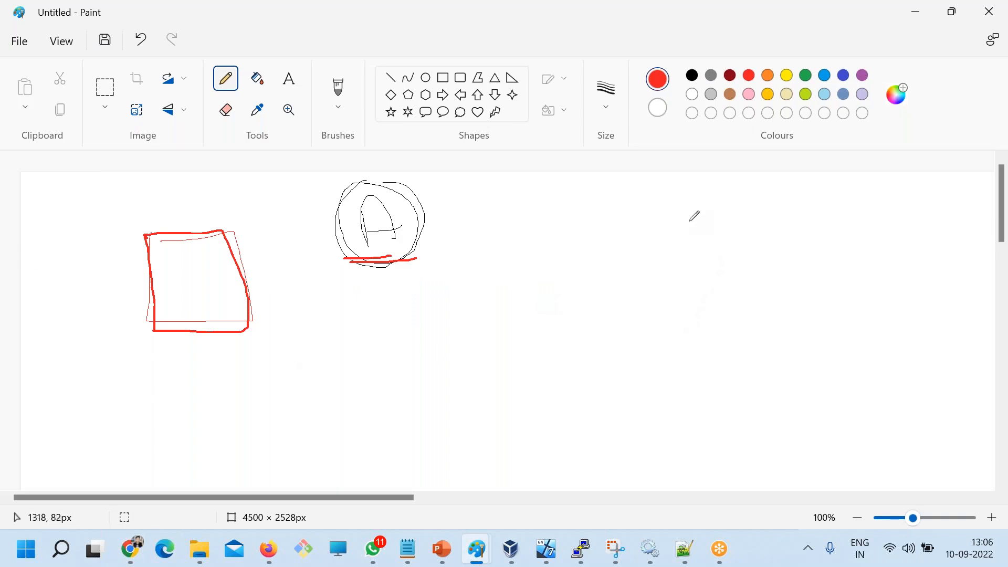
# - Draw a long red dividing line and six red shapes beyond it, arranged in three rows of two
pyautogui.moveTo(588, 198); pyautogui.dragTo(631, 489)
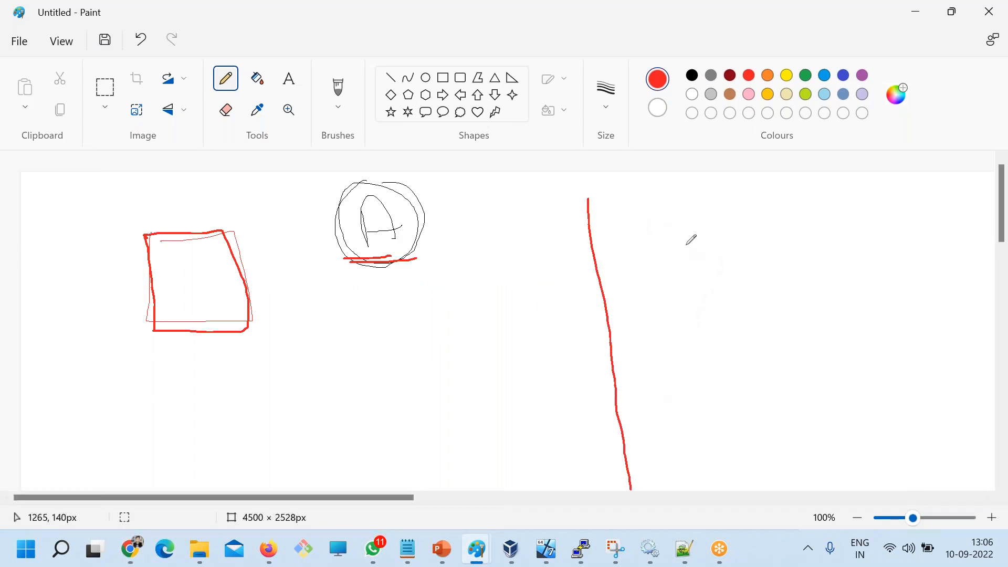
pyautogui.moveTo(645, 205)
pyautogui.mouseDown()
pyautogui.moveTo(631, 207)
pyautogui.moveTo(671, 243)
pyautogui.mouseUp()
pyautogui.hotkey('ctrl', 'z')
pyautogui.moveTo(620, 211)
pyautogui.mouseDown()
pyautogui.moveTo(730, 254)
pyautogui.moveTo(585, 227)
pyautogui.mouseUp()
pyautogui.moveTo(782, 212)
pyautogui.mouseDown()
pyautogui.moveTo(889, 220)
pyautogui.moveTo(767, 215)
pyautogui.mouseUp()
pyautogui.moveTo(656, 310)
pyautogui.mouseDown()
pyautogui.moveTo(716, 351)
pyautogui.moveTo(649, 309)
pyautogui.mouseUp()
pyautogui.moveTo(809, 304)
pyautogui.mouseDown()
pyautogui.moveTo(838, 358)
pyautogui.moveTo(831, 303)
pyautogui.mouseUp()
pyautogui.moveTo(671, 409)
pyautogui.mouseDown()
pyautogui.moveTo(673, 445)
pyautogui.moveTo(694, 405)
pyautogui.mouseUp()
pyautogui.moveTo(832, 399)
pyautogui.mouseDown()
pyautogui.moveTo(899, 431)
pyautogui.moveTo(856, 395)
pyautogui.mouseUp()
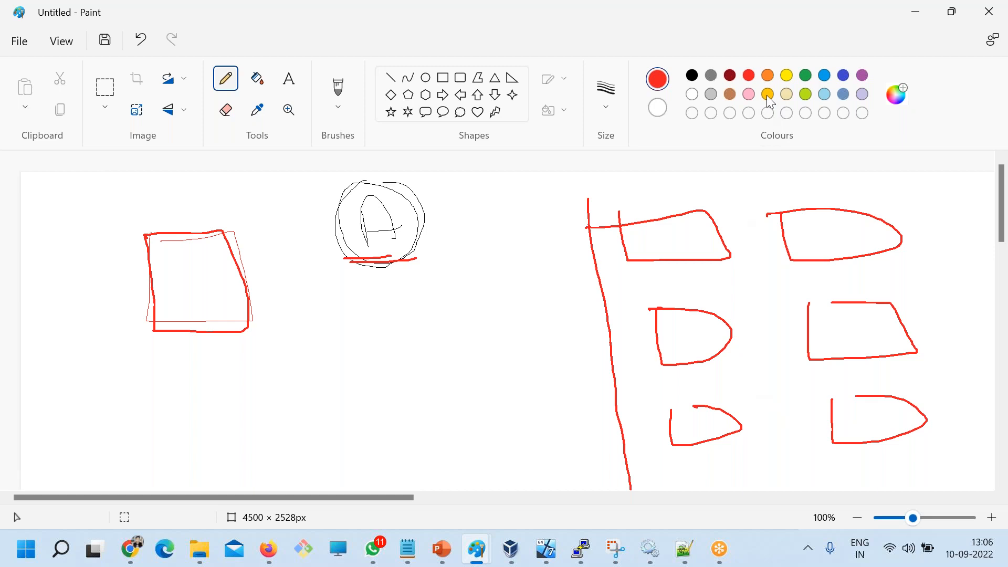
# - Outline the circled A in blue and draw blue lines to it from the four shapes in the upper two rows
pyautogui.click(824, 75)
pyautogui.moveTo(363, 271)
pyautogui.mouseDown()
pyautogui.moveTo(436, 202)
pyautogui.moveTo(339, 231)
pyautogui.moveTo(349, 255)
pyautogui.mouseUp()
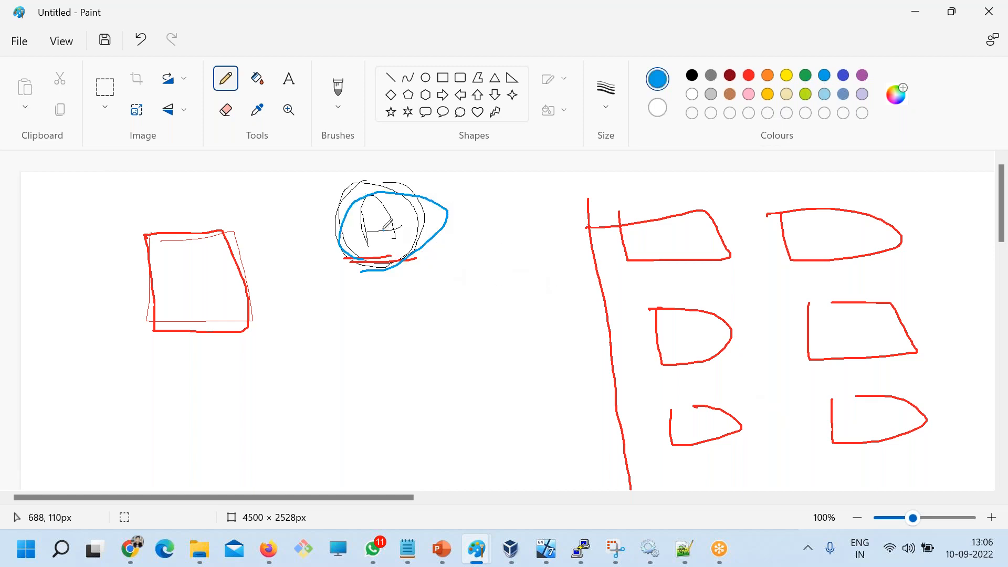
pyautogui.moveTo(659, 236)
pyautogui.mouseDown()
pyautogui.moveTo(433, 222)
pyautogui.moveTo(483, 217)
pyautogui.mouseUp()
pyautogui.moveTo(790, 228); pyautogui.dragTo(439, 223)
pyautogui.moveTo(685, 332); pyautogui.dragTo(428, 235)
pyautogui.moveTo(829, 317); pyautogui.dragTo(420, 239)
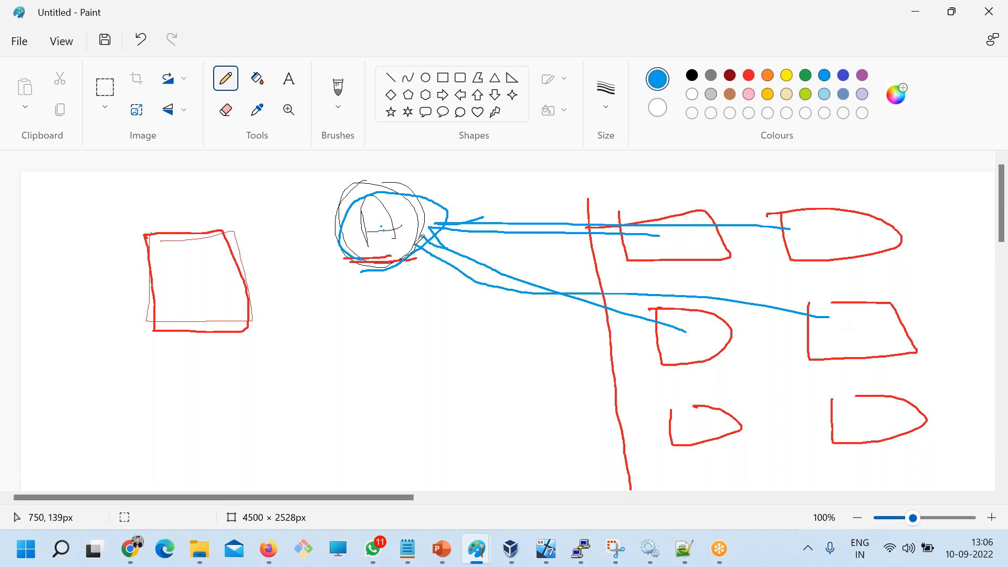
# - Draw blue lines from the two lowest-row shapes to the circled A
pyautogui.moveTo(704, 421); pyautogui.dragTo(464, 254)
pyautogui.moveTo(845, 403); pyautogui.dragTo(415, 247)
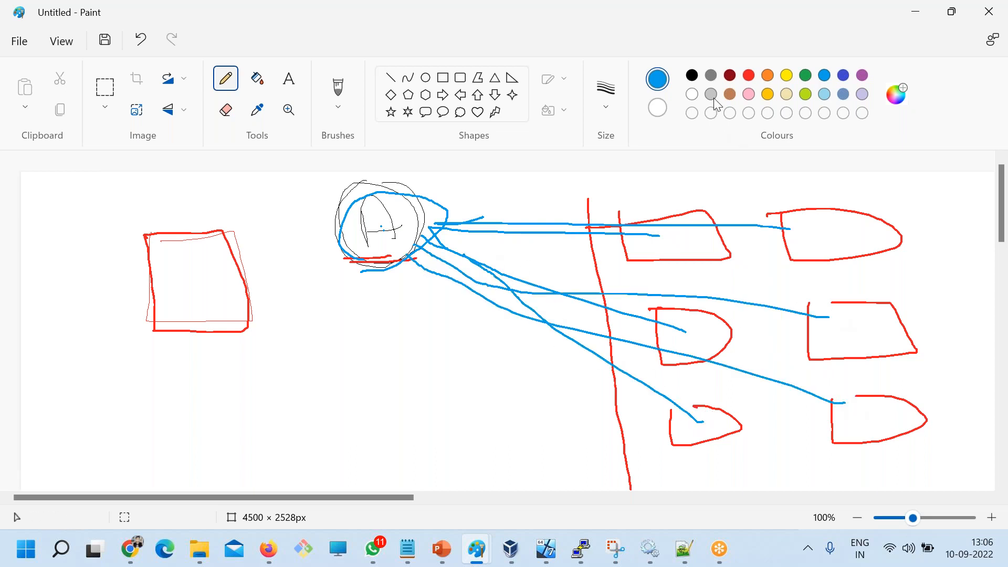
# - Draw green lines from the upper-row and middle shapes toward the red box, and a green figure with an arrow into the box
pyautogui.click(805, 76)
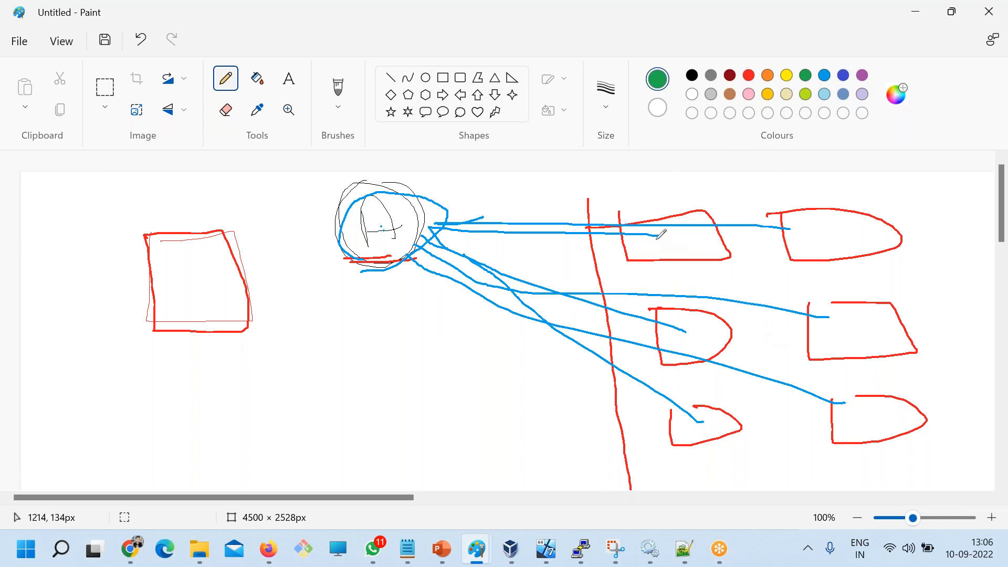
pyautogui.moveTo(658, 236)
pyautogui.mouseDown()
pyautogui.moveTo(574, 274)
pyautogui.moveTo(247, 281)
pyautogui.moveTo(272, 294)
pyautogui.moveTo(275, 258)
pyautogui.mouseUp()
pyautogui.moveTo(815, 242)
pyautogui.mouseDown()
pyautogui.moveTo(430, 300)
pyautogui.moveTo(242, 290)
pyautogui.moveTo(283, 306)
pyautogui.mouseUp()
pyautogui.moveTo(723, 338); pyautogui.dragTo(447, 329)
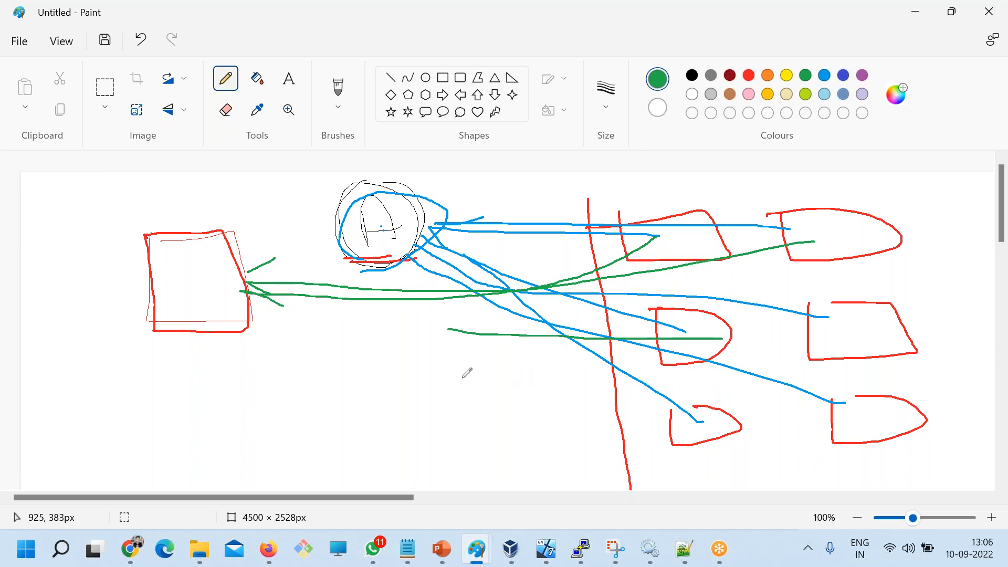
pyautogui.moveTo(72, 420)
pyautogui.mouseDown()
pyautogui.moveTo(60, 447)
pyautogui.moveTo(119, 321)
pyautogui.moveTo(174, 295)
pyautogui.moveTo(169, 315)
pyautogui.mouseUp()
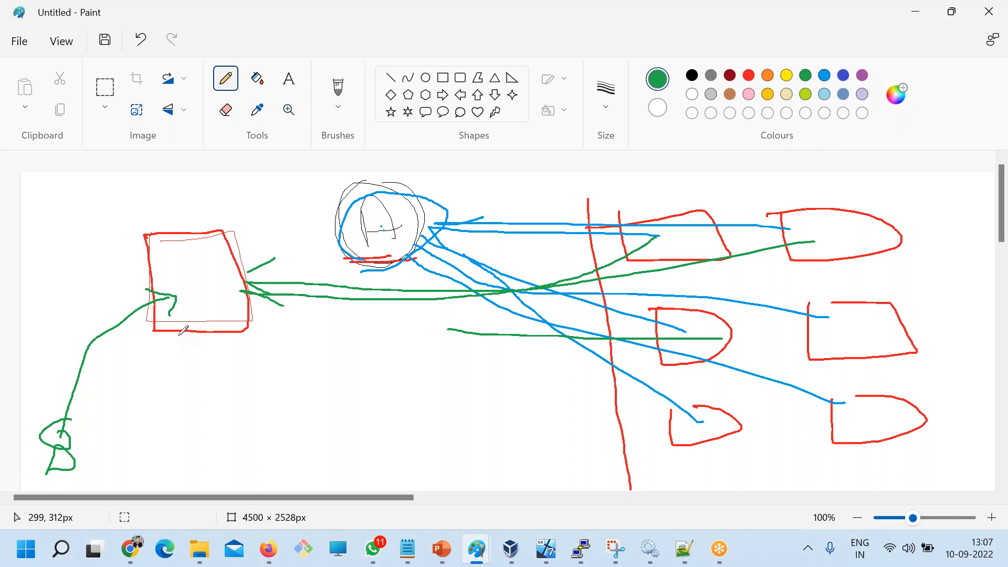
# - Switch to the /opt terminal session and rerun the apache-tomcat-9.0.65.zip wget download with --no-check-certificate
pyautogui.click(580, 549)
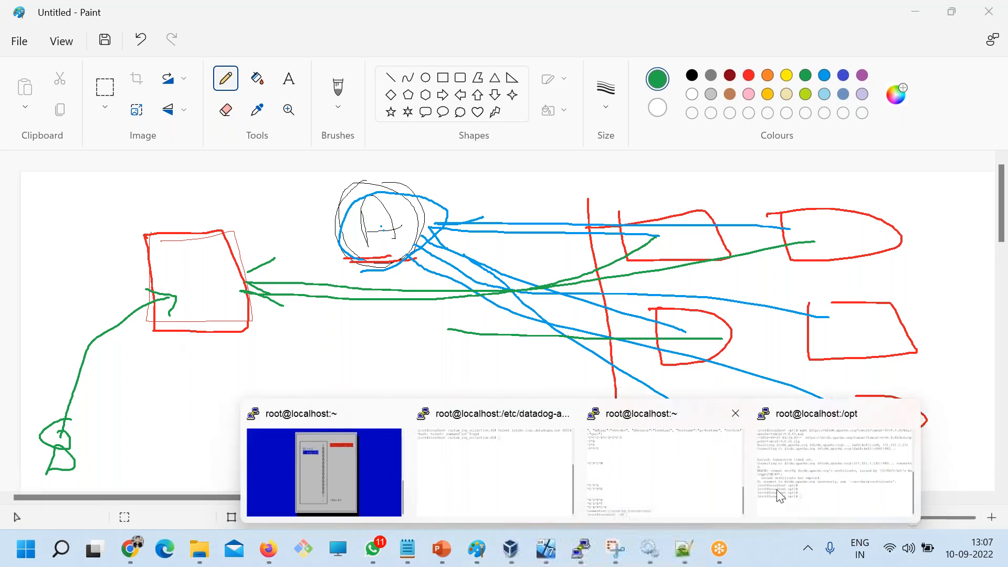
pyautogui.click(781, 497)
pyautogui.press('Up')
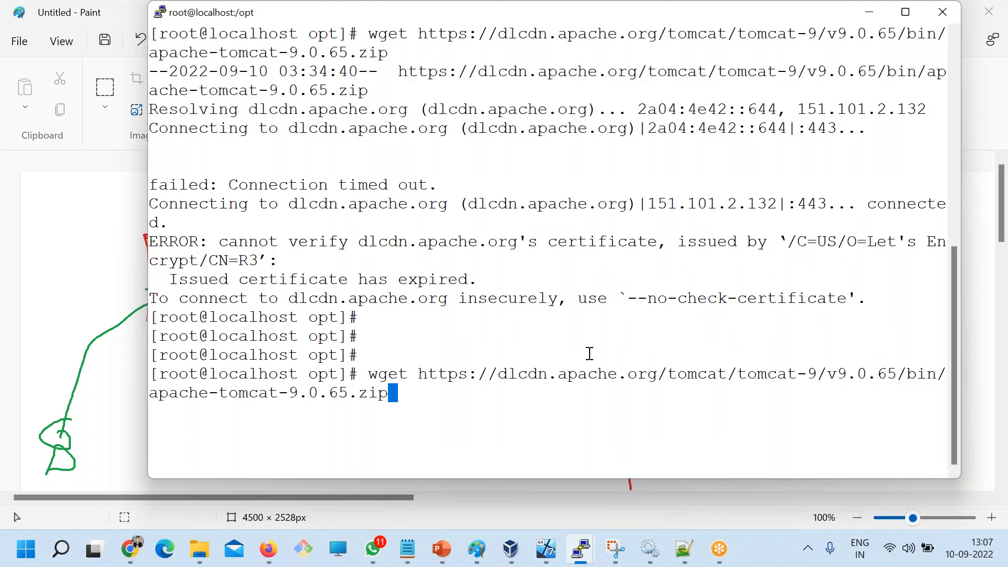
pyautogui.moveTo(629, 297); pyautogui.dragTo(847, 297)
pyautogui.rightClick(542, 233)
pyautogui.press('Return')
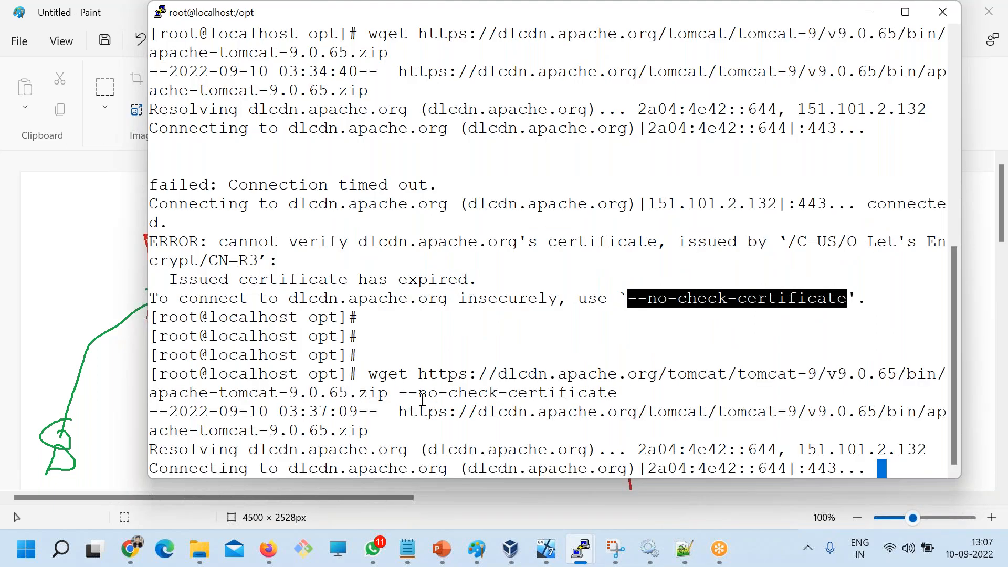
# - Switch to Datadog in the browser, open Synthetic Monitoring tests, and start creating a new API test
pyautogui.click(130, 549)
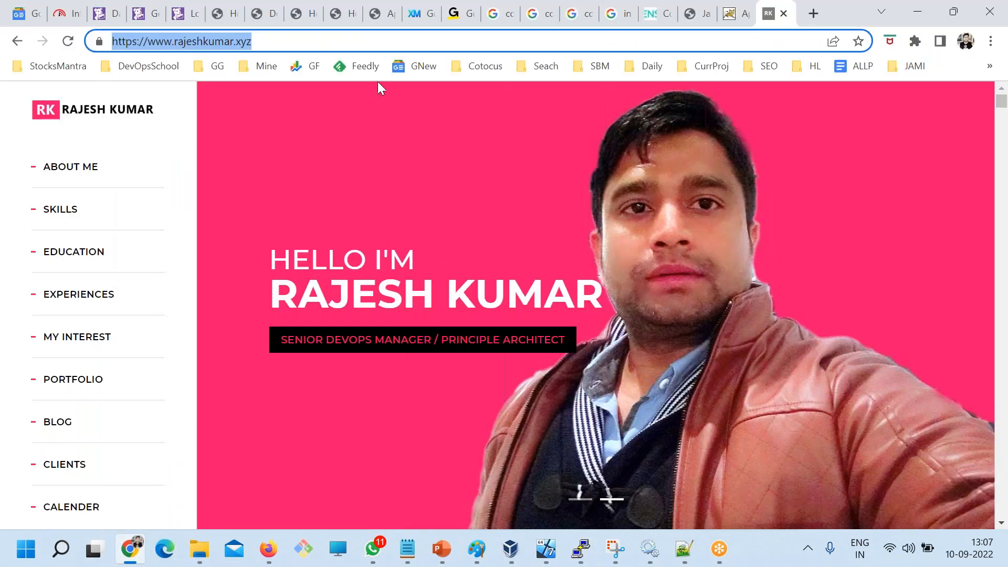
pyautogui.click(178, 13)
pyautogui.moveTo(612, 140)
pyautogui.click(609, 198)
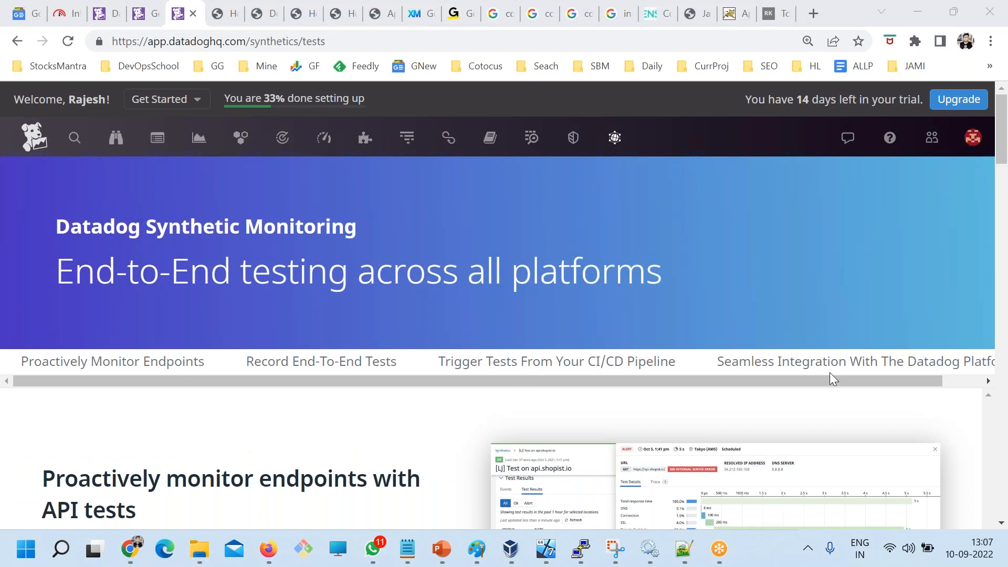
pyautogui.scroll(-5, 829, 373)
pyautogui.scroll(5, 869, 298)
pyautogui.scroll(-5, 679, 426)
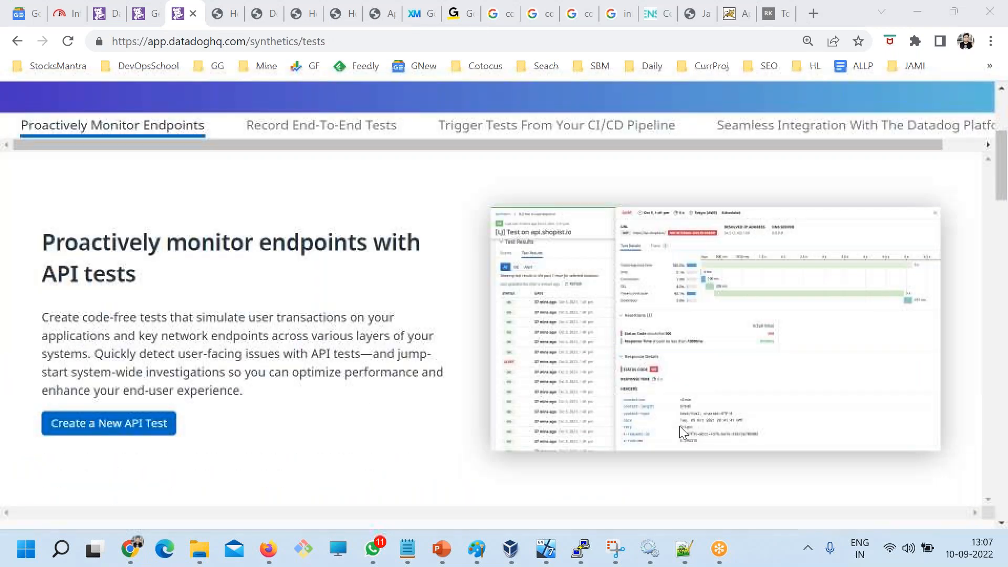
pyautogui.click(124, 422)
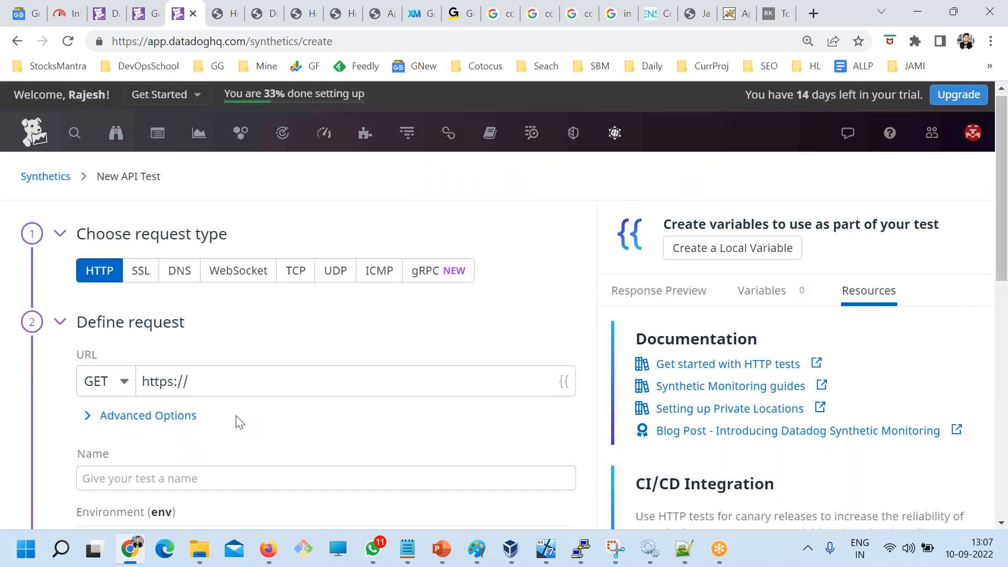
# - Replace the GET request's URL with the copied address of the portfolio website
pyautogui.scroll(-3, 239, 423)
pyautogui.click(218, 227)
pyautogui.hotkey('ctrl', 'a')
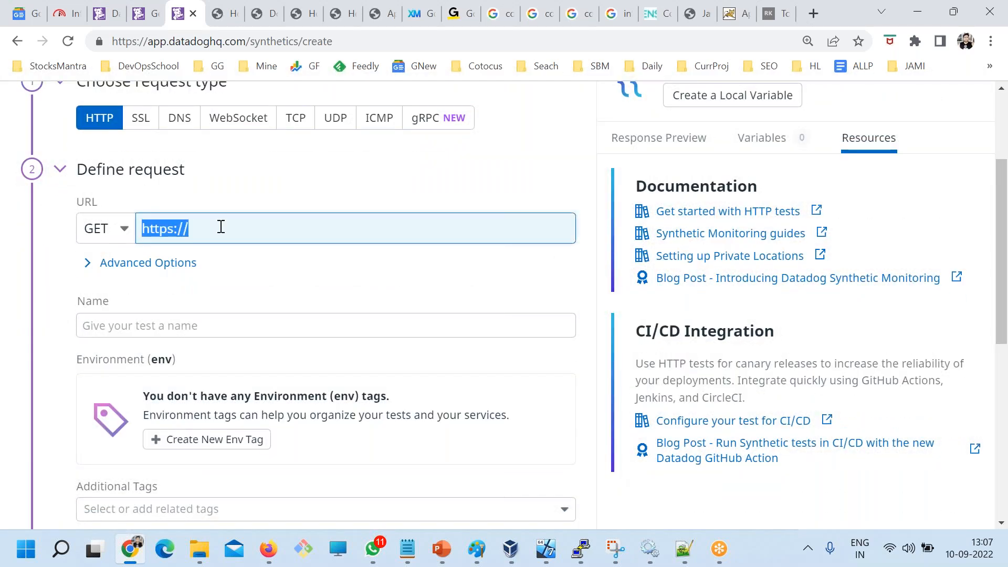
pyautogui.write('https://www.rajeshkumar.xyz/')
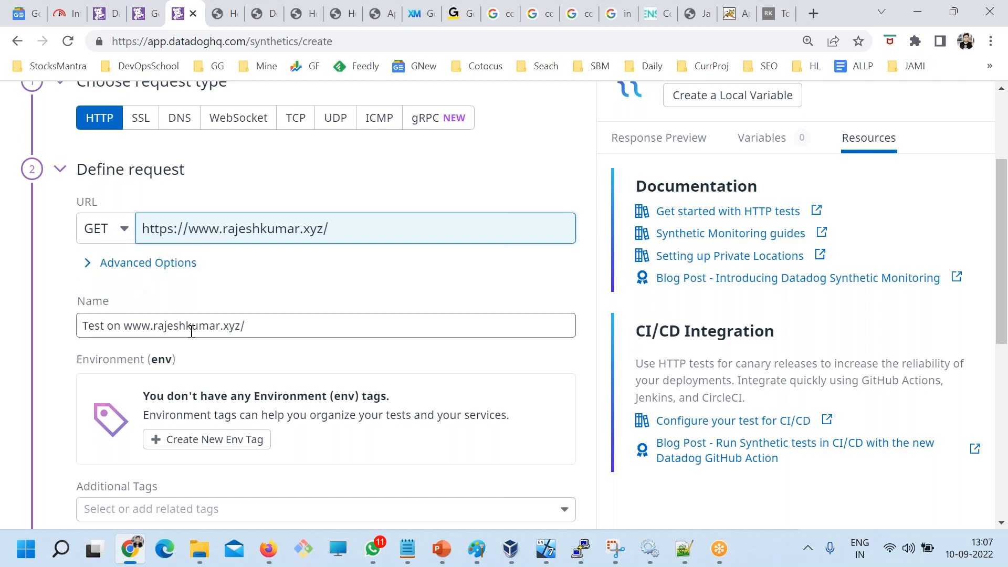
# - Copy "Total, Over 15 years of extensive" from the portfolio website's About Me section and return to the API test form
pyautogui.scroll(-1, 243, 361)
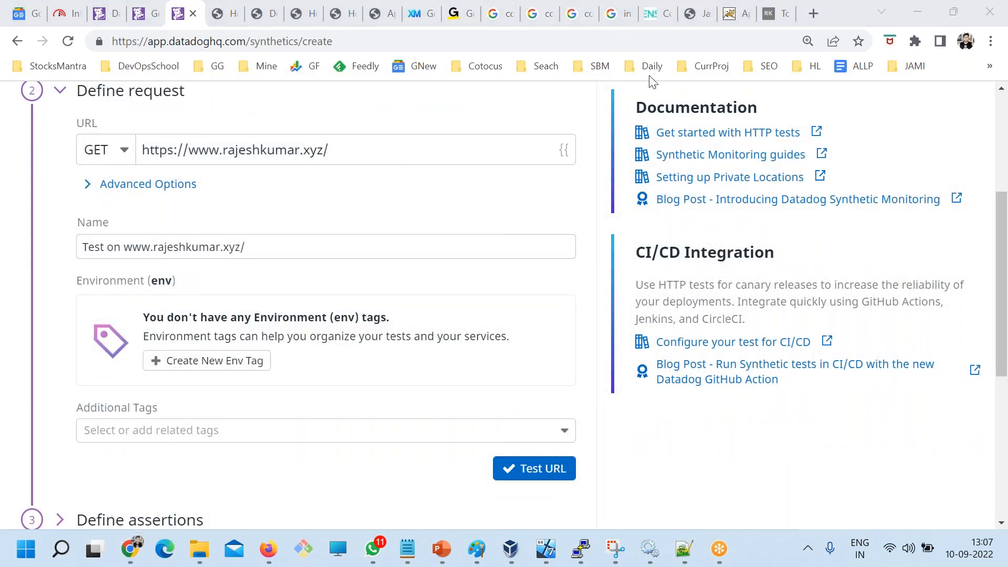
pyautogui.scroll(2, 217, 346)
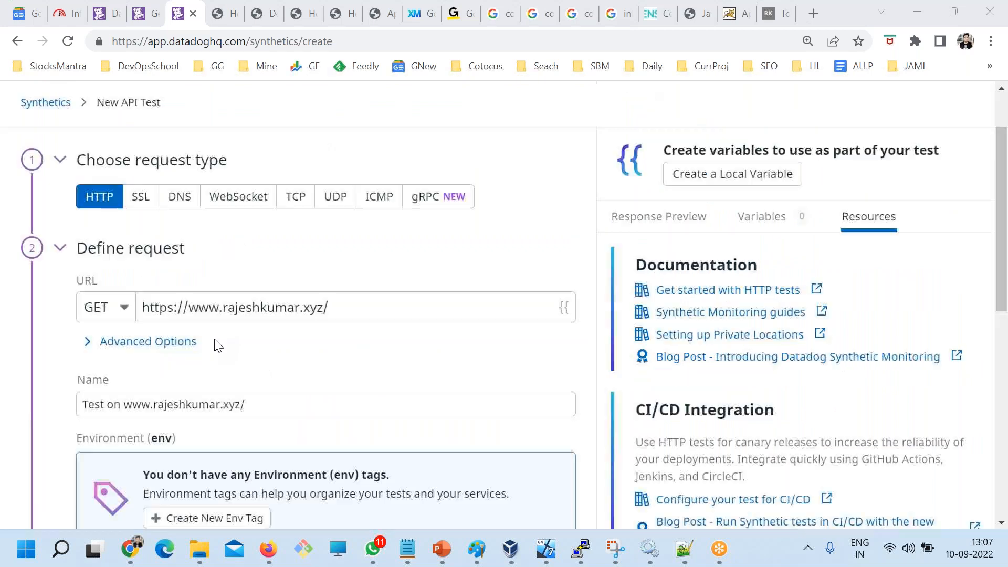
pyautogui.click(778, 18)
pyautogui.scroll(-6, 326, 165)
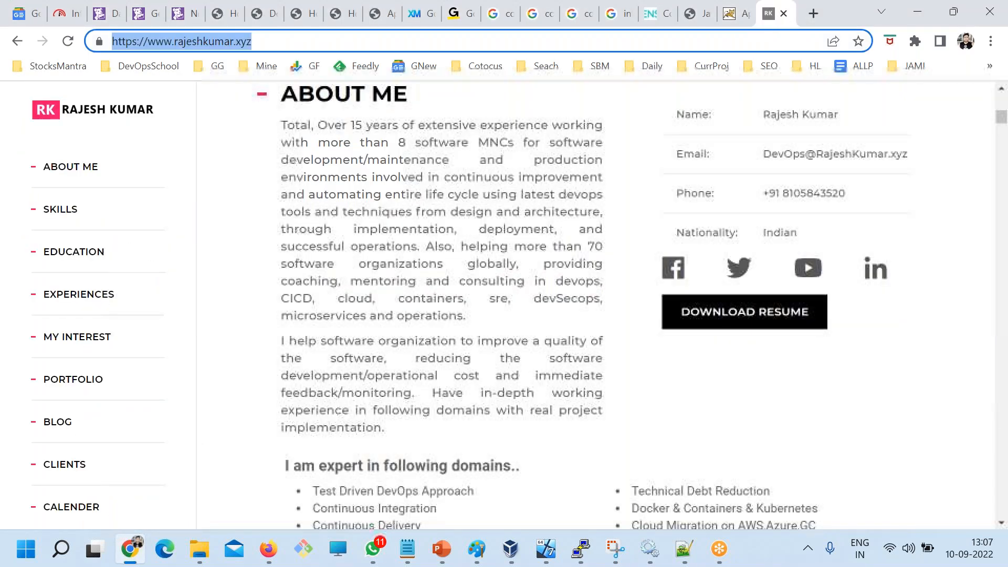
pyautogui.moveTo(282, 128); pyautogui.dragTo(477, 127)
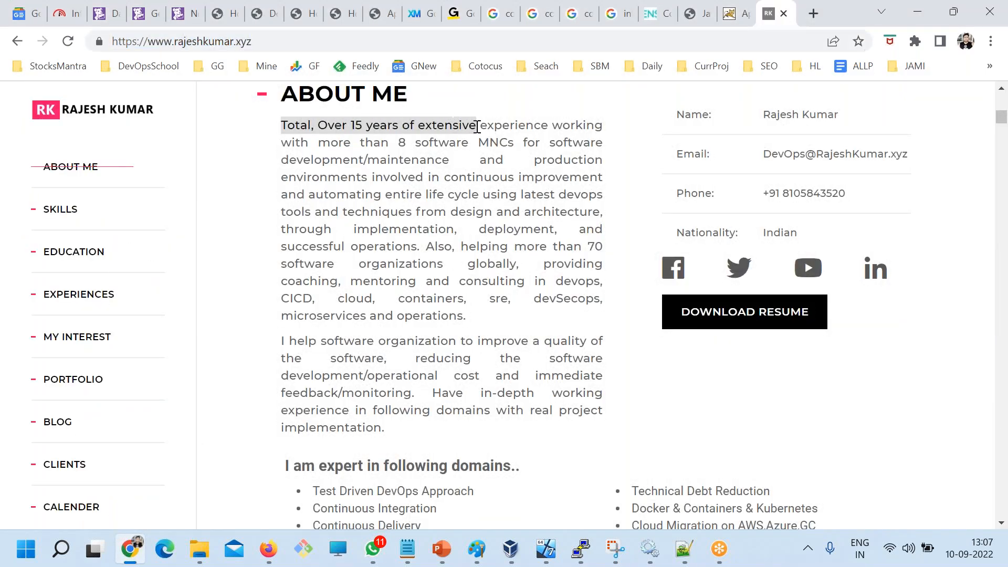
pyautogui.click(730, 17)
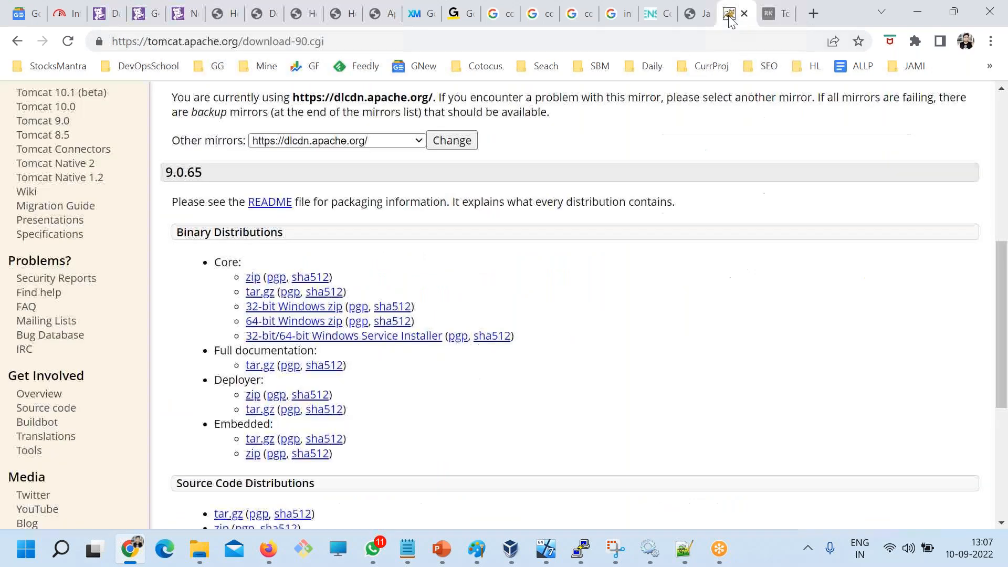
pyautogui.click(103, 16)
pyautogui.click(140, 17)
pyautogui.click(179, 15)
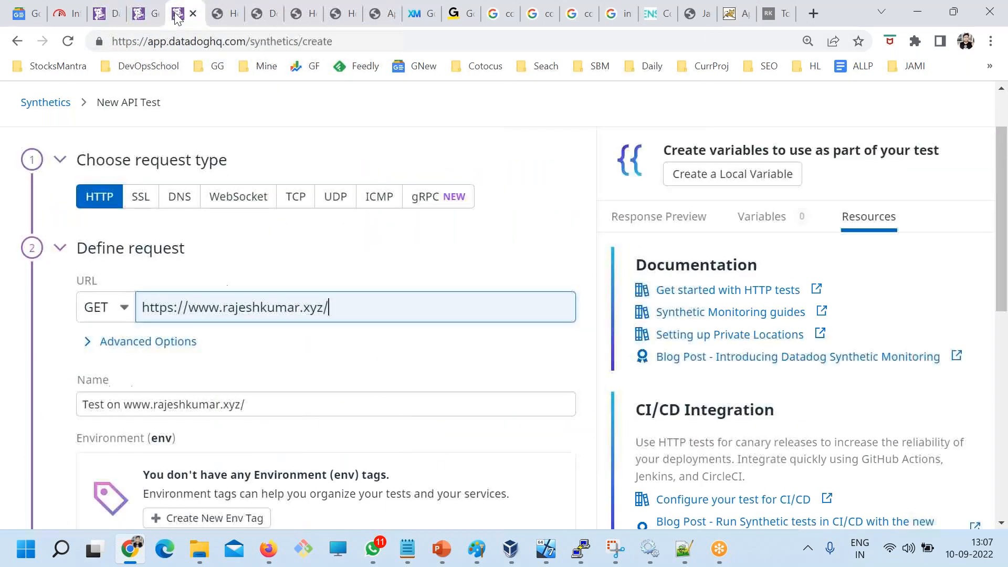
# - Examine the request's advanced options, tag fields and available HTTP methods
pyautogui.scroll(-1, 305, 334)
pyautogui.scroll(-3, 305, 335)
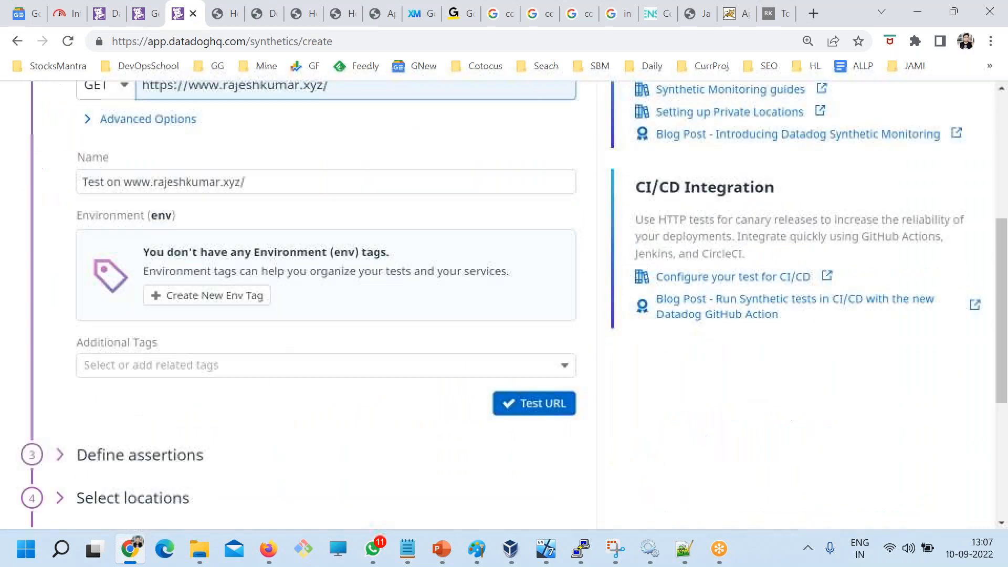
pyautogui.scroll(1, 115, 190)
pyautogui.click(116, 187)
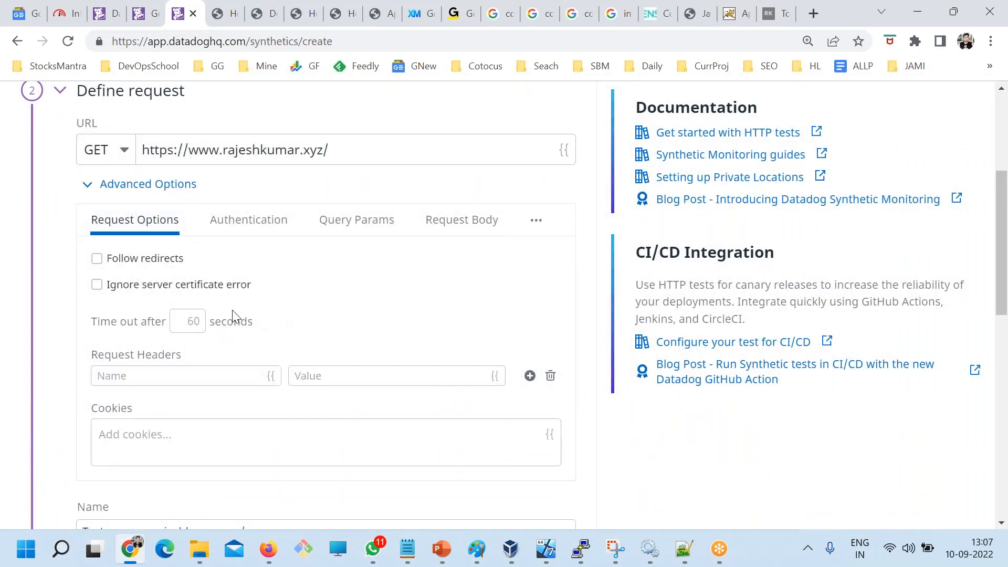
pyautogui.click(138, 188)
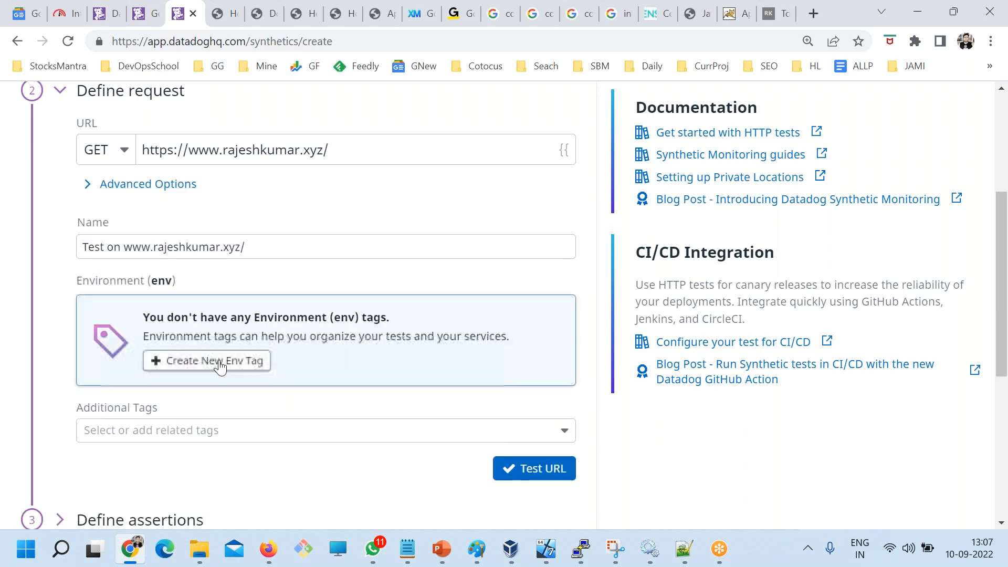
pyautogui.scroll(-5, 220, 364)
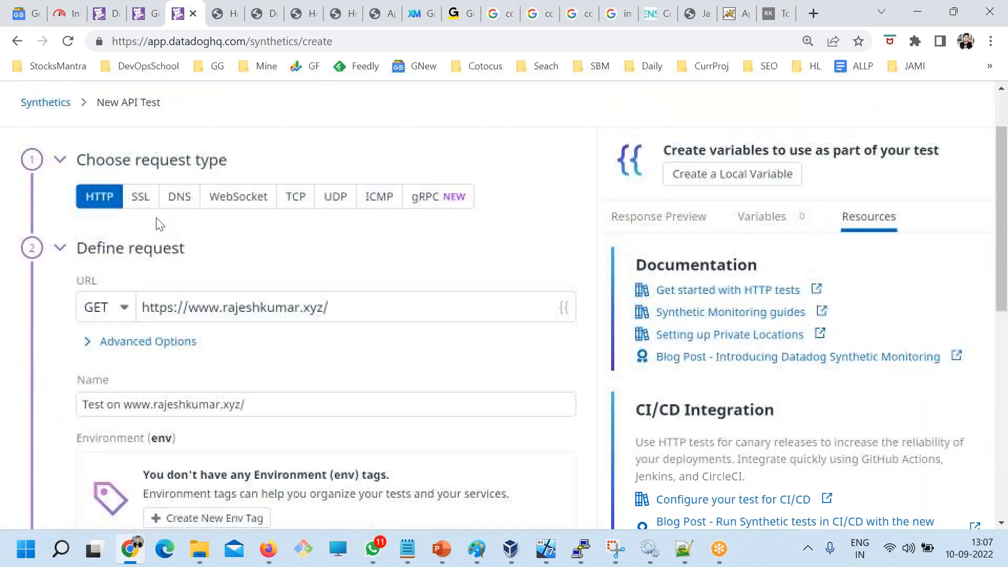
pyautogui.moveTo(331, 307); pyautogui.dragTo(94, 307)
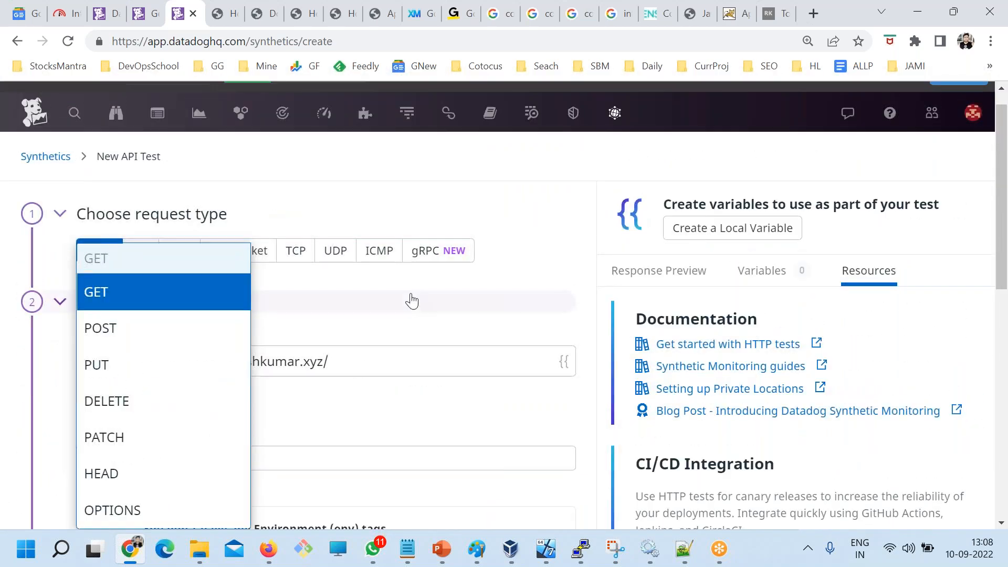
pyautogui.click(410, 297)
pyautogui.click(126, 302)
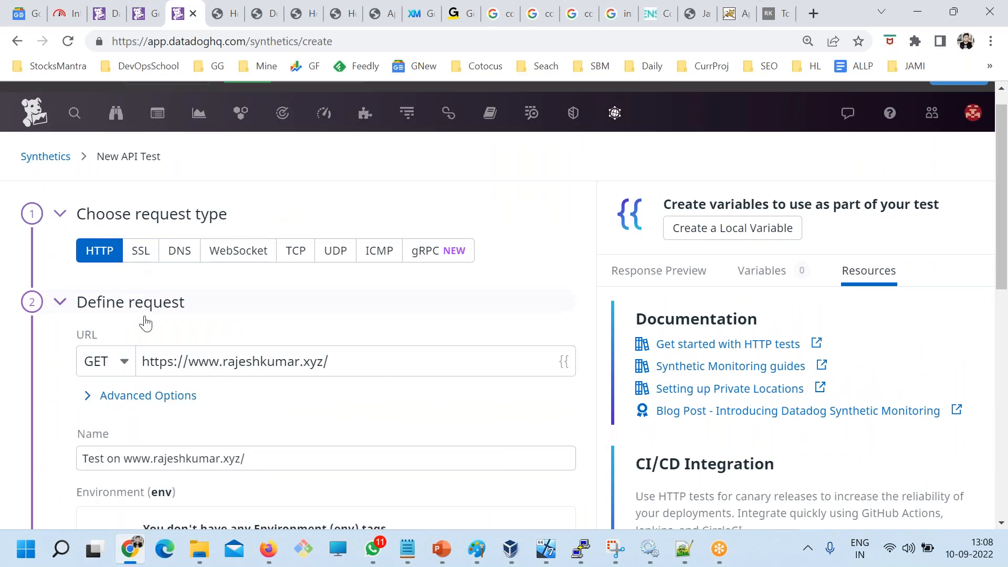
# - Add an assertion that the body contains "Total, Over 15 years of extensive"
pyautogui.scroll(-7, 187, 383)
pyautogui.click(101, 336)
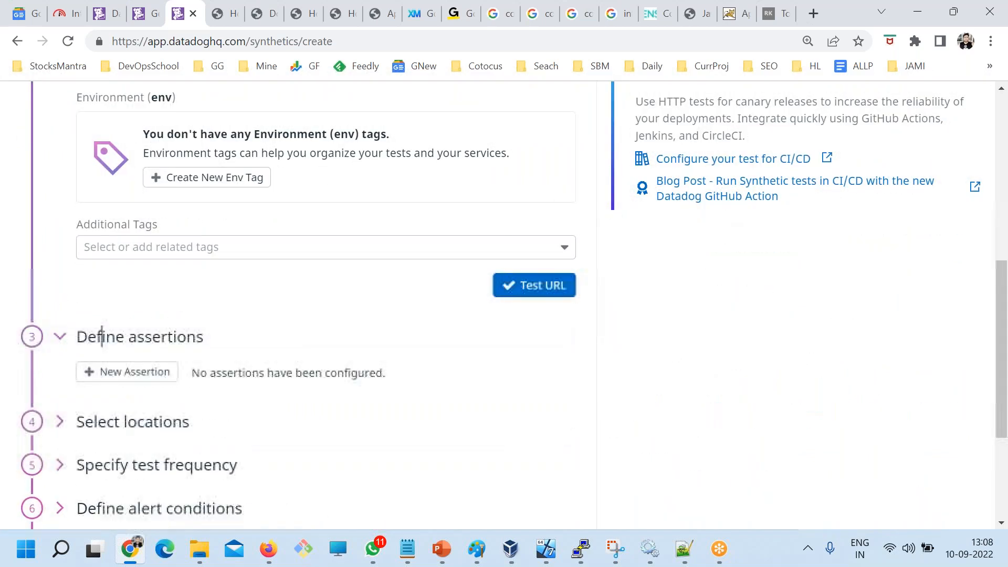
pyautogui.scroll(-3, 101, 336)
pyautogui.click(145, 217)
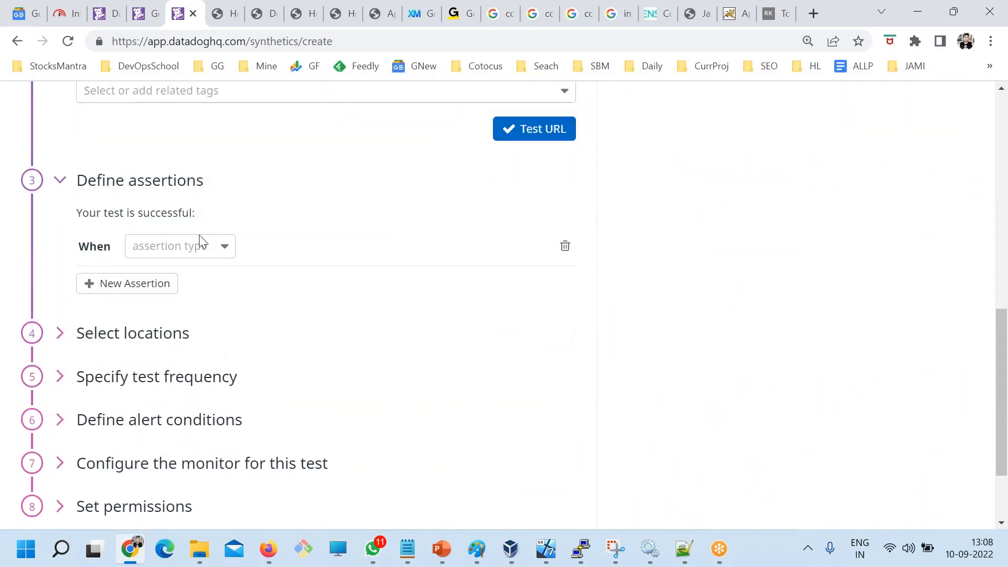
pyautogui.click(204, 251)
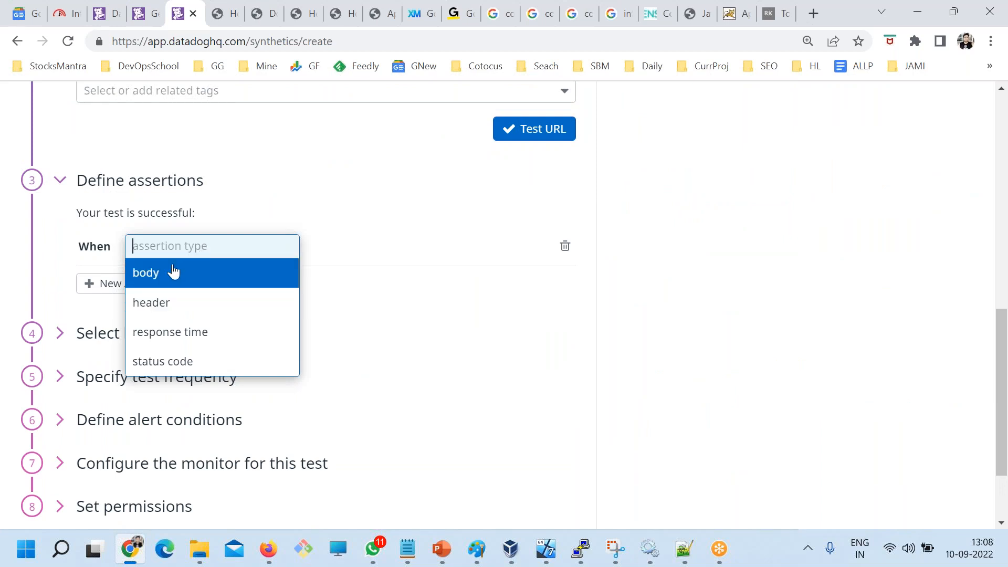
pyautogui.click(174, 272)
pyautogui.click(222, 252)
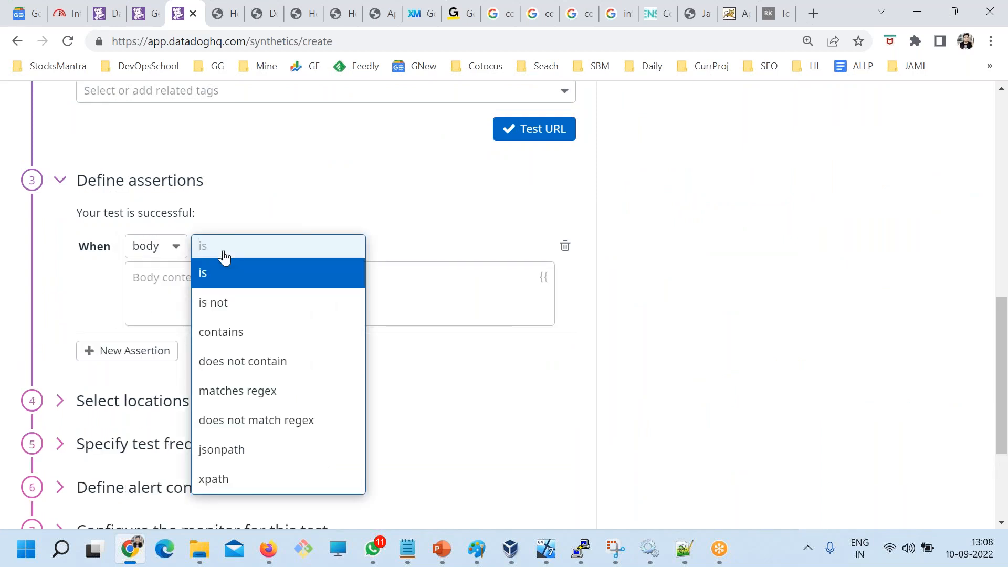
pyautogui.click(226, 332)
pyautogui.click(201, 283)
pyautogui.write('Total, Over 15 years of extensive')
pyautogui.moveTo(303, 278); pyautogui.dragTo(130, 278)
pyautogui.scroll(-3, 231, 370)
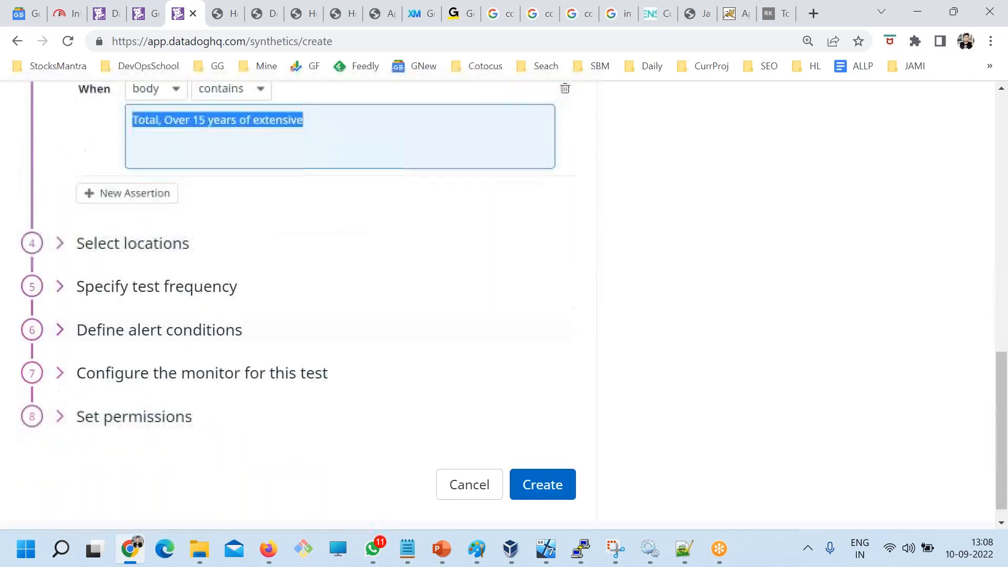
# - Expand and review the test's locations, frequency, alert conditions and monitor configuration
pyautogui.click(108, 244)
pyautogui.scroll(-1, 249, 333)
pyautogui.scroll(-1, 250, 332)
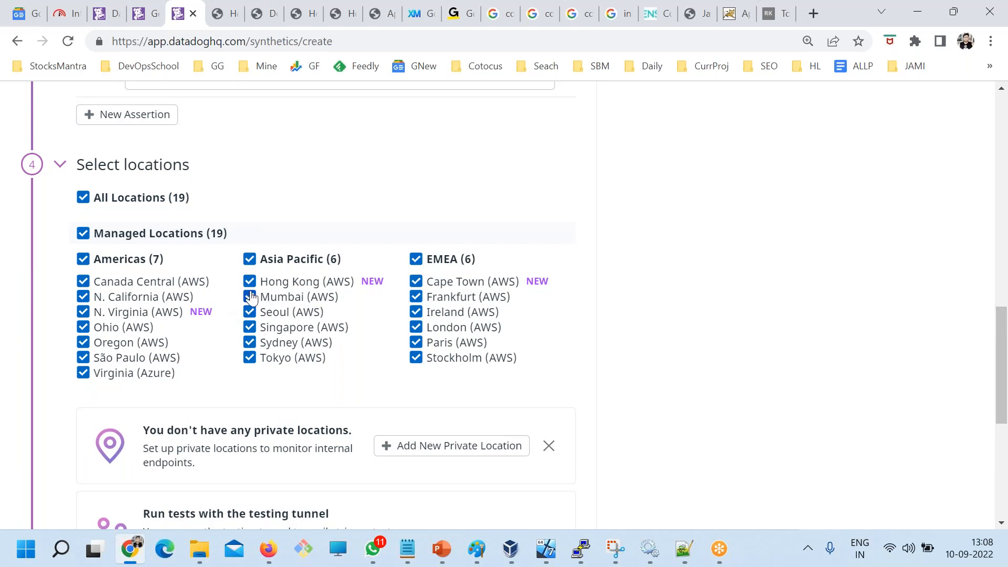
pyautogui.scroll(-7, 304, 330)
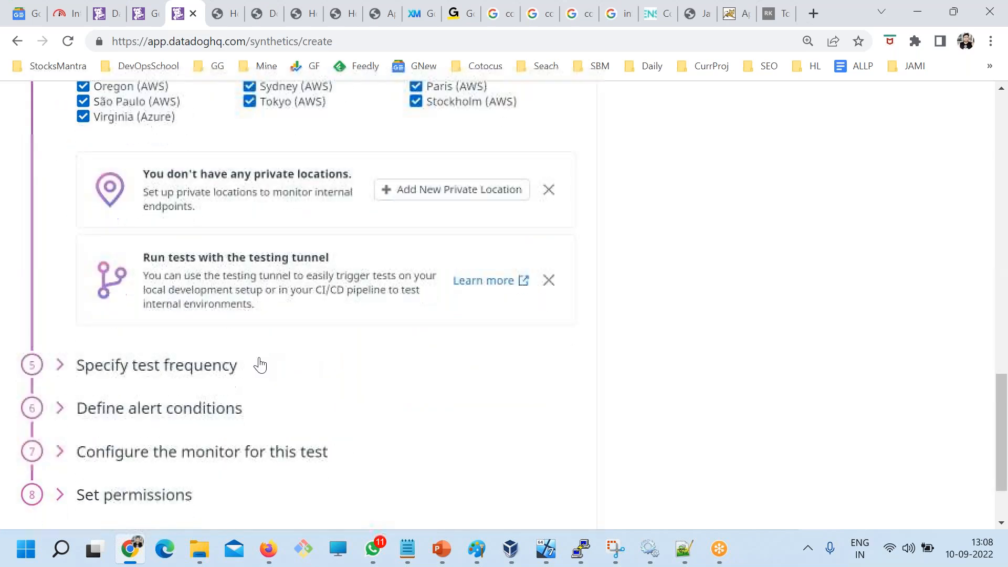
pyautogui.click(257, 268)
pyautogui.scroll(-1, 180, 352)
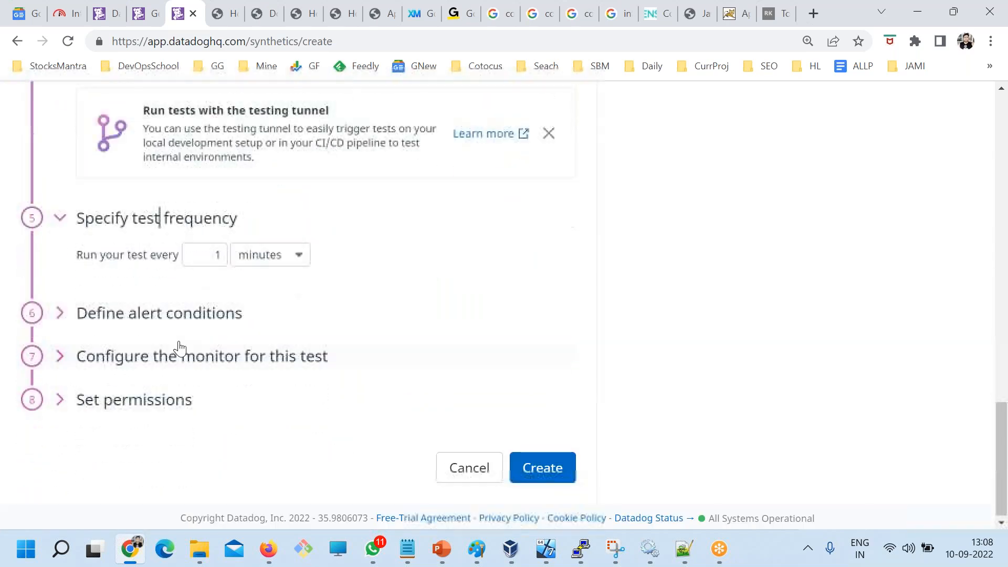
pyautogui.click(152, 309)
pyautogui.scroll(-3, 308, 344)
pyautogui.click(223, 353)
pyautogui.scroll(-5, 299, 390)
pyautogui.click(126, 178)
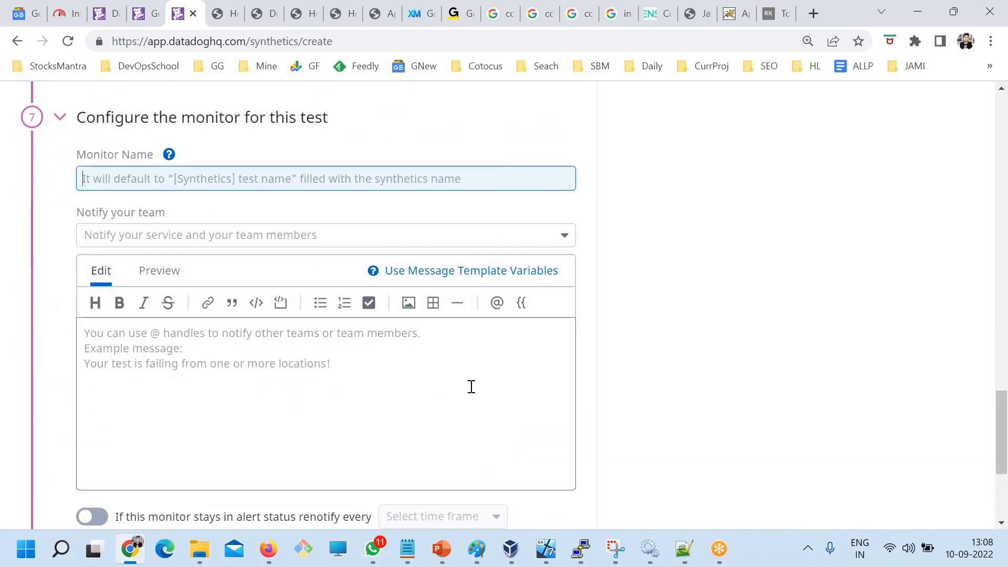
# - Create the API test and highlight the website address in its title
pyautogui.scroll(-5, 470, 387)
pyautogui.click(538, 466)
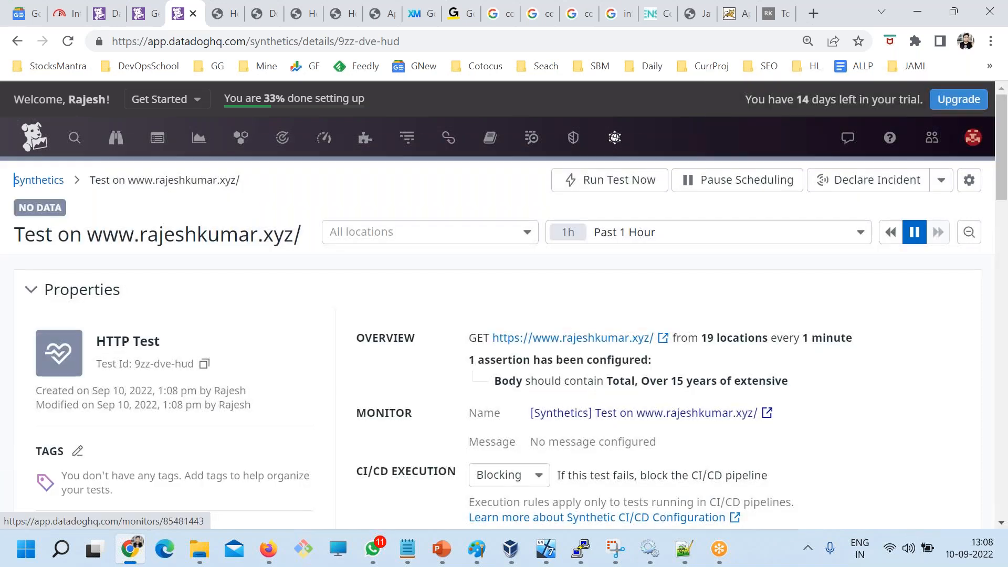
pyautogui.moveTo(169, 234); pyautogui.dragTo(282, 235)
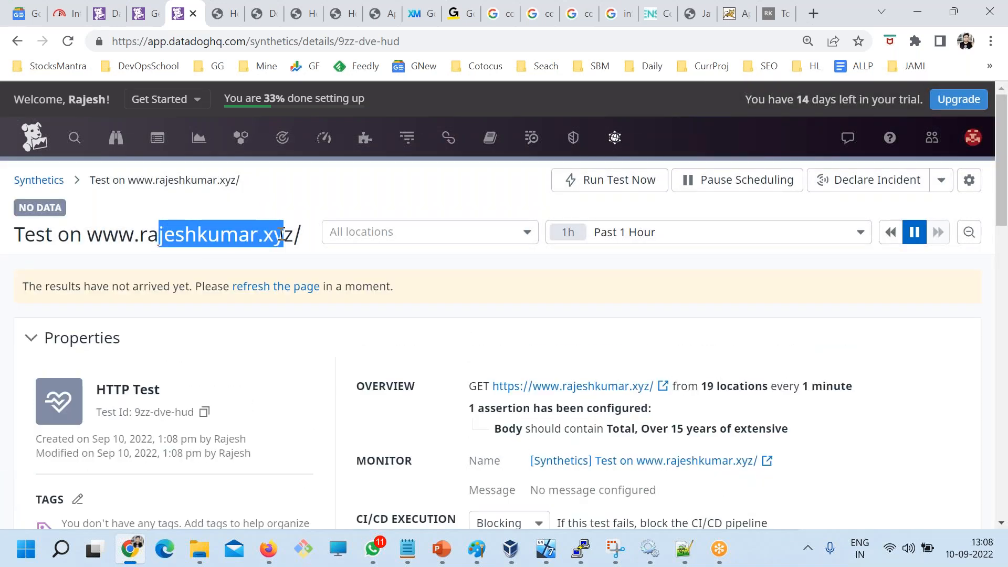
# - Return to the Synthetics overview and look through the list of tests
pyautogui.click(52, 183)
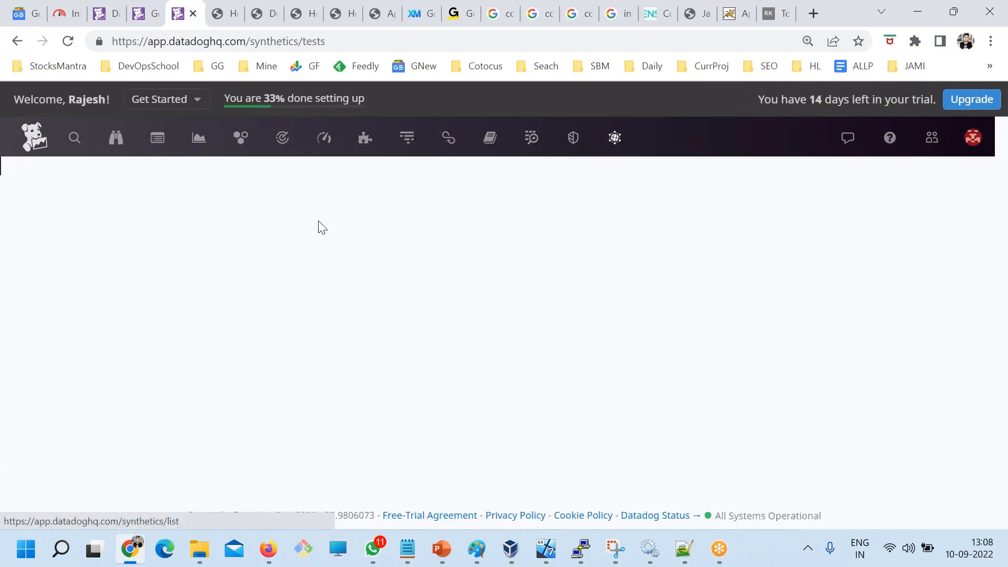
pyautogui.scroll(-3, 429, 403)
pyautogui.scroll(1, 423, 373)
pyautogui.scroll(3, 390, 334)
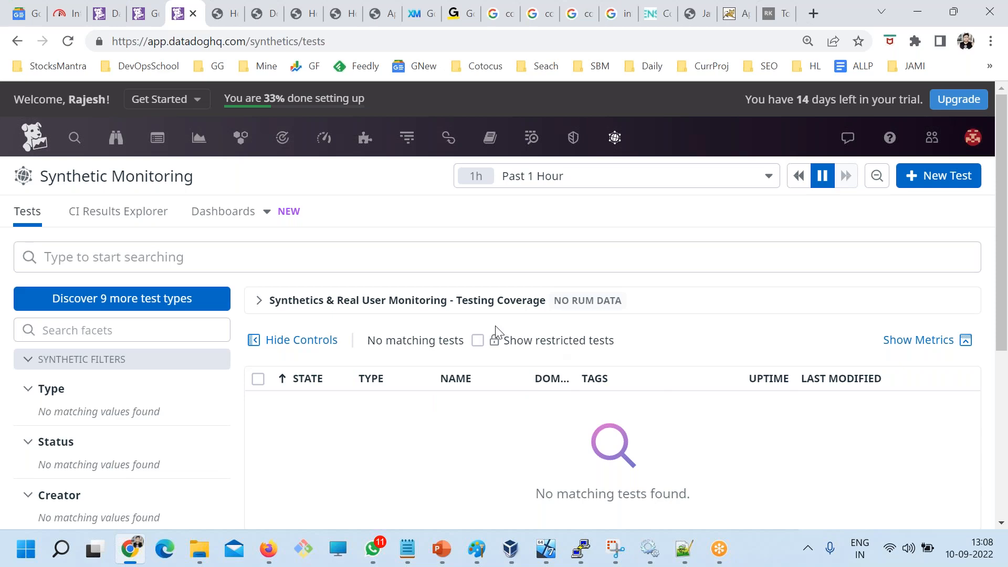
# - Switch to the PuTTY terminal and check the progress of the Tomcat 9.0.65 download
pyautogui.click(581, 549)
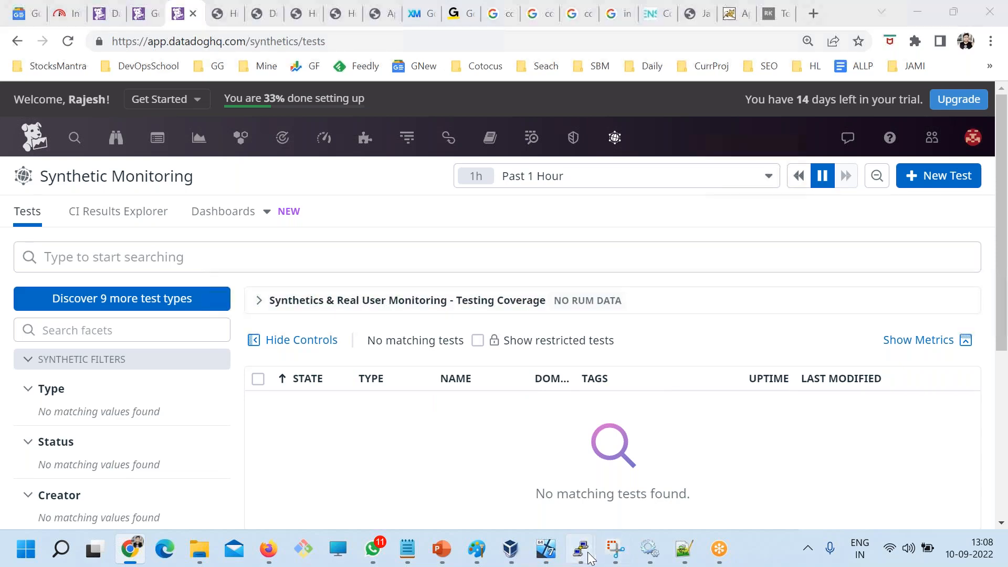
pyautogui.click(783, 479)
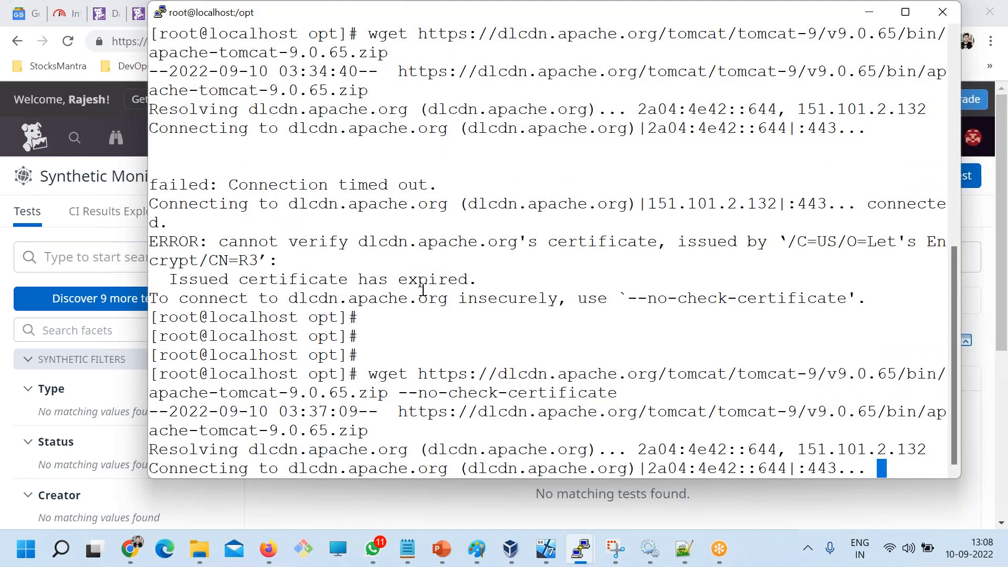
pyautogui.press('Return')
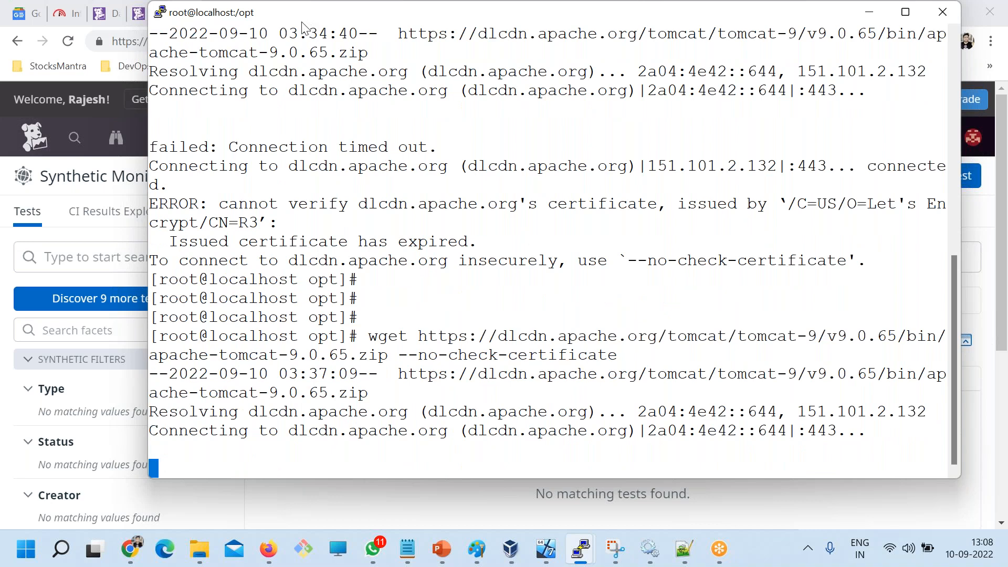
pyautogui.moveTo(308, 15); pyautogui.dragTo(263, 15)
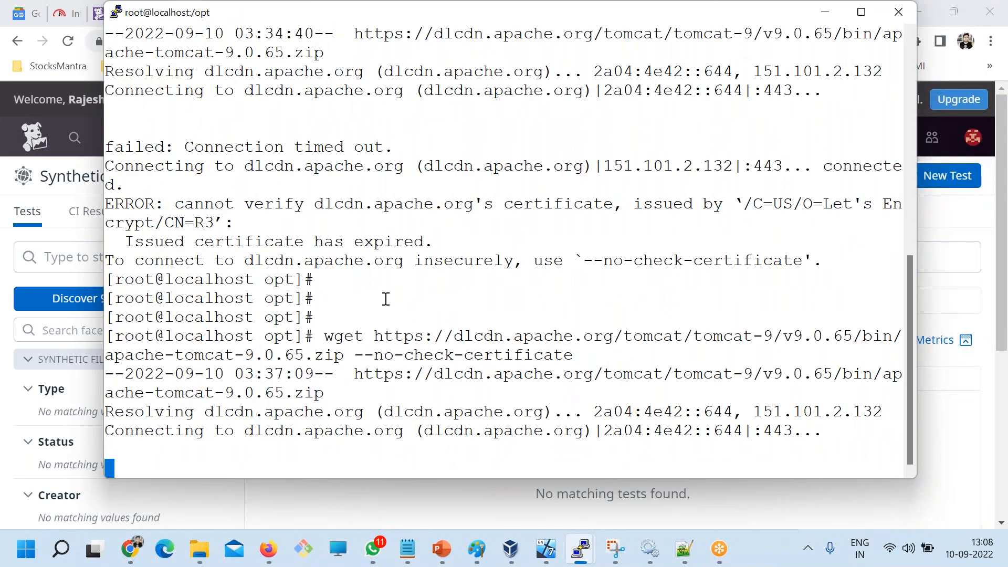
pyautogui.moveTo(137, 551)
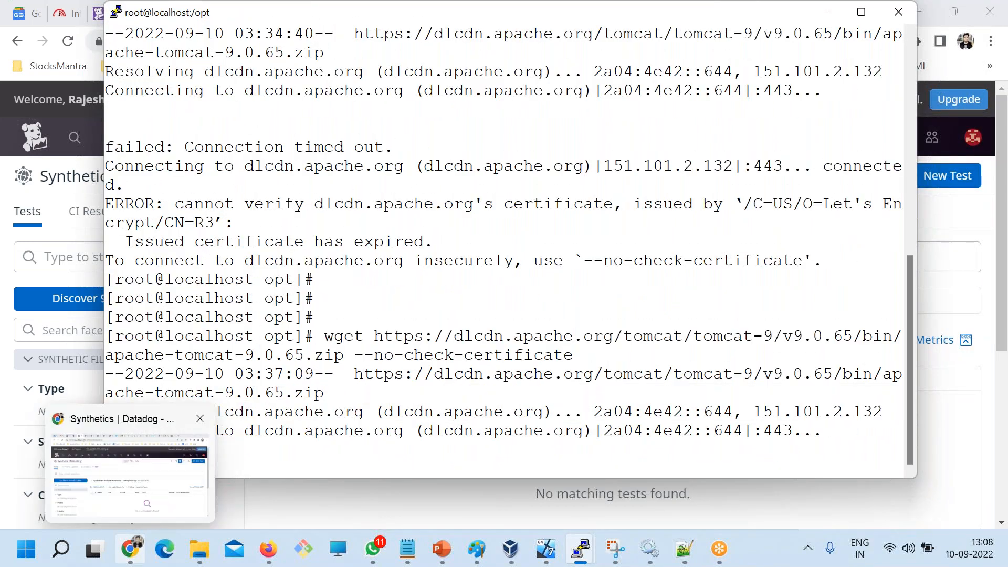
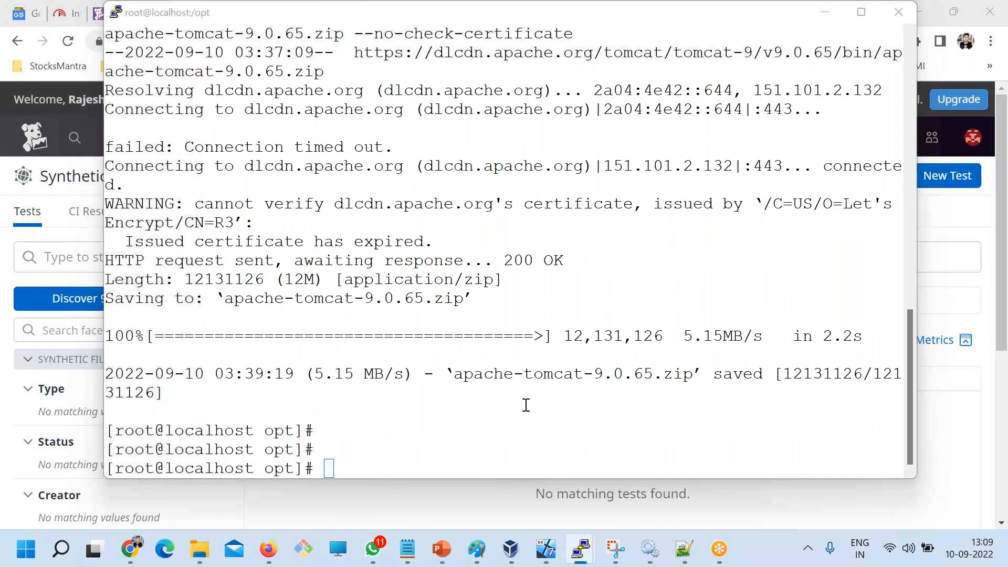
# - Switch among the browser, the last Paint traffic diagram and the /opt terminal, and return to the Synthetic tests page
pyautogui.hotkey('alt', 'Tab')
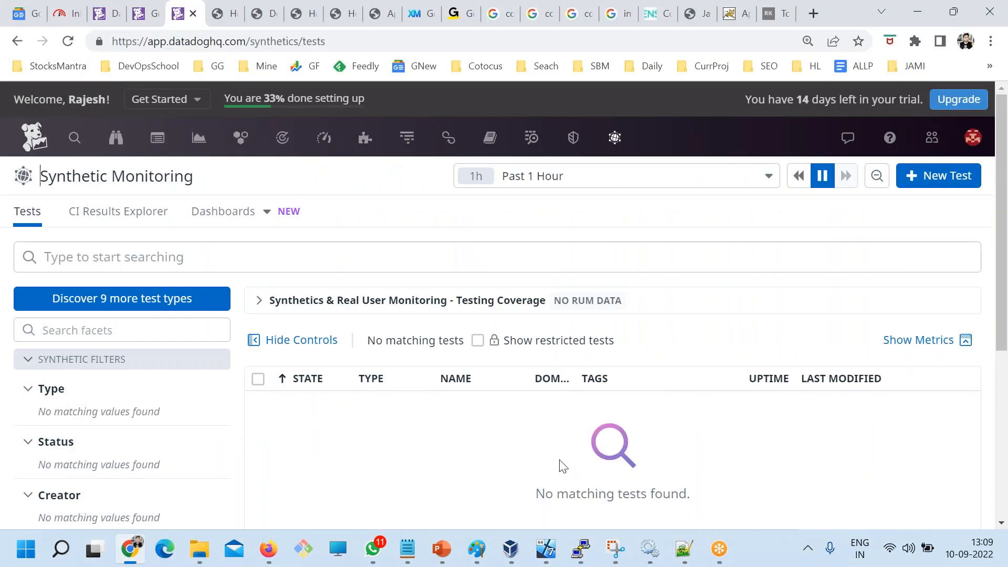
pyautogui.click(479, 548)
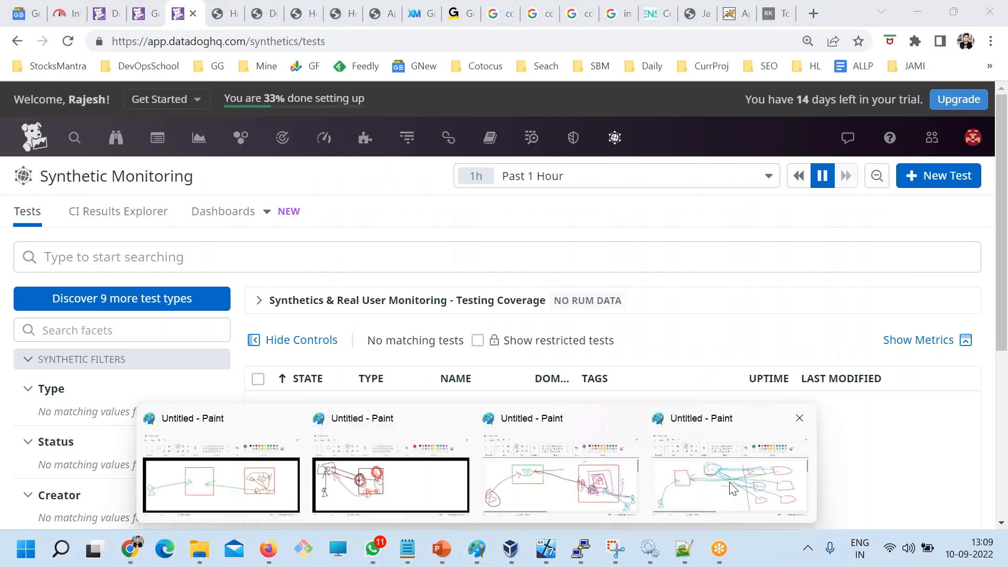
pyautogui.click(731, 485)
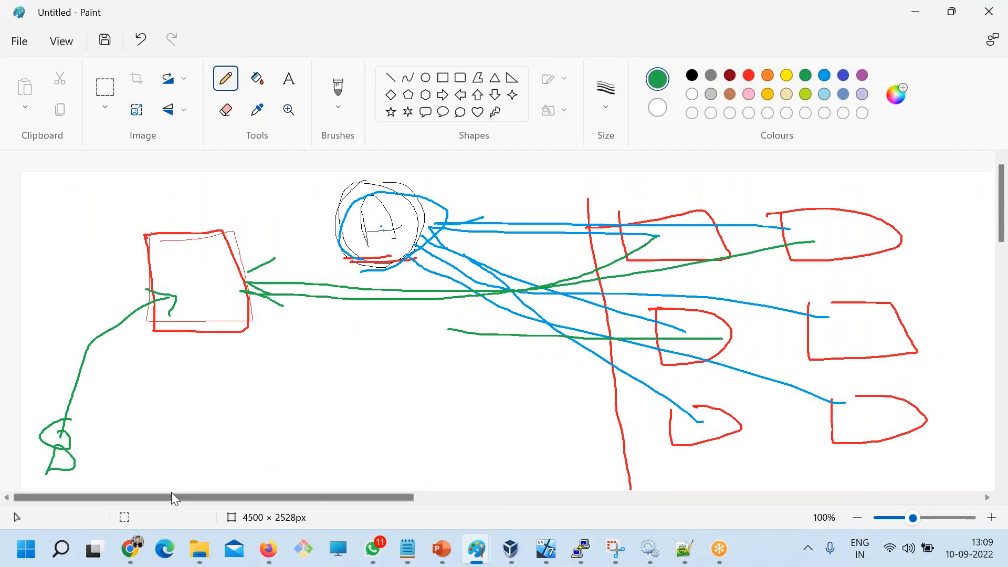
pyautogui.click(129, 548)
pyautogui.scroll(-2, 395, 485)
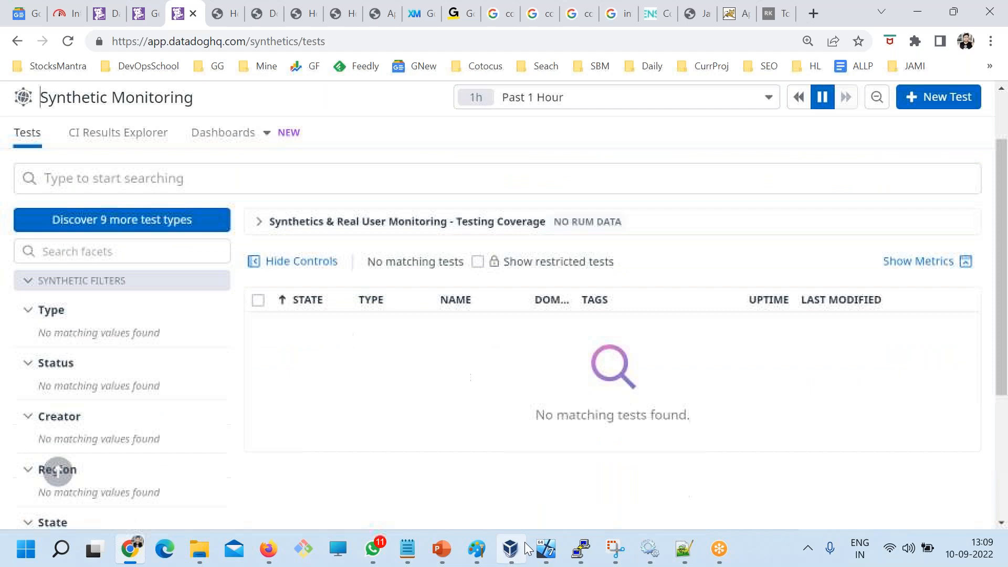
pyautogui.click(580, 548)
pyautogui.click(807, 492)
pyautogui.moveTo(249, 345); pyautogui.dragTo(381, 405)
pyautogui.hotkey('alt', 'Tab')
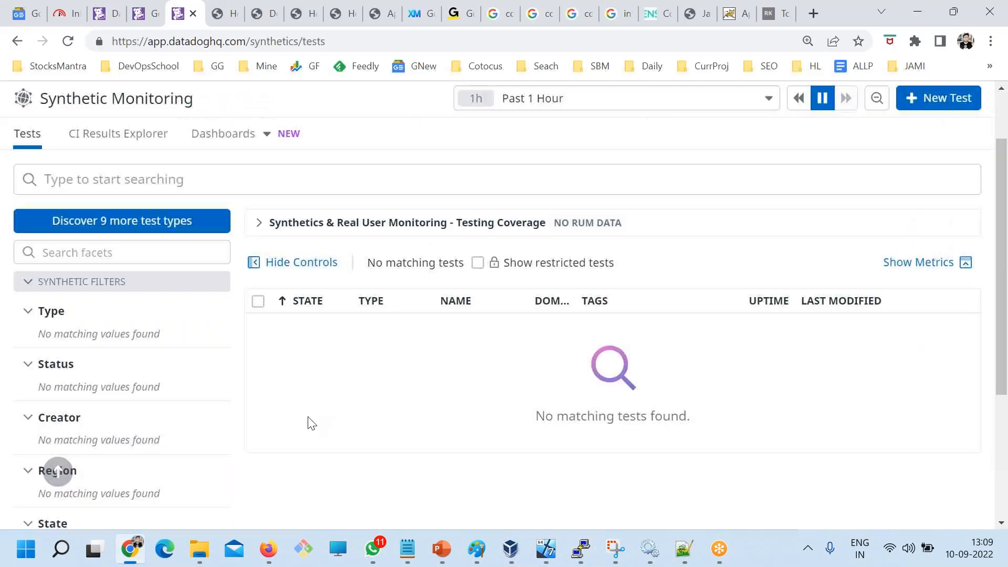
# - Look through the Synthetic Monitoring tests page and open the CI Results Explorer
pyautogui.scroll(2, 309, 424)
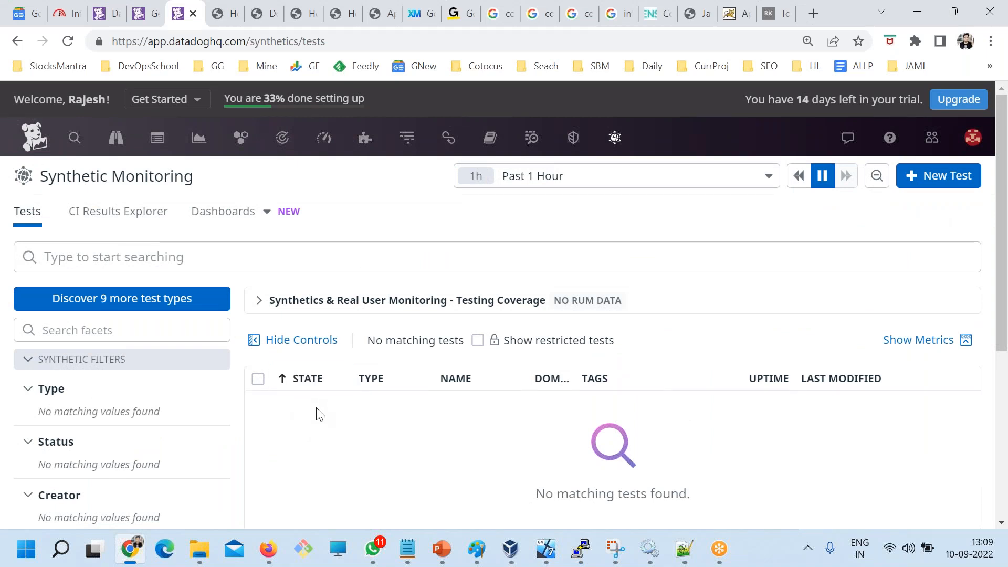
pyautogui.scroll(-2, 271, 368)
pyautogui.scroll(2, 294, 394)
pyautogui.scroll(-5, 263, 412)
pyautogui.scroll(5, 254, 404)
pyautogui.click(124, 212)
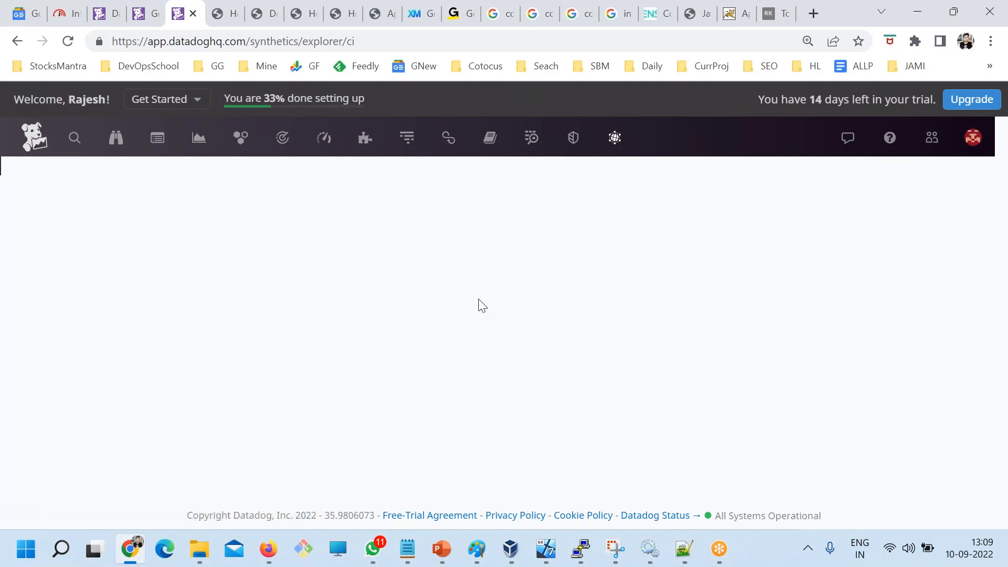
# - Open the Synthetic Monitoring settings and highlight the Private Locations heading
pyautogui.moveTo(615, 139)
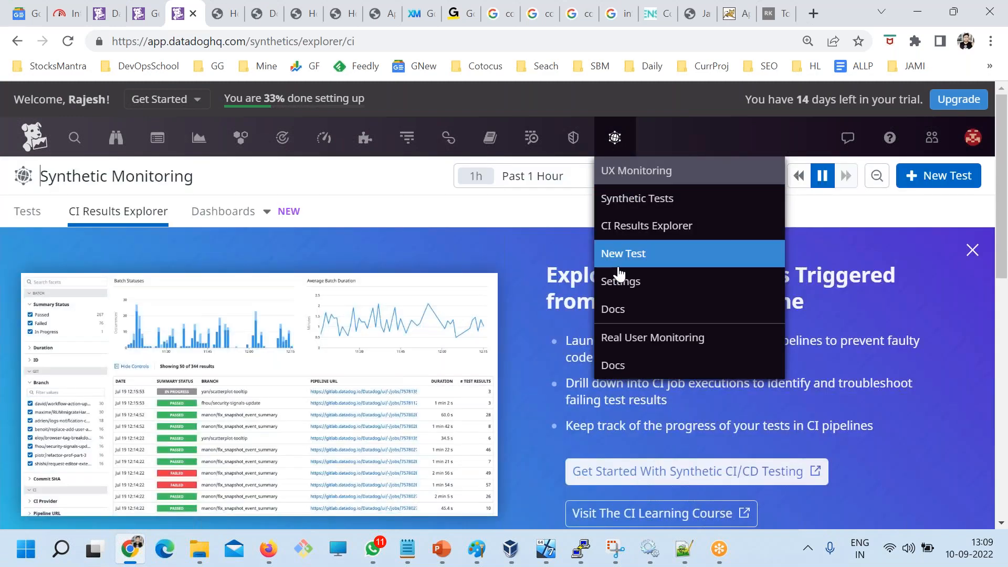
pyautogui.click(620, 280)
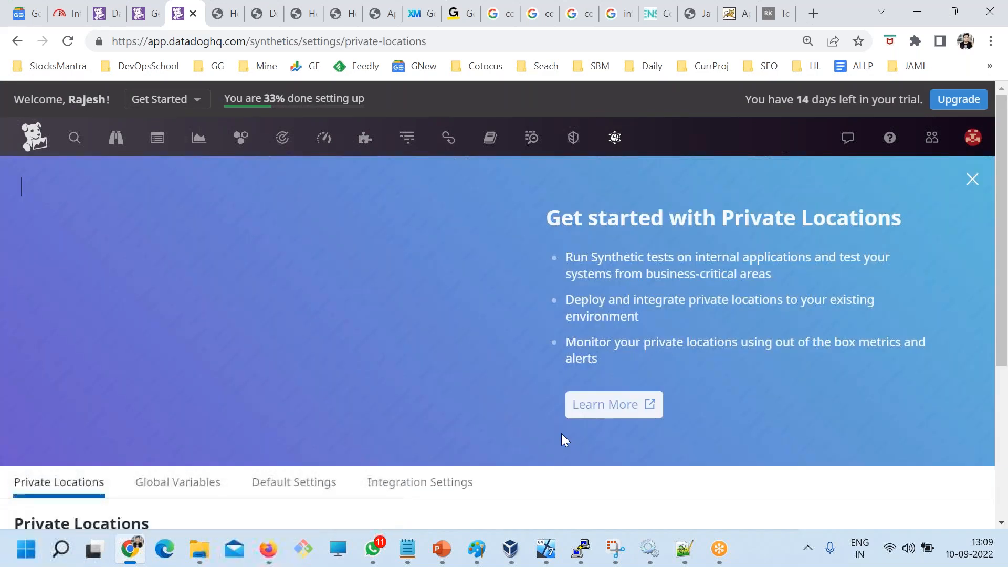
pyautogui.scroll(-5, 450, 476)
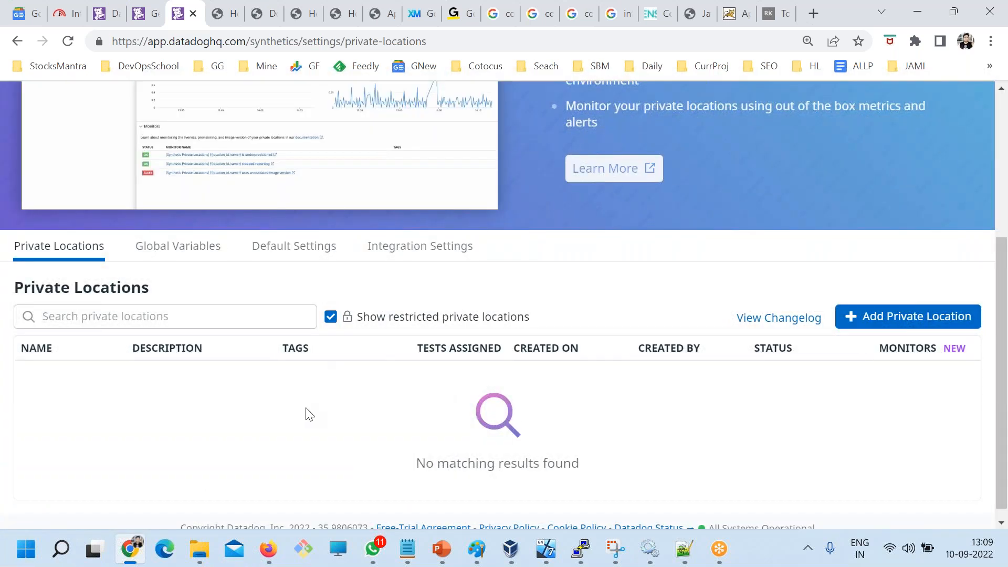
pyautogui.click(995, 212)
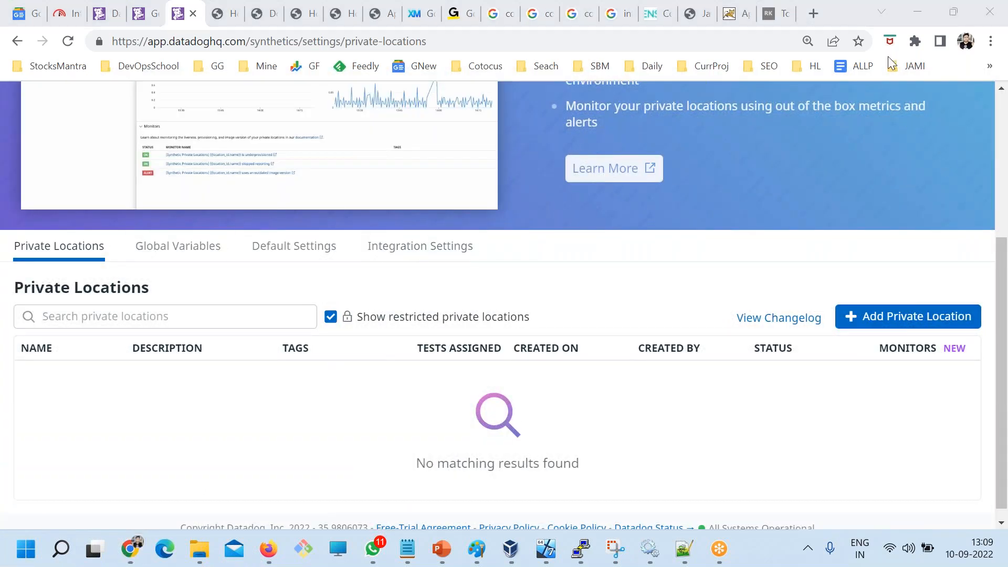
pyautogui.moveTo(23, 283); pyautogui.dragTo(149, 284)
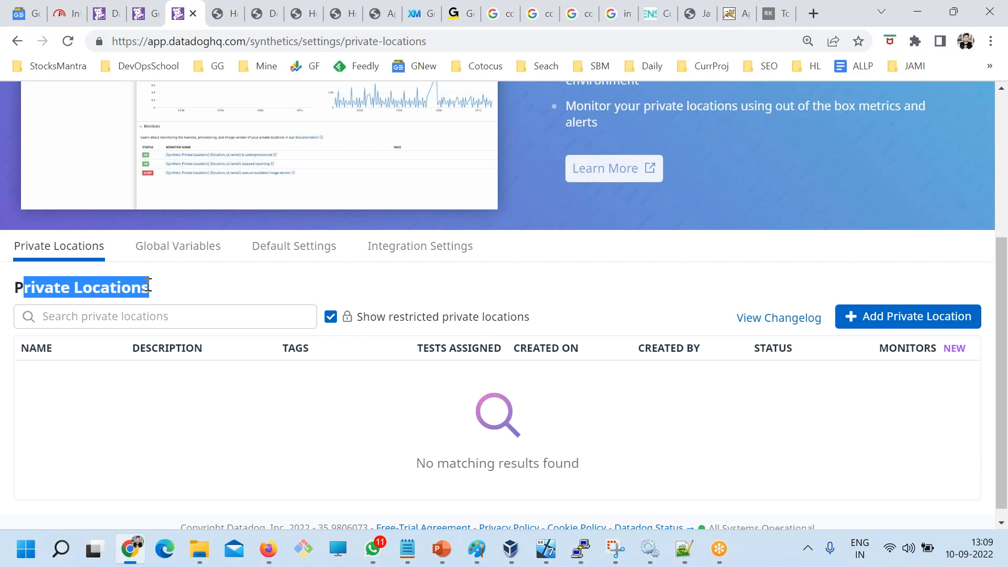
pyautogui.click(667, 33)
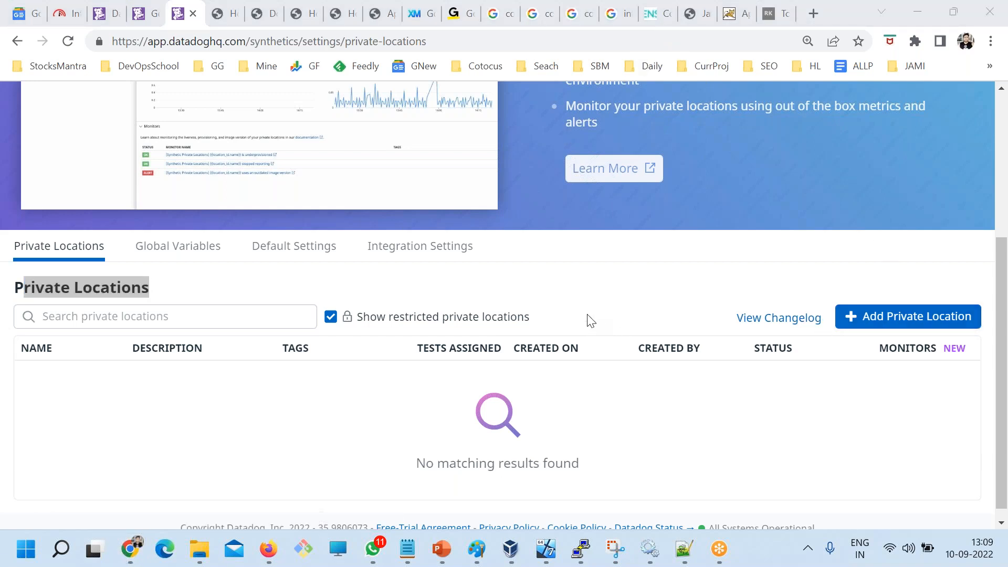
# - Start a blank Paint drawing with a thicker pencil line and draw a black DD box and a small labelled box beside it
pyautogui.press('super+r')
pyautogui.press('Return')
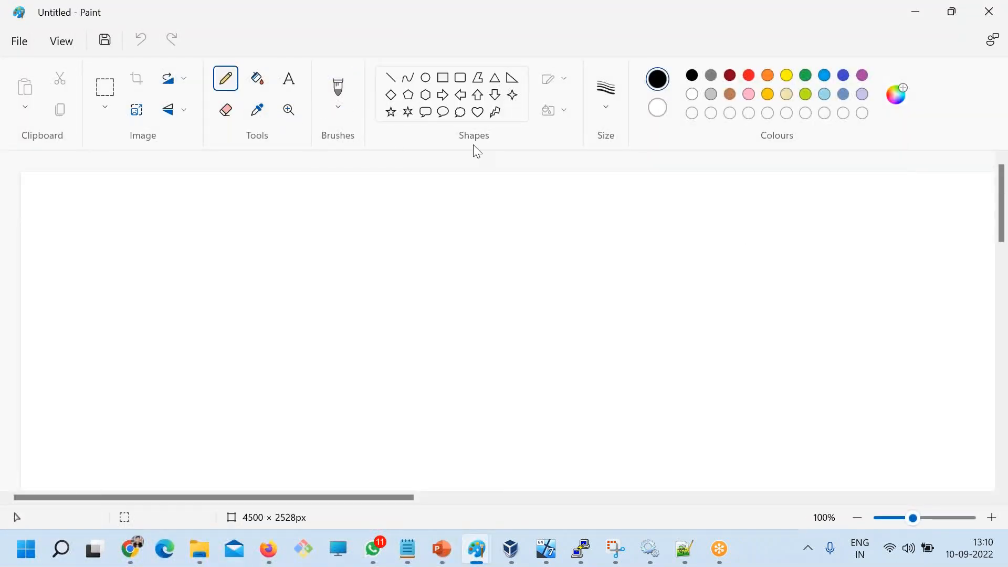
pyautogui.click(606, 98)
pyautogui.click(615, 248)
pyautogui.moveTo(214, 272)
pyautogui.mouseDown()
pyautogui.moveTo(335, 329)
pyautogui.moveTo(318, 220)
pyautogui.moveTo(211, 223)
pyautogui.mouseUp()
pyautogui.moveTo(250, 261)
pyautogui.mouseDown()
pyautogui.moveTo(254, 291)
pyautogui.moveTo(269, 294)
pyautogui.mouseUp()
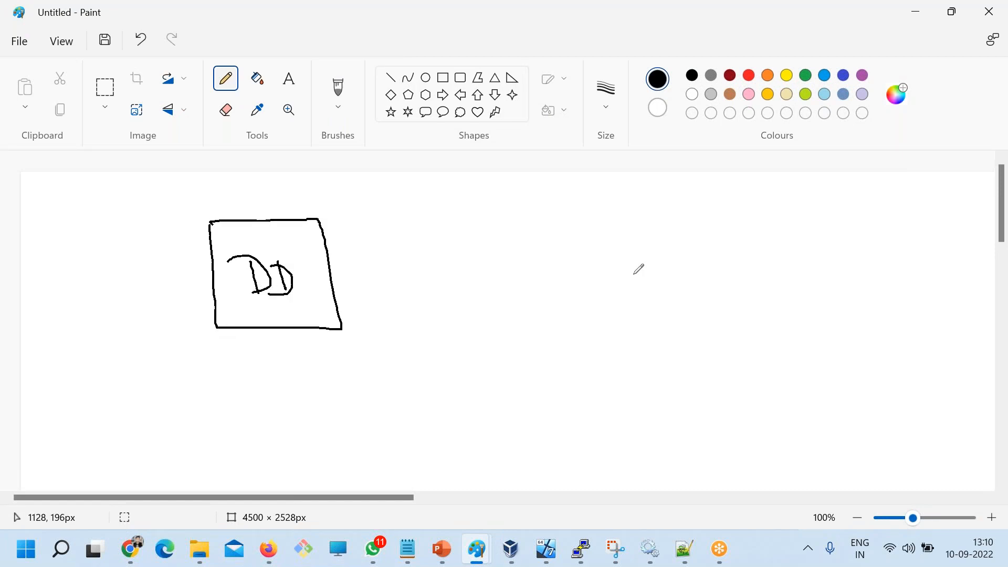
pyautogui.moveTo(560, 195)
pyautogui.mouseDown()
pyautogui.moveTo(561, 226)
pyautogui.moveTo(616, 207)
pyautogui.moveTo(567, 198)
pyautogui.moveTo(579, 226)
pyautogui.moveTo(587, 208)
pyautogui.moveTo(598, 215)
pyautogui.mouseUp()
pyautogui.click(749, 75)
pyautogui.moveTo(859, 194)
pyautogui.mouseDown()
pyautogui.moveTo(888, 436)
pyautogui.moveTo(928, 318)
pyautogui.moveTo(865, 203)
pyautogui.moveTo(634, 208)
pyautogui.moveTo(683, 216)
pyautogui.mouseUp()
pyautogui.hotkey('ctrl', 'z')
pyautogui.hotkey('ctrl', 'z')
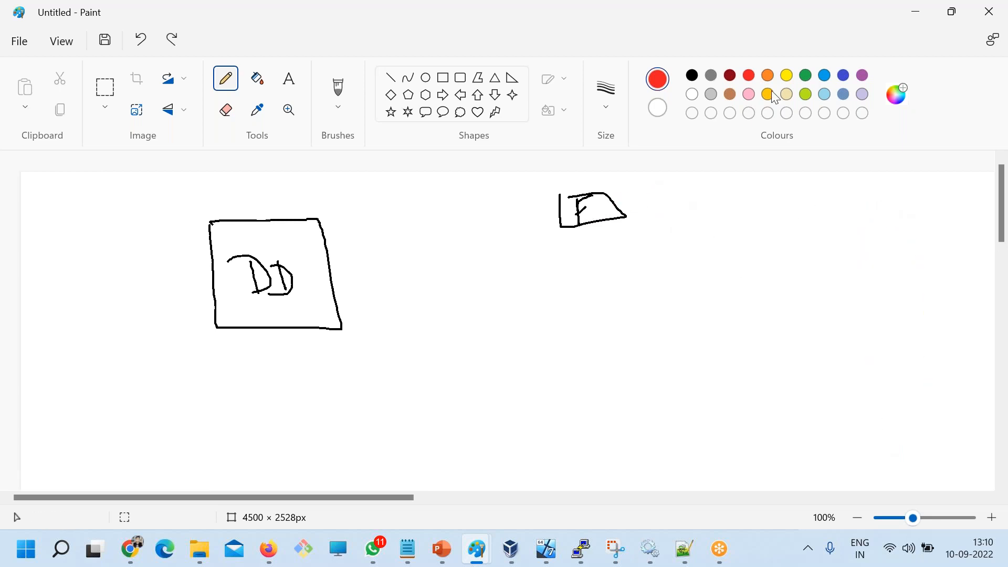
# - Draw a green enclosure around the small black box and add a second, green box inside it
pyautogui.click(787, 75)
pyautogui.click(806, 75)
pyautogui.moveTo(522, 191)
pyautogui.mouseDown()
pyautogui.moveTo(655, 305)
pyautogui.moveTo(678, 185)
pyautogui.moveTo(513, 185)
pyautogui.mouseUp()
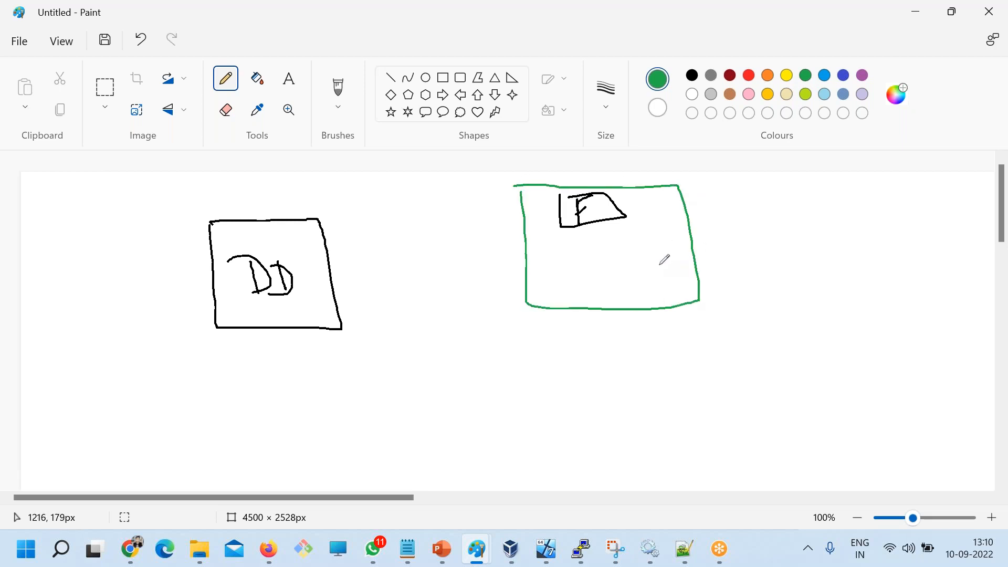
pyautogui.moveTo(631, 281)
pyautogui.mouseDown()
pyautogui.moveTo(684, 281)
pyautogui.moveTo(665, 248)
pyautogui.mouseUp()
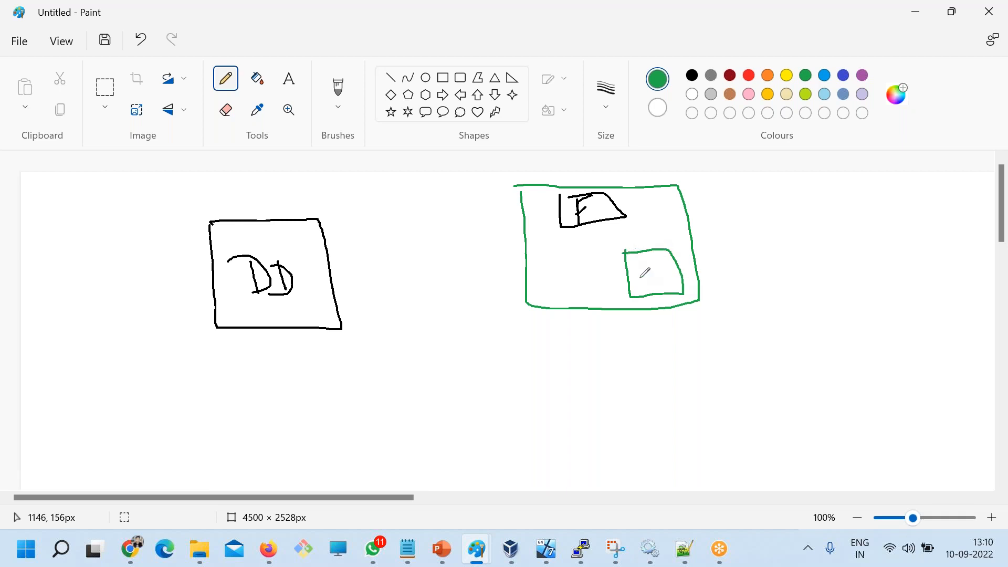
# - Point out the Private Locations heading in the browser again and return to the Paint drawing
pyautogui.click(131, 548)
pyautogui.moveTo(152, 288); pyautogui.dragTo(24, 292)
pyautogui.click(476, 549)
# - Label the inner green box S, draw green arrows from it to the small black box and the DD box, and circle it
pyautogui.moveTo(657, 264)
pyautogui.mouseDown()
pyautogui.moveTo(641, 290)
pyautogui.moveTo(617, 243)
pyautogui.moveTo(622, 218)
pyautogui.mouseUp()
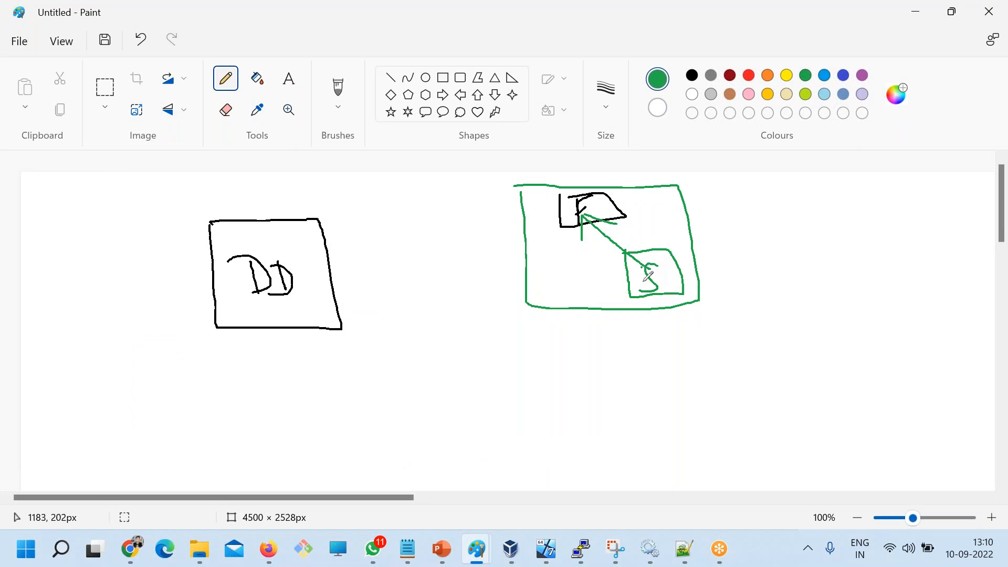
pyautogui.moveTo(646, 276)
pyautogui.mouseDown()
pyautogui.moveTo(374, 262)
pyautogui.moveTo(315, 273)
pyautogui.moveTo(333, 287)
pyautogui.mouseUp()
pyautogui.moveTo(676, 242)
pyautogui.mouseDown()
pyautogui.moveTo(640, 245)
pyautogui.moveTo(649, 302)
pyautogui.moveTo(671, 245)
pyautogui.mouseUp()
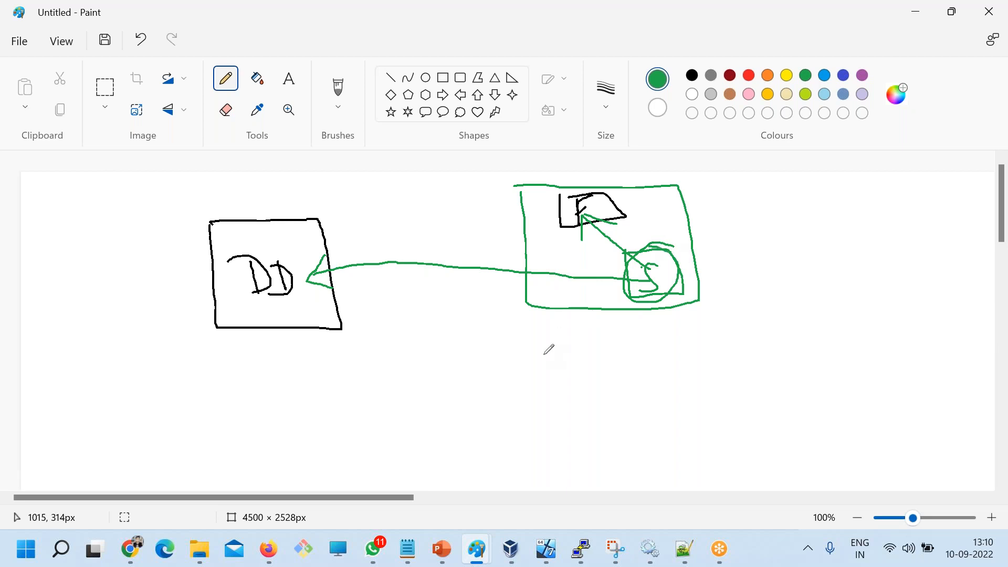
# - Return to the browser, open the website's HTTP test from the Synthetic tests, and review its response times, network timings and properties
pyautogui.hotkey('alt', 'Tab')
pyautogui.scroll(5, 247, 399)
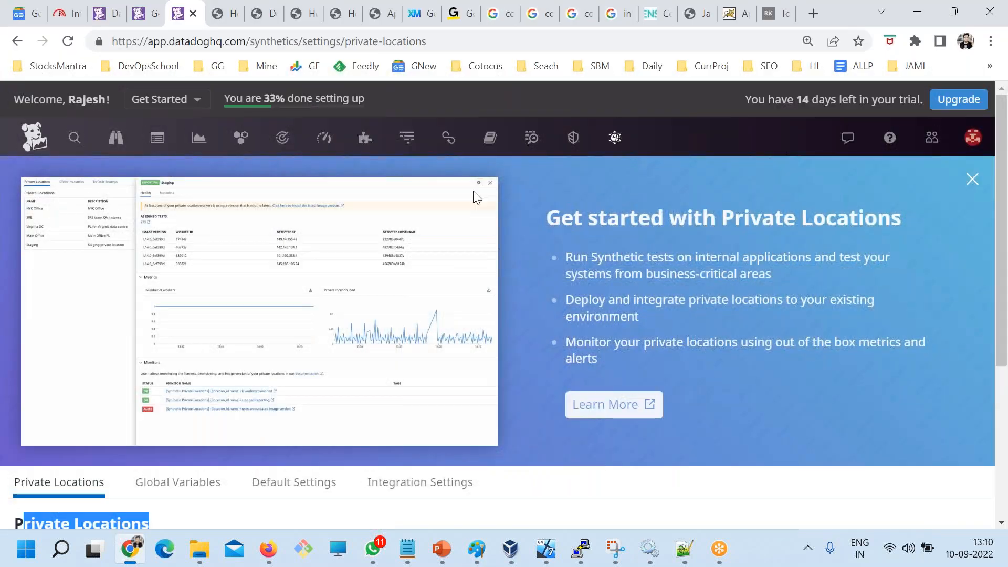
pyautogui.moveTo(615, 137)
pyautogui.click(637, 198)
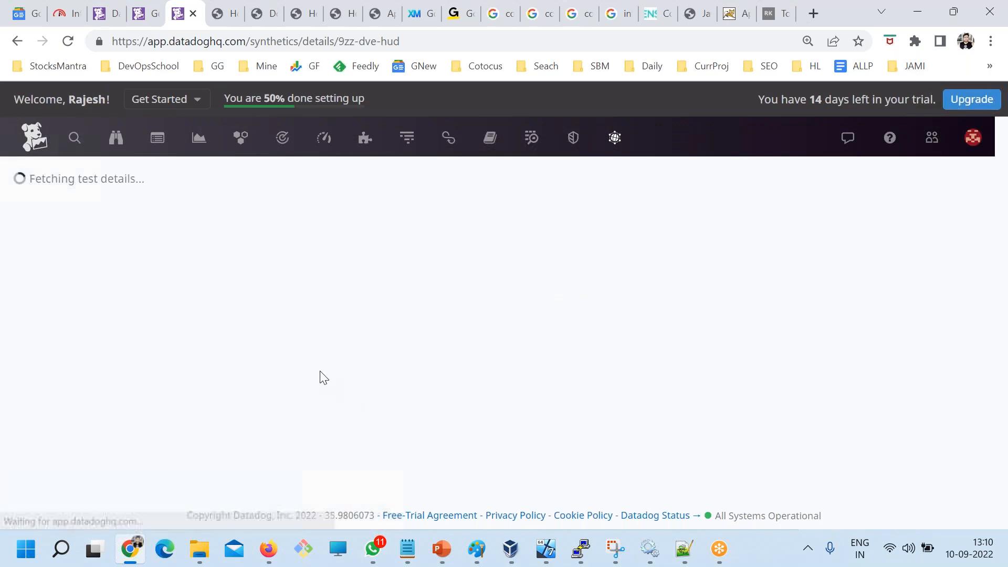
pyautogui.scroll(-4, 185, 250)
pyautogui.scroll(-5, 259, 337)
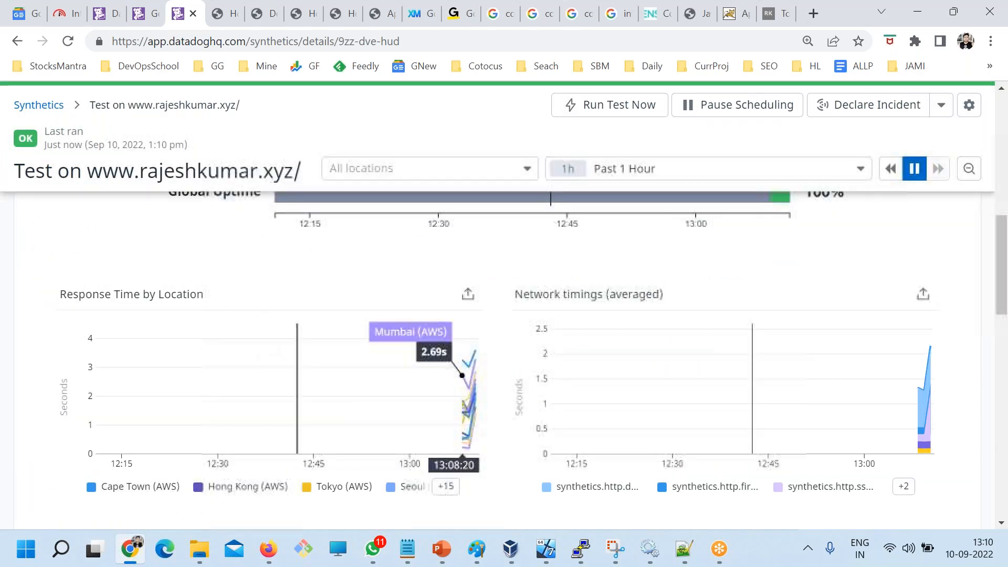
pyautogui.scroll(10, 259, 337)
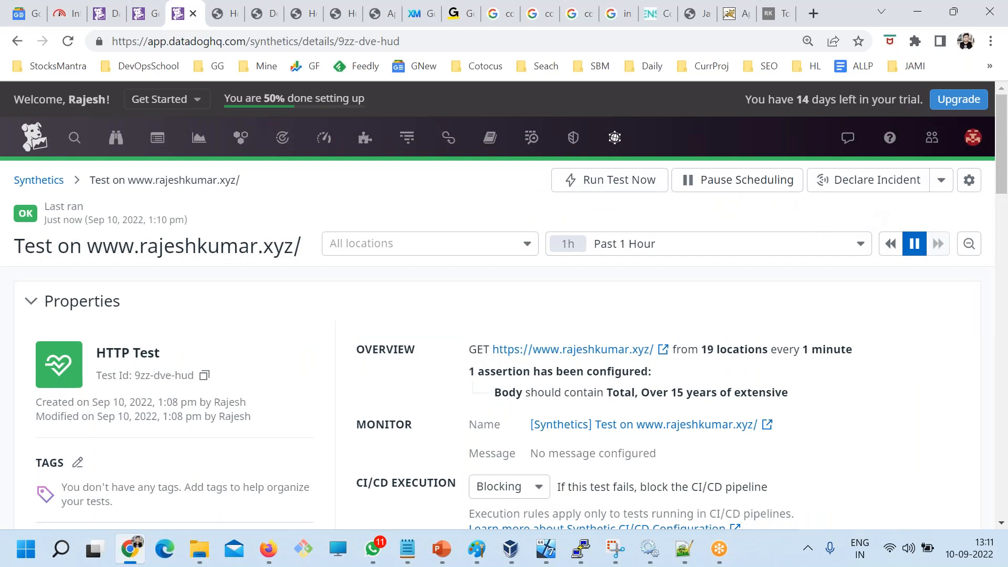
# - Open the HTTP test's details for editing and review its managed locations and the option to add a private location
pyautogui.click(950, 187)
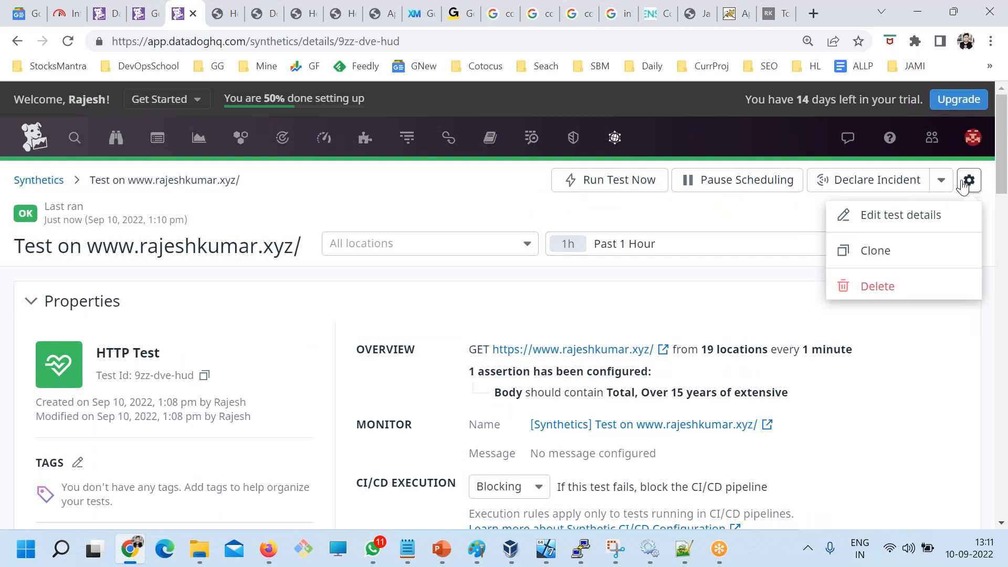
pyautogui.click(896, 214)
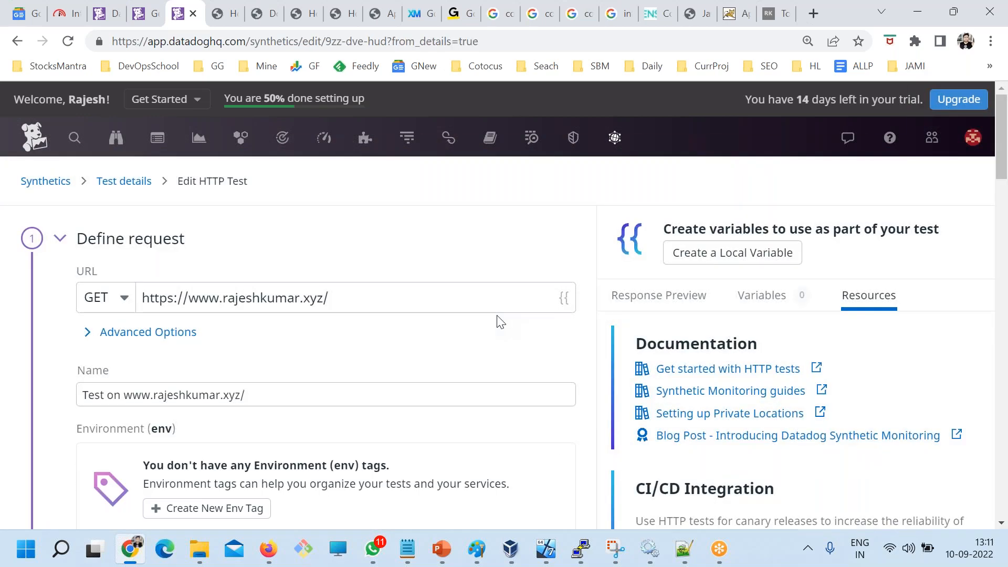
pyautogui.scroll(-15, 297, 387)
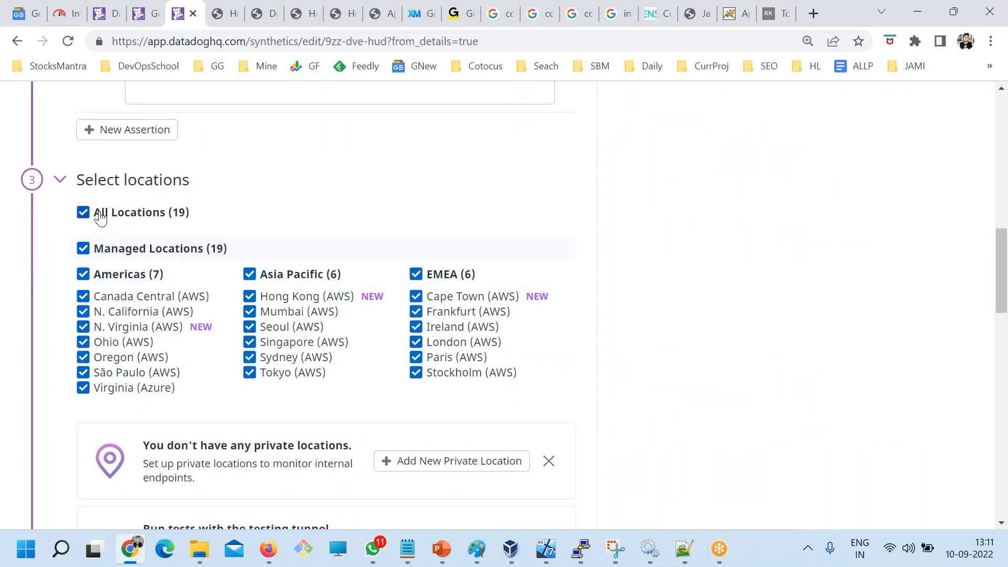
pyautogui.scroll(-1, 310, 278)
pyautogui.scroll(-3, 411, 319)
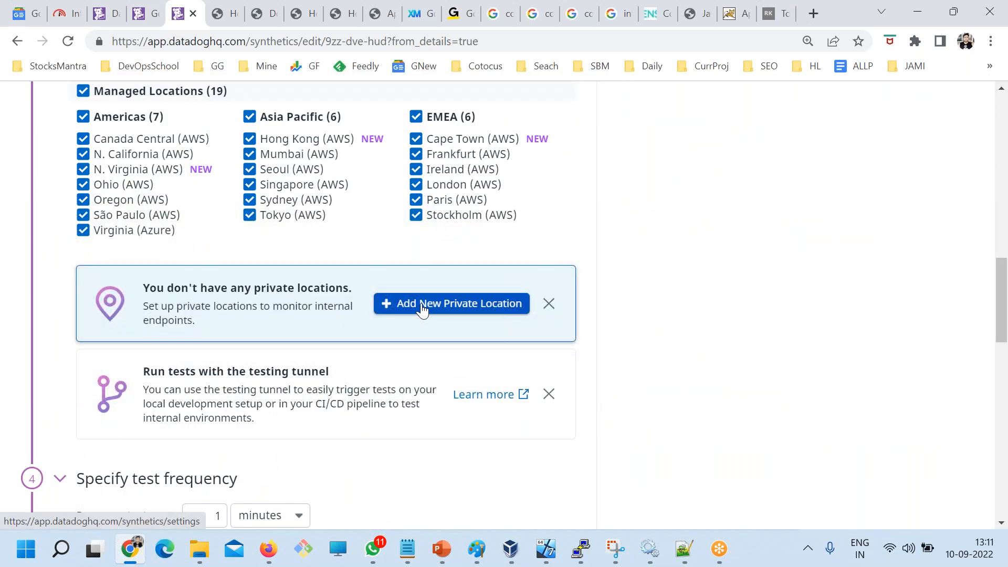
# - Switch to the Paint drawing, retrace the arrows from S to the small black box and DD, and circle S again
pyautogui.hotkey('alt', 'Tab')
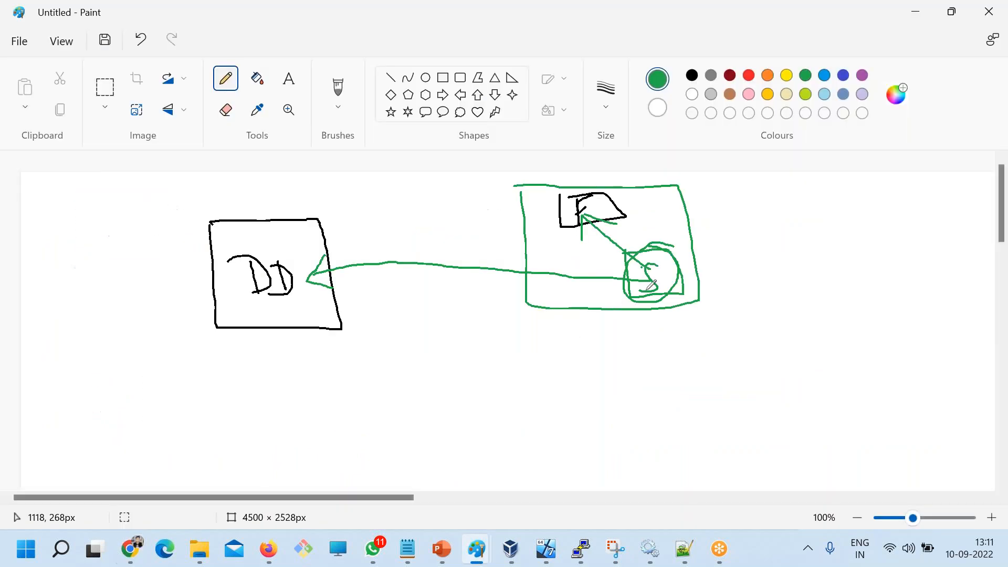
pyautogui.moveTo(655, 258)
pyautogui.mouseDown()
pyautogui.moveTo(661, 265)
pyautogui.moveTo(585, 215)
pyautogui.moveTo(578, 248)
pyautogui.moveTo(574, 240)
pyautogui.mouseUp()
pyautogui.moveTo(654, 281)
pyautogui.mouseDown()
pyautogui.moveTo(309, 266)
pyautogui.moveTo(308, 278)
pyautogui.moveTo(337, 291)
pyautogui.mouseUp()
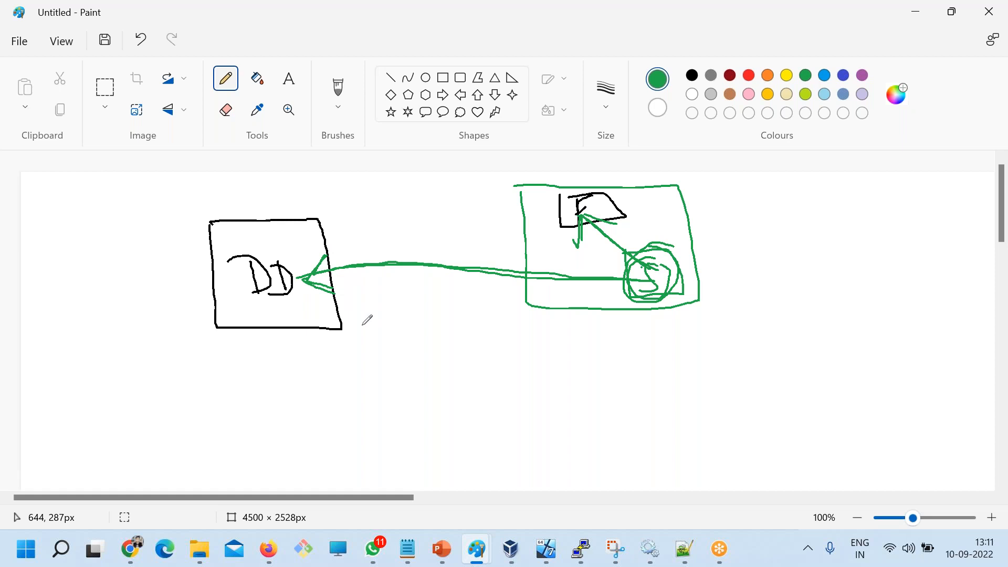
pyautogui.moveTo(677, 260)
pyautogui.mouseDown()
pyautogui.moveTo(629, 301)
pyautogui.moveTo(637, 252)
pyautogui.mouseUp()
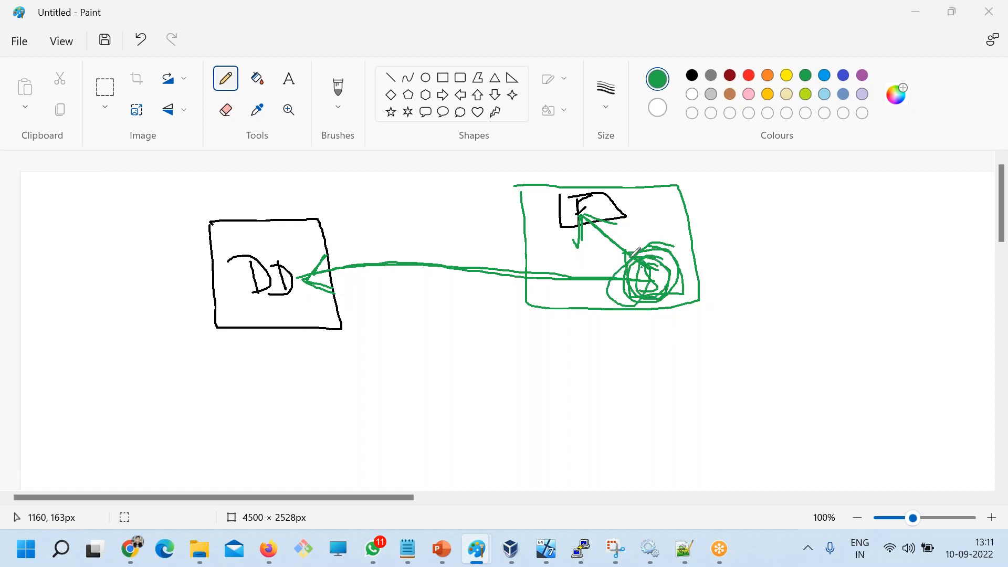
# - Return to the HTTP test's edit page and look over its locations and assertion
pyautogui.hotkey('alt', 'Tab')
pyautogui.scroll(2, 558, 462)
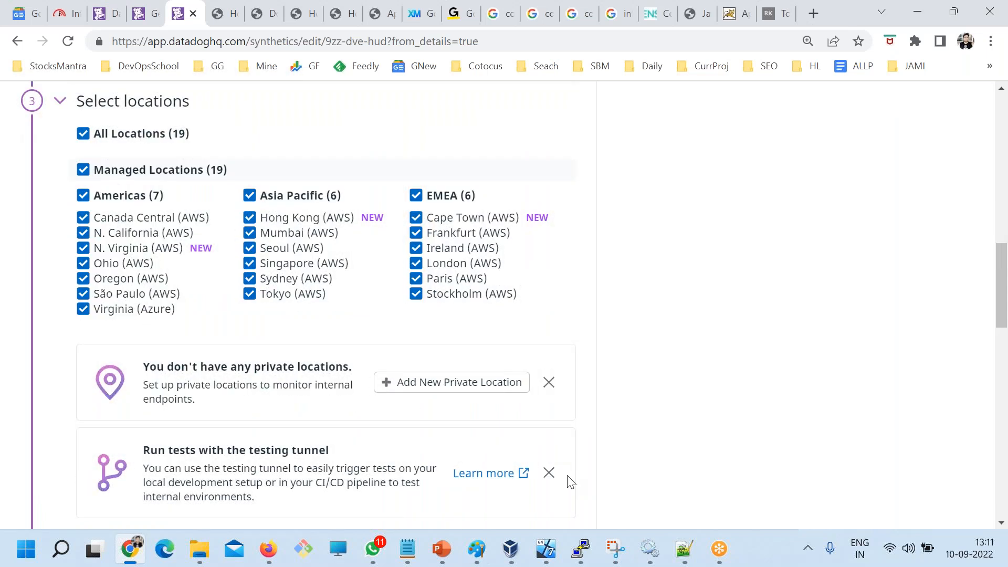
pyautogui.scroll(5, 572, 482)
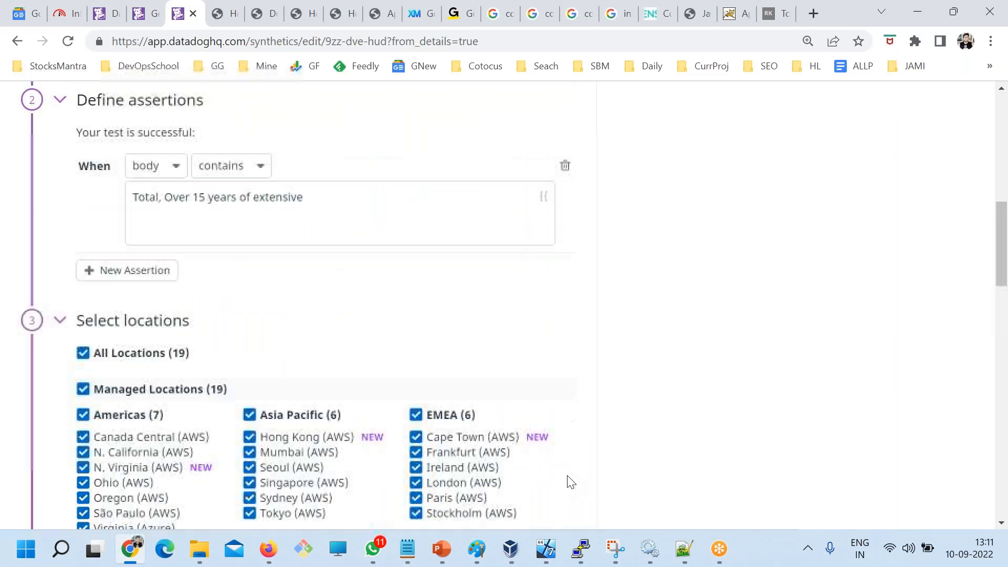
# - Switch to the PuTTY terminal in /opt and list the directory's contents with ls
pyautogui.moveTo(577, 546)
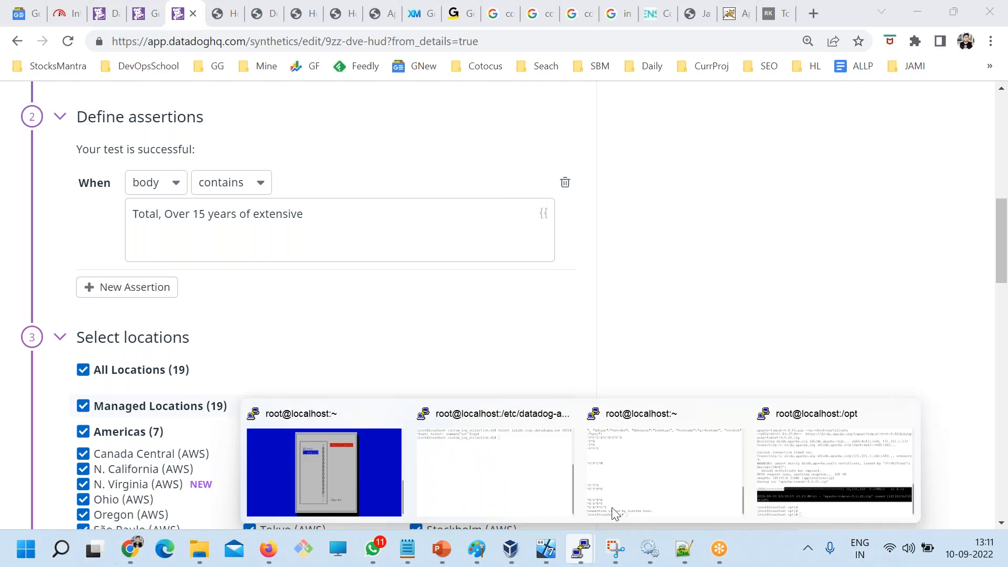
pyautogui.click(793, 471)
pyautogui.write('ls')
pyautogui.press('Return')
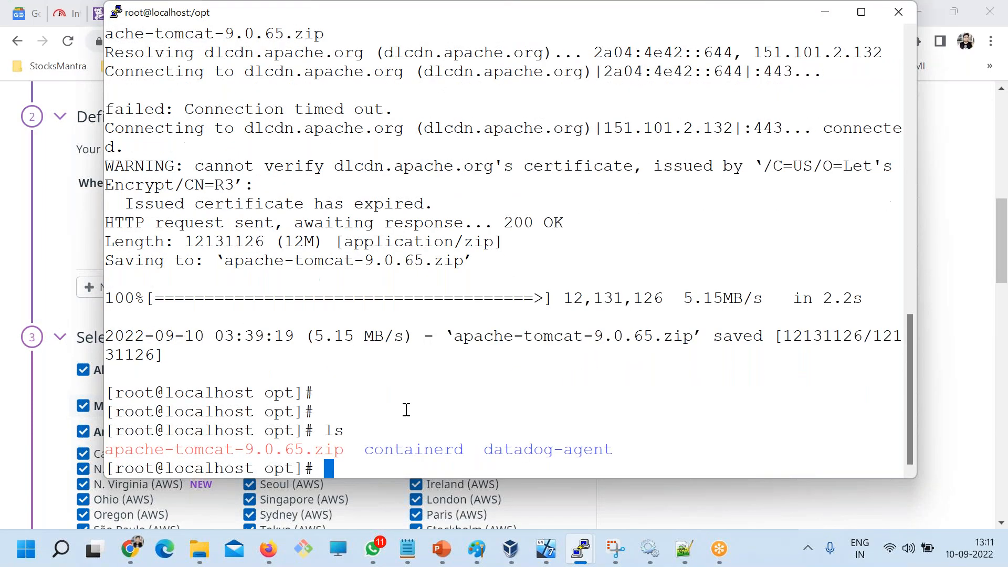
# - Try to extract apache-tomcat-9.0.65.zip in /opt with unzip
pyautogui.doubleClick(311, 450)
pyautogui.press('super+c')
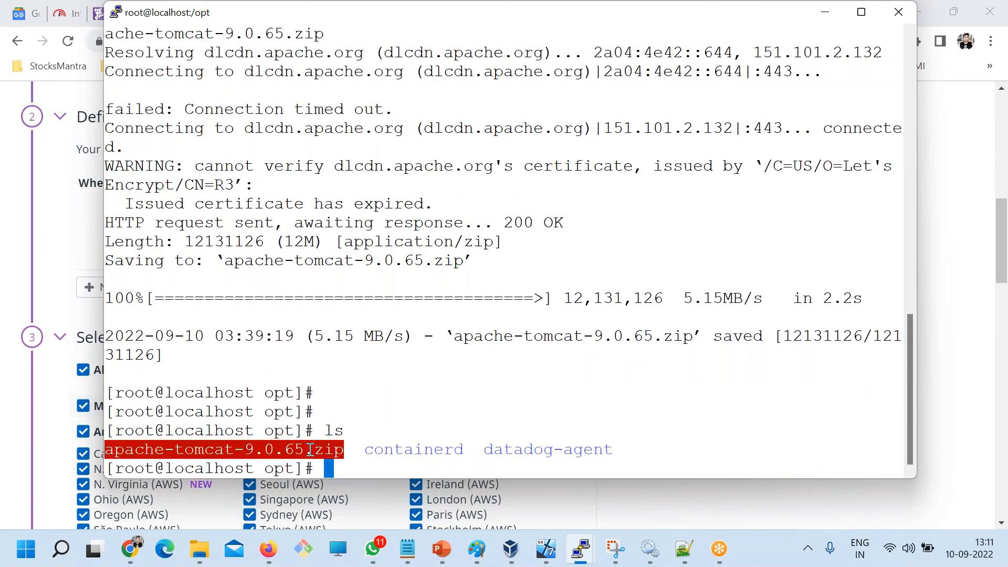
pyautogui.write('unzip')
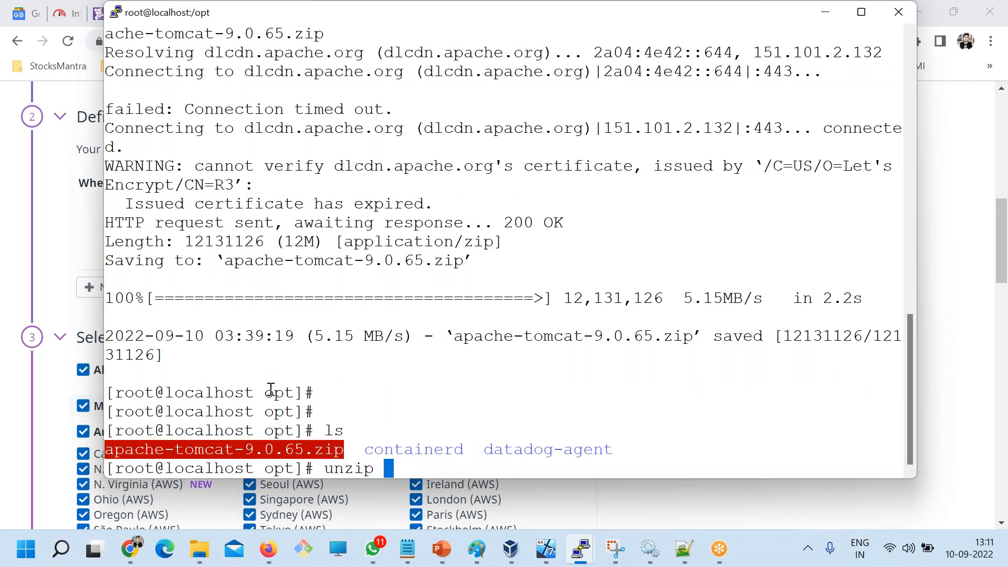
pyautogui.rightClick(271, 389)
pyautogui.press('Return')
# - Install the unzip package with yum and accept the installation
pyautogui.write('yum install unzip')
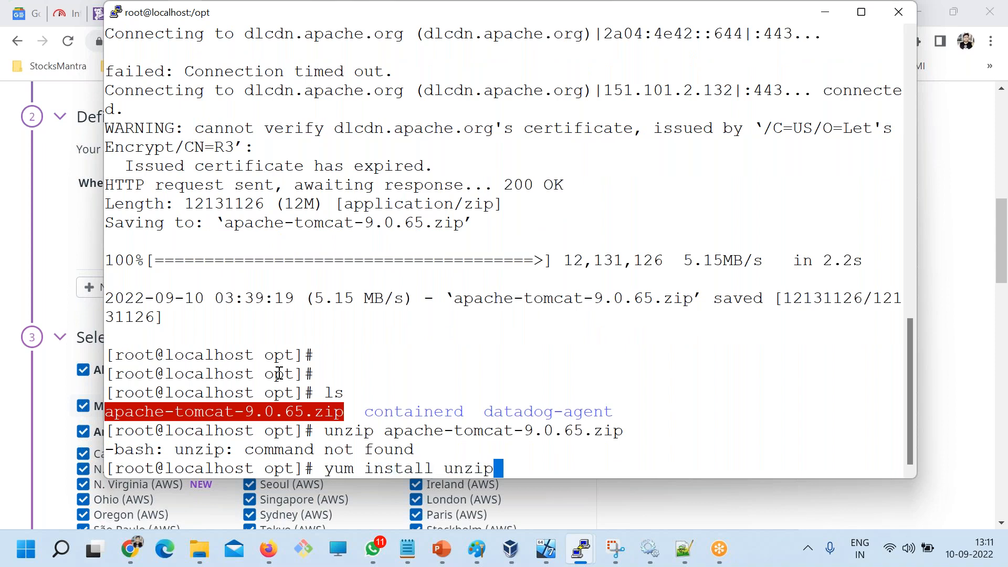
pyautogui.press('Return')
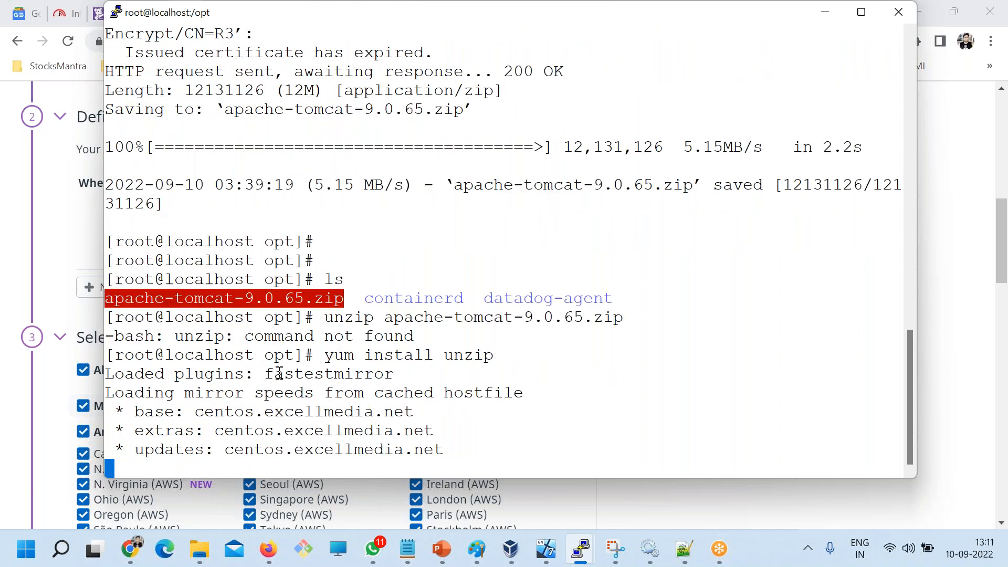
pyautogui.write('y')
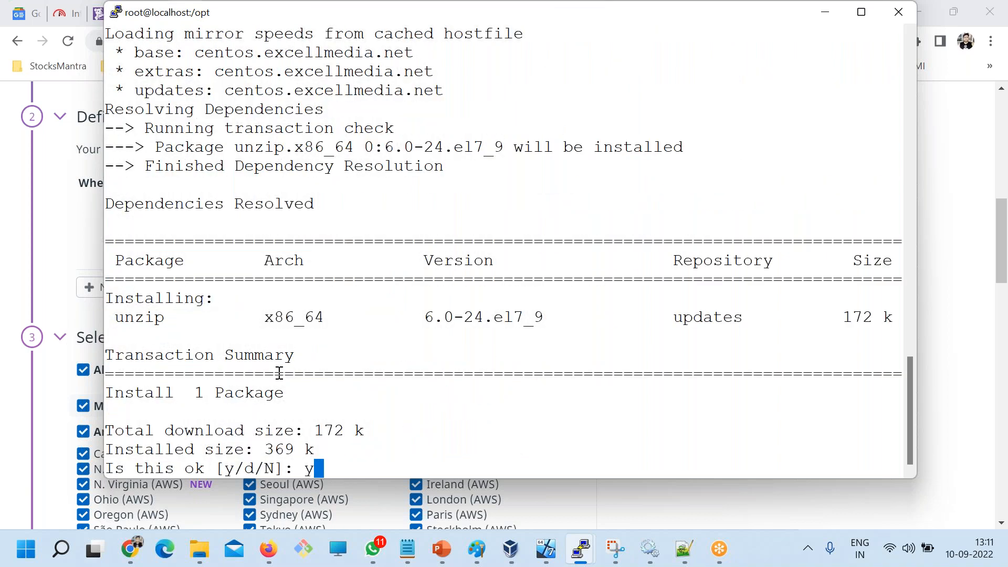
pyautogui.press('Return')
# - List /opt on a cleared terminal and extract apache-tomcat-9.0.65.zip with unzip
pyautogui.write('clea')
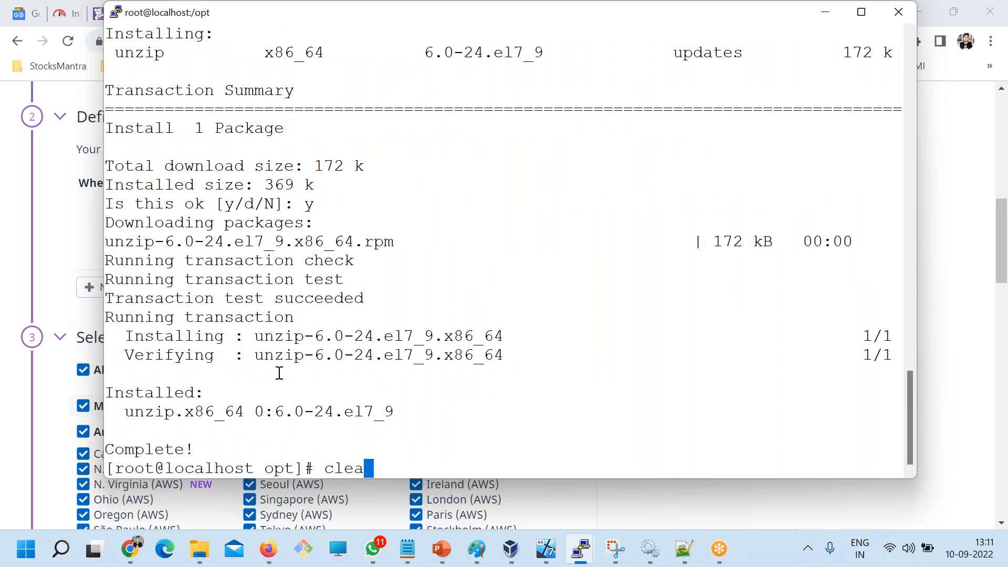
pyautogui.write('r')
pyautogui.press('Return')
pyautogui.write('ls')
pyautogui.press('Return')
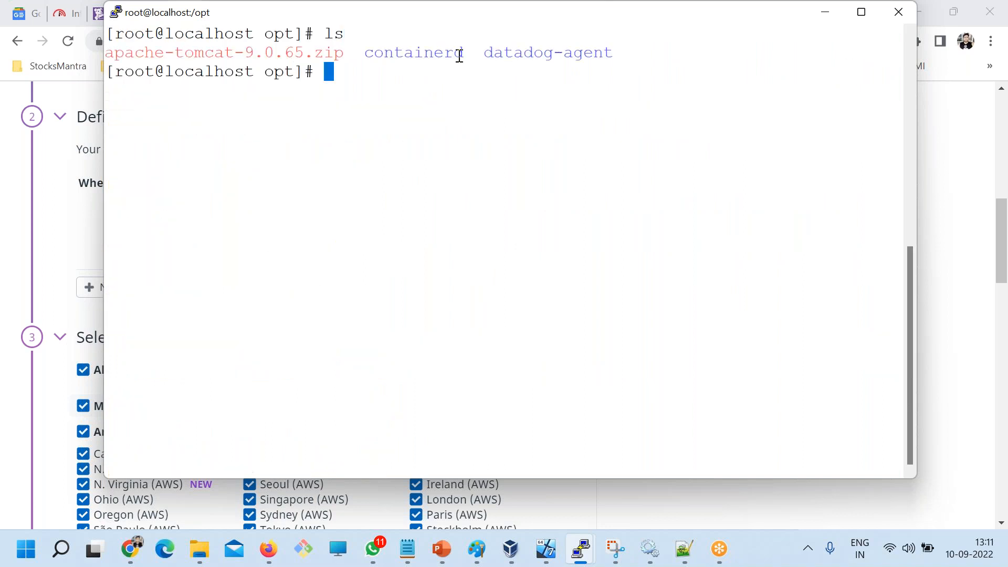
pyautogui.write('u')
pyautogui.press('BackSpace')
pyautogui.write('unzip ap')
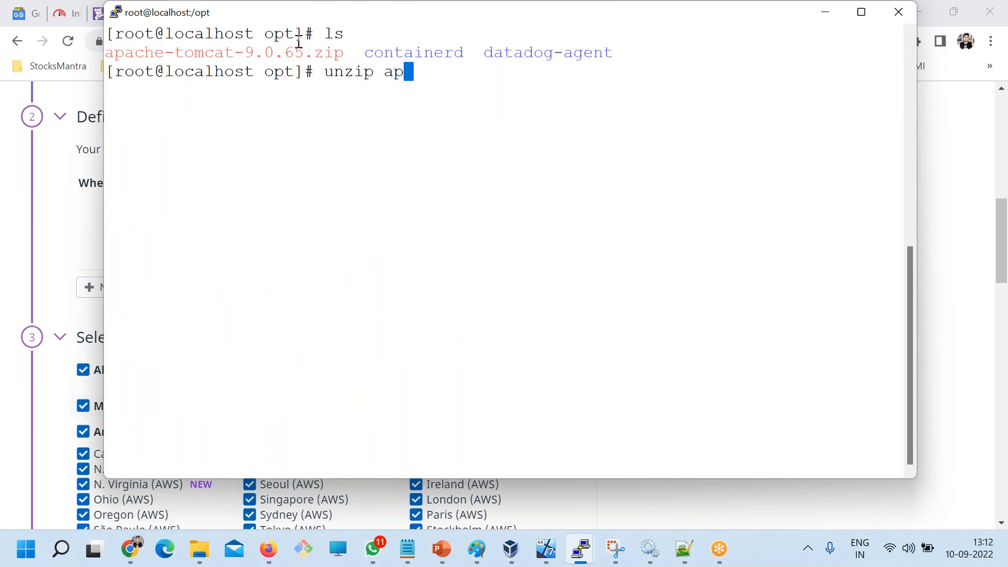
pyautogui.press('Tab')
pyautogui.press('Return')
# - Clear the terminal, find the extracted apache-tomcat-9.0.65 folder, and change into it to list its contents
pyautogui.write('clear')
pyautogui.press('Return')
pyautogui.write('ls')
pyautogui.press('Return')
pyautogui.doubleClick(284, 59)
pyautogui.write('cd')
pyautogui.rightClick(351, 144)
pyautogui.press('Return')
pyautogui.write('ls')
# - Change into Tomcat's bin directory and list its files on a cleared terminal
pyautogui.press('Return')
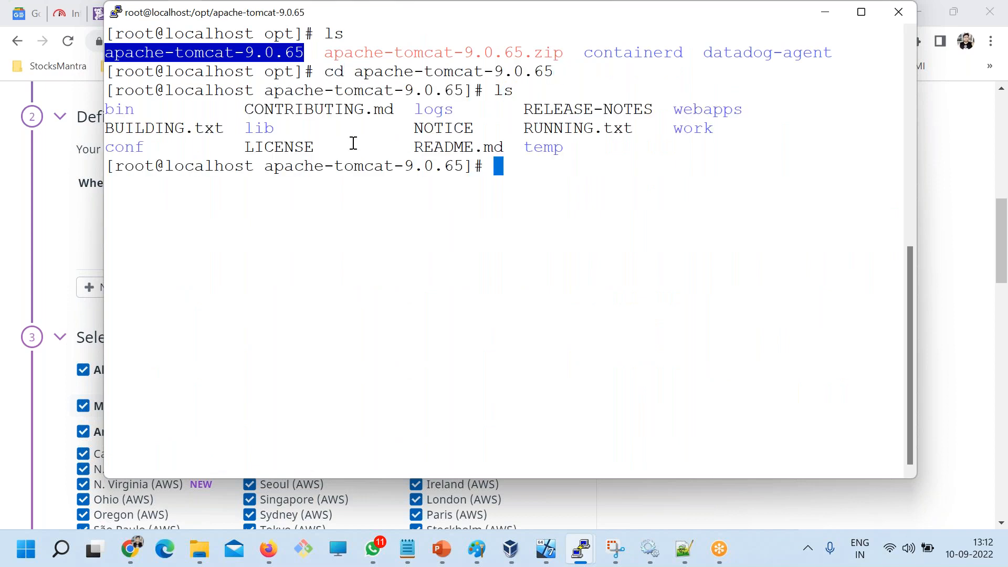
pyautogui.write('cd bi')
pyautogui.press('Tab')
pyautogui.press('Return')
pyautogui.write('clear')
pyautogui.press('Return')
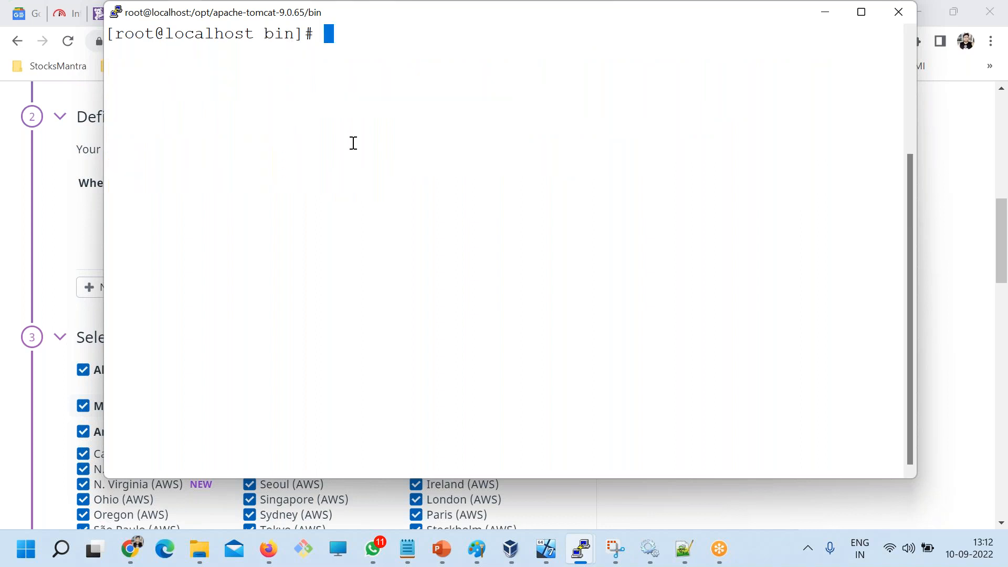
pyautogui.write('ls')
pyautogui.press('Return')
# - Set permissions 755 recursively on the bin directory with chmod and list its files again on a cleared terminal
pyautogui.write('chmod')
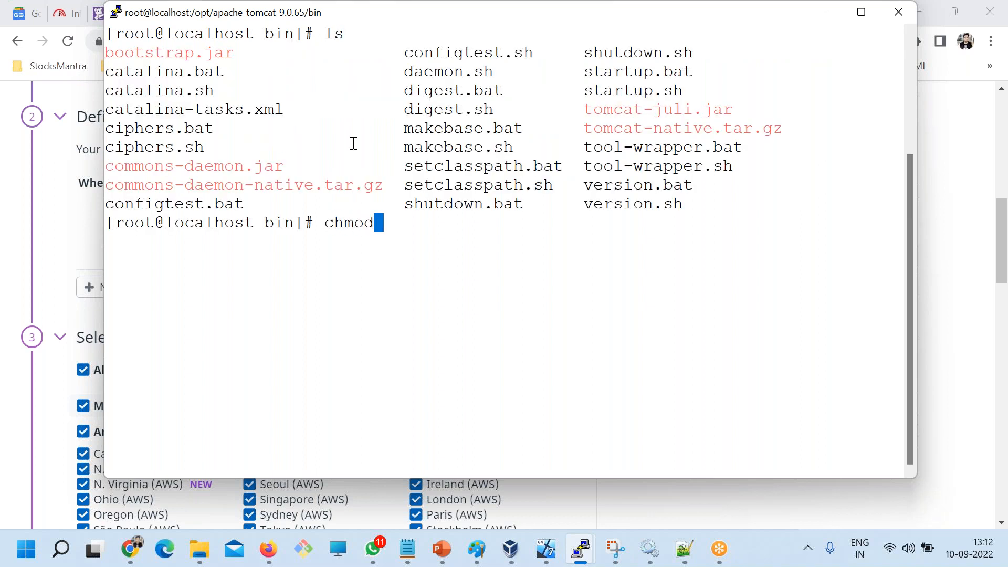
pyautogui.write(' -R 755 .')
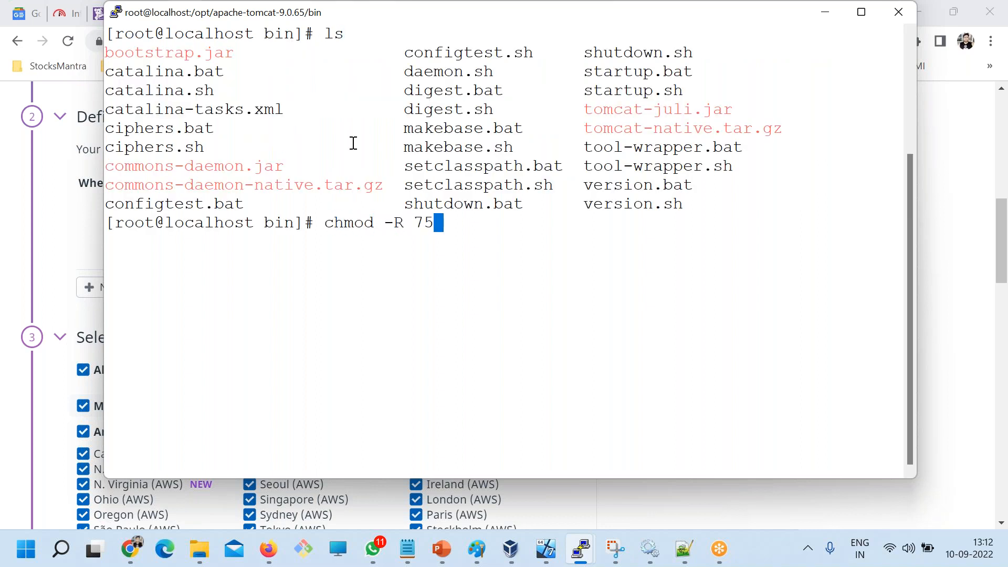
pyautogui.press('Return')
pyautogui.write('clea')
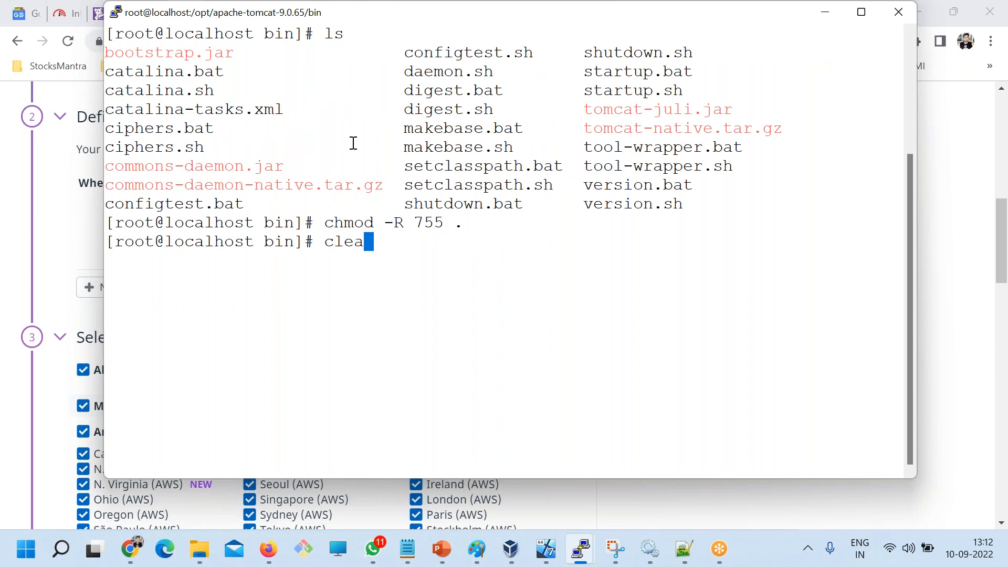
pyautogui.write('r')
pyautogui.press('Return')
pyautogui.write('ls')
pyautogui.press('Return')
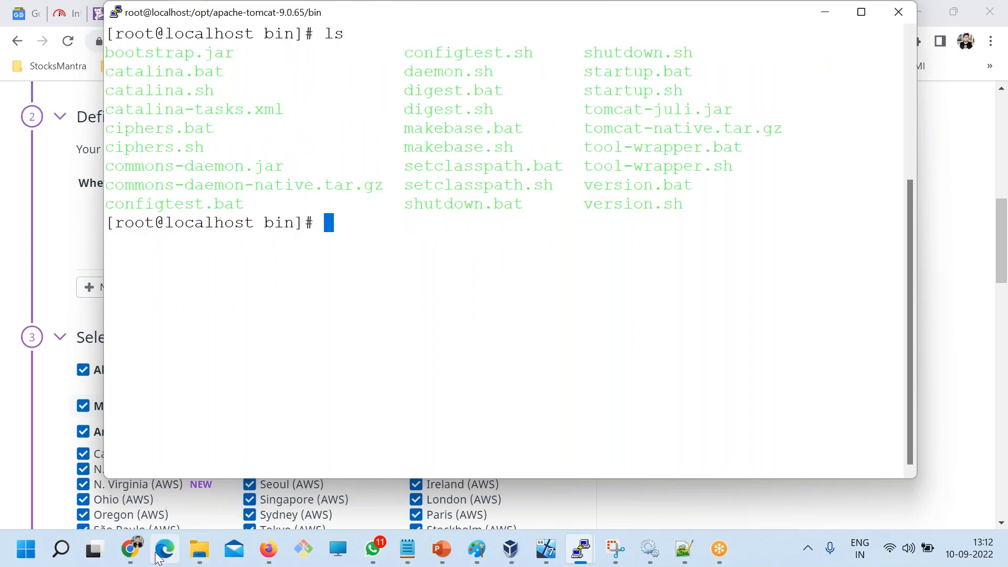
# - Look over the catalina.bat and catalina.sh entries in the bin directory listing
pyautogui.click(130, 549)
pyautogui.hotkey('alt', 'Tab')
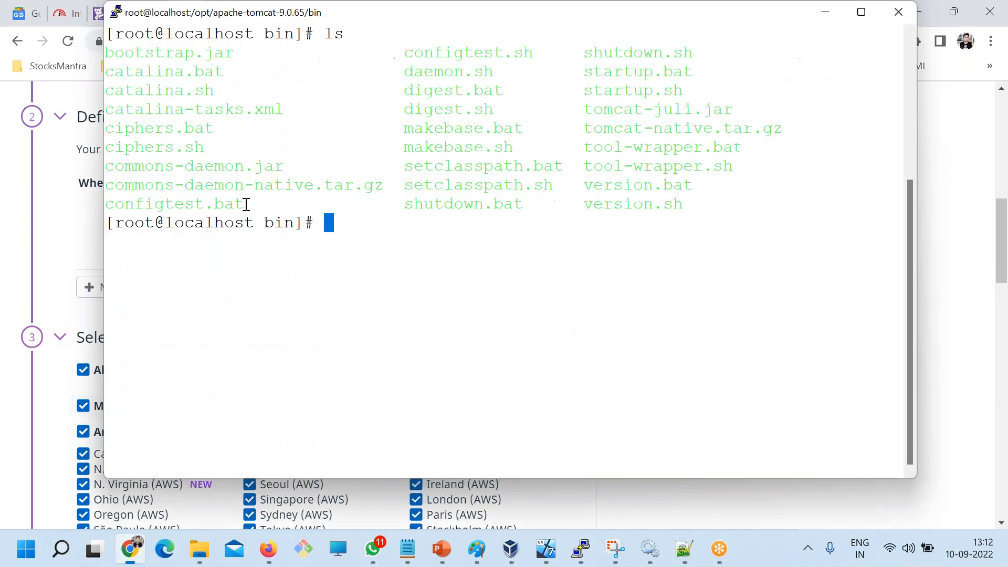
pyautogui.doubleClick(151, 71)
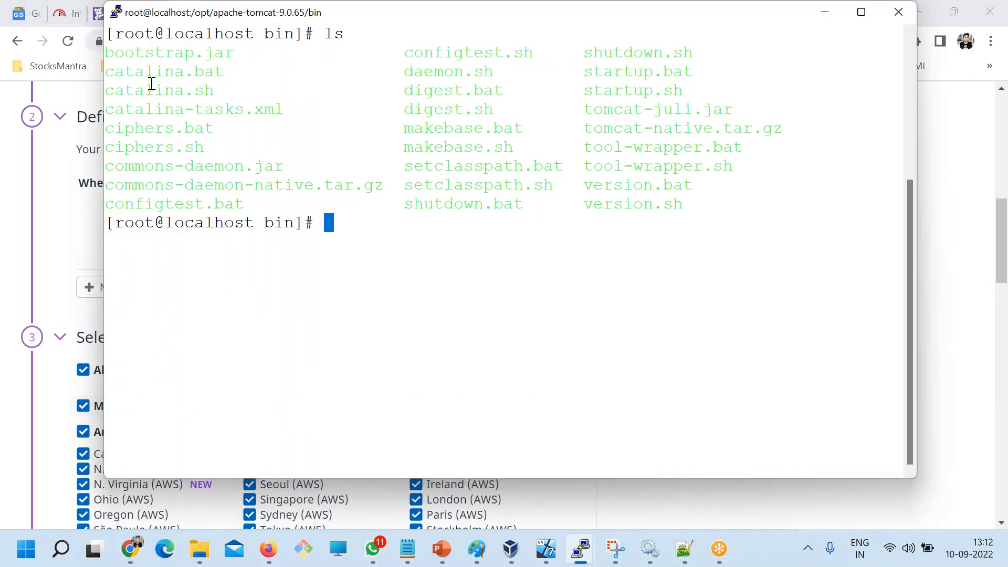
pyautogui.doubleClick(151, 89)
# - Switch to the DevOpsSchool Java installation page in Chrome and search the blog for "datadog tomcat"
pyautogui.hotkey('alt', 'Tab')
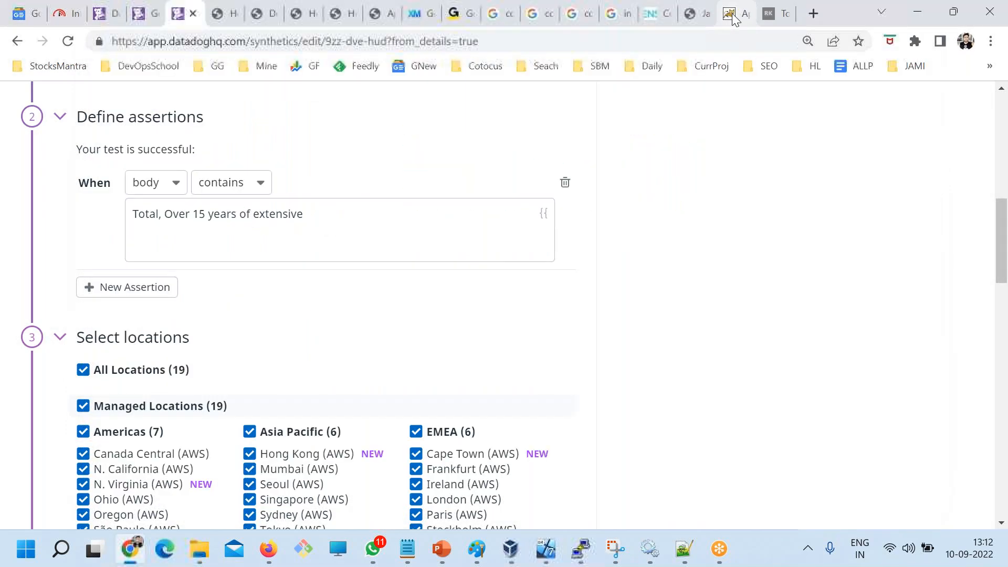
pyautogui.click(697, 3)
pyautogui.scroll(20, 698, 266)
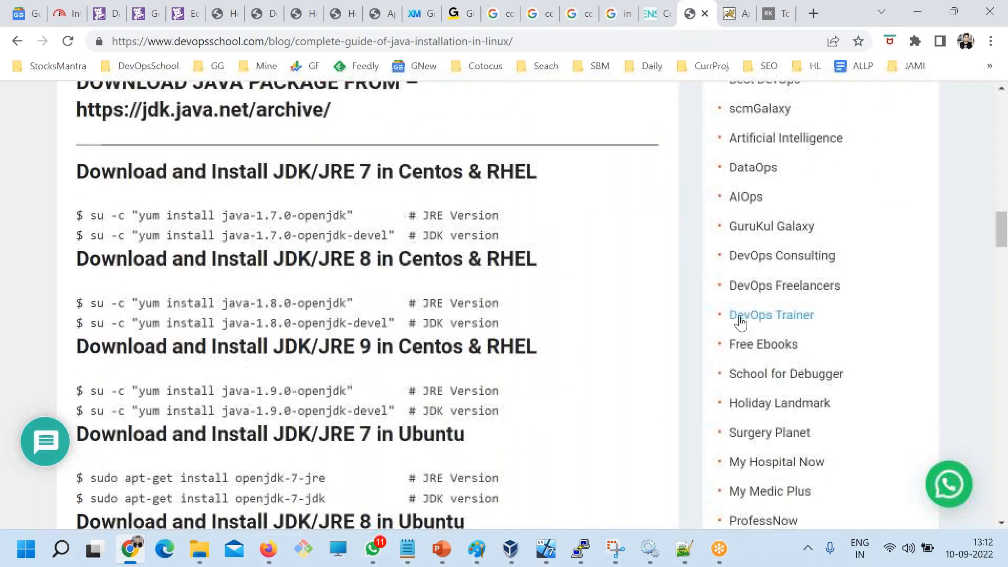
pyautogui.scroll(5, 758, 313)
pyautogui.click(758, 313)
pyautogui.write('datadog tomcat')
pyautogui.press('Return')
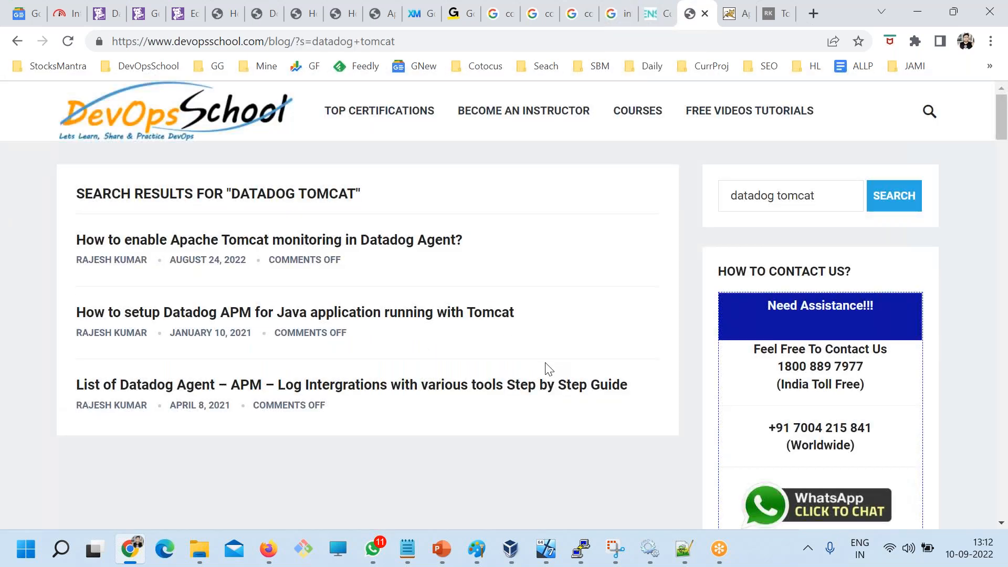
# - Open the article on setting up Datadog APM for a Java application with Tomcat and review its steps through Step 4
pyautogui.click(223, 242)
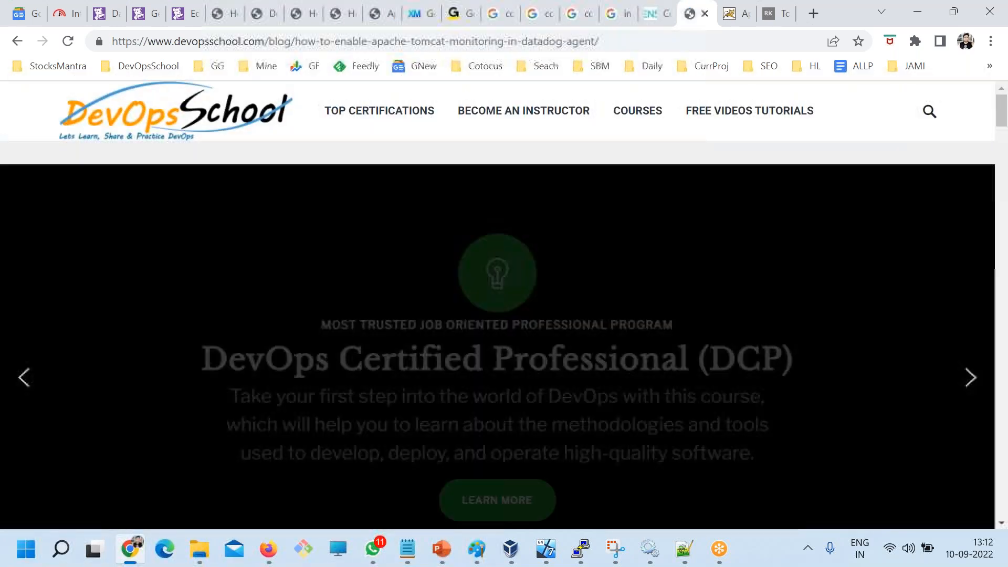
pyautogui.click(18, 42)
pyautogui.click(261, 314)
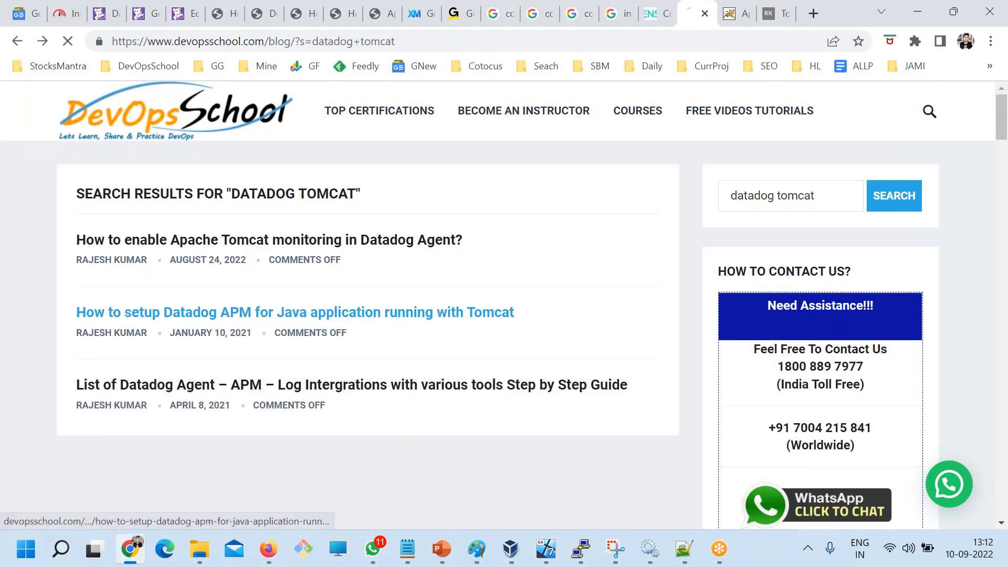
pyautogui.scroll(-10, 333, 357)
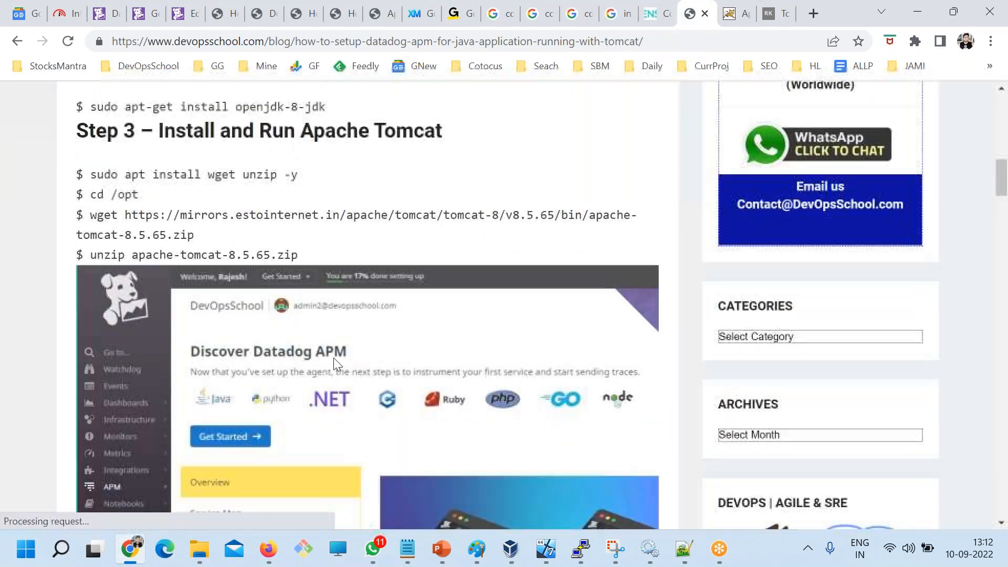
pyautogui.scroll(3, 333, 357)
pyautogui.moveTo(164, 288); pyautogui.dragTo(424, 290)
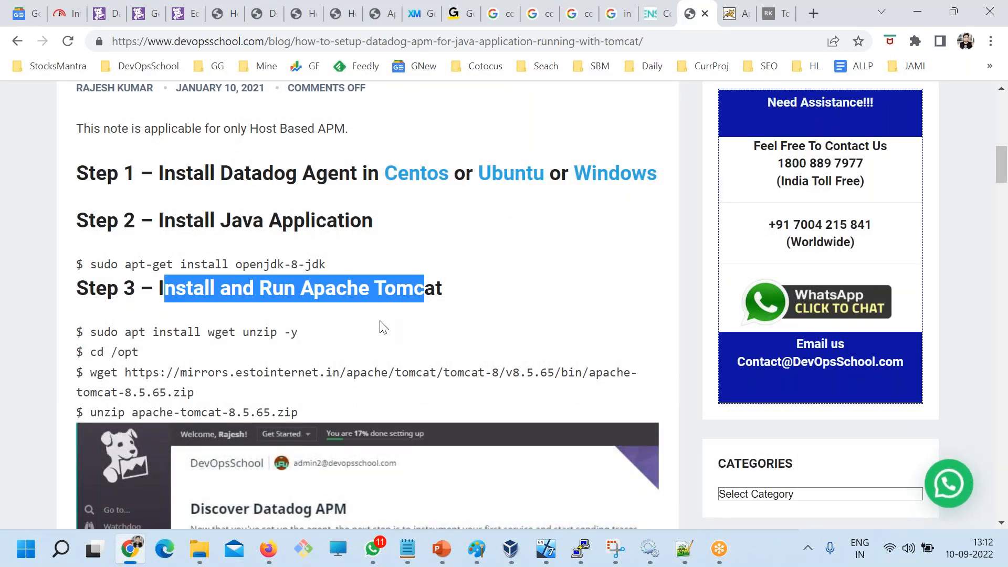
pyautogui.scroll(-11, 383, 326)
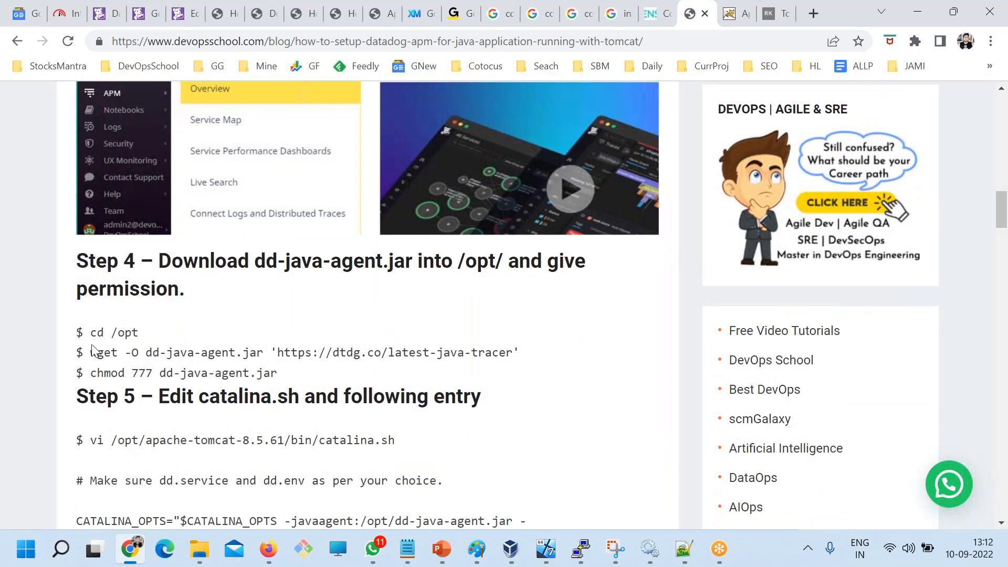
pyautogui.moveTo(91, 351); pyautogui.dragTo(426, 356)
# - Copy the cd /opt command from Step 4, run it in the PuTTY terminal, and list the directory
pyautogui.moveTo(141, 333); pyautogui.dragTo(89, 334)
pyautogui.press('super+c')
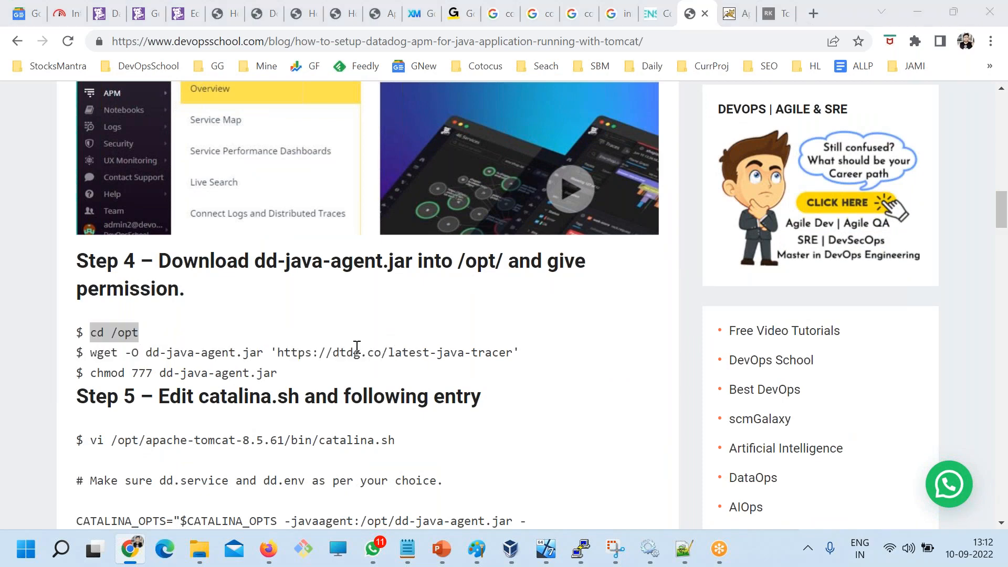
pyautogui.hotkey('alt', 'Tab')
pyautogui.write('cd')
pyautogui.rightClick(450, 270)
pyautogui.press('Return')
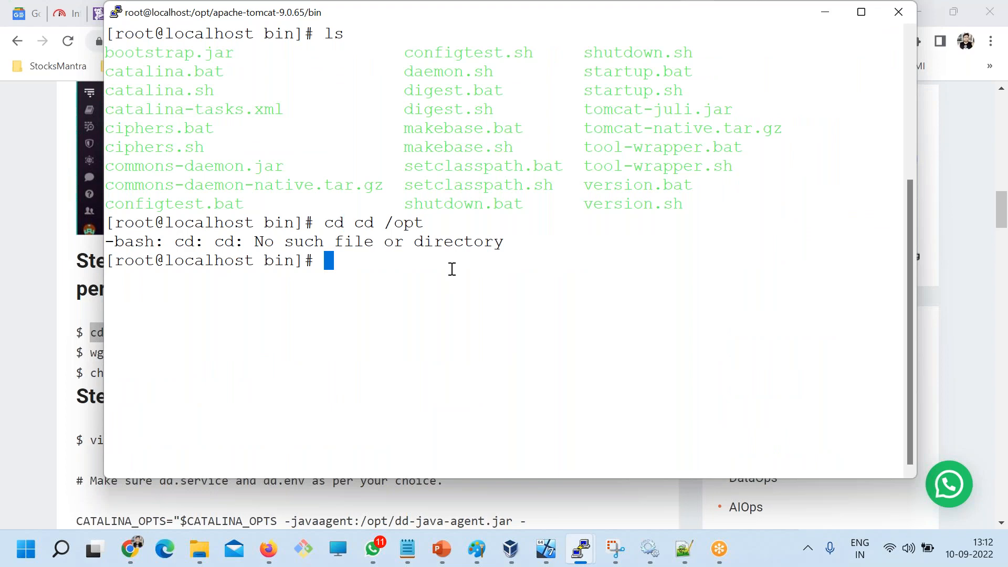
pyautogui.rightClick(451, 269)
pyautogui.press('Return')
pyautogui.write('ls')
pyautogui.press('Return')
pyautogui.hotkey('alt', 'Tab')
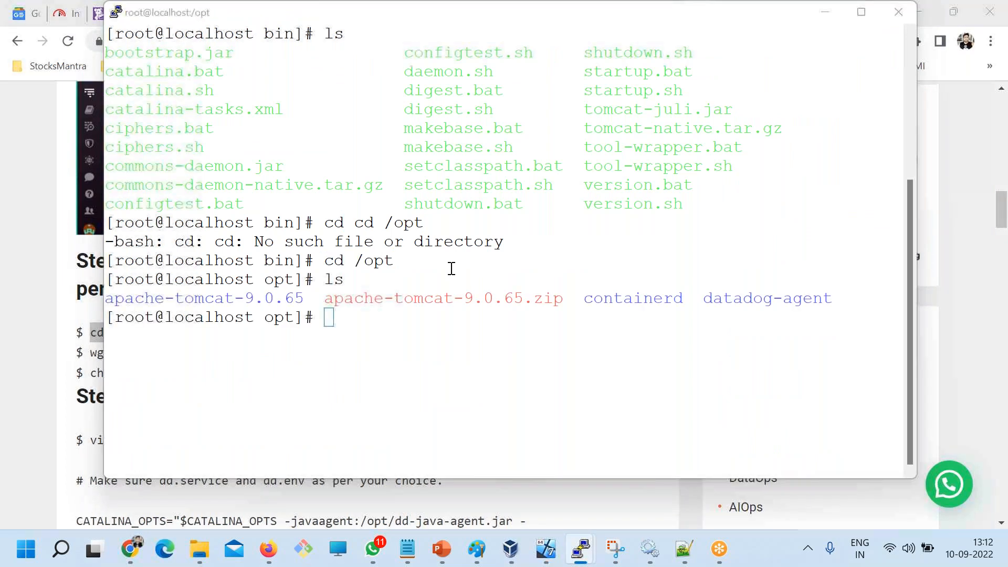
pyautogui.moveTo(90, 352); pyautogui.dragTo(520, 353)
pyautogui.press('super+c')
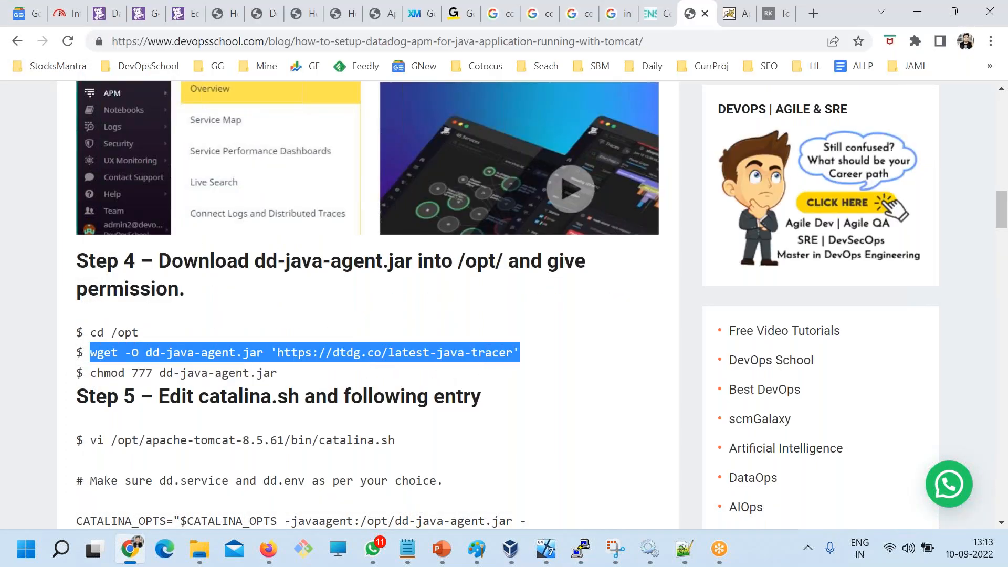
pyautogui.hotkey('alt', 'Tab')
pyautogui.rightClick(440, 219)
pyautogui.press('Return')
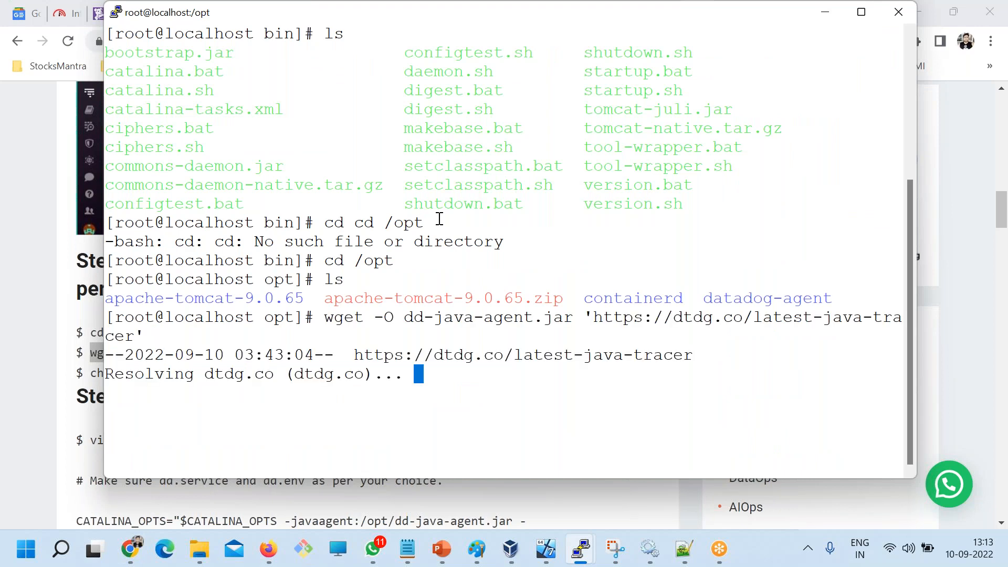
pyautogui.doubleClick(476, 326)
# - Copy the article's chmod 777 dd-java-agent.jar command and run it in the PuTTY terminal
pyautogui.hotkey('alt', 'Tab')
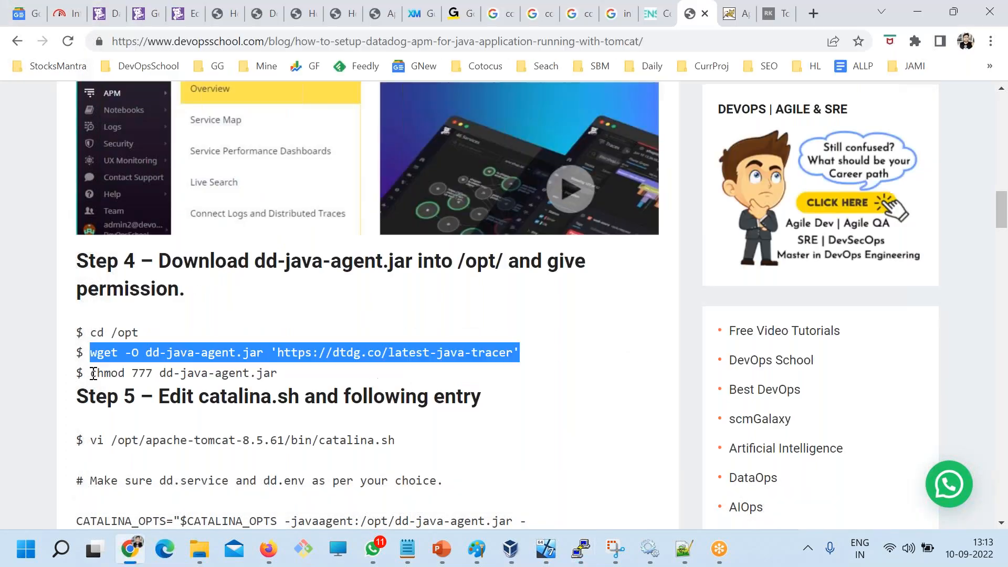
pyautogui.moveTo(92, 373); pyautogui.dragTo(324, 379)
pyautogui.press('super+c')
pyautogui.hotkey('alt', 'Tab')
pyautogui.rightClick(325, 379)
pyautogui.press('Return')
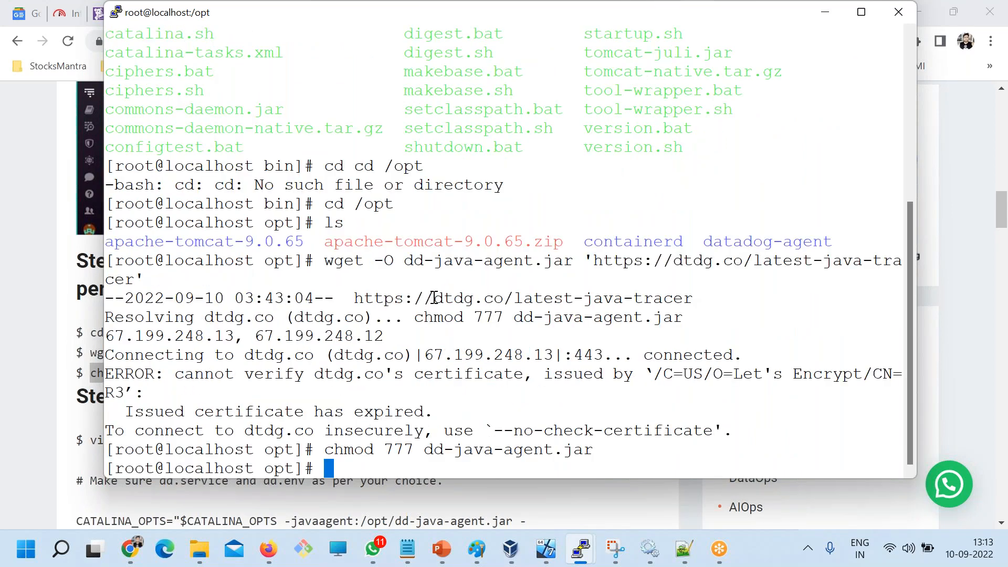
# - Try the same wget download of dd-java-agent.jar again
pyautogui.press('Up')
pyautogui.press('Up')
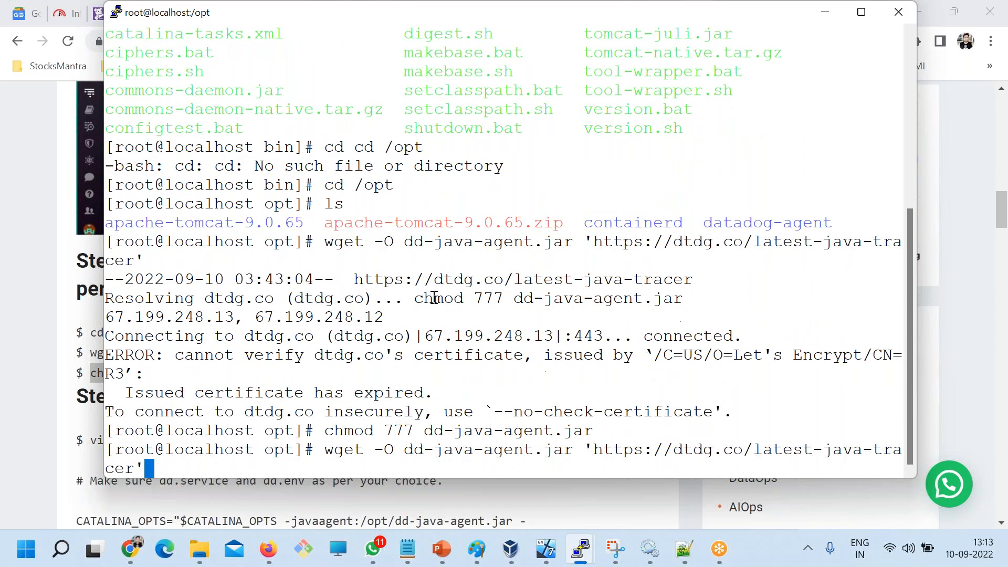
pyautogui.press('Return')
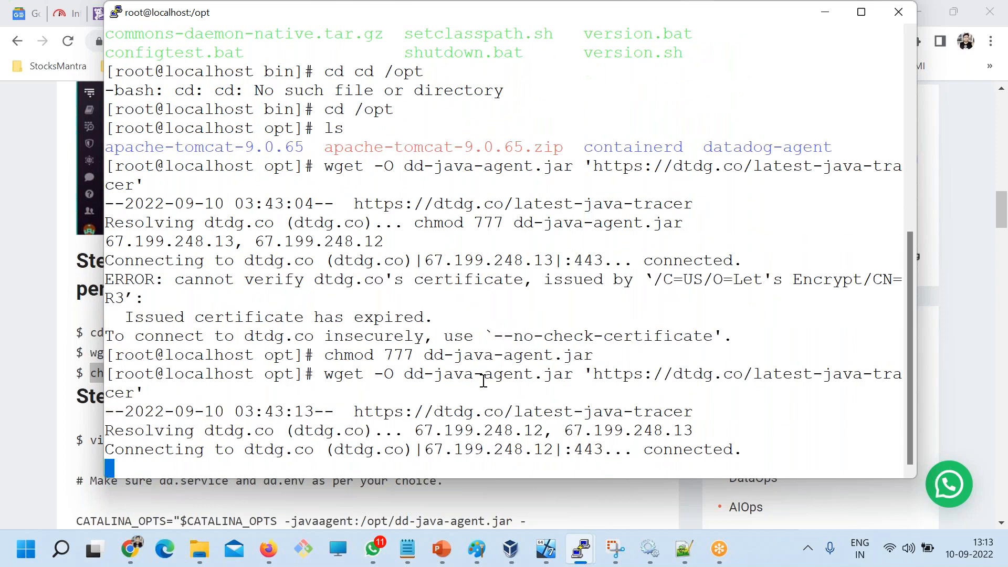
# - Rerun the wget download of dd-java-agent.jar with the --no-check-certificate option added
pyautogui.moveTo(494, 261); pyautogui.dragTo(706, 261)
pyautogui.press('super+c')
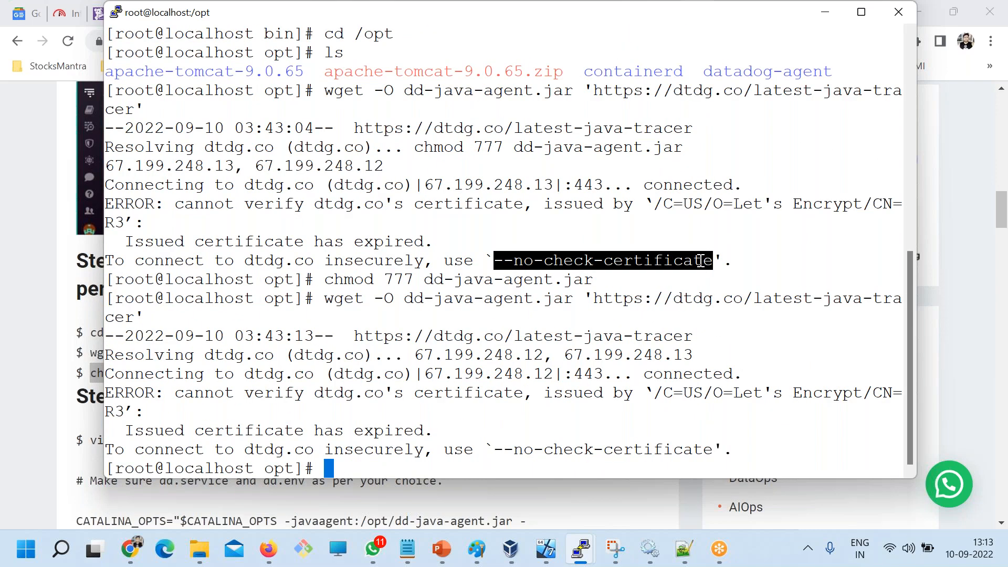
pyautogui.press('Up')
pyautogui.rightClick(688, 254)
pyautogui.press('Return')
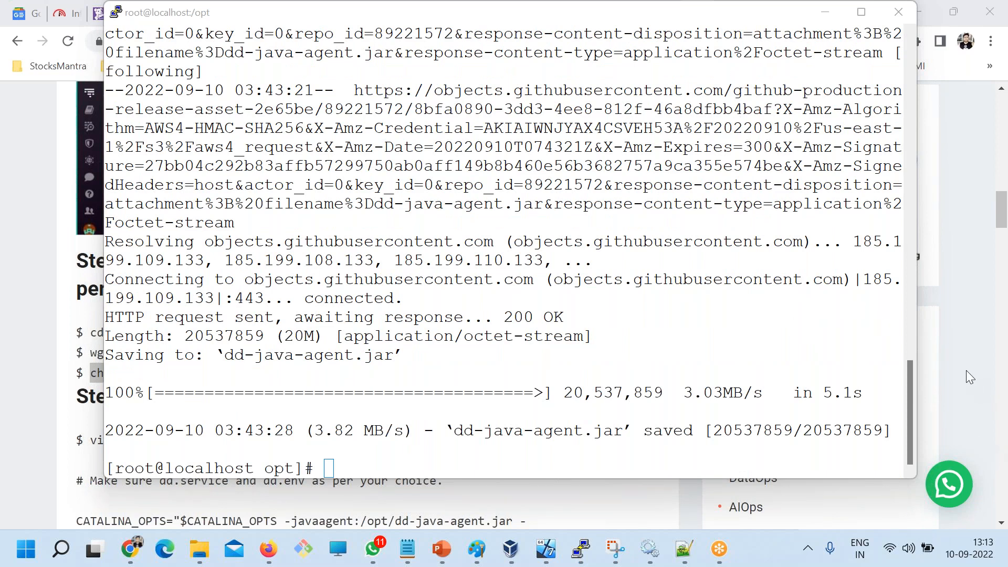
# - Give the downloaded tracer full permissions by running chmod 777 dd-java-agent.jar in the terminal
pyautogui.click(729, 72)
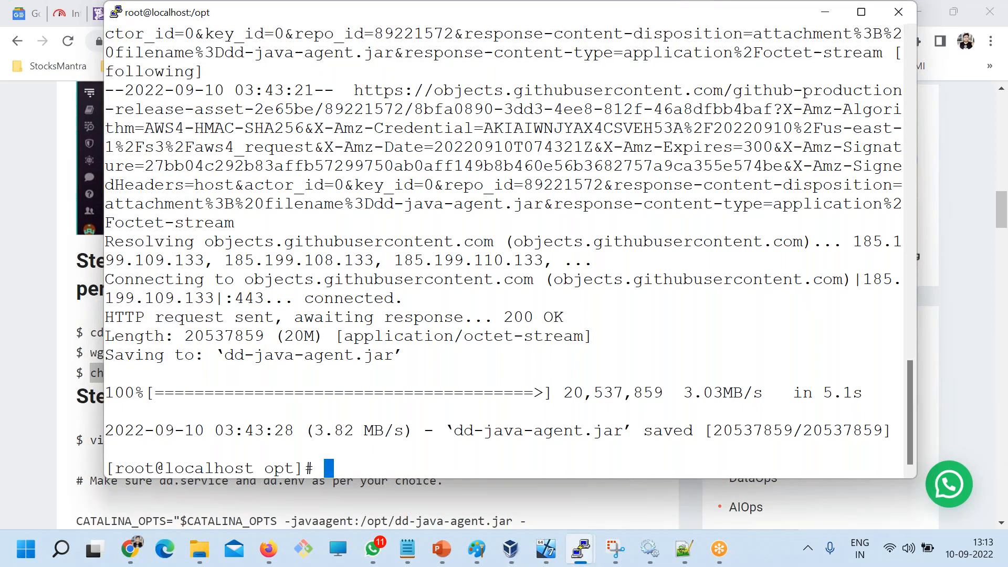
pyautogui.hotkey('alt', 'Tab')
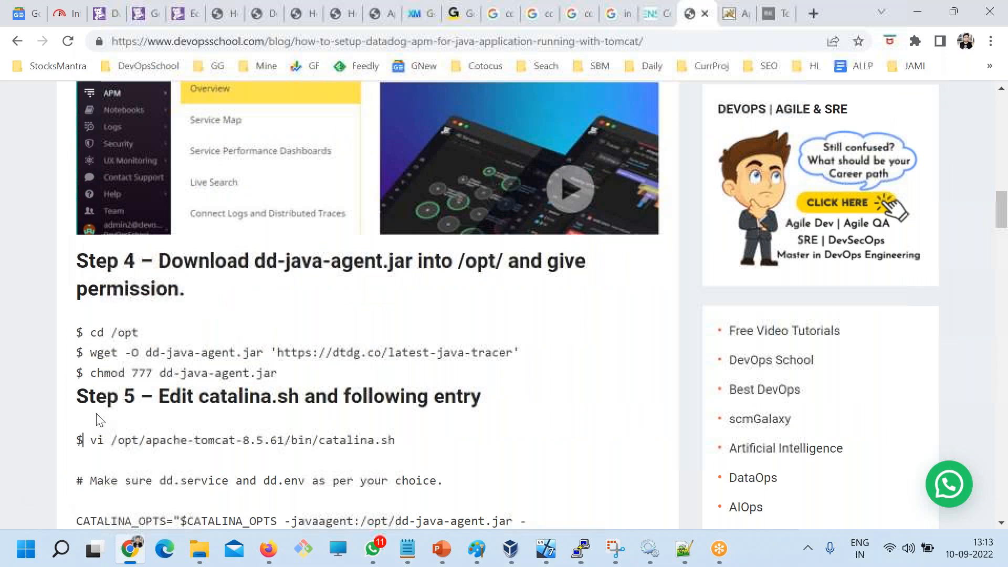
pyautogui.hotkey('alt', 'Tab')
pyautogui.rightClick(336, 275)
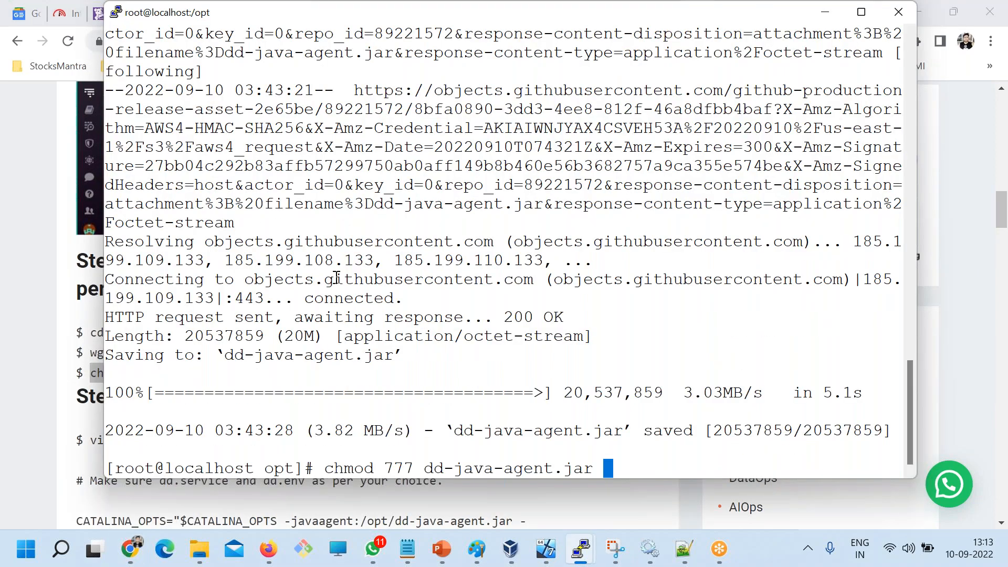
pyautogui.press('Return')
# - Read Step 5 of the article and copy its full CATALINA_OPTS entry for catalina.sh
pyautogui.hotkey('alt', 'Tab')
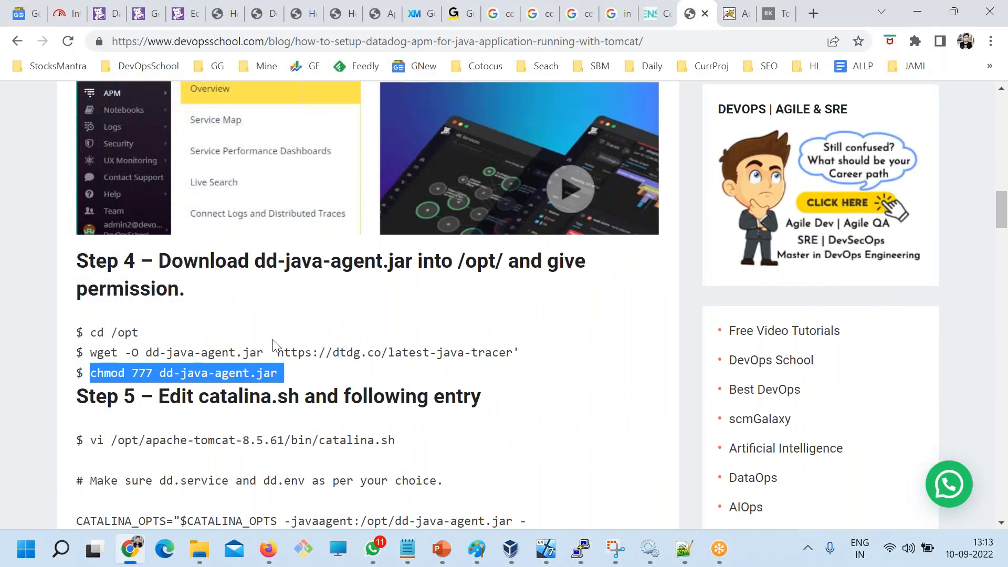
pyautogui.scroll(-5, 273, 347)
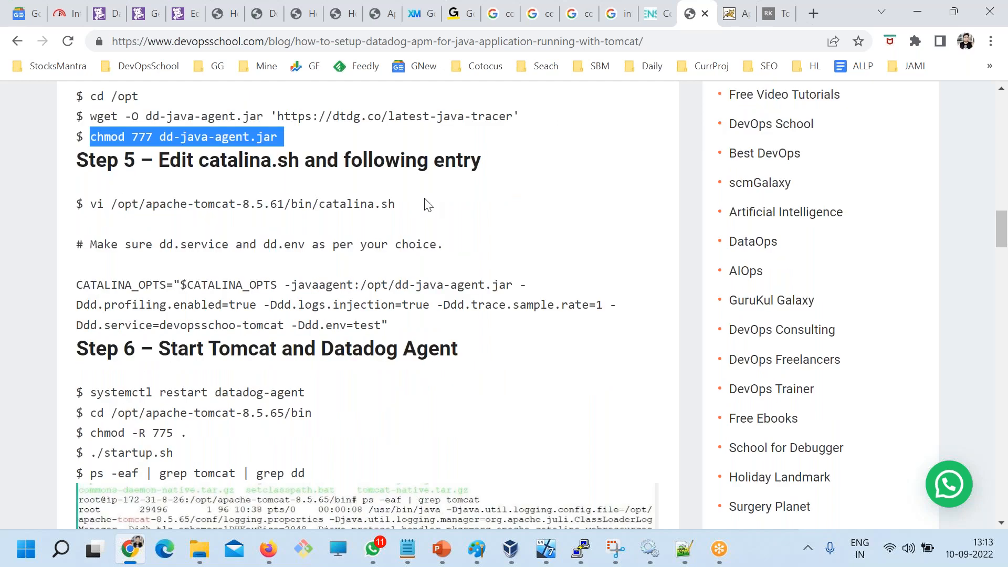
pyautogui.moveTo(428, 205); pyautogui.dragTo(328, 205)
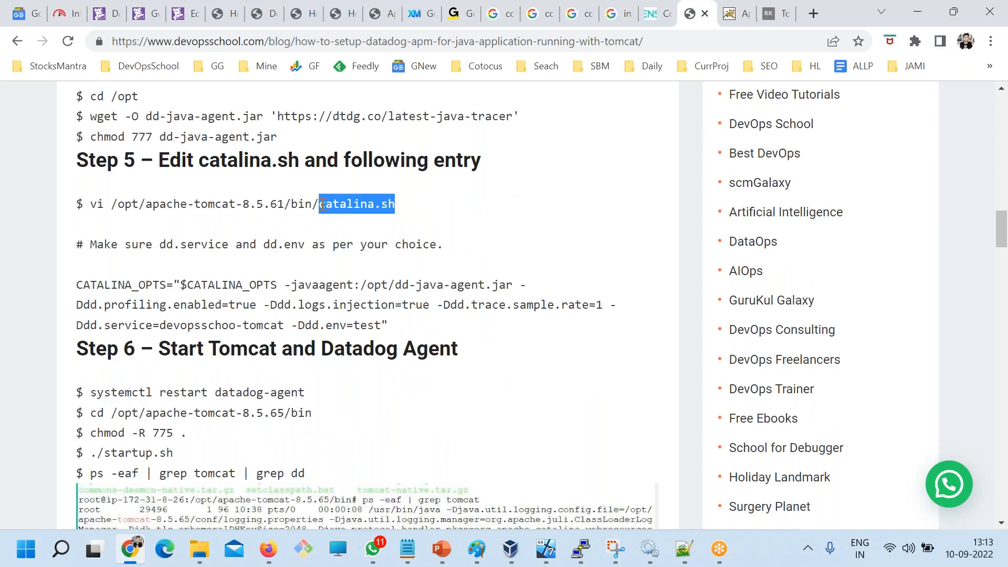
pyautogui.moveTo(388, 325); pyautogui.dragTo(74, 282)
pyautogui.click(242, 293)
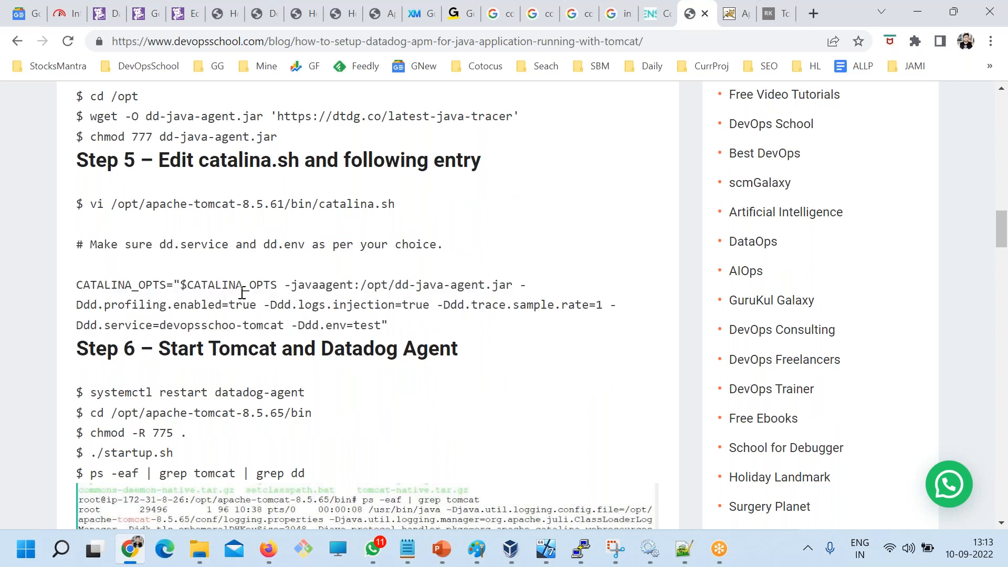
pyautogui.moveTo(318, 285); pyautogui.dragTo(494, 285)
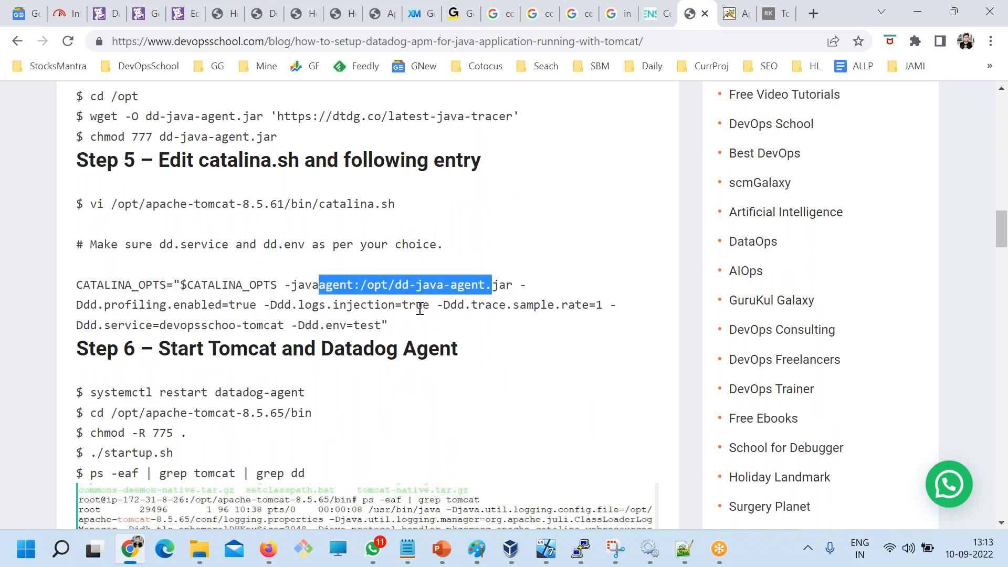
pyautogui.moveTo(422, 306); pyautogui.dragTo(367, 305)
pyautogui.moveTo(167, 325); pyautogui.dragTo(284, 320)
pyautogui.moveTo(389, 329)
pyautogui.mouseDown()
pyautogui.moveTo(297, 326)
pyautogui.moveTo(248, 304)
pyautogui.moveTo(95, 299)
pyautogui.moveTo(305, 307)
pyautogui.moveTo(388, 326)
pyautogui.mouseUp()
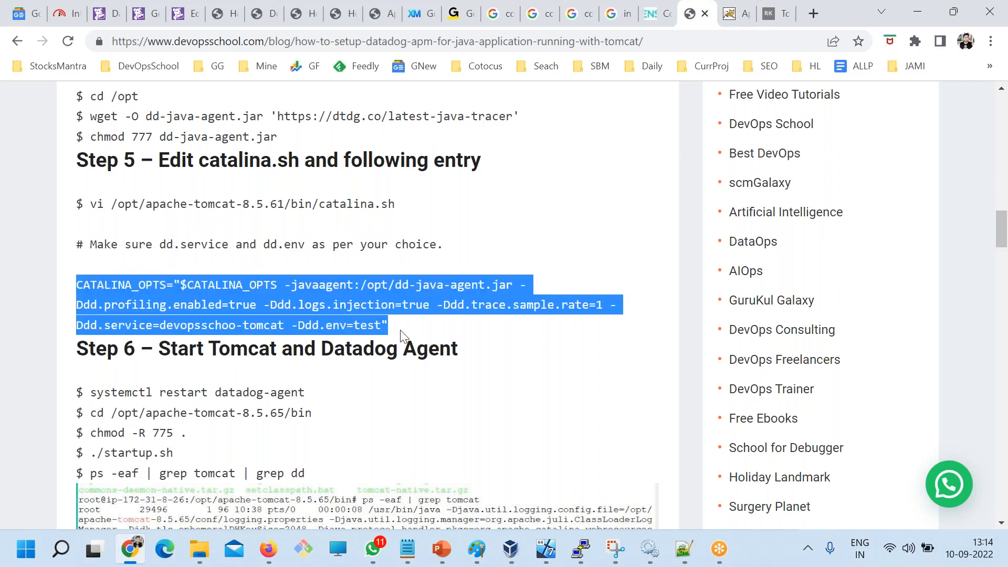
# - Switch to the PuTTY terminal, clear it and list the contents of /opt
pyautogui.hotkey('alt', 'Tab')
pyautogui.write('c')
pyautogui.write('lear')
pyautogui.press('Return')
pyautogui.write('ls')
pyautogui.press('Return')
# - Change into the apache-tomcat-9.0.65 folder's bin directory and clear the terminal
pyautogui.write('cd ')
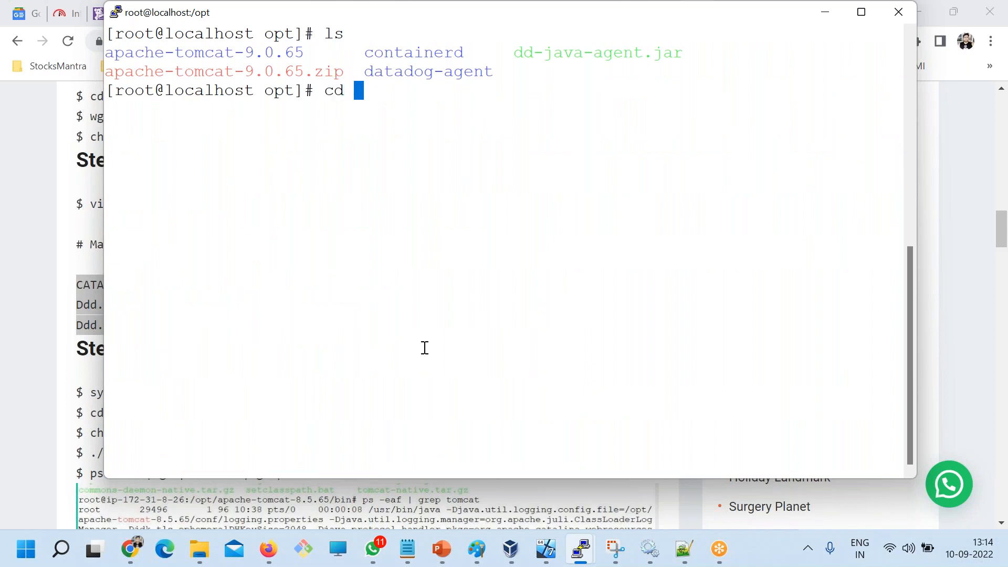
pyautogui.write('a')
pyautogui.press('Tab')
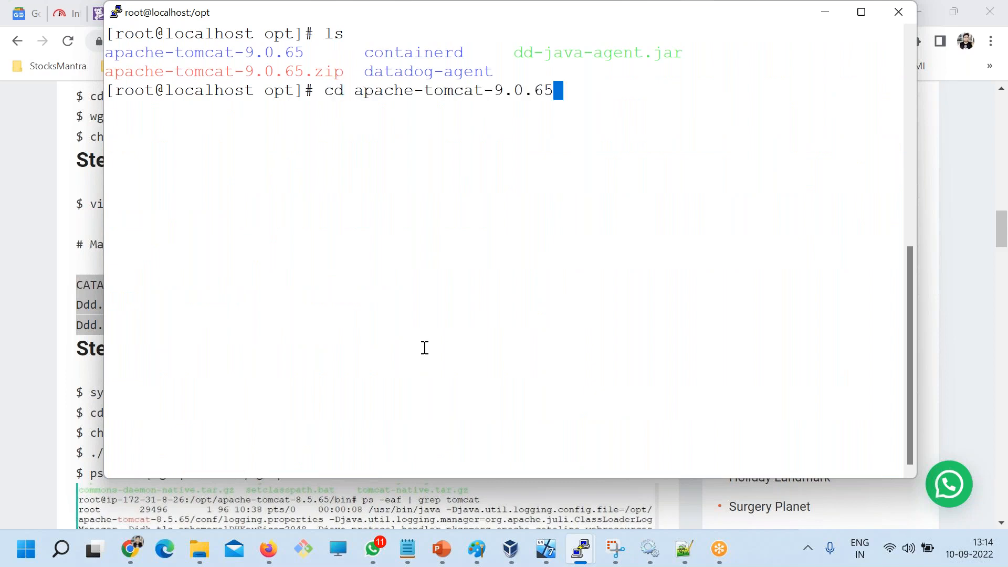
pyautogui.press('Return')
pyautogui.write('cd')
pyautogui.press('BackSpace')
pyautogui.press('BackSpace')
pyautogui.write('bin/')
pyautogui.press('Tab')
pyautogui.press('Return')
pyautogui.write('clear')
pyautogui.press('Return')
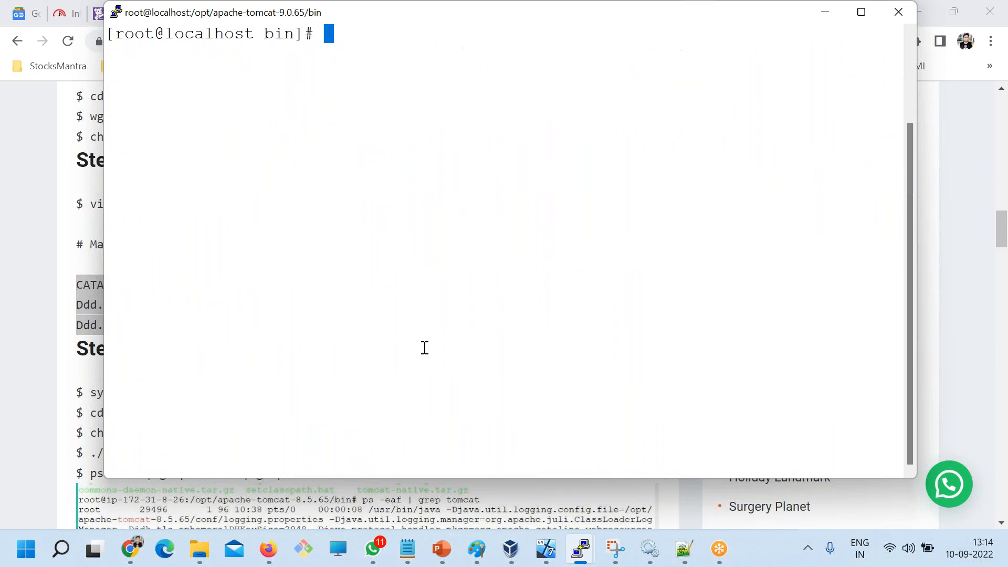
# - List the files in the bin directory and open catalina.sh in vi
pyautogui.write('ls')
pyautogui.press('Return')
pyautogui.write('vi catalina')
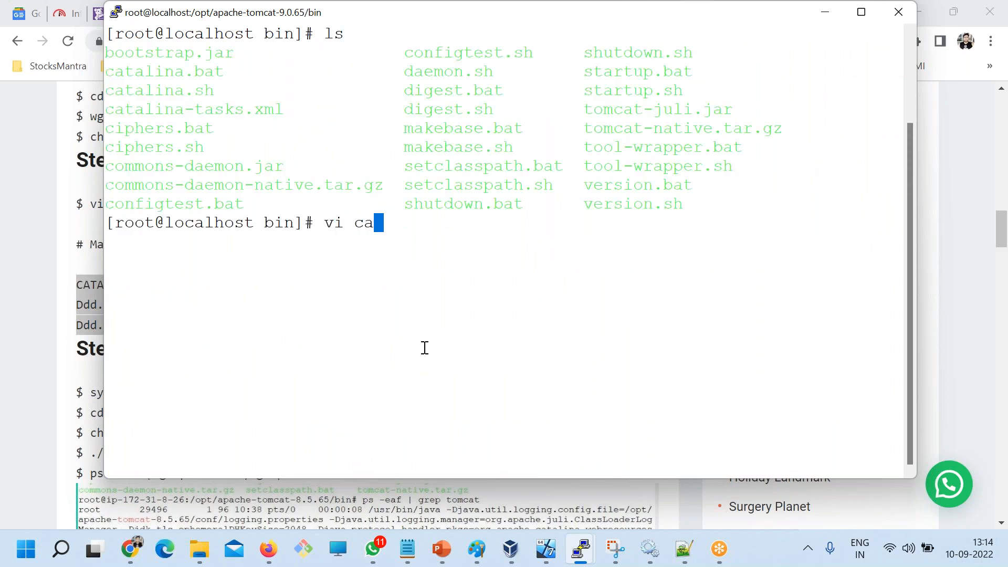
pyautogui.press('Tab')
pyautogui.write('.s')
pyautogui.press('Tab')
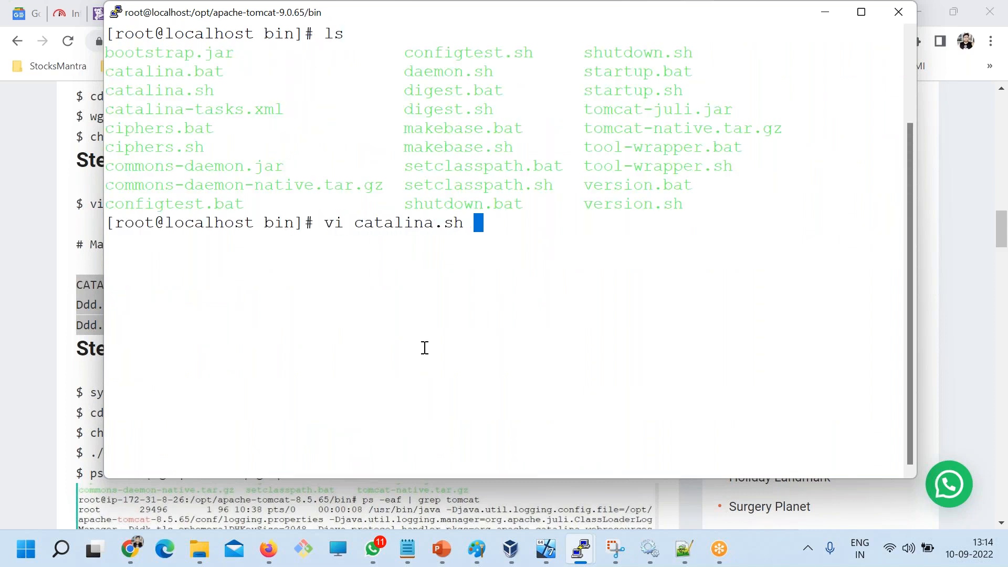
pyautogui.press('Return')
# - Insert the copied CATALINA_OPTS entry below the esac line of catalina.sh, then save the file and quit vi
pyautogui.press('Down')
pyautogui.press('Down')
pyautogui.press('Down')
pyautogui.press('Down')
pyautogui.press('Down')
pyautogui.press('Down')
pyautogui.press('Down')
pyautogui.press('Down')
pyautogui.press('Down')
pyautogui.press('Down')
pyautogui.press('Down')
pyautogui.press('Down')
pyautogui.press('Down')
pyautogui.press('Down')
pyautogui.press('Down')
pyautogui.press('Down')
pyautogui.press('Down')
pyautogui.press('Down')
pyautogui.press('Down')
pyautogui.press('Down')
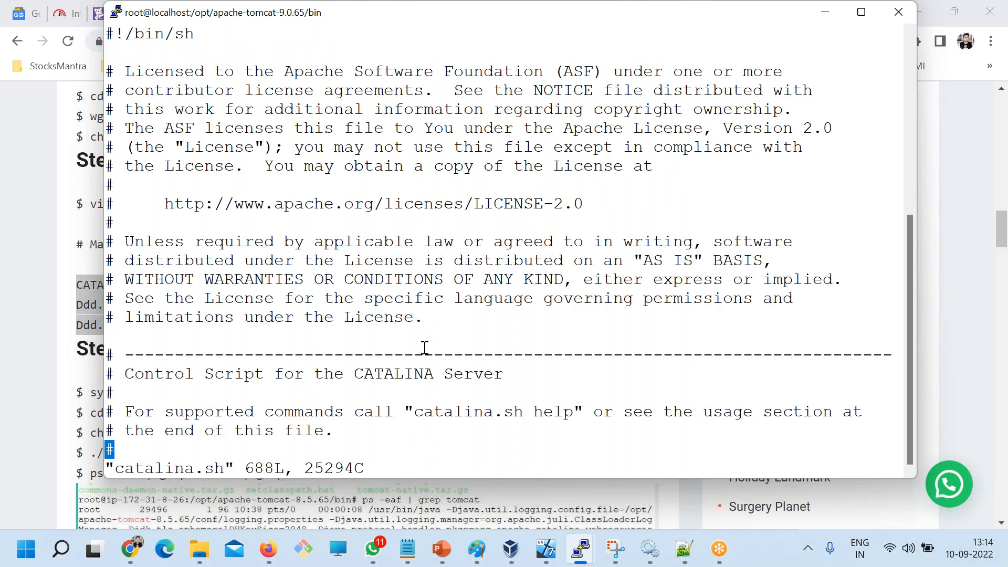
pyautogui.press('Down')
pyautogui.press('Down')
pyautogui.press('Down')
pyautogui.press('Down')
pyautogui.press('Down')
pyautogui.press('Down')
pyautogui.press('Down')
pyautogui.press('Down')
pyautogui.press('Down')
pyautogui.press('Down')
pyautogui.press('Down')
pyautogui.press('Down')
pyautogui.press('Down')
pyautogui.press('Down')
pyautogui.press('Down')
pyautogui.press('Down')
pyautogui.press('Down')
pyautogui.press('Down')
pyautogui.press('Down')
pyautogui.press('Down')
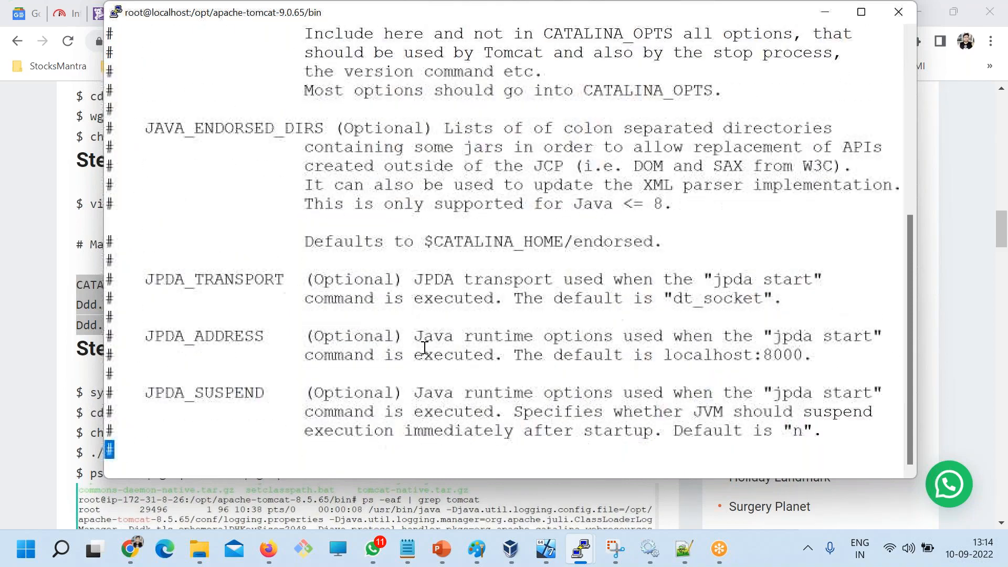
pyautogui.press('Down')
pyautogui.press('Down')
pyautogui.press('Down')
pyautogui.press('Down')
pyautogui.press('Down')
pyautogui.press('Down')
pyautogui.press('Down')
pyautogui.press('Down')
pyautogui.press('Down')
pyautogui.press('Down')
pyautogui.press('Down')
pyautogui.press('Down')
pyautogui.press('Down')
pyautogui.press('Down')
pyautogui.press('Down')
pyautogui.press('Down')
pyautogui.press('Down')
pyautogui.press('Down')
pyautogui.press('Down')
pyautogui.press('Down')
pyautogui.press('Up')
pyautogui.press('Up')
pyautogui.press('Up')
pyautogui.press('Up')
pyautogui.press('Up')
pyautogui.press('Up')
pyautogui.press('Up')
pyautogui.press('Up')
pyautogui.press('Up')
pyautogui.press('i')
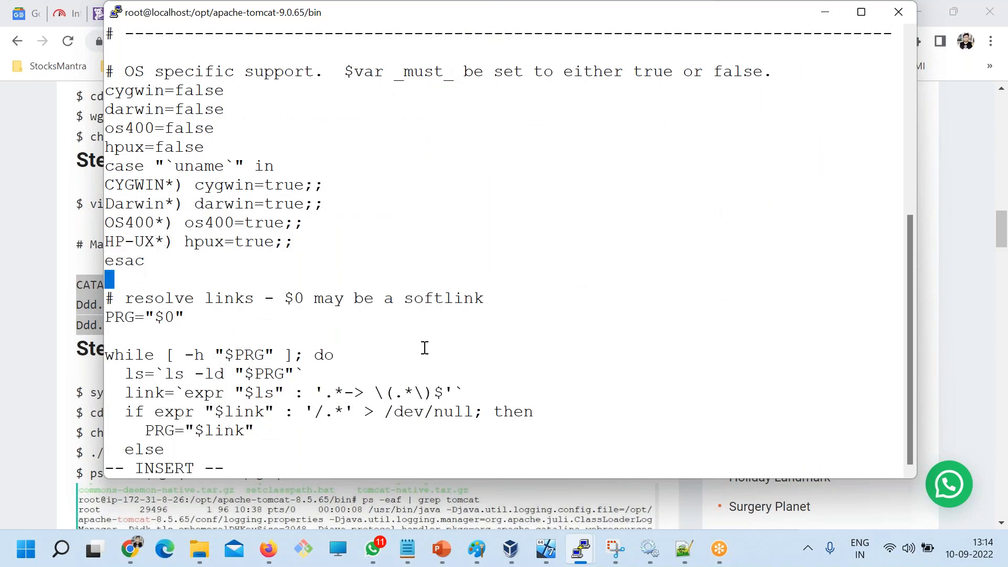
pyautogui.press('BackSpace')
pyautogui.press('Return')
pyautogui.press('Return')
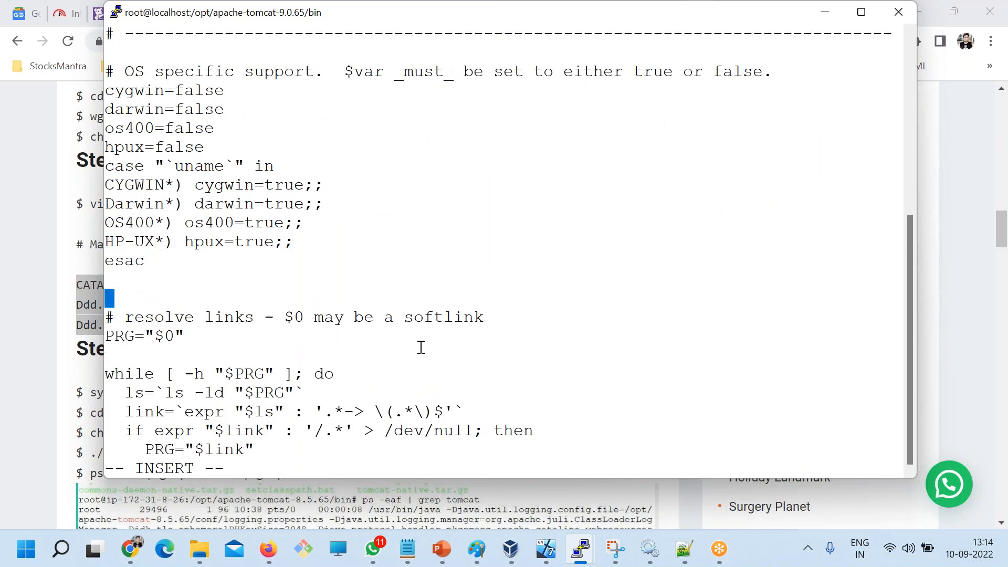
pyautogui.rightClick(421, 347)
pyautogui.press('Escape')
pyautogui.write(':wq')
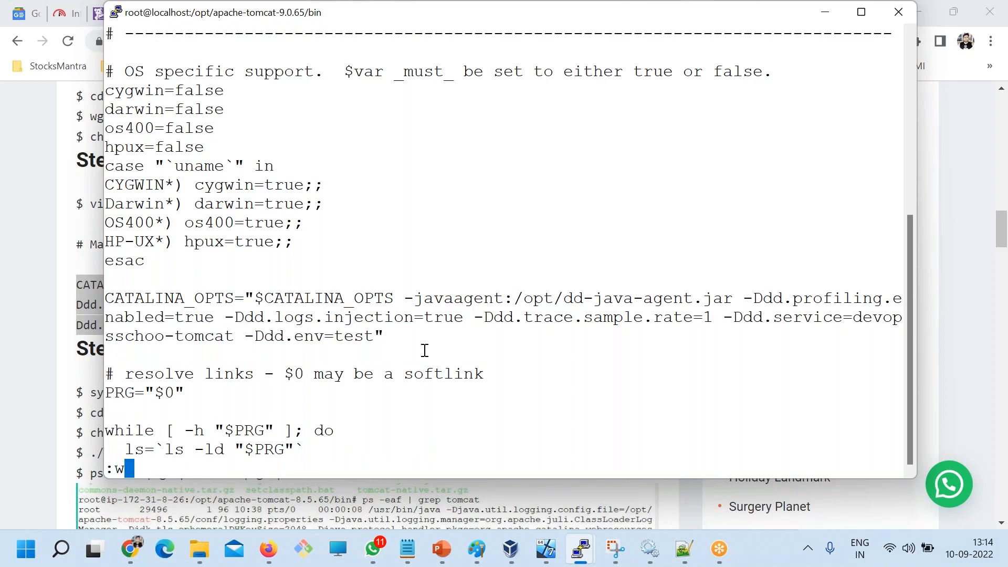
pyautogui.press('Return')
# - Check Step 6 of the article, list the bin directory again and run ./shutdown.sh to stop Tomcat
pyautogui.hotkey('alt', 'Tab')
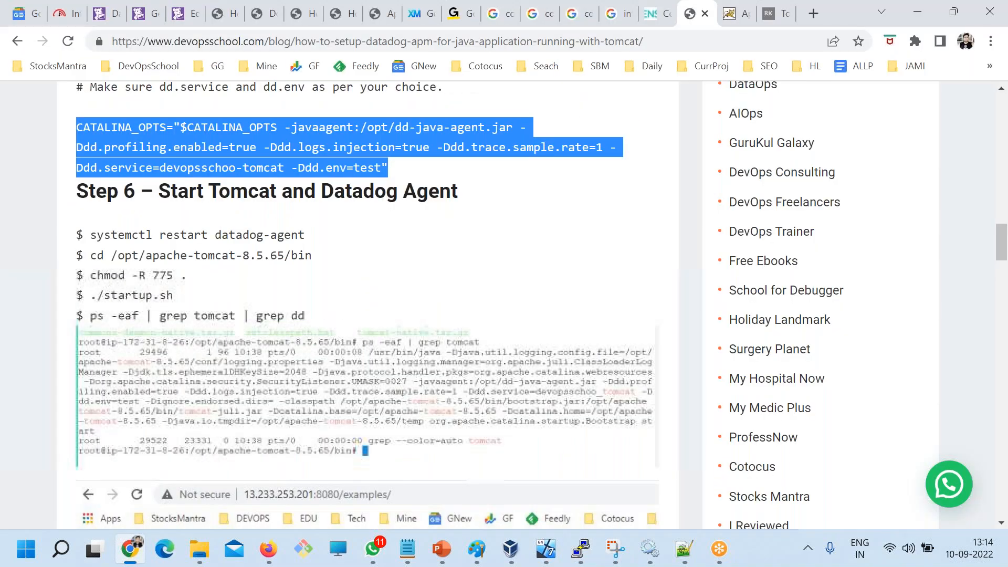
pyautogui.moveTo(90, 234); pyautogui.dragTo(305, 235)
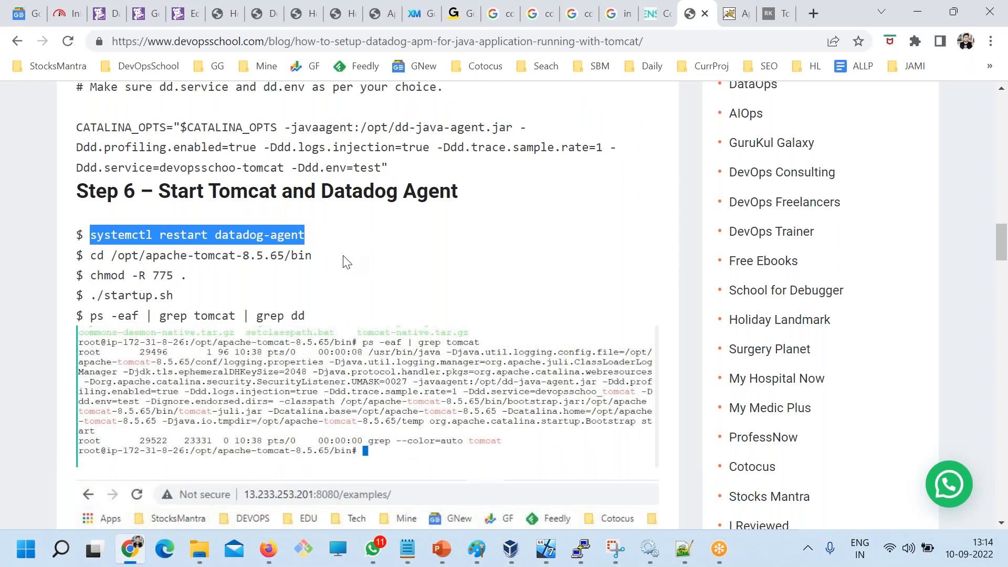
pyautogui.hotkey('alt', 'Tab')
pyautogui.write('ls')
pyautogui.press('Return')
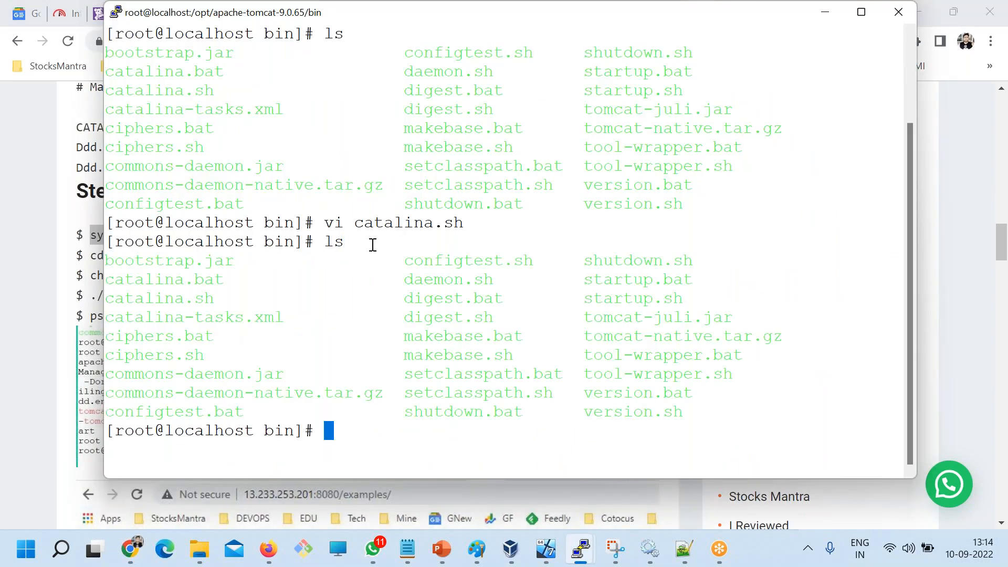
pyautogui.doubleClick(635, 305)
pyautogui.doubleClick(608, 259)
pyautogui.press('super+c')
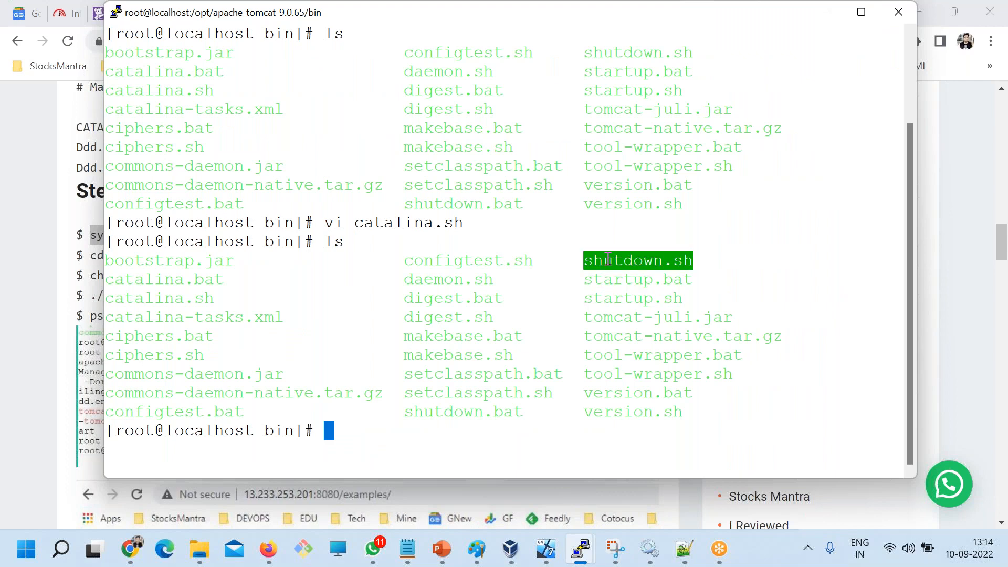
pyautogui.write('./')
pyautogui.rightClick(599, 242)
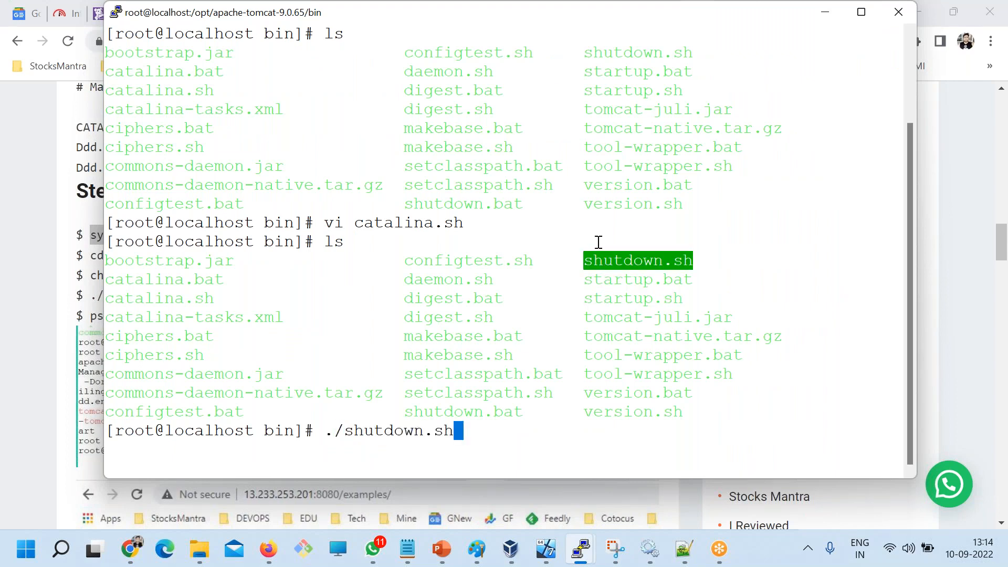
pyautogui.press('Return')
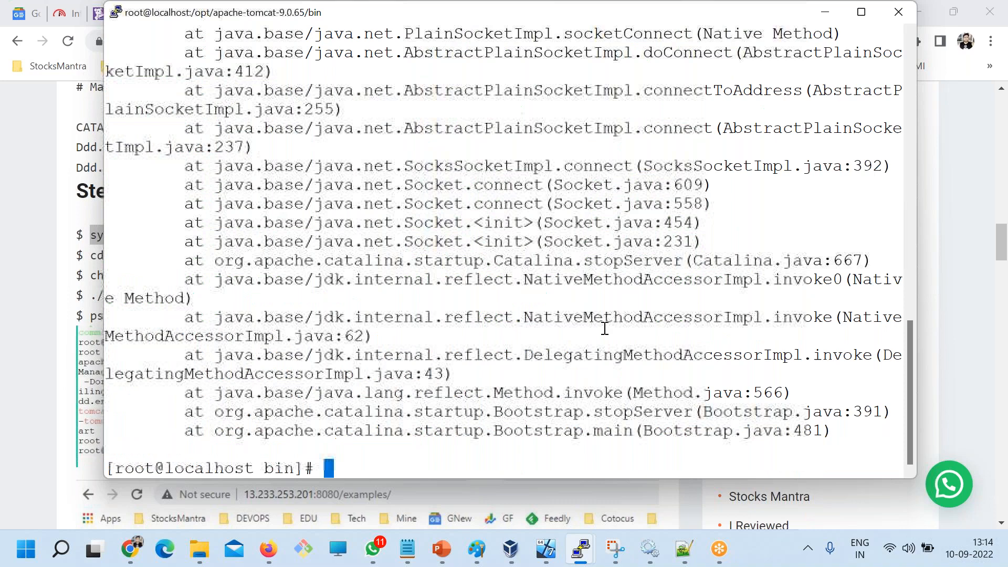
# - Review the shutdown output and start Tomcat by running ./startup.sh
pyautogui.scroll(8, 499, 378)
pyautogui.scroll(-4, 499, 378)
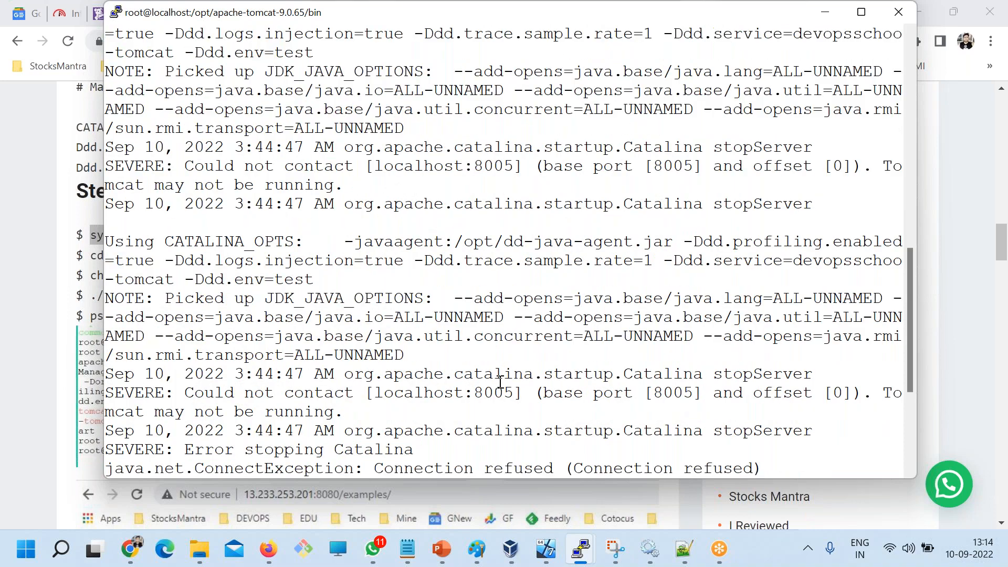
pyautogui.moveTo(170, 194); pyautogui.dragTo(303, 234)
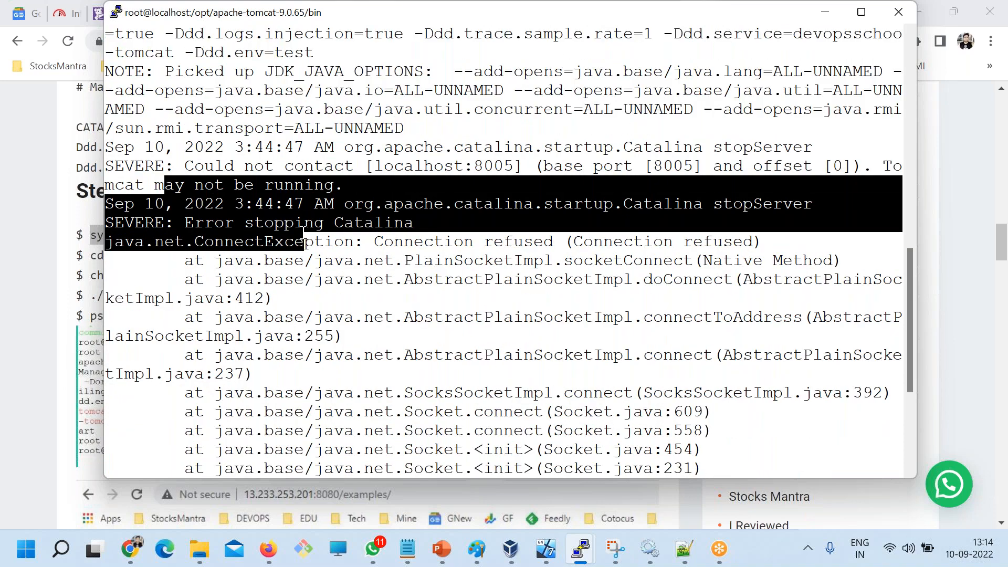
pyautogui.scroll(6, 366, 265)
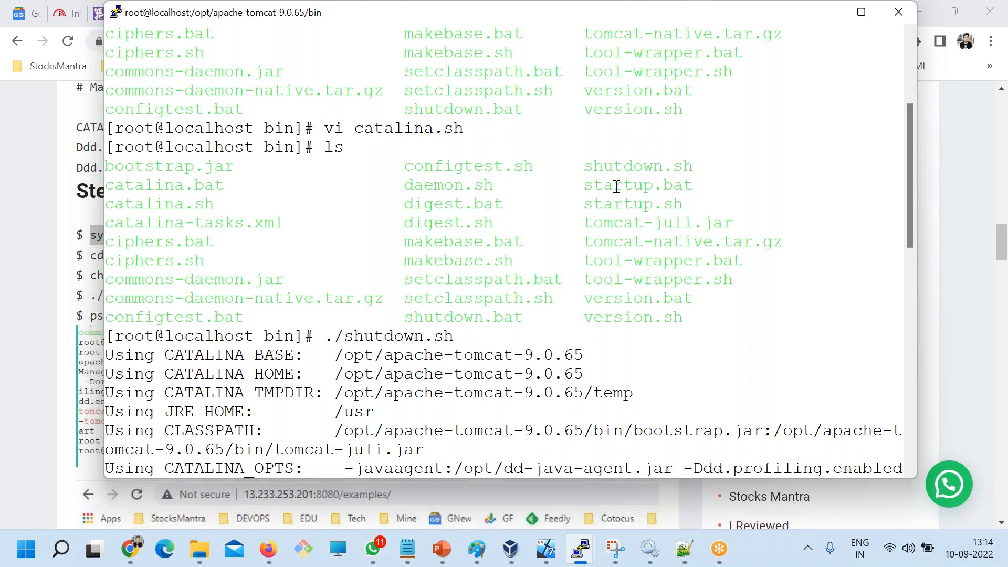
pyautogui.doubleClick(616, 186)
pyautogui.doubleClick(614, 167)
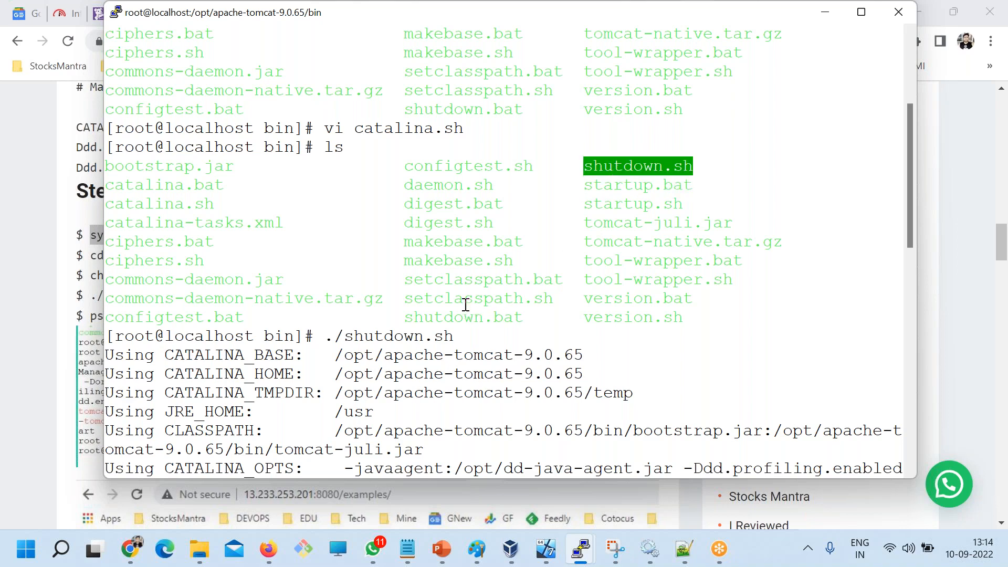
pyautogui.doubleClick(603, 205)
pyautogui.press('super+c')
pyautogui.scroll(-10, 517, 315)
pyautogui.write('./')
pyautogui.rightClick(517, 327)
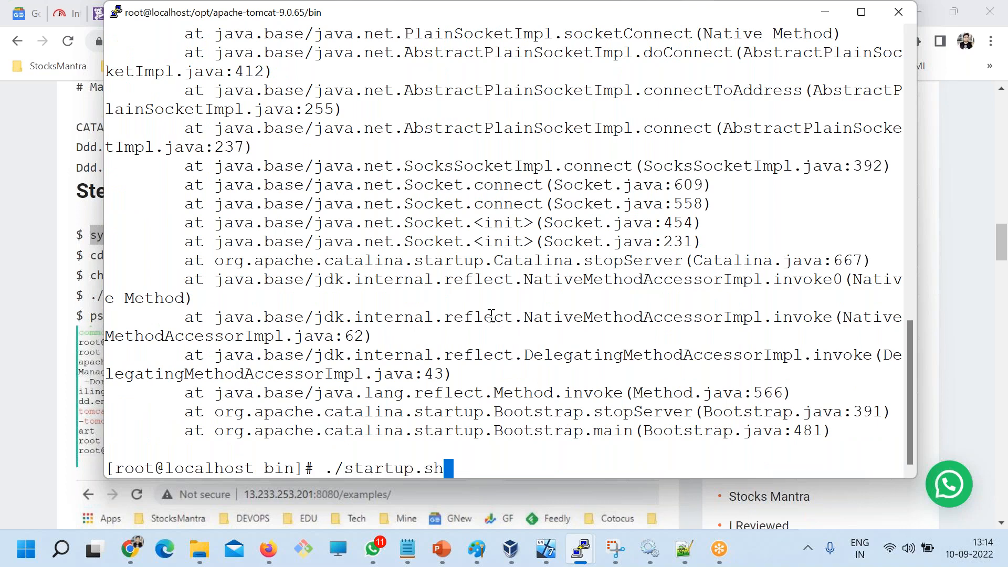
pyautogui.press('Return')
# - Copy the article's ps -eaf | grep tomcat | grep dd command, run it and examine the Datadog options on the Tomcat process
pyautogui.hotkey('alt', 'Tab')
pyautogui.click(158, 252)
pyautogui.hotkey('alt', 'Tab')
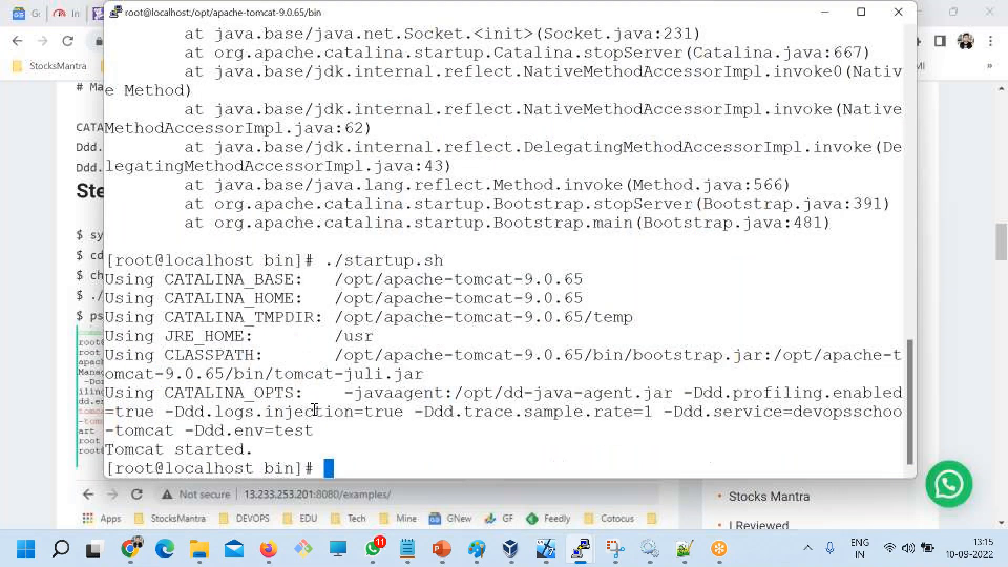
pyautogui.hotkey('alt', 'Tab')
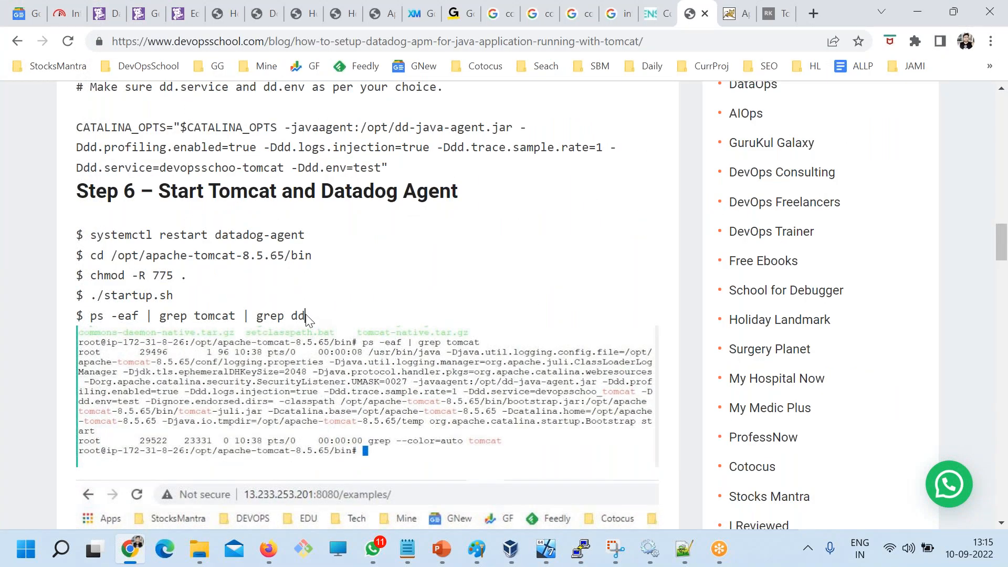
pyautogui.moveTo(308, 320); pyautogui.dragTo(91, 318)
pyautogui.hotkey('ctrl', 'c')
pyautogui.hotkey('alt', 'Tab')
pyautogui.rightClick(336, 207)
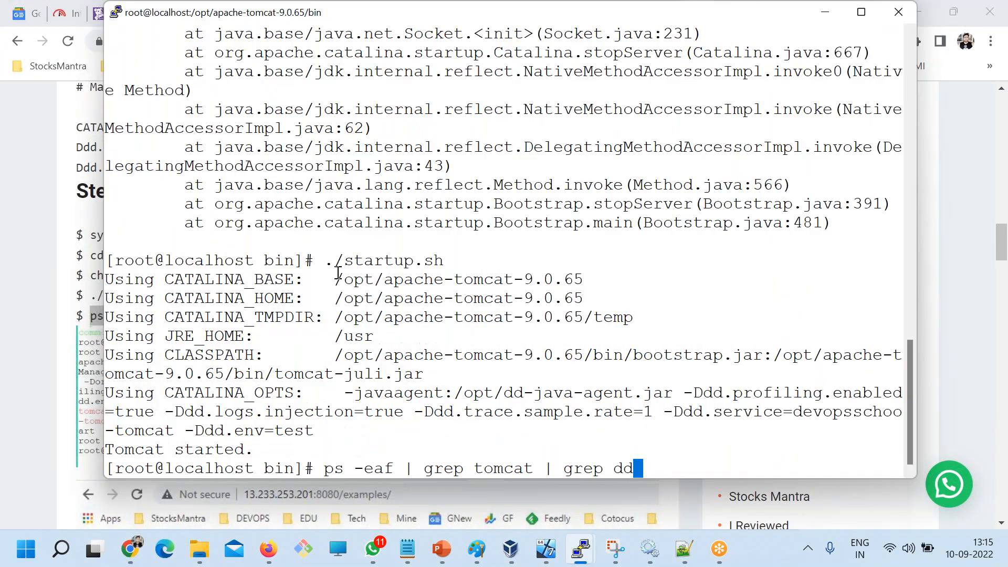
pyautogui.press('Return')
pyautogui.moveTo(385, 351); pyautogui.dragTo(439, 378)
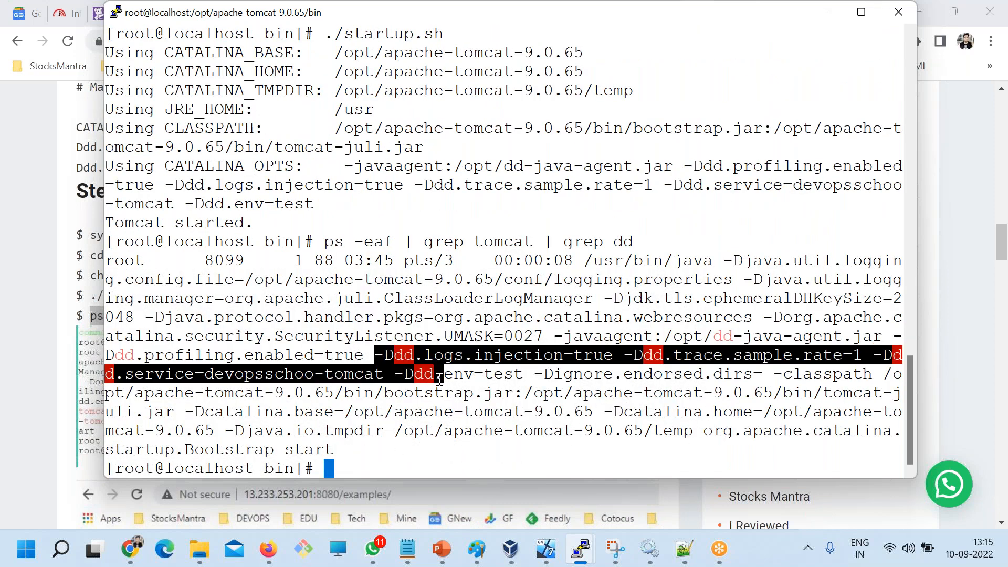
pyautogui.moveTo(646, 317)
pyautogui.mouseDown()
pyautogui.moveTo(733, 357)
pyautogui.moveTo(762, 357)
pyautogui.mouseUp()
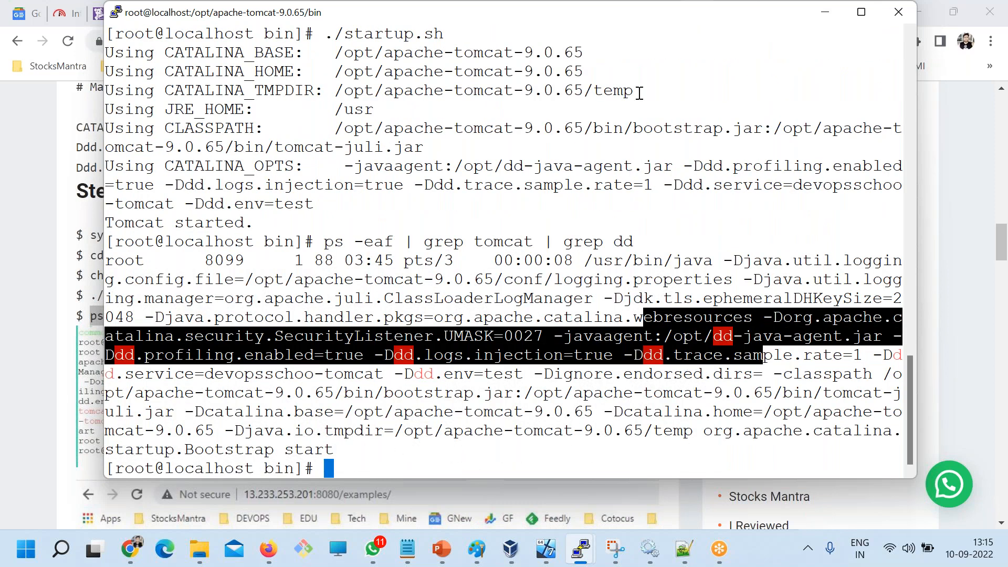
# - Switch to the Paint diagram with the DD box and add purple freehand strokes around the application box and the DA label
pyautogui.hotkey('alt', 'Tab')
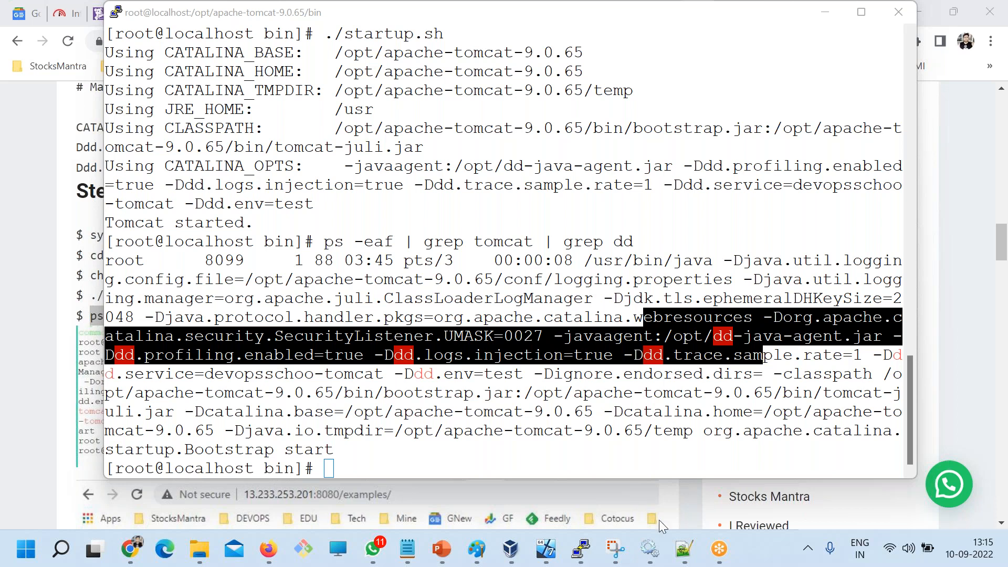
pyautogui.moveTo(476, 548)
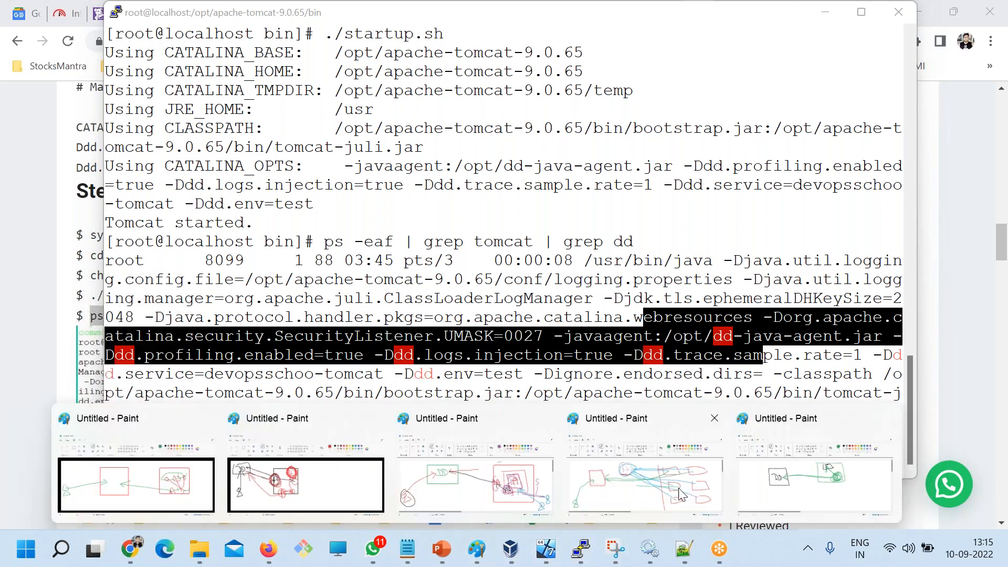
pyautogui.click(665, 495)
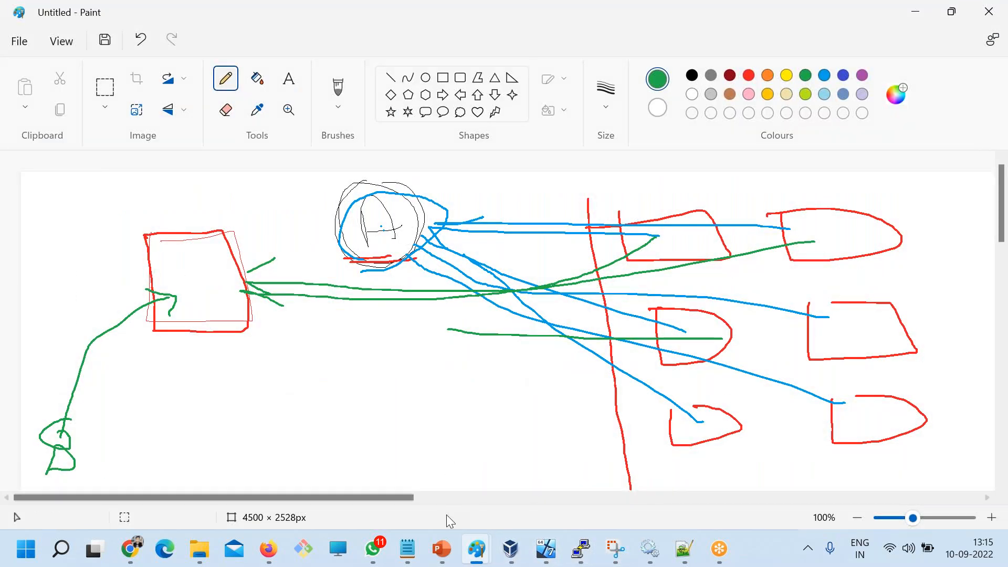
pyautogui.click(476, 550)
pyautogui.click(439, 493)
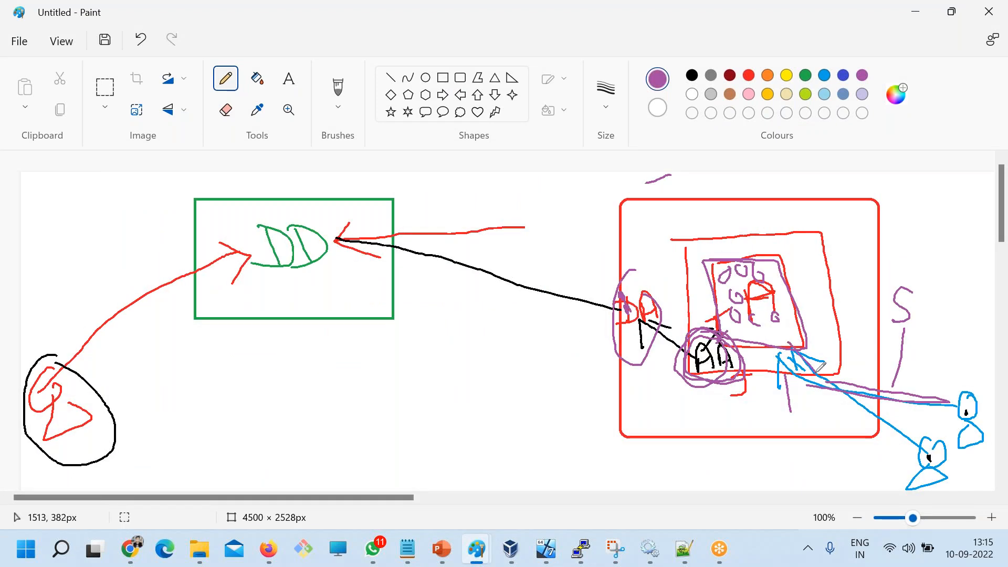
pyautogui.moveTo(757, 265); pyautogui.dragTo(735, 350)
pyautogui.moveTo(622, 280)
pyautogui.mouseDown()
pyautogui.moveTo(643, 343)
pyautogui.moveTo(617, 285)
pyautogui.mouseUp()
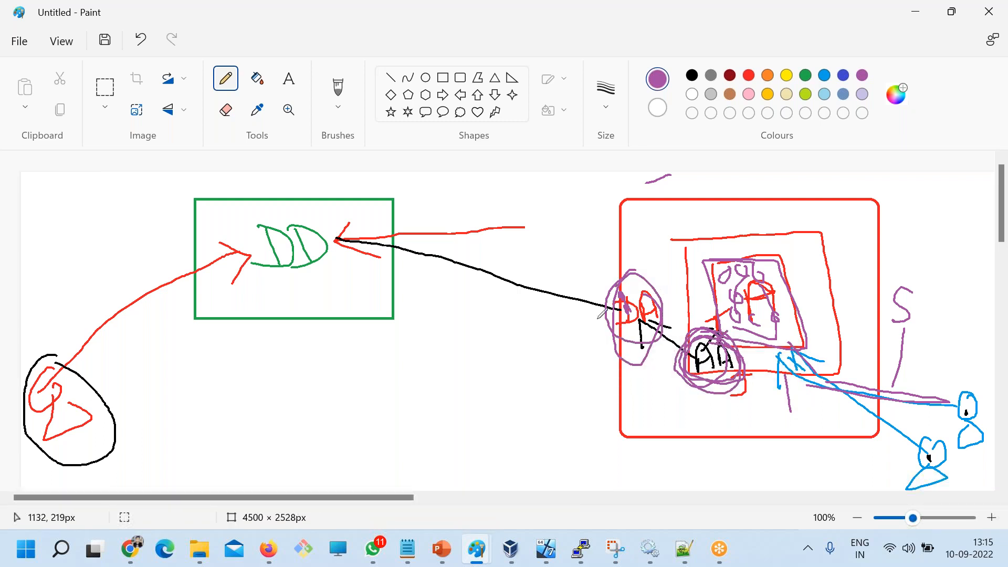
# - Switch to Chrome and open 192.168.1.2:8080 in a new tab
pyautogui.click(131, 549)
pyautogui.click(808, 19)
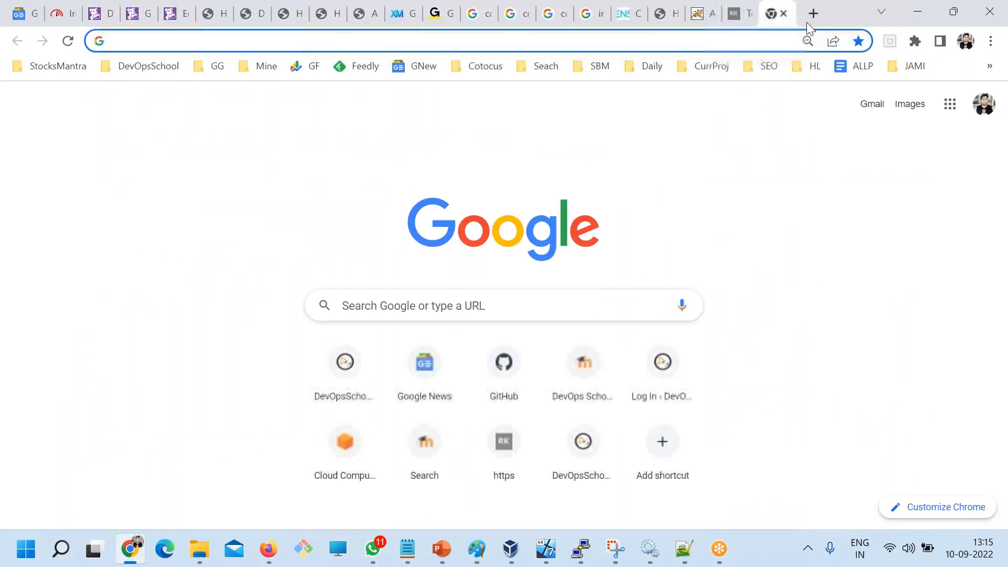
pyautogui.write('192')
pyautogui.press('Up')
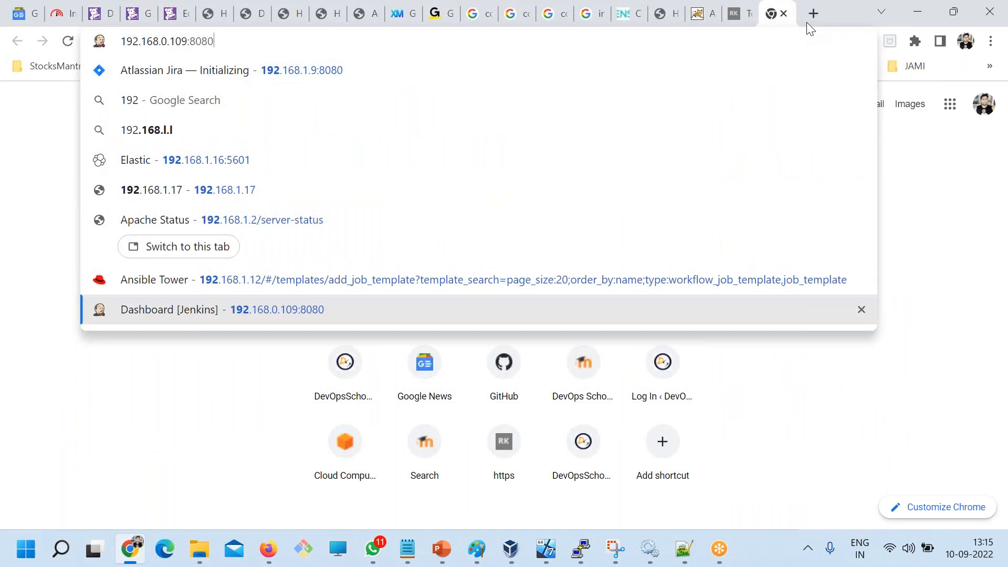
pyautogui.press('Down')
pyautogui.write('.')
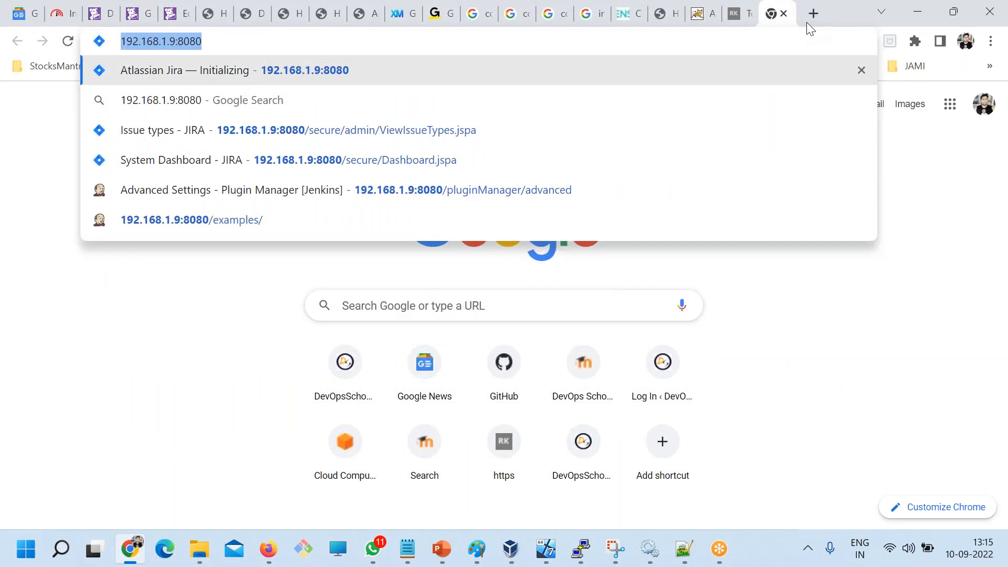
pyautogui.write('168.1.')
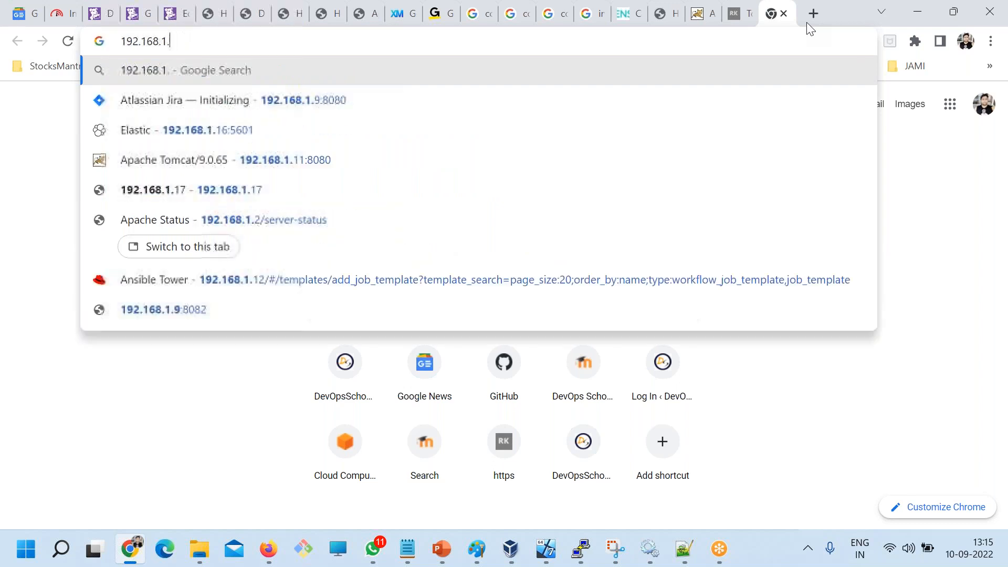
pyautogui.write('2:80808')
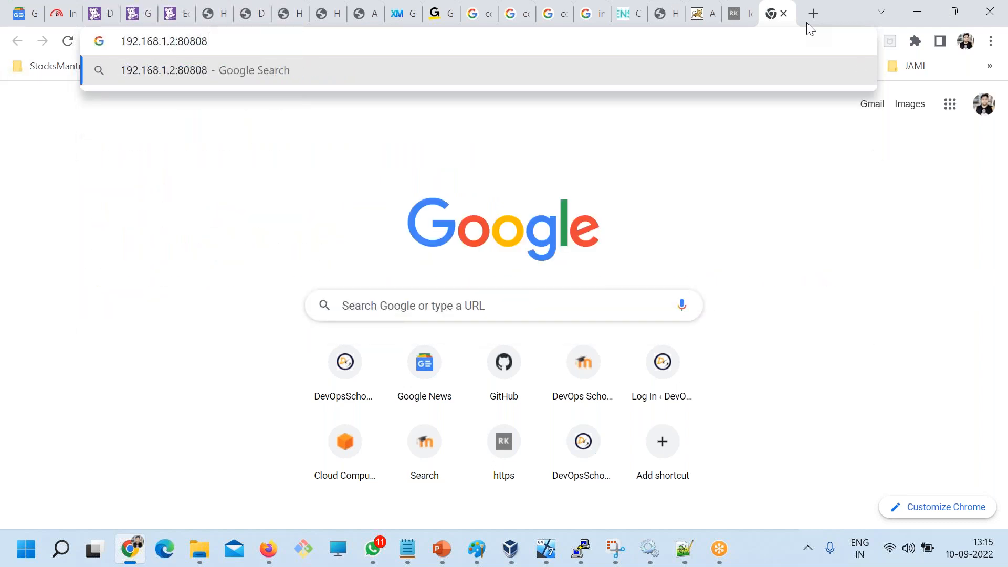
pyautogui.press('BackSpace')
pyautogui.press('BackSpace')
pyautogui.write('0')
pyautogui.press('Return')
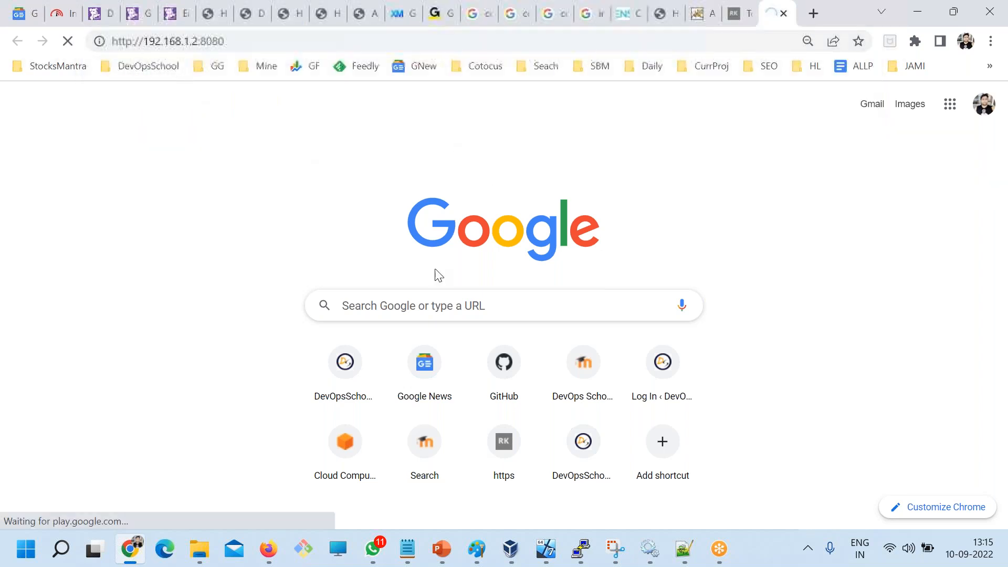
# - Repeat the Tomcat process check in the PuTTY session, run ip a and highlight the IPv4 address of the enp0s3 interface
pyautogui.moveTo(580, 547)
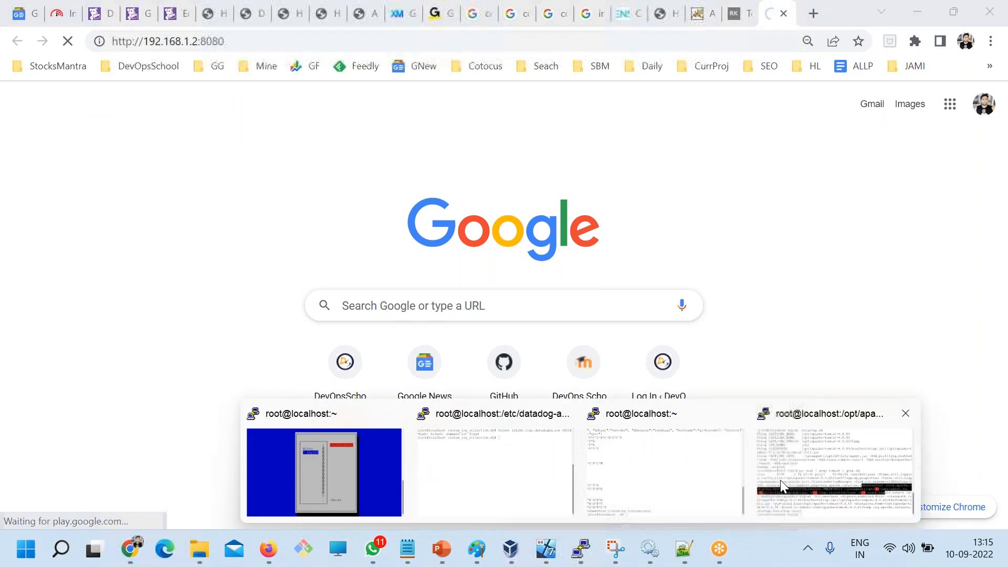
pyautogui.click(835, 470)
pyautogui.press('Return')
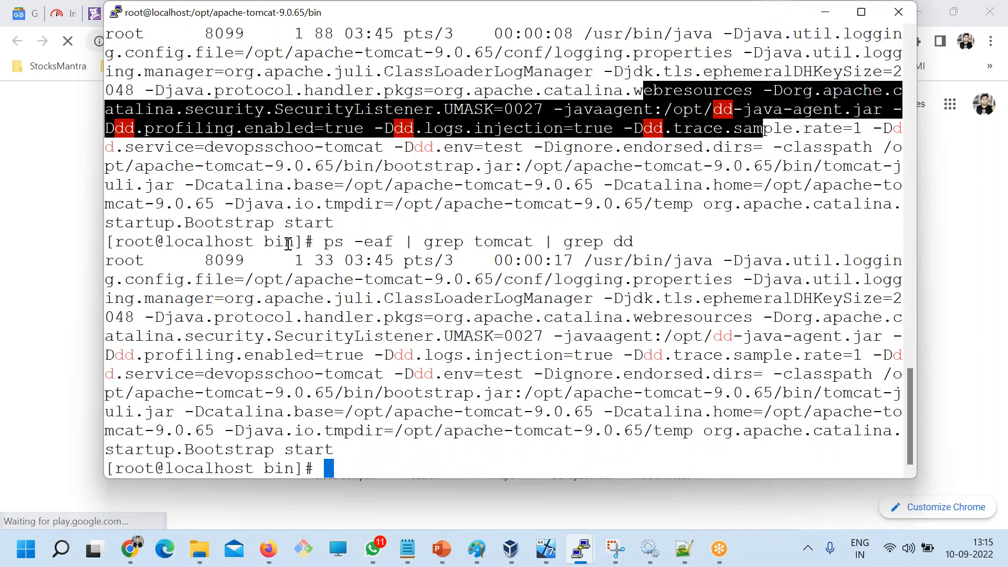
pyautogui.hotkey('alt', 'Tab')
pyautogui.hotkey('alt', 'Tab')
pyautogui.write('ip a')
pyautogui.press('Return')
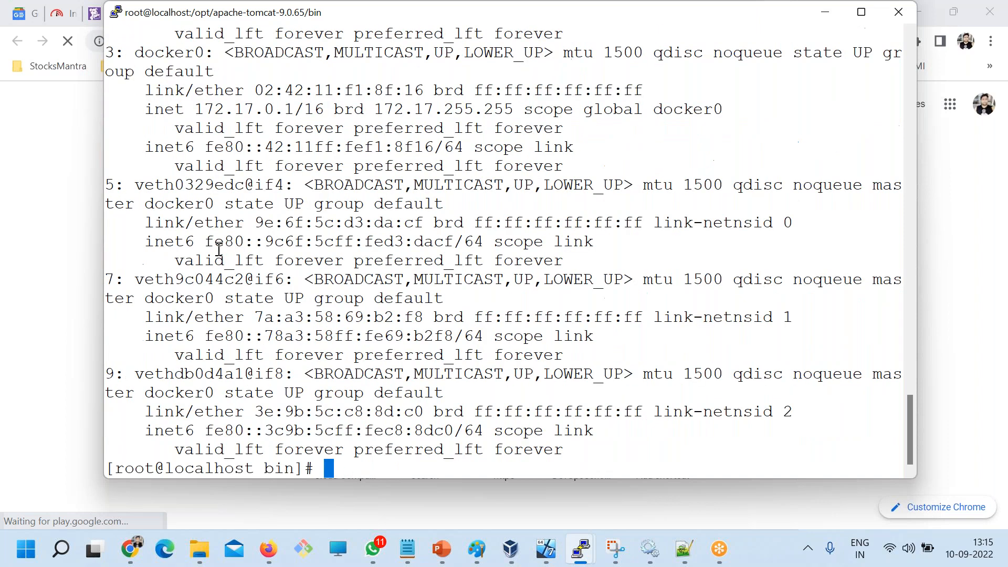
pyautogui.scroll(2, 219, 249)
pyautogui.moveTo(216, 265); pyautogui.dragTo(273, 317)
pyautogui.moveTo(301, 354); pyautogui.dragTo(205, 355)
pyautogui.hotkey('alt', 'Tab')
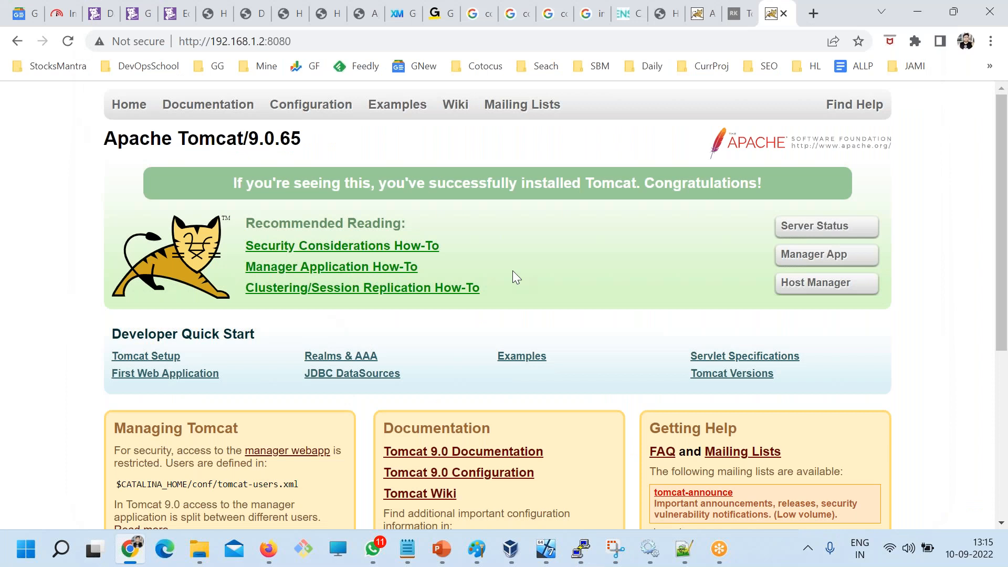
# - Open Tomcat's Servlets examples and execute the Hello World and Request Info examples, returning to the list after each
pyautogui.click(402, 108)
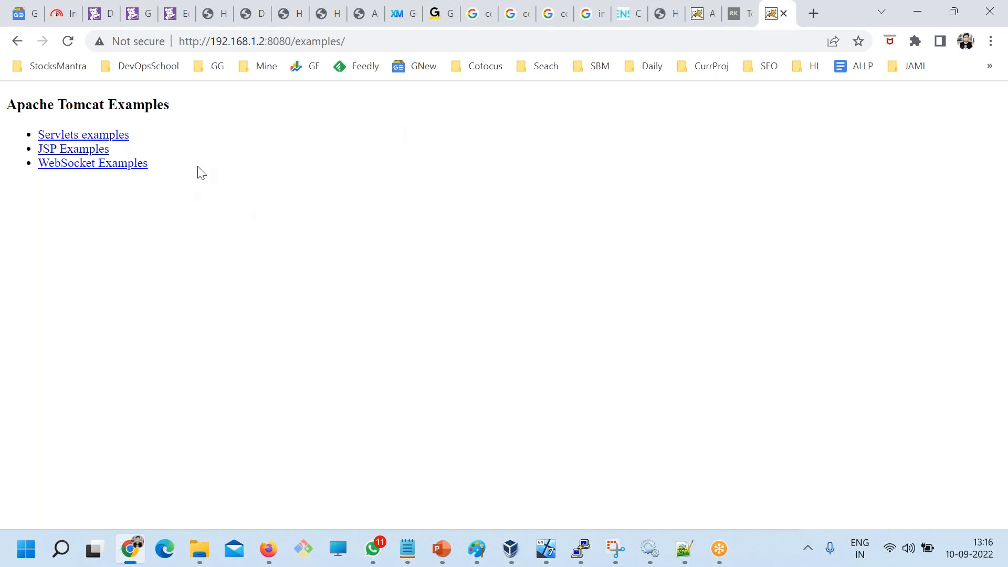
pyautogui.click(78, 137)
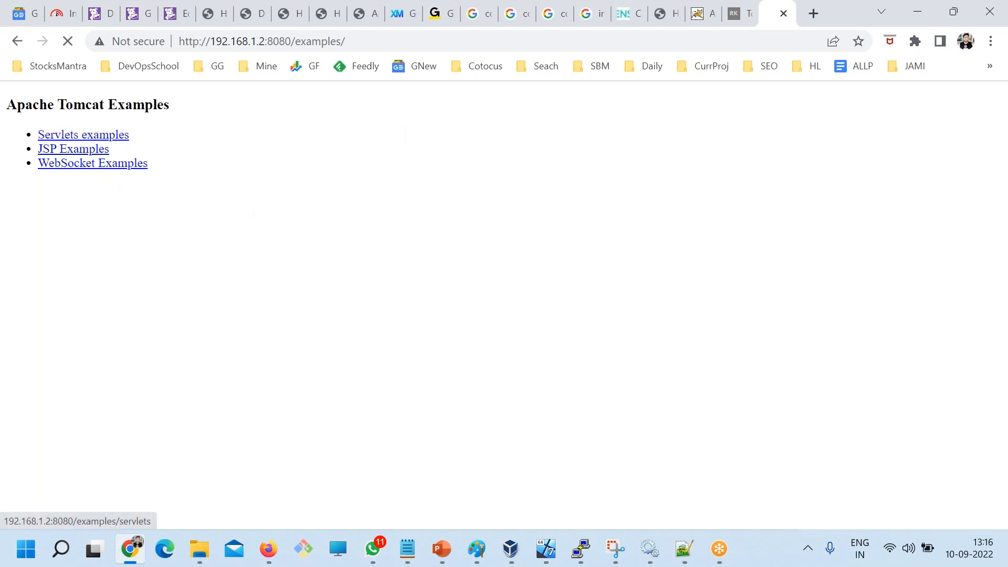
pyautogui.scroll(-3, 381, 250)
pyautogui.click(380, 250)
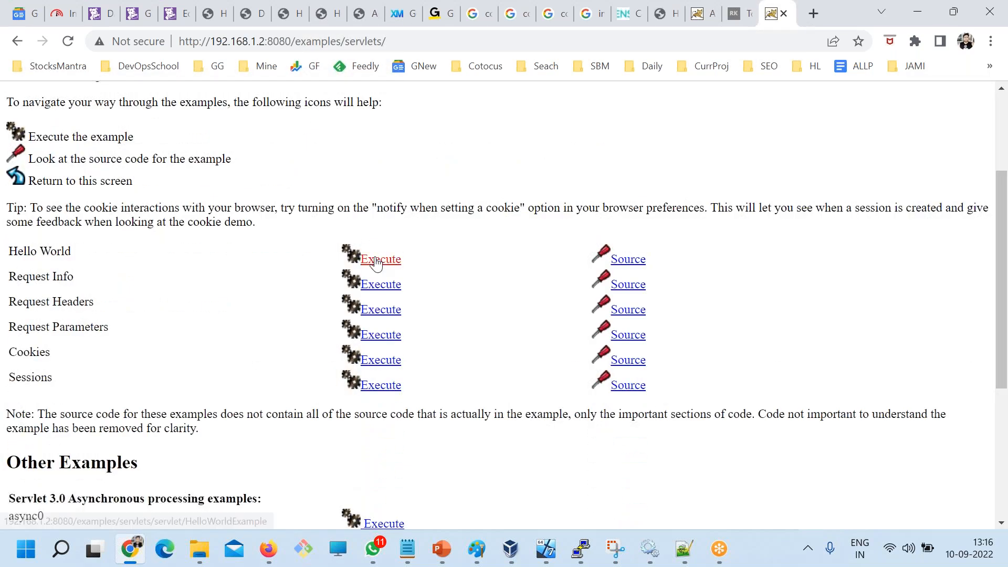
pyautogui.click(17, 41)
pyautogui.click(370, 288)
pyautogui.click(18, 41)
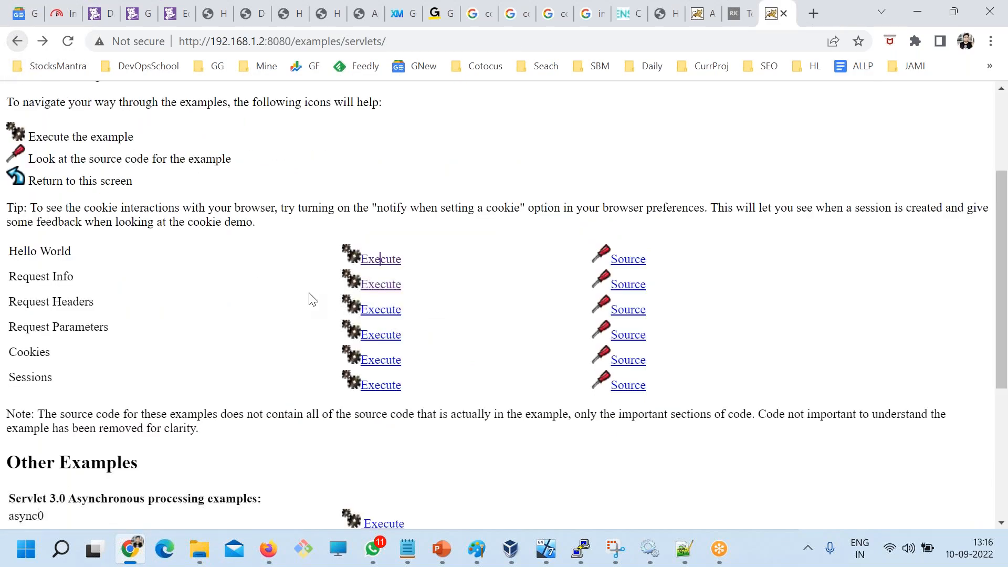
# - Execute the Request Headers, Request Parameters and Cookies servlet examples, returning to the list after each
pyautogui.click(370, 312)
pyautogui.click(17, 42)
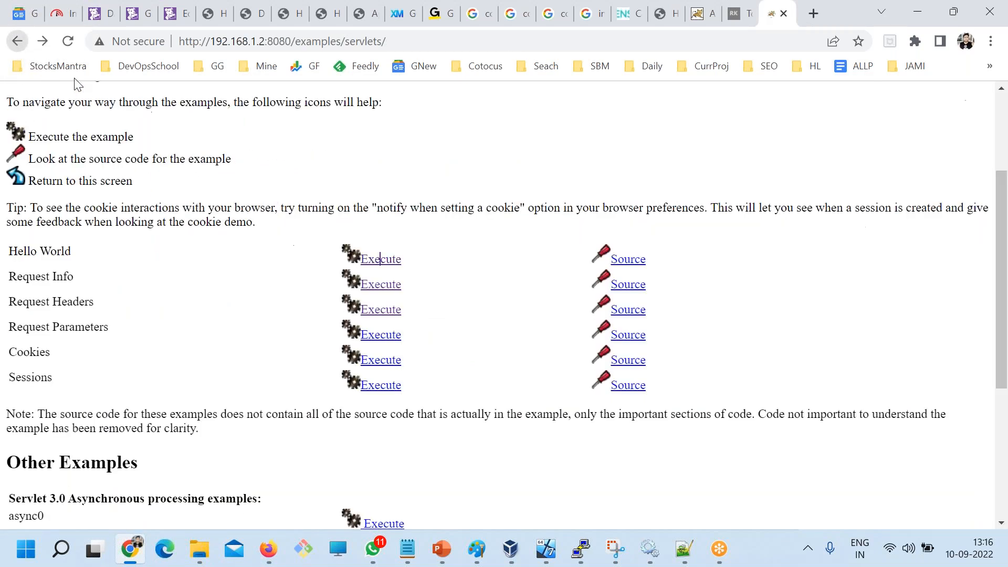
pyautogui.click(370, 336)
pyautogui.click(18, 41)
pyautogui.click(391, 359)
pyautogui.click(17, 41)
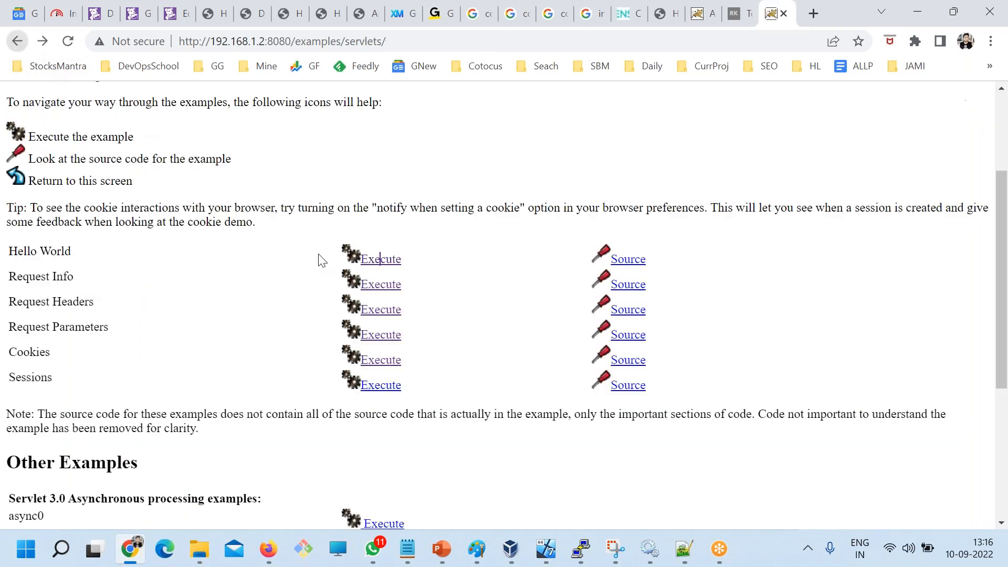
# - Execute the Request Parameters example and submit its form with a first name and last name
pyautogui.click(378, 331)
pyautogui.click(132, 184)
pyautogui.write('Rajesh')
pyautogui.press('Tab')
pyautogui.write('kumar')
pyautogui.click(24, 211)
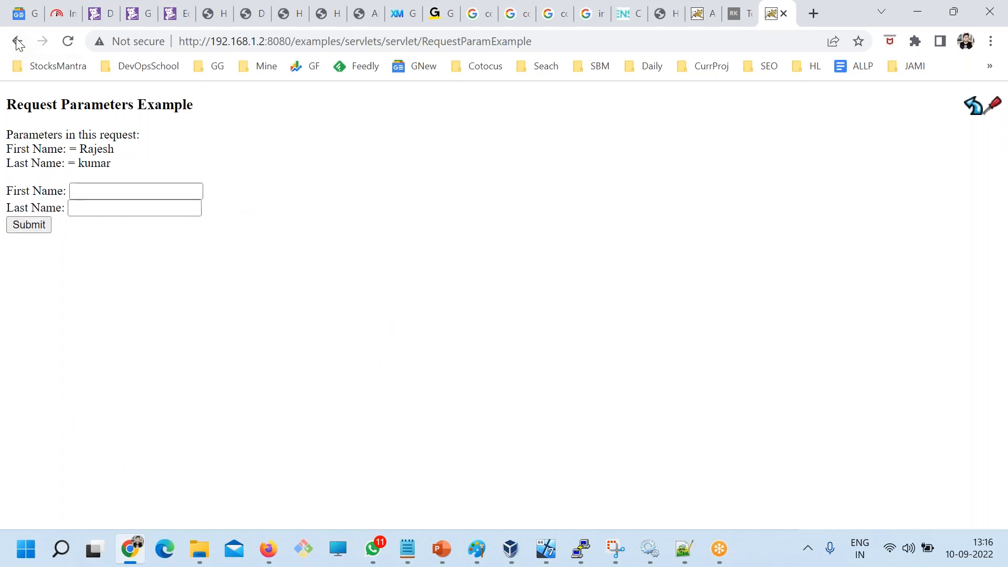
# - Go back to the Request Parameters form, submit it with 11 entered, and return to the servlet examples list
pyautogui.click(17, 42)
pyautogui.click(107, 195)
pyautogui.write('11')
pyautogui.click(38, 212)
pyautogui.click(7, 42)
pyautogui.click(16, 42)
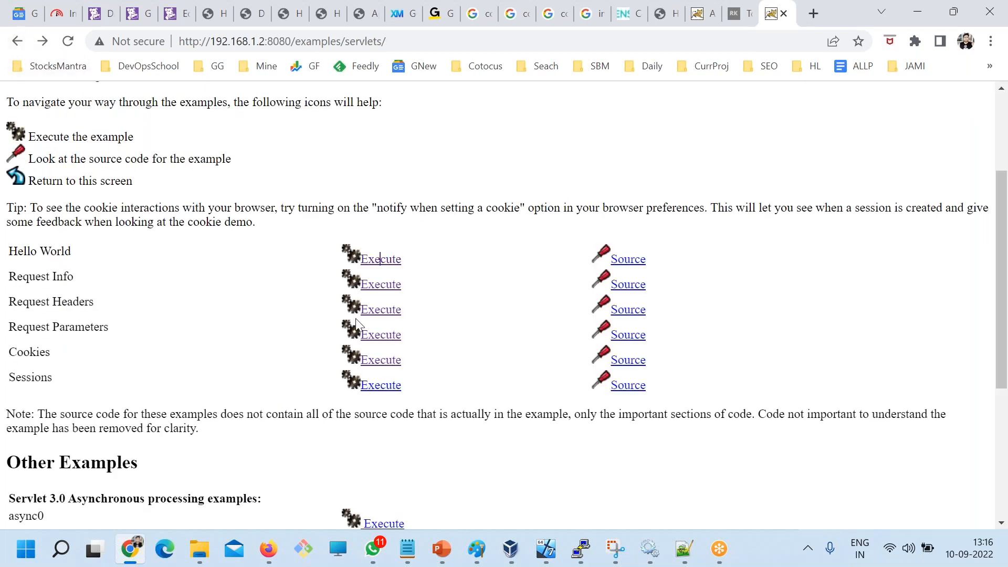
# - Execute the Cookies example again, followed by the async0 example under Servlet 3.0 Asynchronous processing examples
pyautogui.click(381, 361)
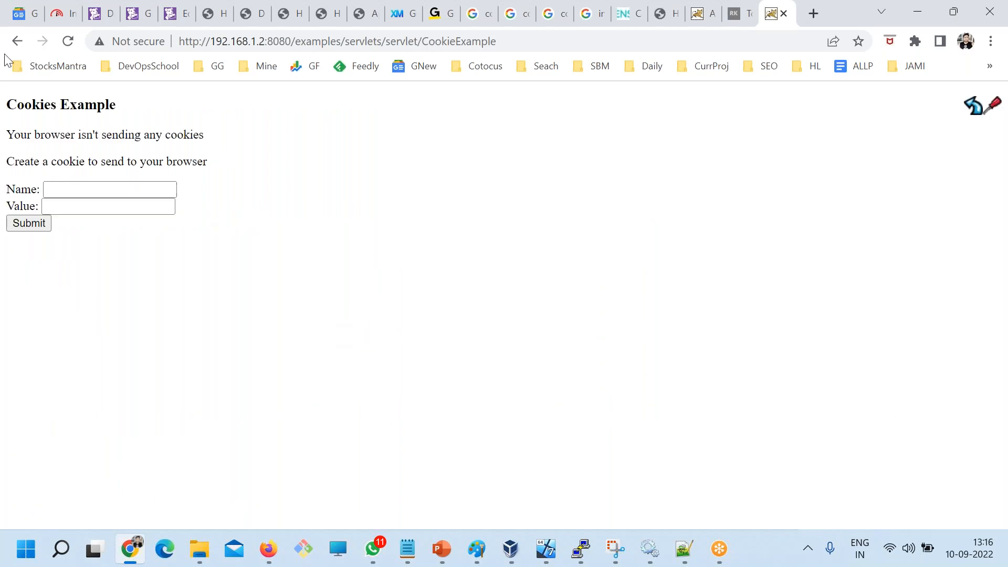
pyautogui.click(17, 41)
pyautogui.scroll(-5, 384, 288)
pyautogui.click(384, 288)
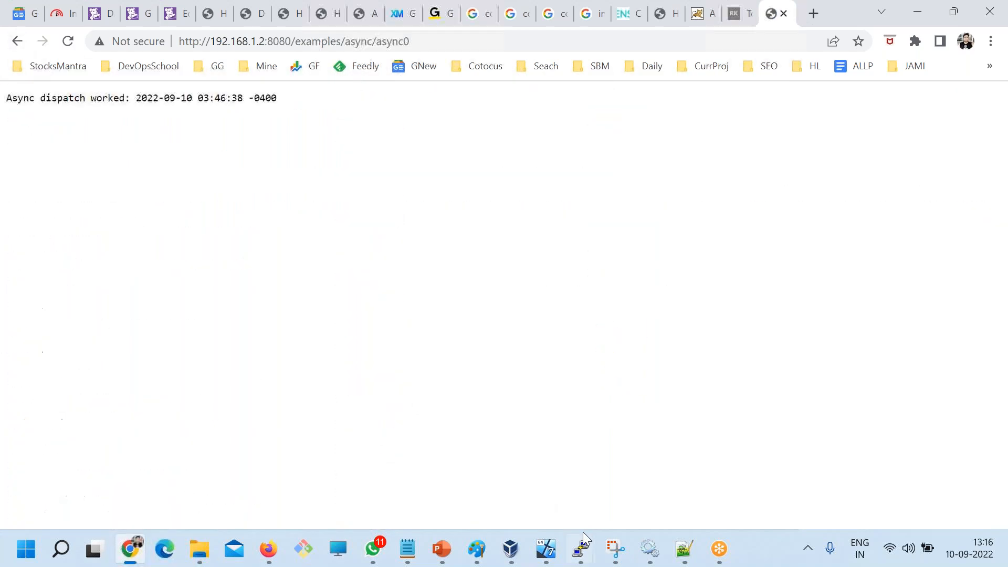
# - Return to the Tomcat PuTTY session and restart the Datadog agent with systemctl restart datadog-agent
pyautogui.moveTo(581, 549)
pyautogui.click(771, 469)
pyautogui.scroll(-9, 507, 379)
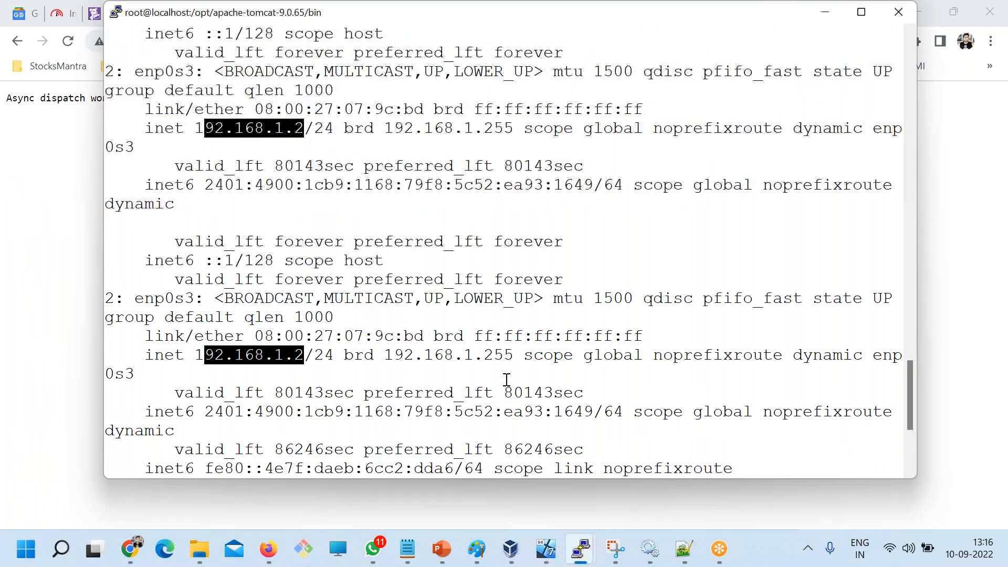
pyautogui.press('Return')
pyautogui.press('Return')
pyautogui.write('sysstemc')
pyautogui.press('BackSpace')
pyautogui.press('BackSpace')
pyautogui.press('BackSpace')
pyautogui.press('BackSpace')
pyautogui.press('BackSpace')
pyautogui.write('temctl ')
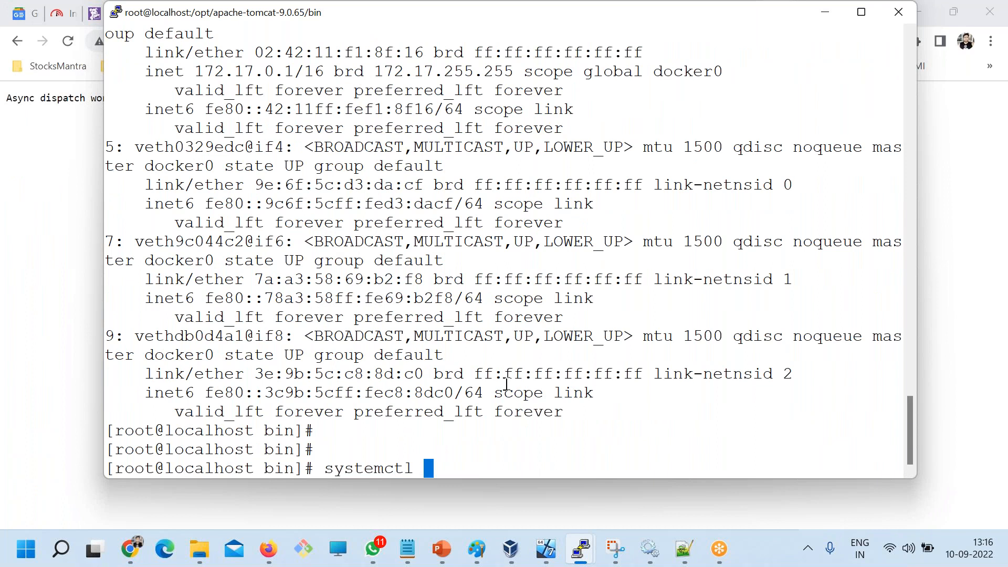
pyautogui.write('restart datadogf')
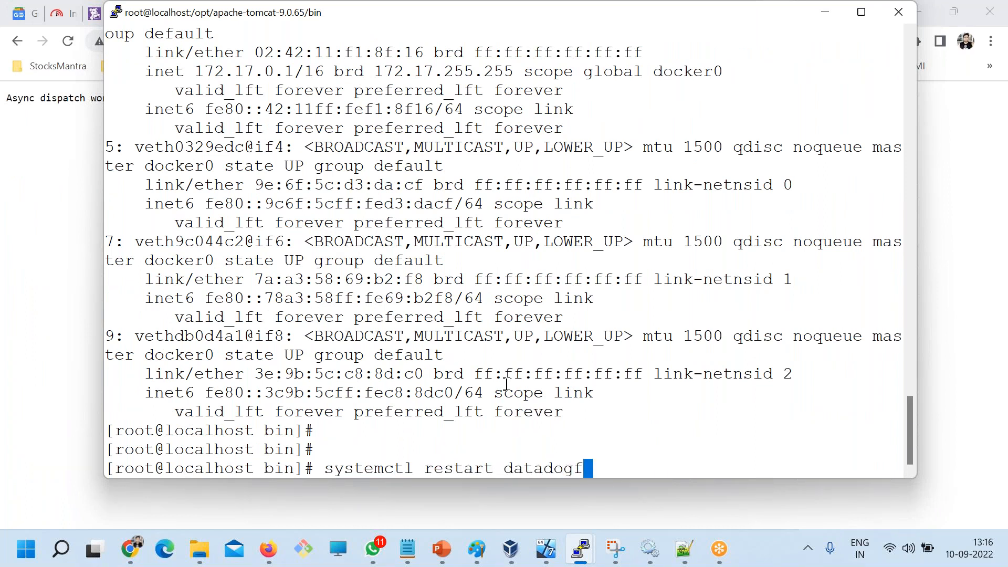
pyautogui.press('BackSpace')
pyautogui.write('-agent')
pyautogui.press('Return')
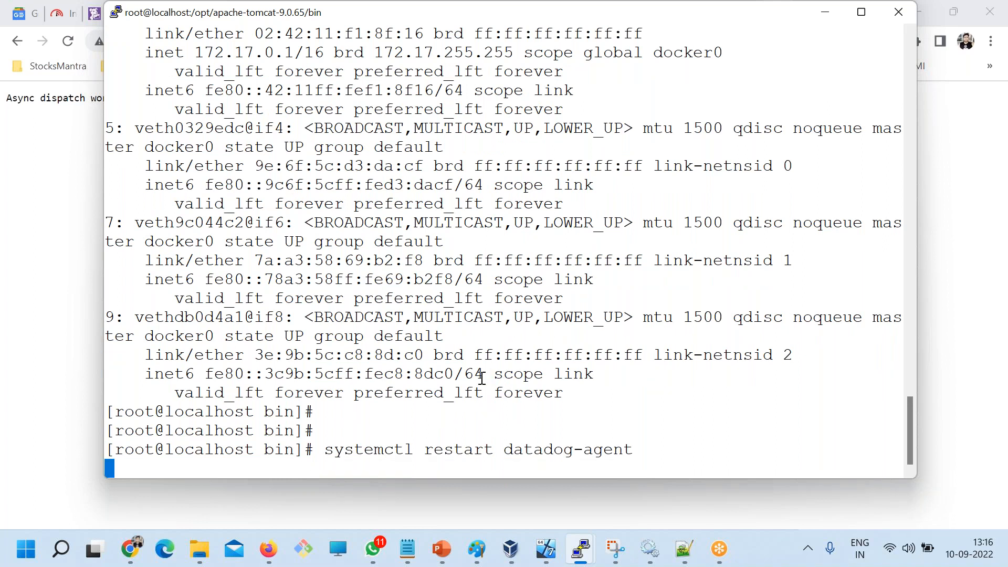
# - Change the previous command to systemctl status datadog-agent and run it to check the agent's status
pyautogui.press('Up')
pyautogui.press('Left')
pyautogui.press('Left')
pyautogui.press('Left')
pyautogui.press('Left')
pyautogui.press('Left')
pyautogui.press('Left')
pyautogui.press('Left')
pyautogui.press('Left')
pyautogui.press('Left')
pyautogui.press('Left')
pyautogui.press('Left')
pyautogui.press('Left')
pyautogui.press('Left')
pyautogui.press('Left')
pyautogui.press('BackSpace')
pyautogui.press('BackSpace')
pyautogui.press('BackSpace')
pyautogui.press('BackSpace')
pyautogui.press('BackSpace')
pyautogui.press('BackSpace')
pyautogui.press('BackSpace')
pyautogui.write('status')
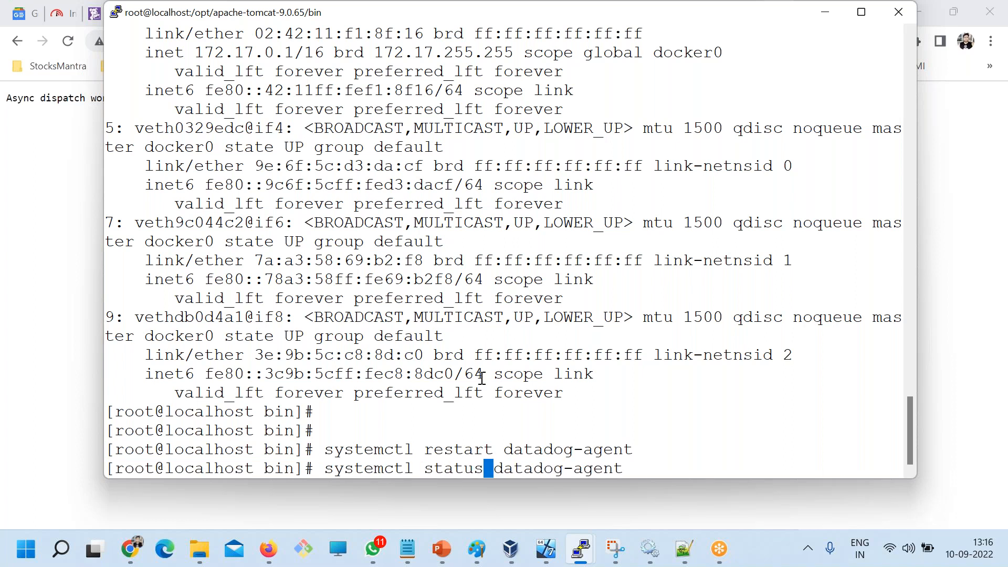
pyautogui.press('Return')
# - Switch back to Chrome and reload the async0 example page repeatedly to generate requests for Tomcat
pyautogui.click(102, 165)
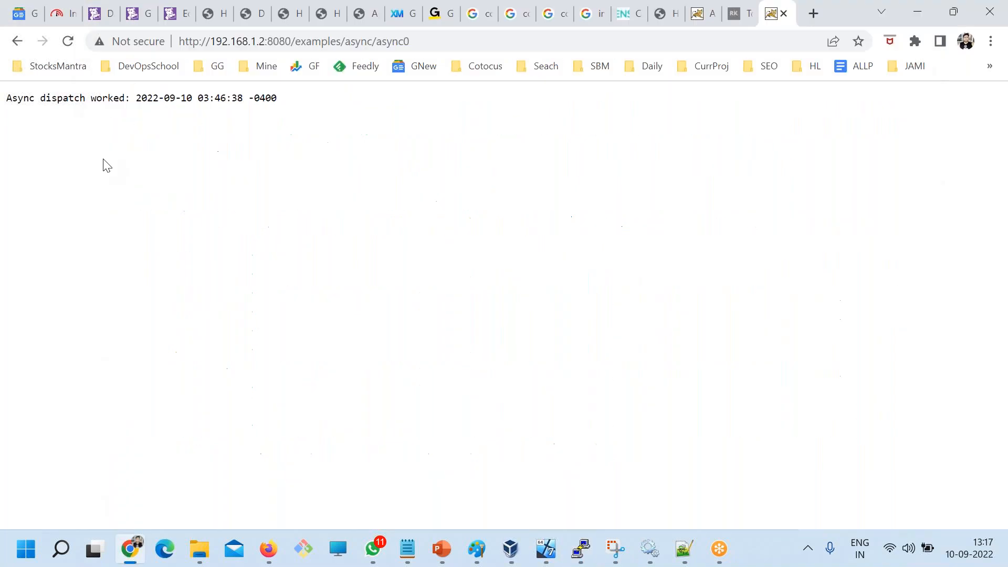
pyautogui.click(67, 42)
pyautogui.click(67, 41)
pyautogui.click(69, 42)
pyautogui.click(69, 41)
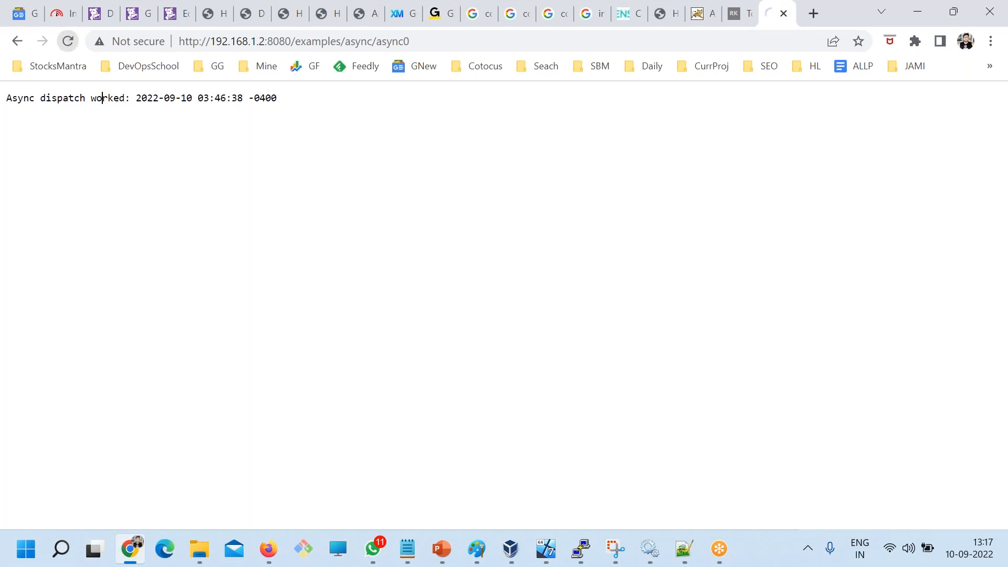
pyautogui.click(68, 43)
pyautogui.click(68, 42)
pyautogui.click(68, 43)
pyautogui.click(68, 43)
pyautogui.click(68, 42)
pyautogui.click(69, 43)
pyautogui.click(68, 42)
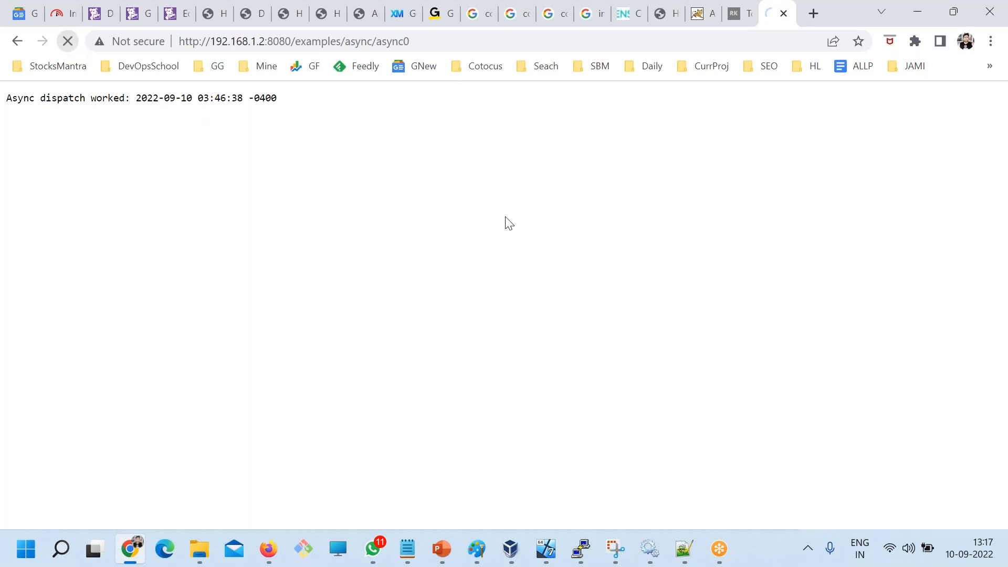
# - Switch to the Datadog page, open the APM introduction, reload it and open the APM Services list
pyautogui.click(130, 12)
pyautogui.moveTo(363, 143)
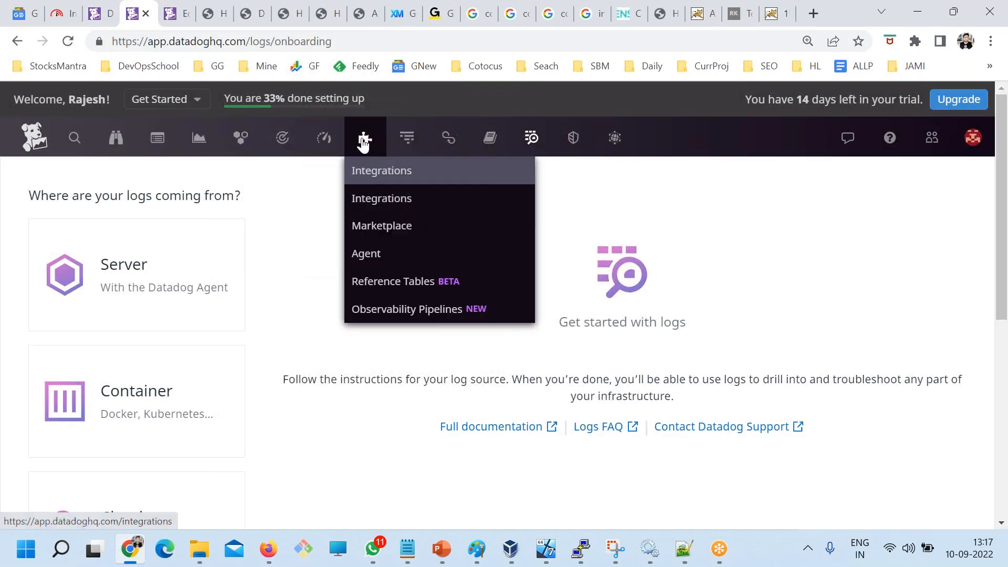
pyautogui.moveTo(408, 139)
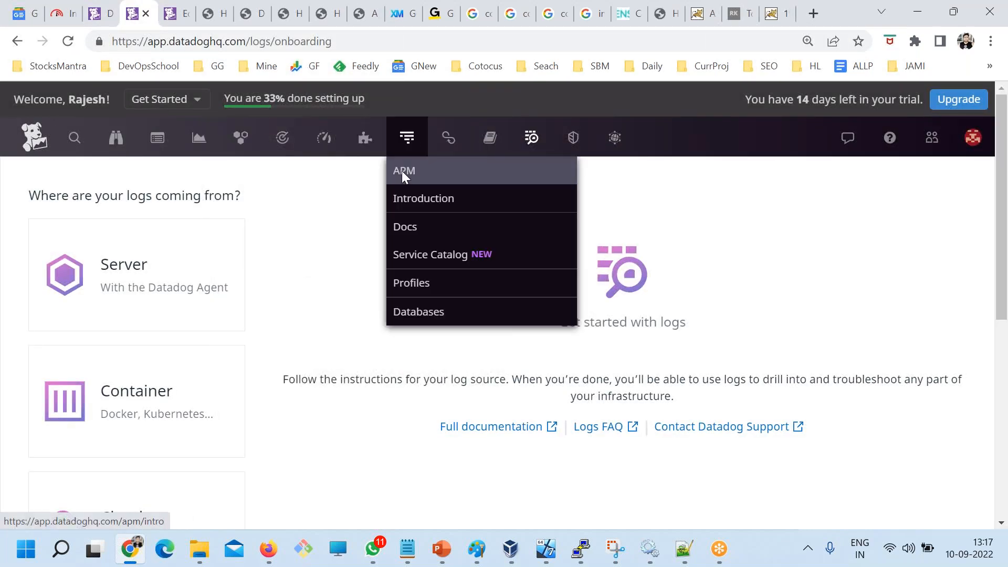
pyautogui.click(416, 198)
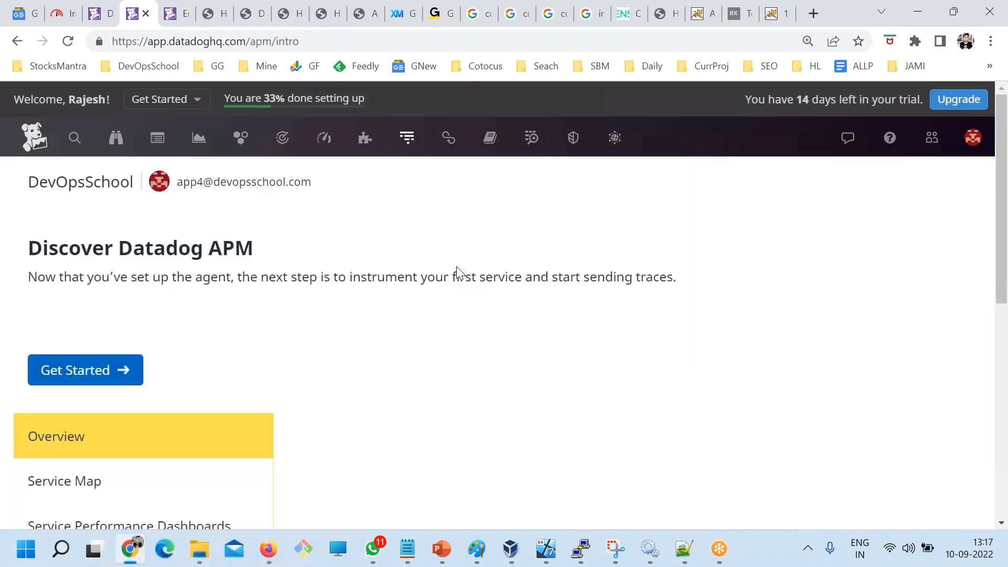
pyautogui.click(67, 42)
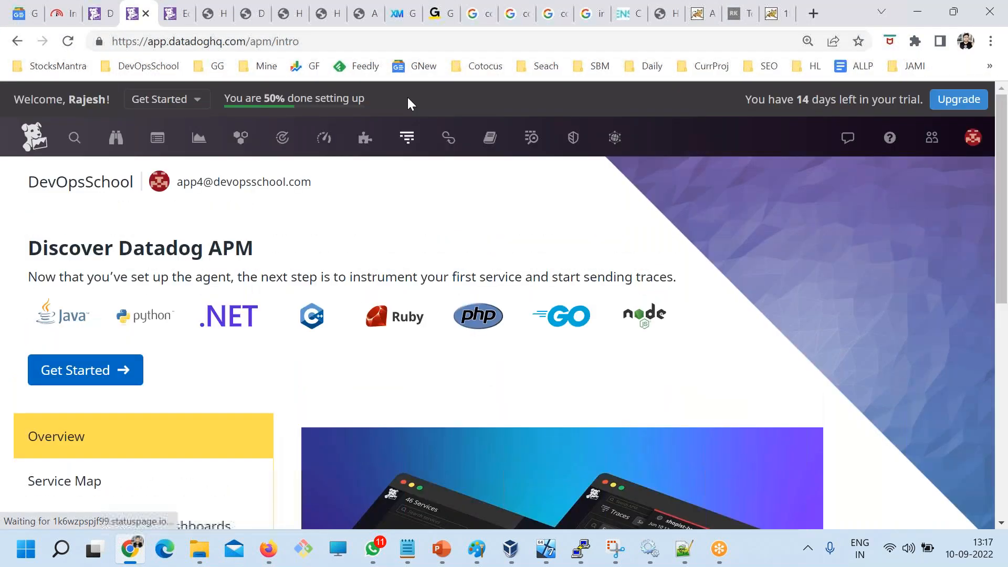
pyautogui.moveTo(419, 143)
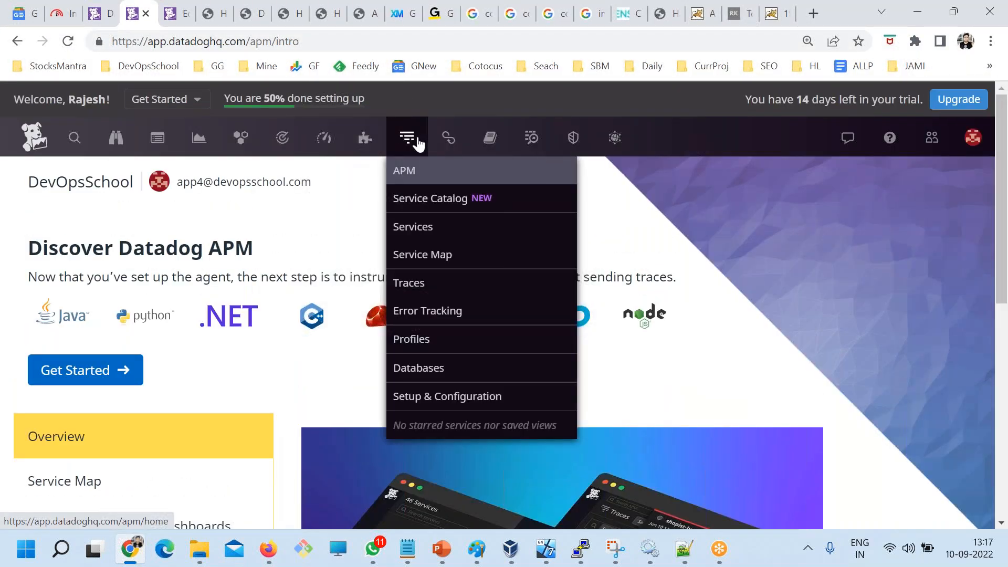
pyautogui.click(414, 229)
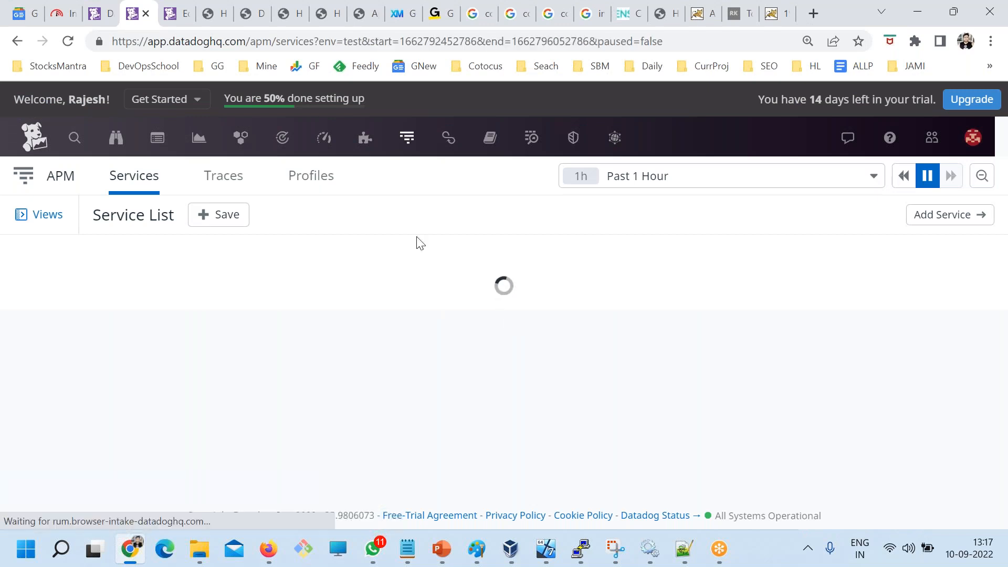
pyautogui.scroll(-1, 477, 403)
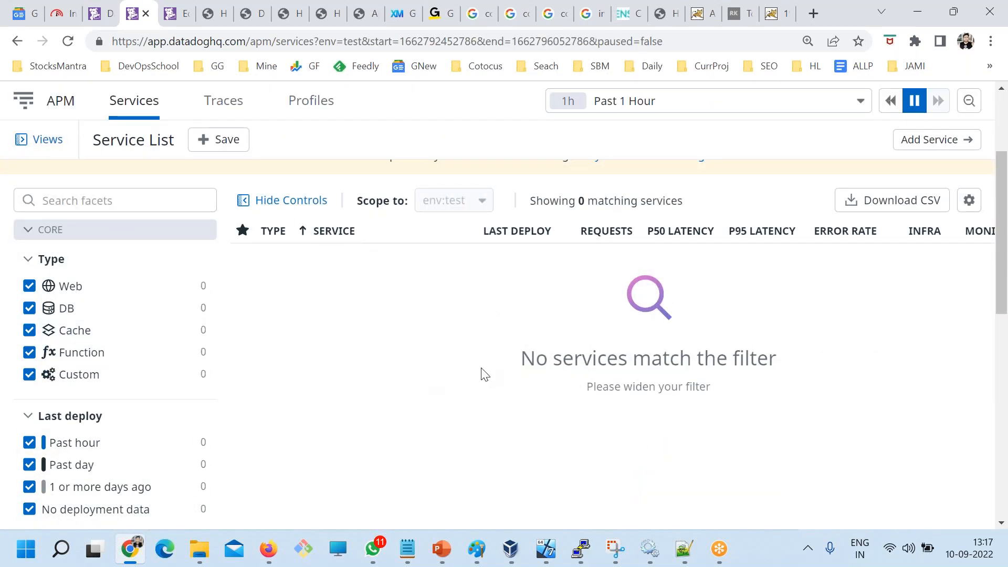
# - Refresh the APM service list and set its time range to Past 15 Minutes
pyautogui.click(620, 101)
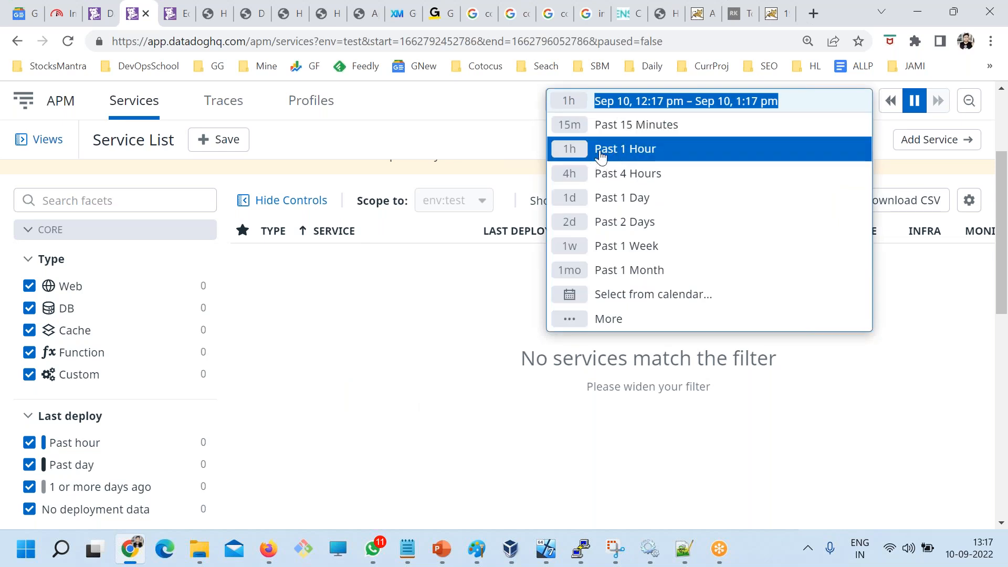
pyautogui.click(569, 148)
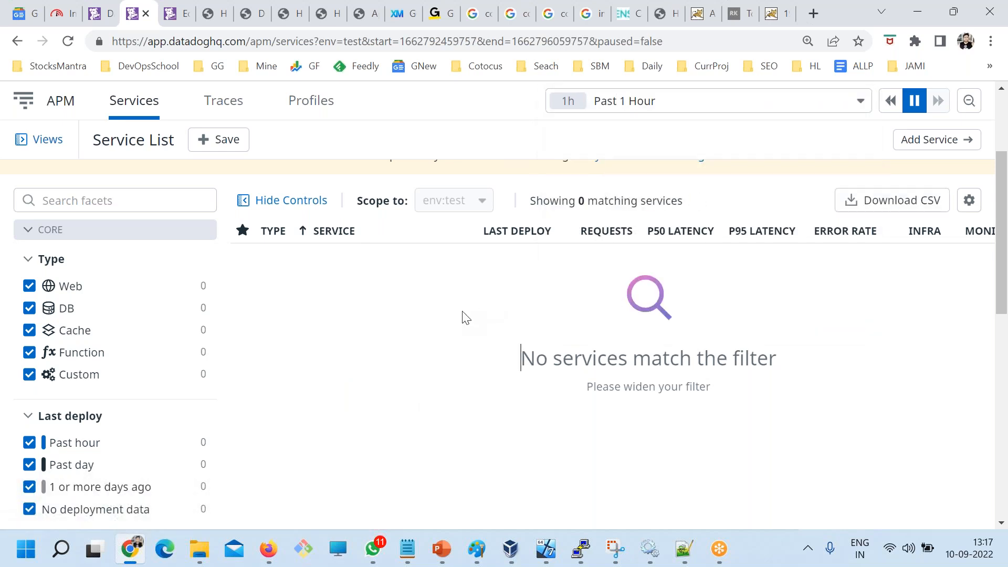
pyautogui.click(68, 41)
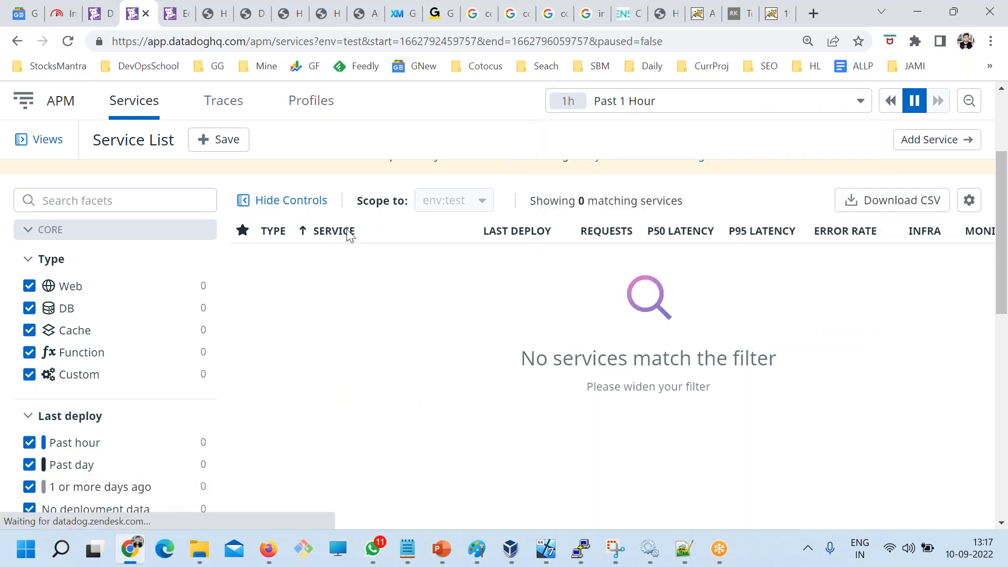
pyautogui.moveTo(590, 548)
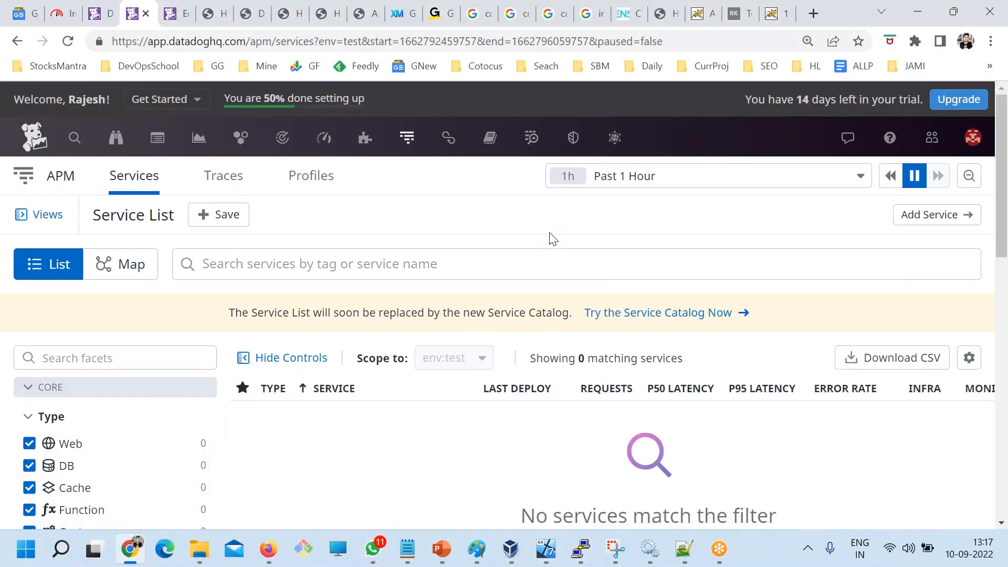
pyautogui.scroll(-1, 549, 239)
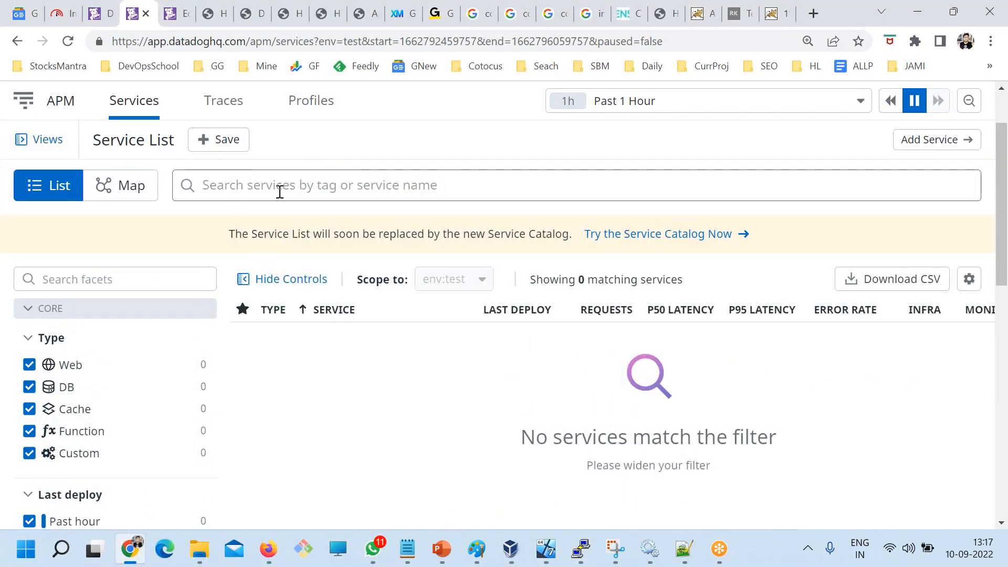
pyautogui.click(280, 191)
pyautogui.click(369, 442)
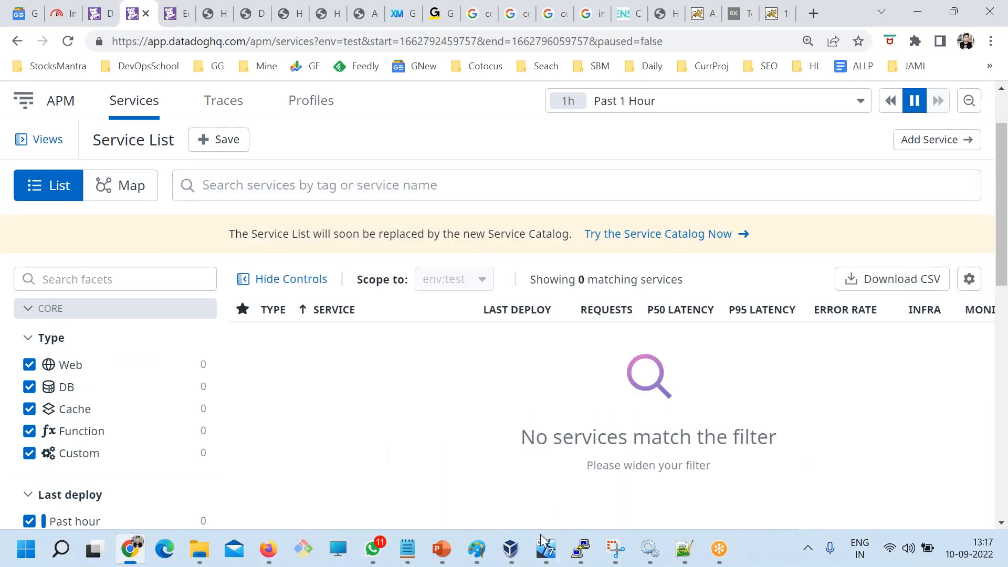
pyautogui.click(661, 107)
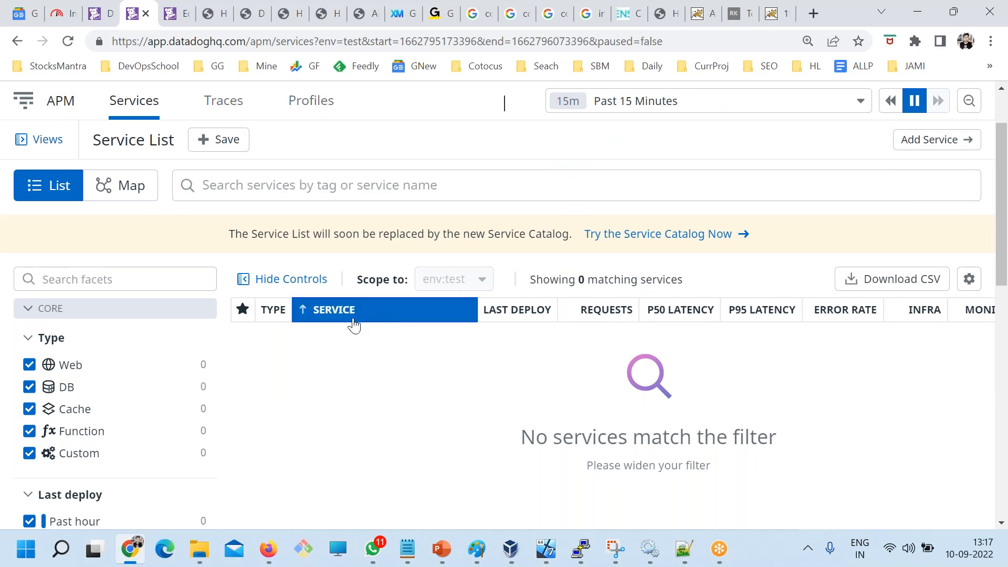
pyautogui.moveTo(581, 548)
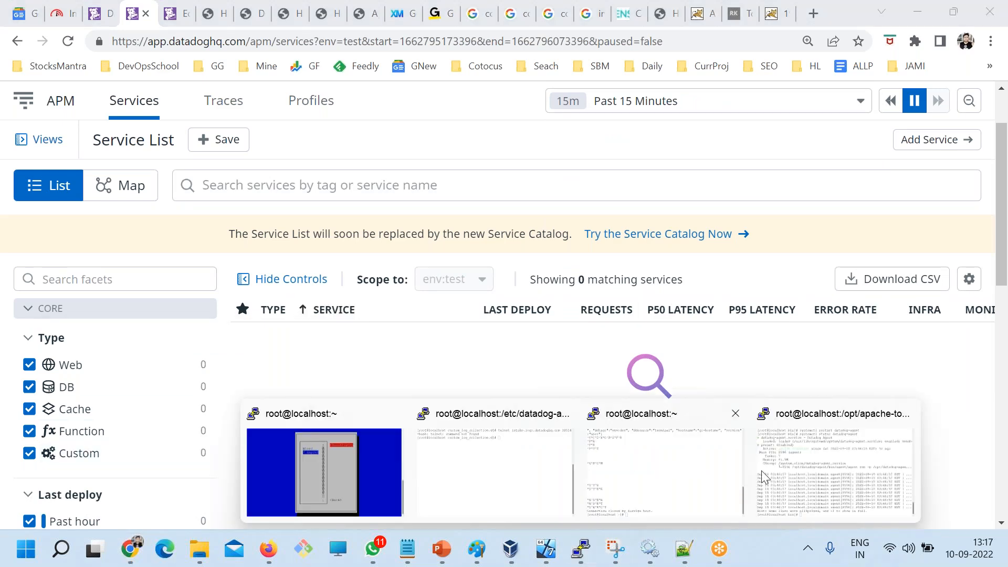
pyautogui.click(781, 457)
pyautogui.press('Up')
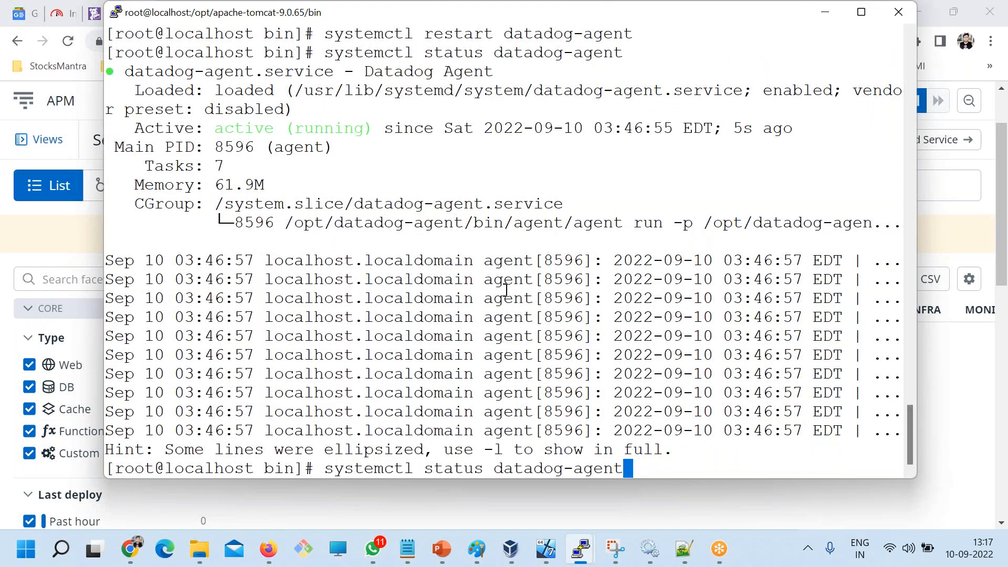
pyautogui.hotkey('ctrl', 'c')
pyautogui.hotkey('alt', 'Tab')
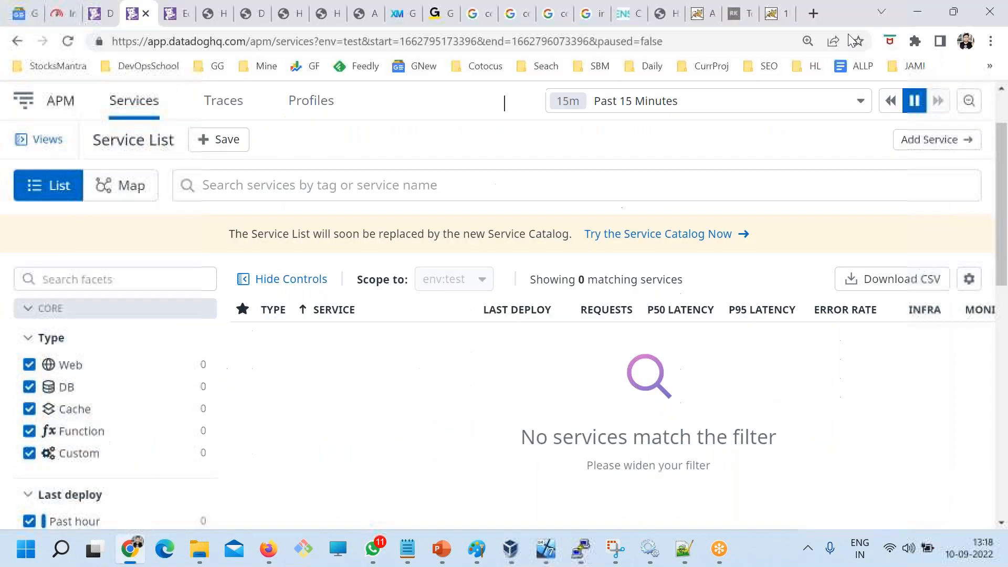
# - Reload the async0 example page and go back to Apache Tomcat Examples to open the JSP Examples
pyautogui.click(778, 12)
pyautogui.click(68, 41)
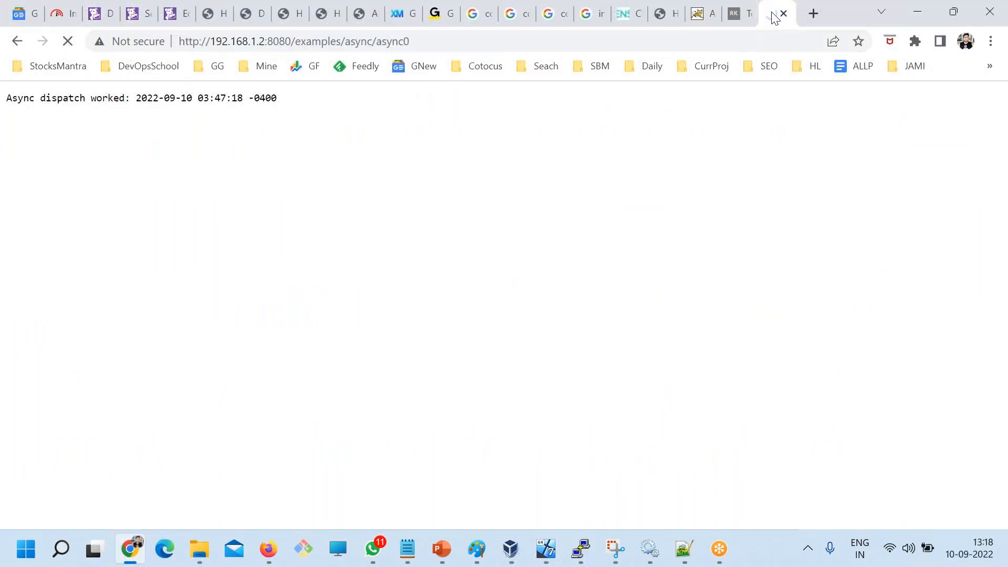
pyautogui.click(16, 41)
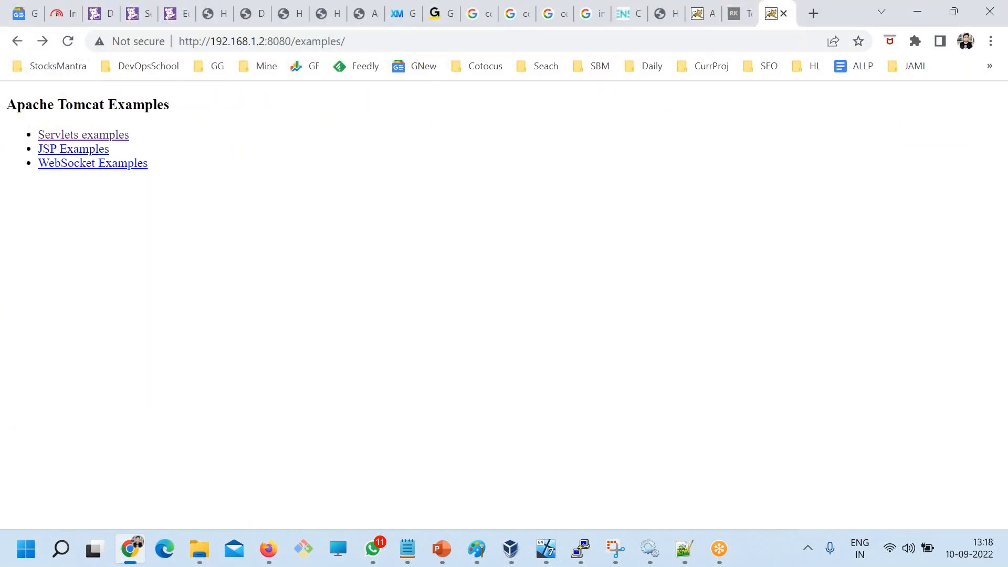
pyautogui.click(63, 151)
# - Execute the Basic Arithmetic, Basic Comparisons and Functions examples under Expression Language in JSP 2.0 Examples
pyautogui.click(385, 407)
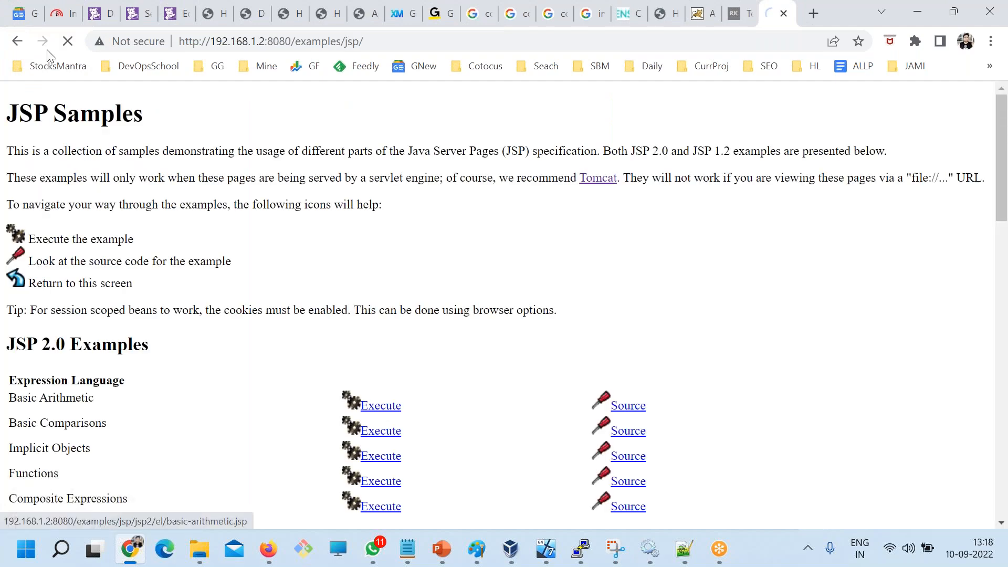
pyautogui.click(18, 41)
pyautogui.click(369, 431)
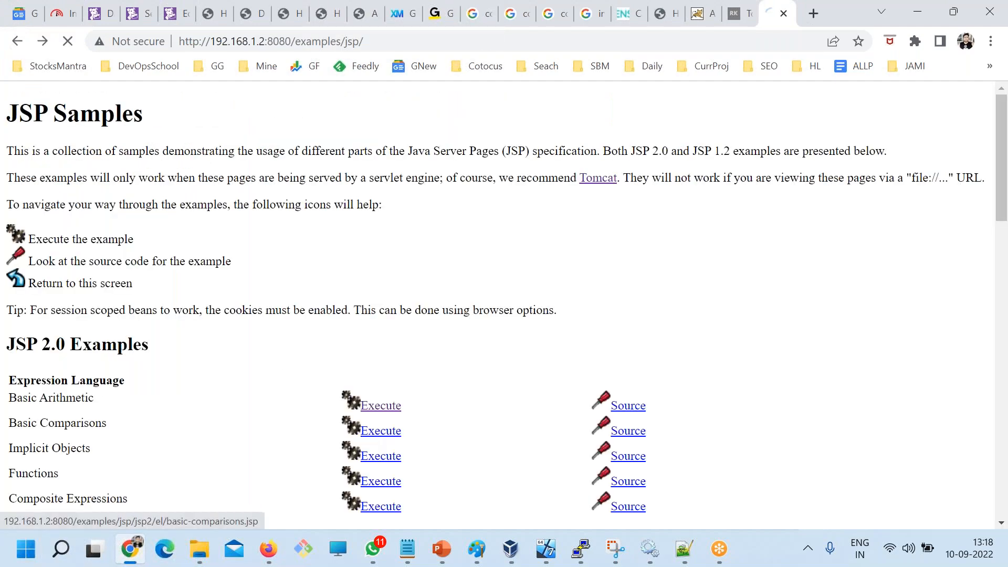
pyautogui.click(20, 43)
pyautogui.scroll(-3, 360, 372)
pyautogui.click(380, 246)
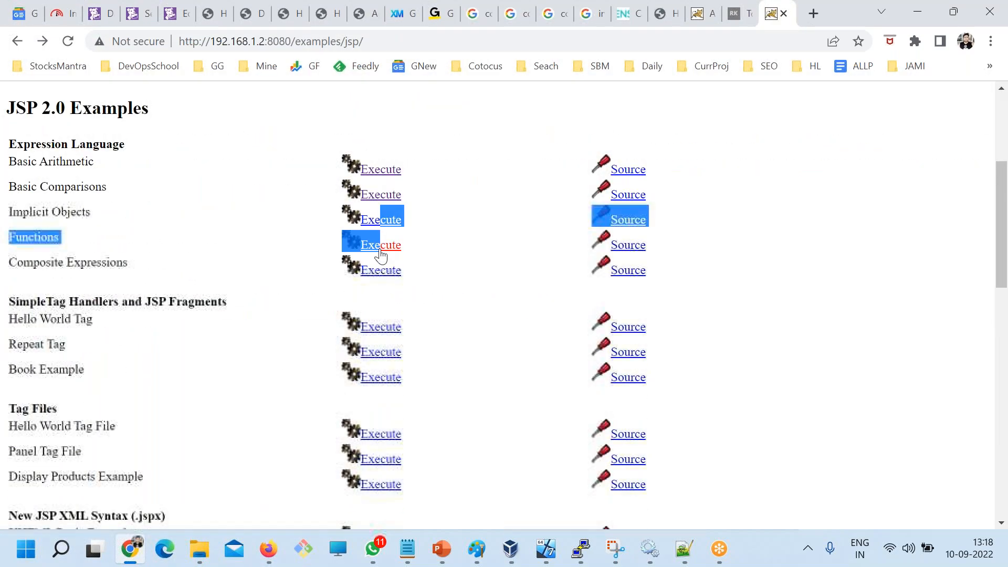
# - Execute the Hello World Tag, Repeat Tag, Composite Expressions and Hello World Tag File examples, returning to JSP Samples after each
pyautogui.click(381, 327)
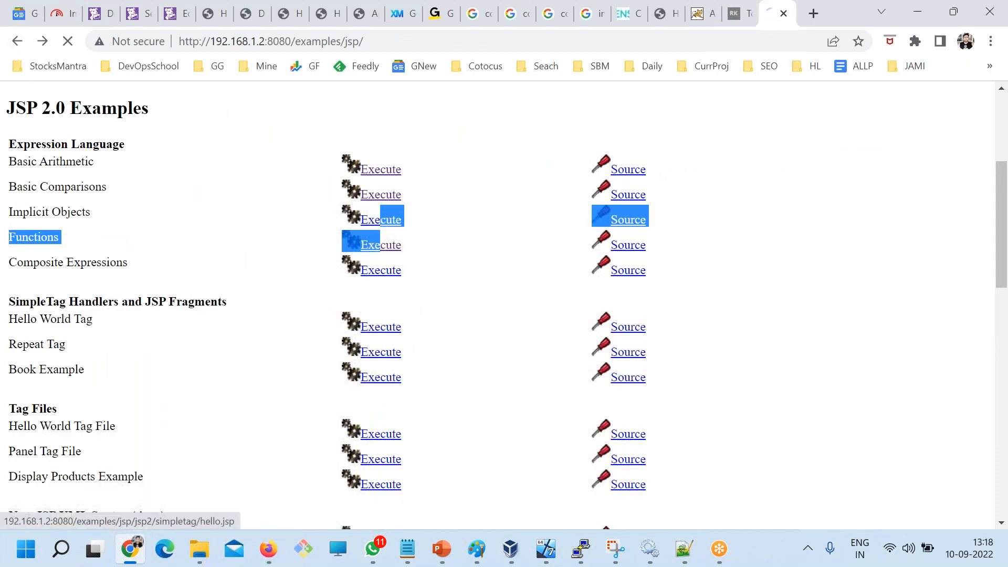
pyautogui.click(16, 44)
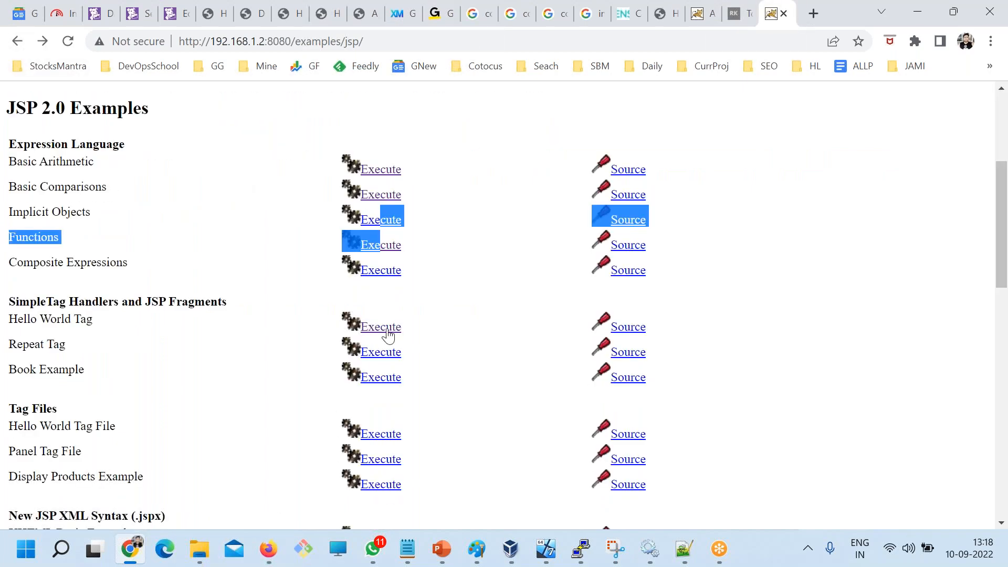
pyautogui.click(381, 352)
pyautogui.click(19, 44)
pyautogui.click(382, 270)
pyautogui.hotkey('alt', 'Left')
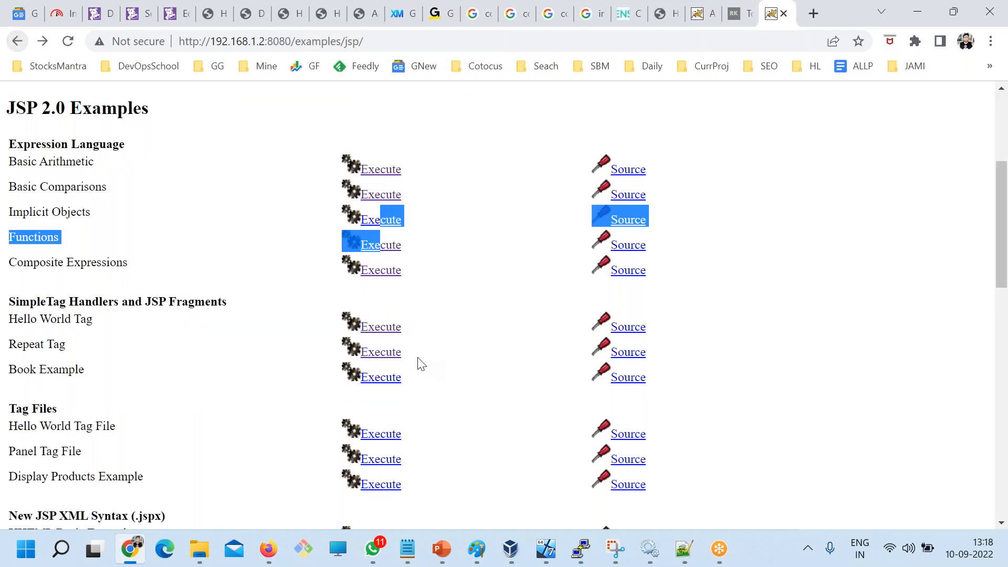
pyautogui.click(391, 436)
pyautogui.hotkey('alt', 'Left')
# - Return to the Datadog service list and reload it to check for the Tomcat service
pyautogui.hotkey('alt', 'Tab')
pyautogui.hotkey('alt', 'Tab')
pyautogui.click(151, 15)
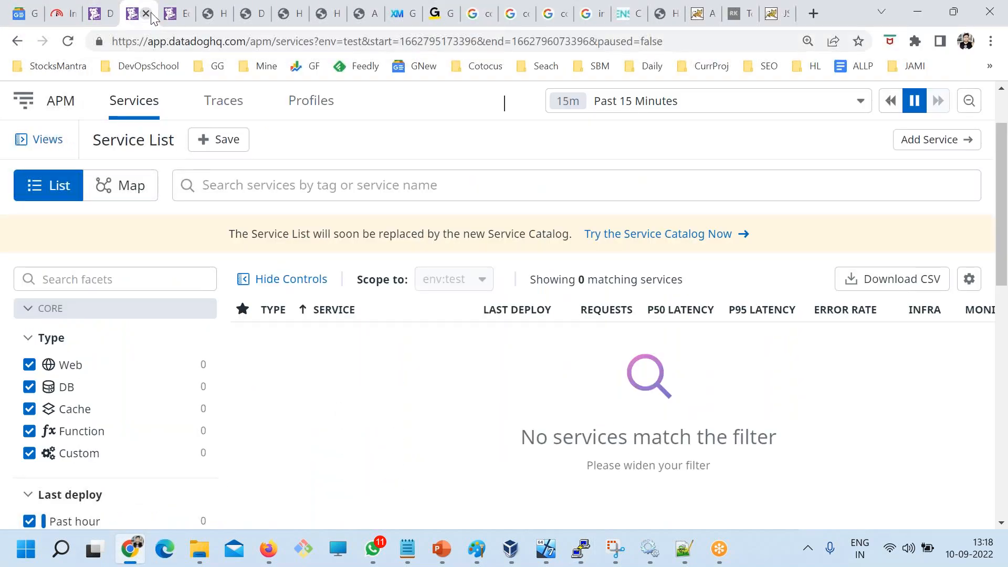
pyautogui.click(67, 42)
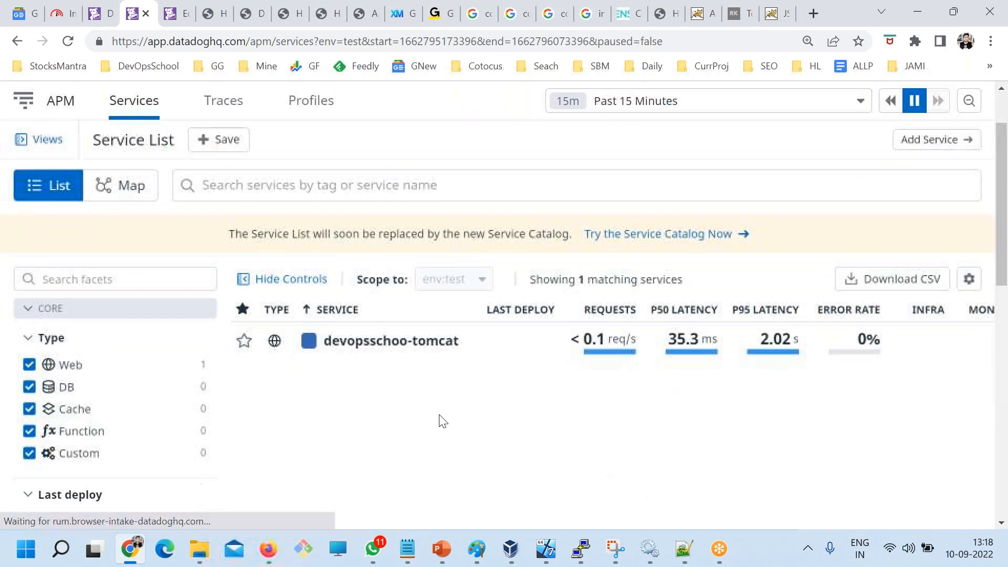
# - Open the APM Traces live search and examine the requests recorded for the Tomcat service
pyautogui.click(224, 110)
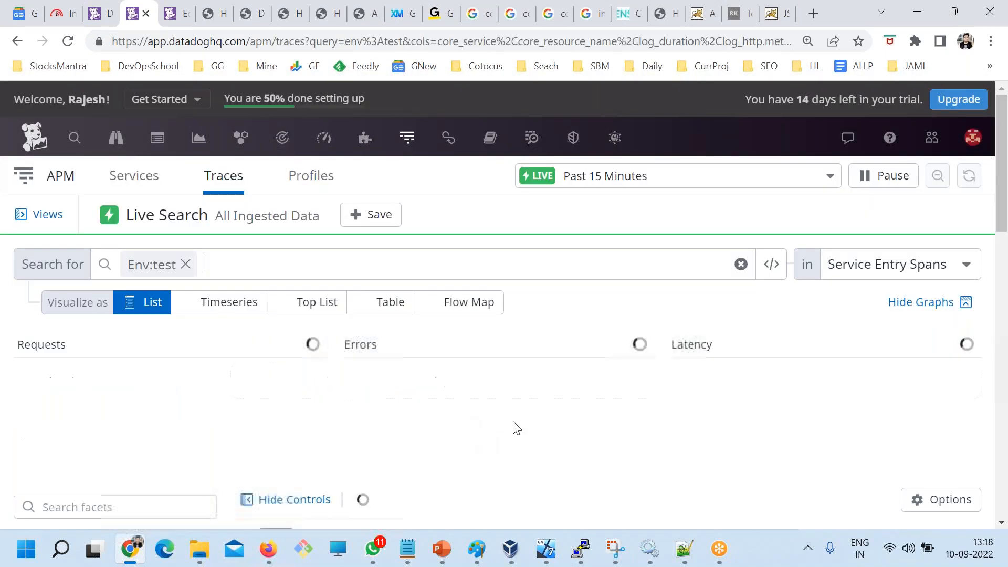
pyautogui.scroll(-4, 539, 368)
pyautogui.scroll(-10, 578, 341)
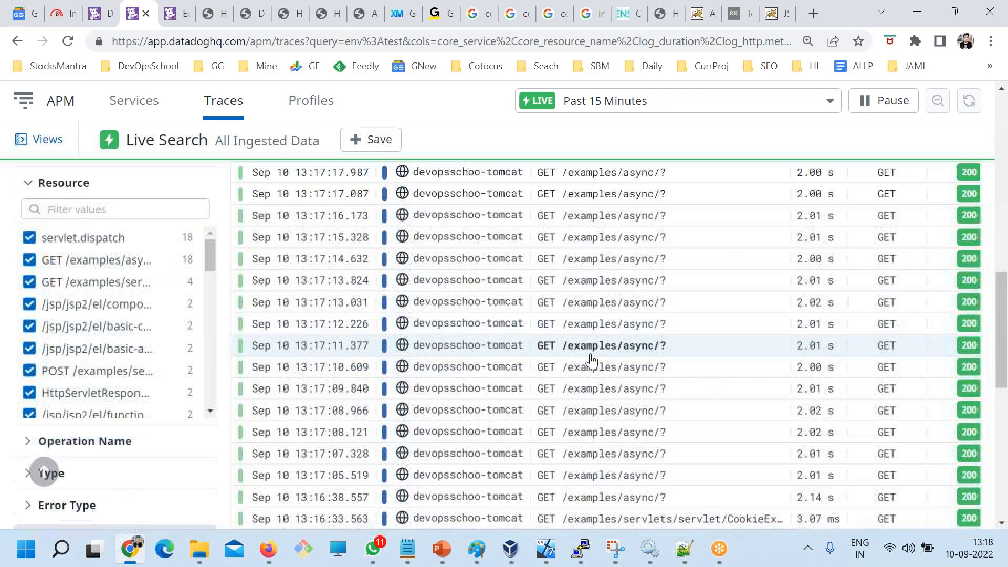
pyautogui.scroll(9, 589, 363)
pyautogui.scroll(2, 588, 355)
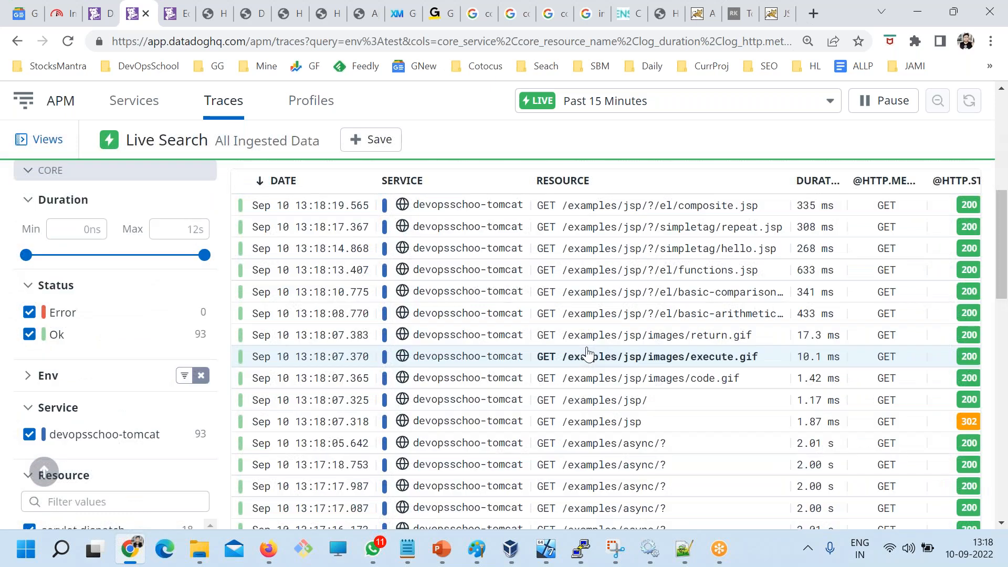
pyautogui.scroll(8, 585, 356)
pyautogui.scroll(-6, 348, 340)
pyautogui.scroll(-3, 351, 341)
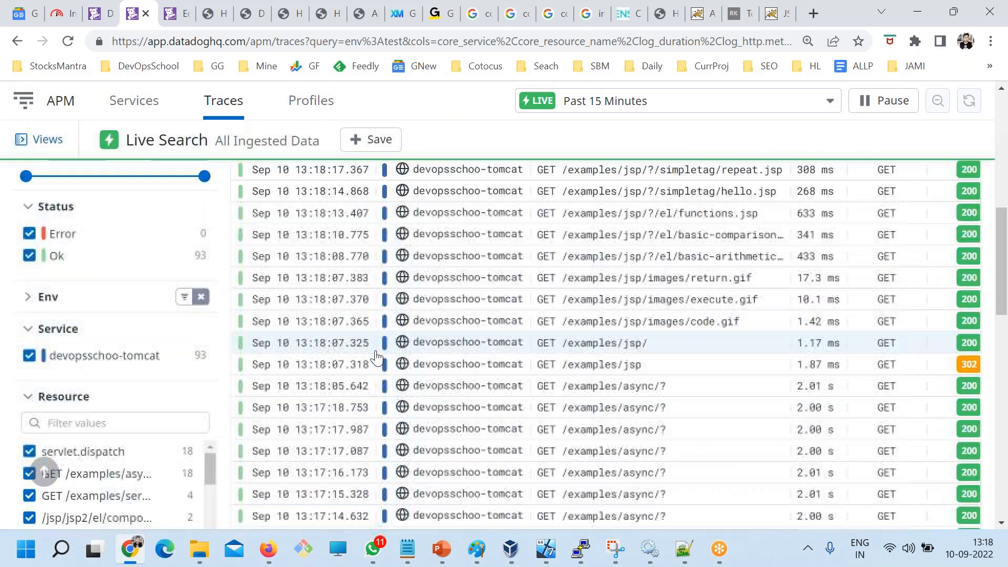
pyautogui.scroll(3, 377, 358)
# - Sort the traces by longest duration, open the GET / trace and view its Infrastructure details
pyautogui.click(820, 260)
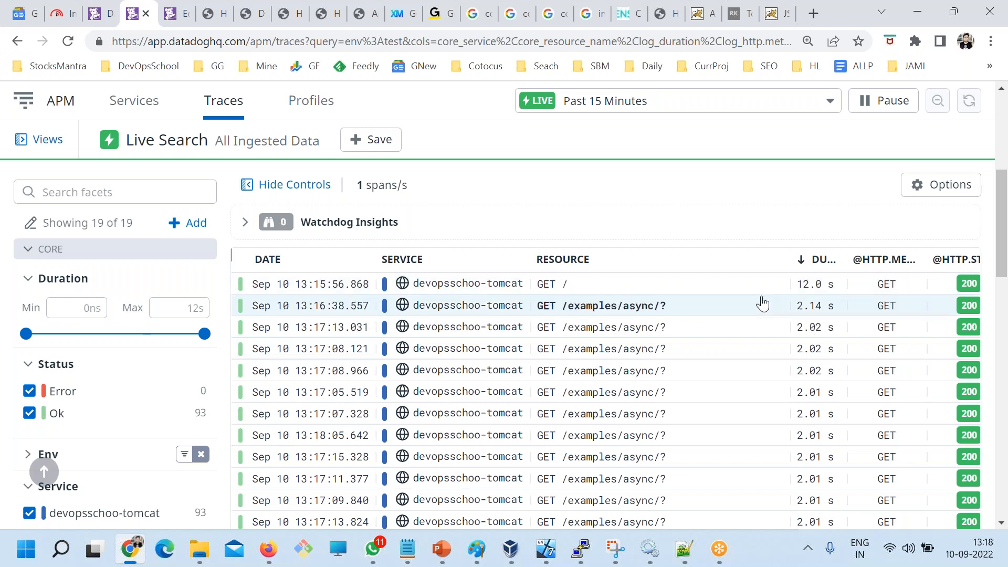
pyautogui.click(474, 285)
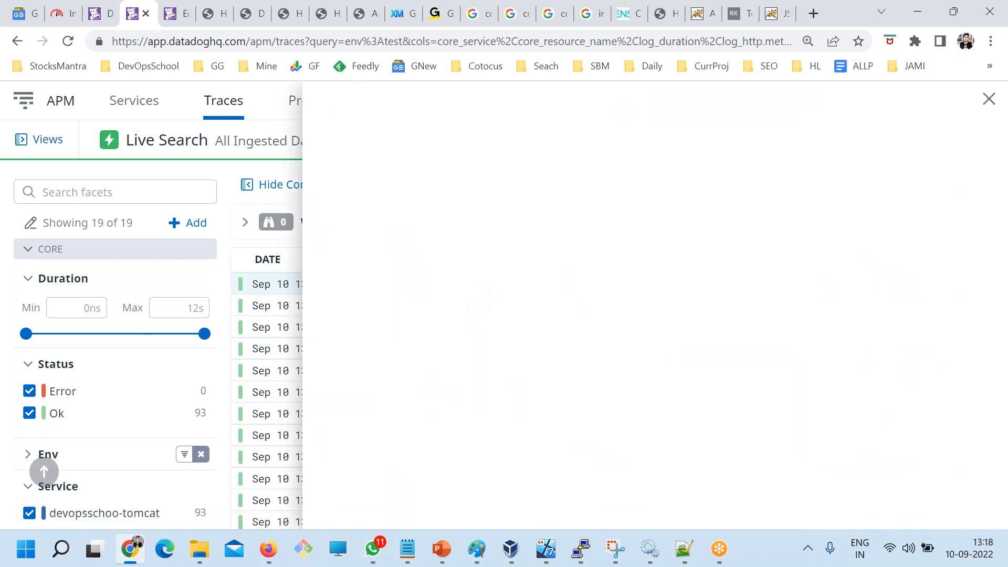
pyautogui.scroll(-2, 436, 374)
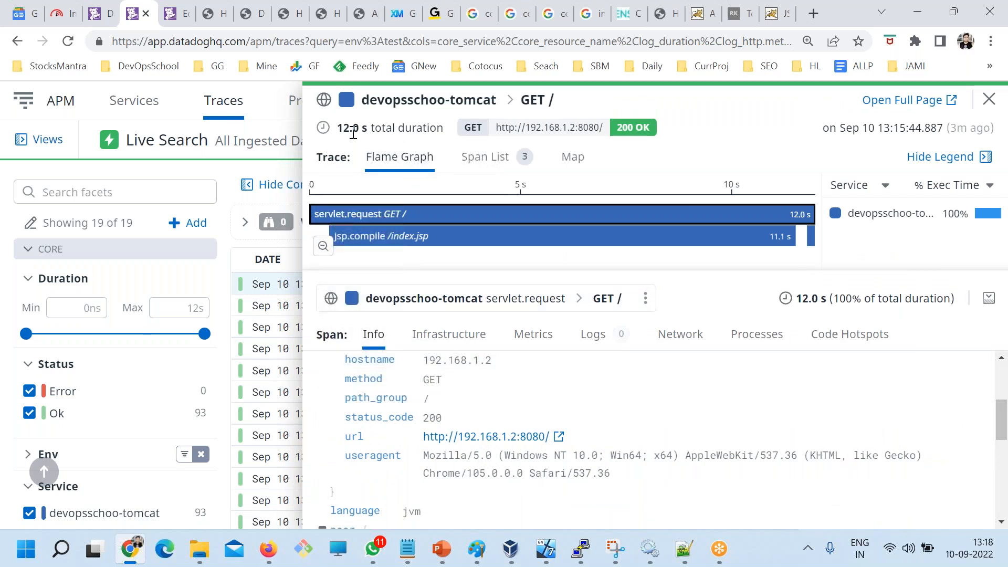
pyautogui.click(439, 334)
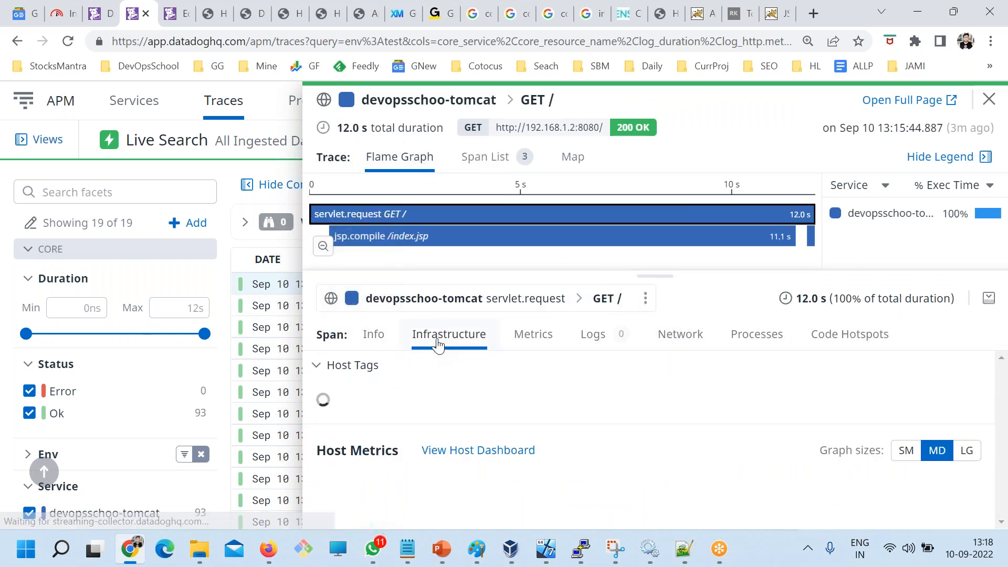
# - Review the GET / span's Metrics, Logs, Network and Processes details, and close the trace
pyautogui.click(534, 354)
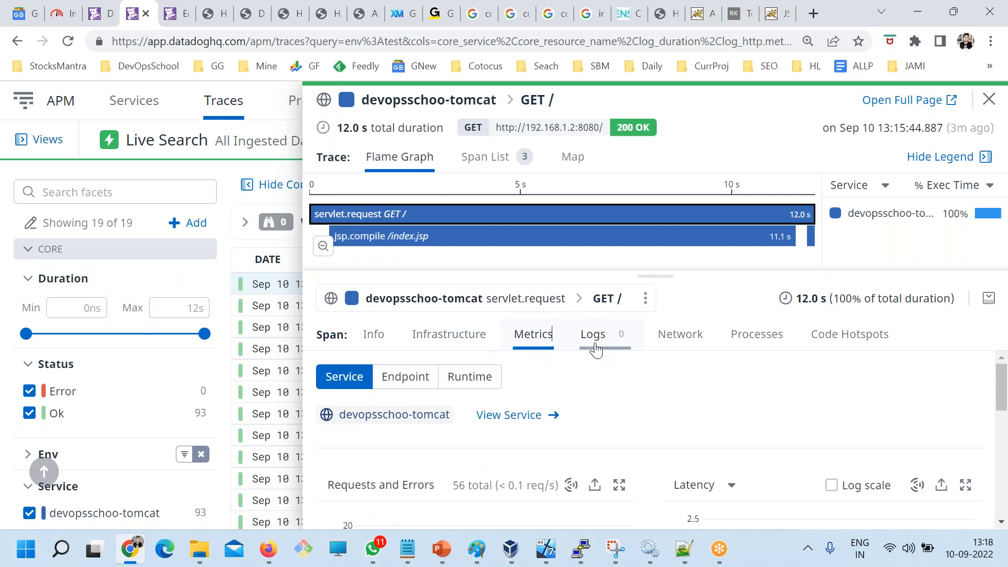
pyautogui.click(622, 344)
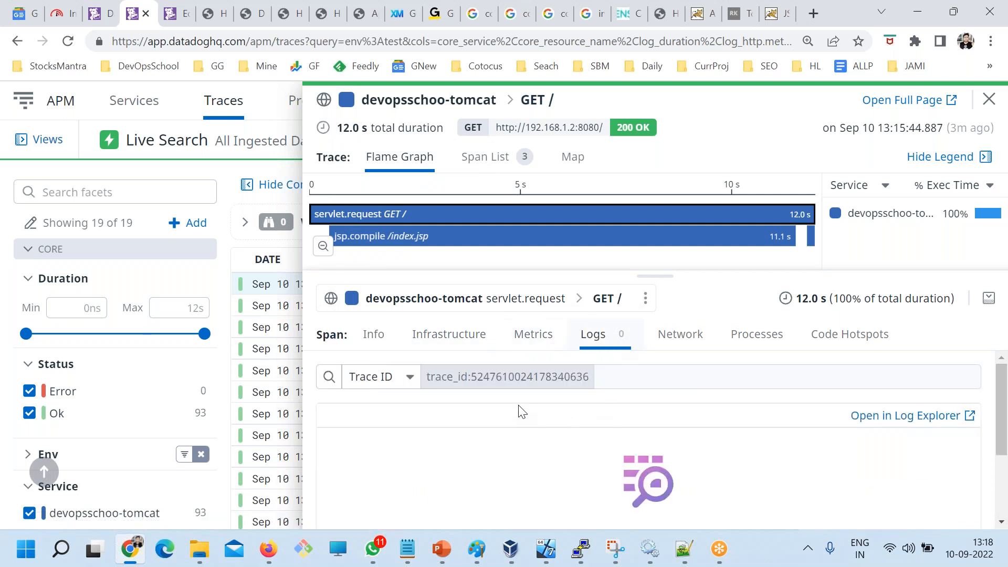
pyautogui.click(667, 335)
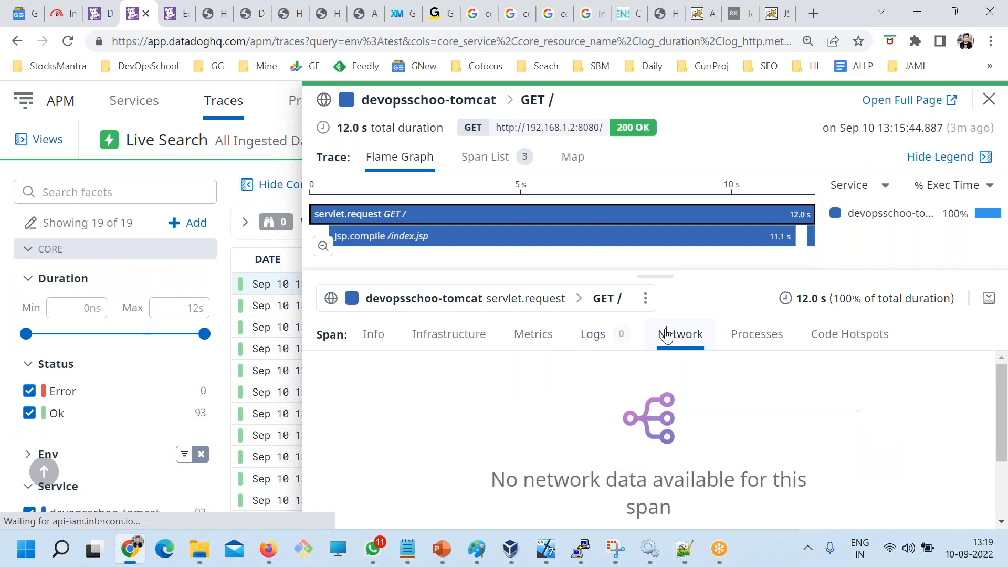
pyautogui.click(762, 336)
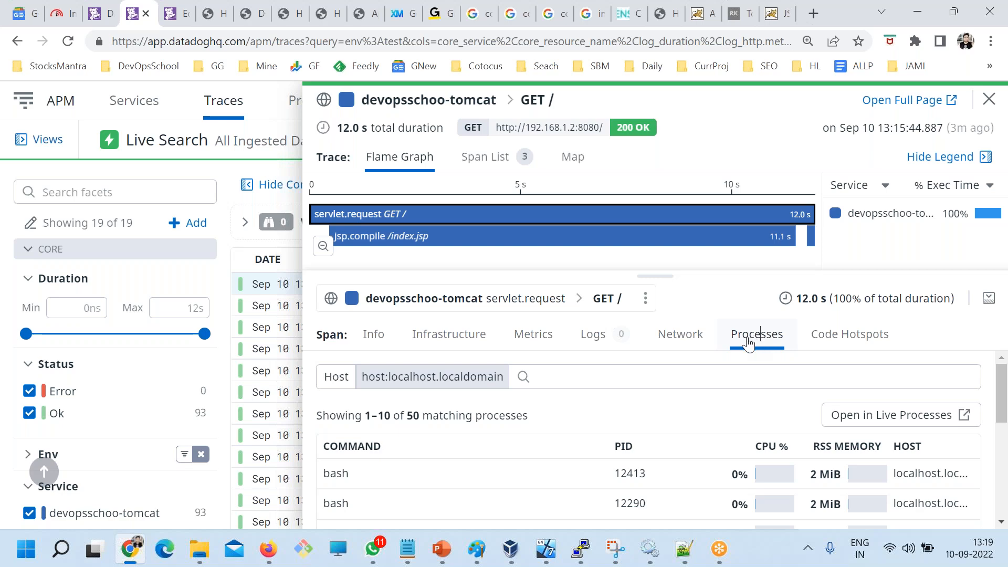
pyautogui.click(989, 99)
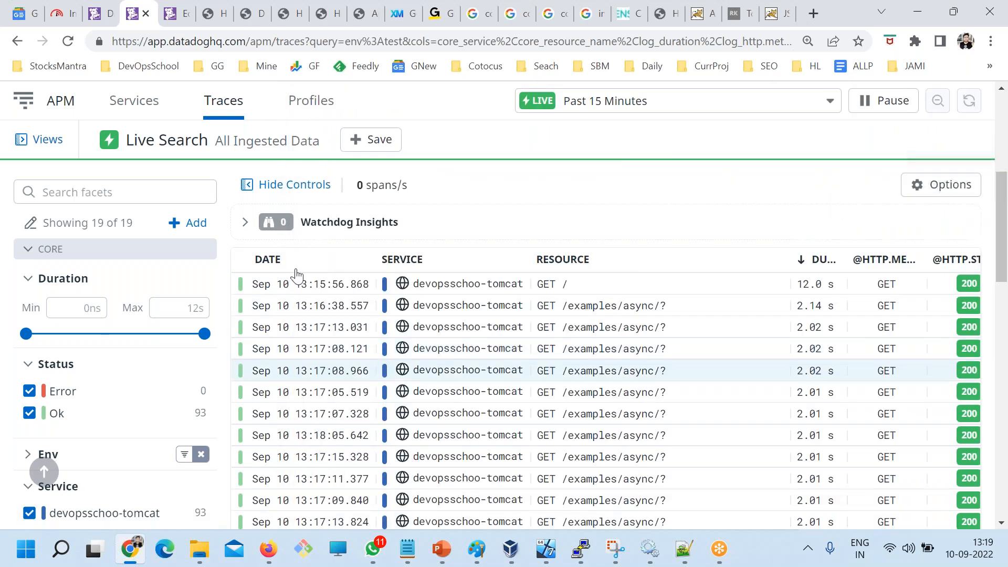
# - Open the devopsschoo-tomcat service from the APM service list and examine its summary and the Requests and Errors graph options
pyautogui.click(134, 101)
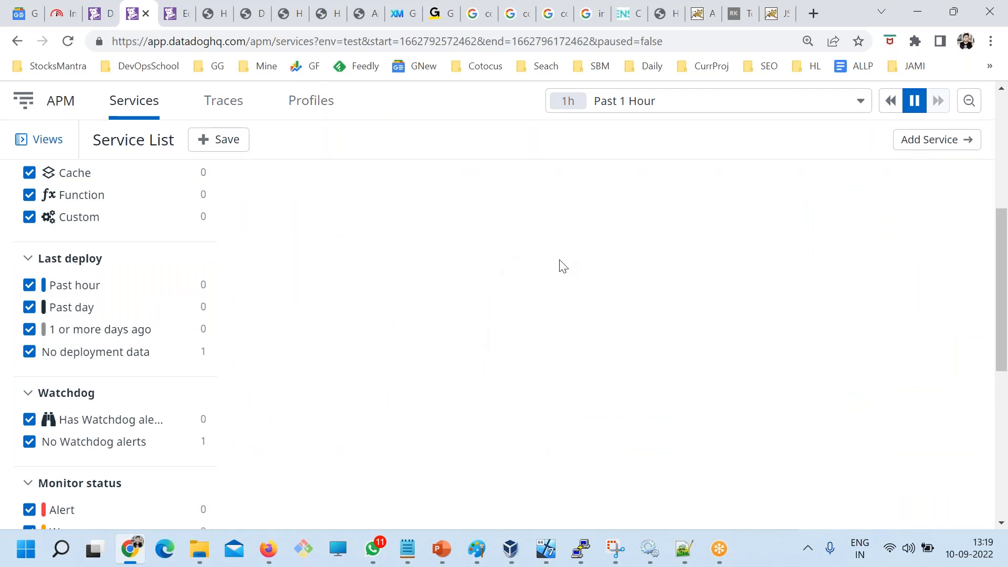
pyautogui.scroll(6, 601, 341)
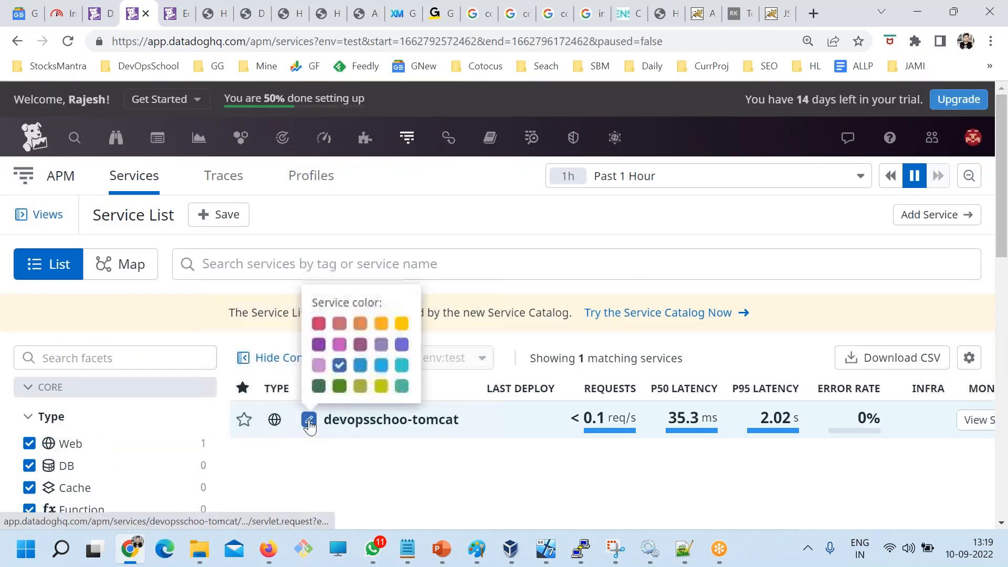
pyautogui.click(387, 420)
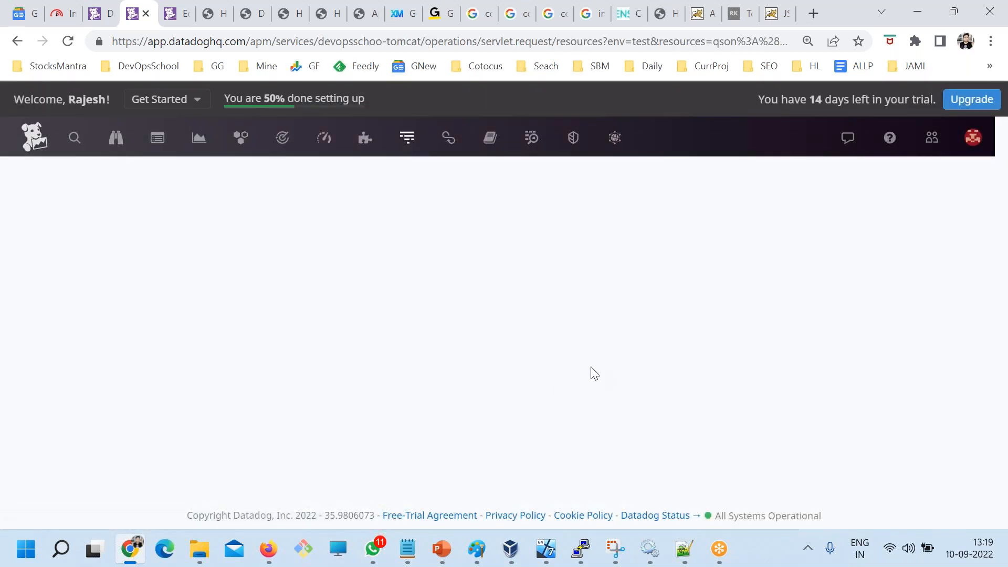
pyautogui.scroll(-3, 588, 372)
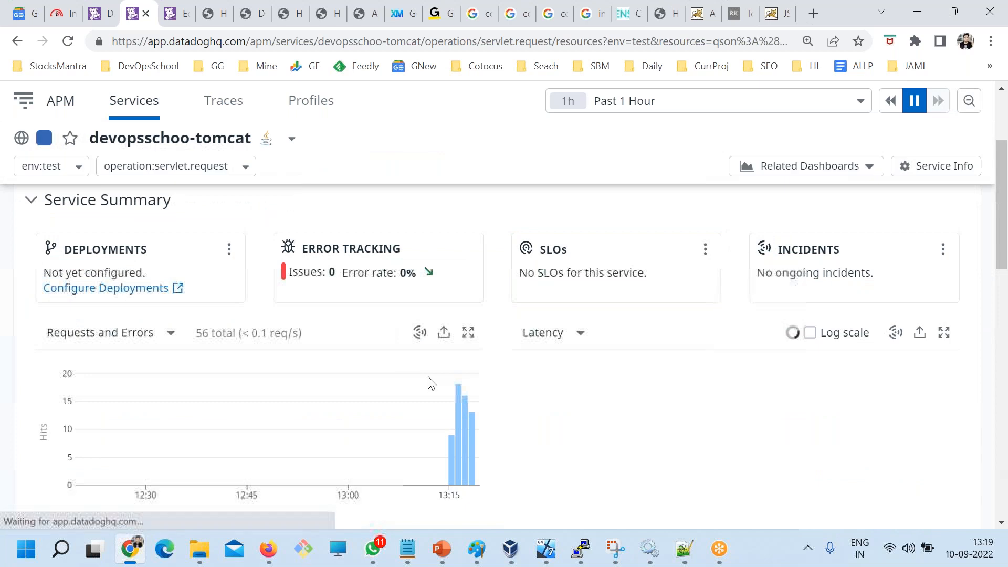
pyautogui.scroll(-3, 441, 381)
pyautogui.scroll(2, 117, 286)
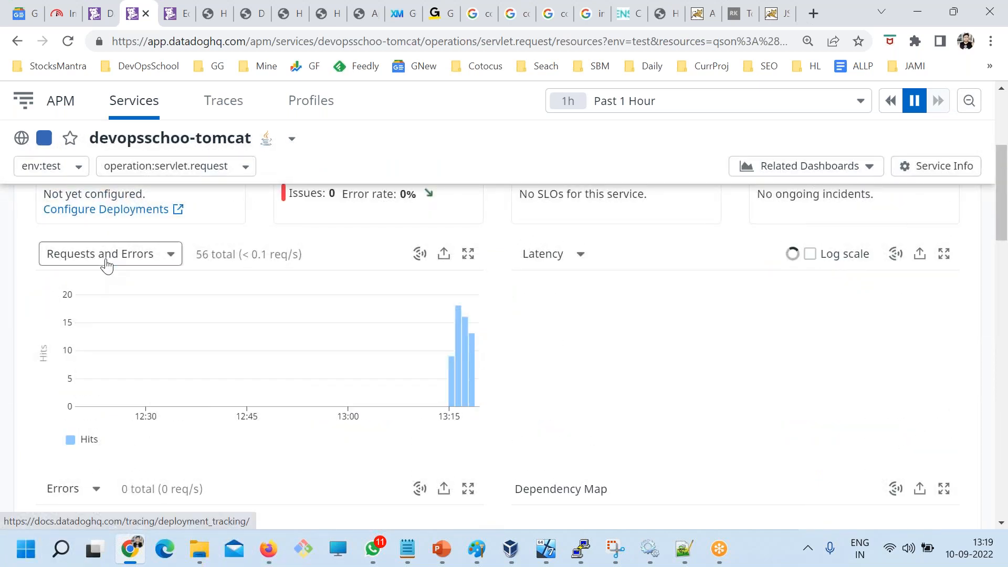
pyautogui.click(106, 264)
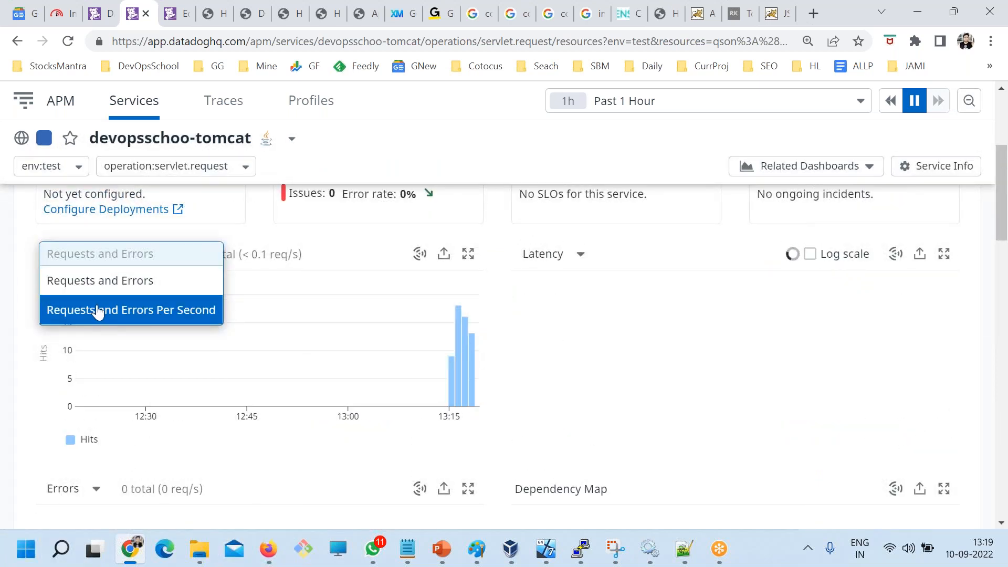
pyautogui.click(10, 284)
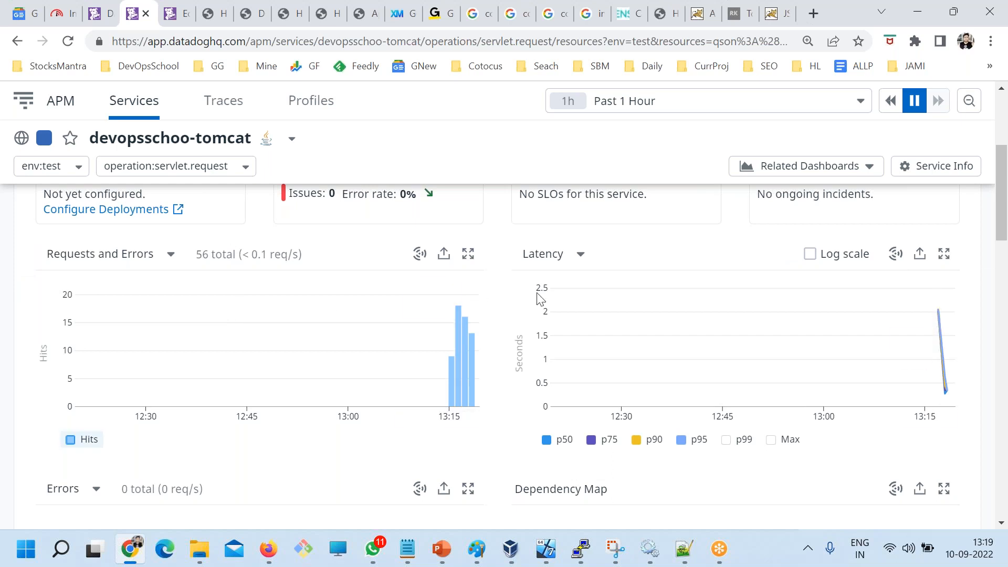
# - Set the service page's time range to Past 15 Minutes and examine the request, latency, error and resource graphs
pyautogui.click(654, 109)
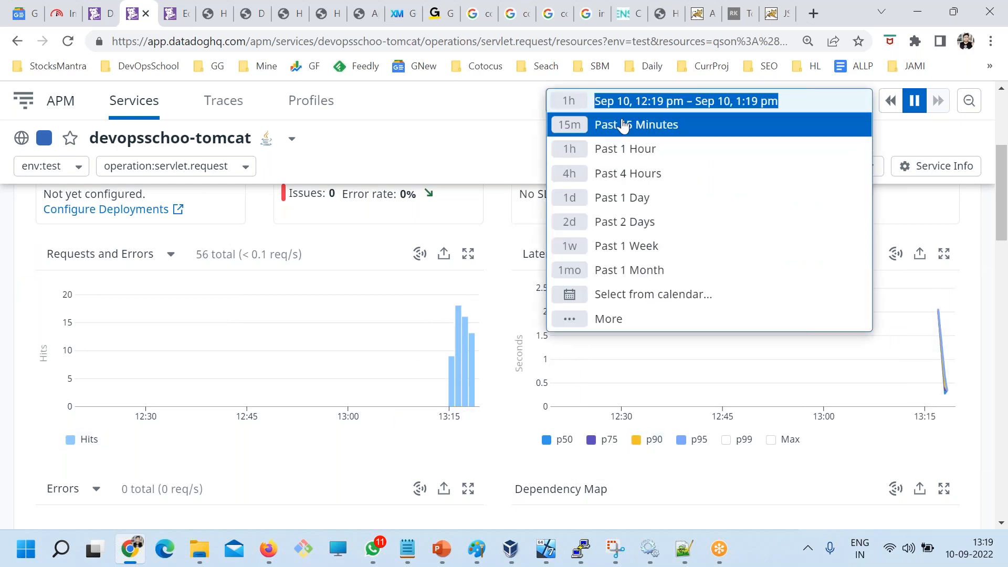
pyautogui.click(624, 126)
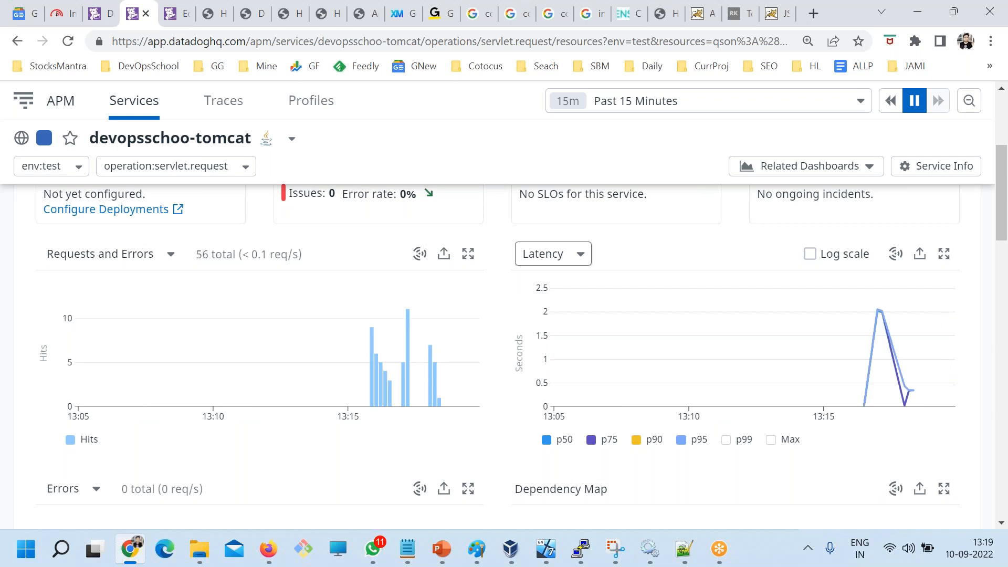
pyautogui.scroll(2, 574, 378)
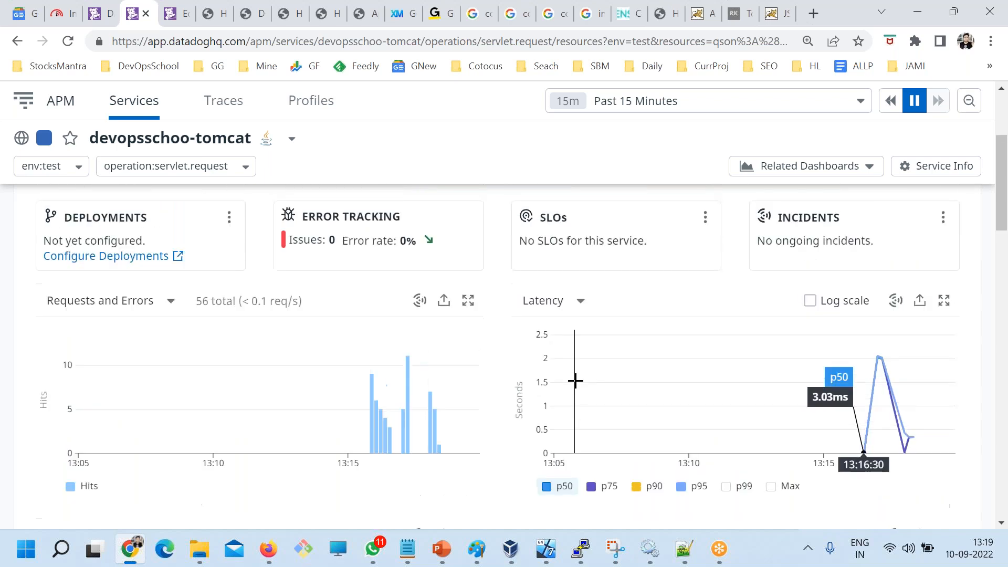
pyautogui.scroll(-3, 554, 330)
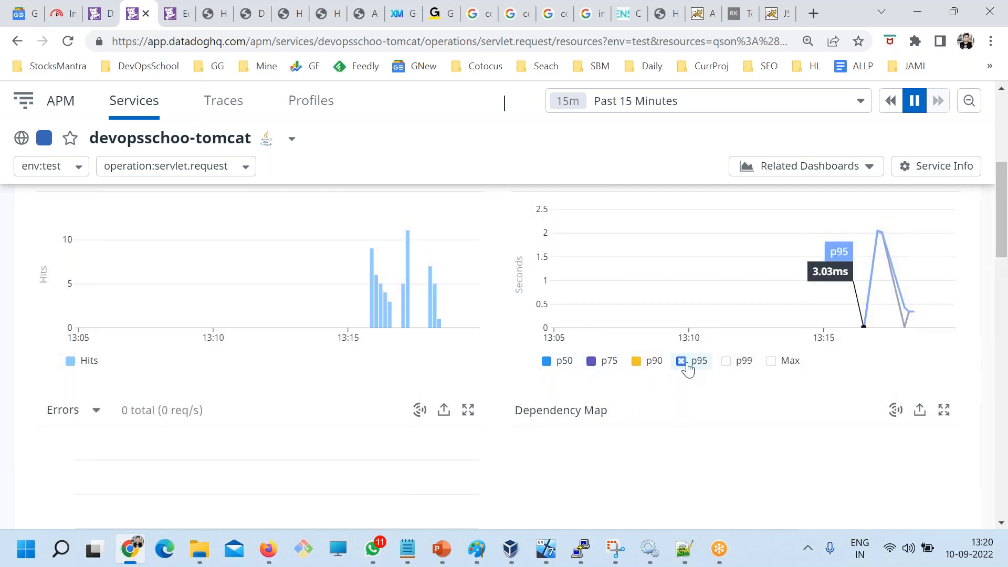
pyautogui.scroll(1, 270, 338)
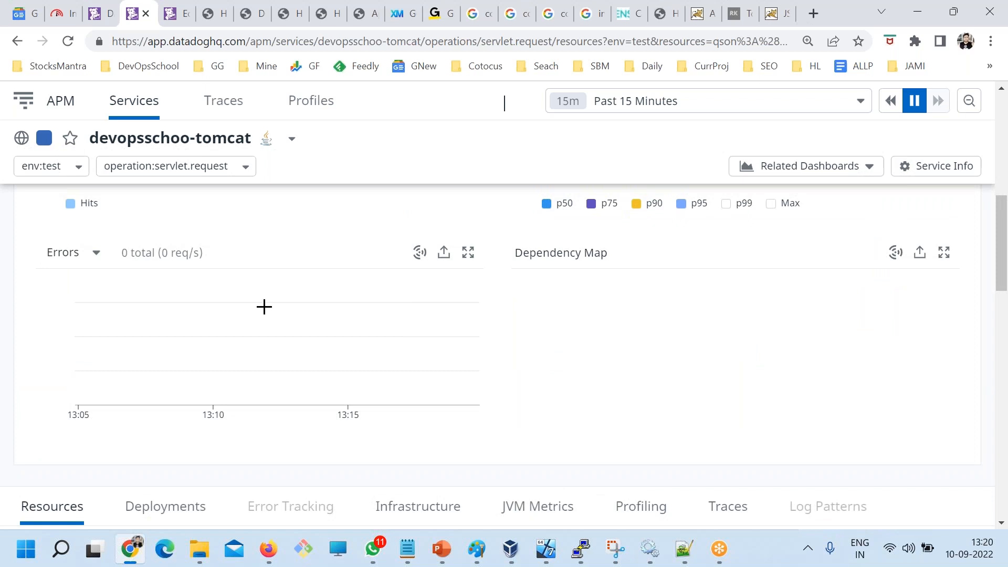
pyautogui.scroll(-5, 573, 301)
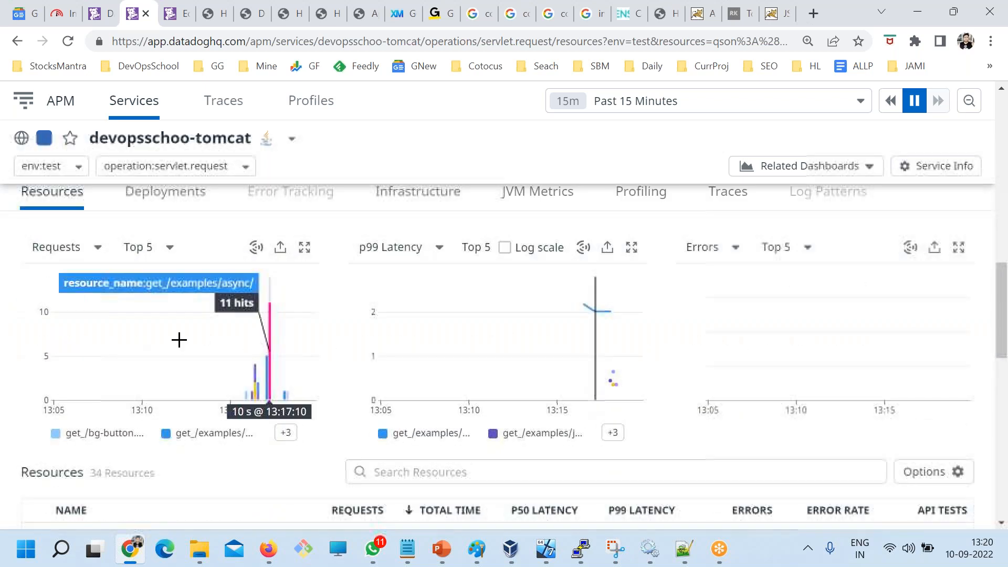
# - Review the Deployments and Infrastructure sections of the devopsschoo-tomcat service and return to the start of its page
pyautogui.click(128, 202)
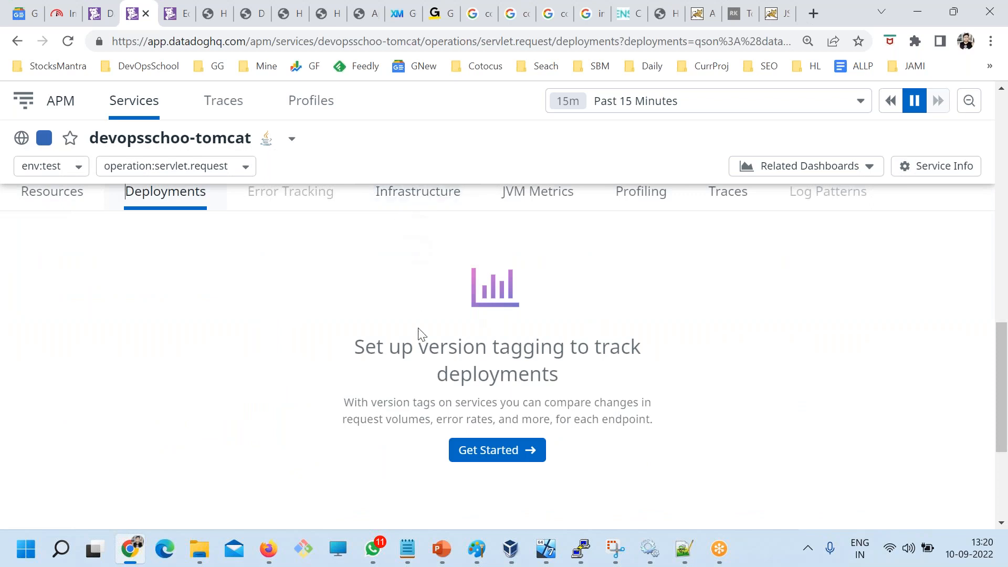
pyautogui.scroll(3, 418, 333)
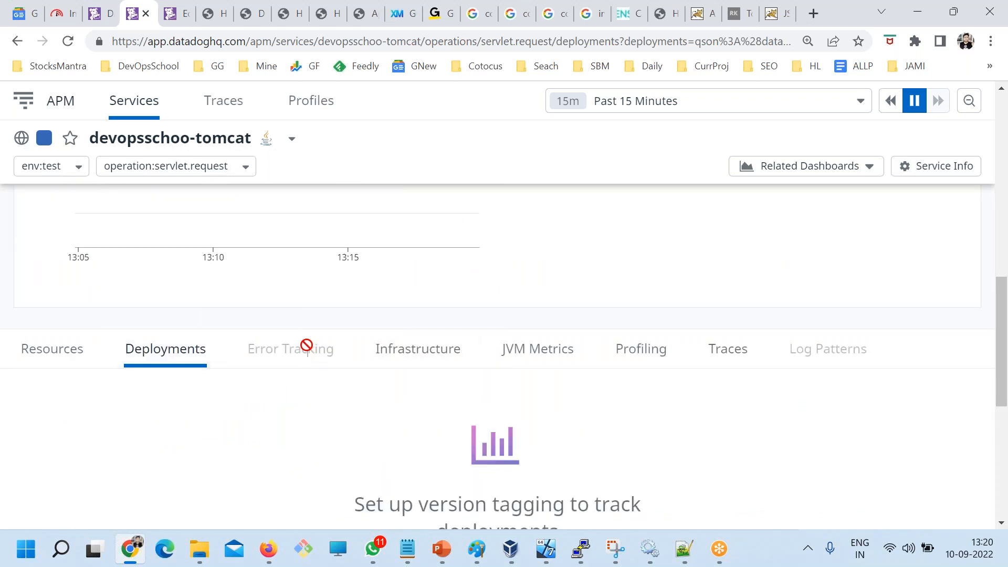
pyautogui.click(381, 348)
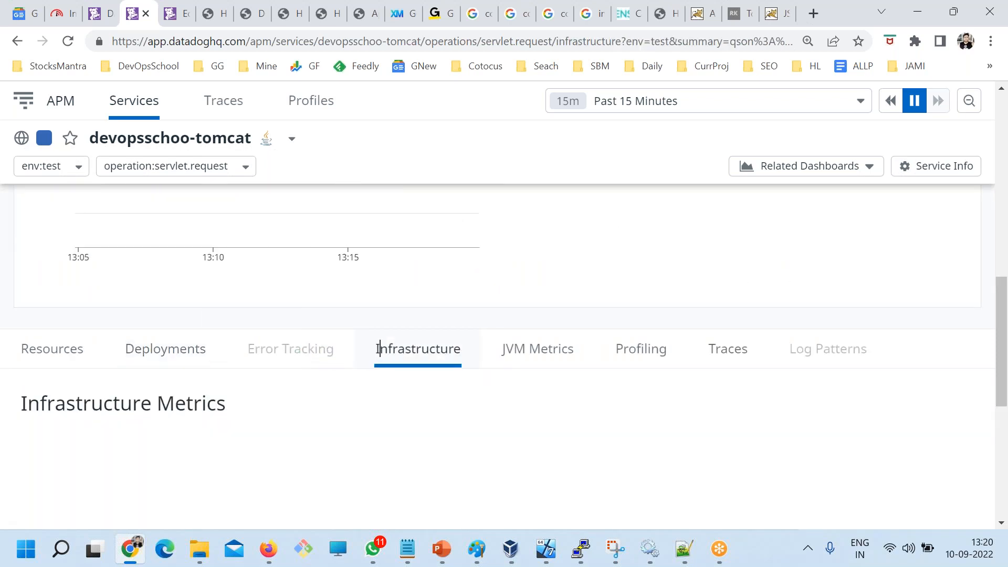
pyautogui.scroll(-4, 410, 389)
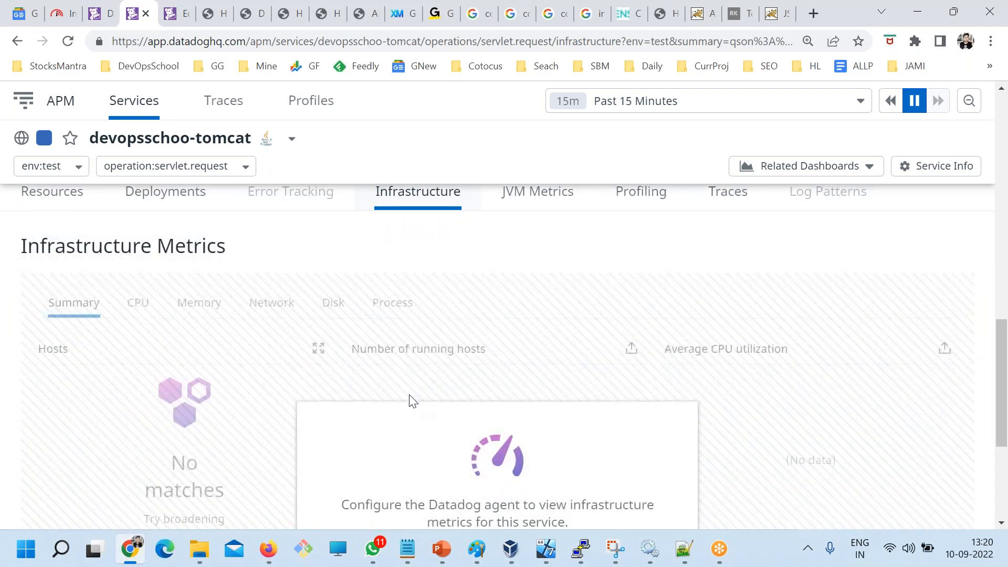
pyautogui.scroll(-2, 410, 401)
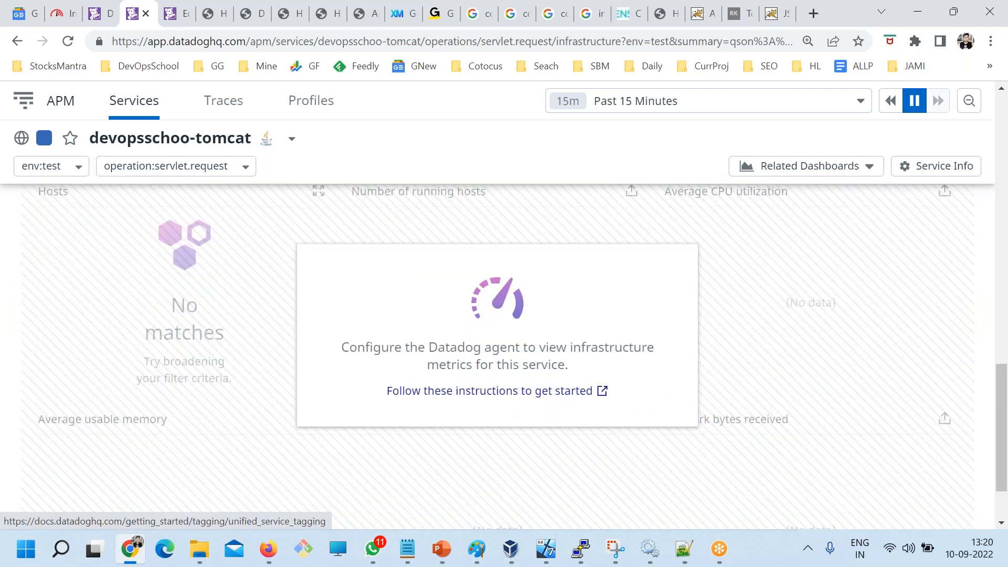
pyautogui.scroll(5, 419, 401)
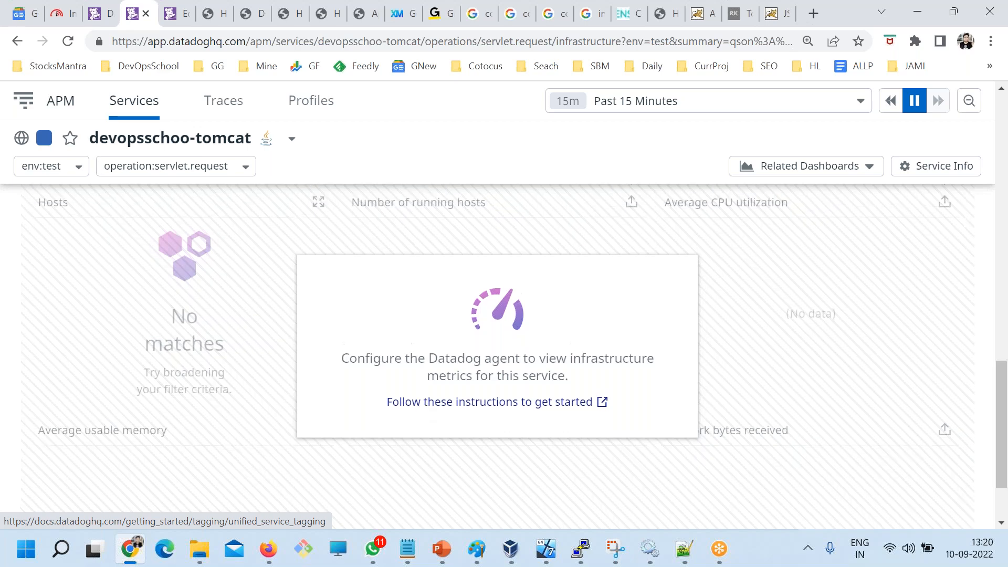
pyautogui.scroll(6, 54, 100)
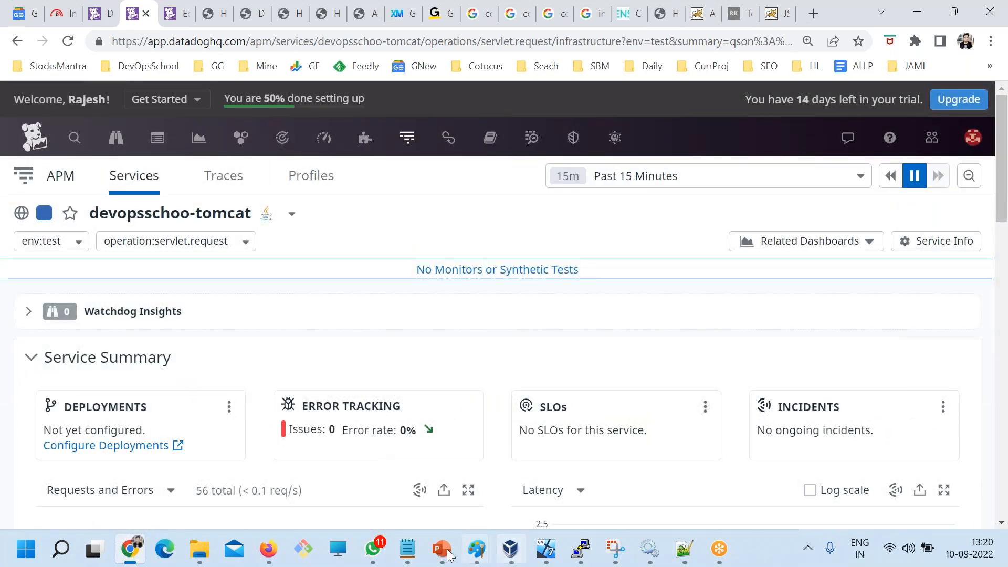
# - Switch to the Datadog.txt notes in Notepad, highlight a line there and return to Datadog in Chrome
pyautogui.moveTo(414, 534)
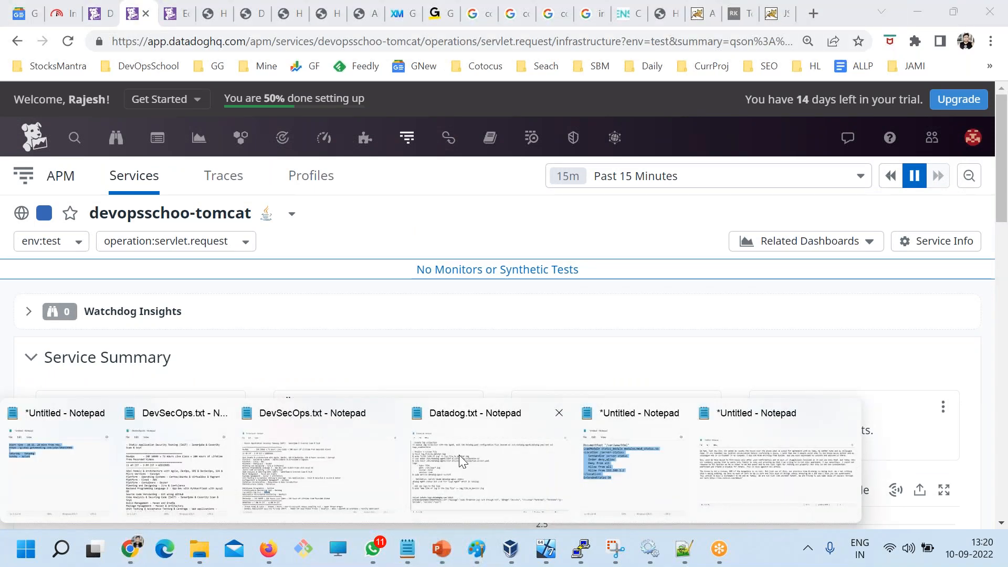
pyautogui.click(459, 455)
pyautogui.scroll(8, 192, 284)
pyautogui.moveTo(224, 297); pyautogui.dragTo(9, 296)
pyautogui.click(131, 555)
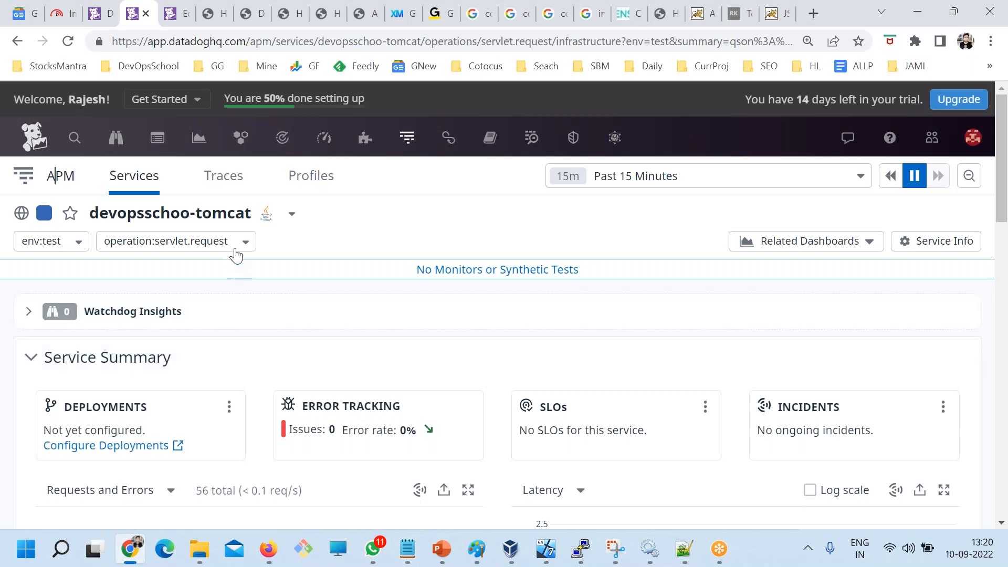
# - Open the new monitor page and examine the available custom monitor types, including Anomaly, APM, Integration, Live Process and Logs
pyautogui.moveTo(282, 138)
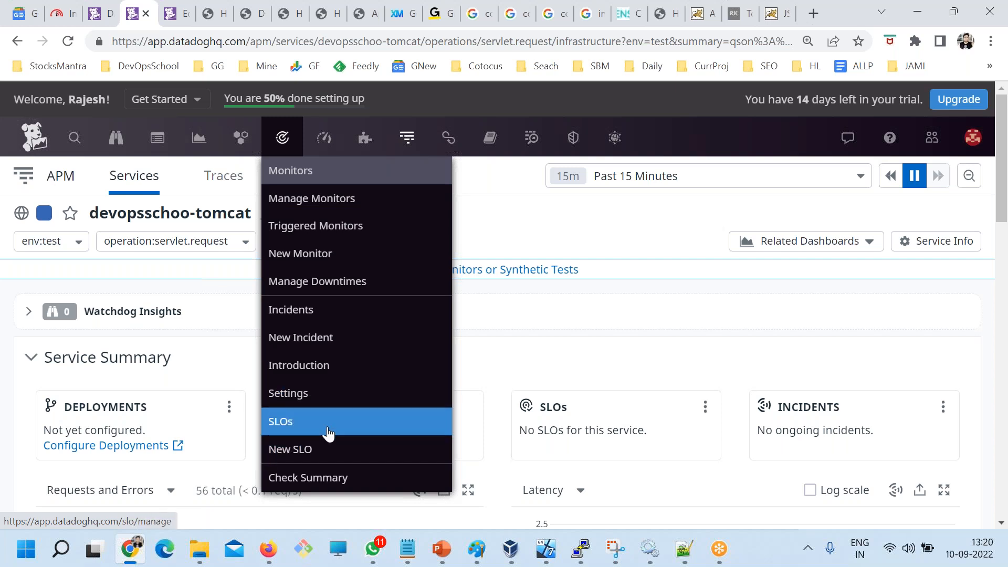
pyautogui.click(318, 260)
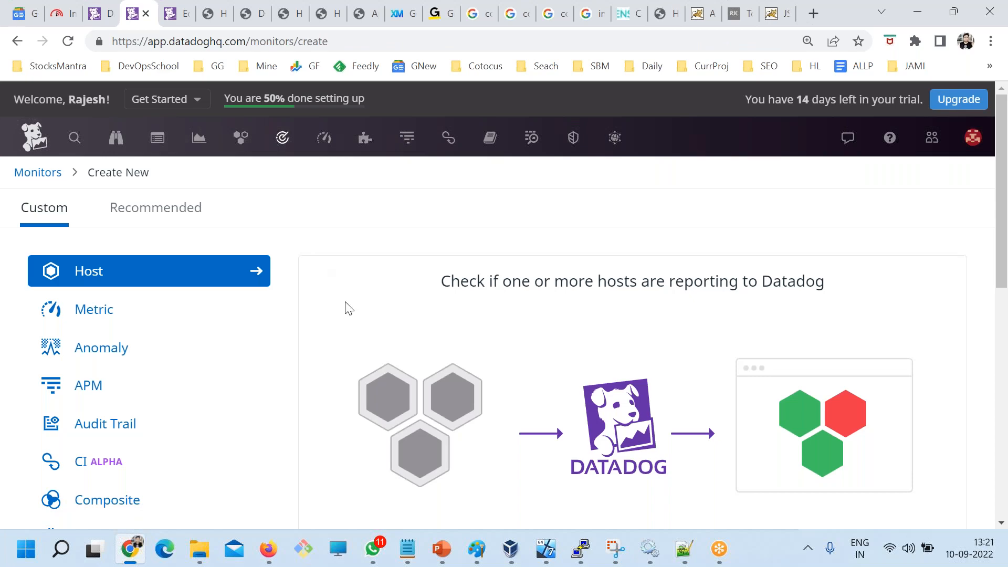
pyautogui.scroll(-3, 8, 244)
pyautogui.scroll(2, 131, 236)
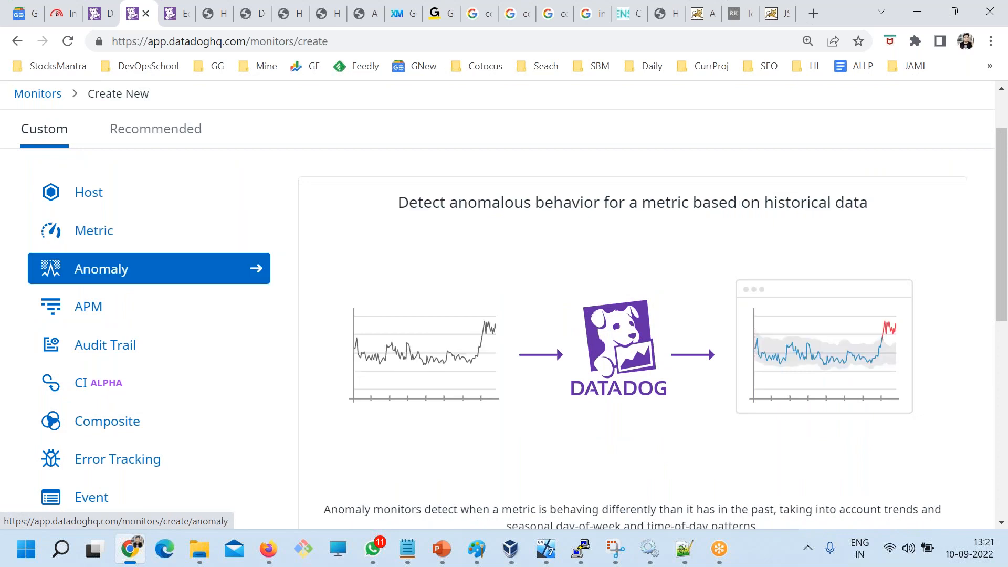
pyautogui.scroll(-1, 100, 263)
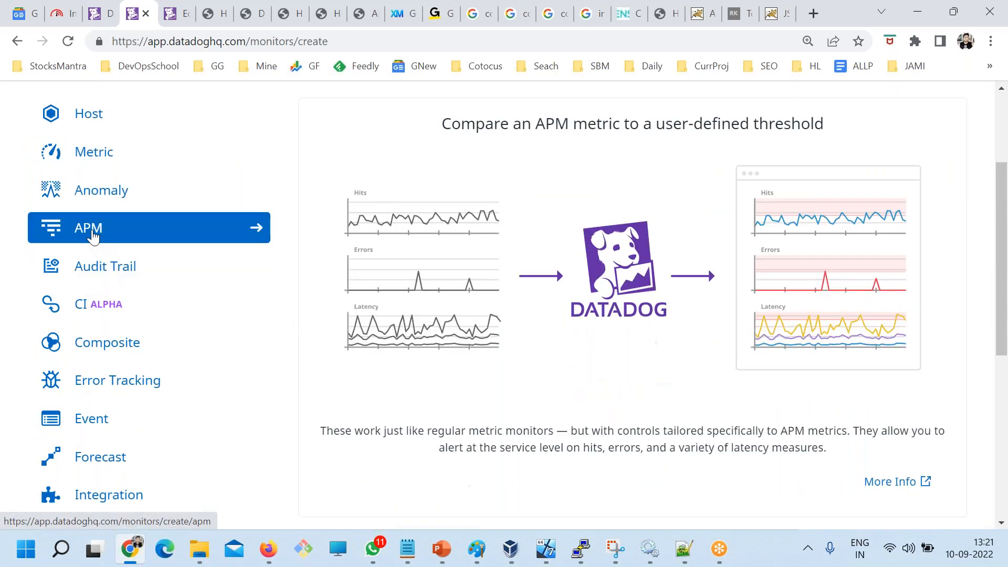
pyautogui.scroll(-3, 105, 240)
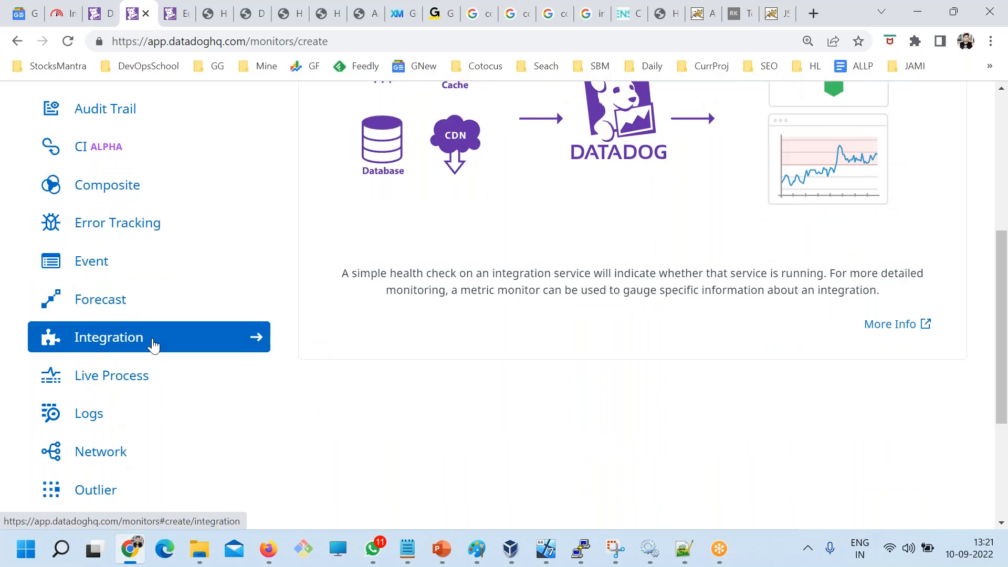
pyautogui.scroll(-1, 153, 346)
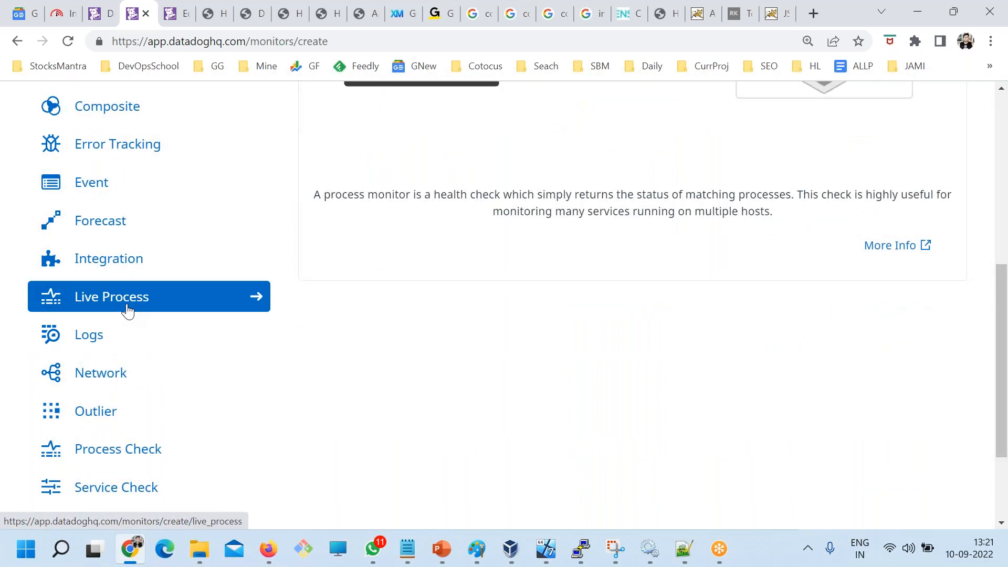
pyautogui.scroll(-2, 126, 339)
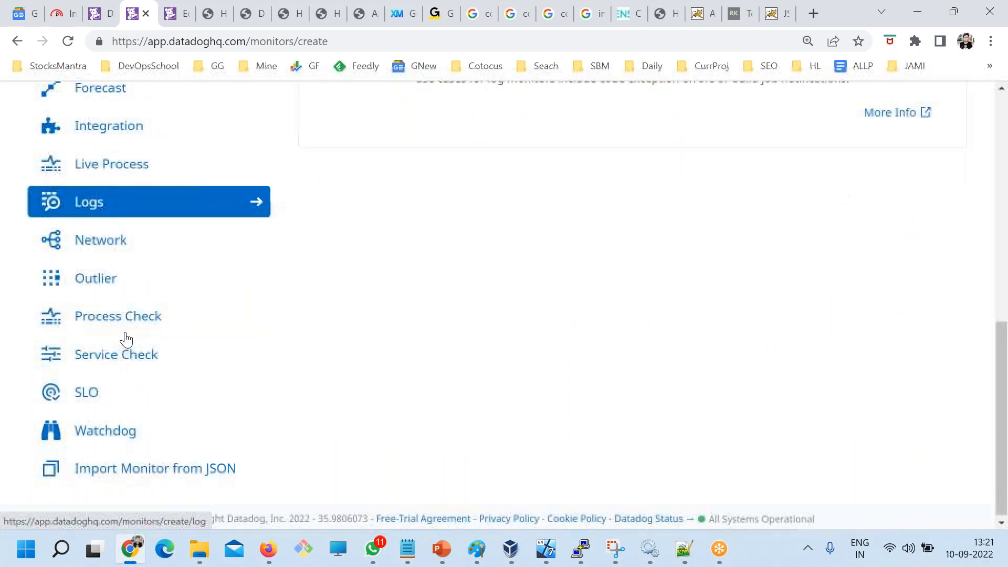
pyautogui.scroll(7, 198, 443)
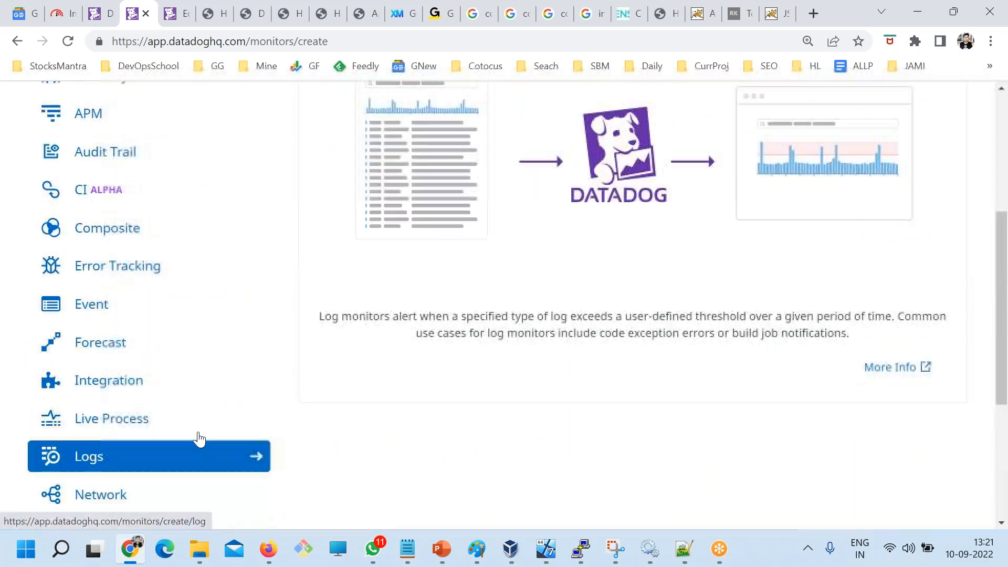
# - Start a new metric monitor with threshold detection and set its metric to system.cpu.idle
pyautogui.click(148, 265)
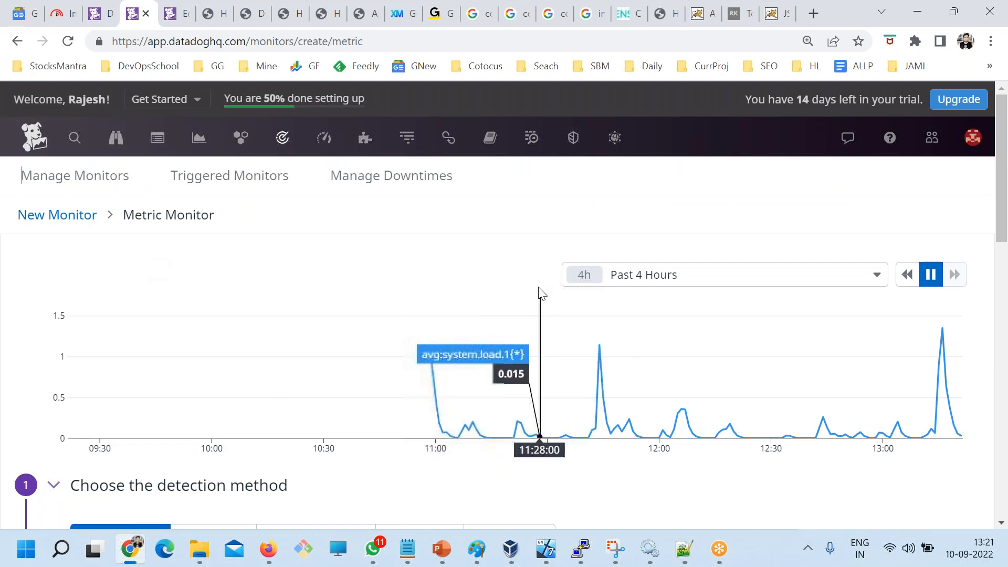
pyautogui.scroll(-3, 304, 326)
pyautogui.scroll(-3, 283, 413)
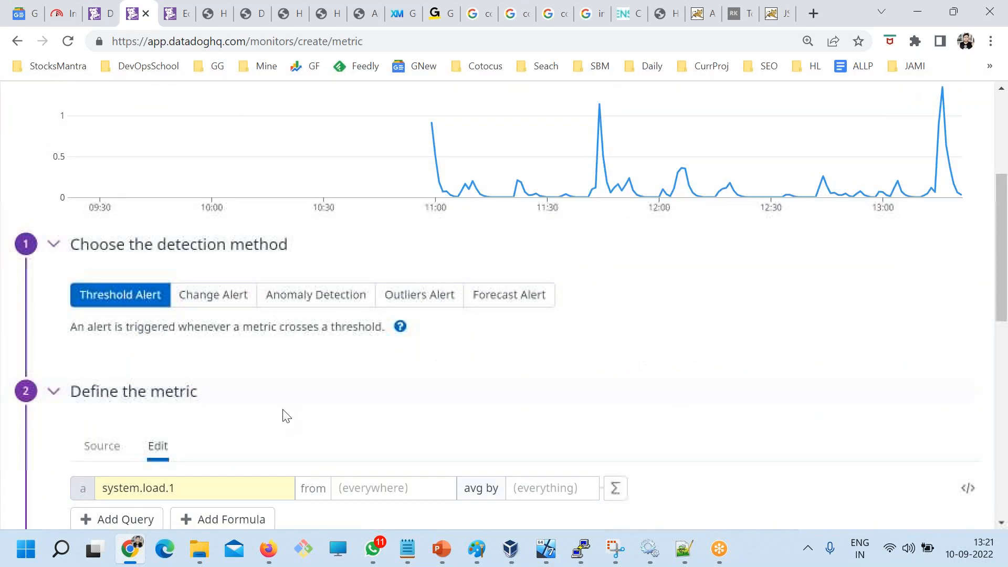
pyautogui.click(198, 339)
pyautogui.write('cpu')
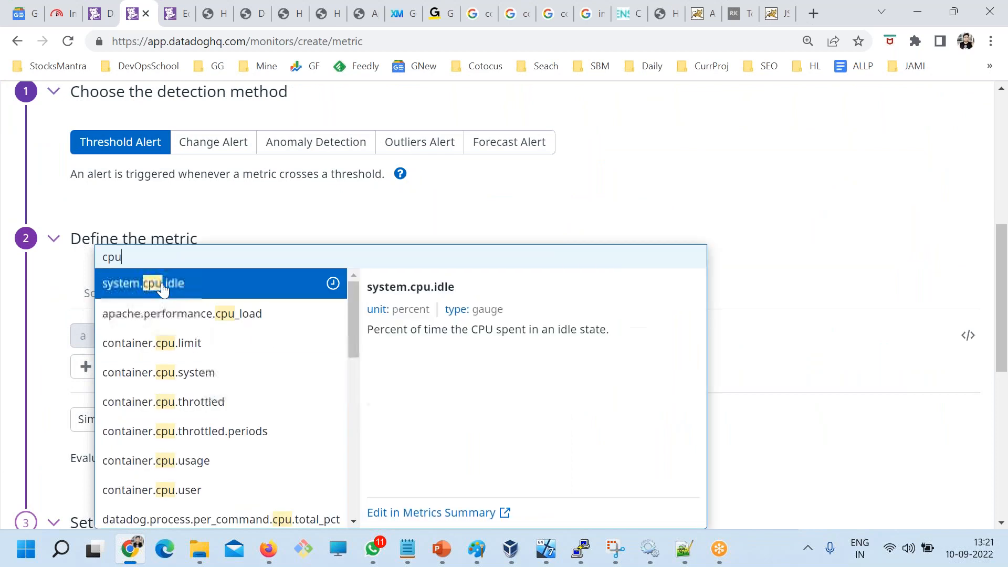
pyautogui.click(181, 288)
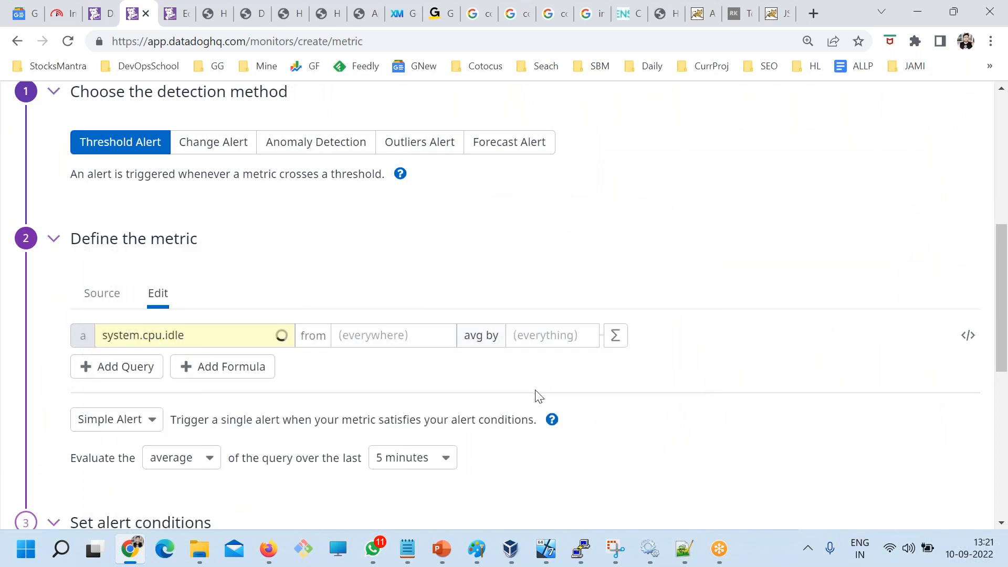
pyautogui.scroll(5, 529, 403)
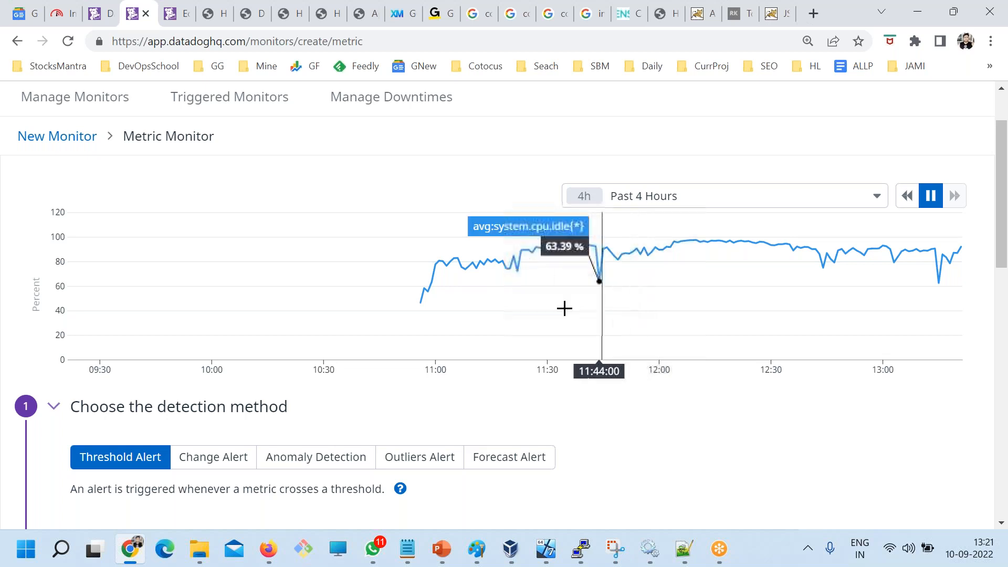
# - Limit the system.cpu.idle query to host:localhost.localdomain and average it by host
pyautogui.scroll(-9, 345, 365)
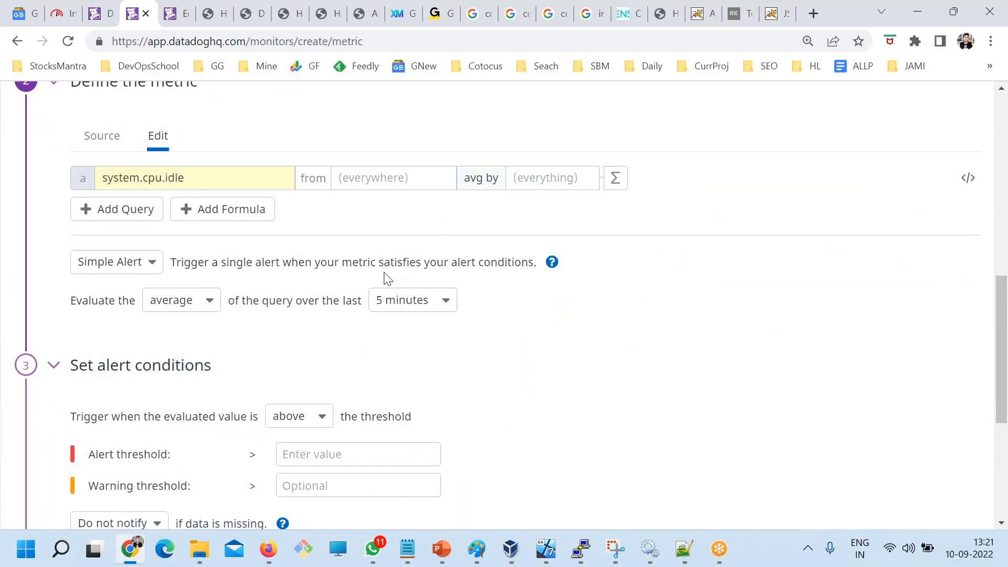
pyautogui.click(376, 177)
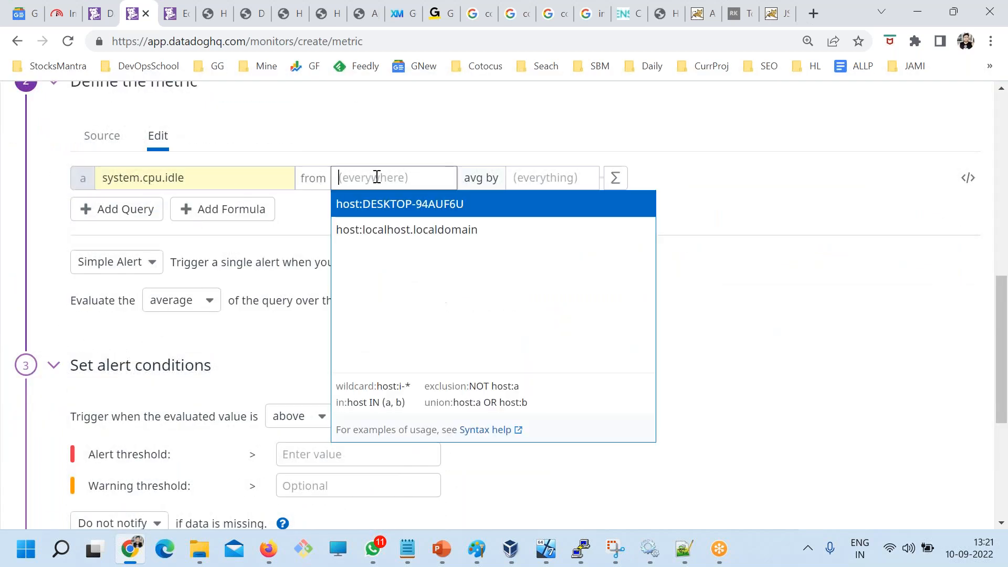
pyautogui.click(393, 229)
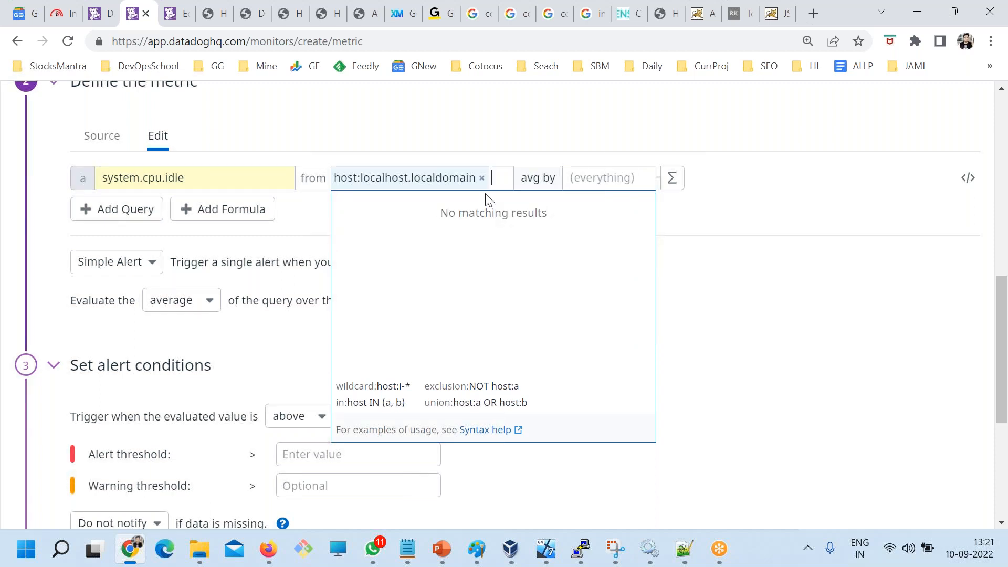
pyautogui.click(615, 178)
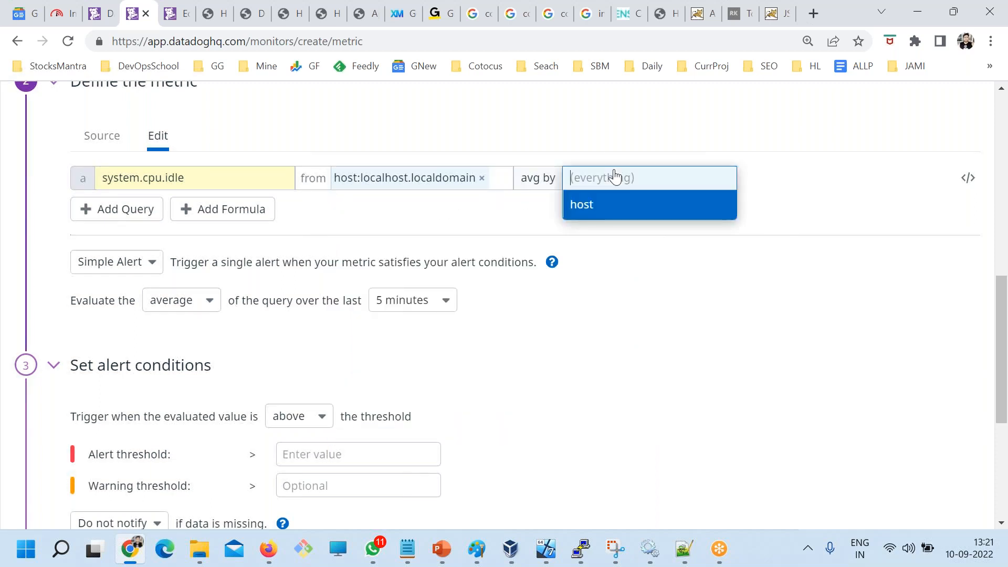
pyautogui.click(616, 203)
# - Set the monitor's alert threshold to 50 in the alert conditions
pyautogui.scroll(-3, 176, 300)
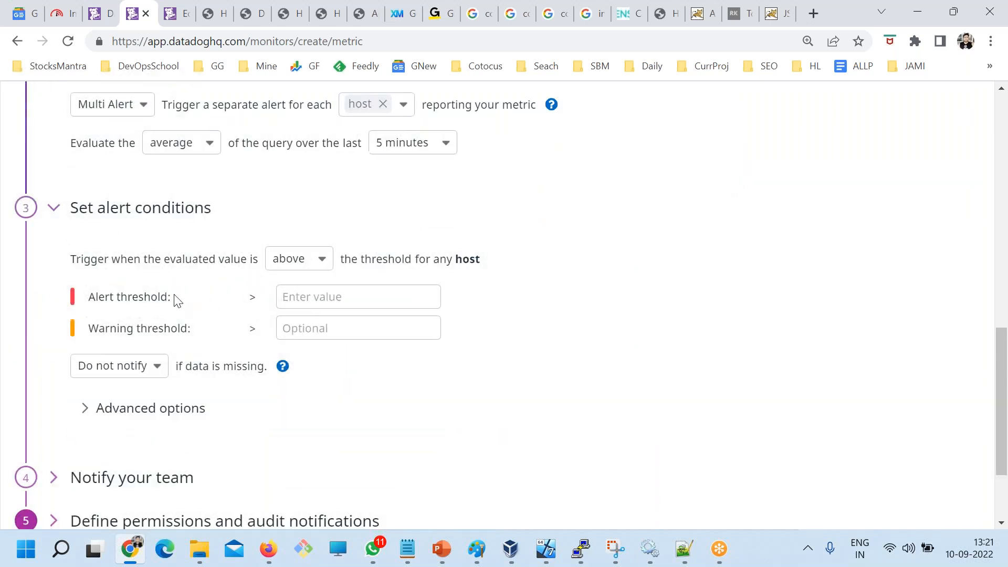
pyautogui.scroll(5, 175, 299)
pyautogui.scroll(-6, 342, 427)
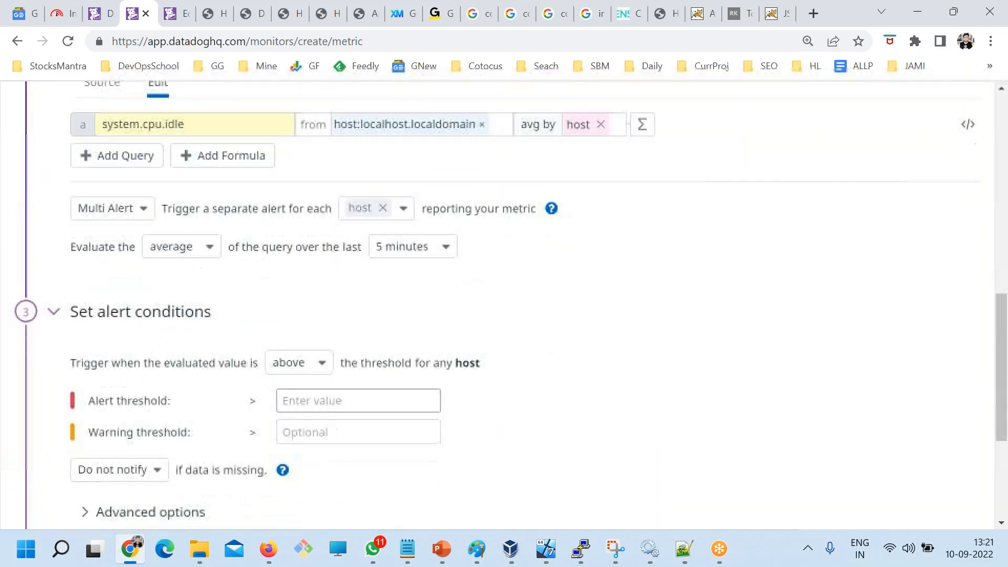
pyautogui.scroll(3, 343, 426)
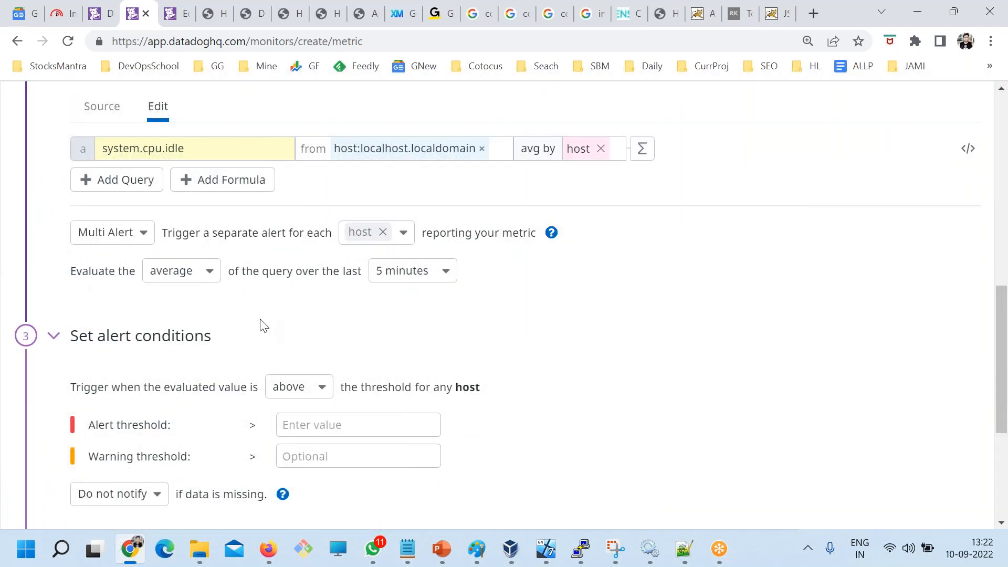
pyautogui.scroll(-3, 295, 361)
pyautogui.click(317, 268)
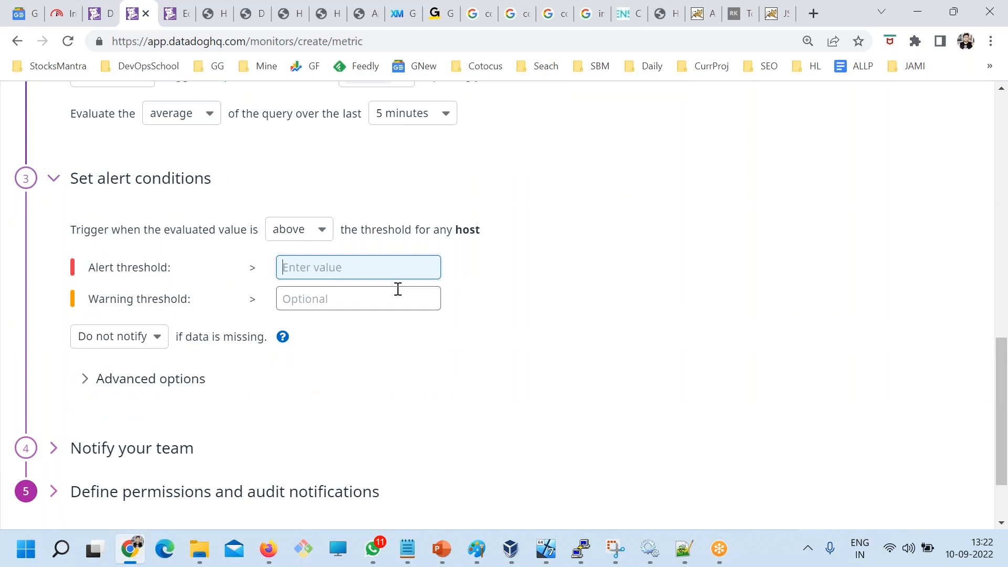
pyautogui.write('50')
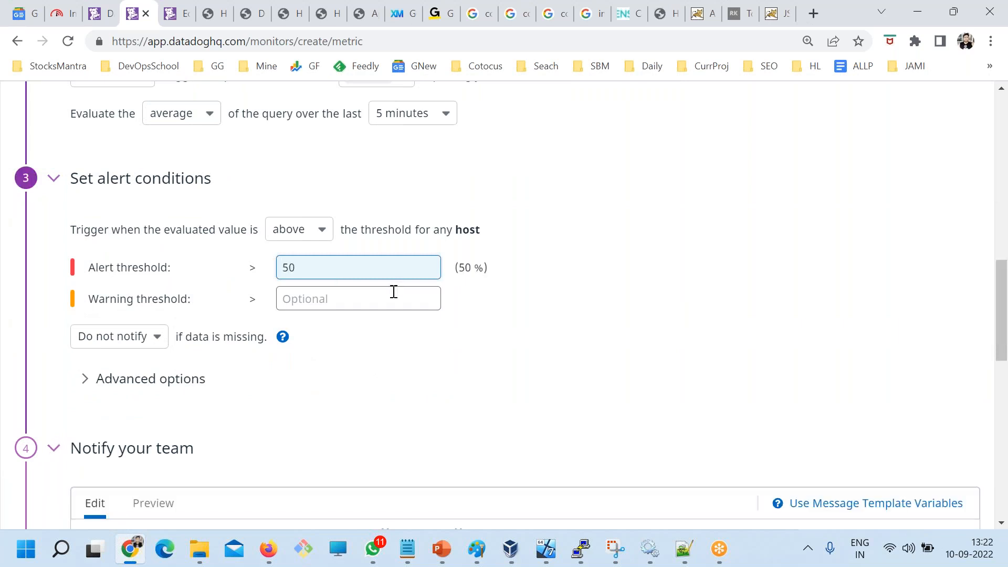
# - Set the warning threshold to 40 and check both threshold bands against the metric graph
pyautogui.click(339, 303)
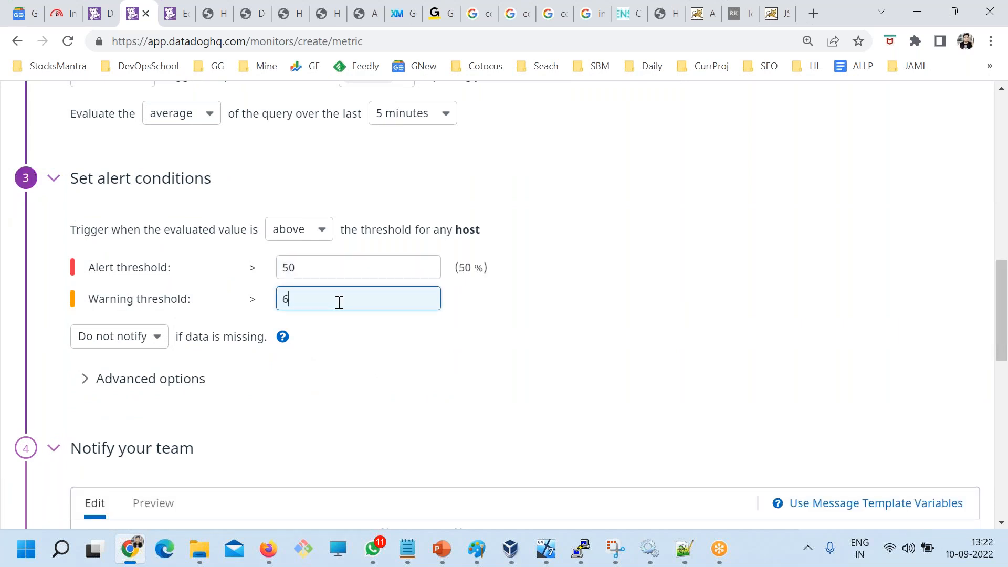
pyautogui.write('60')
pyautogui.press('BackSpace')
pyautogui.press('BackSpace')
pyautogui.write('40')
pyautogui.scroll(10, 417, 360)
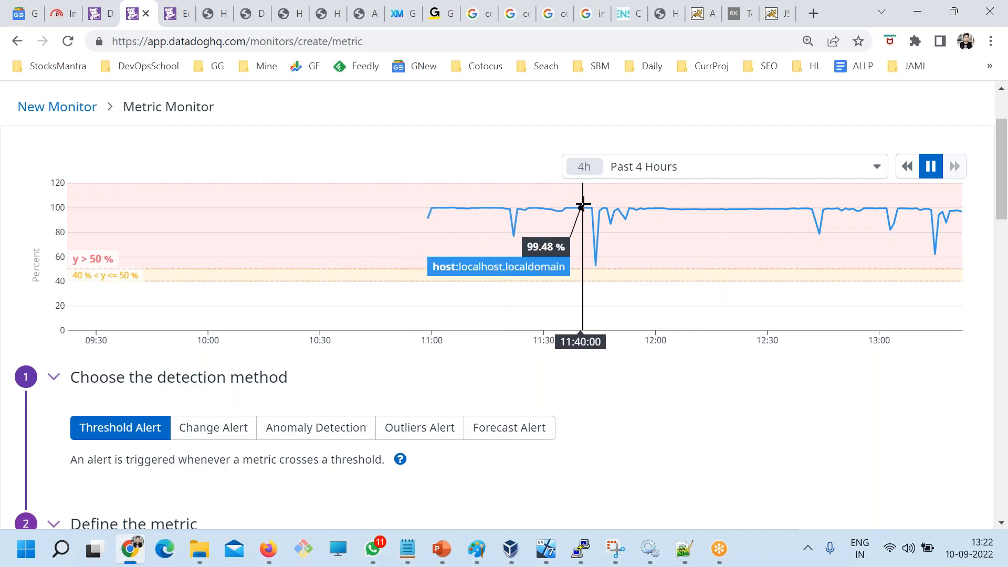
# - Name the monitor ALERTS and fill its notification message with the word ALERTS repeated several times
pyautogui.scroll(-10, 472, 322)
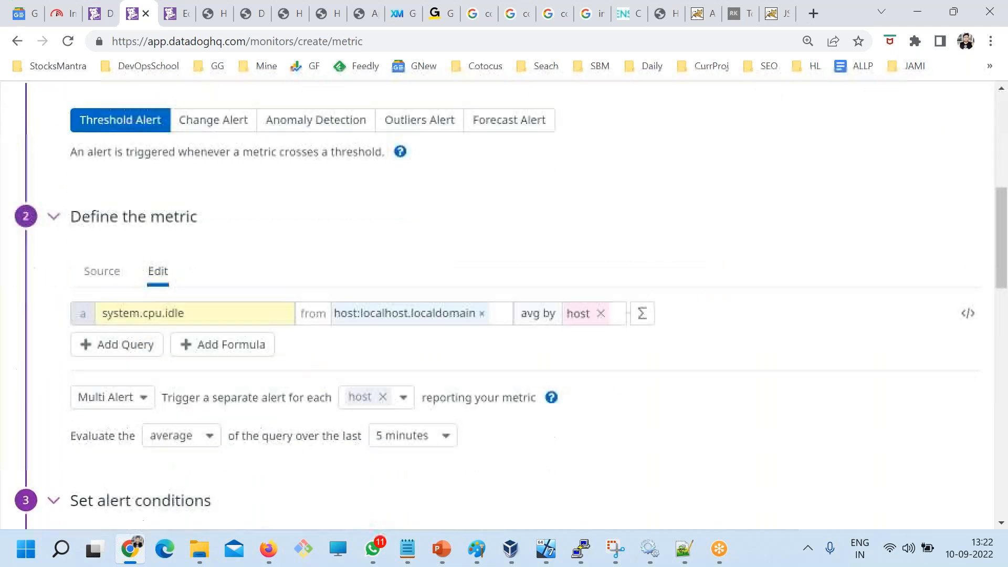
pyautogui.scroll(-7, 279, 362)
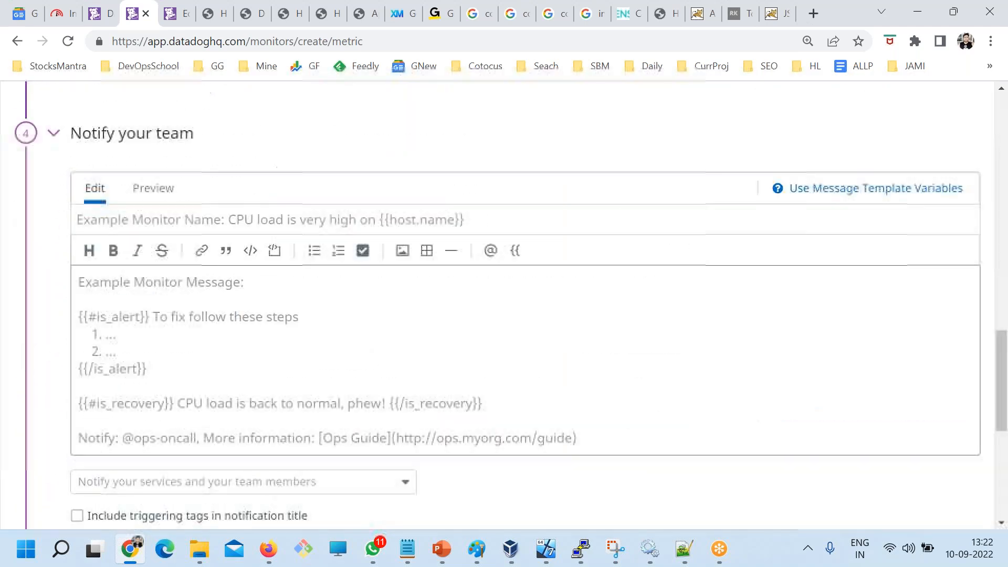
pyautogui.click(131, 226)
pyautogui.write('ALER')
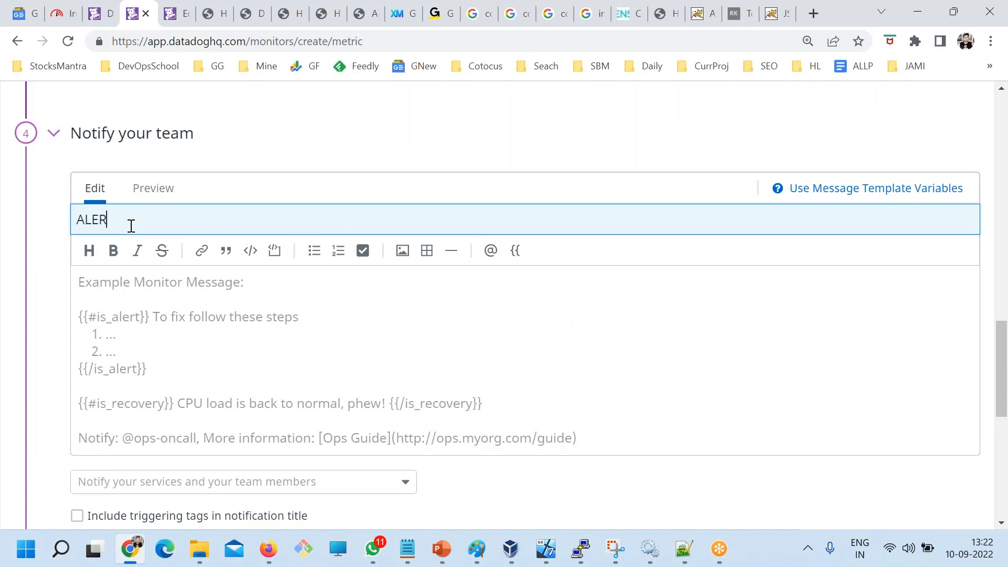
pyautogui.hotkey('ctrl', 'a')
pyautogui.hotkey('ctrl', 'c')
pyautogui.click(212, 329)
pyautogui.hotkey('ctrl', 'v')
pyautogui.hotkey('ctrl', 'v')
pyautogui.hotkey('ctrl', 'v')
pyautogui.hotkey('ctrl', 'v')
pyautogui.hotkey('ctrl', 'v')
pyautogui.hotkey('ctrl', 'v')
pyautogui.hotkey('ctrl', 'v')
pyautogui.hotkey('ctrl', 'v')
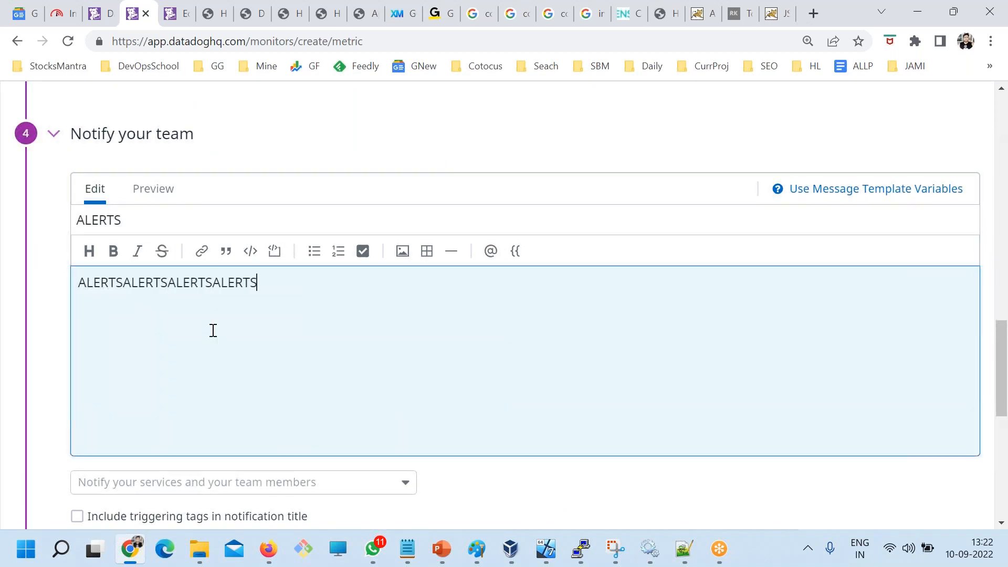
# - Create the monitor with the remaining options at their defaults and review its Status & History section
pyautogui.scroll(-9, 366, 345)
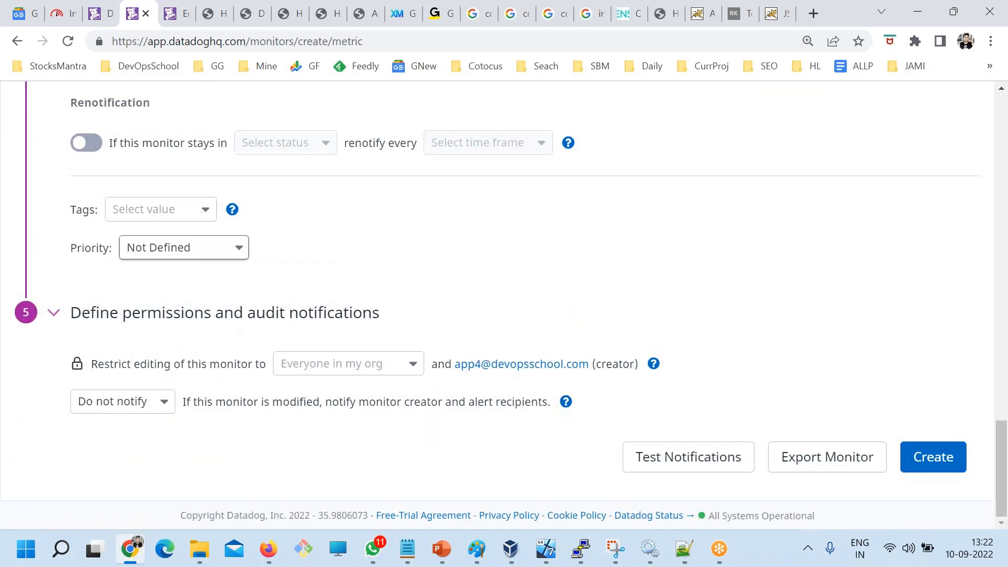
pyautogui.click(945, 467)
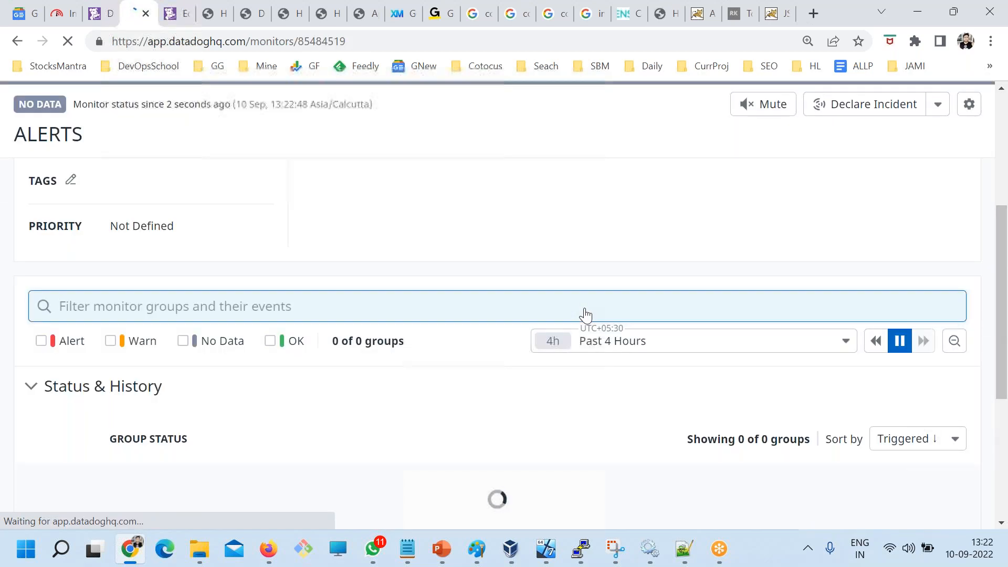
pyautogui.scroll(-3, 479, 373)
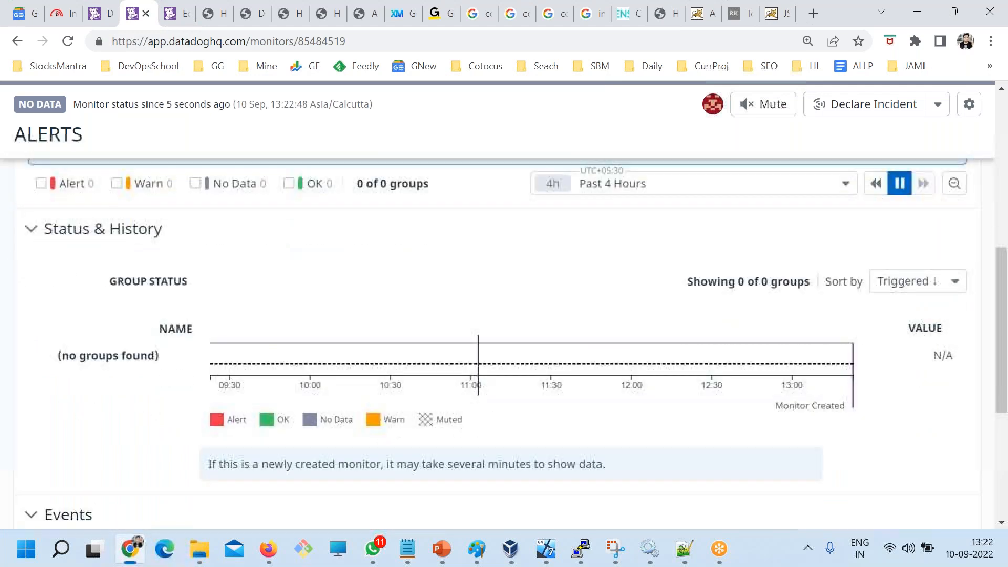
pyautogui.scroll(3, 475, 360)
# - View the triggered monitors and open the list of all managed monitors
pyautogui.moveTo(274, 125)
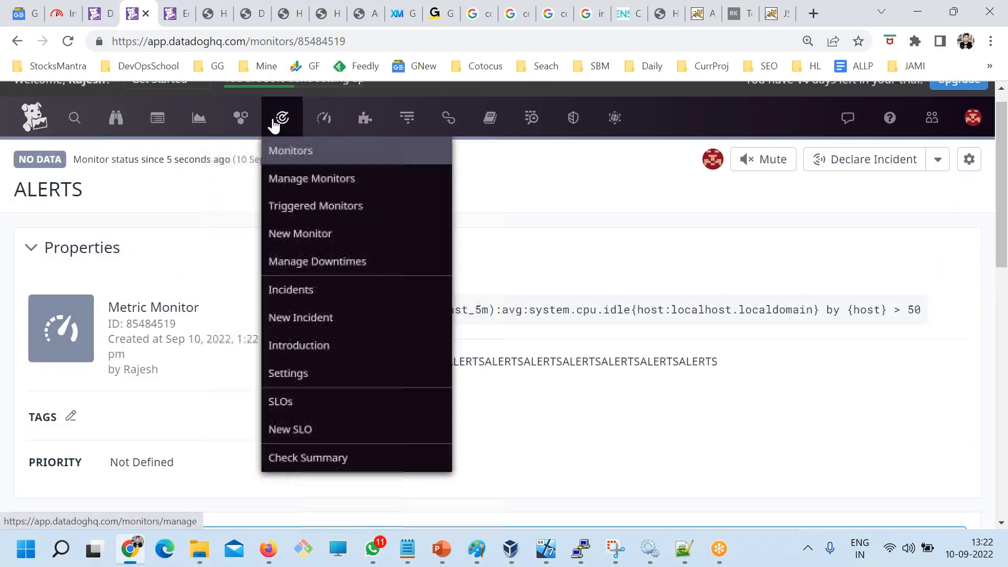
pyautogui.click(301, 206)
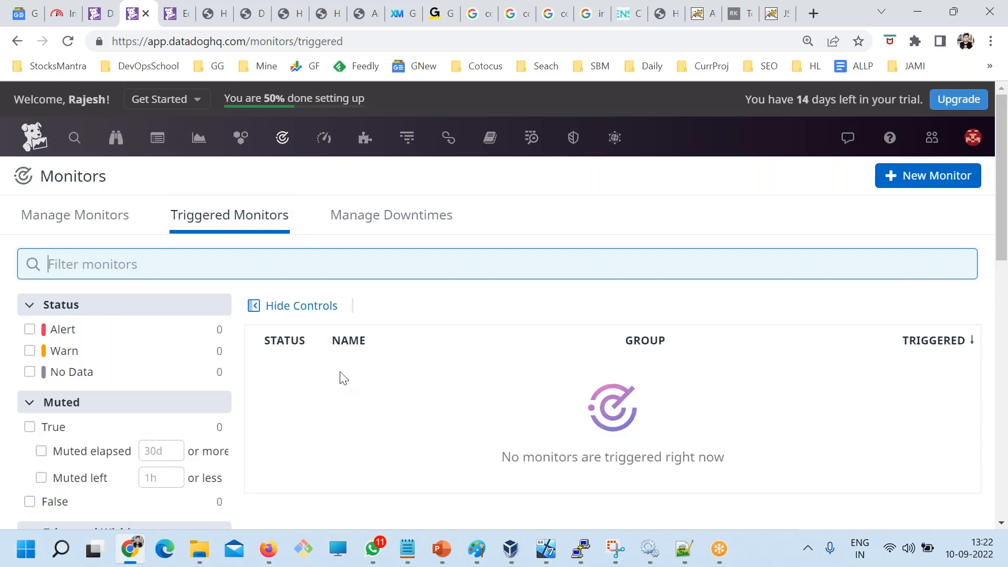
pyautogui.click(102, 215)
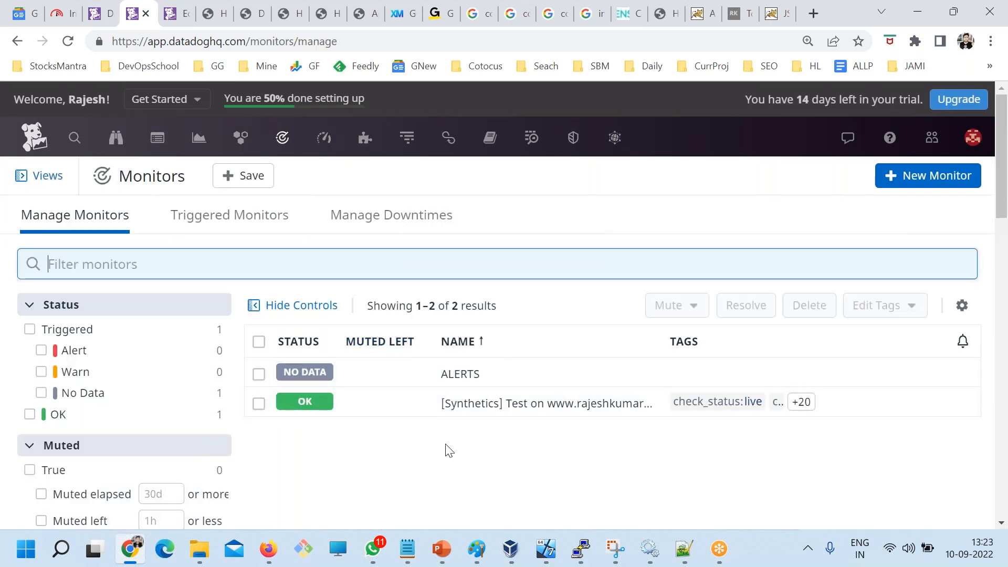
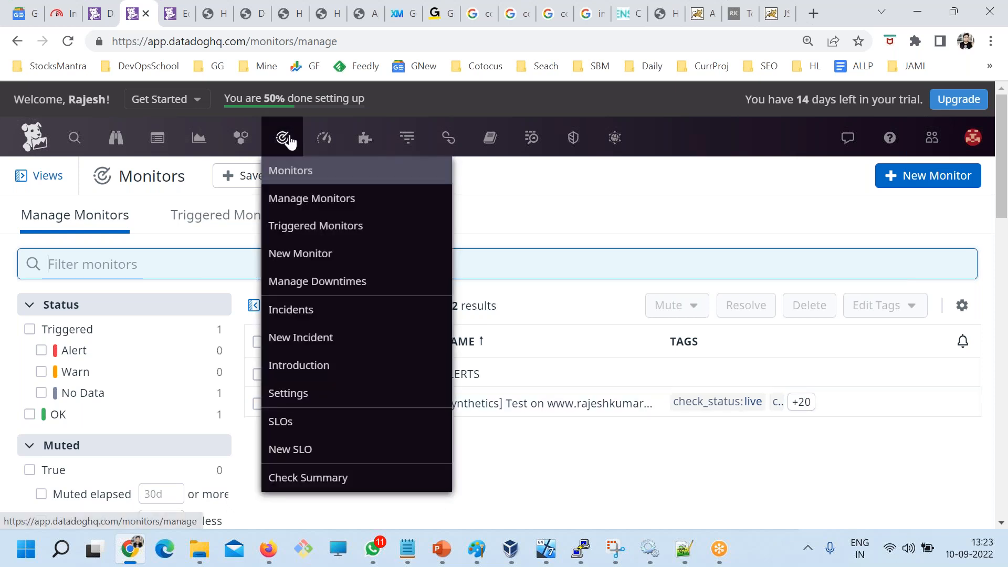
# - Start a new metric monitor and look over its detection method, metric definition and alert condition sections
pyautogui.click(934, 176)
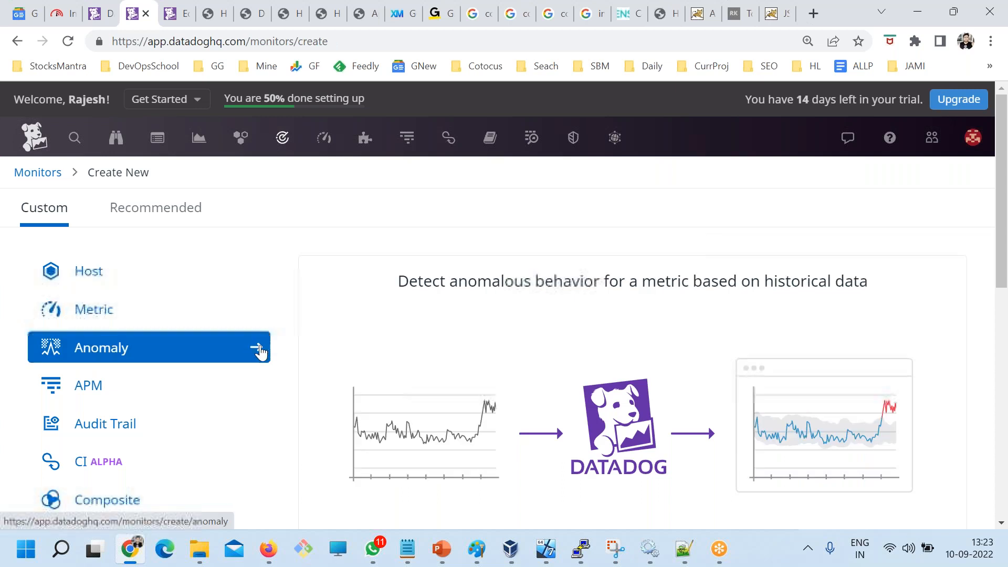
pyautogui.click(175, 312)
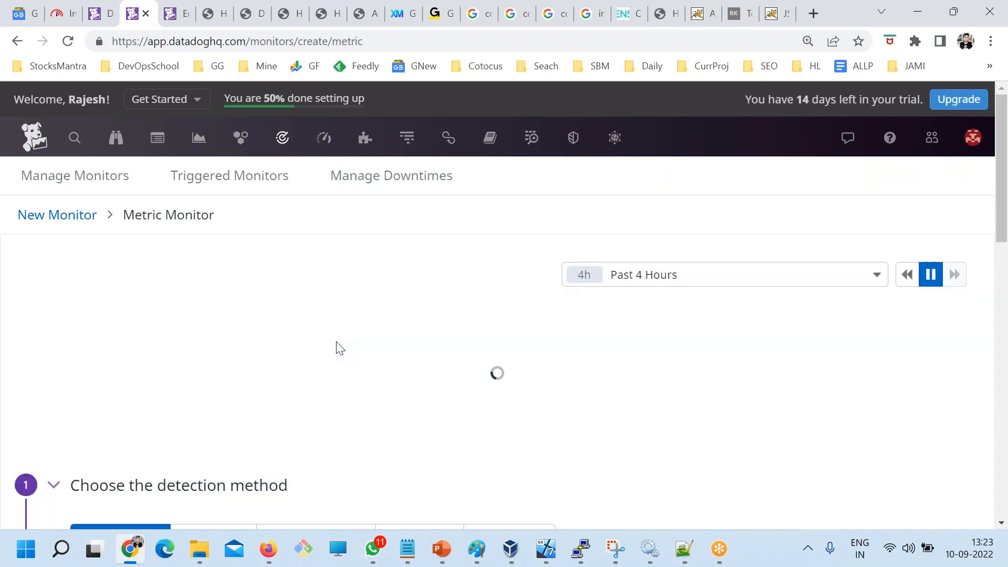
pyautogui.scroll(-8, 288, 308)
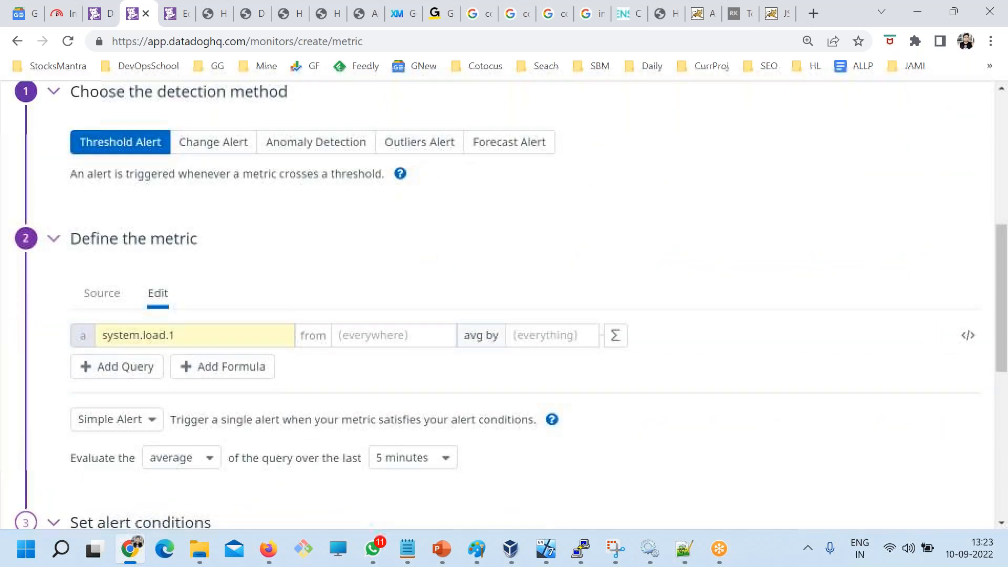
pyautogui.scroll(-8, 288, 308)
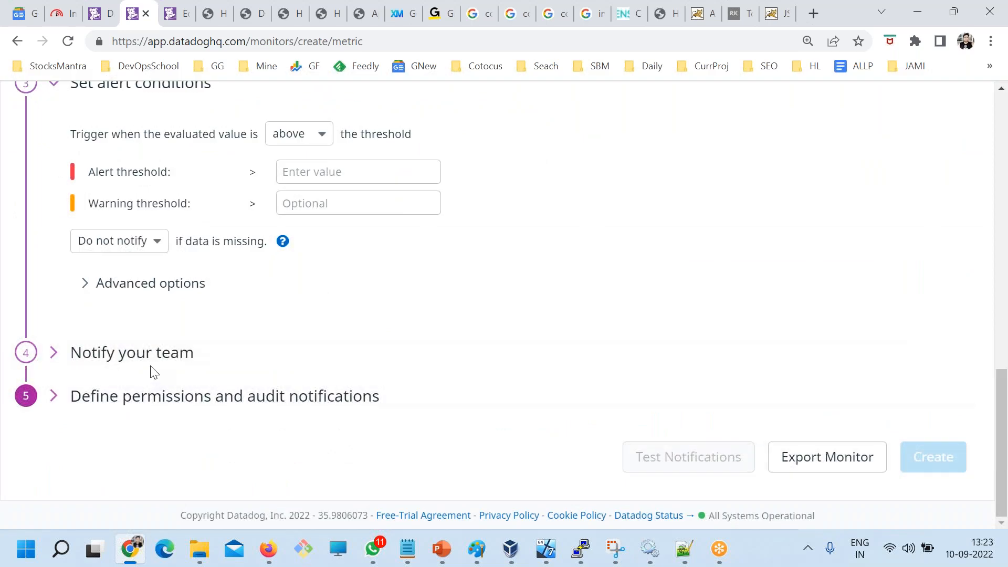
pyautogui.scroll(8, 154, 369)
pyautogui.scroll(-5, 123, 270)
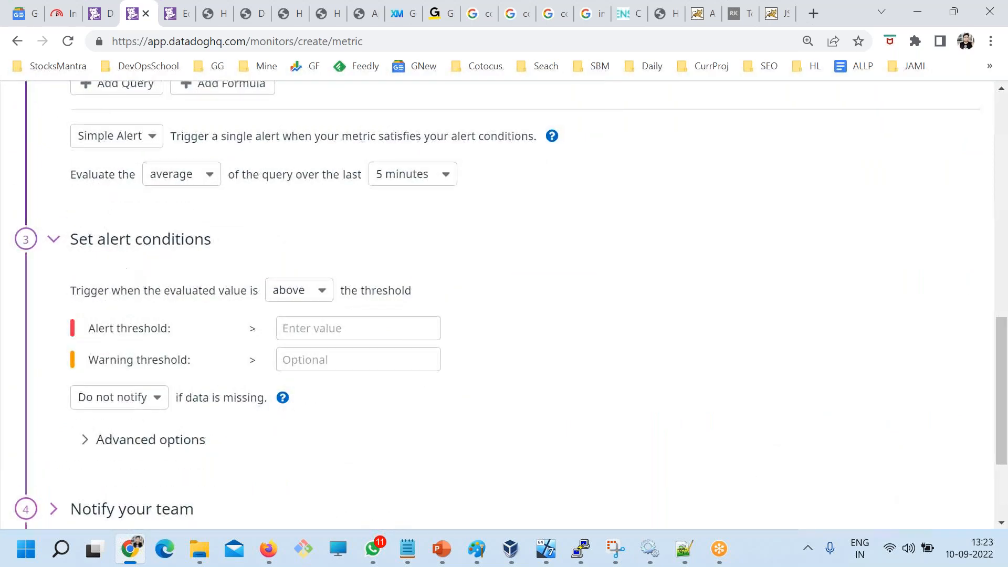
# - Expand the advanced alert condition options and examine the recovery threshold, missing data and evaluation settings
pyautogui.scroll(-3, 130, 371)
pyautogui.click(142, 283)
pyautogui.scroll(-5, 130, 315)
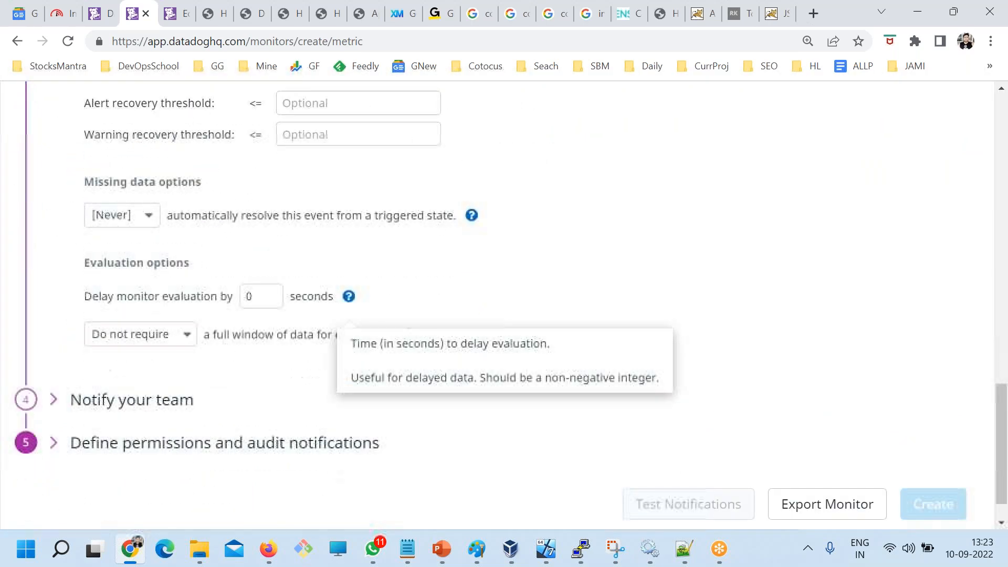
pyautogui.scroll(6, 184, 324)
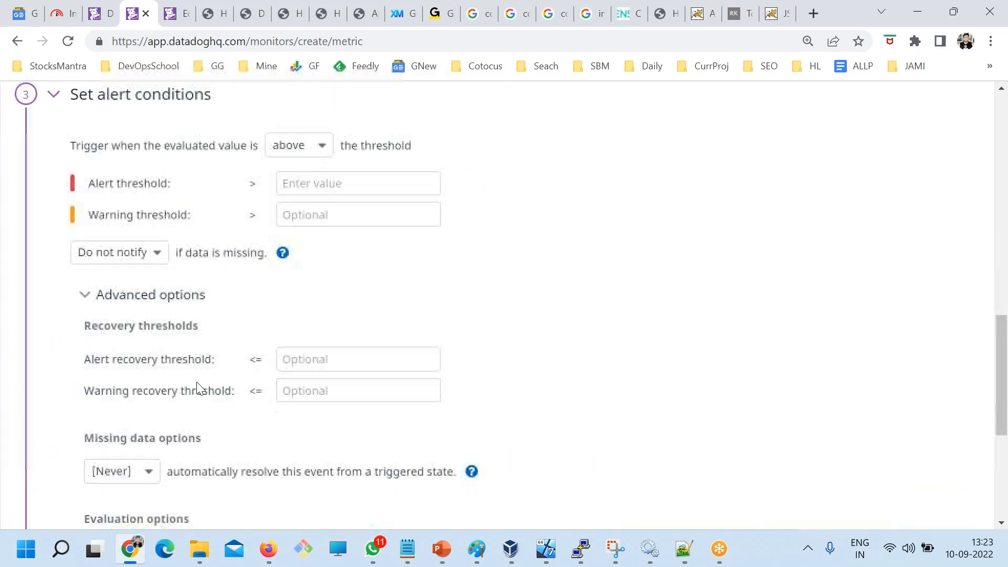
pyautogui.scroll(-4, 125, 272)
pyautogui.scroll(-2, 244, 323)
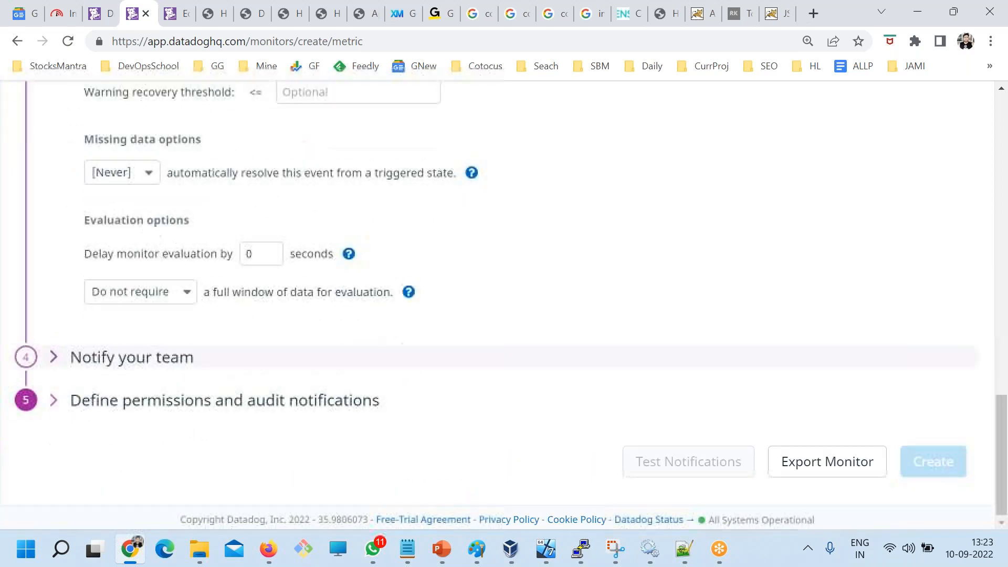
pyautogui.scroll(10, 278, 183)
pyautogui.scroll(5, 282, 183)
pyautogui.scroll(2, 301, 140)
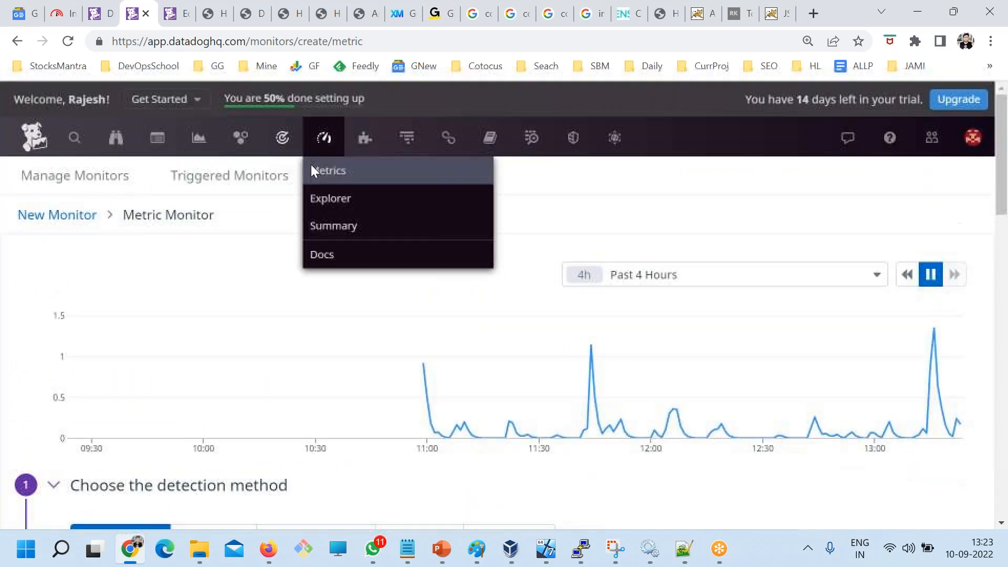
# - Start a new incident and proceed from its introduction page to the incident settings
pyautogui.moveTo(266, 141)
pyautogui.click(288, 339)
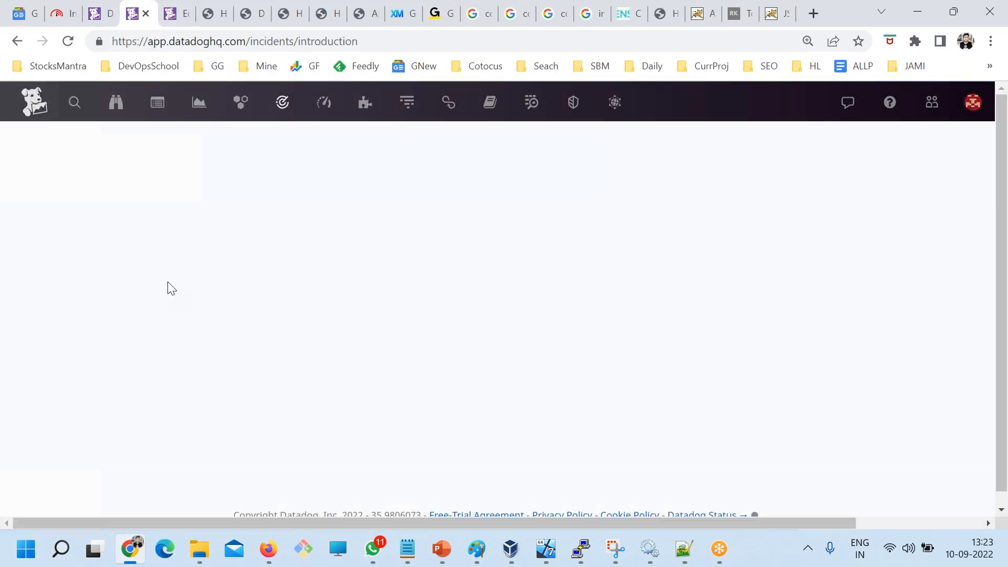
pyautogui.click(379, 186)
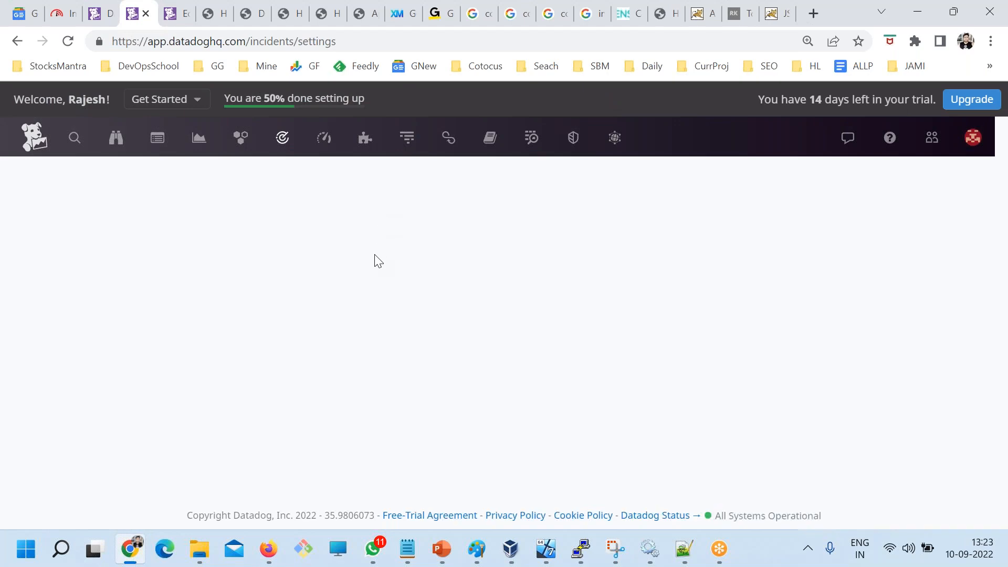
# - Review the severity levels, status levels and Declare Incident Helper Text in the general incident settings
pyautogui.click(291, 343)
pyautogui.scroll(-9, 319, 340)
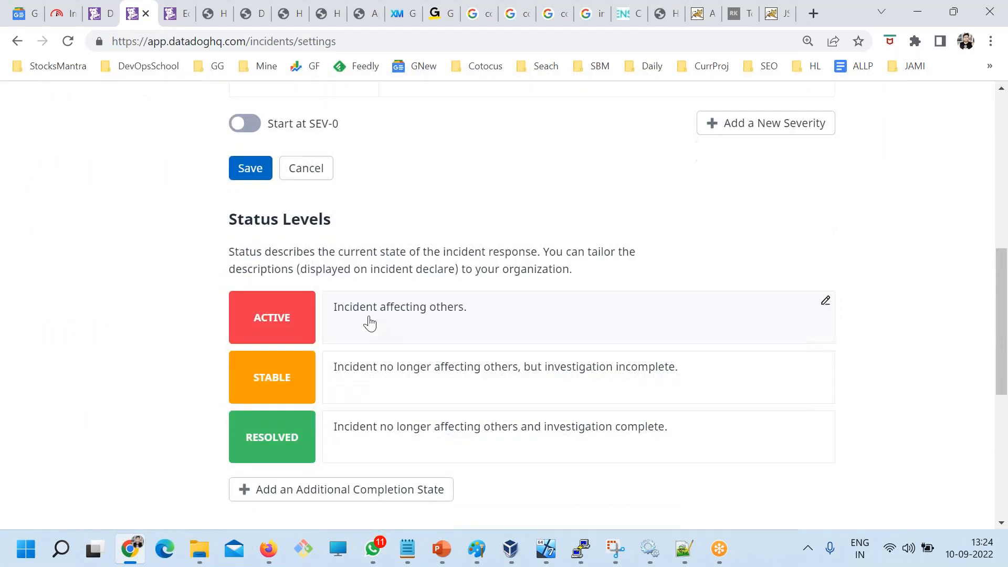
pyautogui.scroll(-7, 370, 323)
pyautogui.click(414, 388)
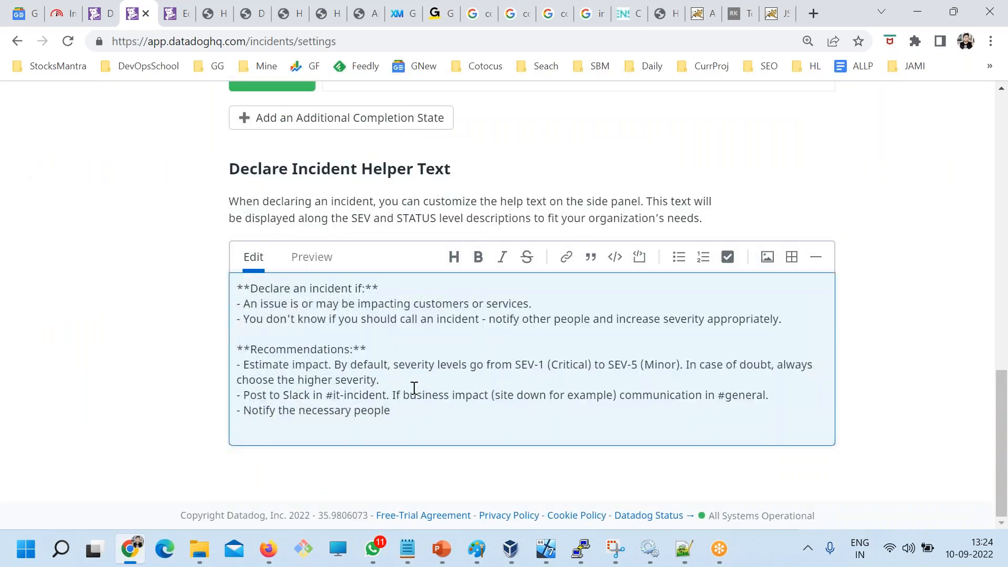
pyautogui.scroll(2, 387, 354)
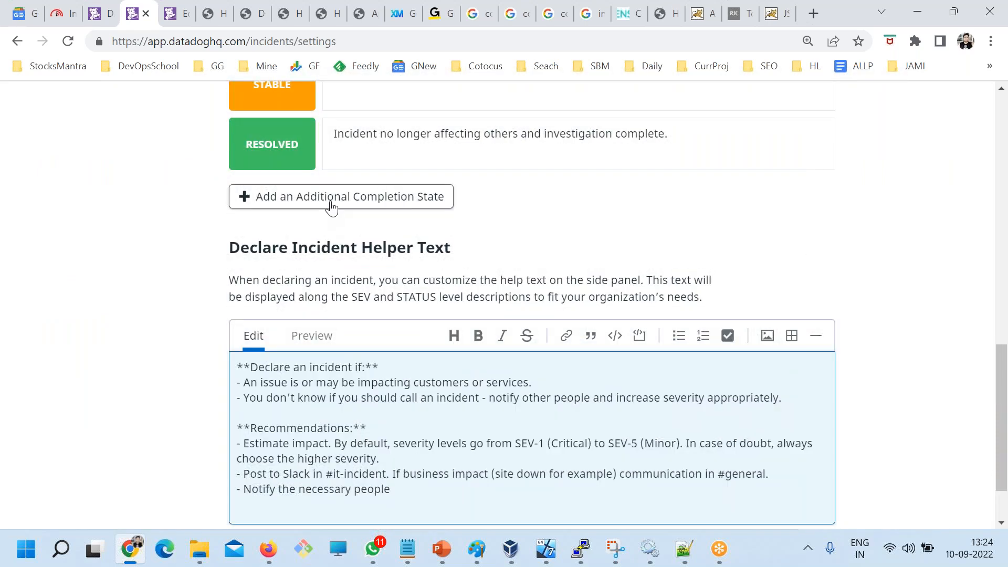
pyautogui.scroll(4, 349, 223)
pyautogui.scroll(10, 393, 430)
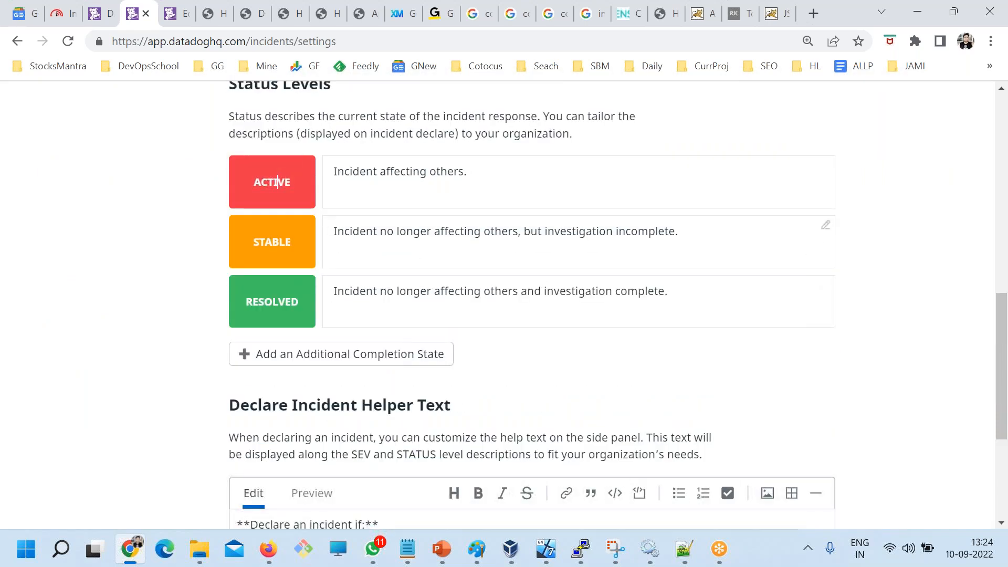
pyautogui.scroll(-3, 393, 431)
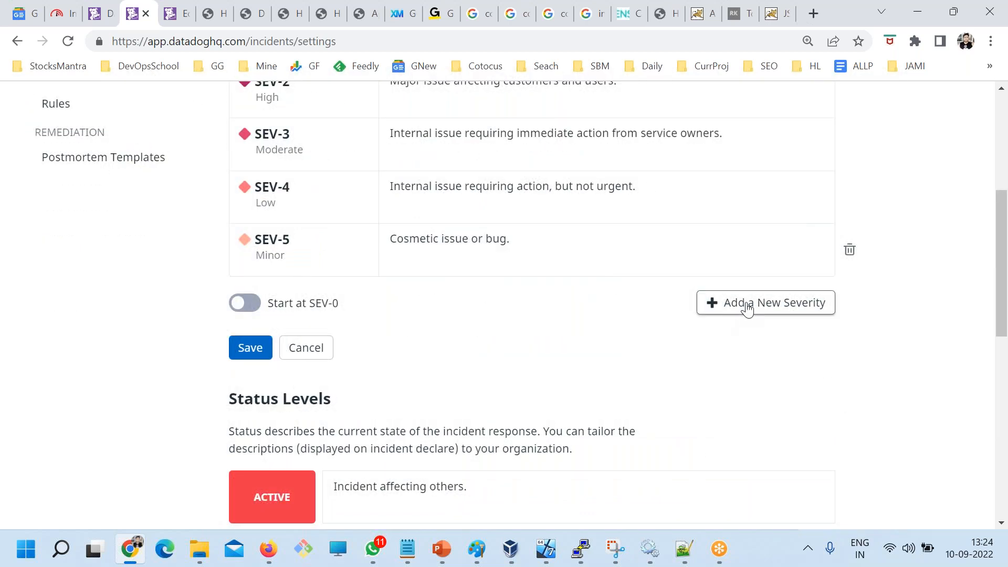
pyautogui.click(282, 339)
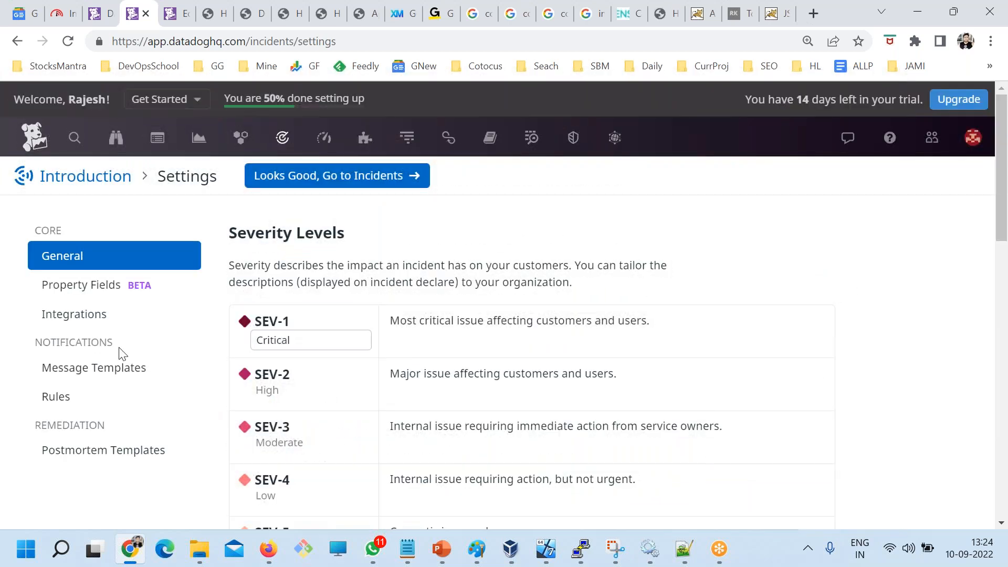
# - View the incident integration settings, discarding the unsaved edits, and return to the general settings
pyautogui.click(74, 315)
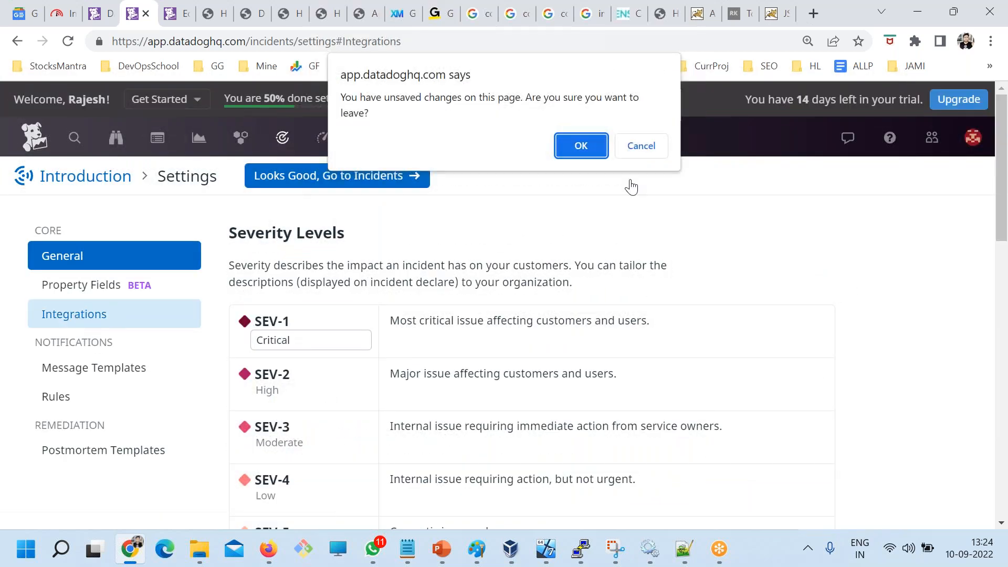
pyautogui.click(583, 146)
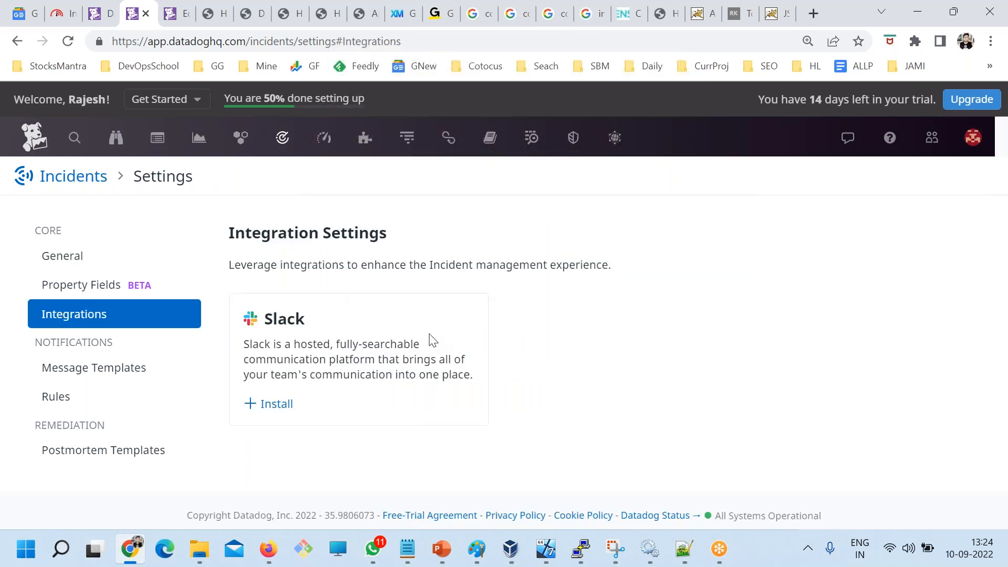
pyautogui.click(79, 263)
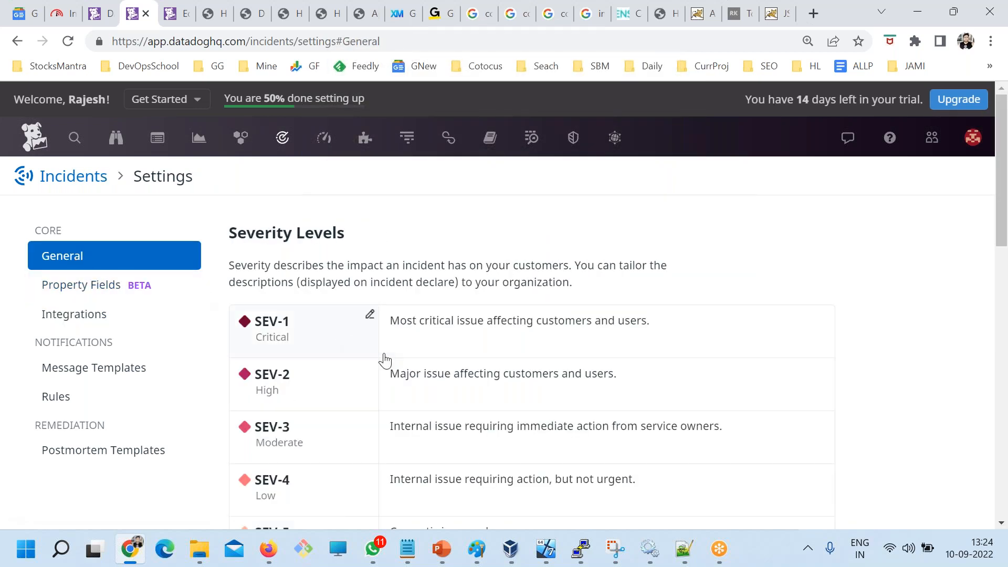
# - Open the SEV-3 and SEV-5 severity names for editing and recheck the status levels and incident helper text
pyautogui.scroll(-3, 367, 341)
pyautogui.click(311, 290)
pyautogui.scroll(-2, 419, 352)
pyautogui.click(280, 231)
pyautogui.scroll(-1, 414, 291)
pyautogui.scroll(-6, 312, 338)
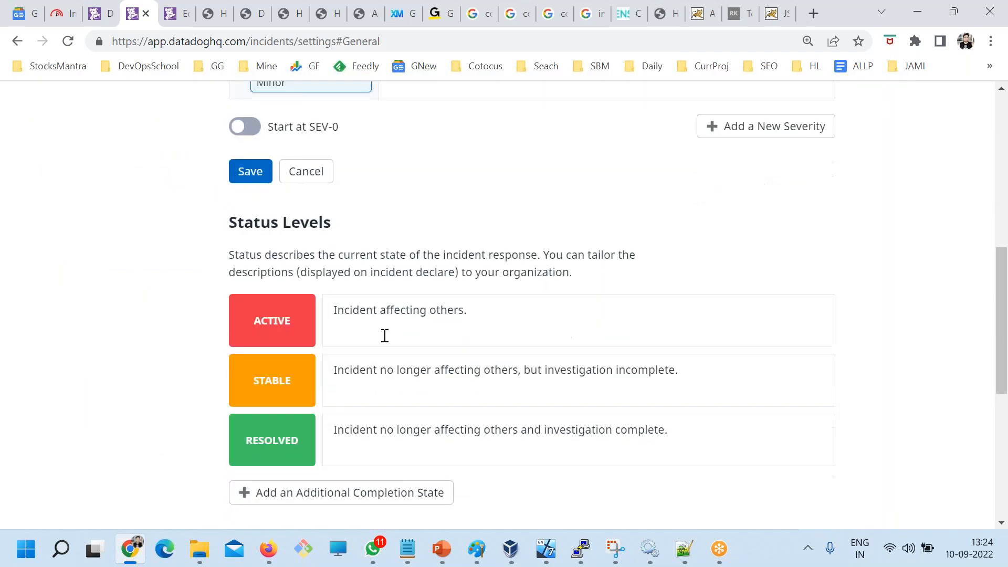
pyautogui.scroll(-3, 364, 315)
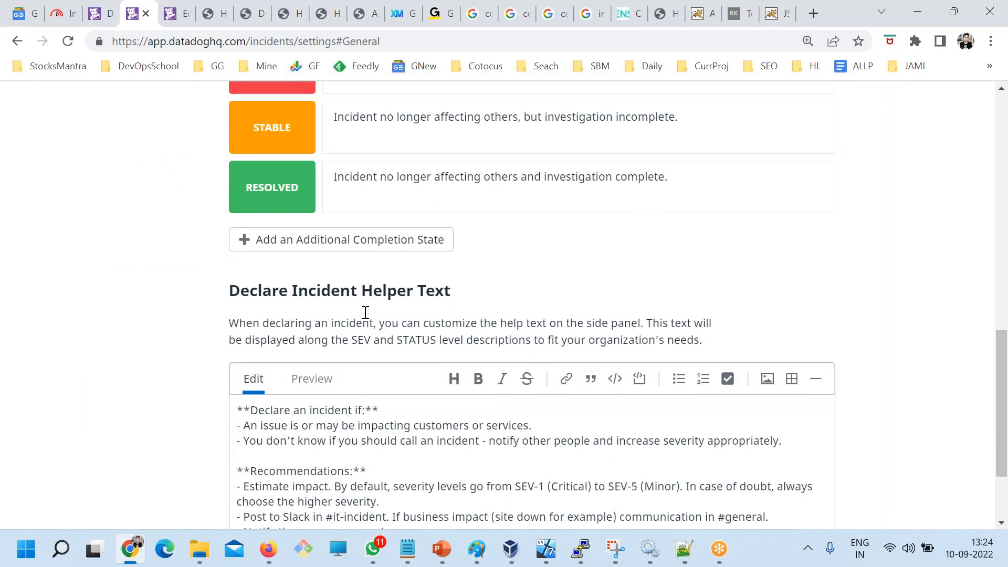
pyautogui.scroll(10, 354, 418)
pyautogui.scroll(6, 353, 420)
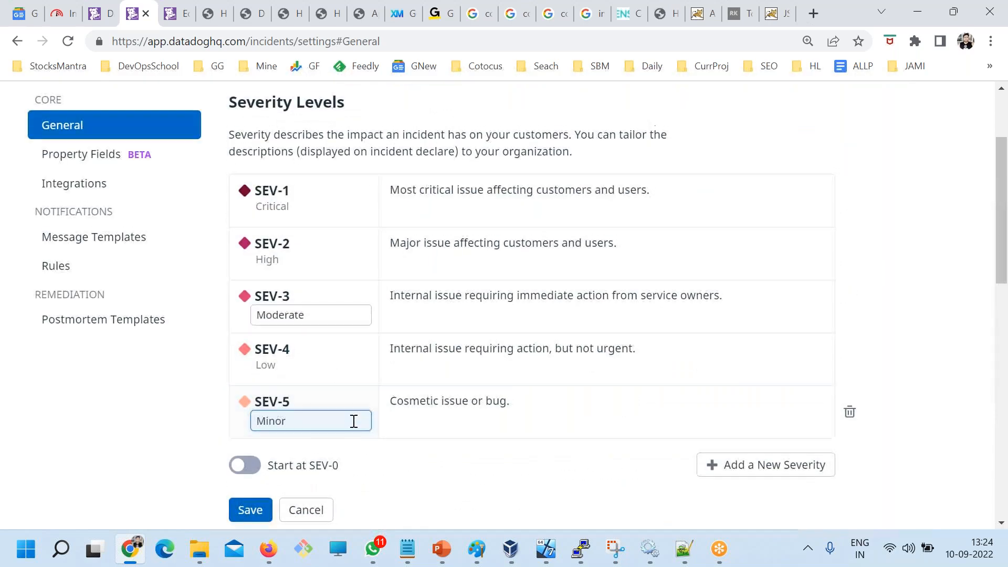
pyautogui.scroll(-7, 354, 428)
pyautogui.scroll(-8, 358, 437)
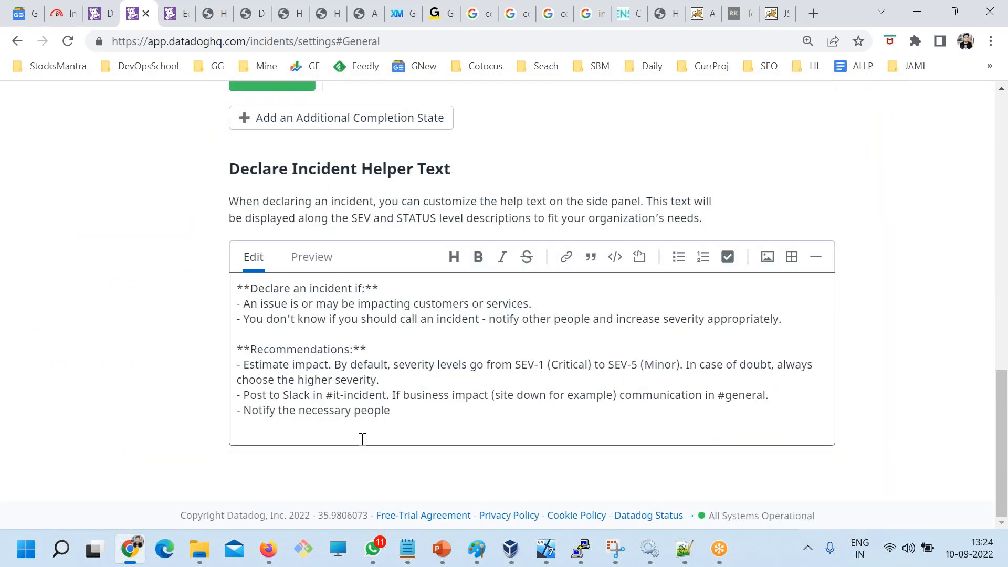
pyautogui.scroll(12, 363, 439)
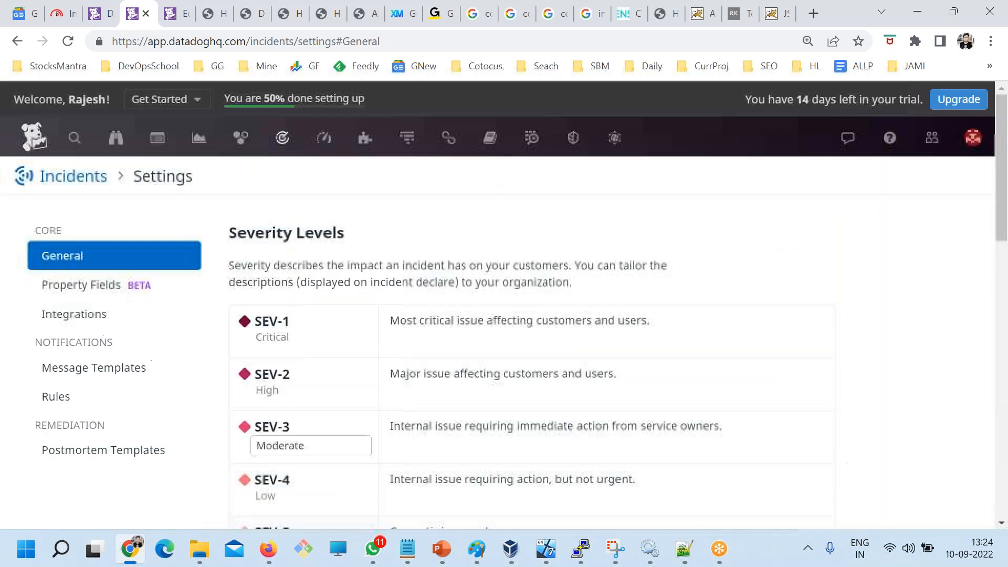
# - Leave the incident settings without saving and start a new metric monitor, going through to its alert conditions
pyautogui.moveTo(284, 139)
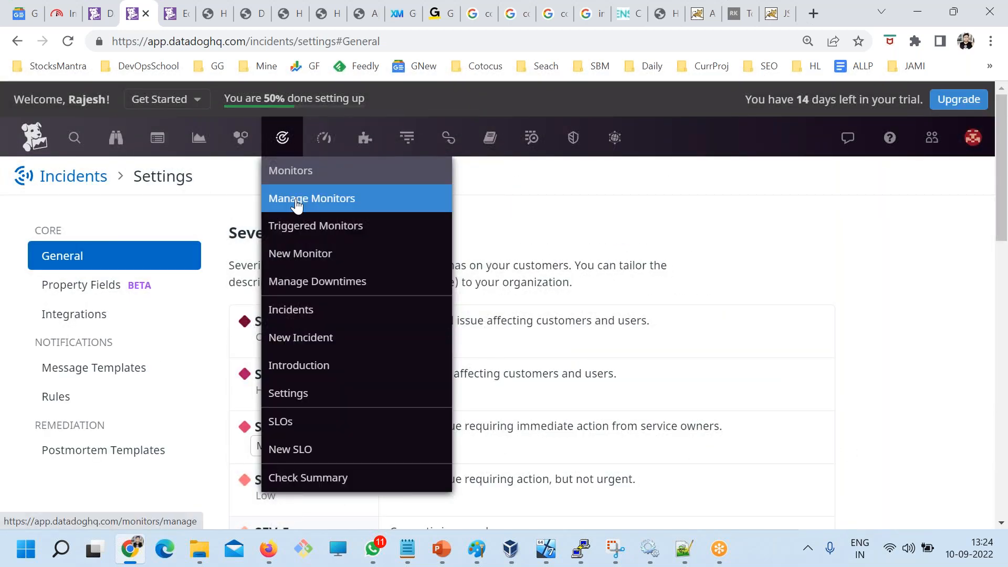
pyautogui.click(302, 255)
pyautogui.click(578, 146)
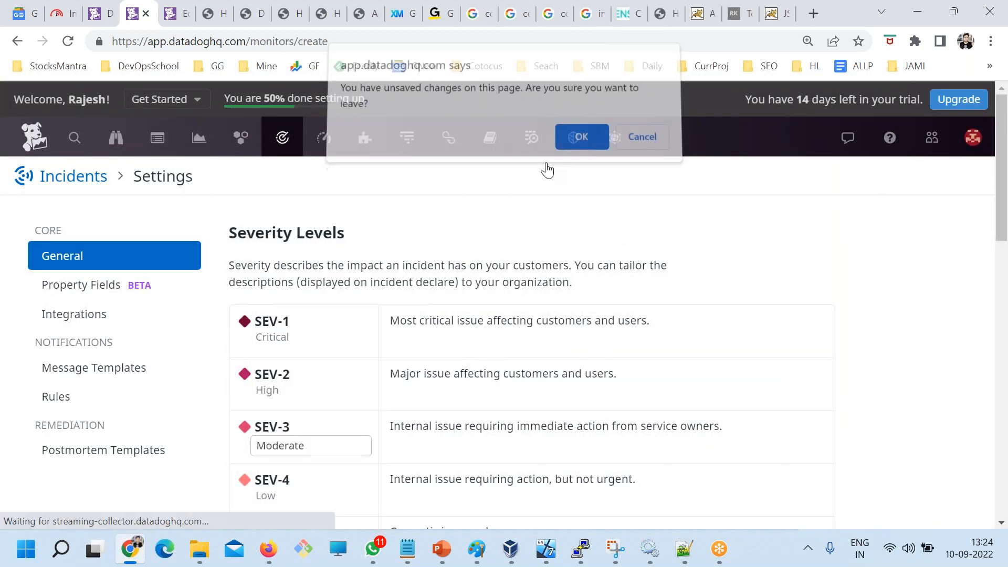
pyautogui.click(127, 321)
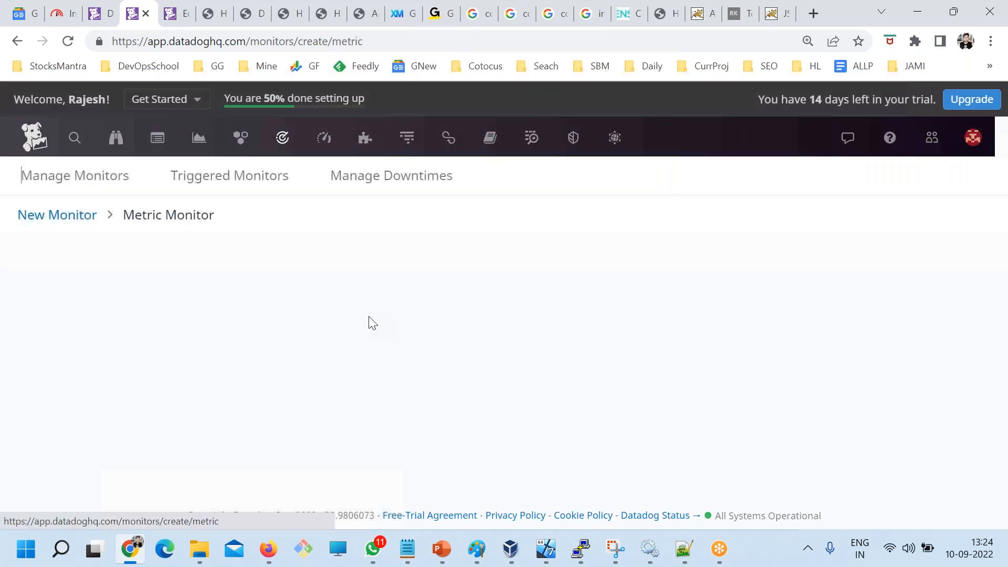
pyautogui.scroll(-4, 451, 328)
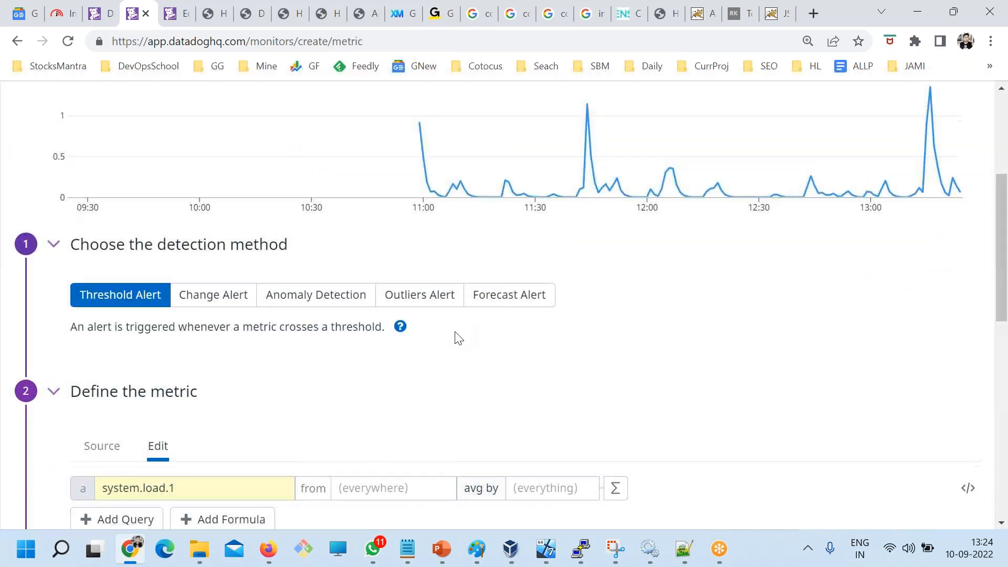
pyautogui.scroll(-8, 457, 338)
pyautogui.scroll(-2, 455, 338)
# - Expand the monitor's advanced options and check the recovery thresholds, missing data options and evaluation options
pyautogui.click(151, 283)
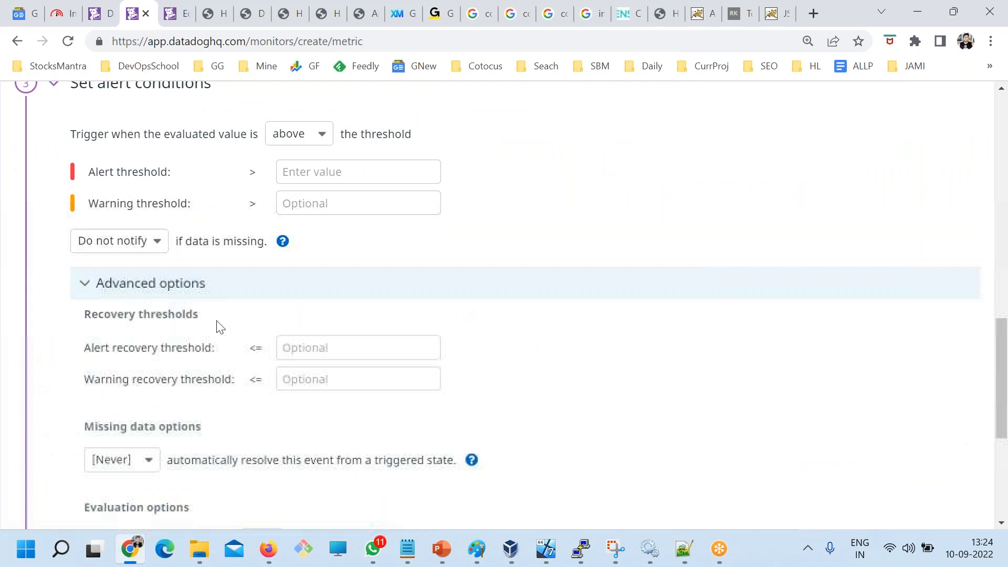
pyautogui.scroll(-2, 231, 320)
pyautogui.scroll(-3, 197, 365)
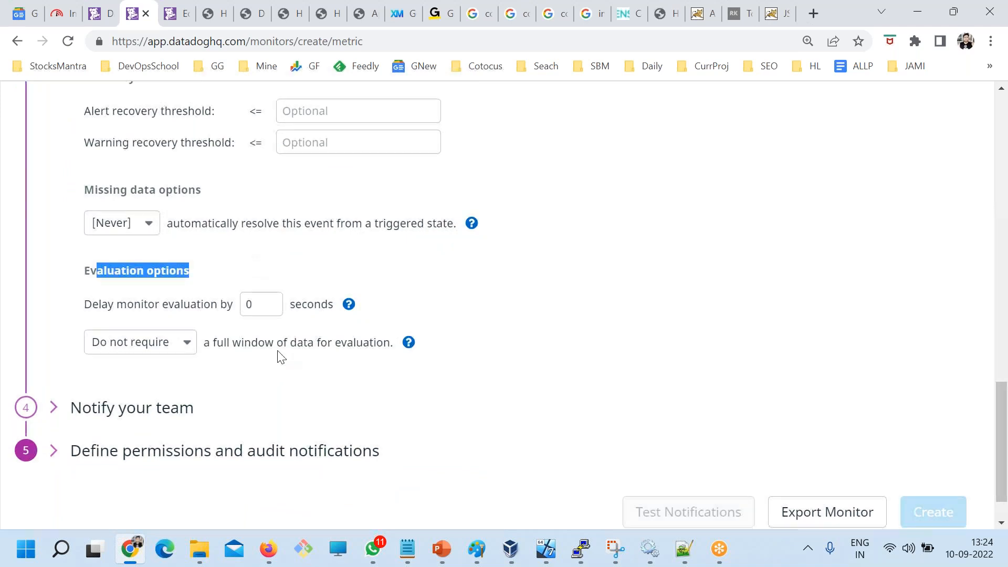
pyautogui.scroll(-1, 279, 355)
# - Expand the permissions and team notification sections and review the message, renotification, tags, priority and edit restriction options
pyautogui.click(284, 395)
pyautogui.scroll(-1, 283, 399)
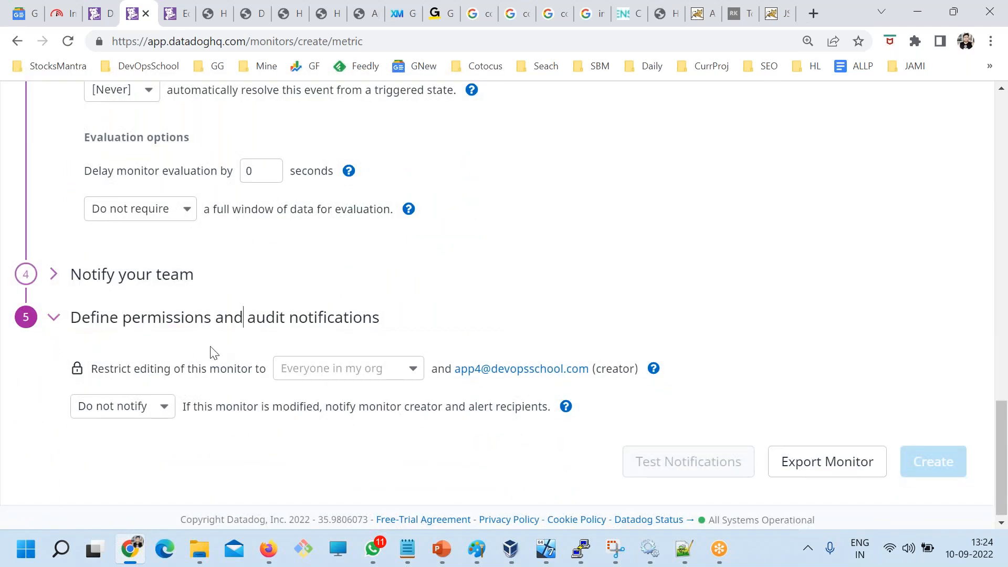
pyautogui.click(146, 284)
pyautogui.scroll(-6, 256, 393)
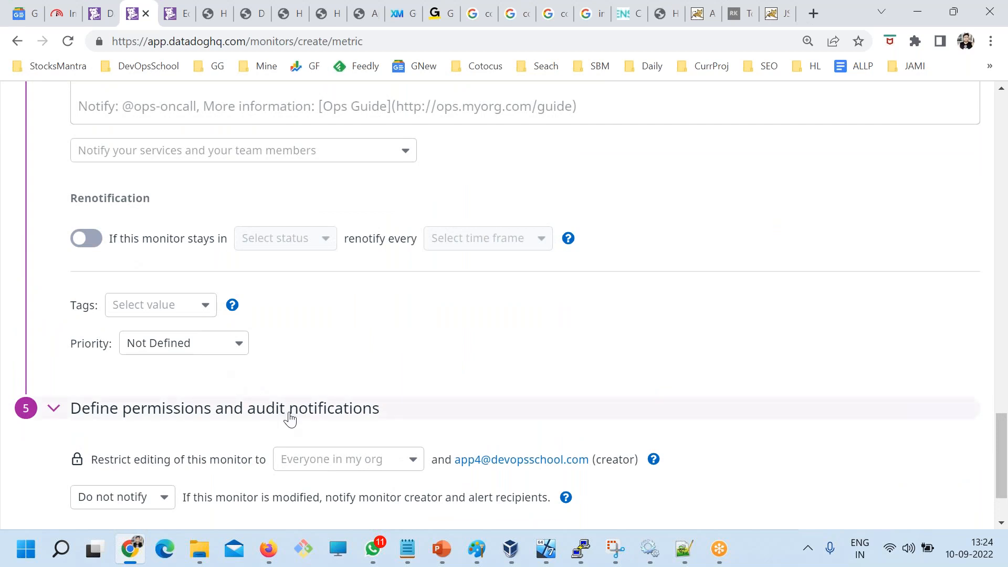
pyautogui.scroll(-2, 289, 418)
pyautogui.scroll(15, 289, 419)
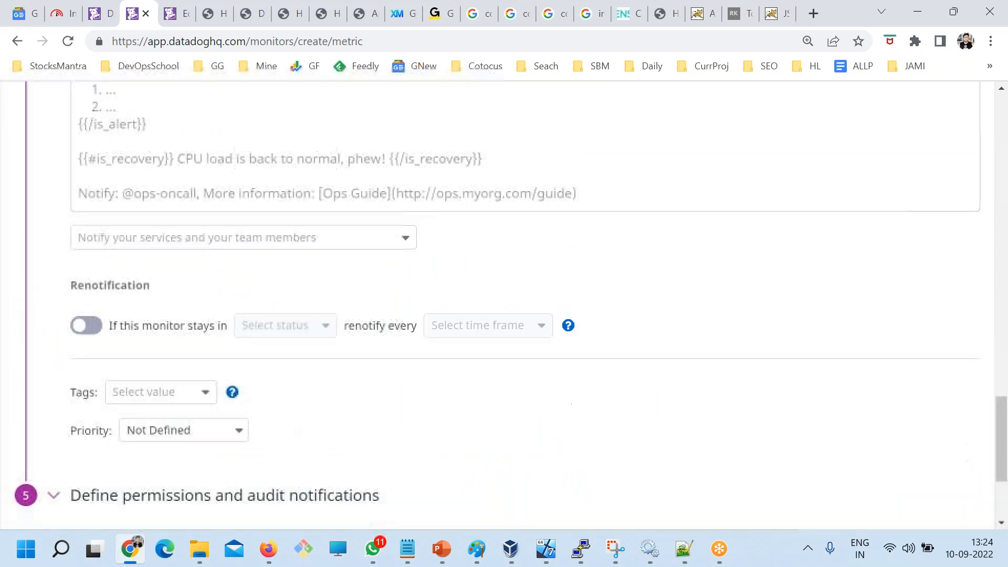
pyautogui.scroll(5, 300, 135)
pyautogui.moveTo(299, 135)
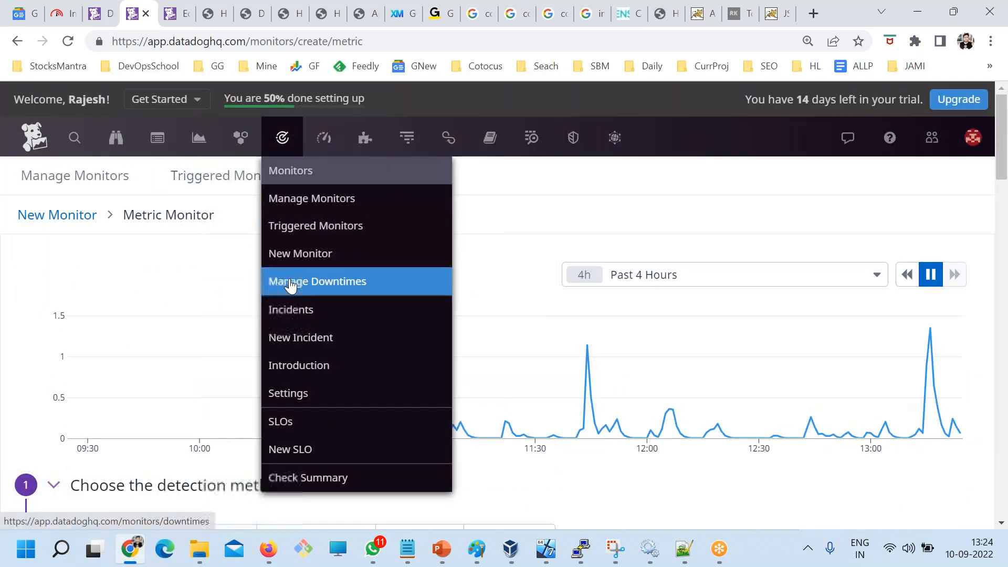
# - Declare a new incident titled "dasda" with severity SEV-4 (Low), keeping the default incident commander
pyautogui.click(293, 337)
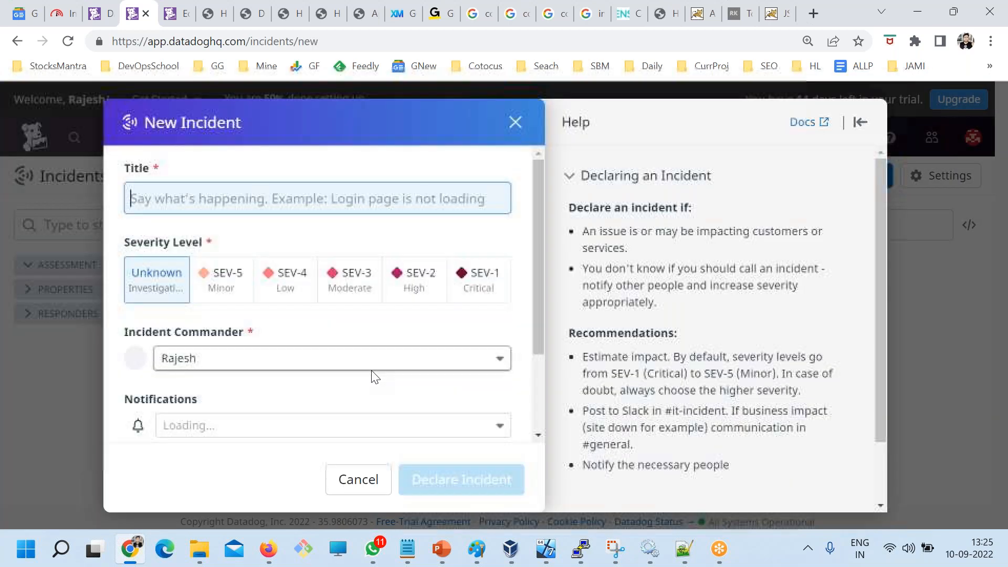
pyautogui.click(223, 286)
pyautogui.click(209, 207)
pyautogui.write('dasda')
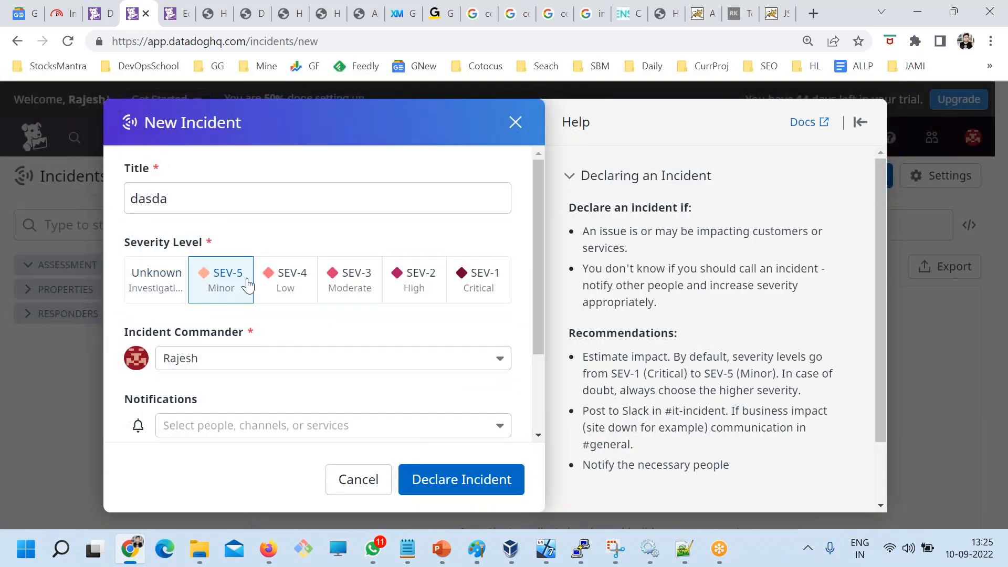
pyautogui.click(282, 284)
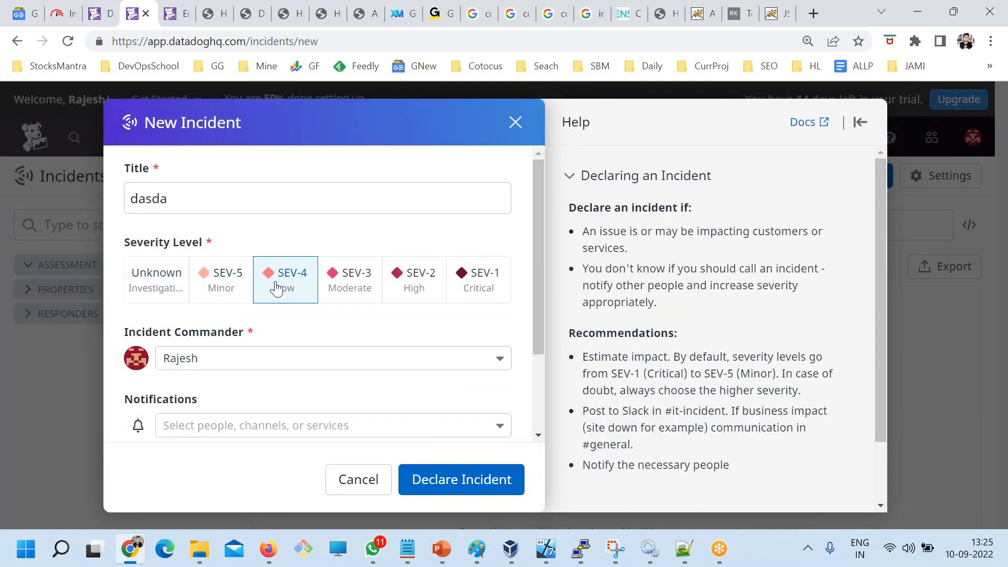
pyautogui.click(309, 436)
pyautogui.click(308, 367)
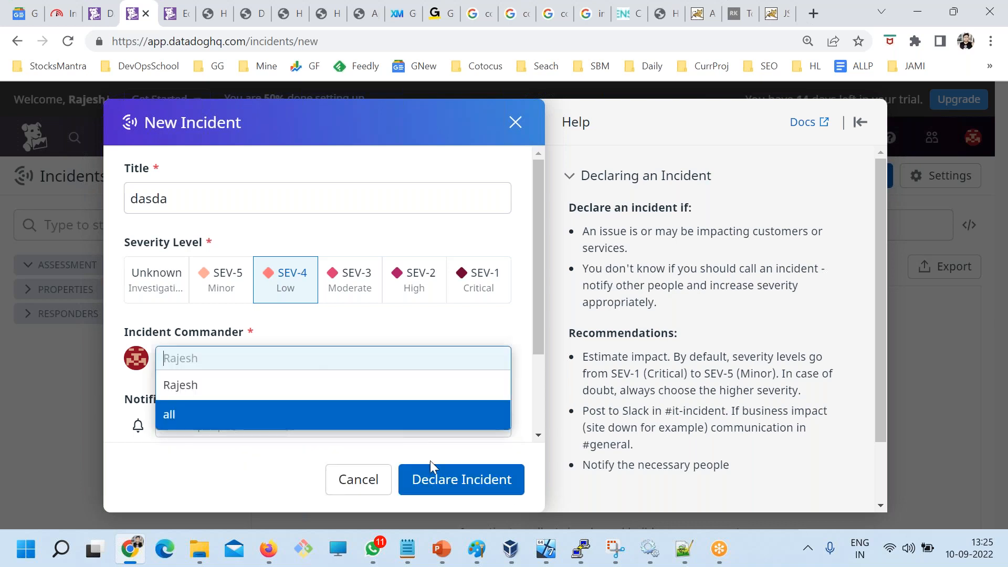
pyautogui.click(446, 476)
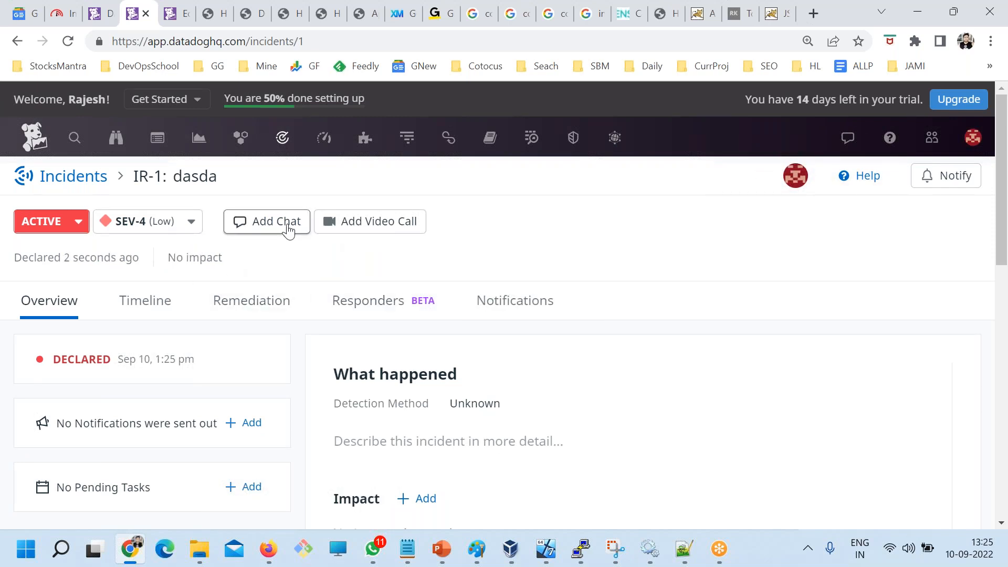
# - Look at the new remediation task and impact entry forms in the incident overview, closing both without saving
pyautogui.scroll(-5, 367, 362)
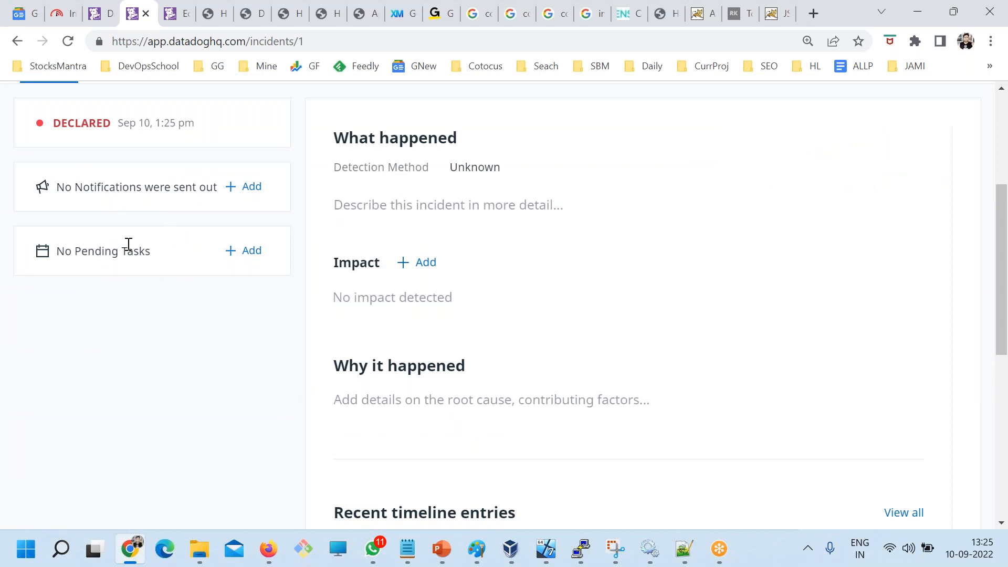
pyautogui.click(253, 254)
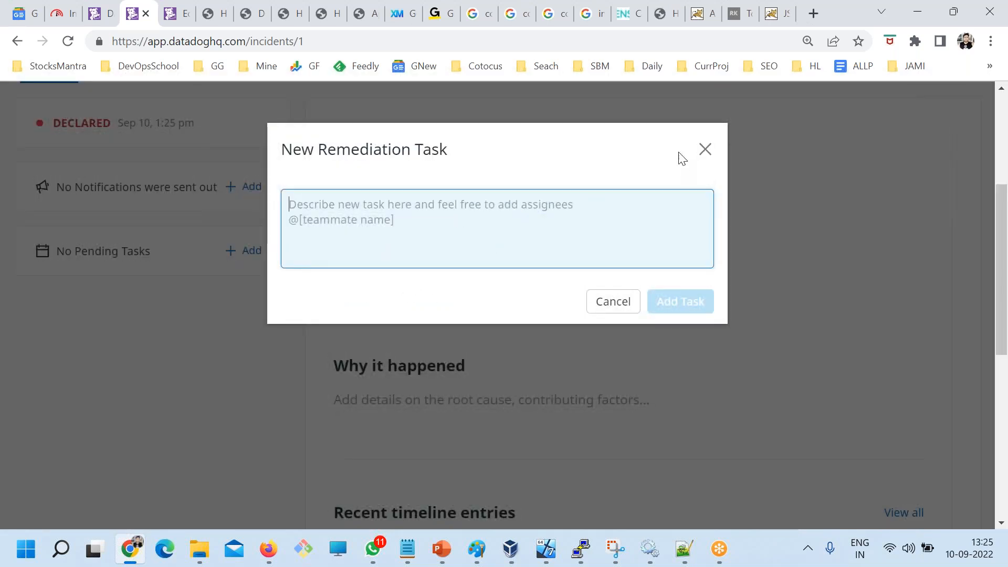
pyautogui.click(704, 151)
pyautogui.click(419, 269)
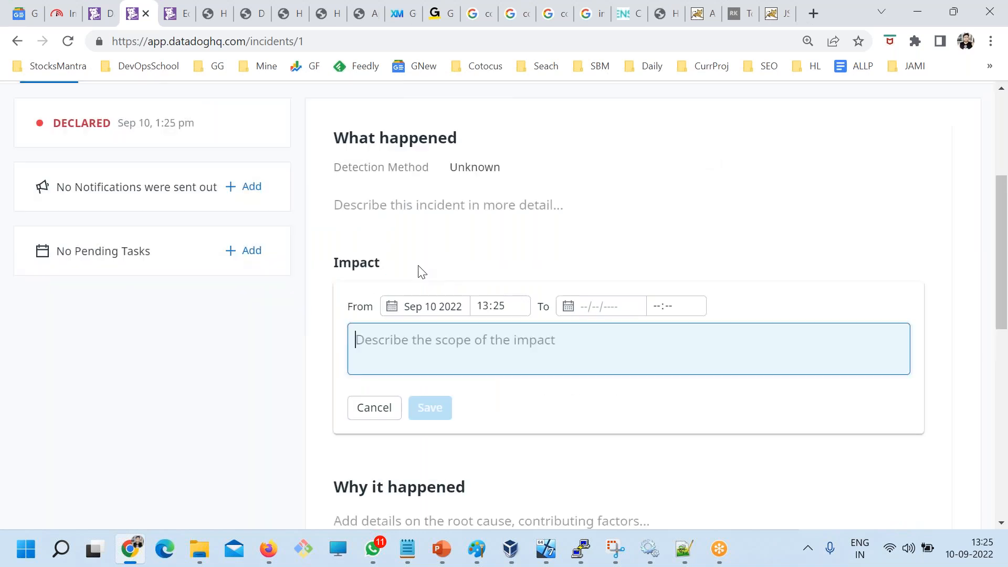
pyautogui.click(380, 407)
# - Review the overview's root cause, recent timeline and commander sections, and check the incident's Responders list
pyautogui.scroll(-5, 408, 351)
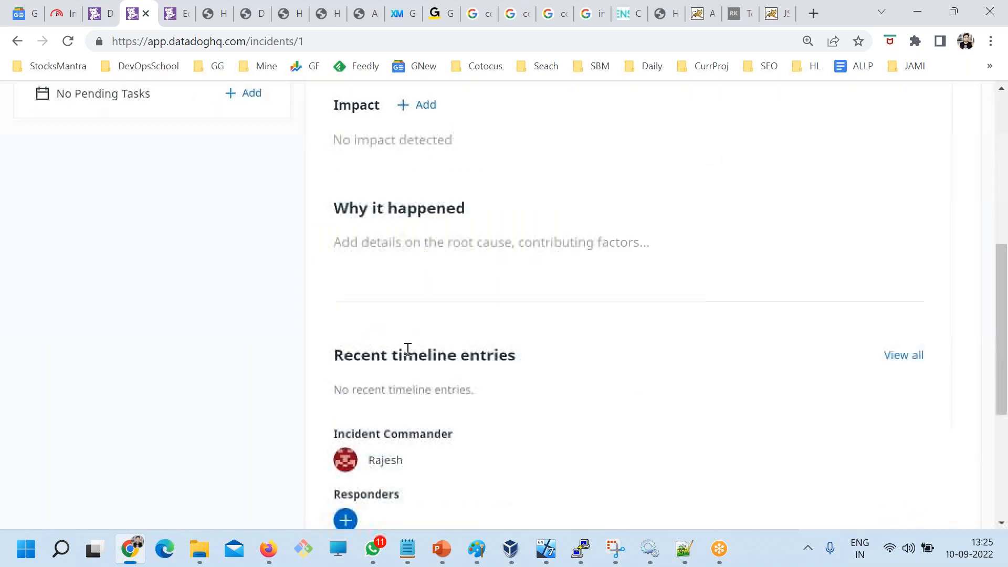
pyautogui.scroll(-2, 412, 410)
pyautogui.scroll(4, 434, 398)
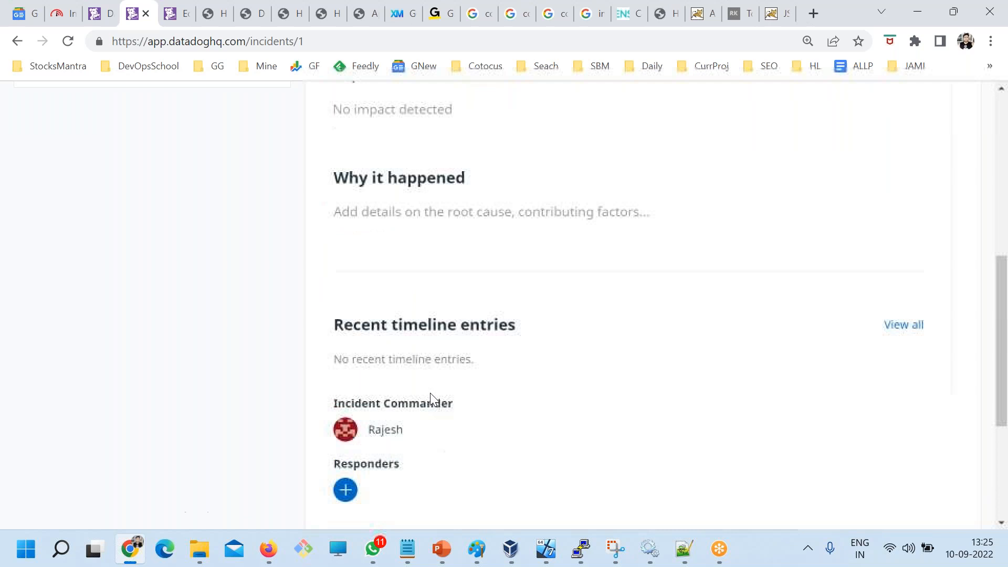
pyautogui.scroll(3, 452, 378)
pyautogui.scroll(3, 452, 378)
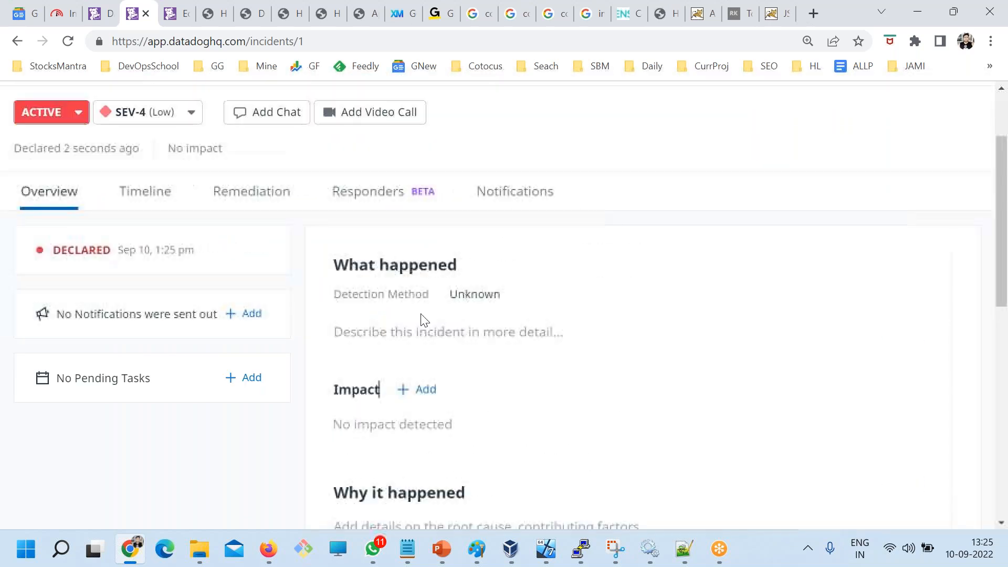
pyautogui.click(373, 204)
# - Examine the incident's Remediation section and the form for adding a document link, closing the form without adding one
pyautogui.click(284, 262)
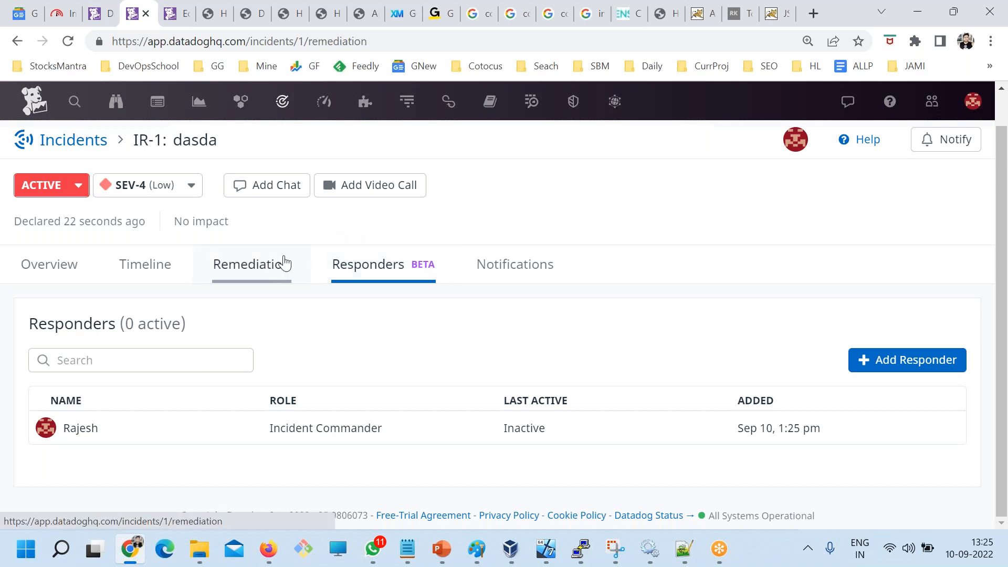
pyautogui.scroll(-2, 326, 329)
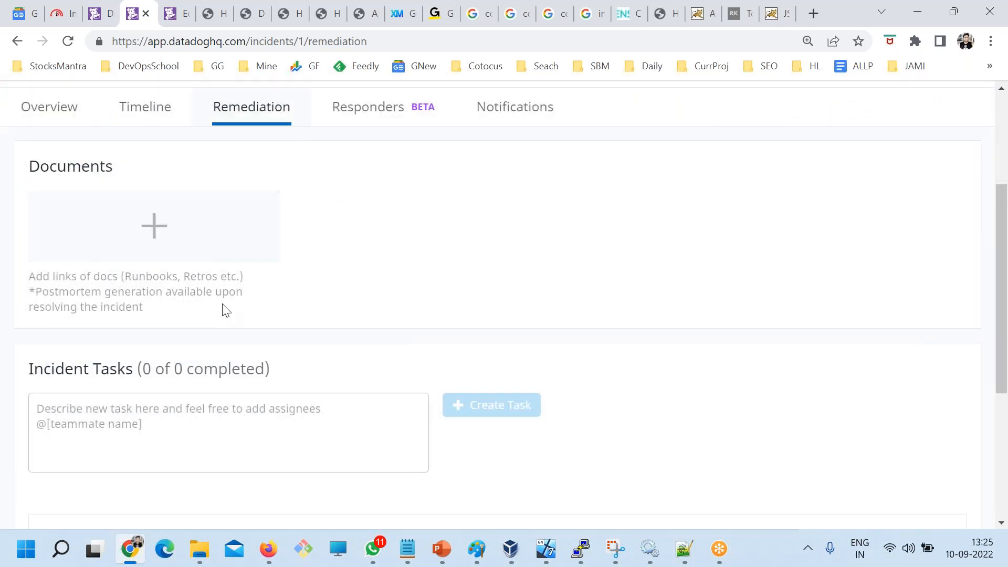
pyautogui.scroll(2, 220, 267)
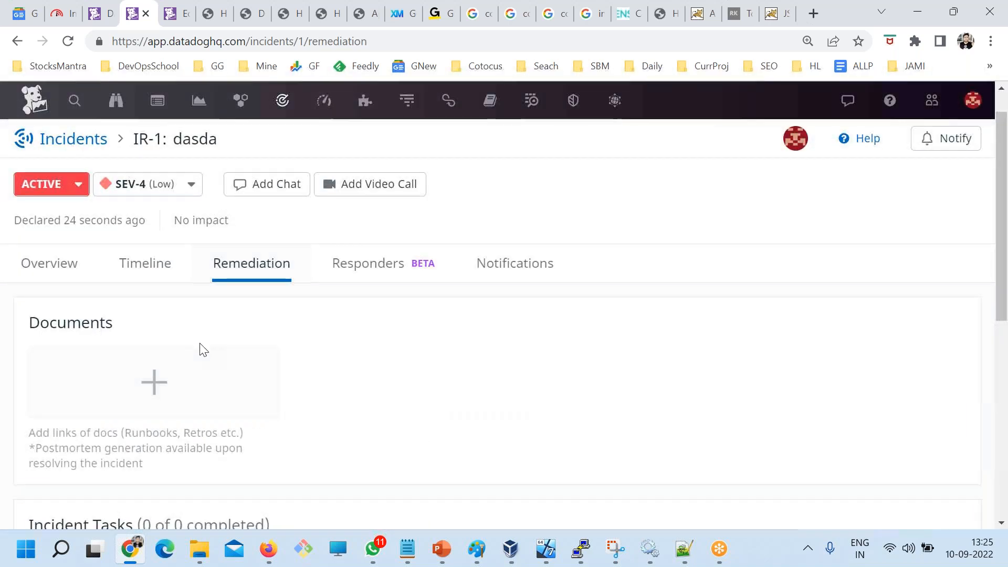
pyautogui.scroll(-2, 200, 348)
pyautogui.click(144, 243)
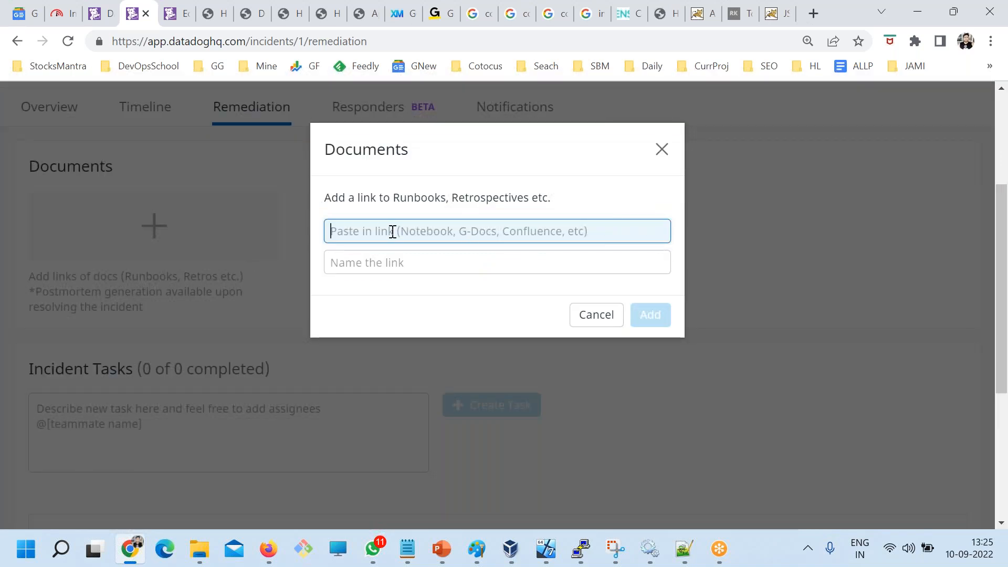
pyautogui.click(595, 314)
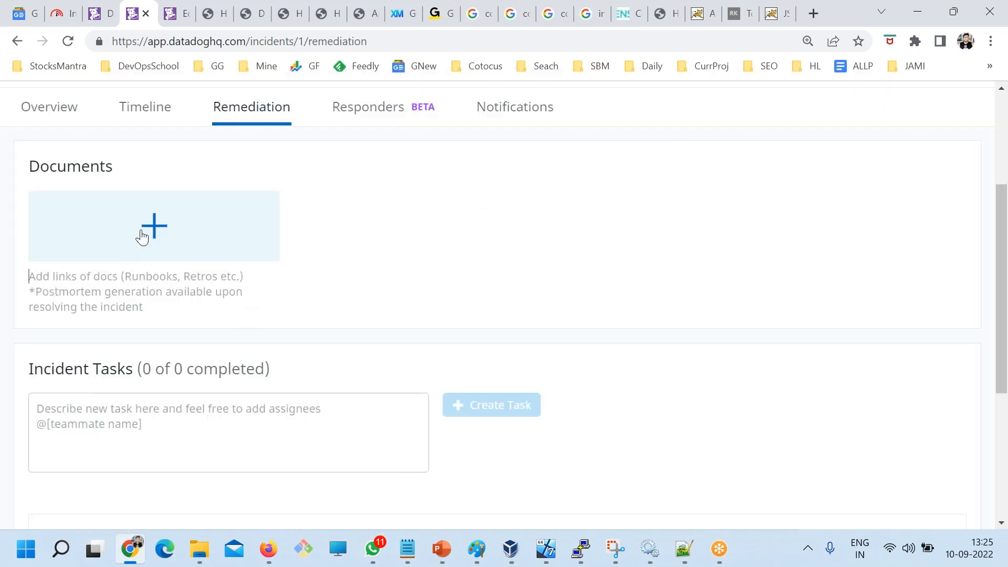
# - Recheck the document form's link and name fields, cancel it, and look at the incident task description field
pyautogui.click(154, 231)
pyautogui.click(466, 262)
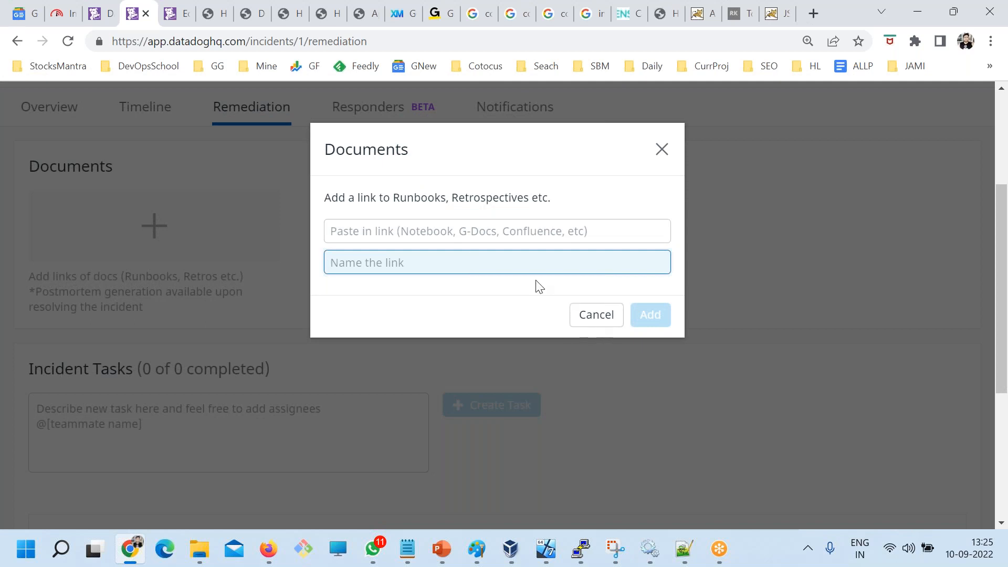
pyautogui.click(439, 233)
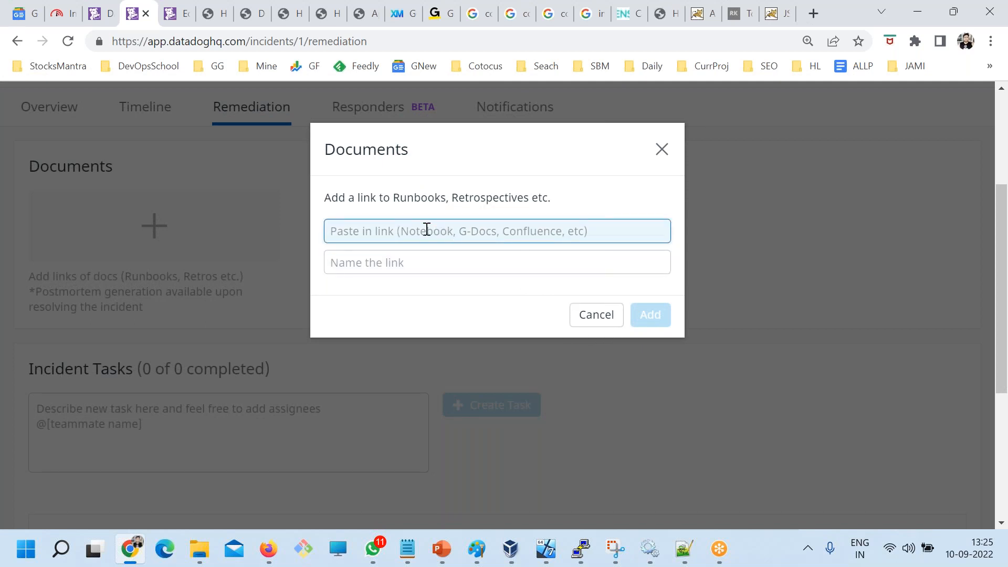
pyautogui.click(596, 315)
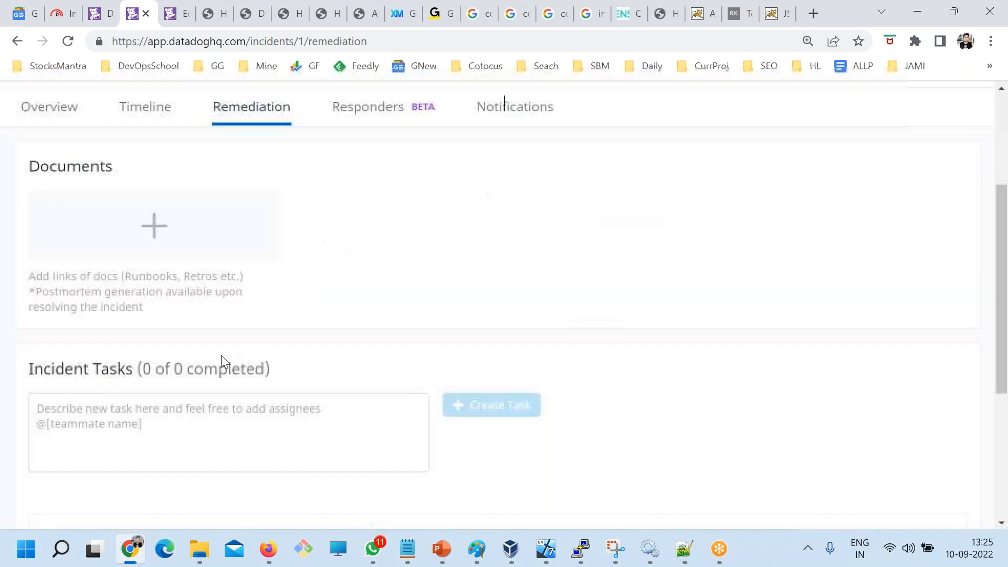
pyautogui.scroll(-3, 221, 355)
pyautogui.click(275, 258)
pyautogui.scroll(4, 184, 294)
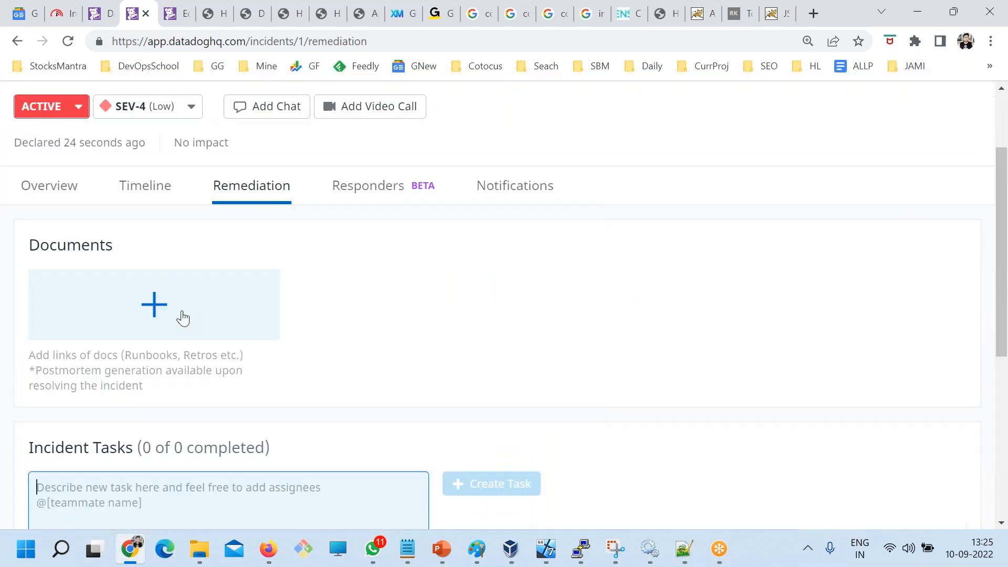
# - Go through the incident's Timeline, Notifications, Responders and Remediation sections and return to the Overview
pyautogui.click(151, 181)
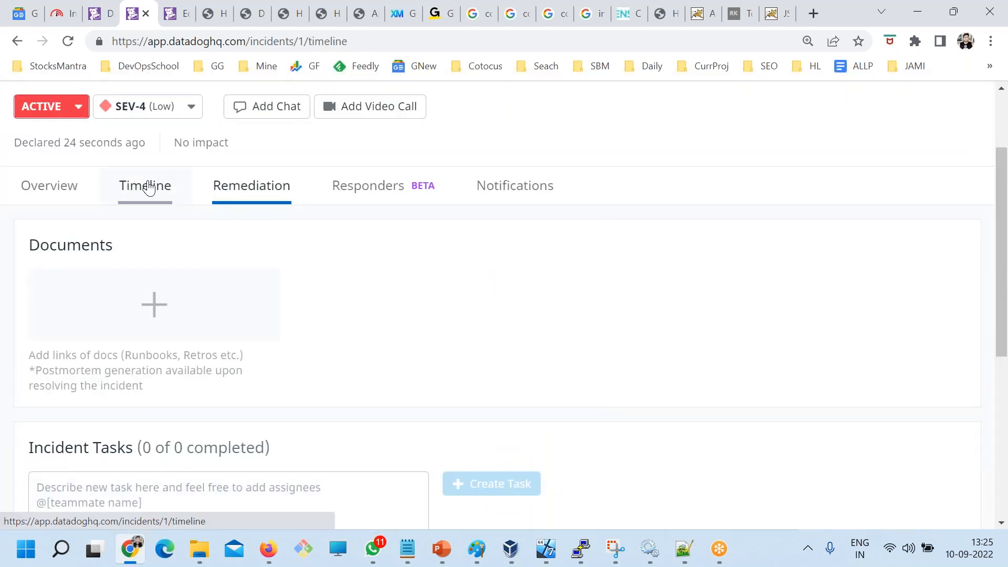
pyautogui.click(469, 195)
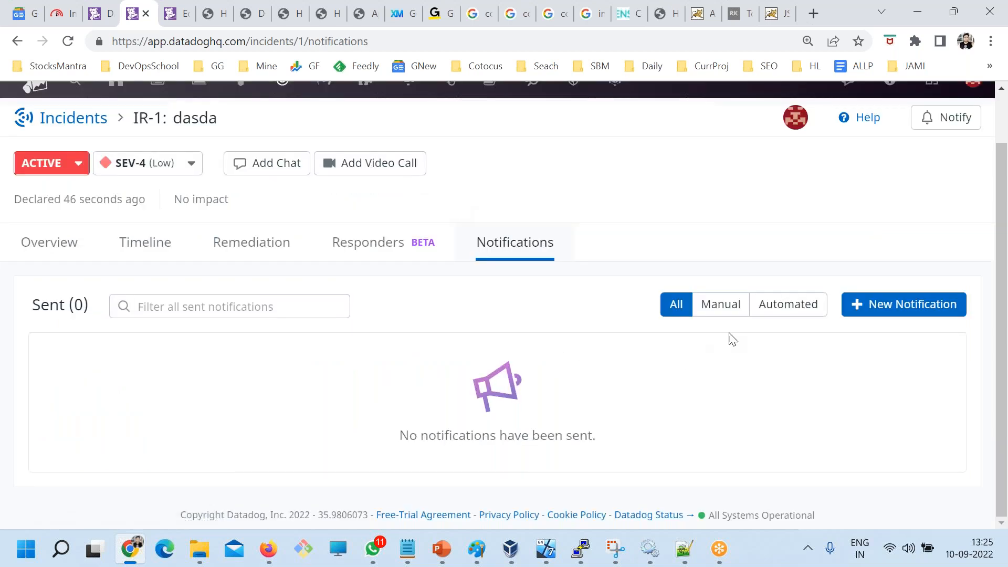
pyautogui.click(367, 263)
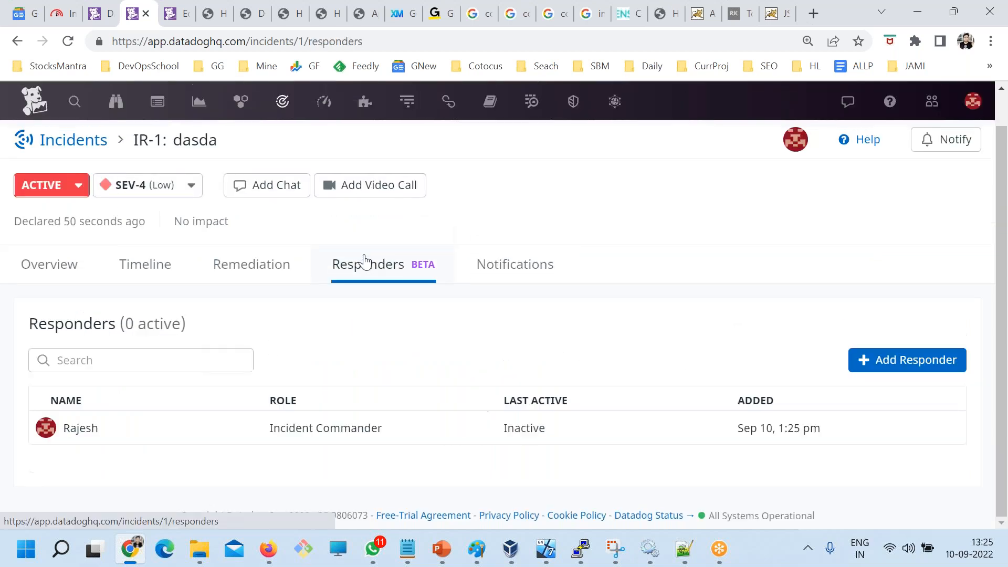
pyautogui.click(231, 259)
pyautogui.click(143, 278)
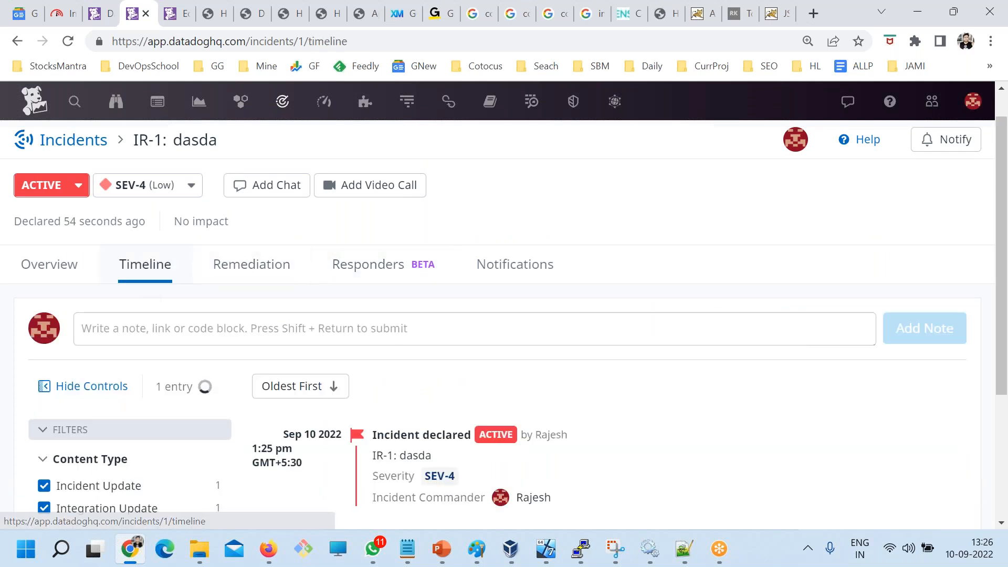
pyautogui.click(50, 265)
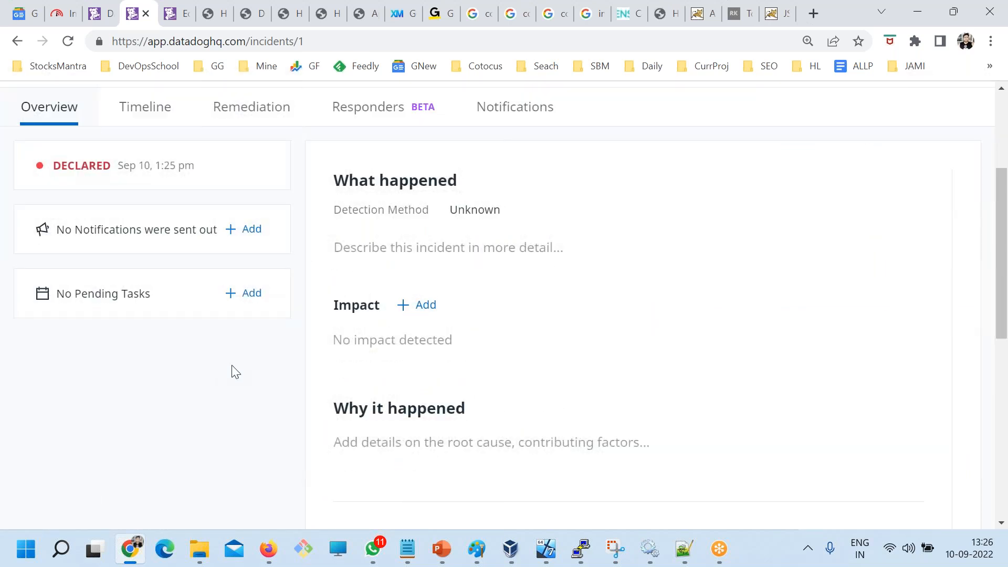
# - Check the incident's severity and status choices without changing them, and review the overview down to its attributes
pyautogui.scroll(4, 387, 465)
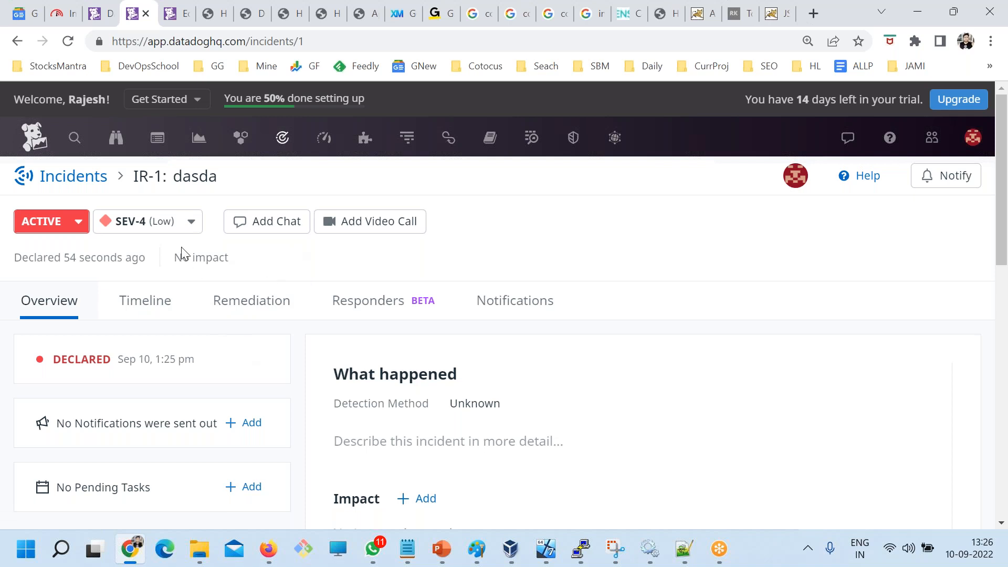
pyautogui.click(156, 232)
pyautogui.click(53, 221)
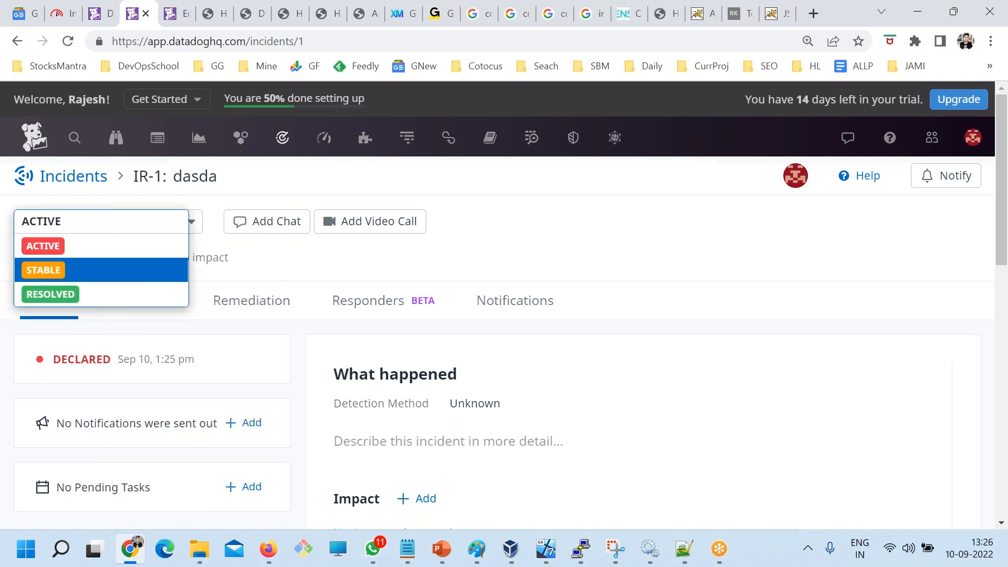
pyautogui.click(246, 330)
pyautogui.moveTo(241, 140)
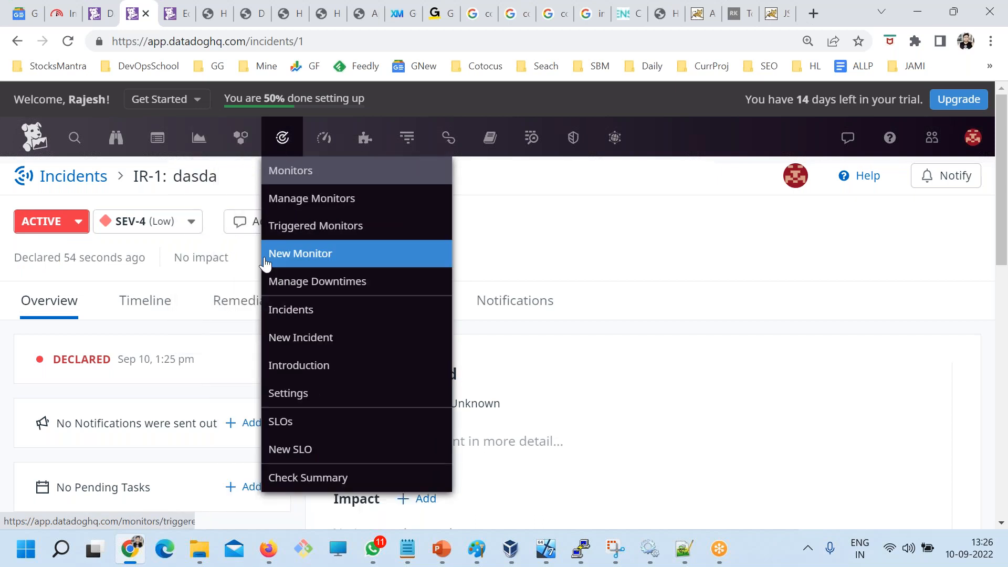
pyautogui.scroll(-10, 303, 427)
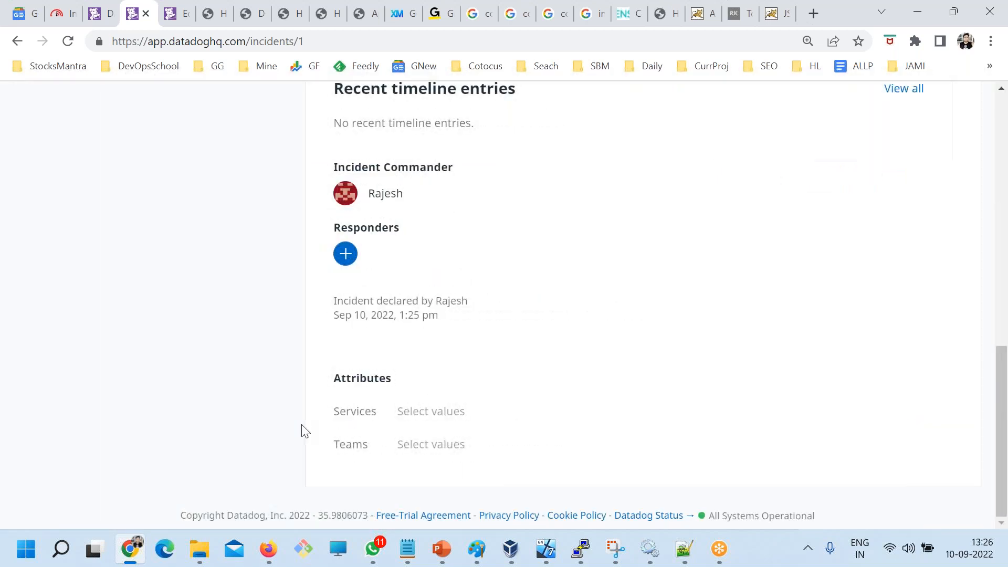
pyautogui.scroll(10, 303, 428)
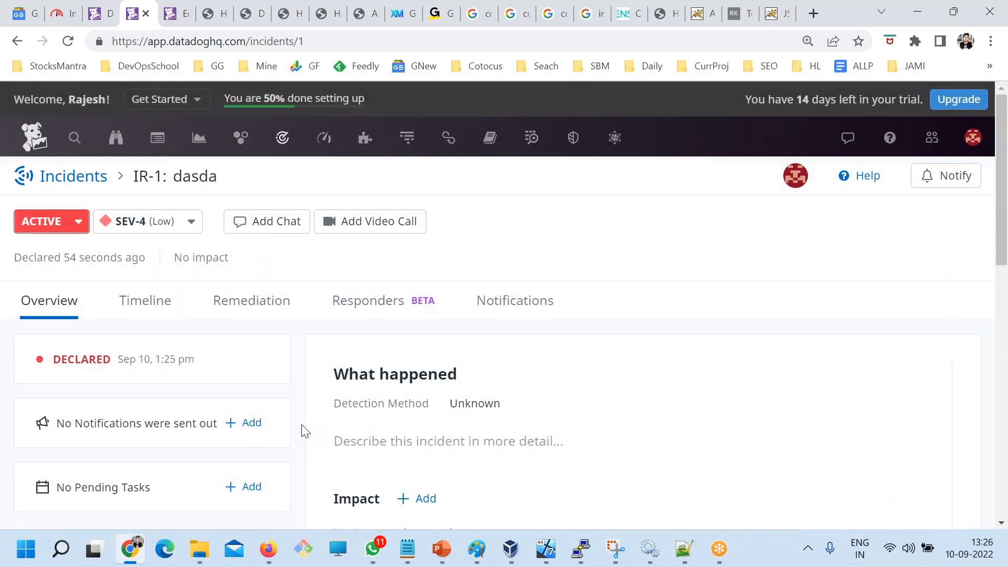
# - Return to the incidents list and check the Postmortem and Severity filter groups, collapsing each again
pyautogui.click(78, 178)
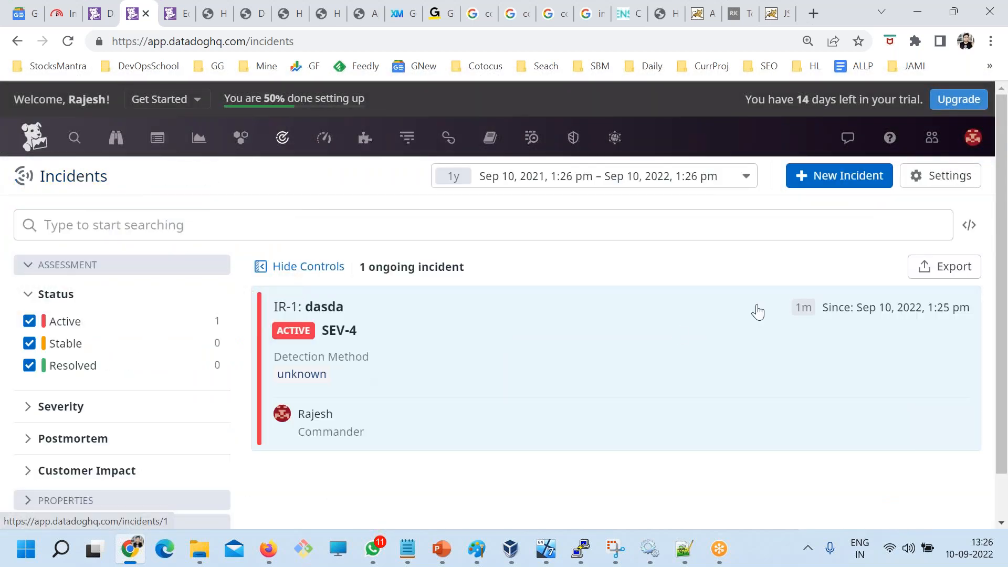
pyautogui.scroll(-1, 196, 384)
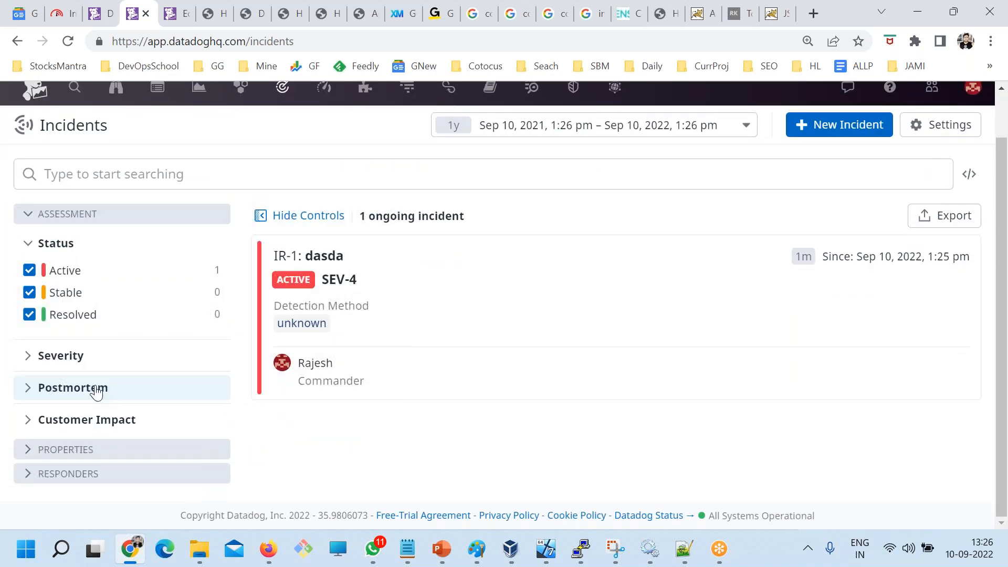
pyautogui.click(81, 400)
pyautogui.click(73, 390)
pyautogui.click(58, 366)
pyautogui.click(59, 367)
# - Expand the Customer Impact filter and restrict the incidents list to customer_impacted:false
pyautogui.click(95, 418)
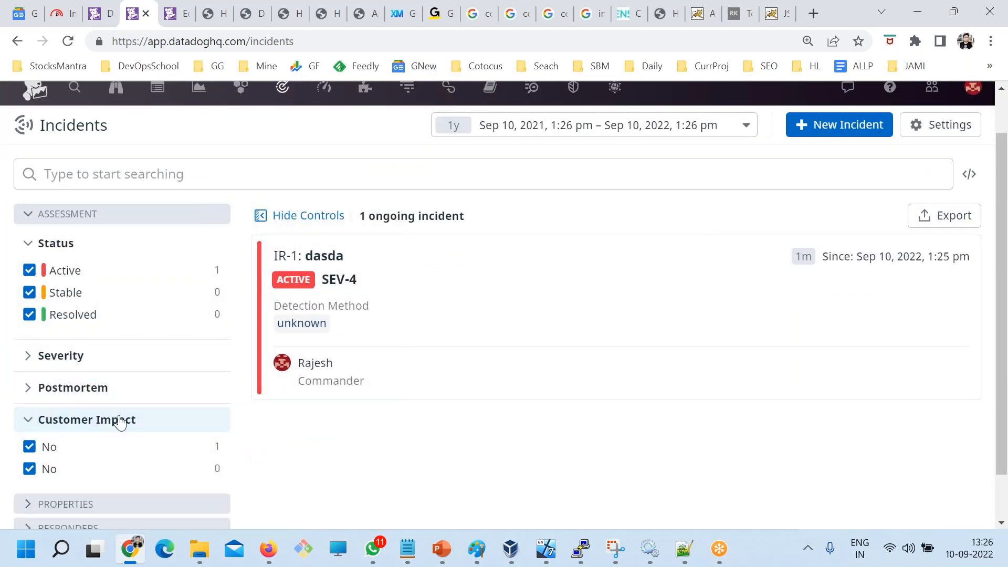
pyautogui.scroll(-1, 136, 428)
pyautogui.click(304, 414)
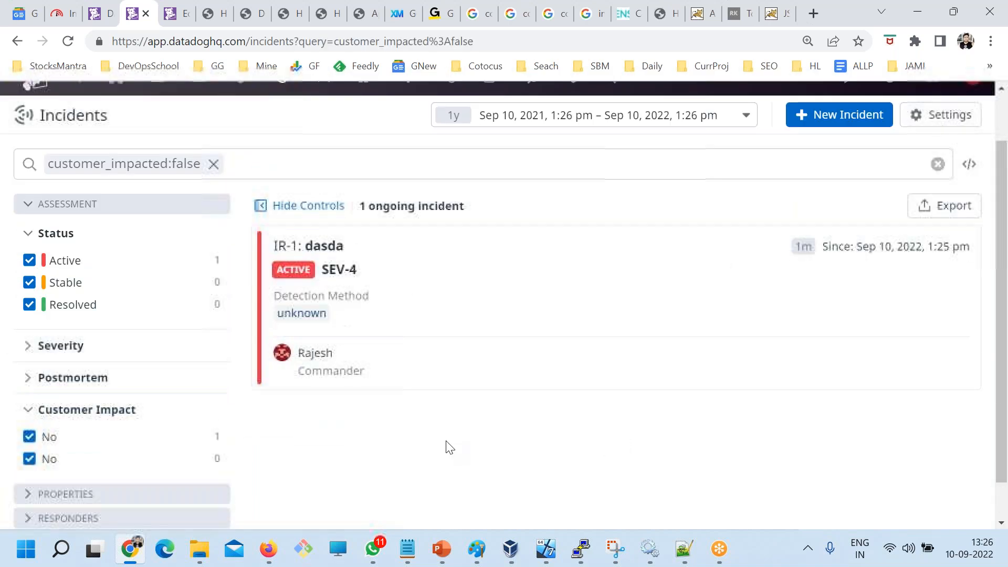
pyautogui.moveTo(282, 137)
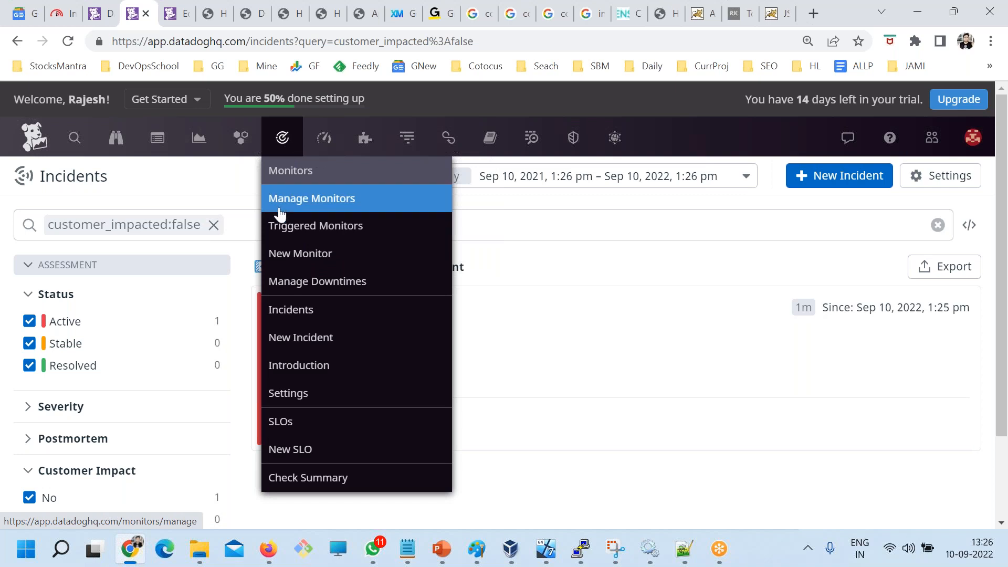
# - Open the ALERTS monitor from the list of triggered monitors
pyautogui.click(290, 226)
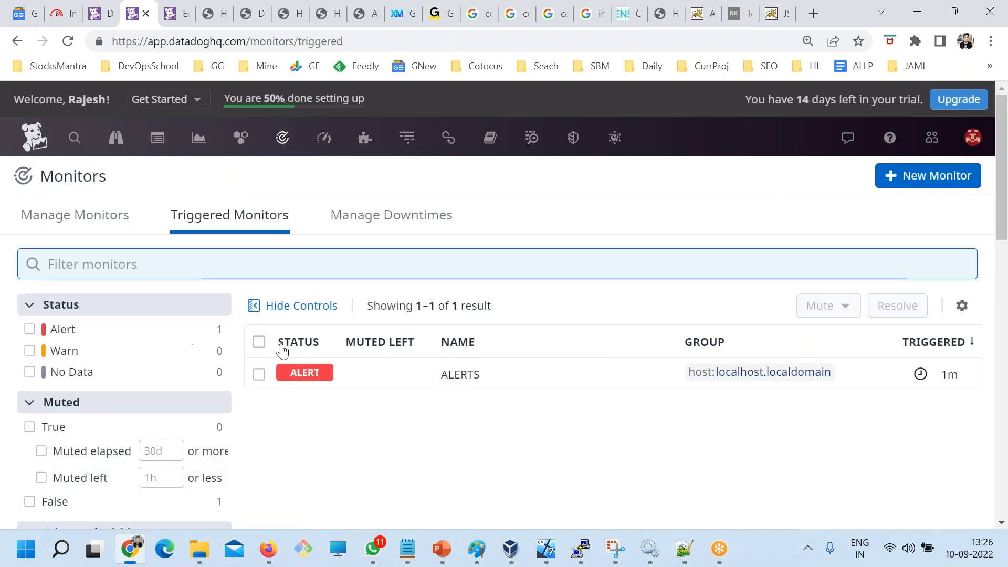
pyautogui.click(428, 387)
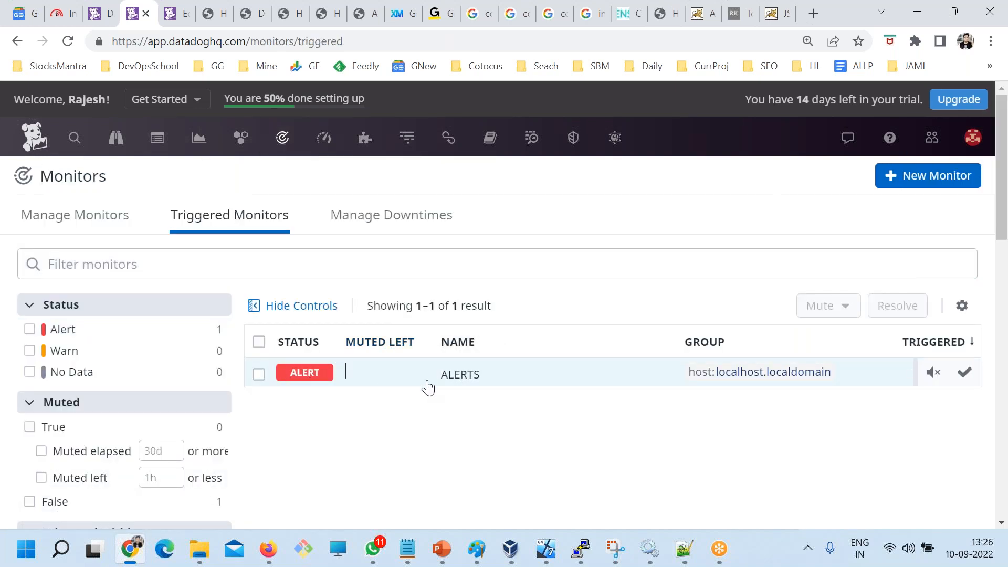
pyautogui.click(470, 375)
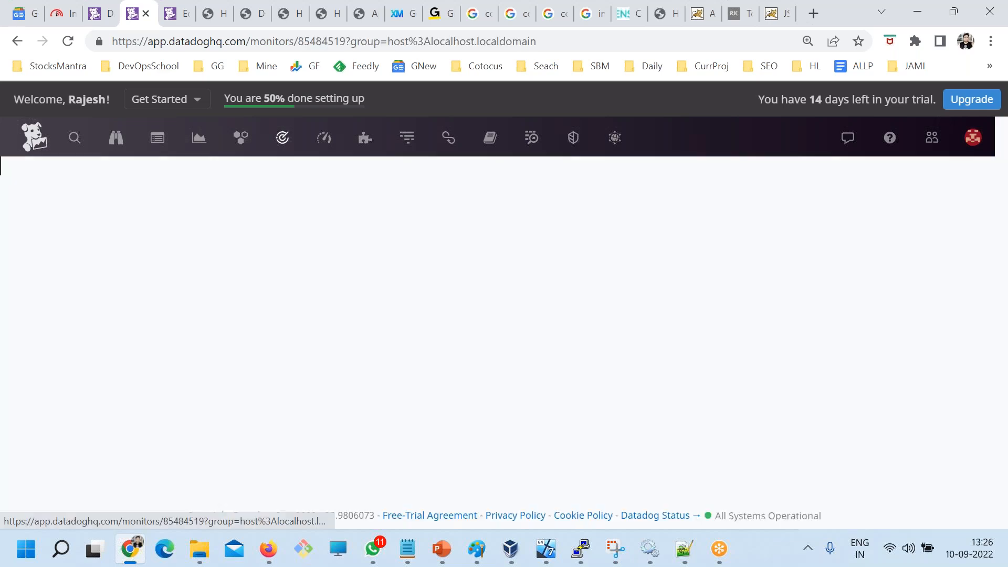
# - Review the monitor's events and properties, check the choices for adding it to an existing incident, and collapse Properties
pyautogui.scroll(-15, 386, 353)
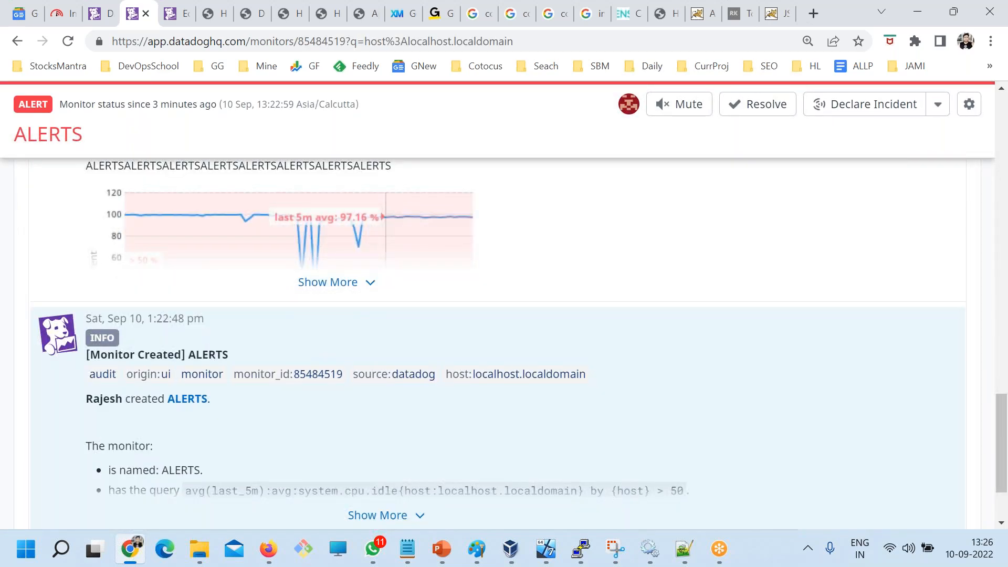
pyautogui.scroll(12, 504, 342)
pyautogui.scroll(5, 854, 207)
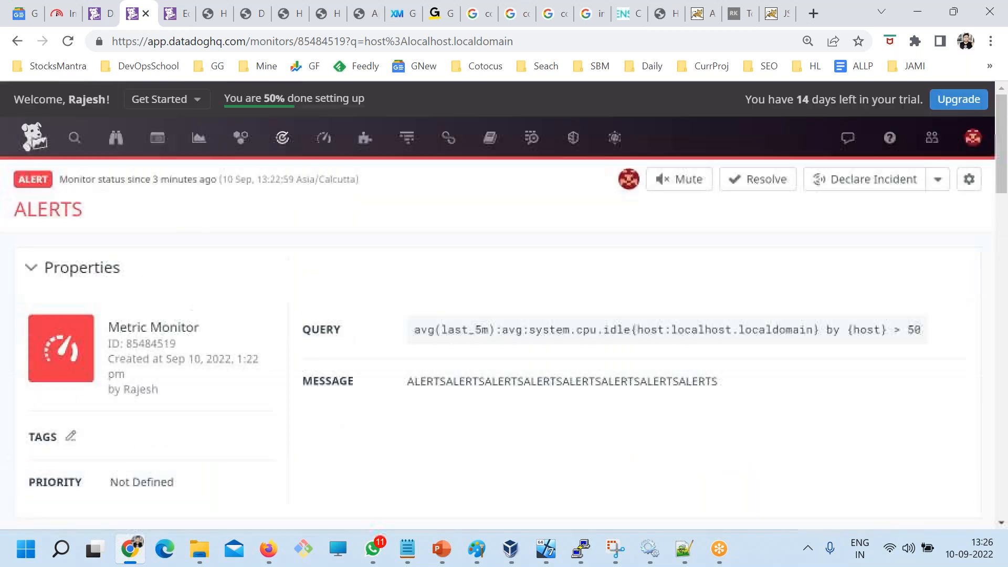
pyautogui.click(939, 180)
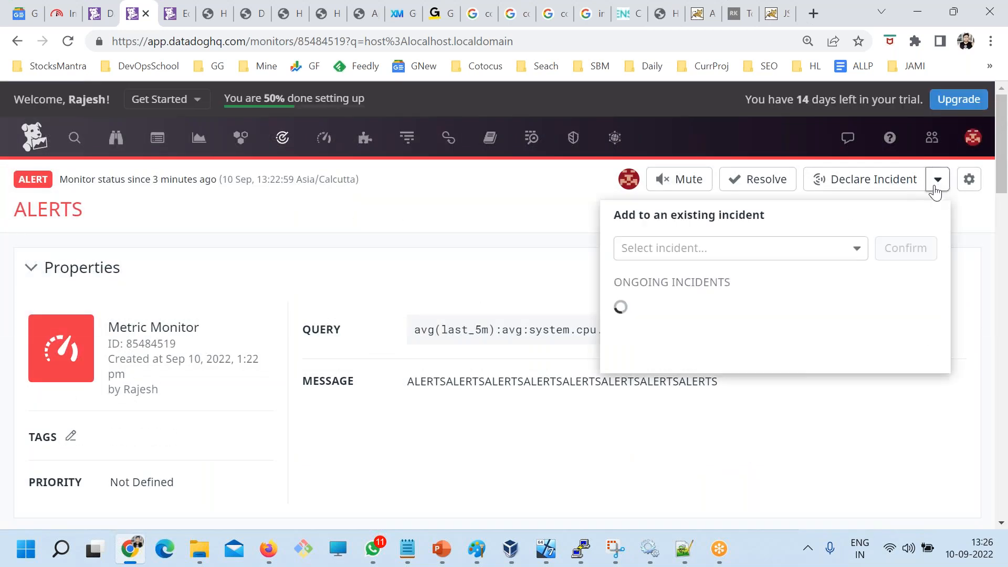
pyautogui.click(441, 260)
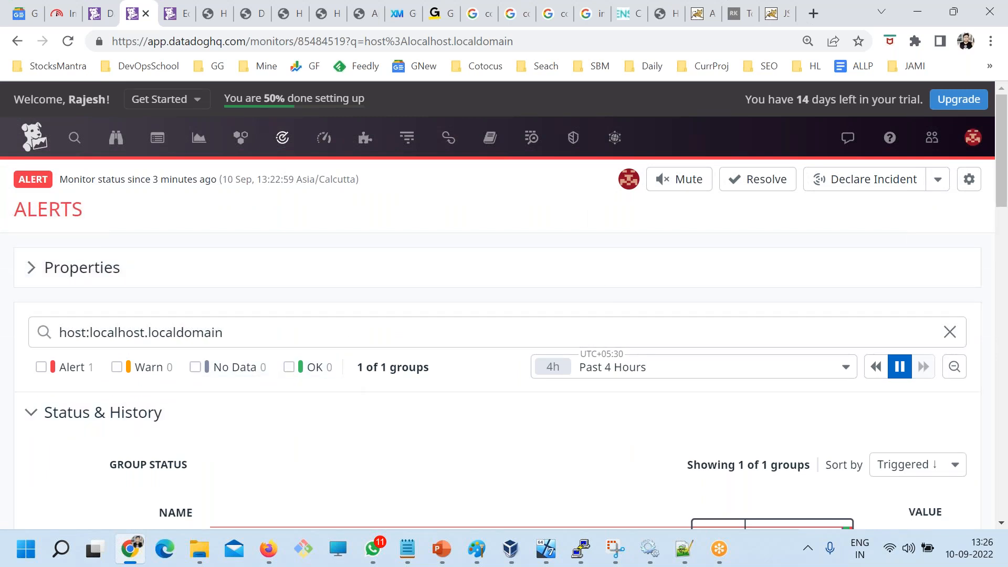
# - Open the dashboards list and look through all the available dashboards
pyautogui.moveTo(281, 141)
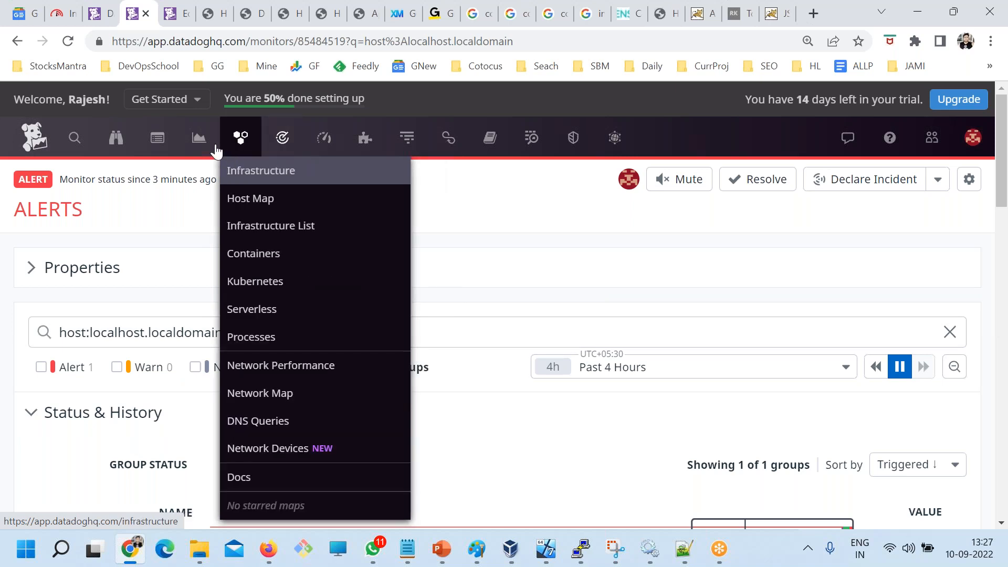
pyautogui.moveTo(198, 140)
pyautogui.click(218, 196)
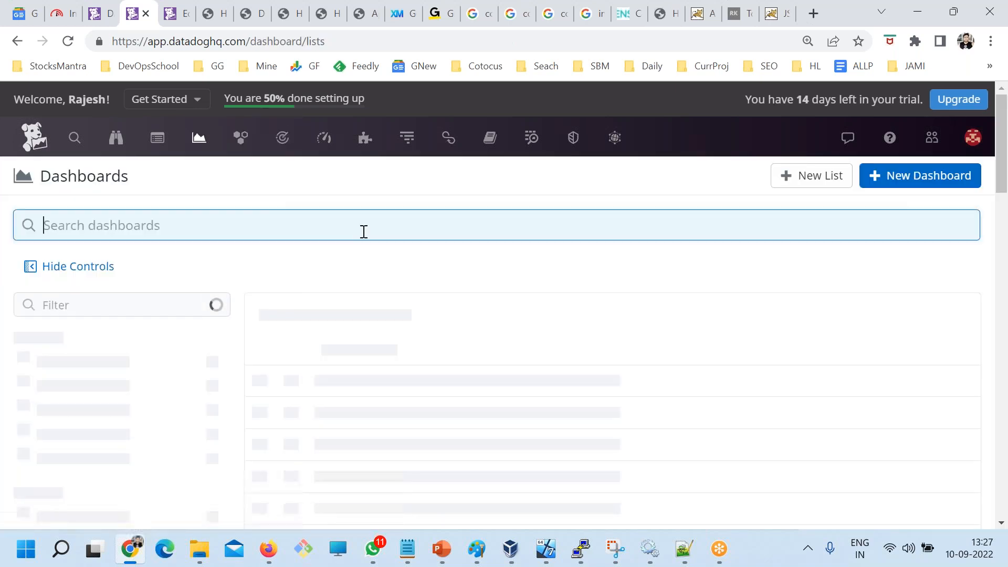
pyautogui.scroll(-10, 475, 341)
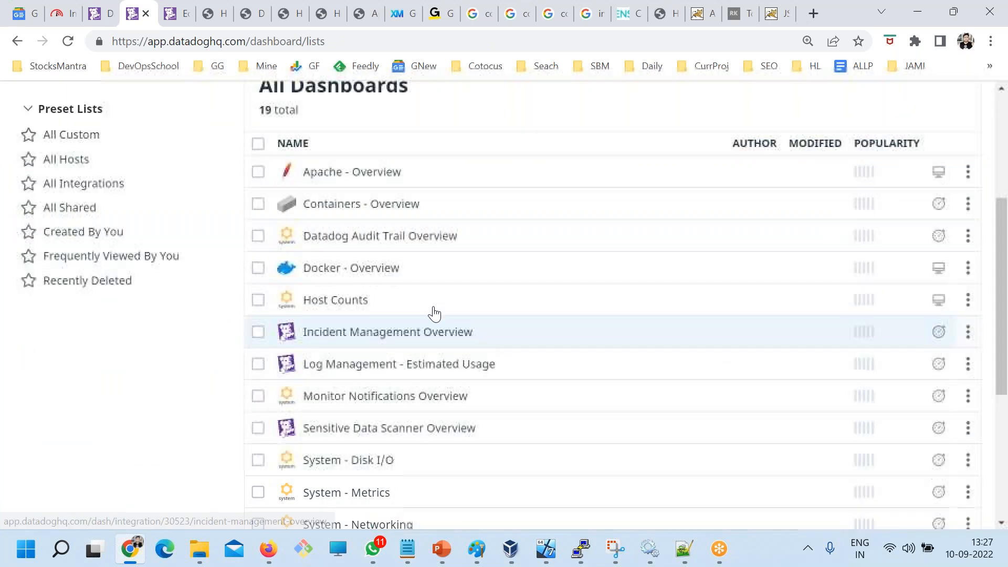
pyautogui.scroll(10, 339, 308)
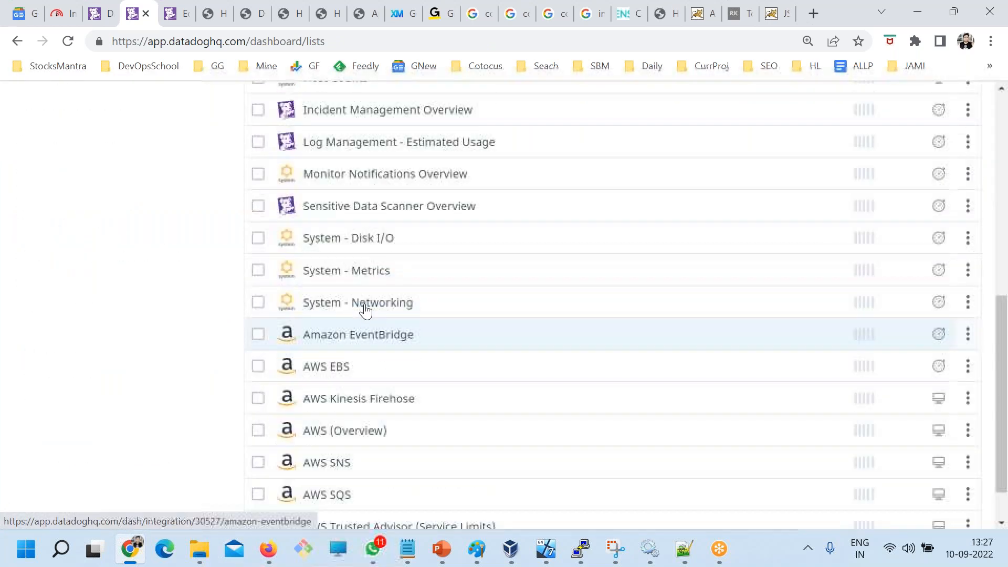
pyautogui.scroll(-5, 339, 302)
pyautogui.scroll(3, 339, 302)
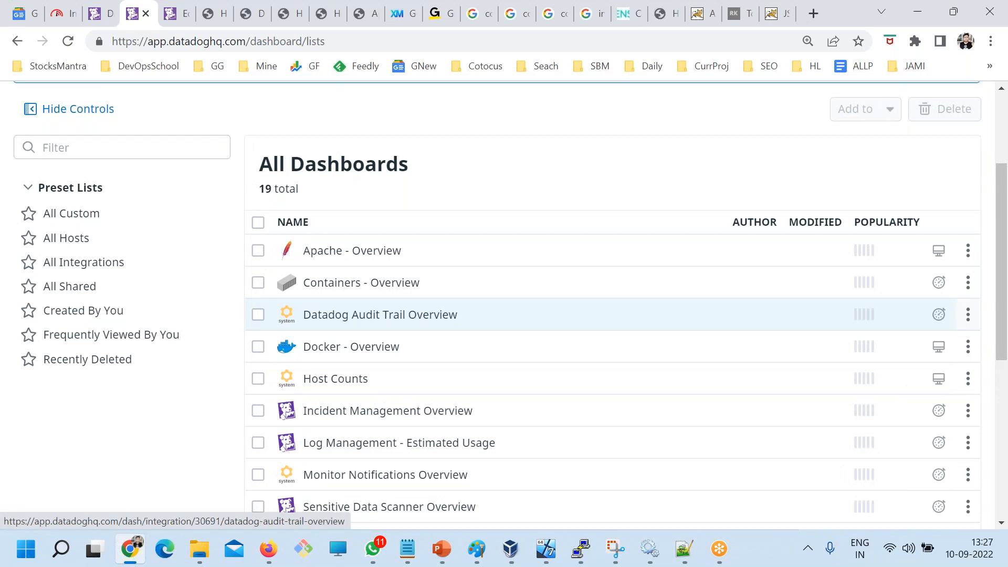
pyautogui.scroll(-5, 378, 315)
pyautogui.scroll(7, 378, 315)
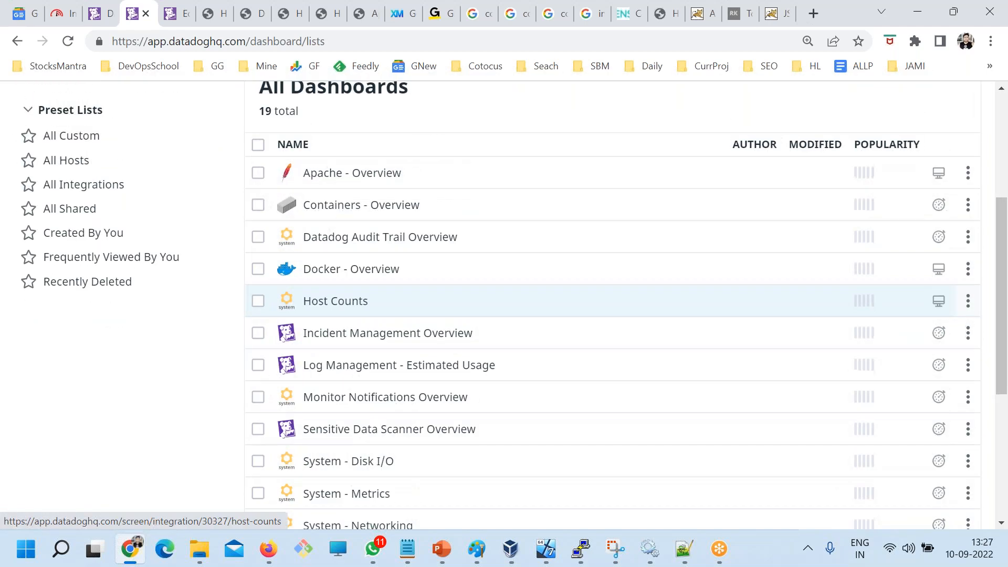
pyautogui.scroll(-2, 352, 408)
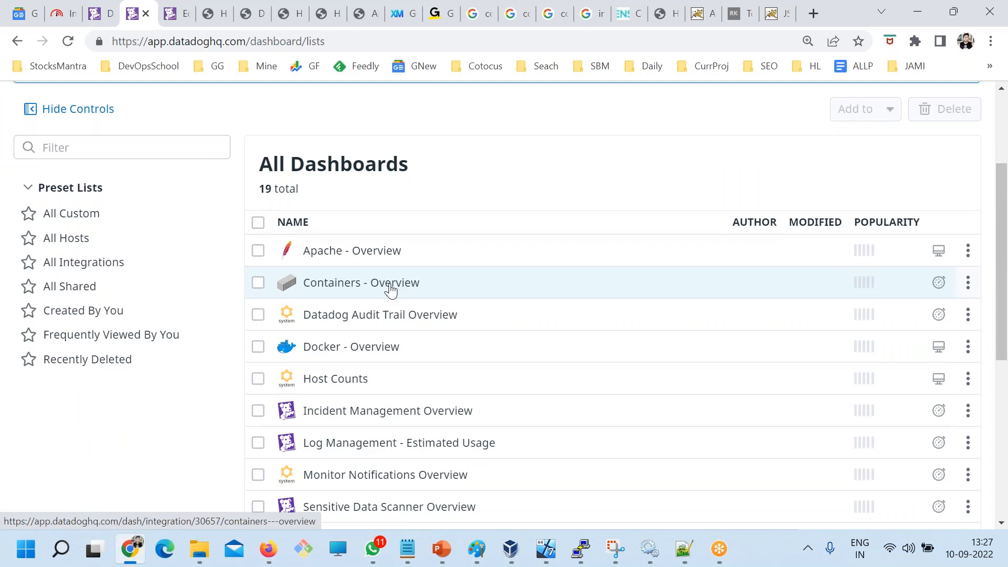
pyautogui.scroll(-6, 390, 289)
pyautogui.scroll(6, 344, 243)
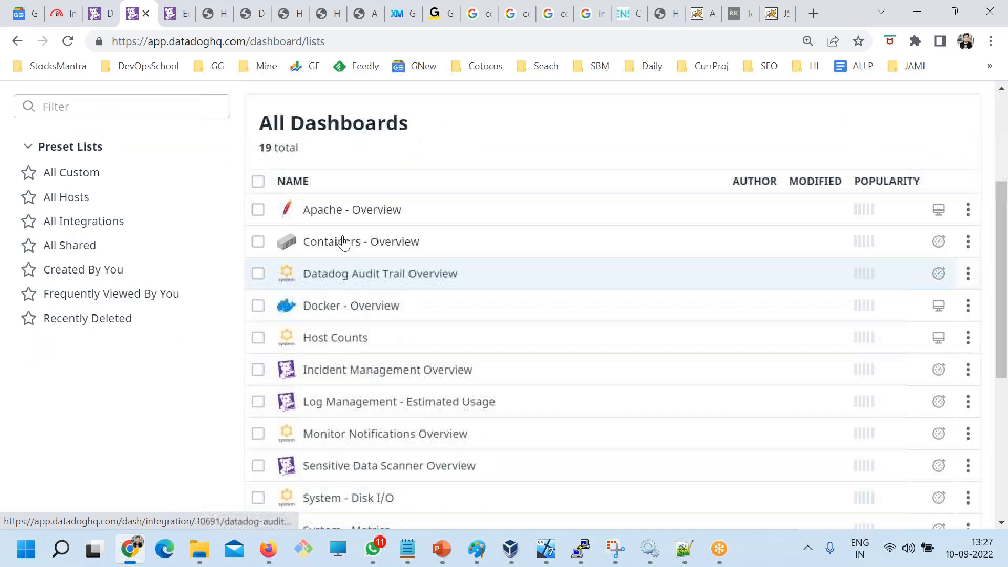
pyautogui.scroll(3, 420, 335)
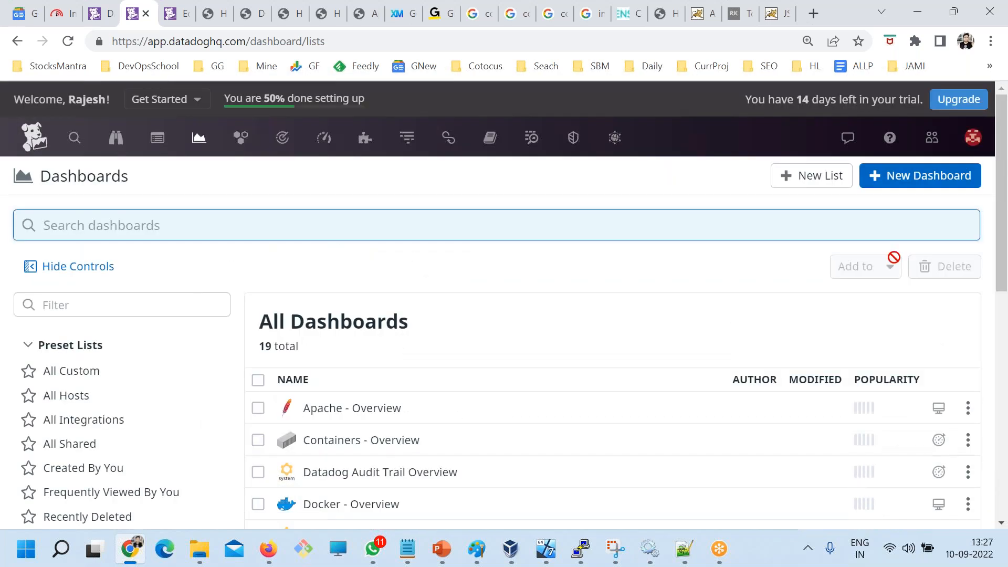
pyautogui.click(1004, 221)
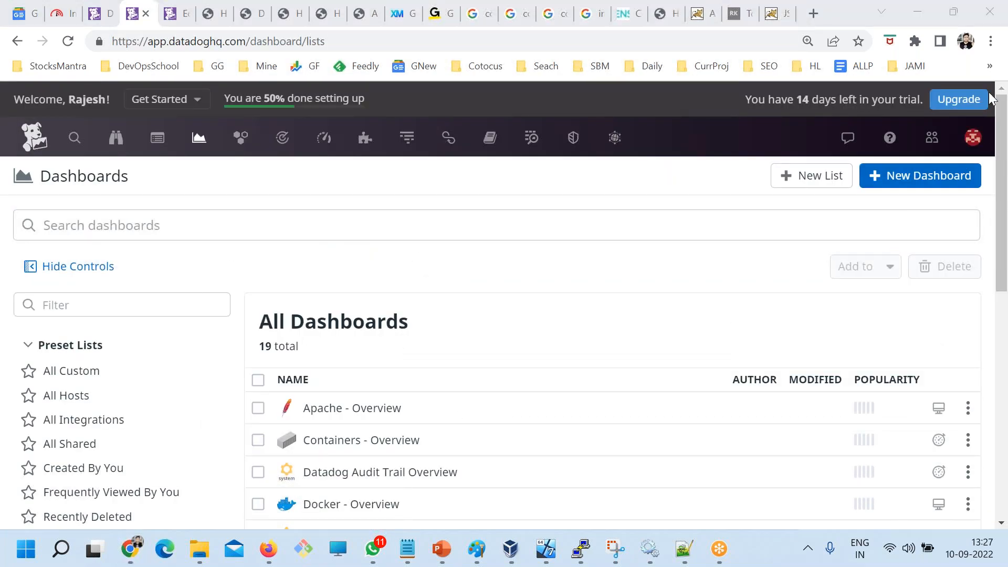
pyautogui.scroll(-4, 340, 417)
pyautogui.scroll(4, 340, 416)
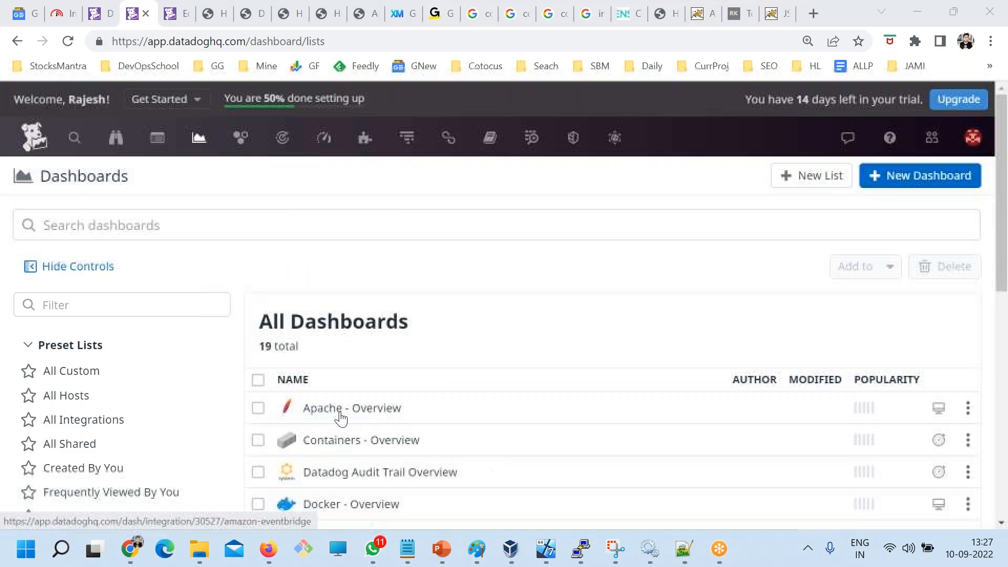
# - Create a grid-layout dashboard named with the account owner's first name and close its Add Widgets tray
pyautogui.click(894, 180)
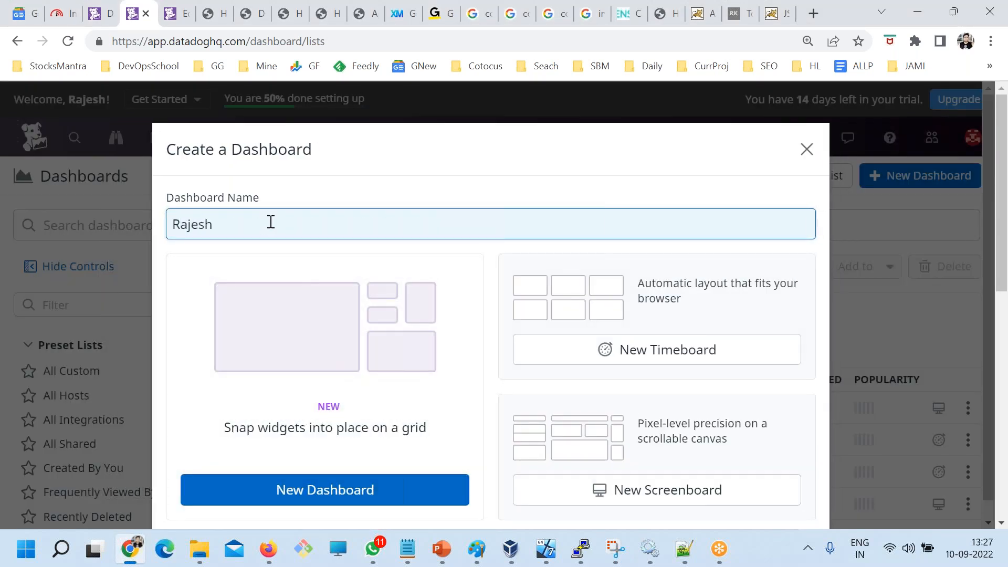
pyautogui.click(652, 356)
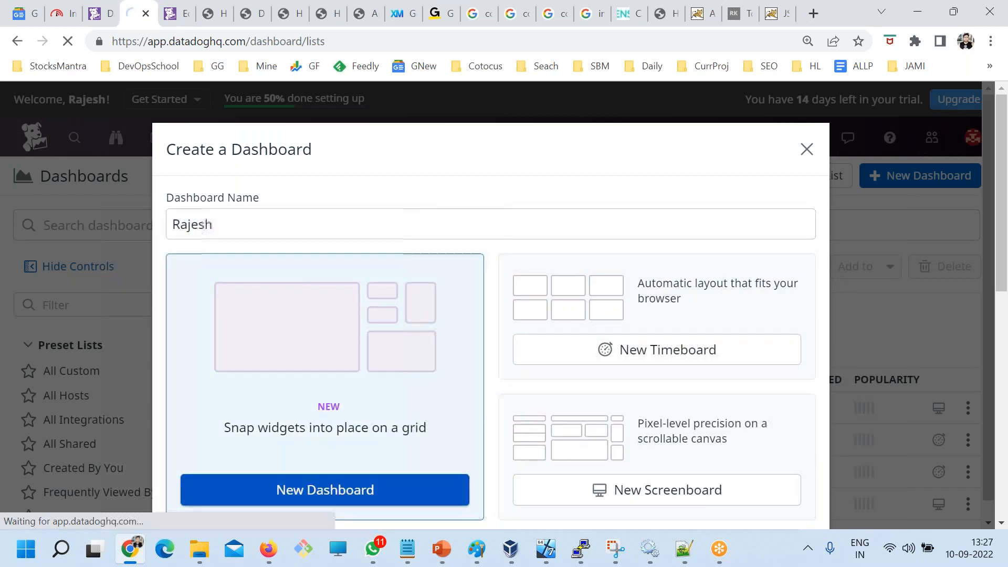
pyautogui.click(316, 497)
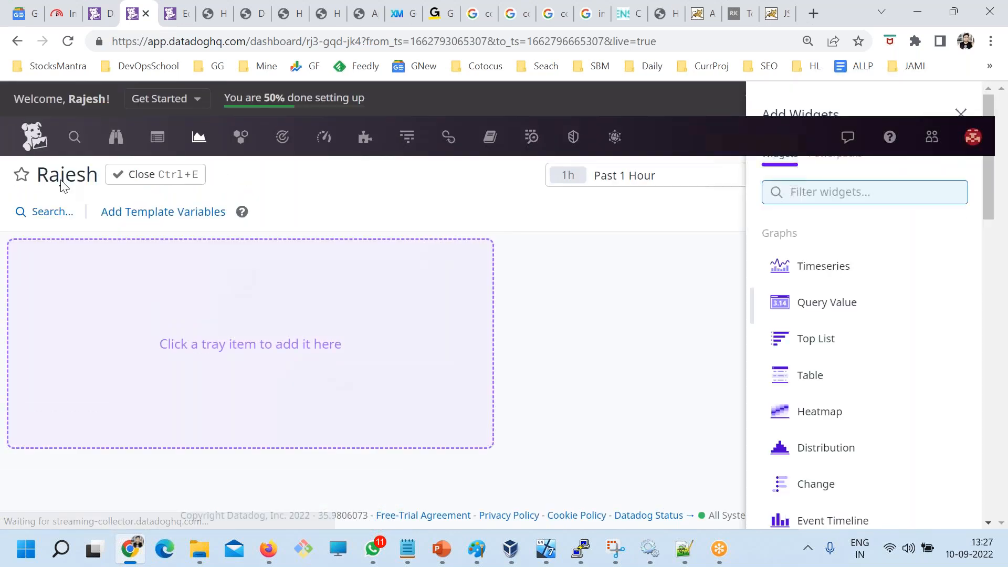
pyautogui.moveTo(366, 138)
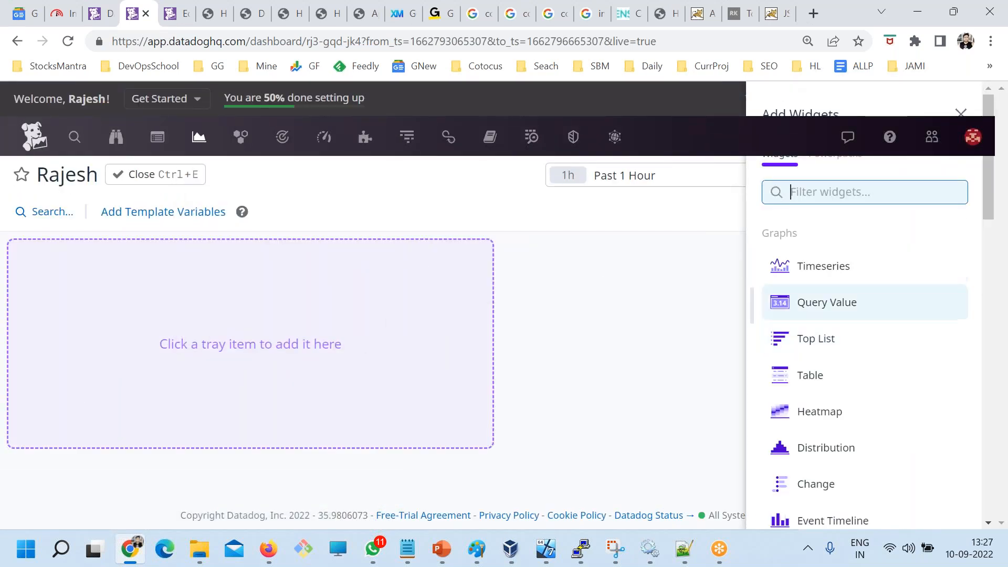
pyautogui.click(633, 282)
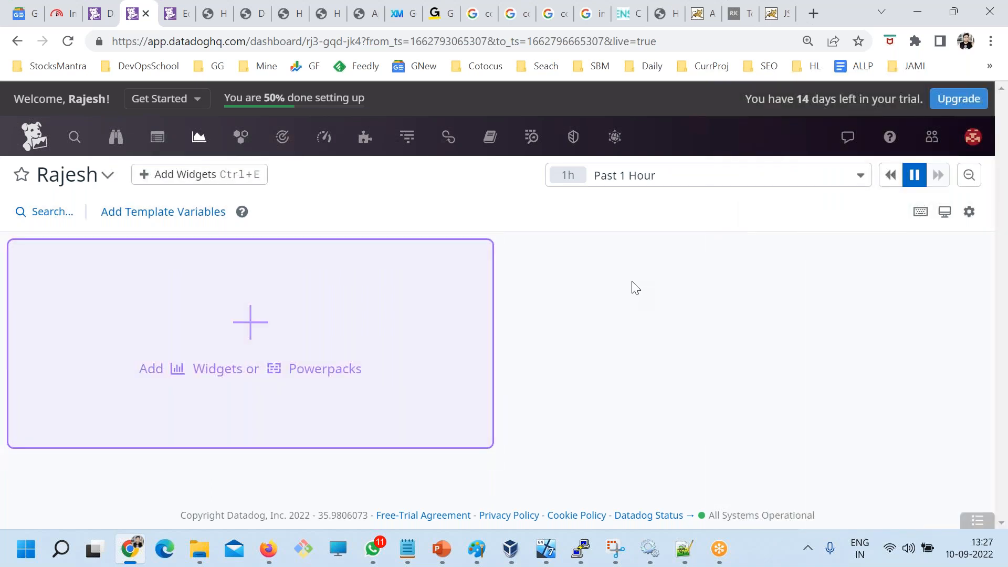
# - Open the host localhost.localdomain from the Infrastructure List and bring up its host dashboard
pyautogui.moveTo(331, 151)
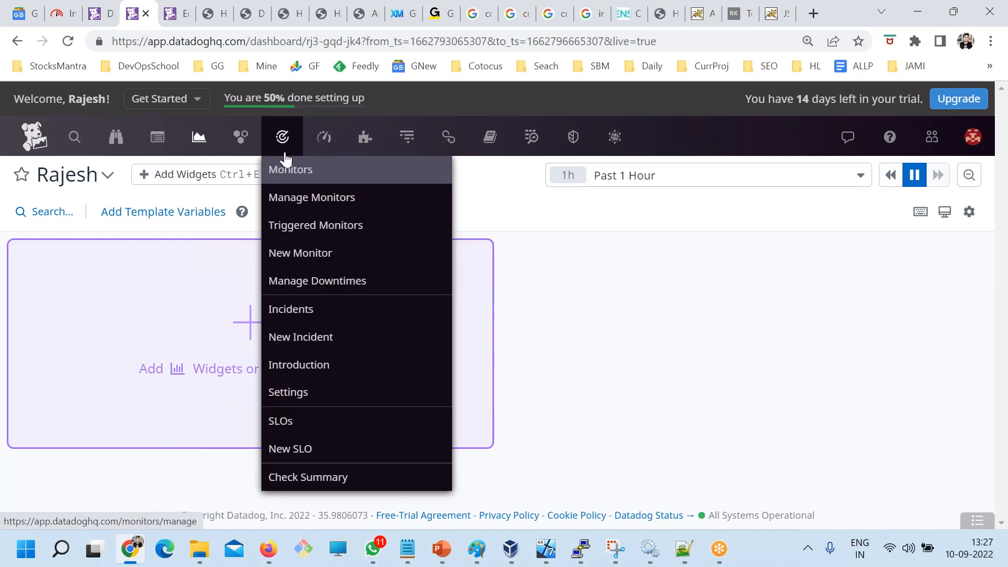
pyautogui.moveTo(240, 147)
pyautogui.click(250, 225)
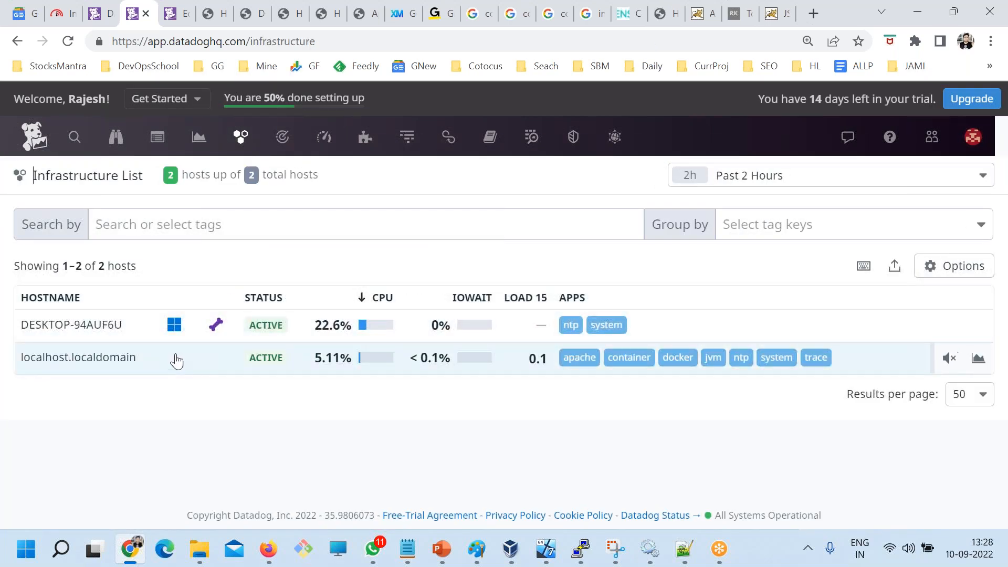
pyautogui.click(128, 362)
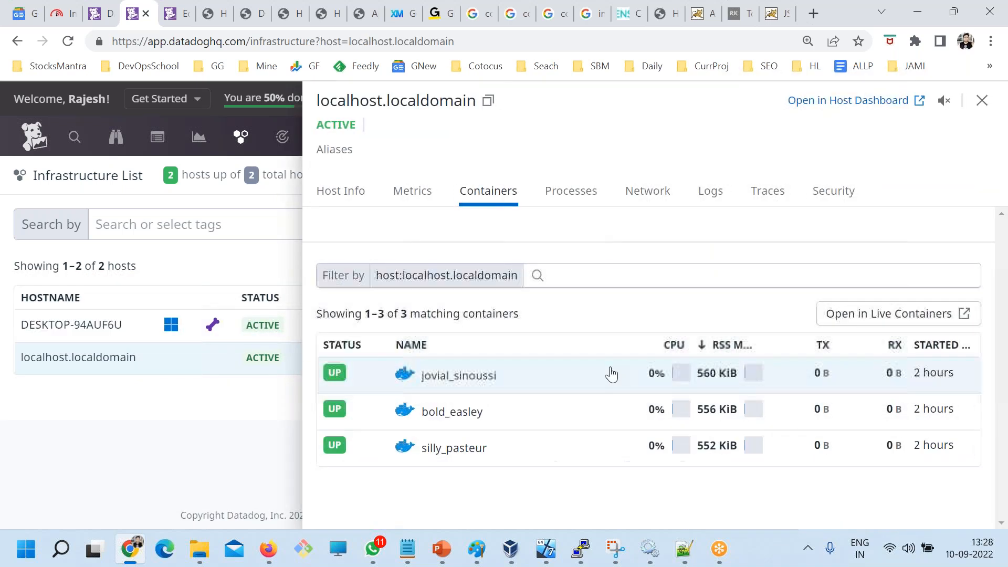
pyautogui.click(848, 100)
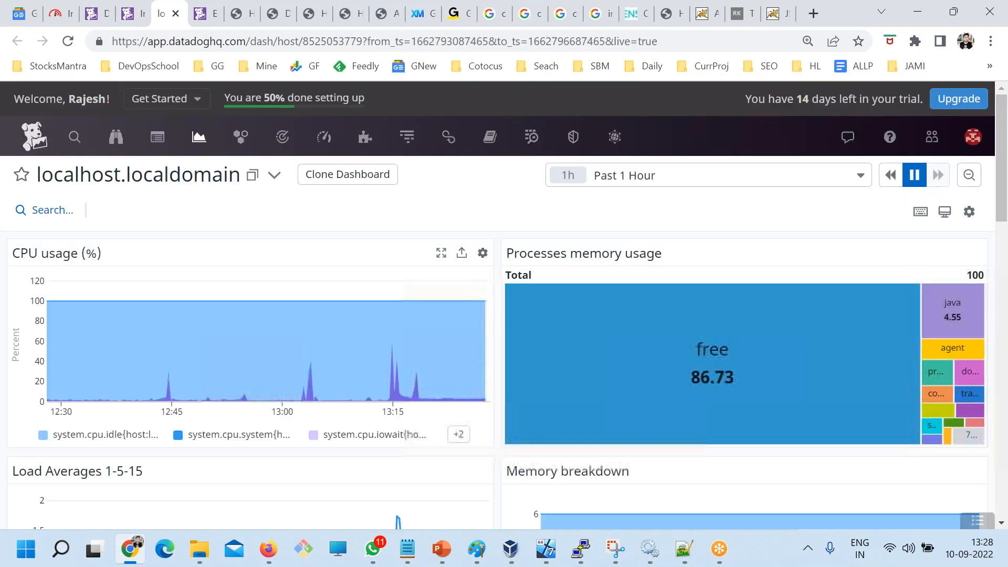
# - Check the copy, incident, export and download options of the CPU usage (%) widget
pyautogui.click(461, 255)
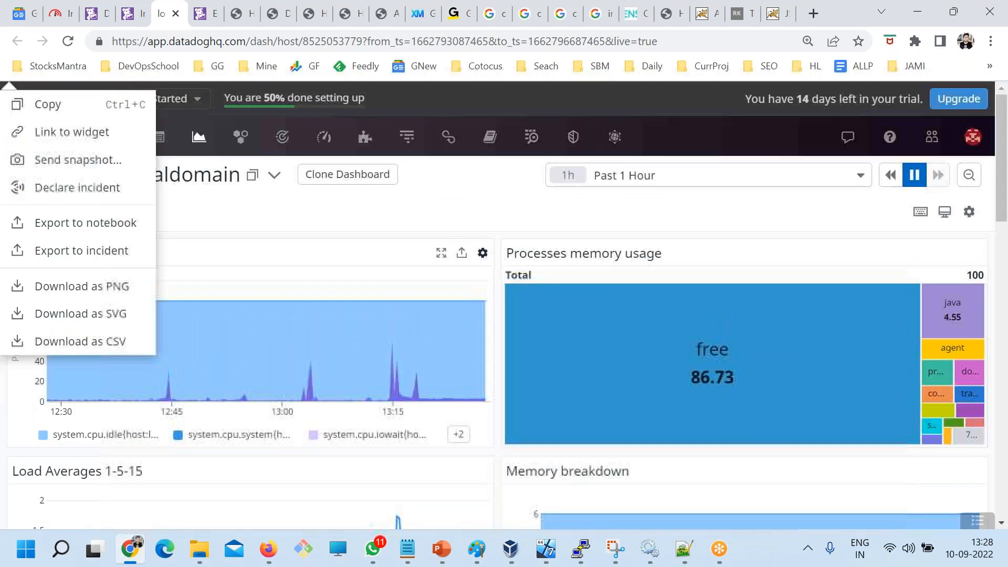
pyautogui.click(462, 259)
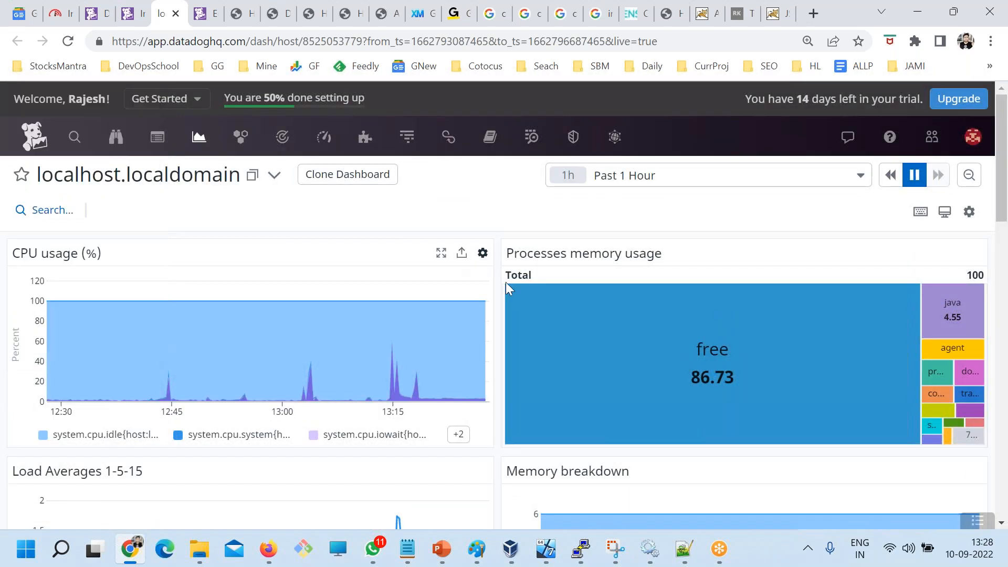
pyautogui.scroll(-1, 506, 276)
pyautogui.click(461, 177)
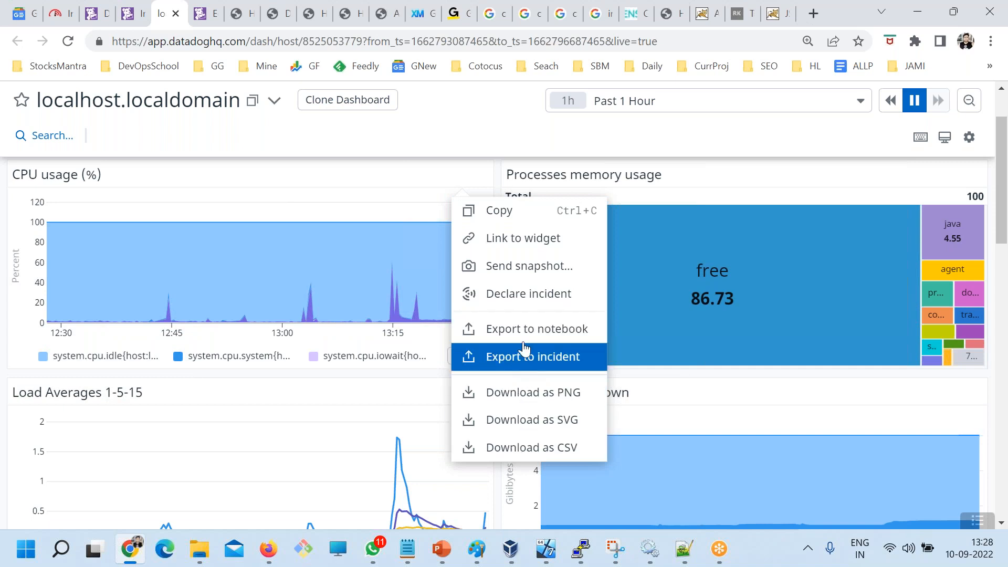
pyautogui.scroll(2, 522, 340)
pyautogui.click(462, 254)
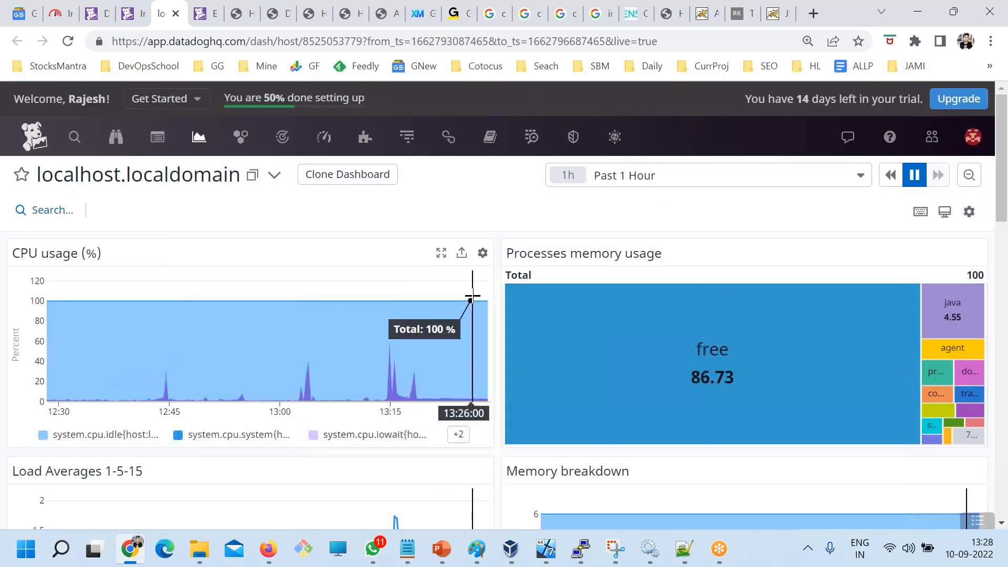
# - Copy the CPU usage (%) widget to the clipboard and dismiss the clipboard tip
pyautogui.click(462, 256)
pyautogui.click(491, 289)
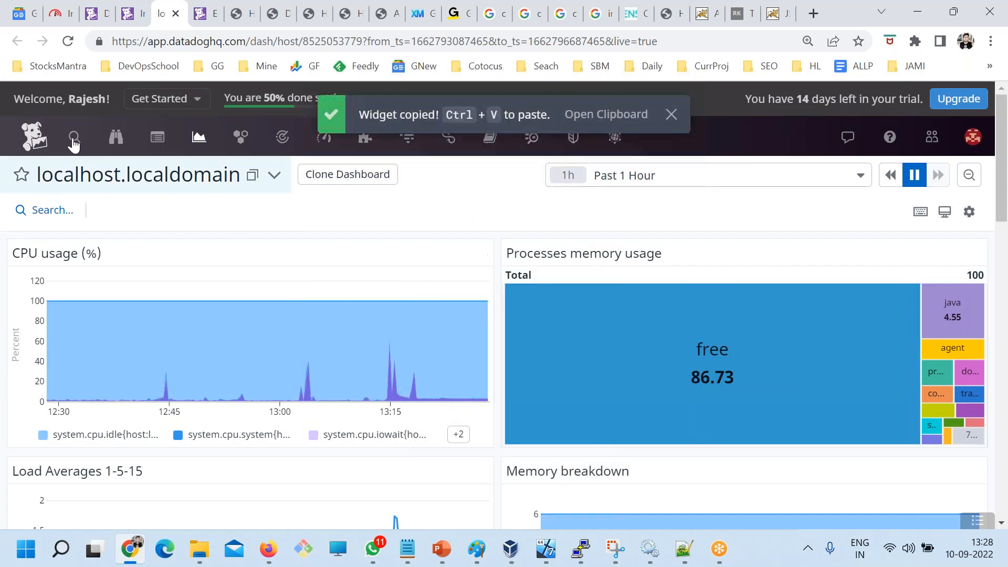
pyautogui.moveTo(175, 148)
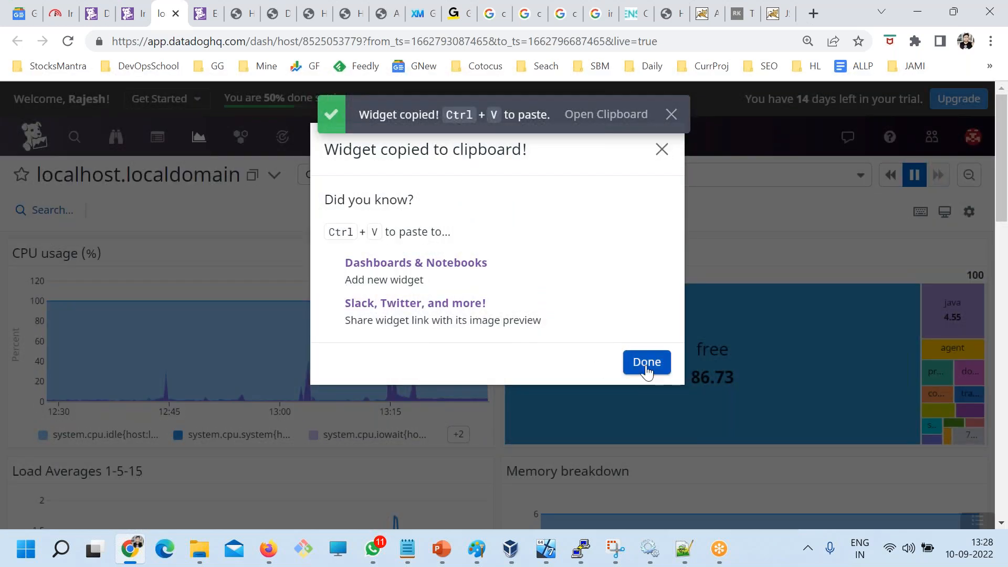
pyautogui.click(646, 368)
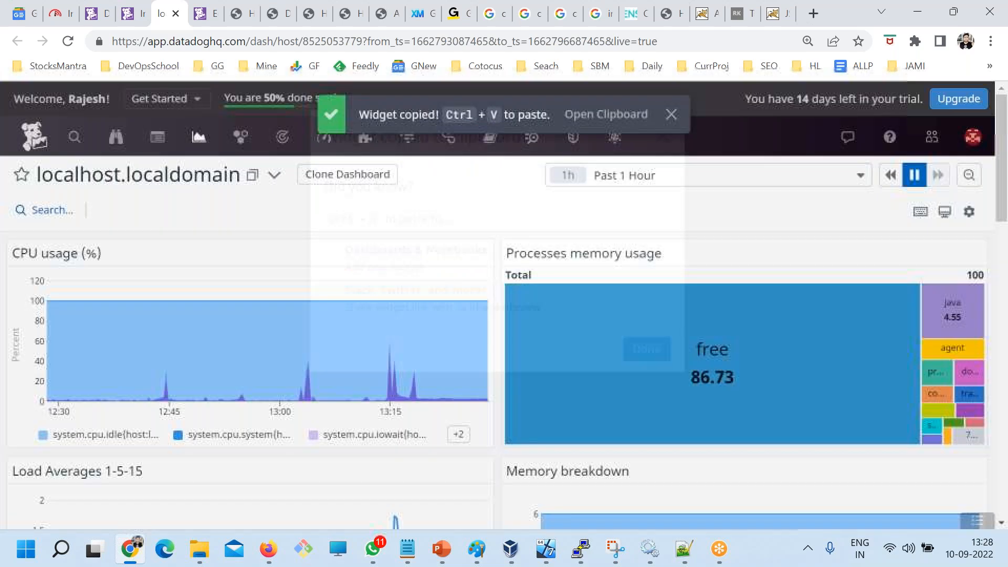
# - Open the dashboards list in a new browser tab
pyautogui.moveTo(199, 139)
pyautogui.rightClick(228, 198)
pyautogui.click(247, 209)
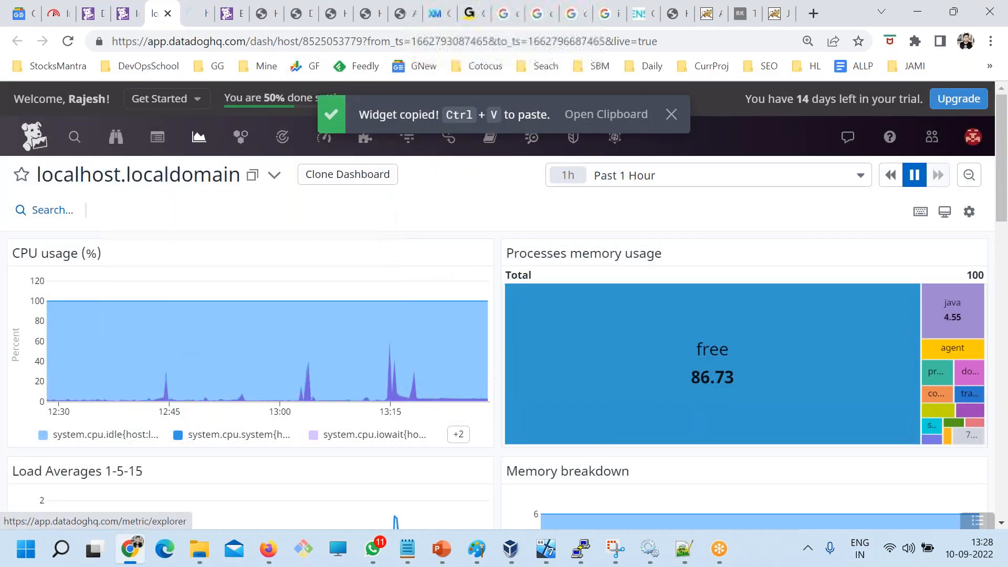
# - Open the custom dashboard from the dashboards list and paste the copied CPU usage (%) widget into it
pyautogui.hotkey('ctrl', 'Tab')
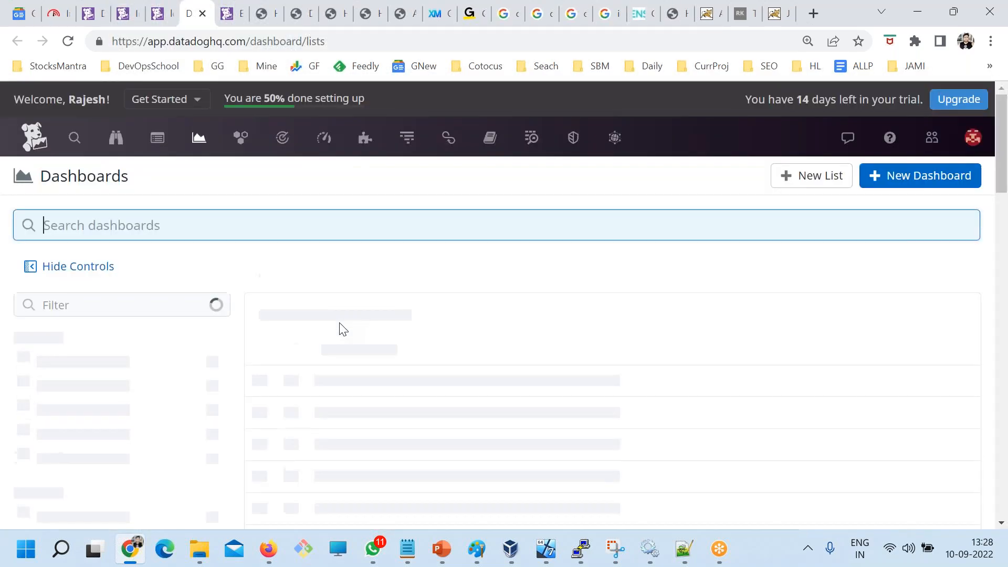
pyautogui.click(320, 407)
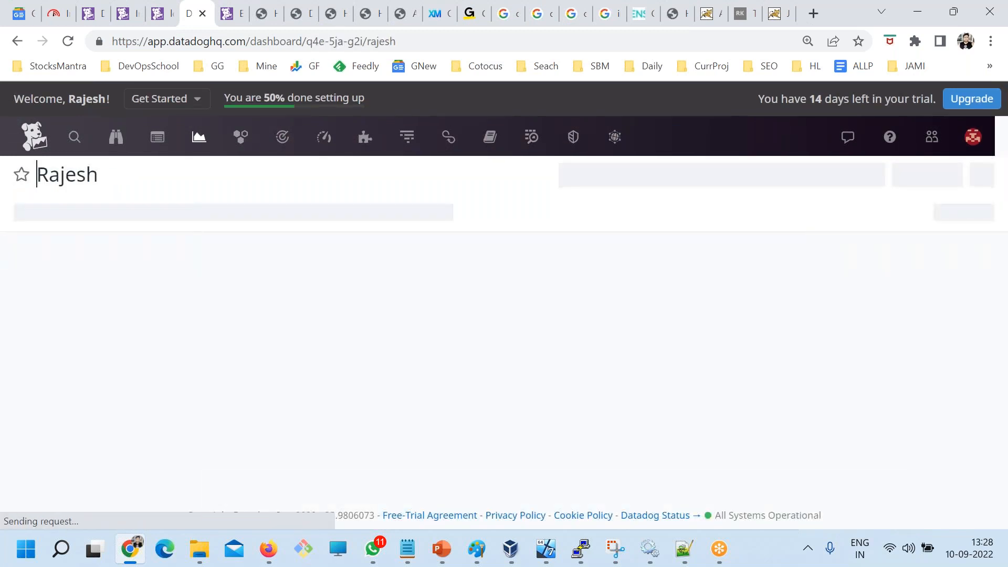
pyautogui.hotkey('ctrl', 'v')
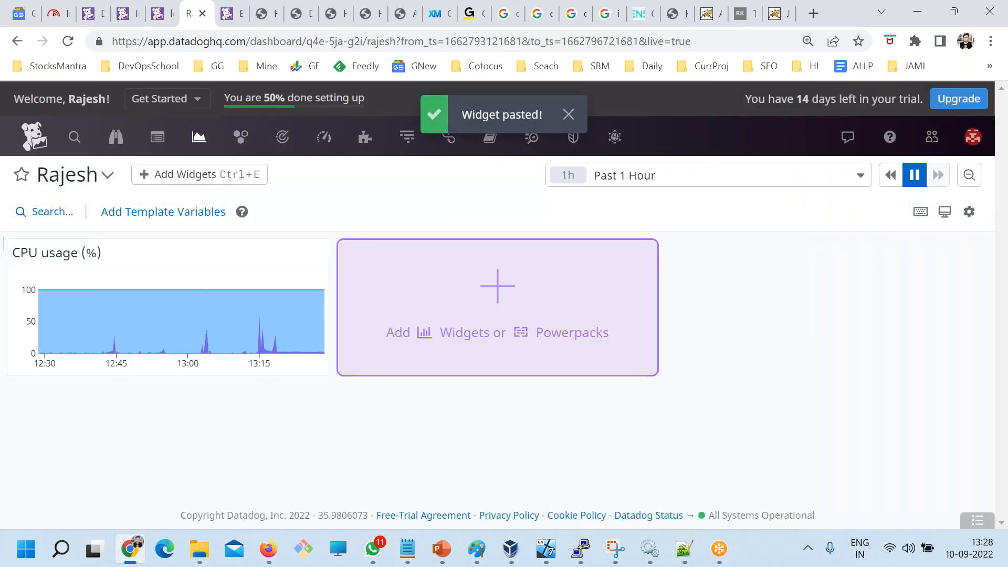
# - Return to the host dashboard's browser tab and open the Metrics Explorer from there
pyautogui.click(155, 16)
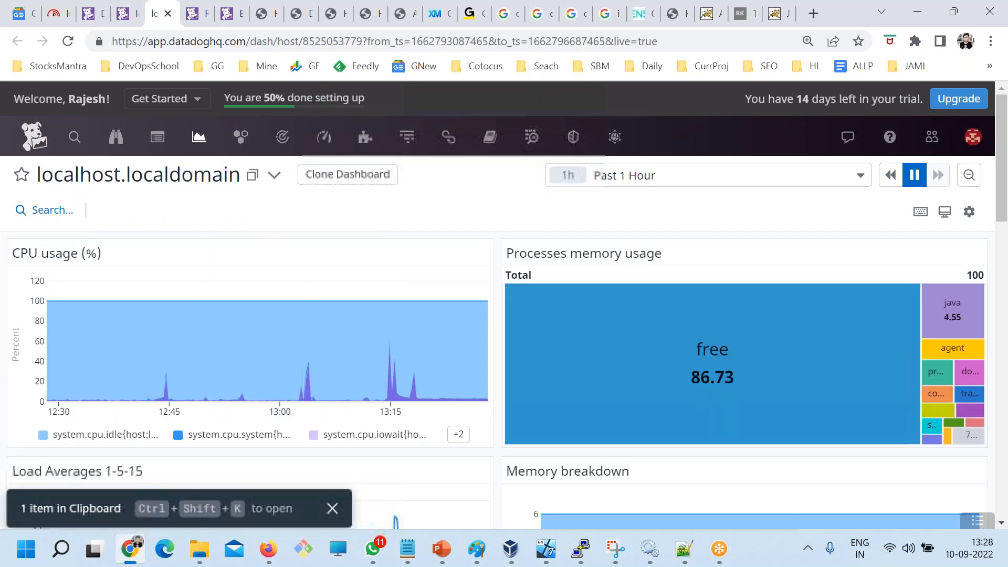
pyautogui.moveTo(237, 139)
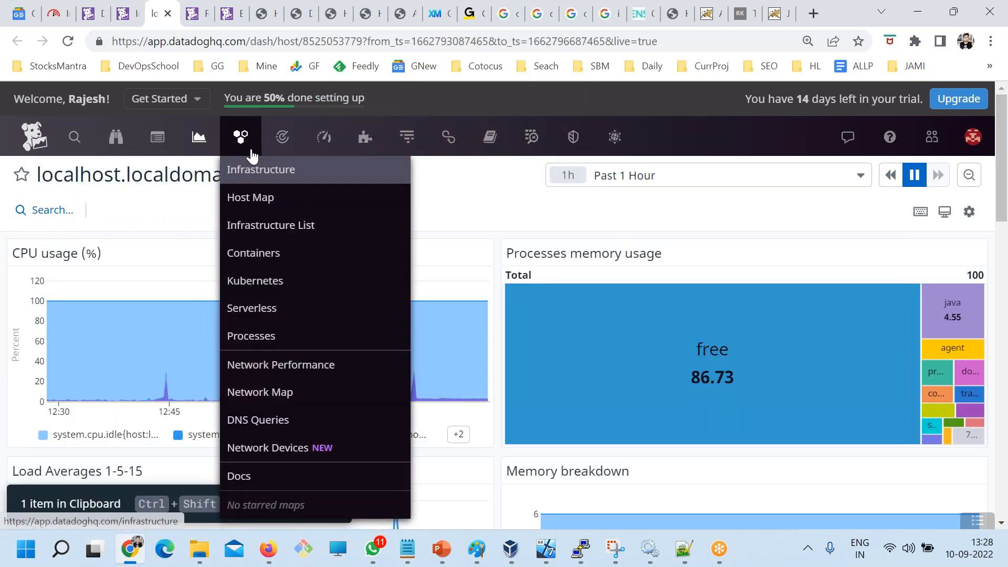
pyautogui.moveTo(264, 152)
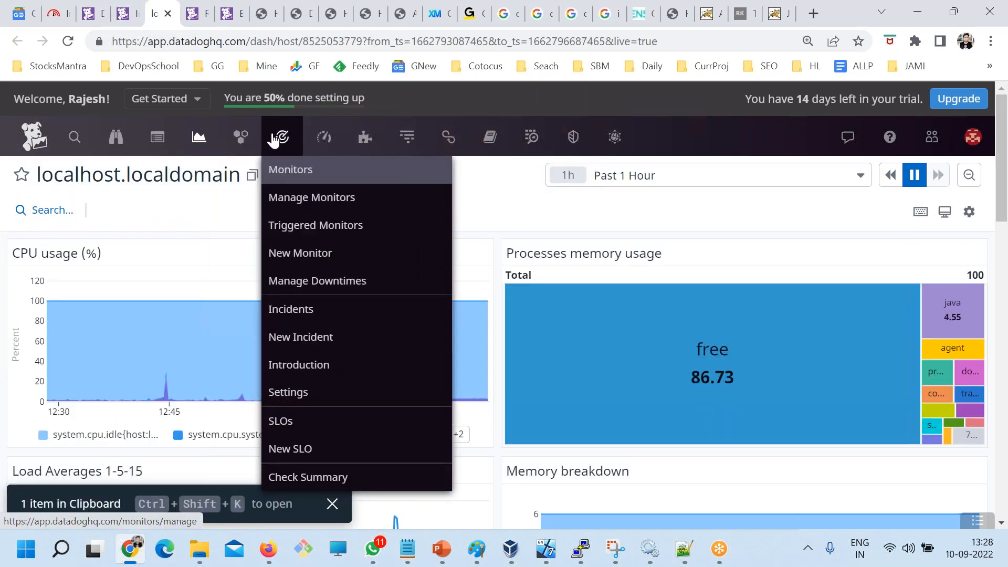
pyautogui.moveTo(325, 143)
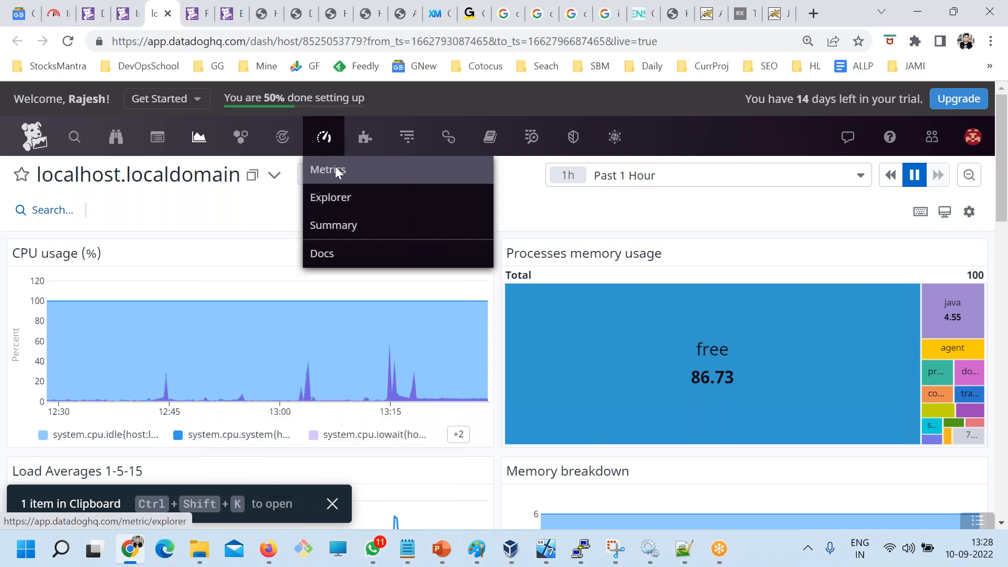
pyautogui.click(340, 205)
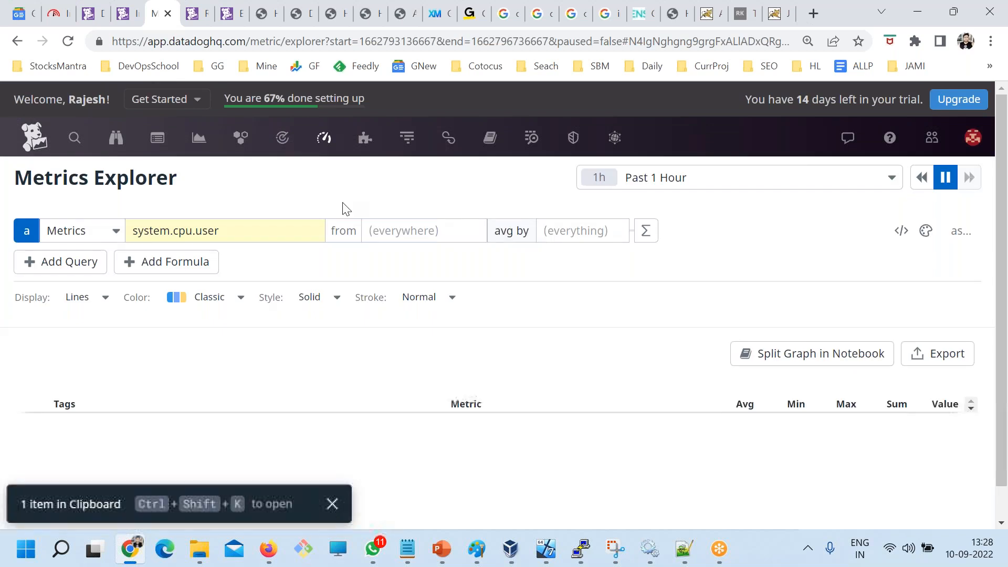
# - Export the system.cpu.user graph to the custom dashboard and reload that dashboard
pyautogui.scroll(-1, 373, 273)
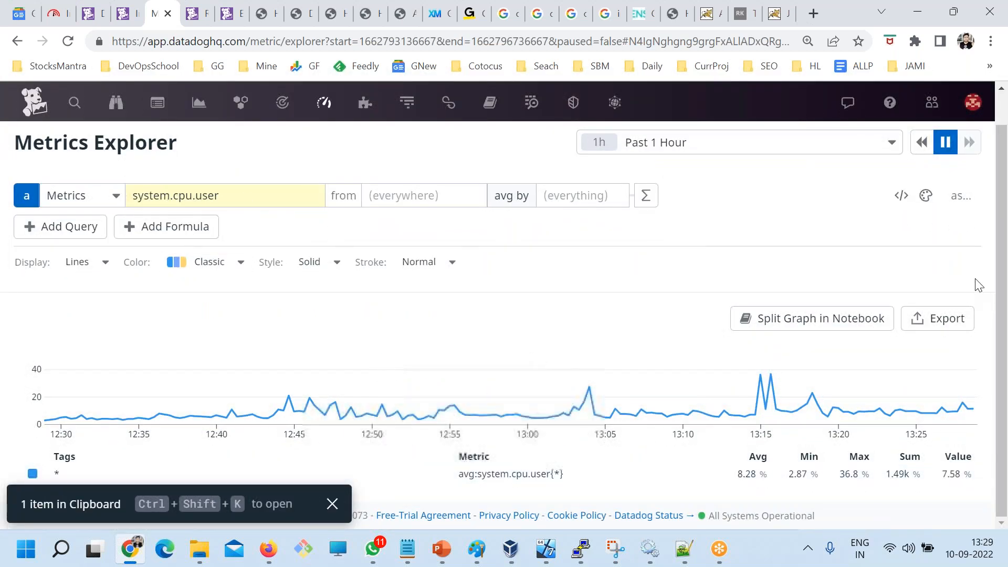
pyautogui.click(580, 7)
pyautogui.click(935, 325)
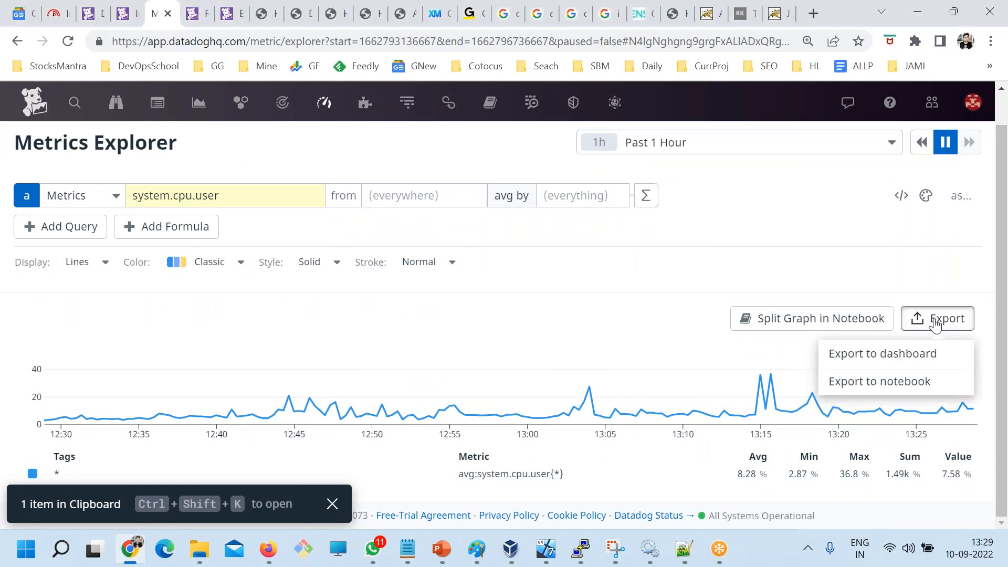
pyautogui.click(881, 354)
pyautogui.click(434, 202)
pyautogui.click(479, 231)
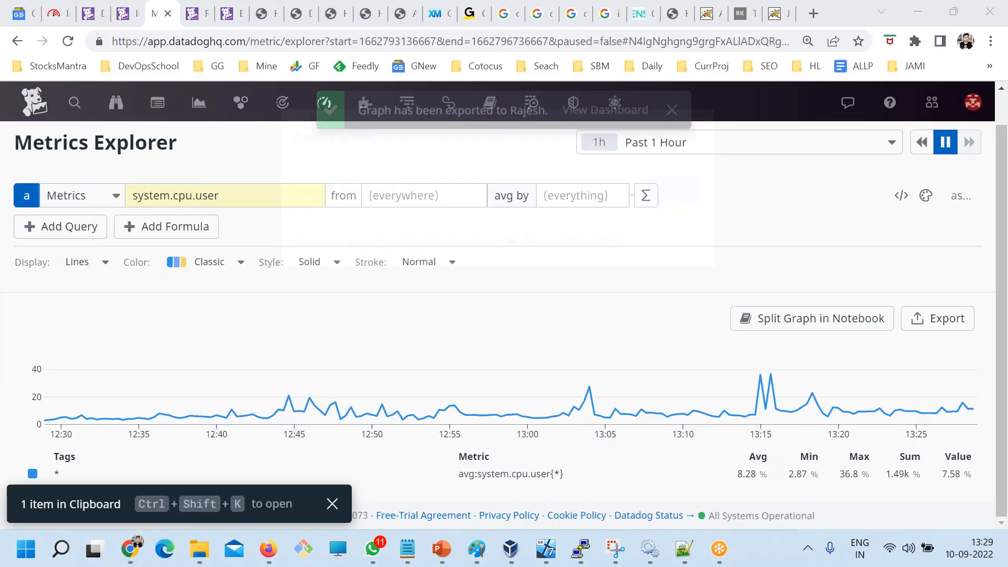
pyautogui.click(197, 14)
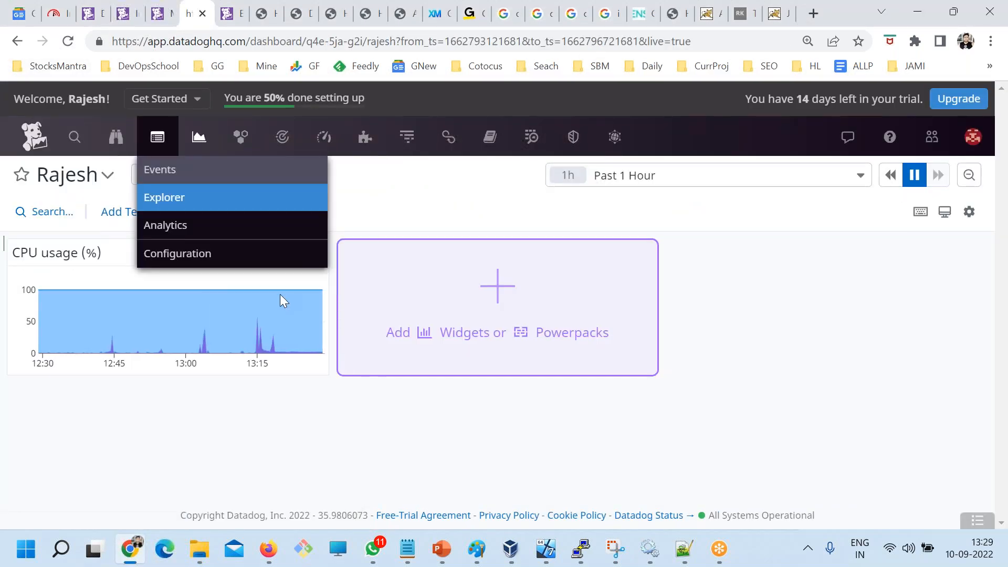
pyautogui.press('F5')
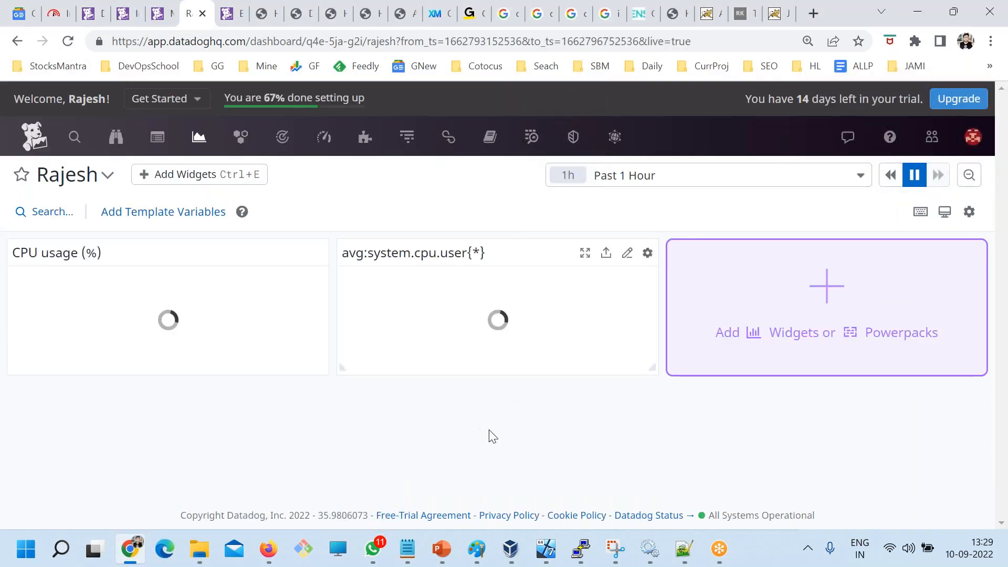
# - Dismiss the export notice in the Metrics Explorer and open the devopsschoo-tomcat service from the APM service list
pyautogui.click(165, 8)
pyautogui.click(672, 114)
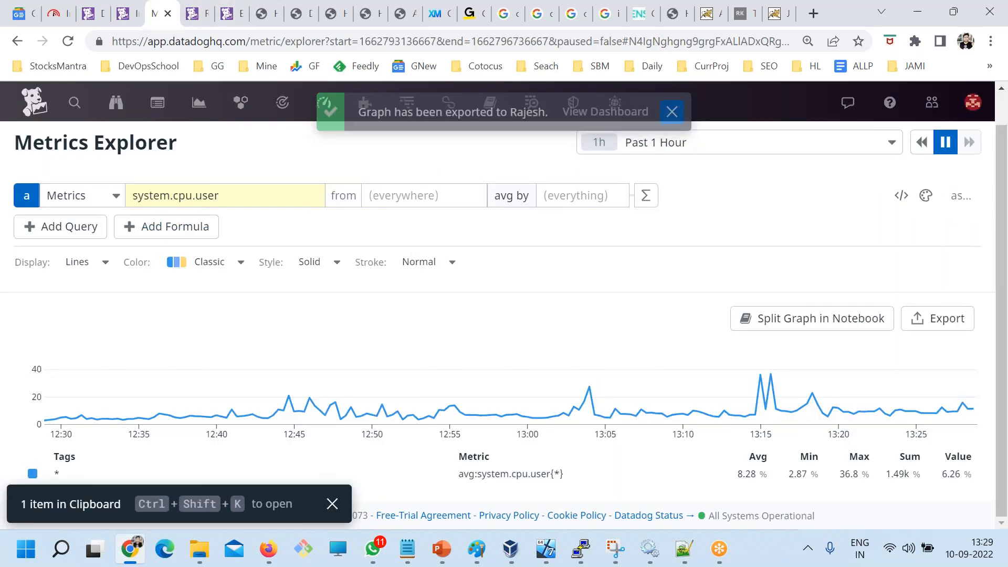
pyautogui.moveTo(408, 150)
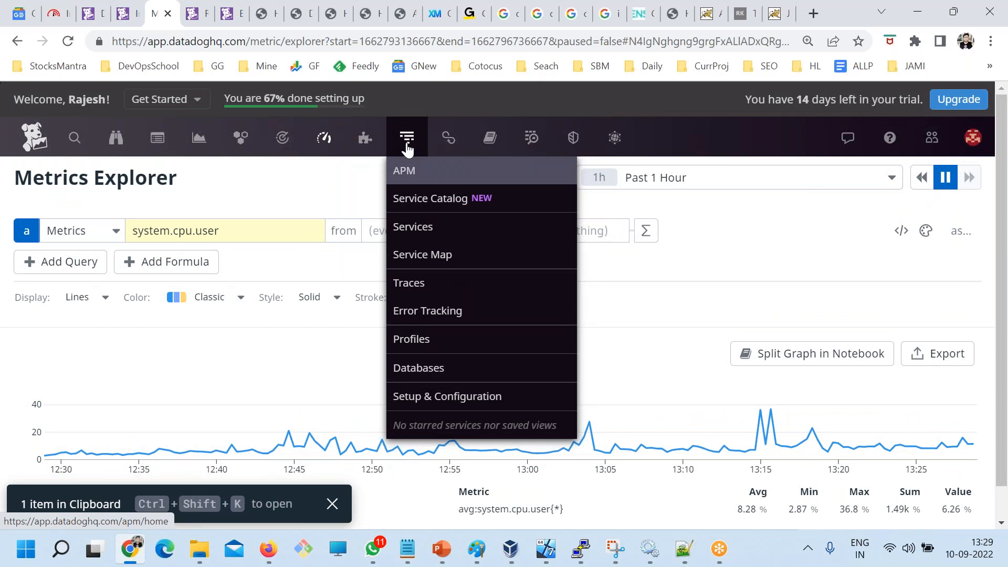
pyautogui.moveTo(371, 140)
pyautogui.click(410, 226)
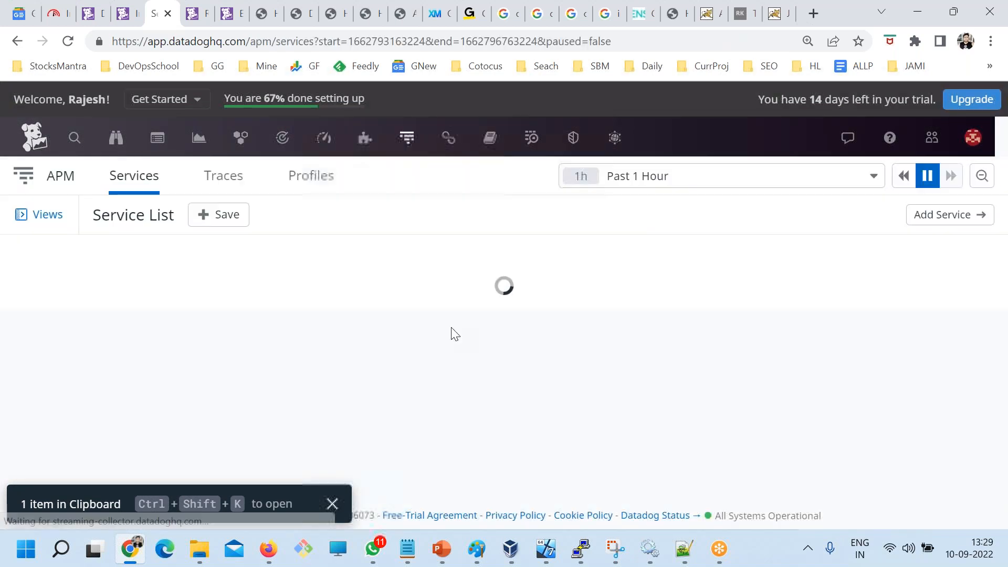
pyautogui.scroll(-5, 362, 194)
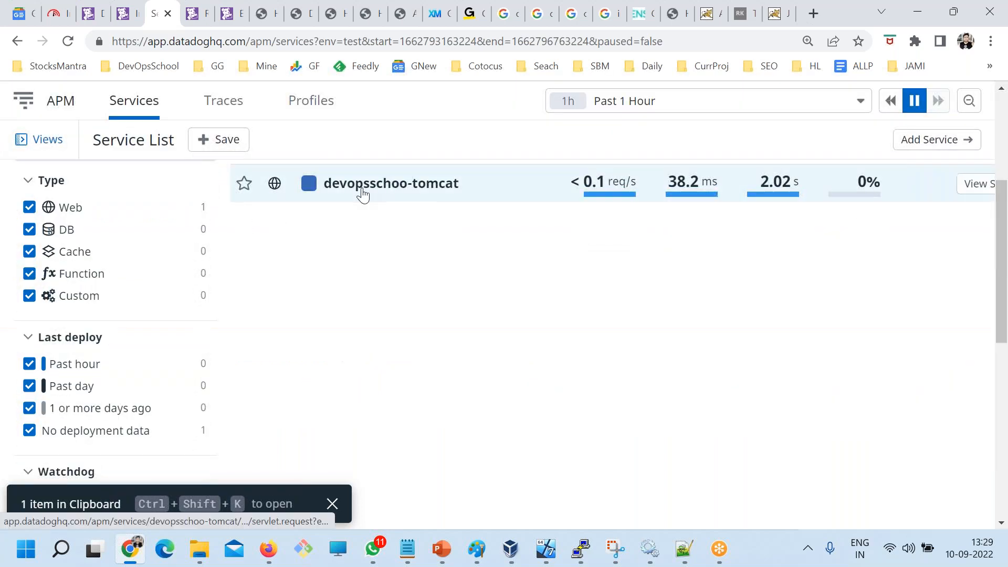
pyautogui.click(362, 194)
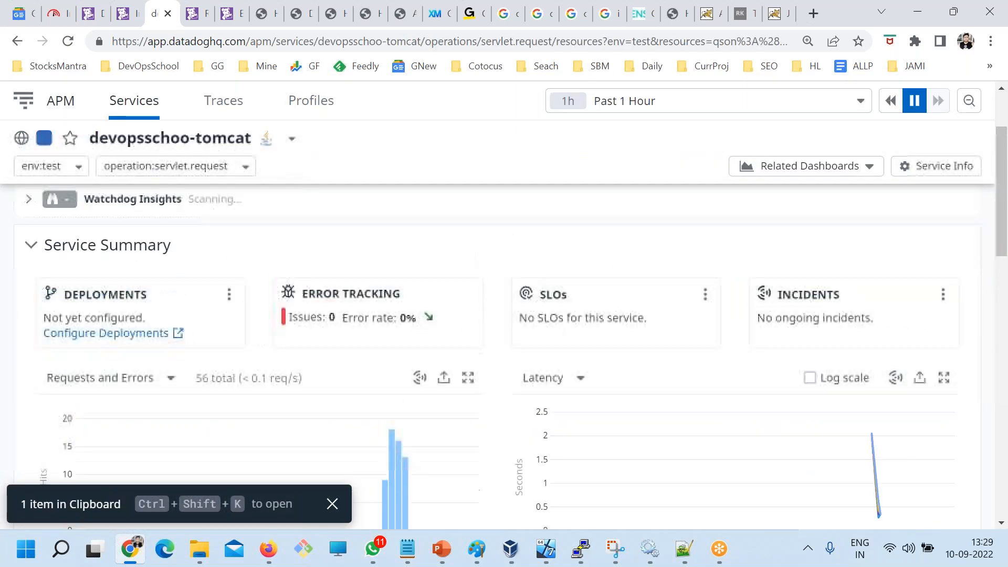
# - Export the service's Requests and Errors graph to the custom dashboard
pyautogui.scroll(-6, 450, 354)
pyautogui.scroll(3, 457, 304)
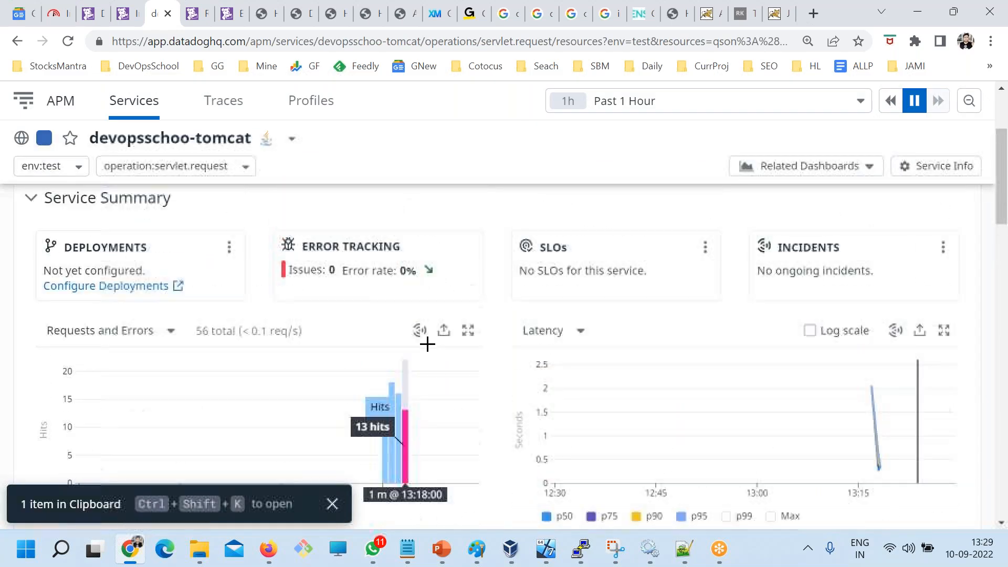
pyautogui.scroll(-2, 446, 374)
pyautogui.scroll(1, 444, 271)
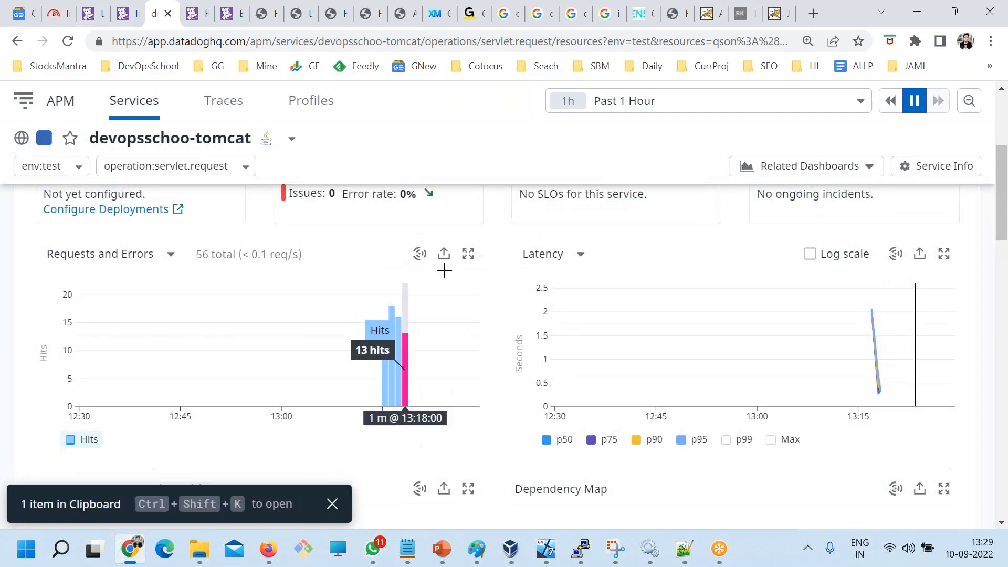
pyautogui.click(444, 254)
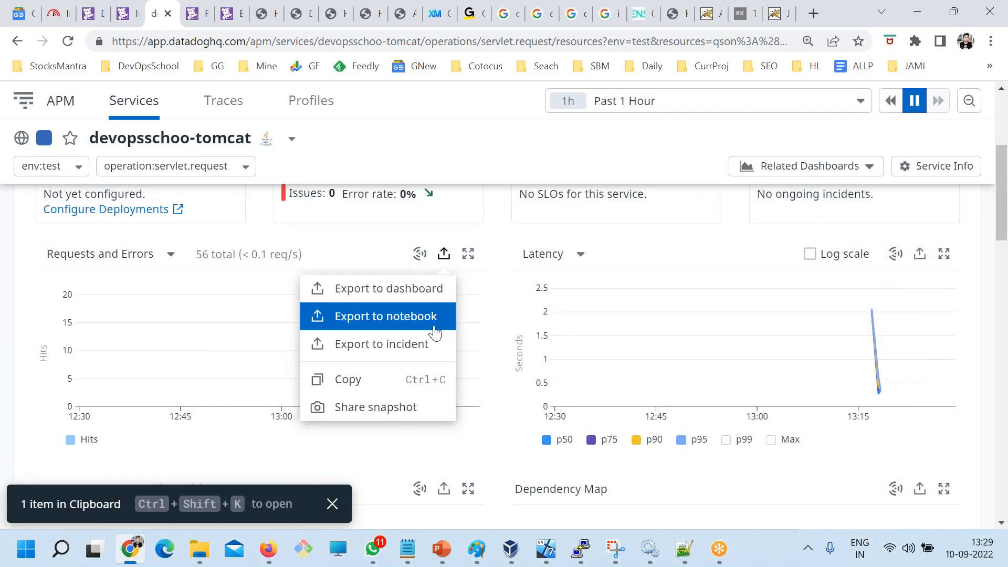
pyautogui.click(399, 292)
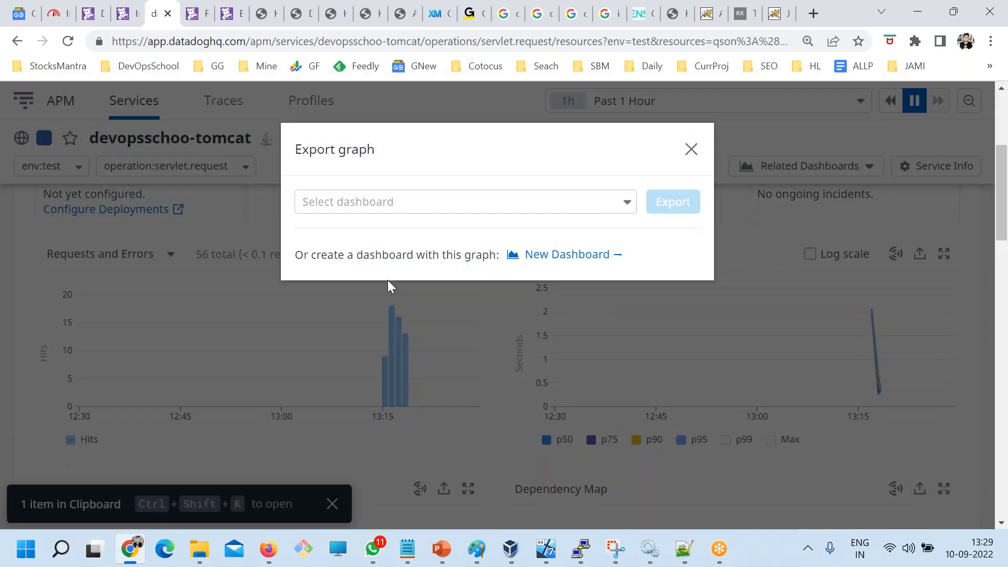
pyautogui.click(360, 229)
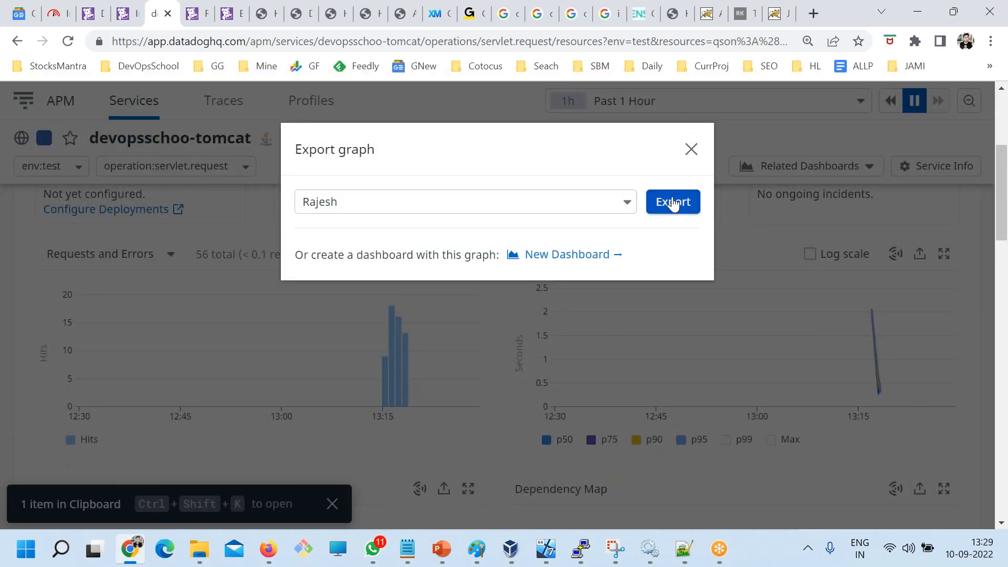
pyautogui.click(658, 203)
# - Reload the custom dashboard and compare its request hits widget with the graph on the Tomcat service page
pyautogui.click(126, 14)
pyautogui.click(68, 41)
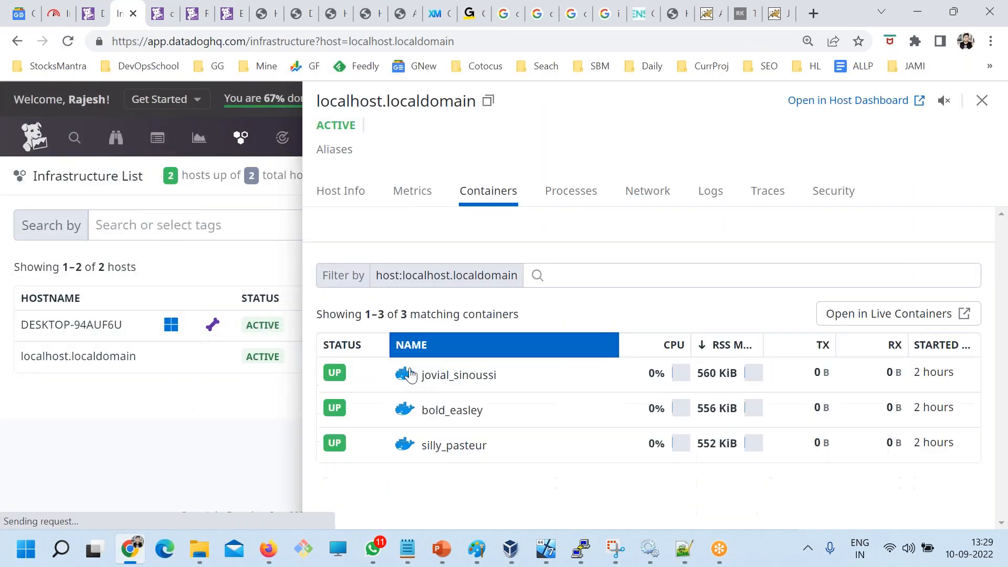
pyautogui.click(162, 13)
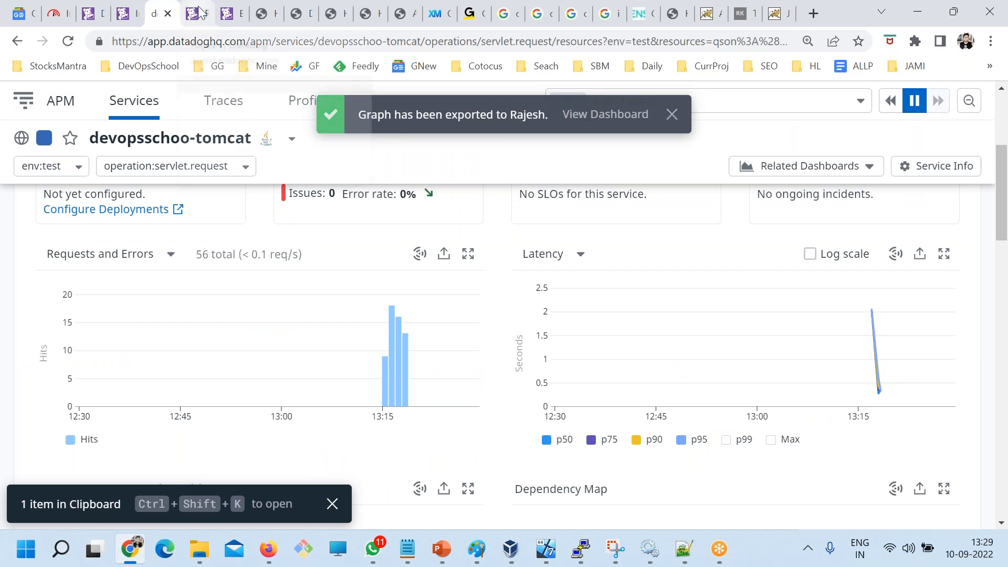
pyautogui.click(199, 11)
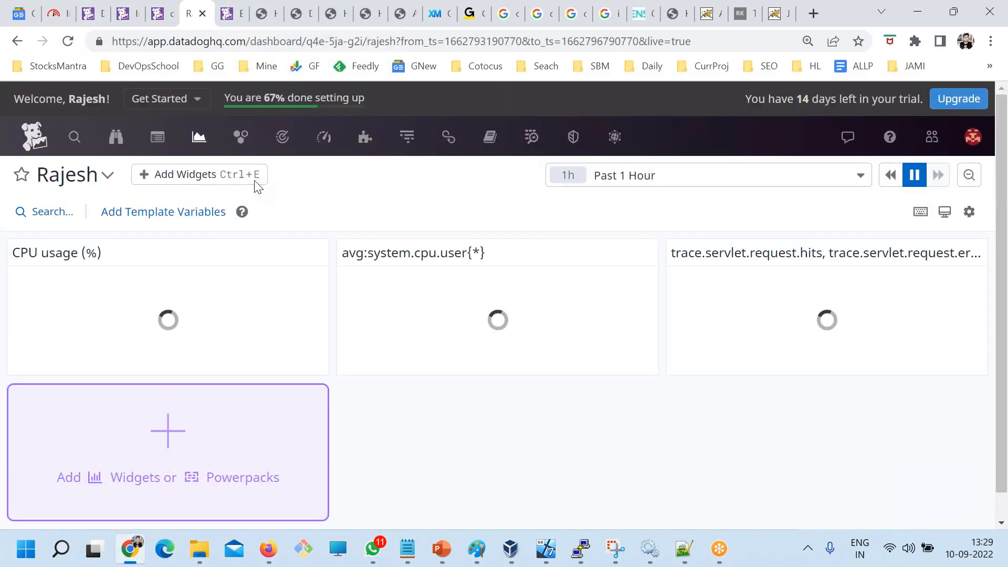
pyautogui.click(162, 13)
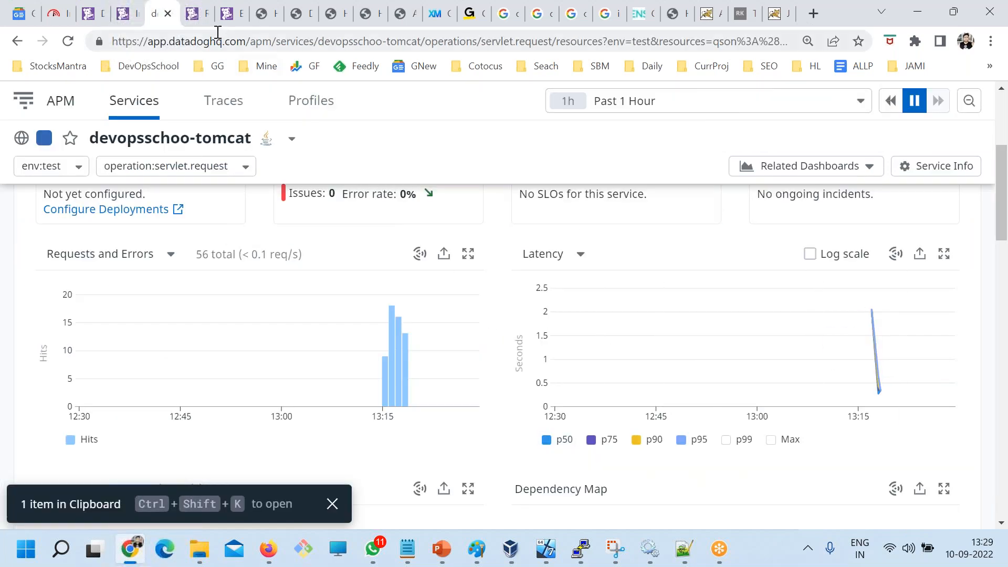
pyautogui.click(195, 15)
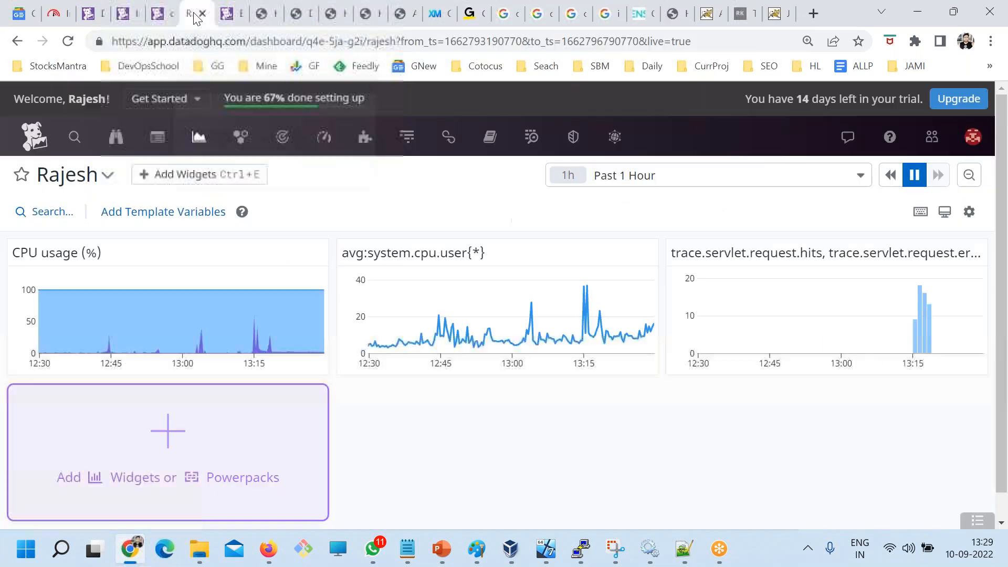
pyautogui.click(156, 14)
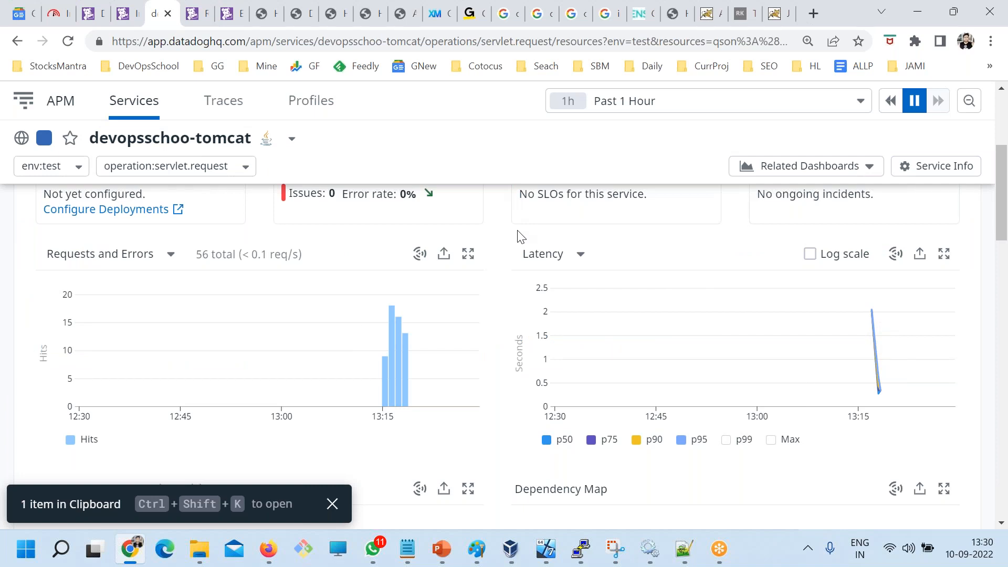
# - Dismiss the clipboard notice and open the existing HTTP test from the Synthetic Monitoring tests list
pyautogui.click(333, 505)
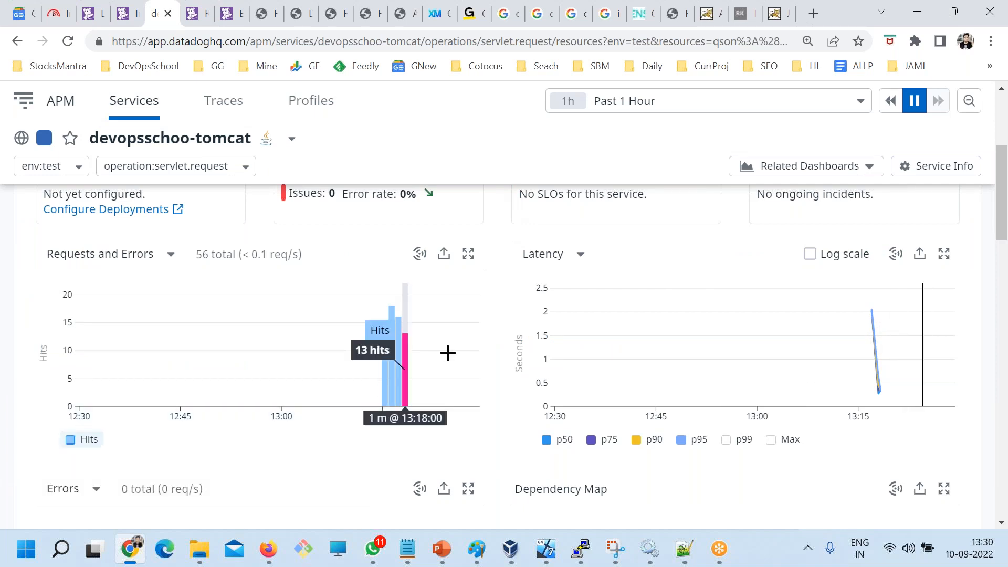
pyautogui.scroll(2, 448, 351)
pyautogui.scroll(4, 452, 325)
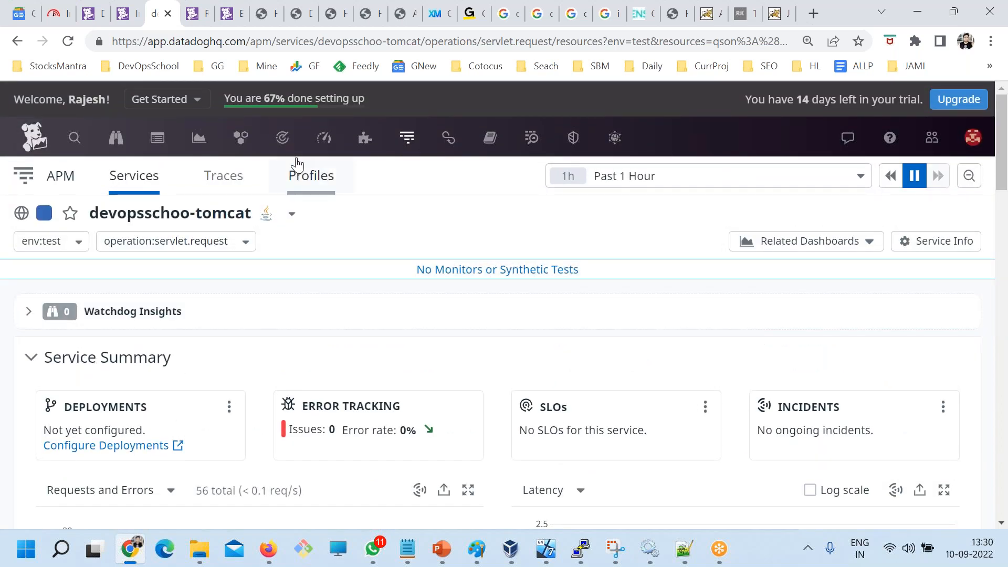
pyautogui.moveTo(405, 138)
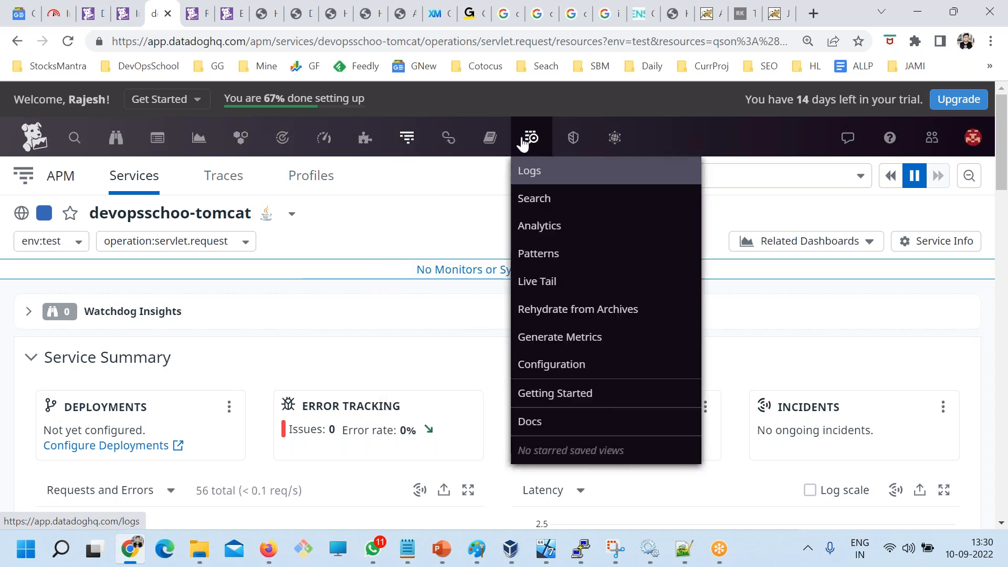
pyautogui.moveTo(608, 145)
pyautogui.click(630, 199)
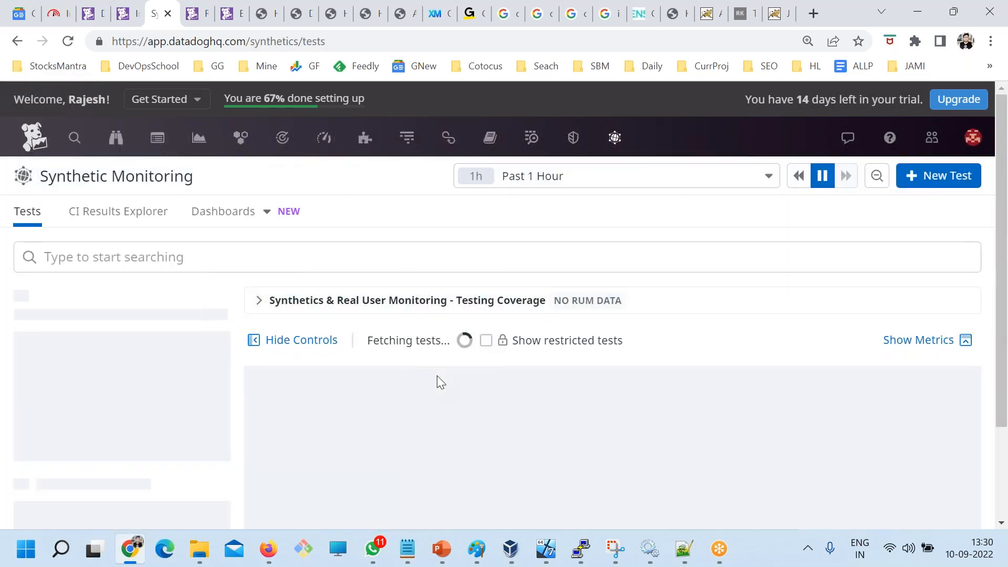
pyautogui.scroll(-3, 323, 316)
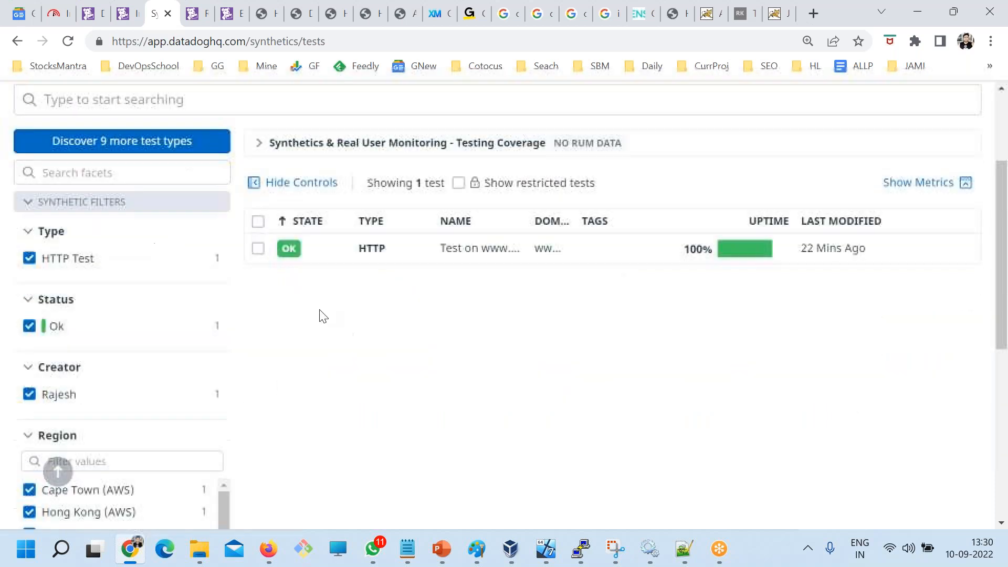
pyautogui.click(481, 254)
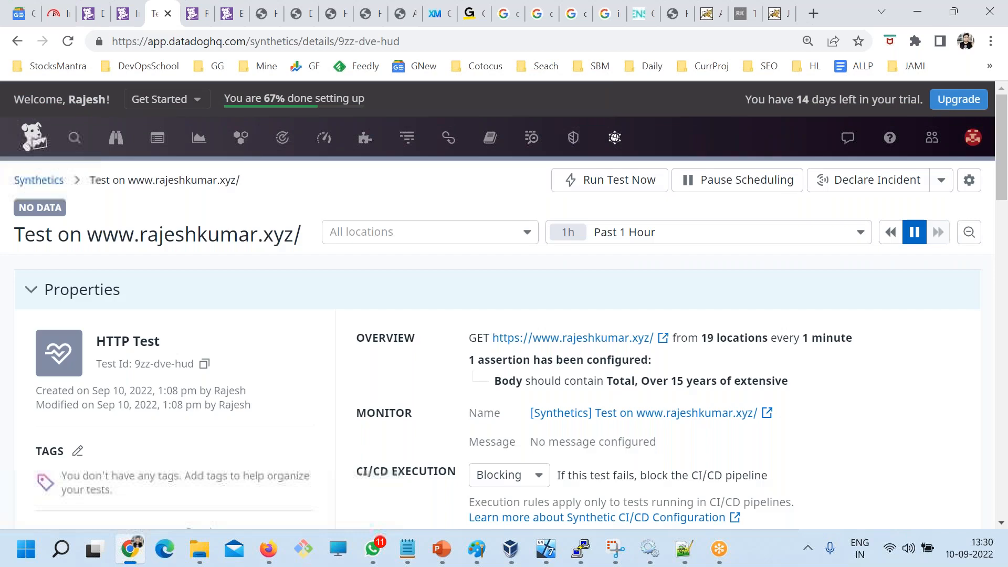
# - Export the HTTP test's Response Time by Location graph to the custom dashboard
pyautogui.scroll(-10, 429, 360)
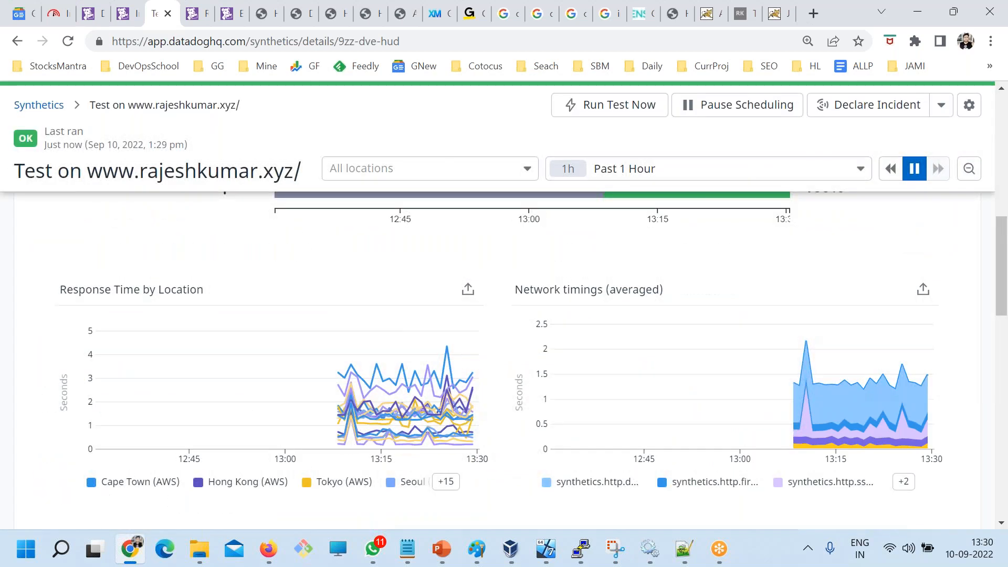
pyautogui.scroll(-1, 429, 359)
pyautogui.click(467, 211)
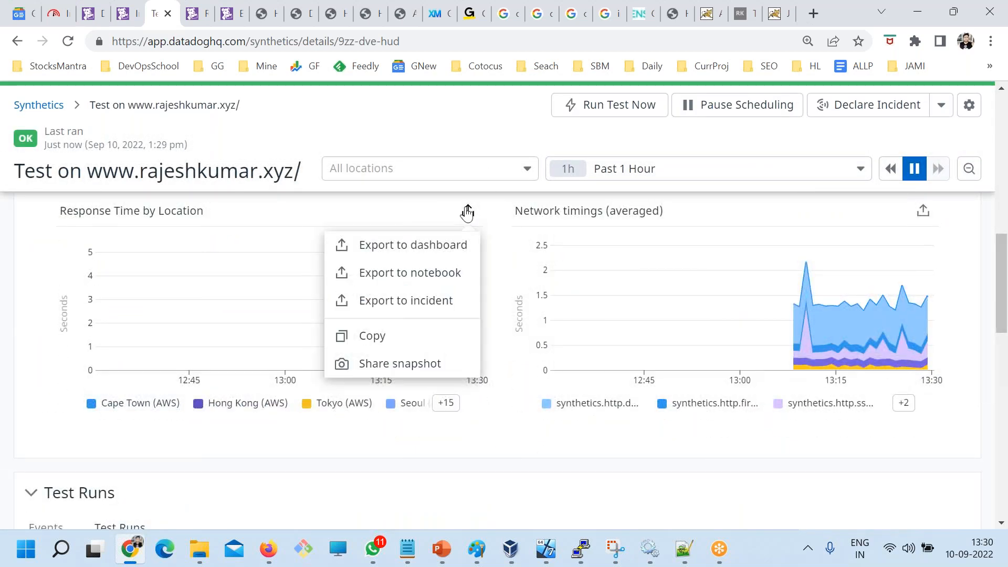
pyautogui.click(415, 249)
pyautogui.click(378, 232)
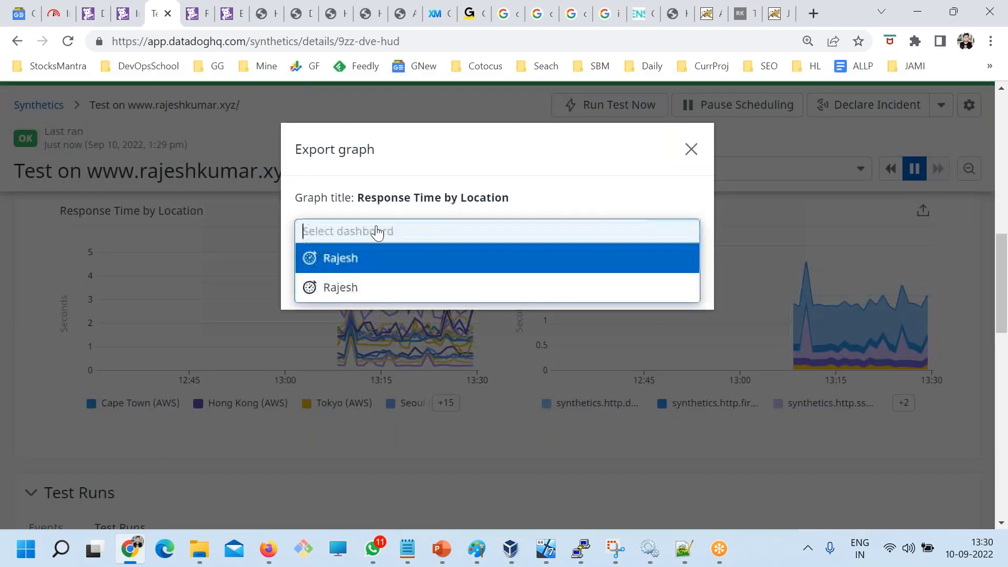
pyautogui.click(371, 258)
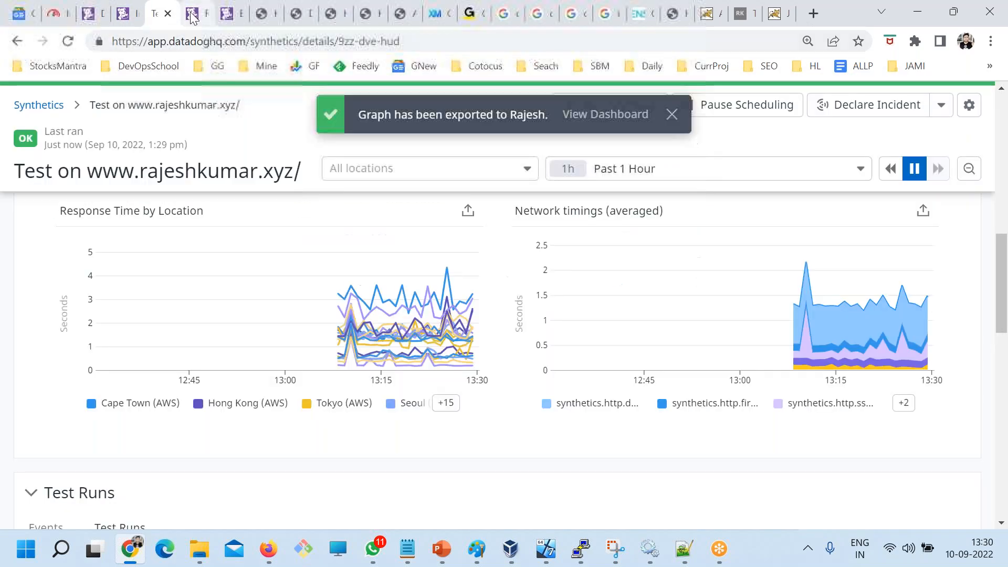
# - Reload the custom dashboard and check the widget exported from the synthetic test
pyautogui.click(194, 14)
pyautogui.click(68, 45)
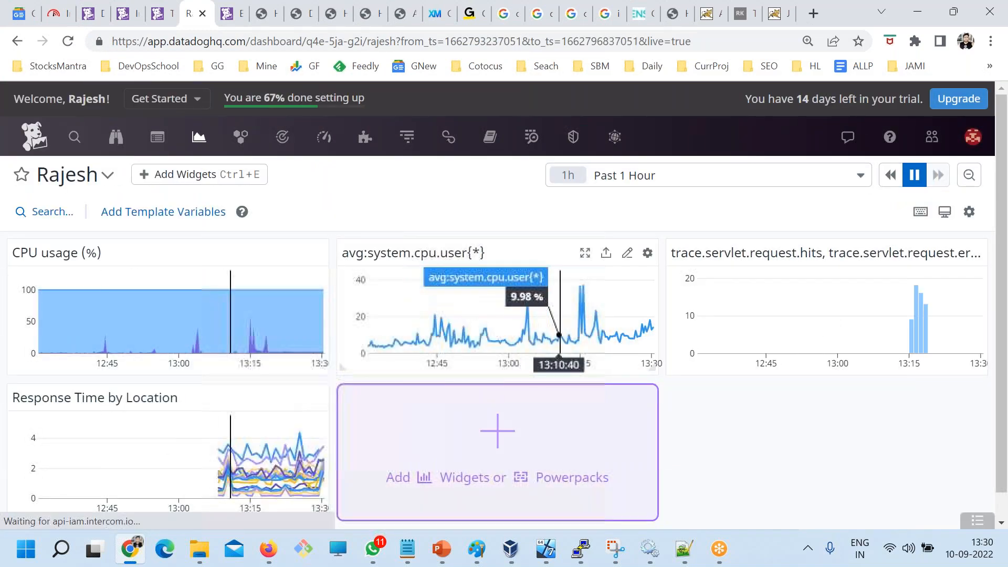
pyautogui.scroll(-1, 873, 380)
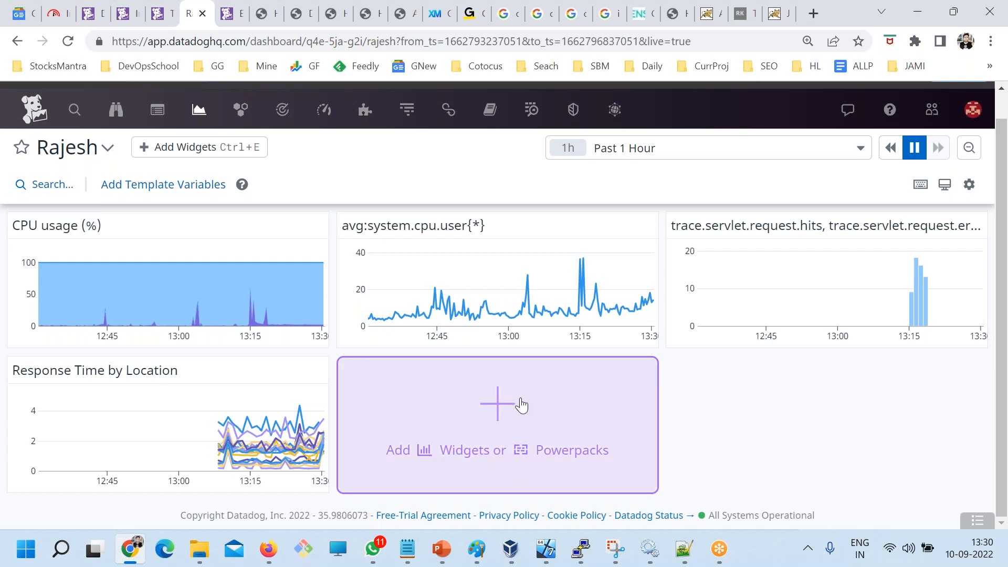
# - Start a new Timeseries widget on the custom dashboard and set its metric to container.memory.usage
pyautogui.click(507, 416)
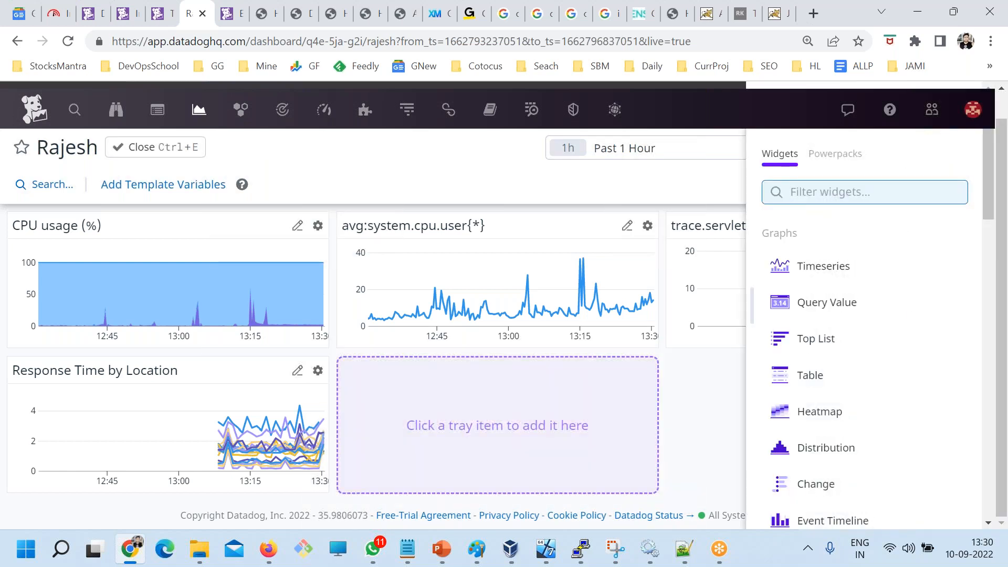
pyautogui.click(848, 264)
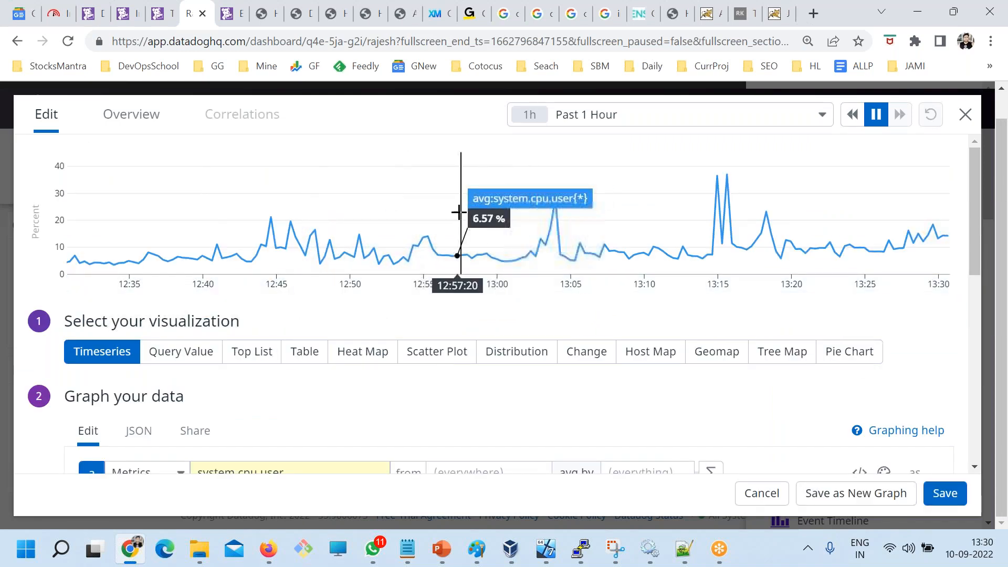
pyautogui.scroll(-2, 337, 421)
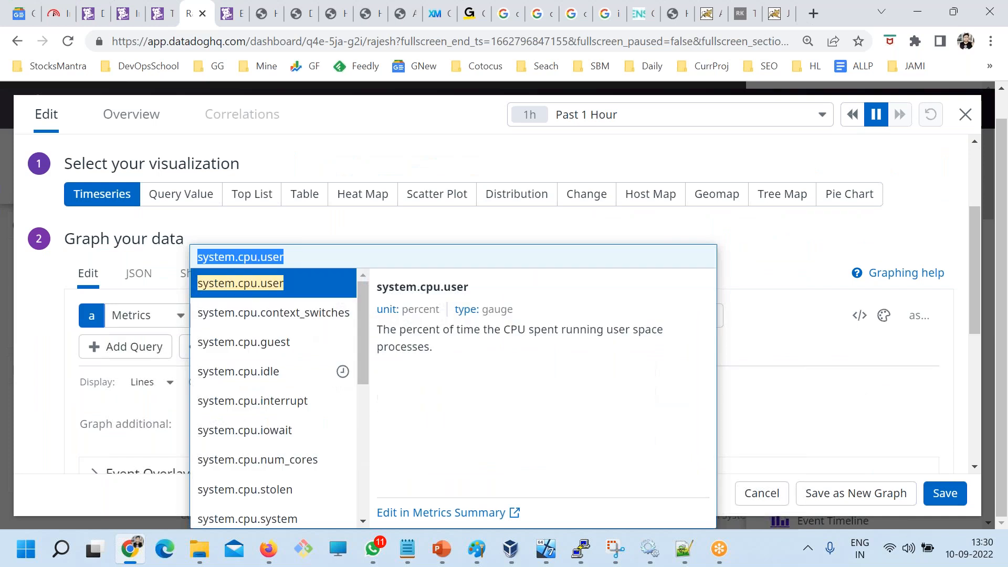
pyautogui.write('mem')
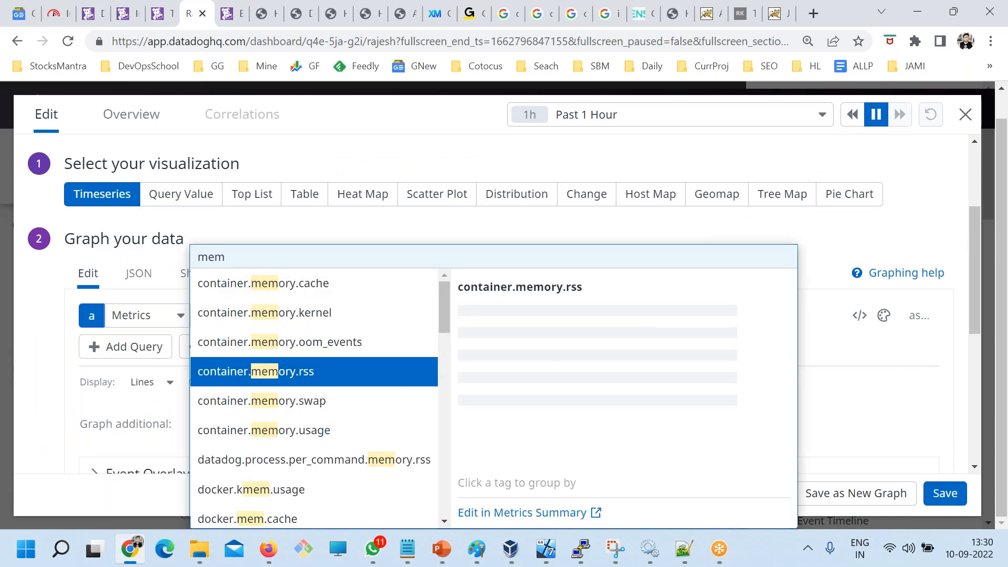
pyautogui.click(311, 444)
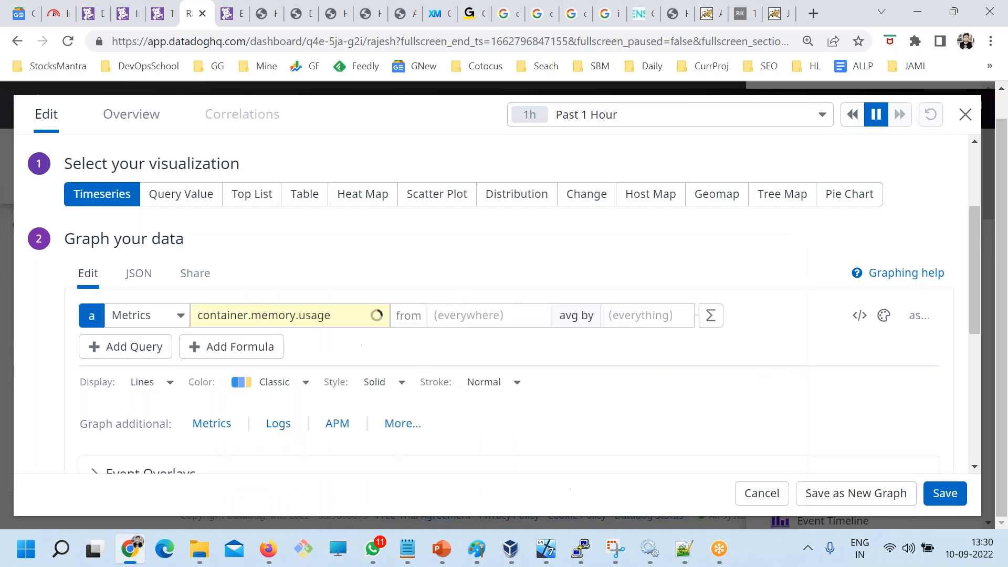
# - Review the container memory usage preview and save the widget to the dashboard
pyautogui.scroll(3, 513, 419)
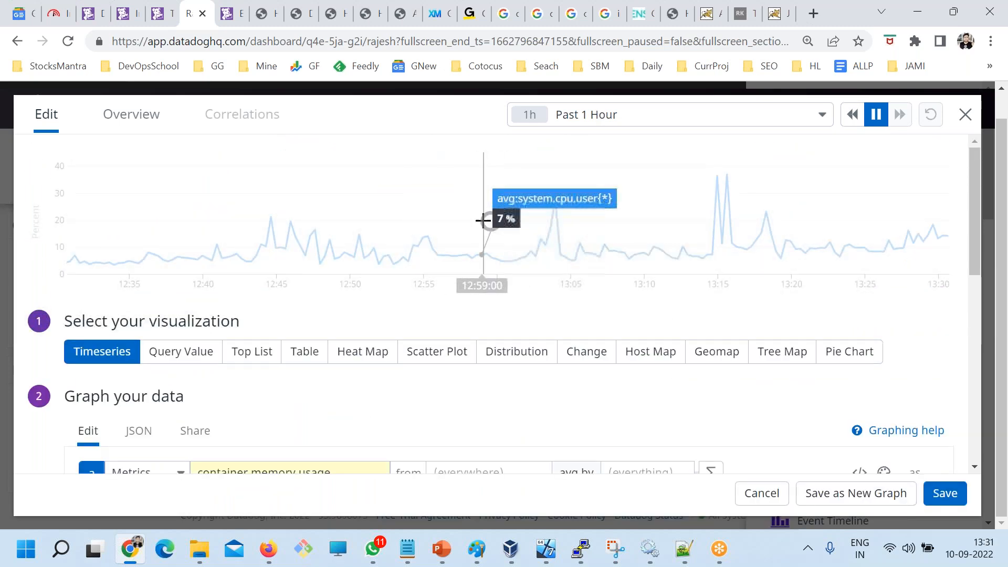
pyautogui.scroll(-3, 823, 347)
pyautogui.scroll(2, 822, 347)
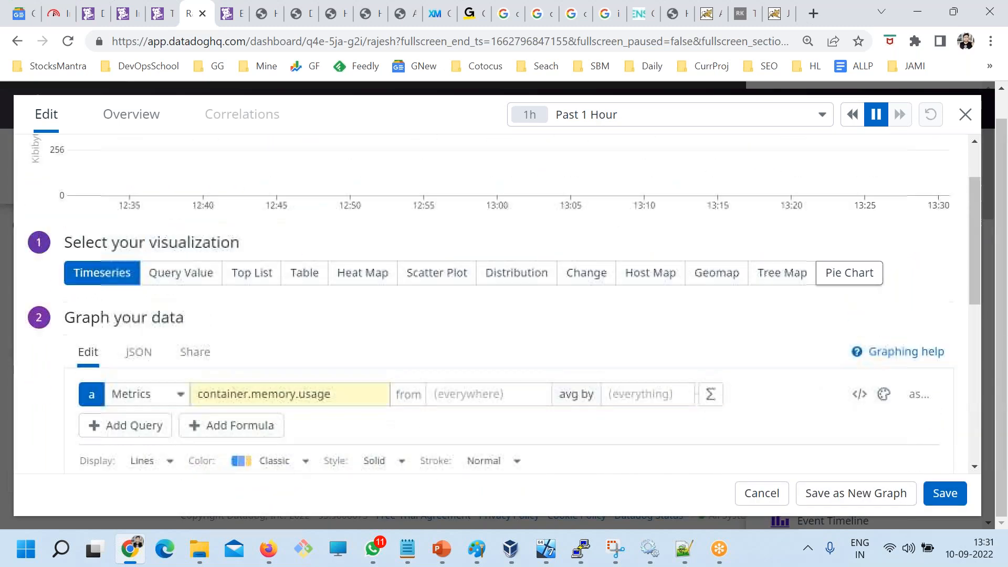
pyautogui.scroll(2, 750, 350)
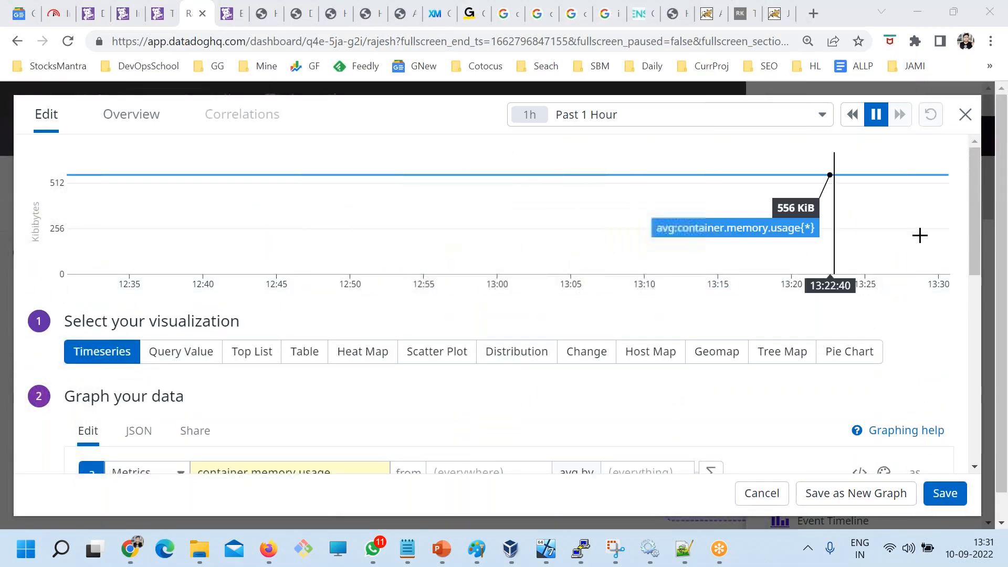
pyautogui.scroll(-4, 941, 399)
pyautogui.scroll(4, 840, 400)
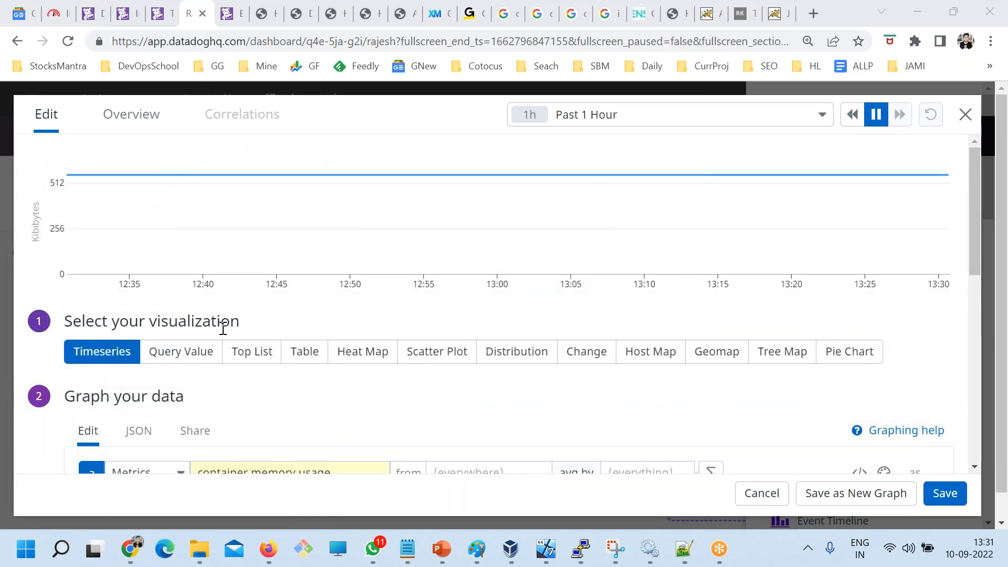
pyautogui.click(945, 494)
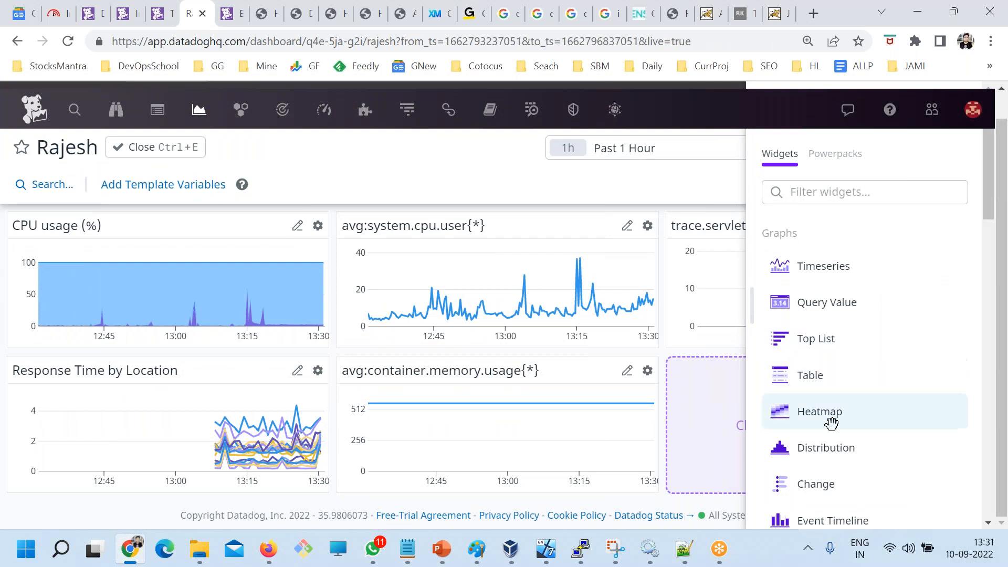
# - Look through the available widget types and leave the dashboard's widget editing mode
pyautogui.scroll(-1, 835, 436)
pyautogui.scroll(-2, 835, 436)
pyautogui.scroll(-3, 836, 367)
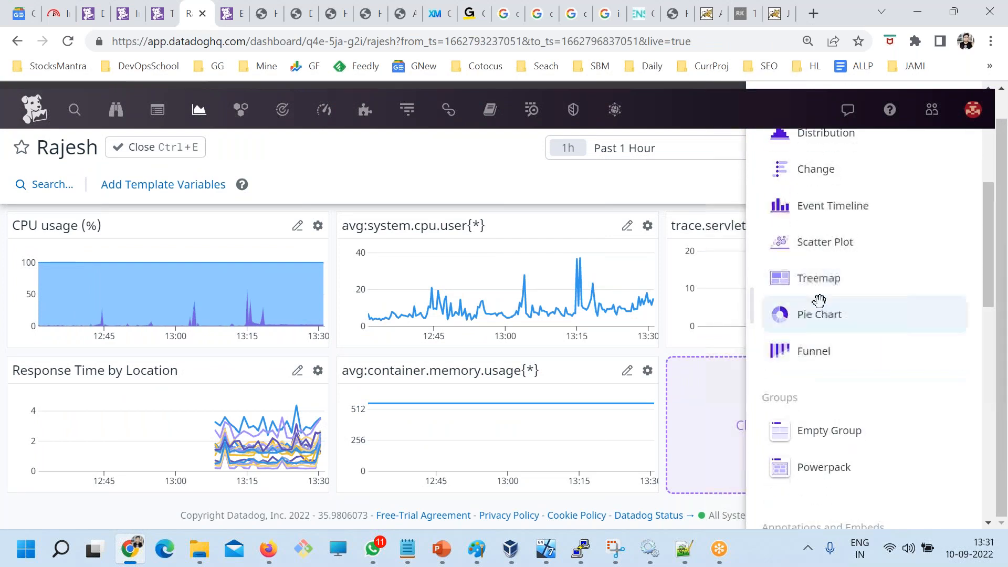
pyautogui.scroll(-3, 830, 305)
pyautogui.scroll(3, 833, 320)
pyautogui.scroll(7, 874, 289)
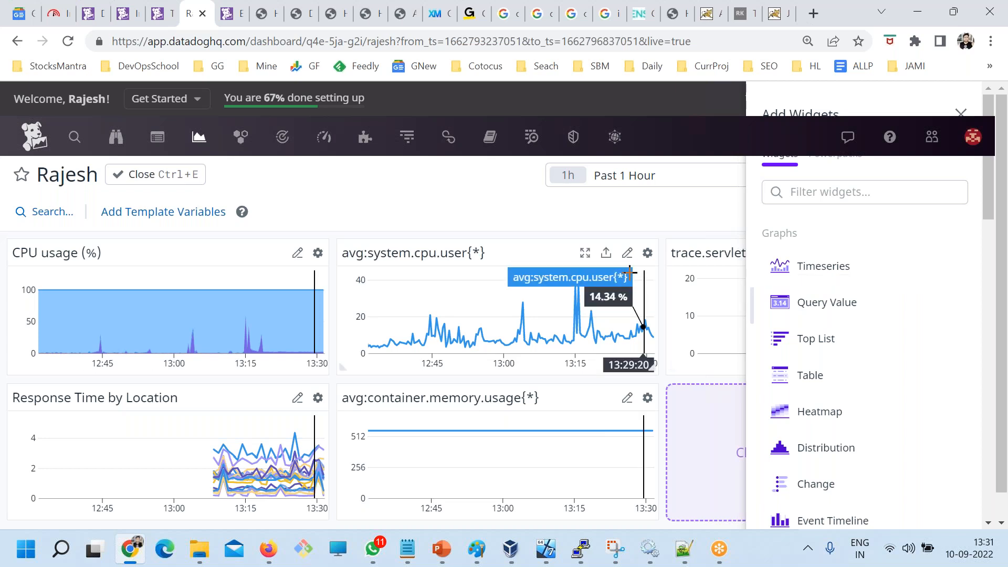
pyautogui.hotkey('ctrl', 'e')
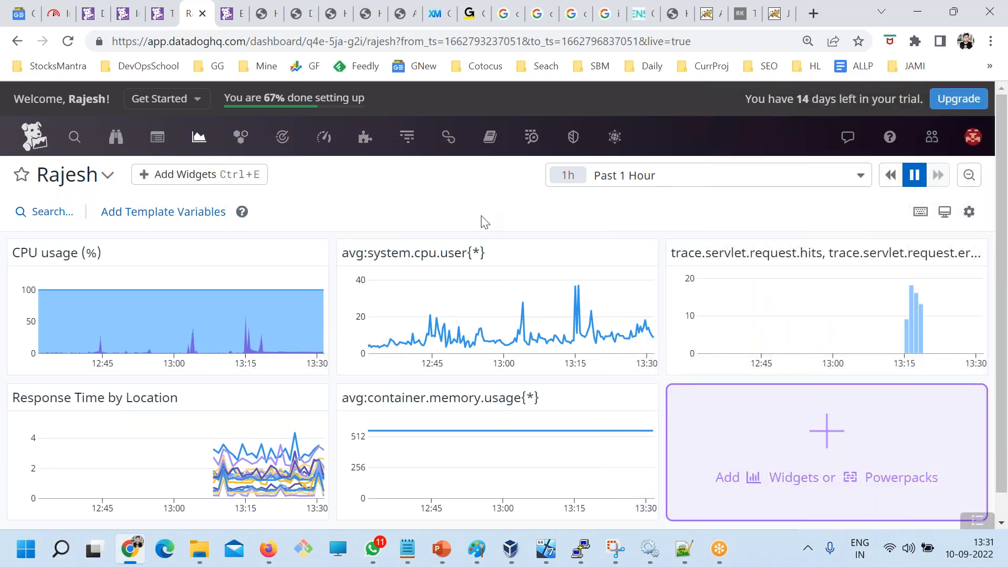
pyautogui.moveTo(231, 152)
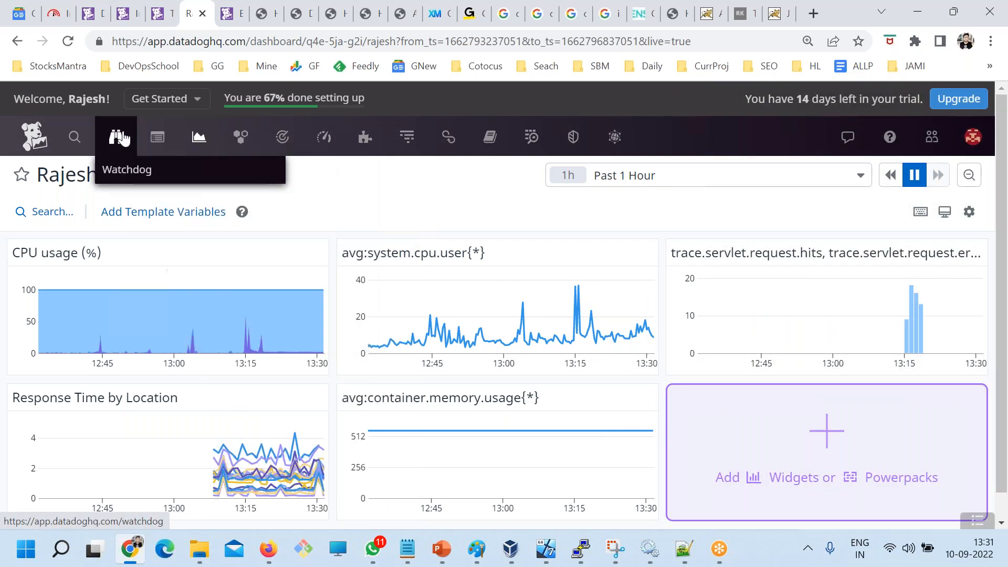
pyautogui.moveTo(190, 150)
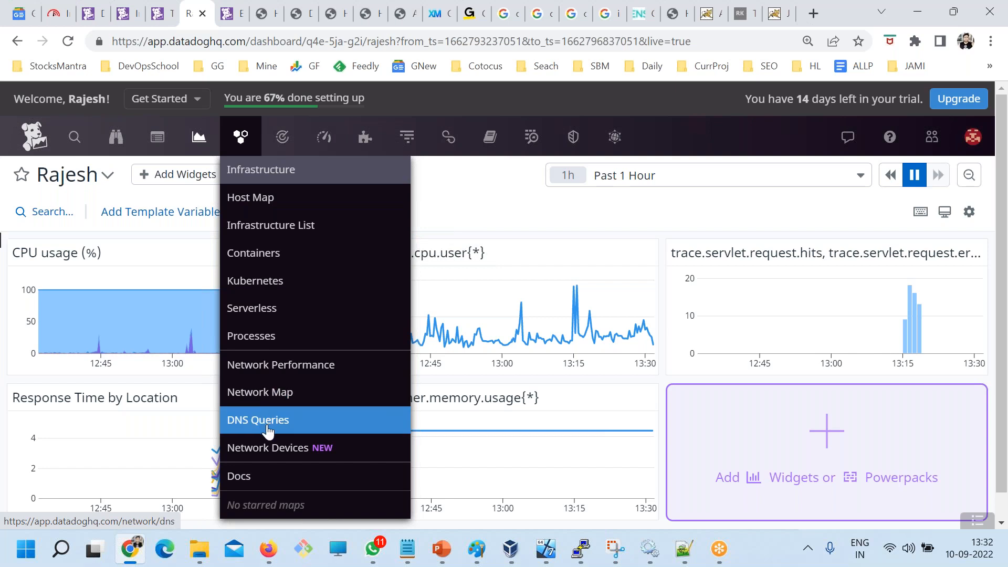
pyautogui.moveTo(273, 143)
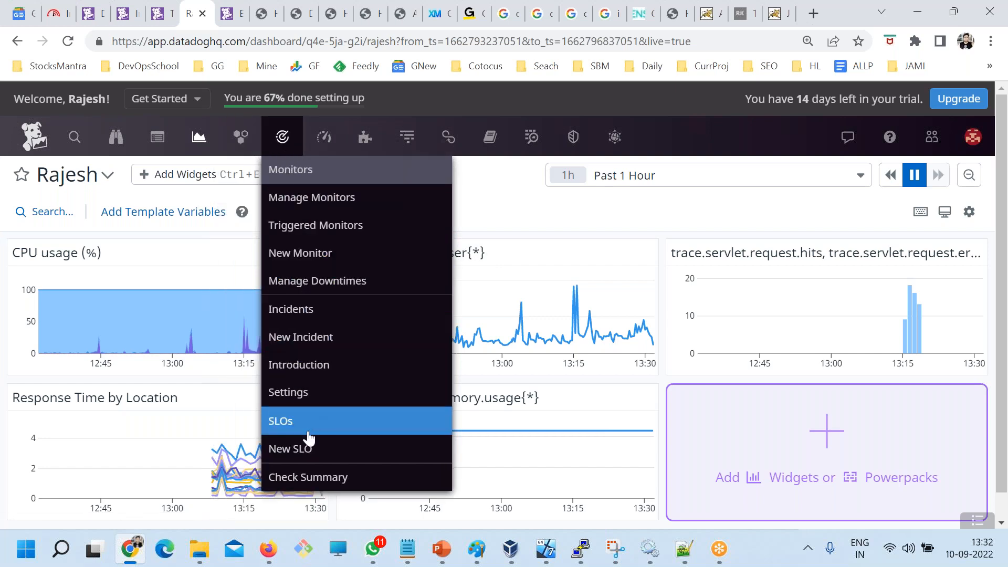
pyautogui.moveTo(323, 139)
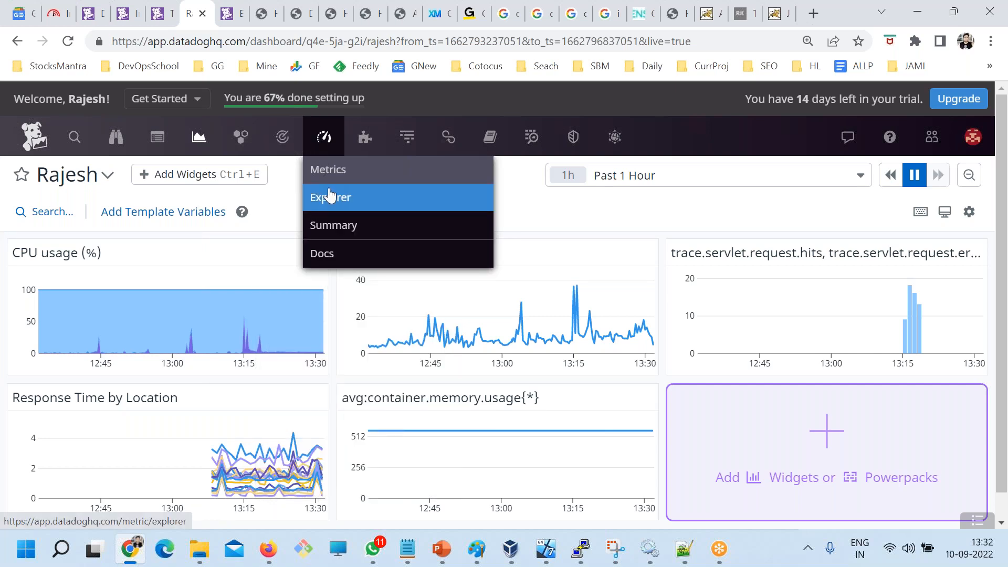
pyautogui.moveTo(362, 144)
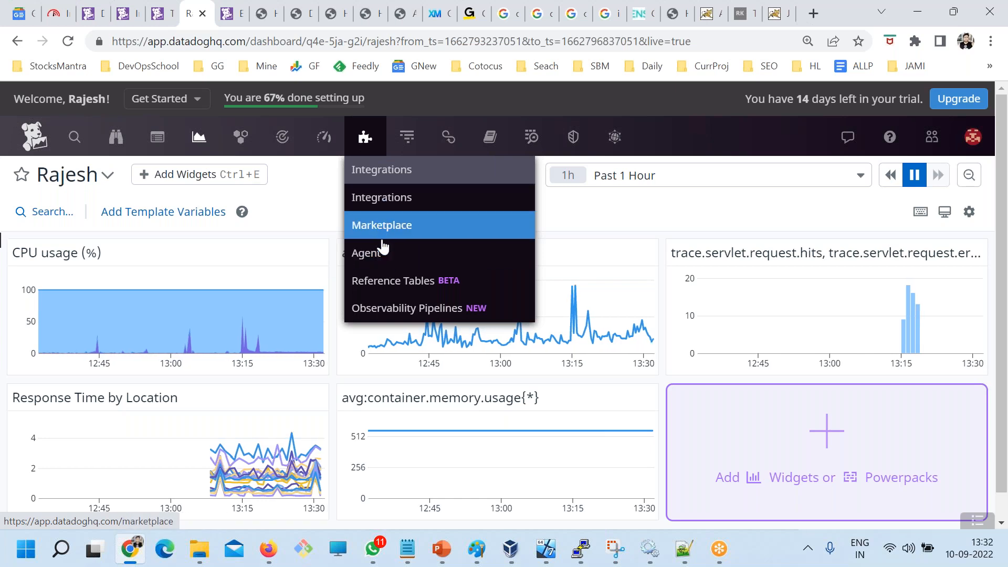
pyautogui.moveTo(407, 138)
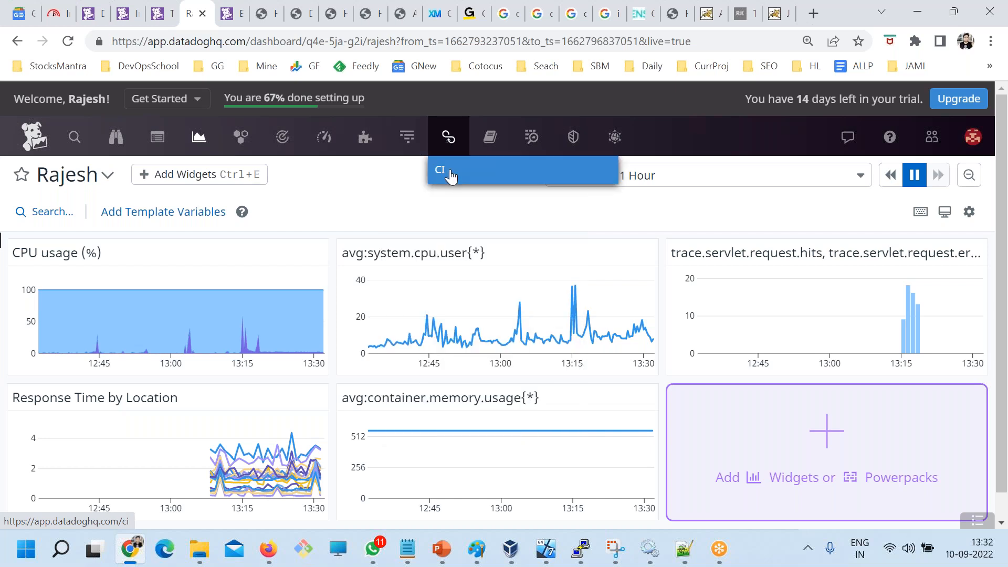
pyautogui.moveTo(480, 134)
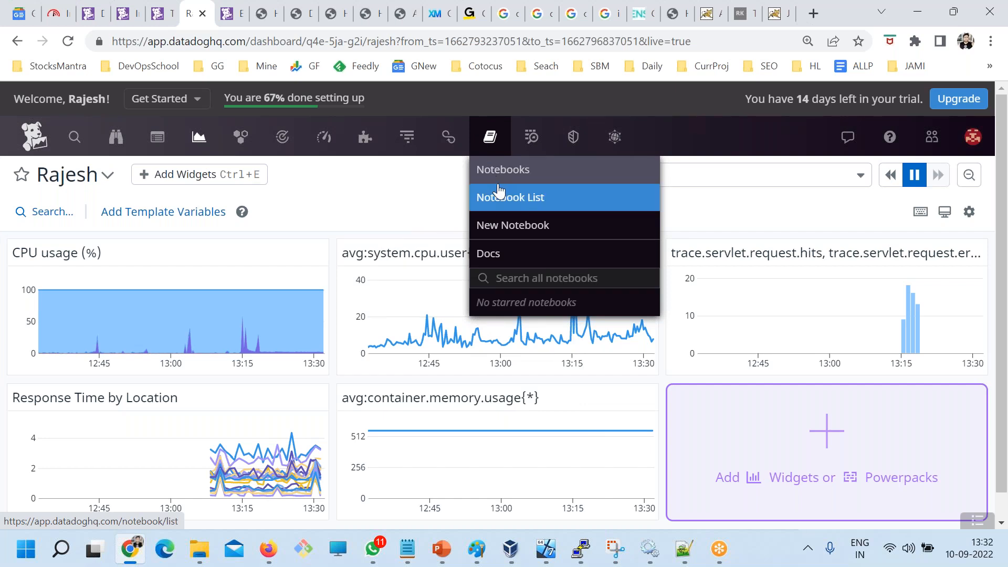
pyautogui.moveTo(532, 145)
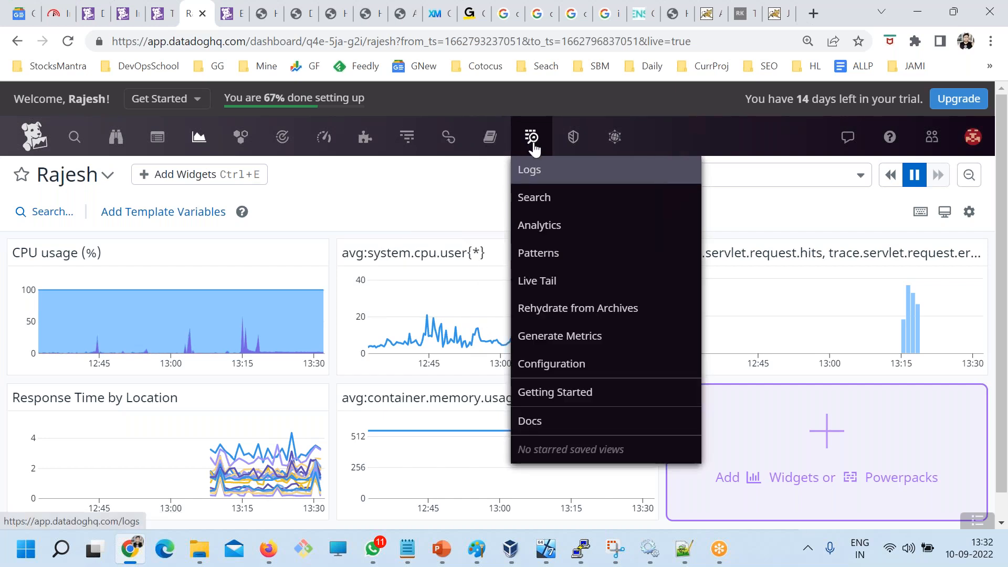
pyautogui.moveTo(574, 144)
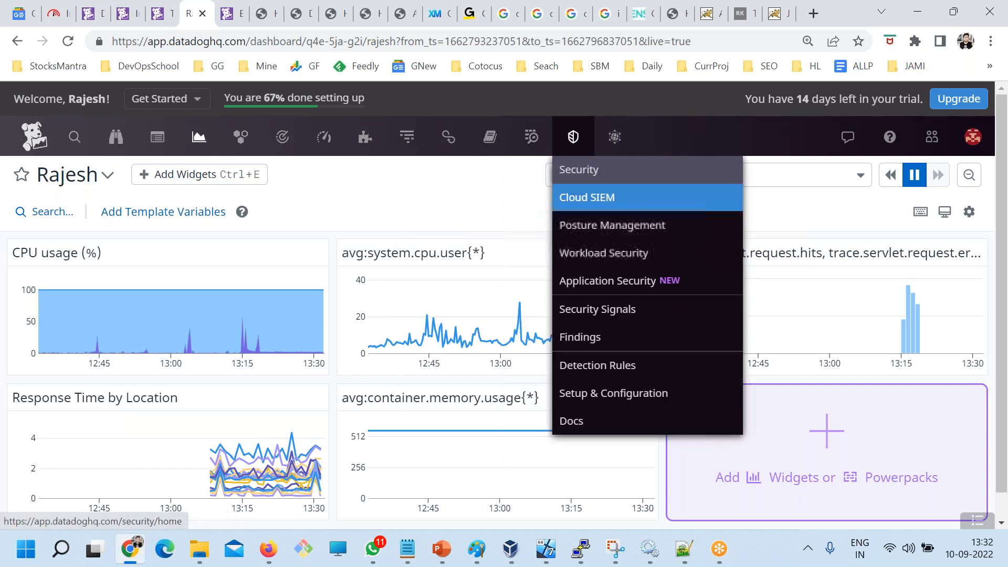
pyautogui.moveTo(613, 143)
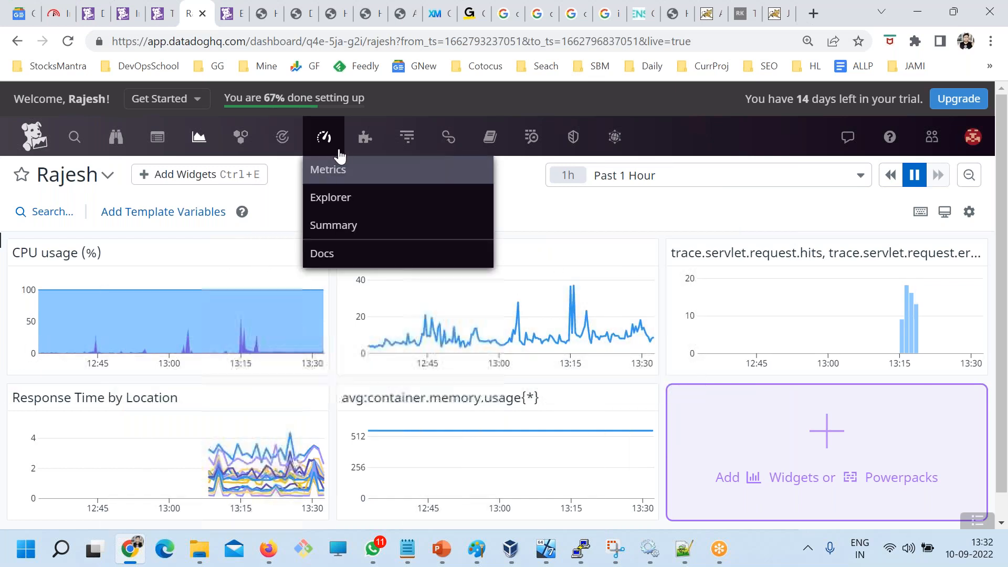
# - Open the Manage Monitors page to view the existing monitors
pyautogui.moveTo(281, 161)
pyautogui.click(285, 199)
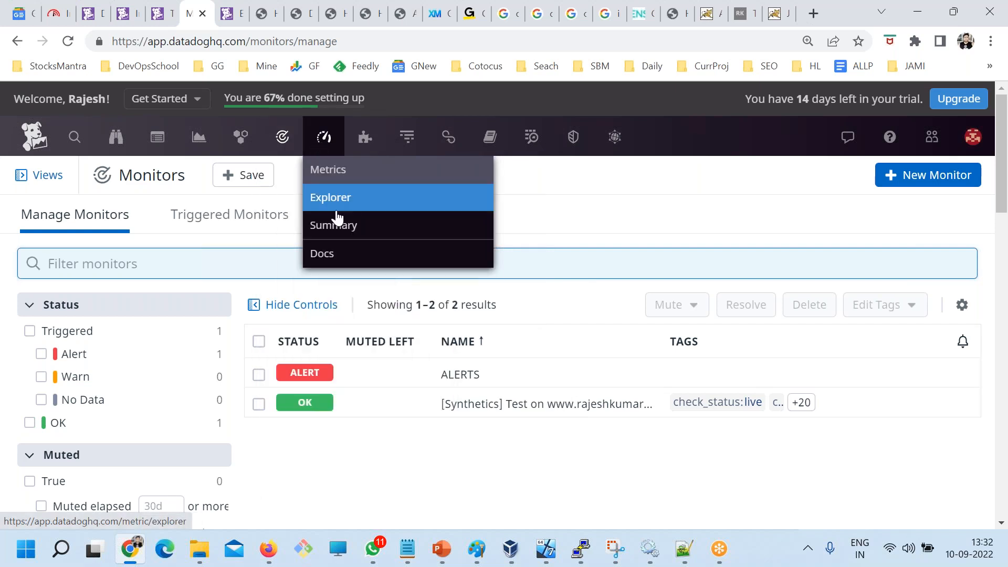
pyautogui.click(693, 26)
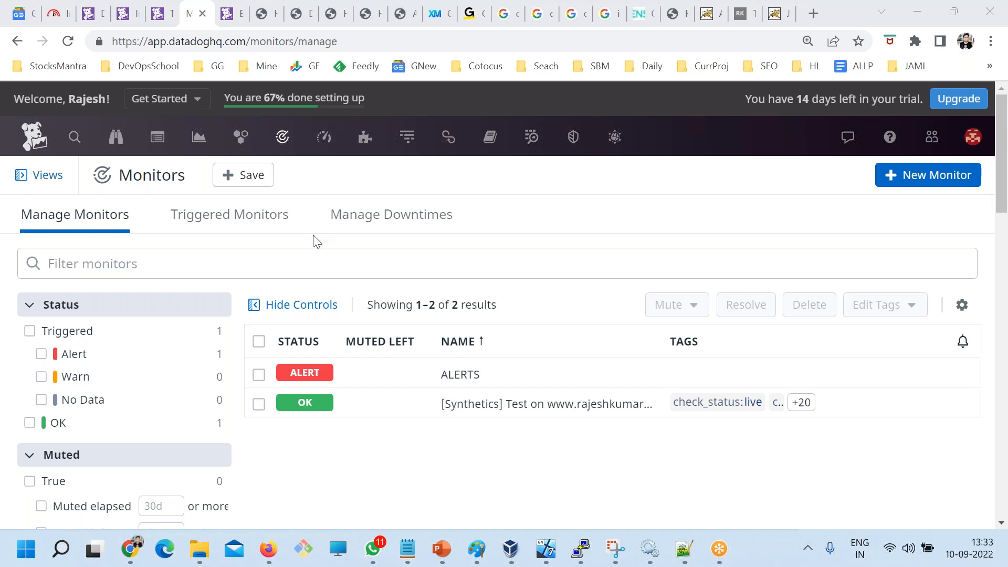
pyautogui.moveTo(270, 140)
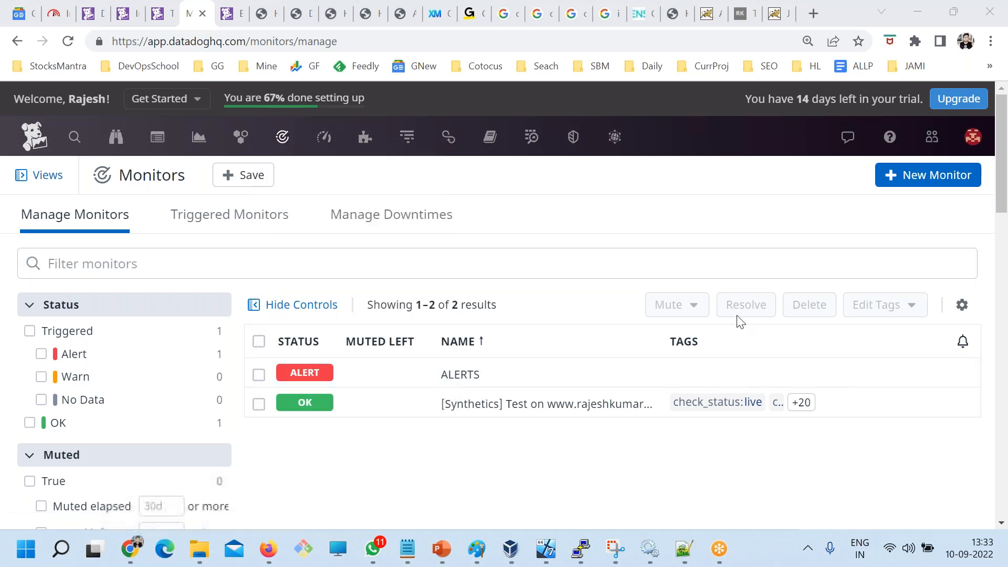